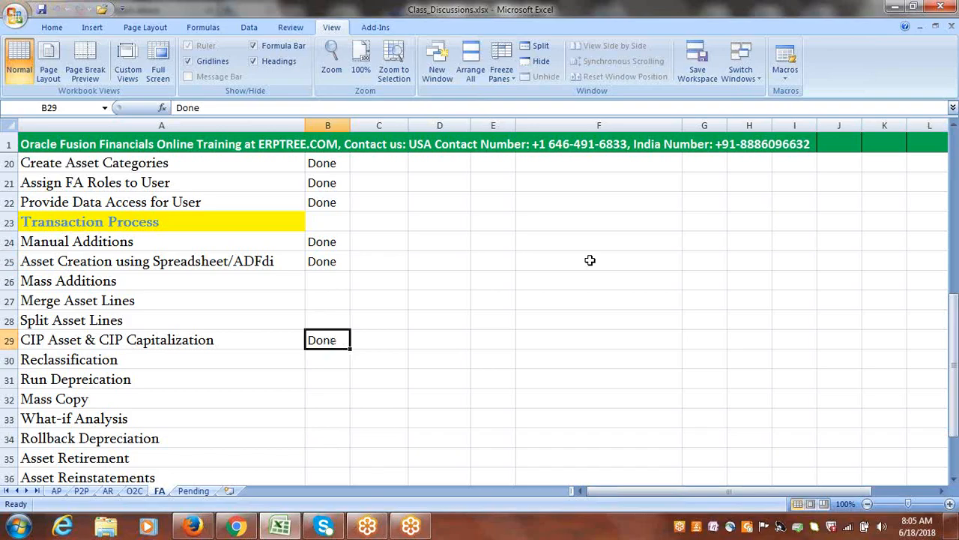
- Highlight the Mass Additions topic under Transaction Process in the FA worksheet
click(852, 31)
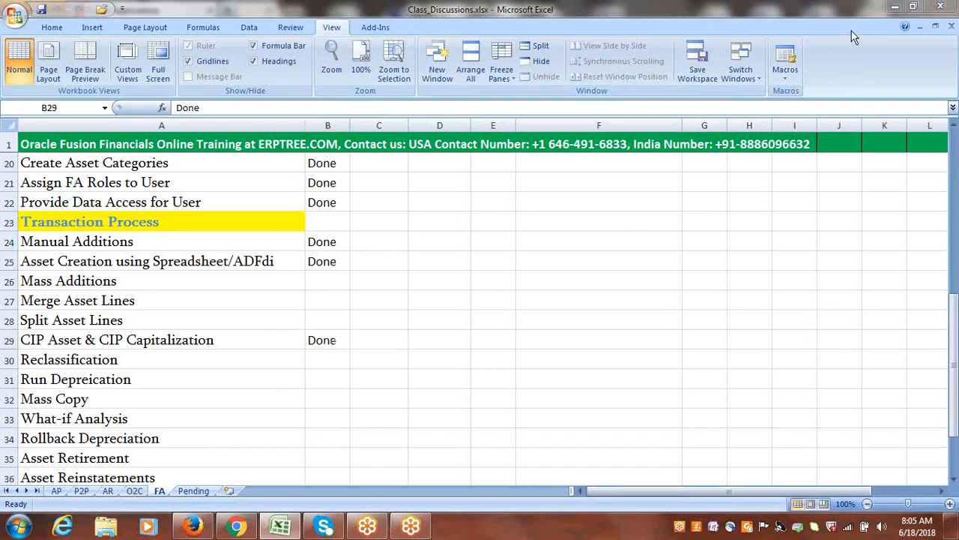
click(141, 282)
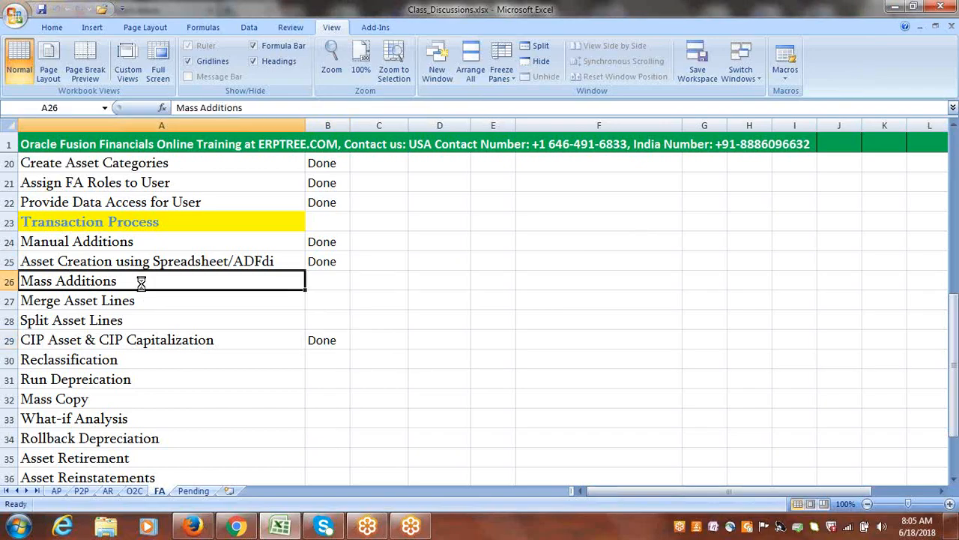
double_click(138, 282)
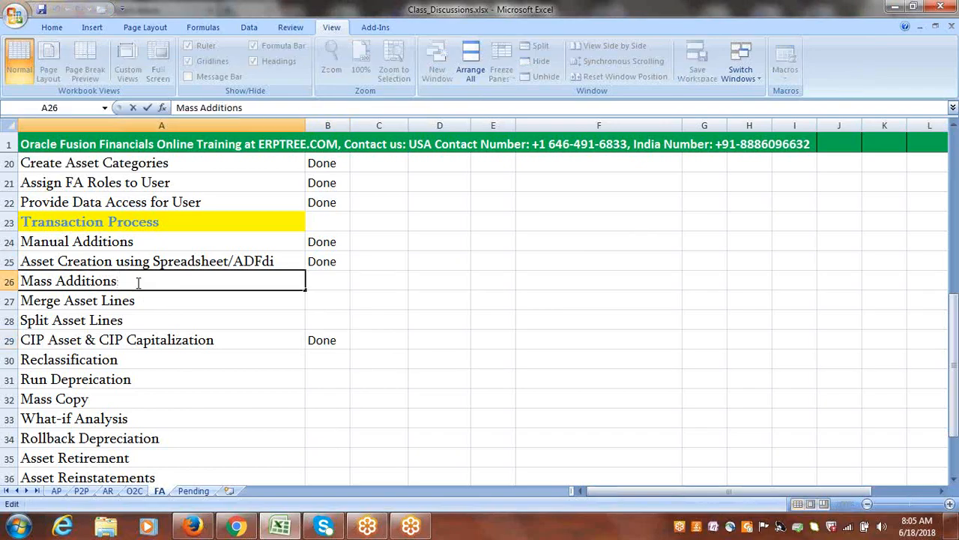
key(shift+Left)
key(shift+Left)
key(shift+Left)
key(shift+Left)
key(shift+Left)
key(shift+Left)
key(shift+Left)
key(shift+Left)
key(shift+Left)
key(shift+Left)
key(shift+Left)
key(shift+Left)
key(shift+Left)
key(shift+Left)
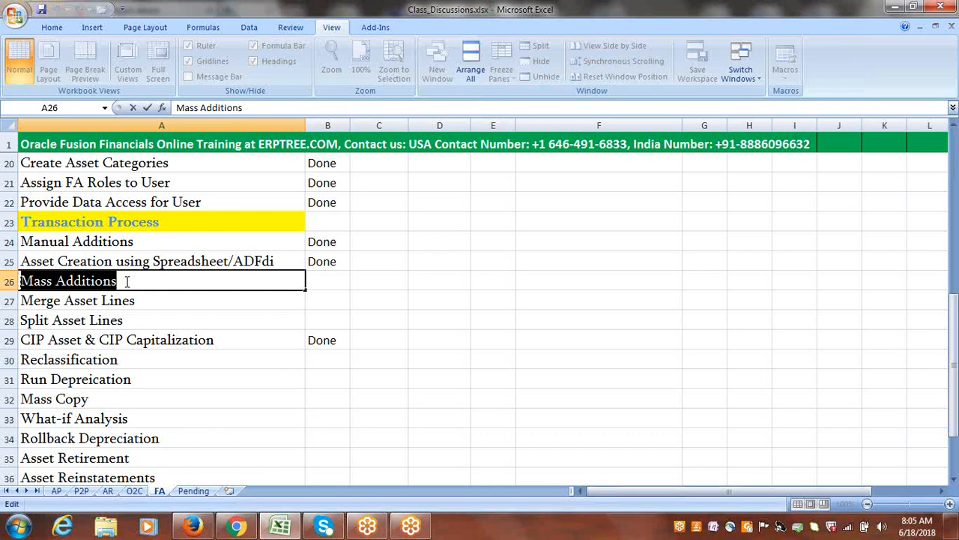
click(127, 281)
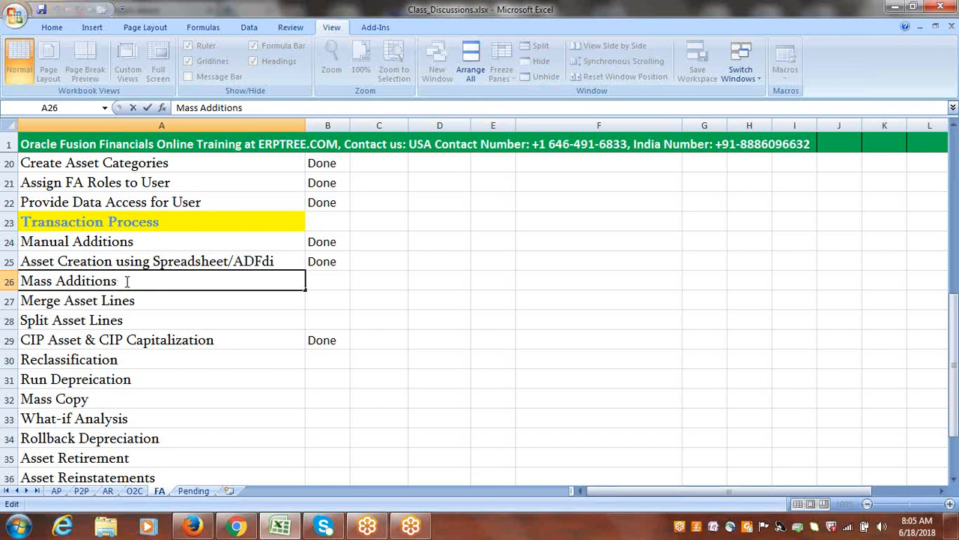
- Switch to Oracle Applications in Firefox, go to the Payables invoices area and start creating a new invoice
click(194, 528)
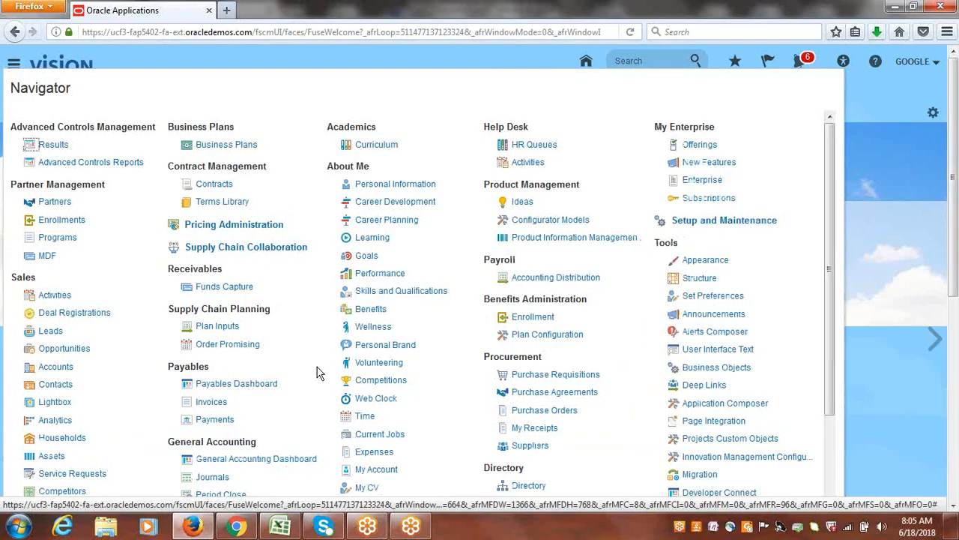
click(213, 403)
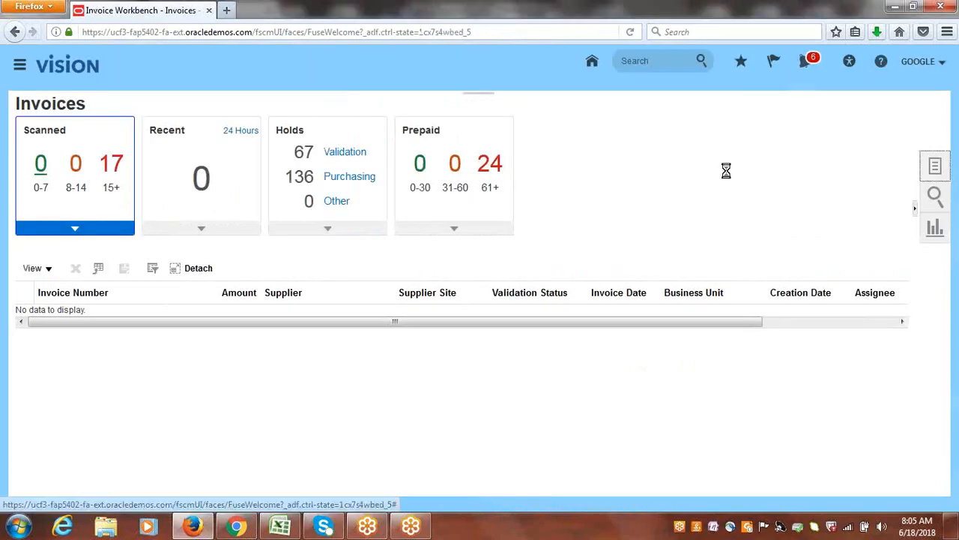
click(934, 165)
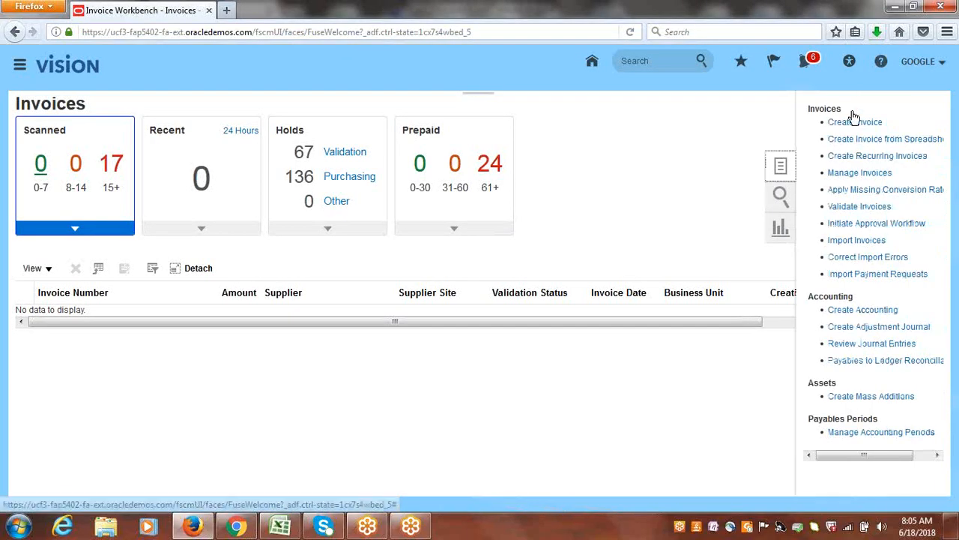
click(854, 120)
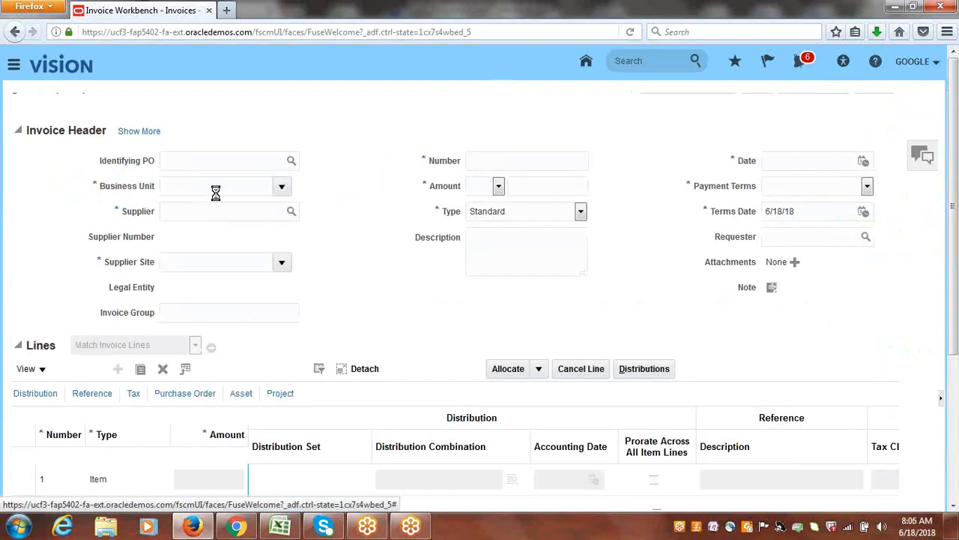
- Set the invoice's business unit to Google US Business Unit and the supplier to Google Inc
click(215, 212)
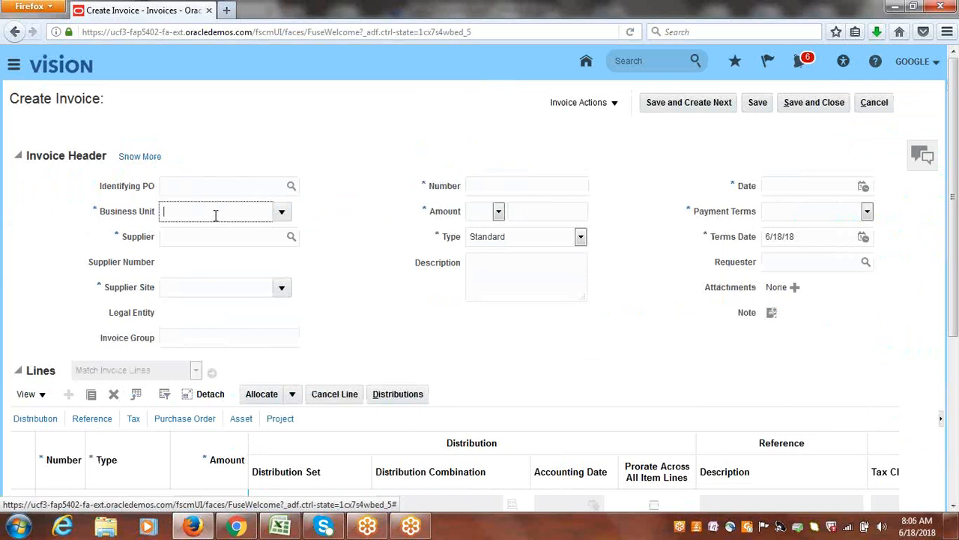
text(google)
key(Tab)
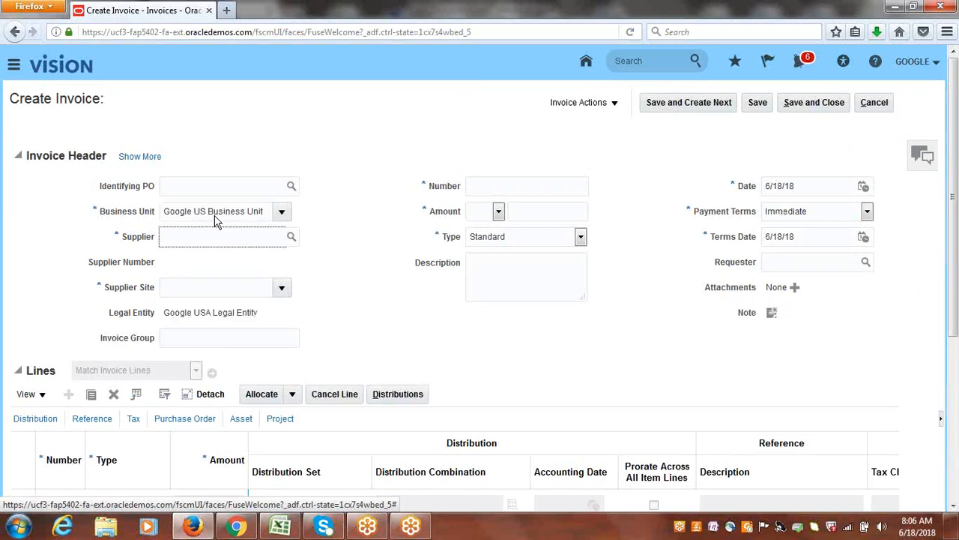
text(goo)
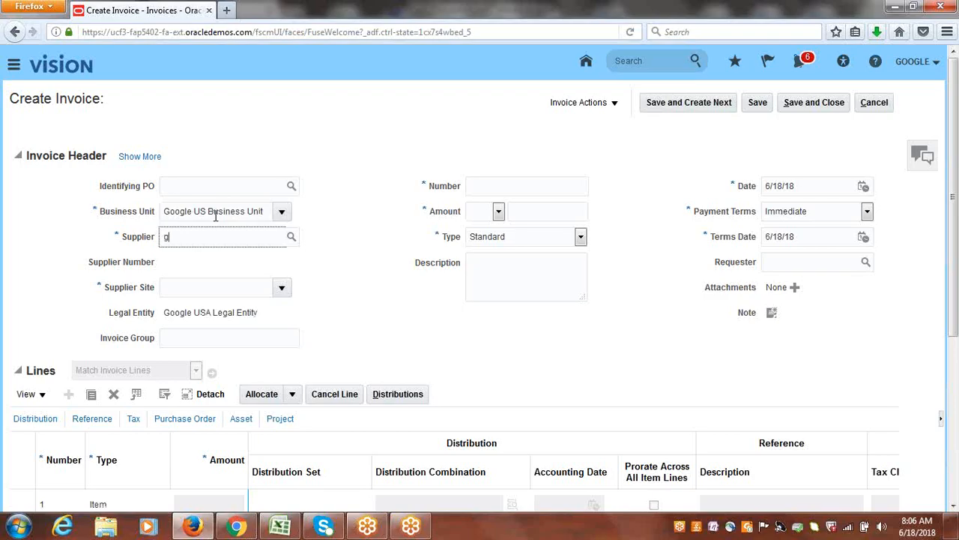
key(BackSpace)
key(BackSpace)
text(oogle)
key(Tab)
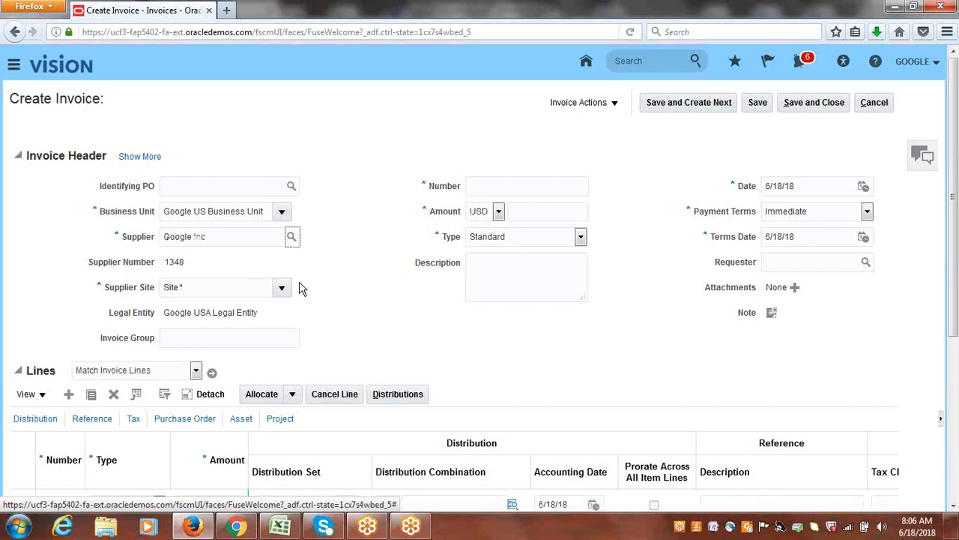
- Enter ONE as the invoice number and 25,000 USD as the invoice amount
click(498, 187)
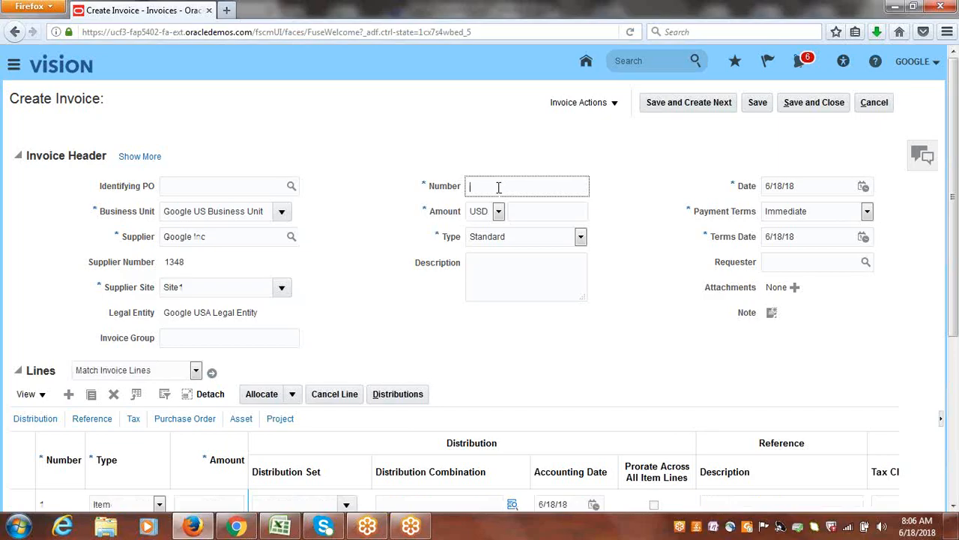
text(ONE)
key(Tab)
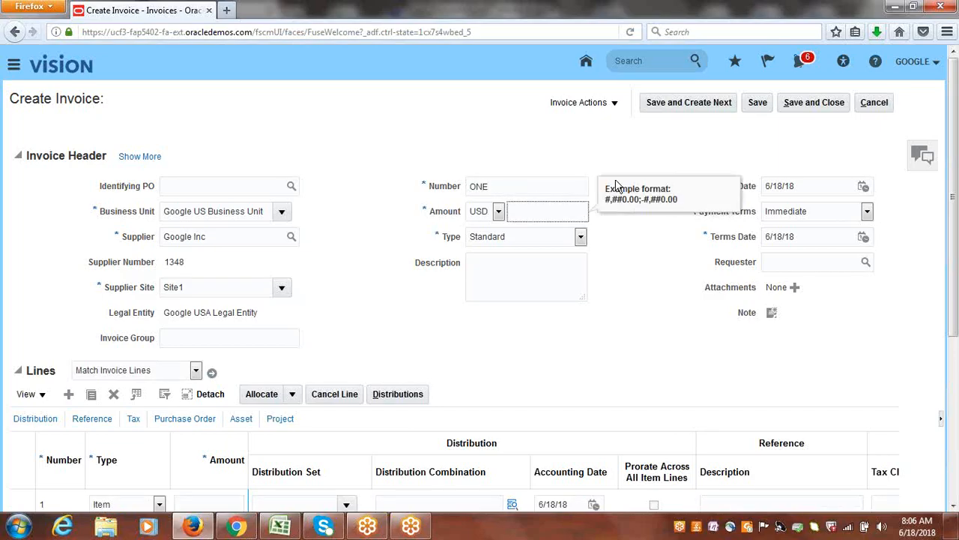
text(2)
text(5,)
text(000)
key(Tab)
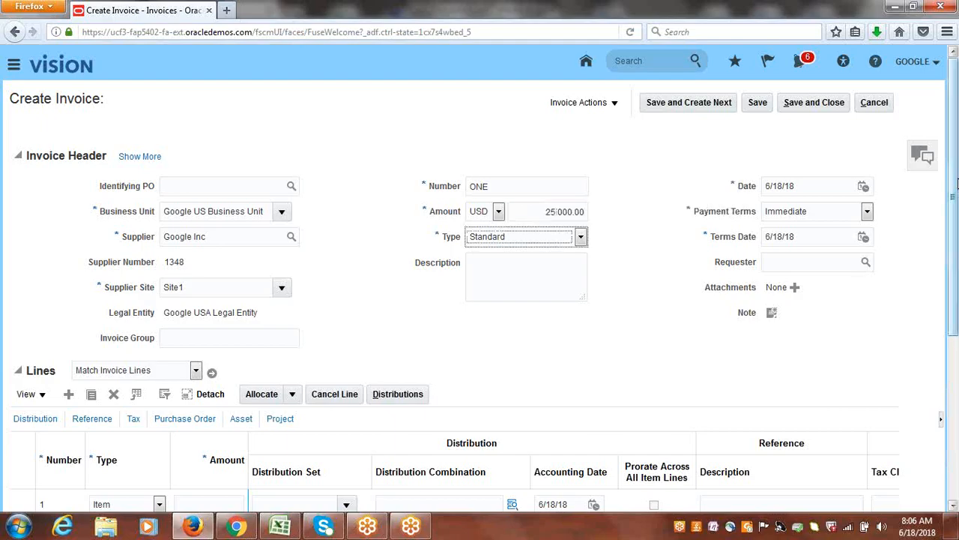
- Set the amount of the first invoice line to 25,000
scroll(343, 420, down, 3)
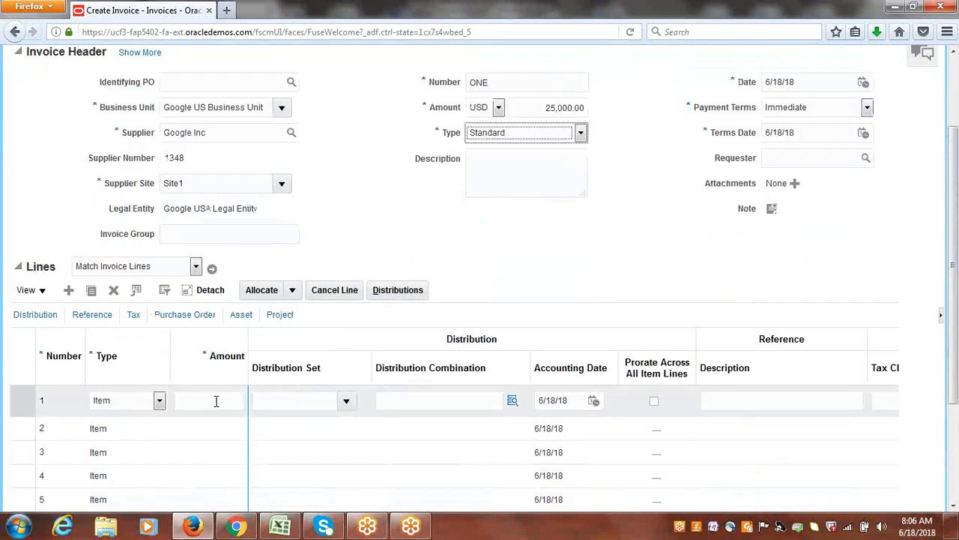
click(215, 401)
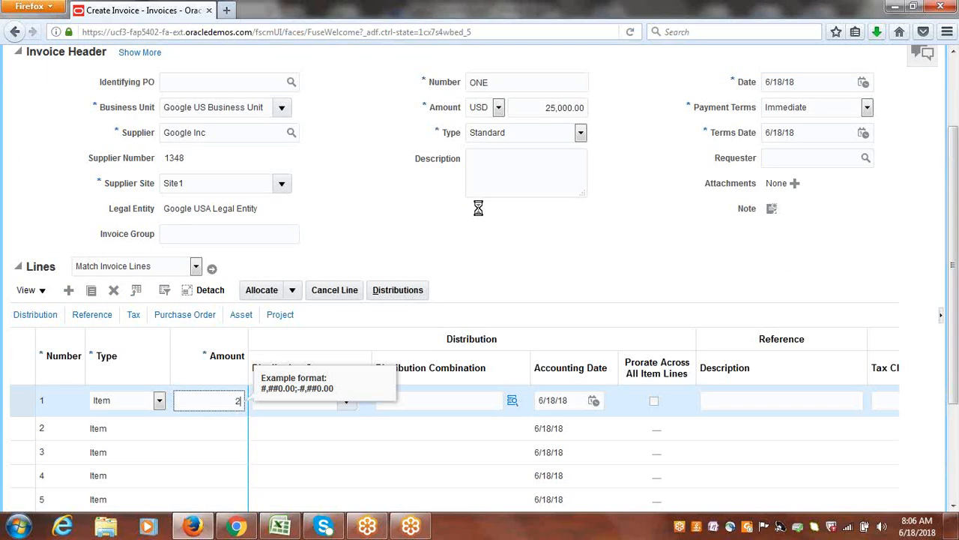
text(25000.00)
key(Tab)
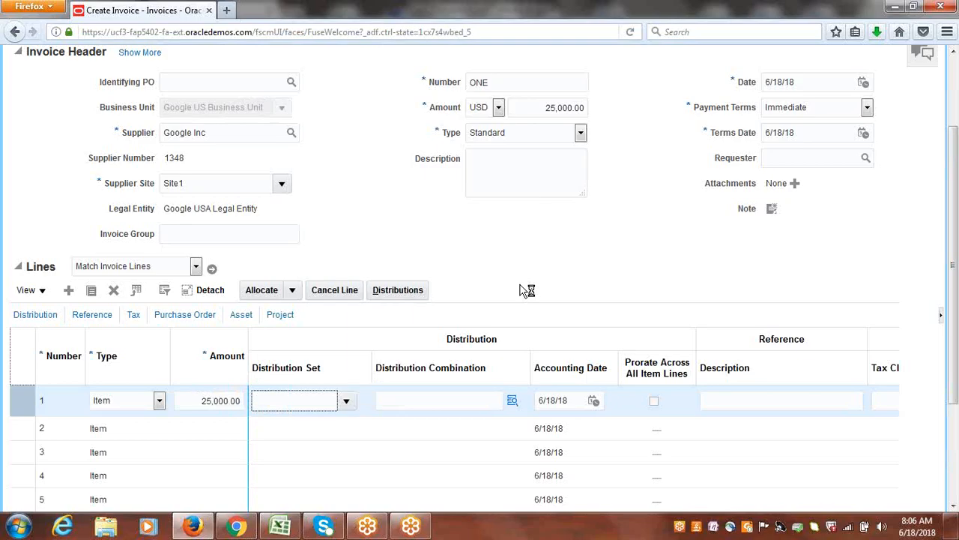
- Start the first line's distribution combination with company 1000 (Google Financial Services) and department 1000 (Finance), dismissing the unrelated crash dialog
click(513, 402)
click(513, 402)
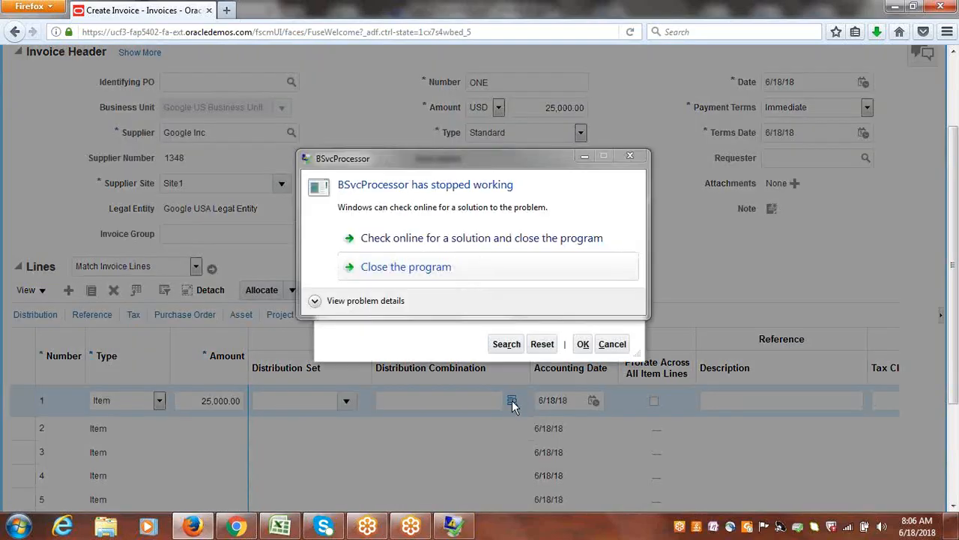
click(629, 156)
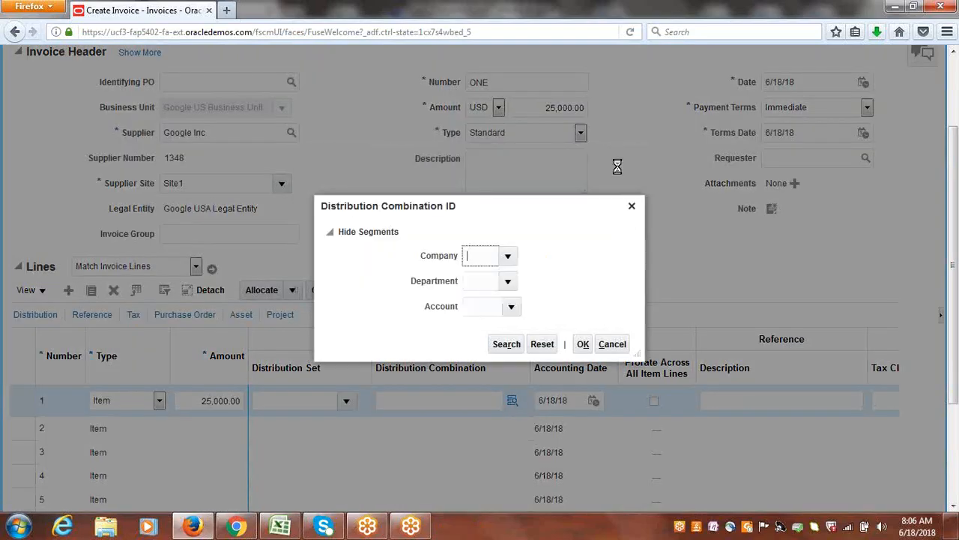
click(508, 258)
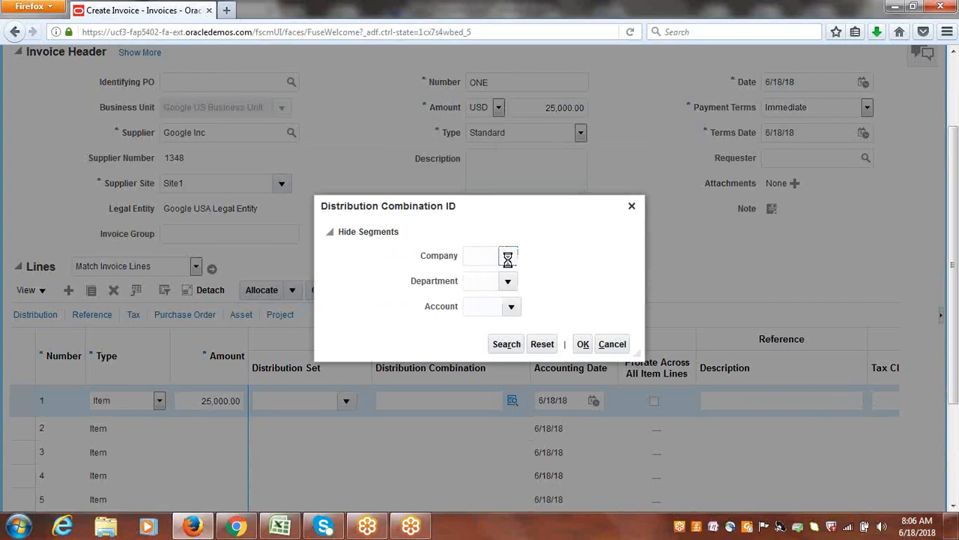
click(495, 281)
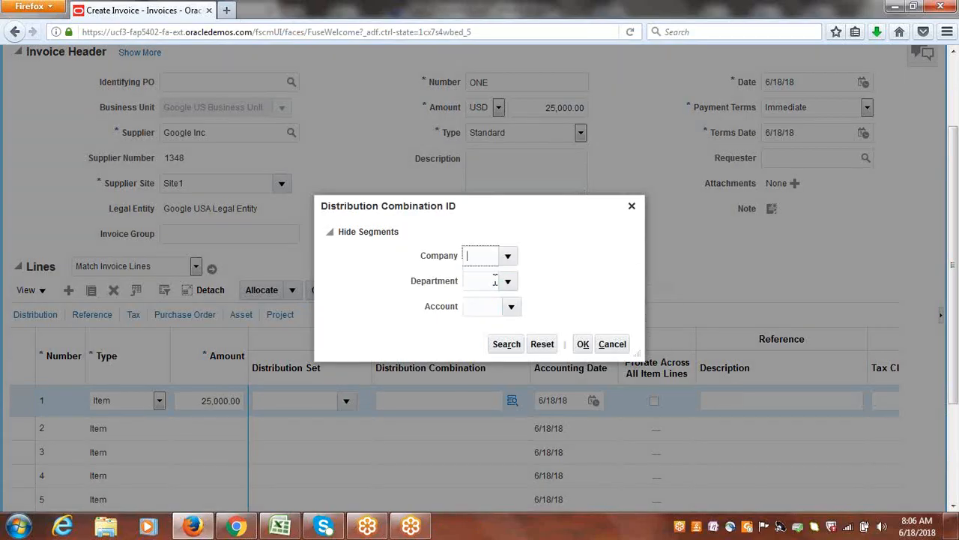
click(508, 282)
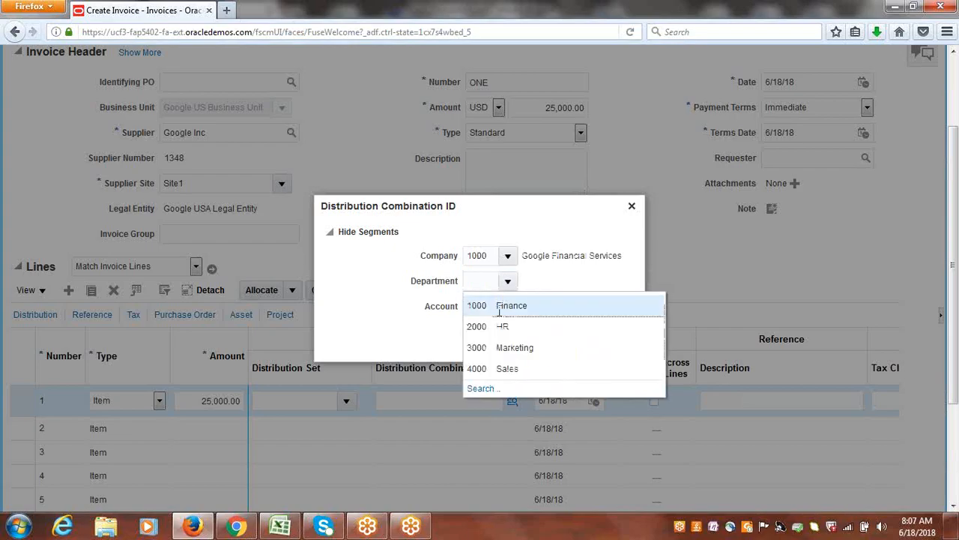
click(482, 306)
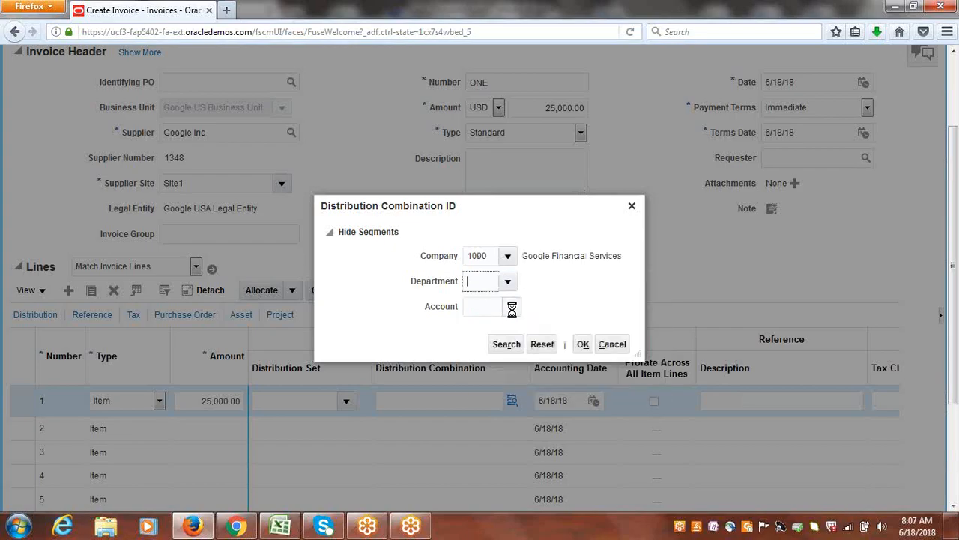
- Search the accounts for "Asset Clear", choose 17710 Asset Clearing and apply the distribution combination to the line
click(510, 309)
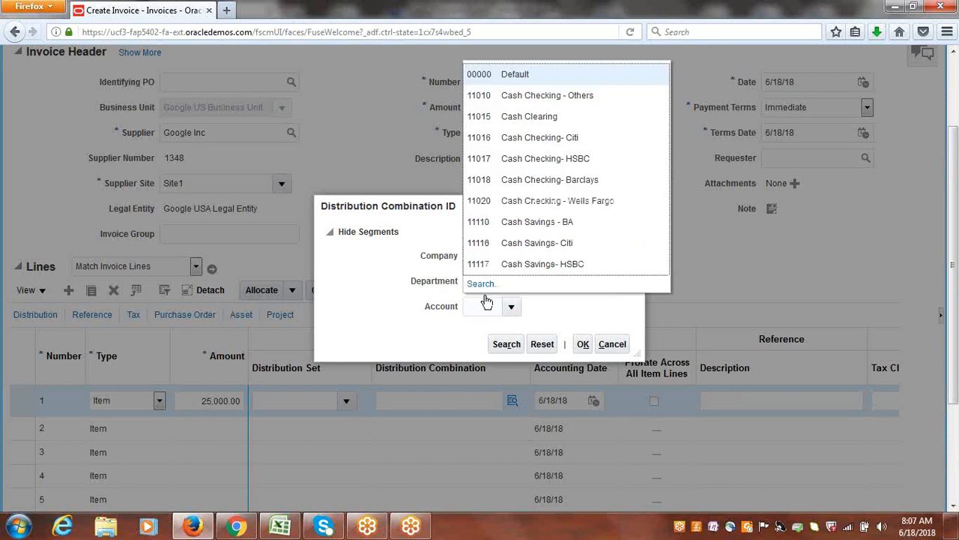
click(482, 286)
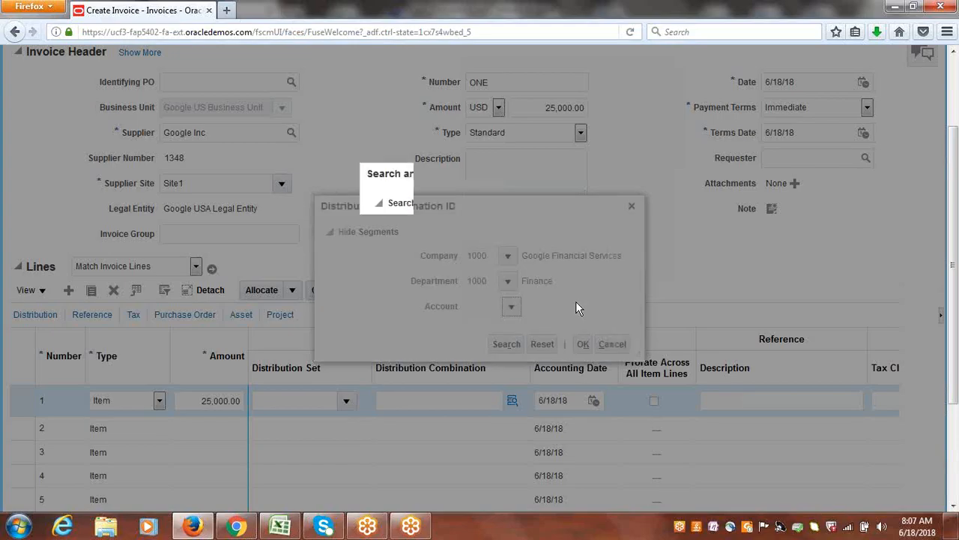
click(471, 276)
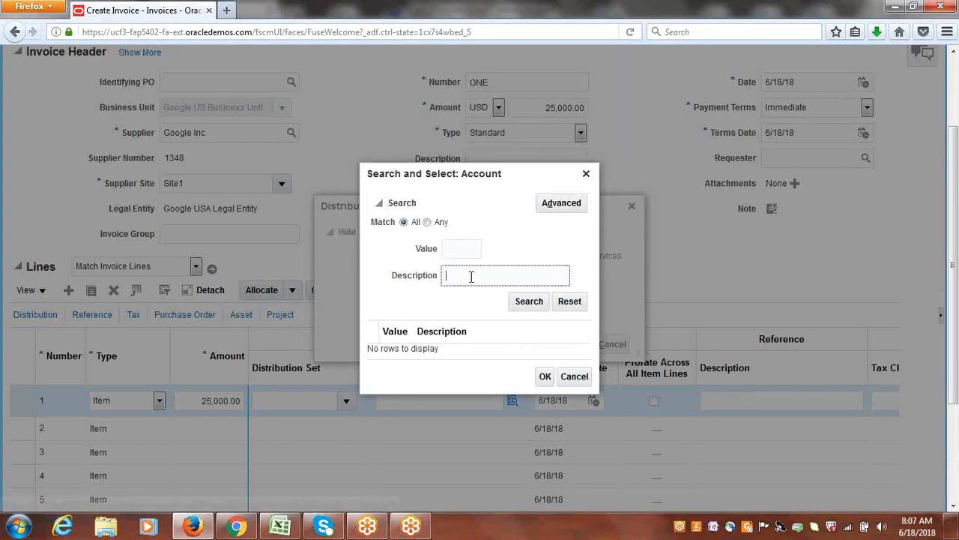
text(a)
key(BackSpace)
text(Asset Clear)
click(528, 302)
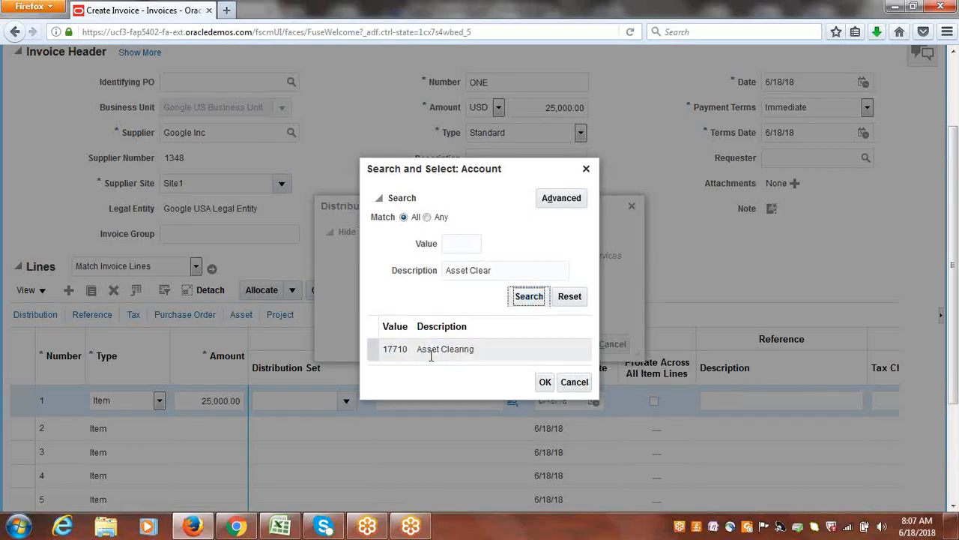
click(431, 352)
click(545, 384)
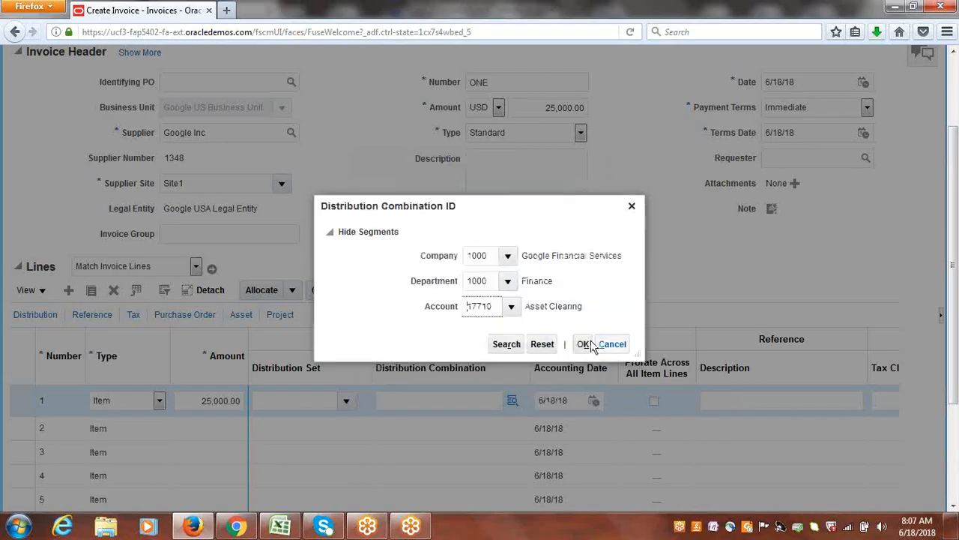
click(590, 344)
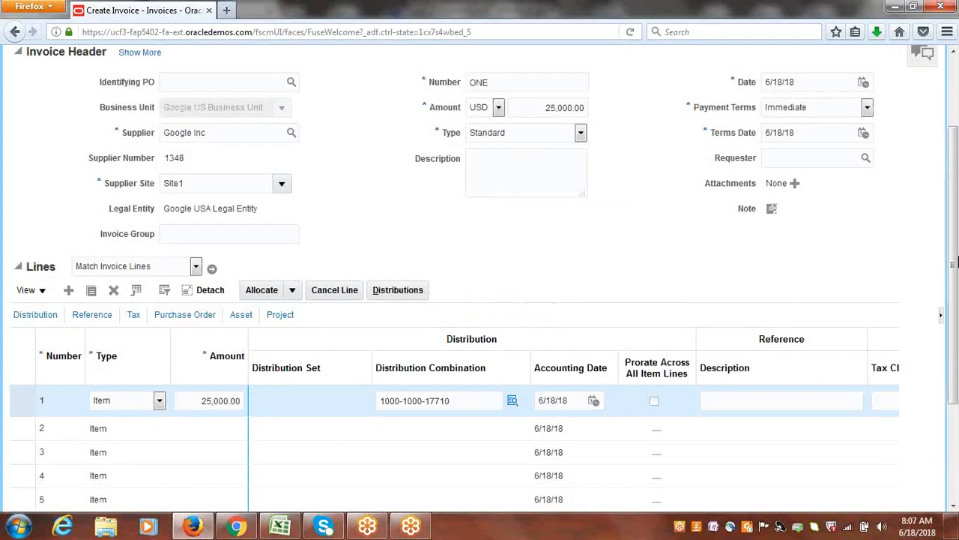
- Check the invoice line's asset tracking columns, validate invoice ONE and check its validation status
mouse_move(956, 286)
mouse_down()
mouse_move(957, 271)
mouse_move(957, 304)
mouse_up()
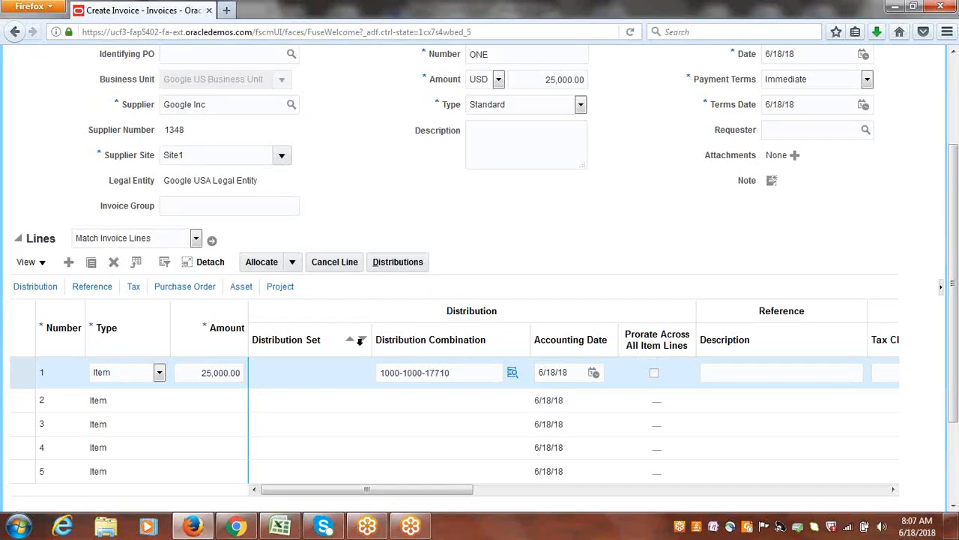
click(240, 290)
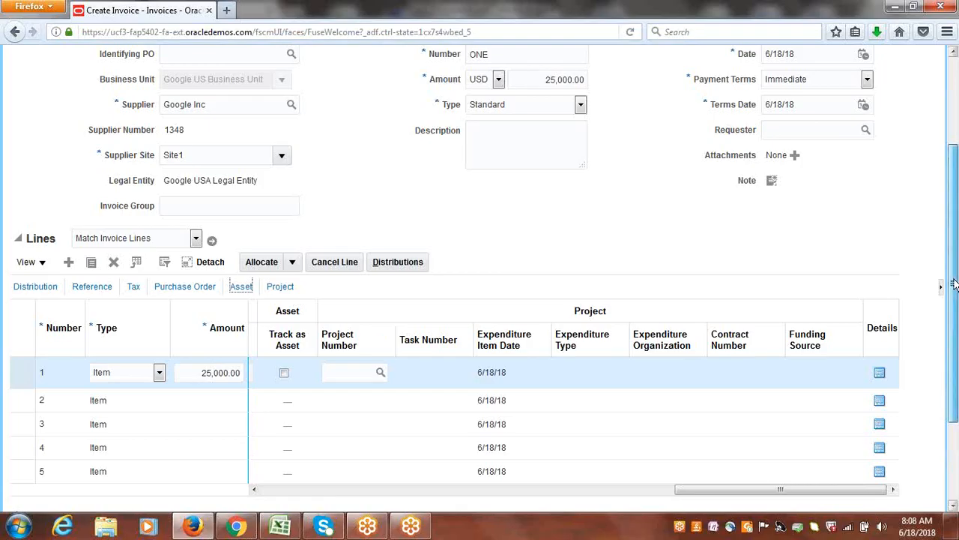
drag(954, 282, 954, 197)
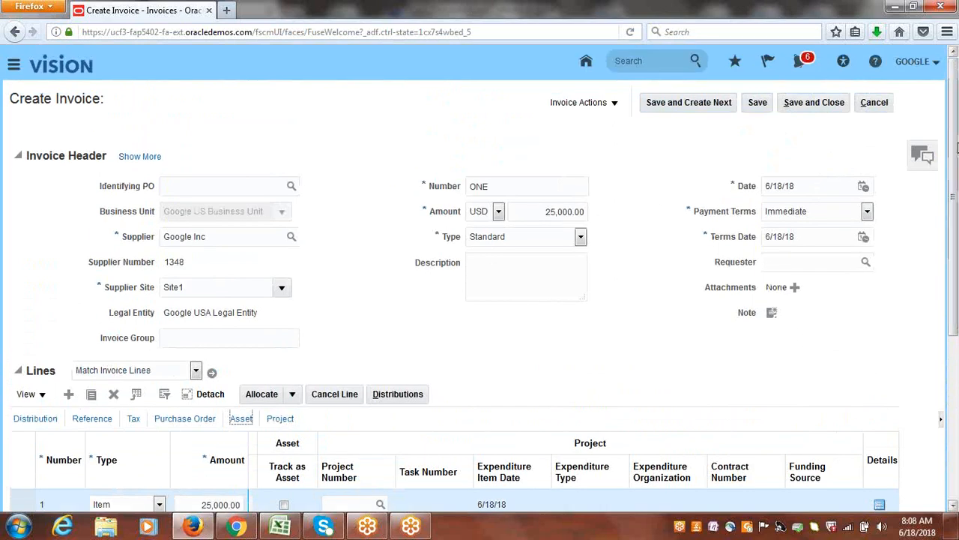
click(613, 105)
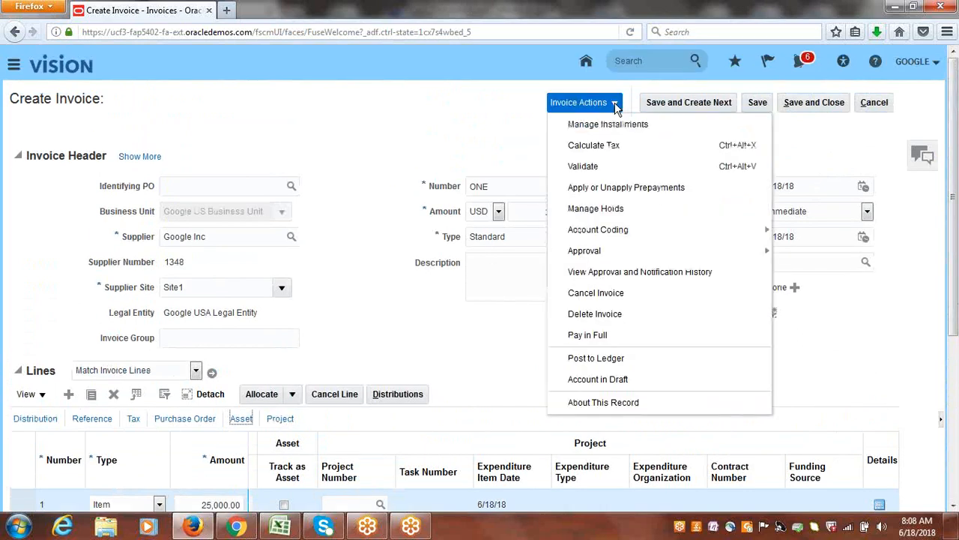
click(604, 166)
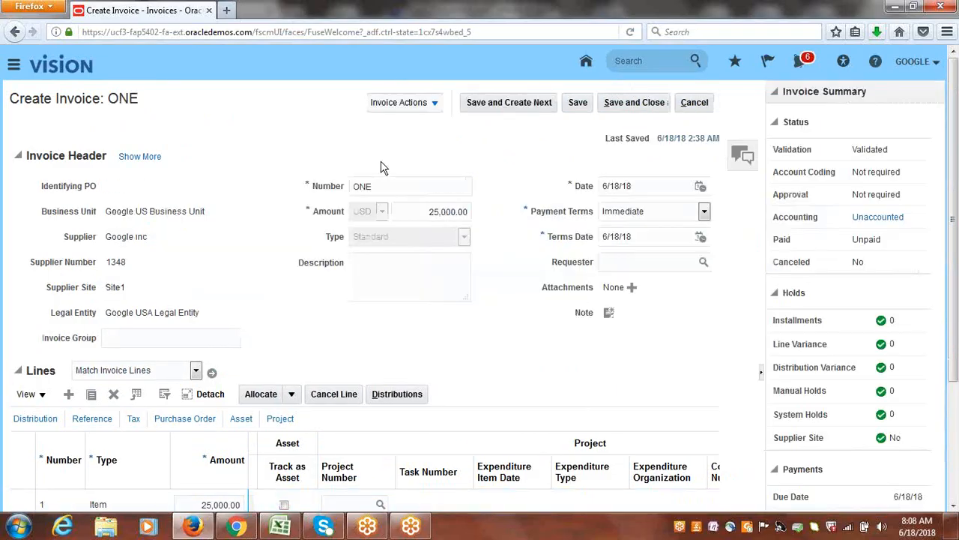
double_click(870, 150)
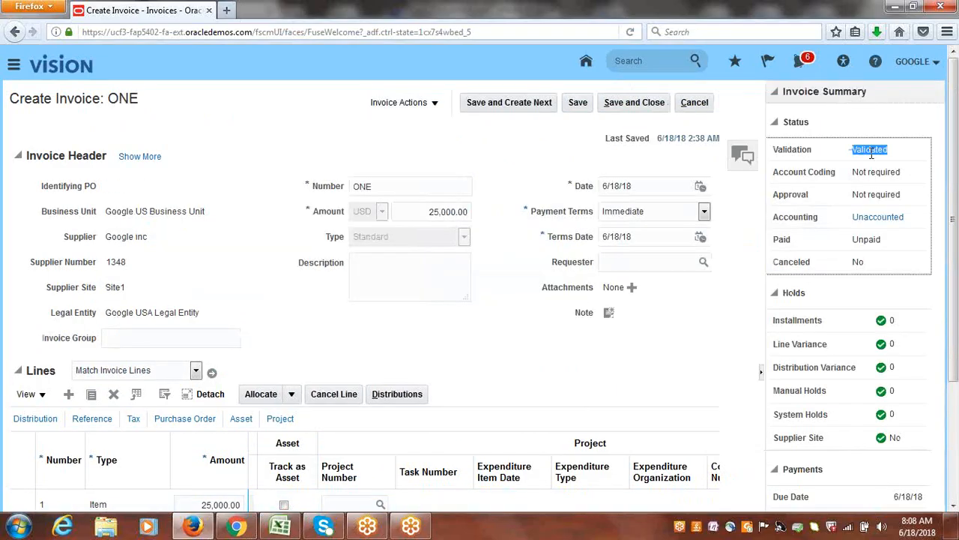
click(450, 160)
- Post invoice ONE to the ledger, dismiss the confirmation, and save and close the invoice
click(435, 103)
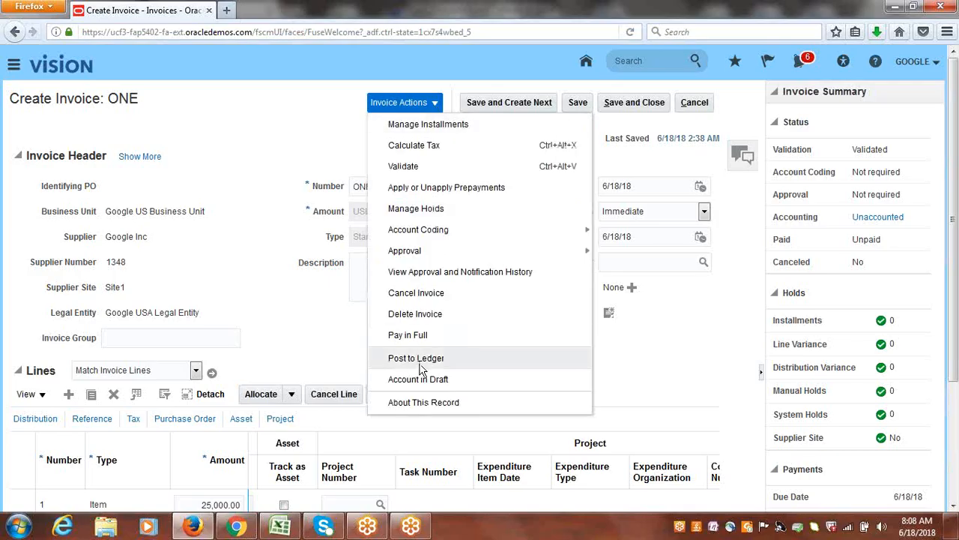
click(418, 359)
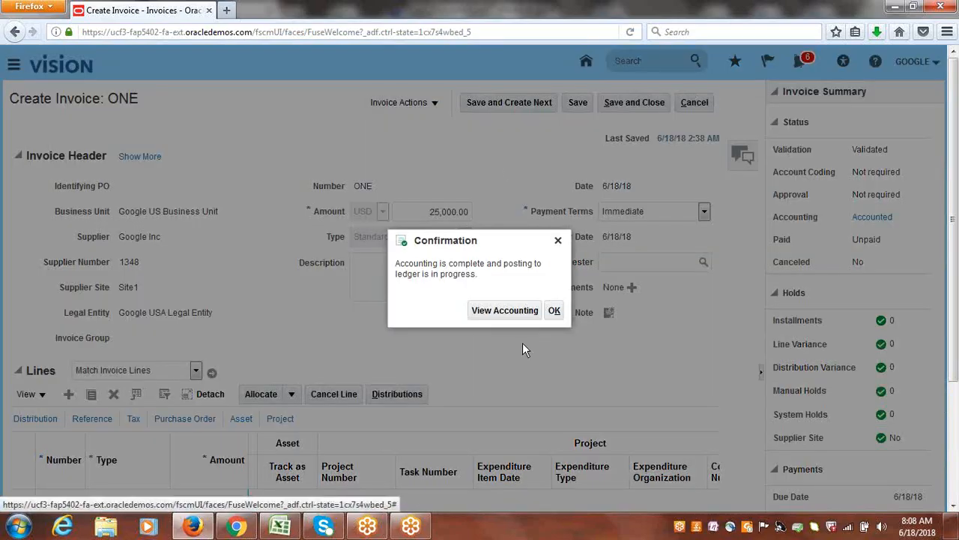
click(555, 310)
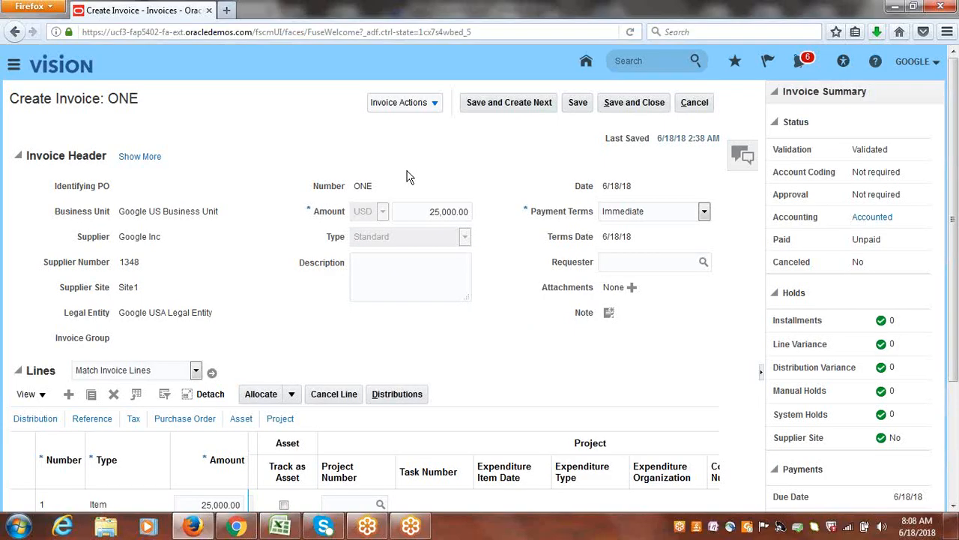
click(636, 103)
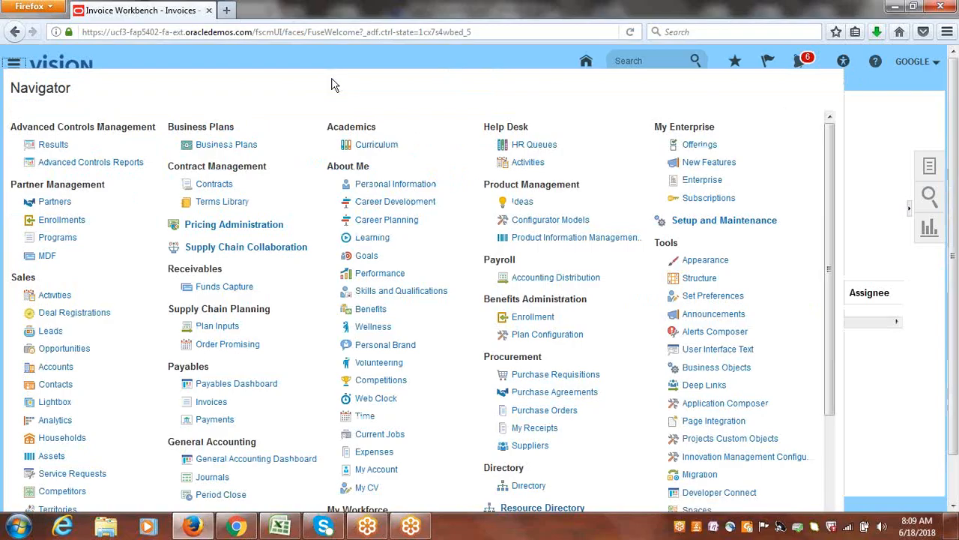
- Open the Create Mass Additions request from the Invoices work area's tasks
click(862, 129)
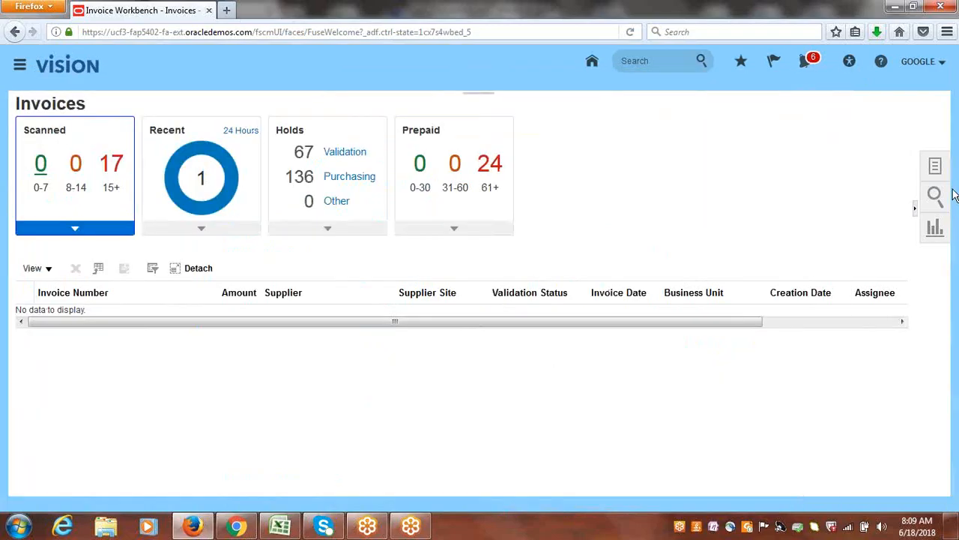
click(936, 168)
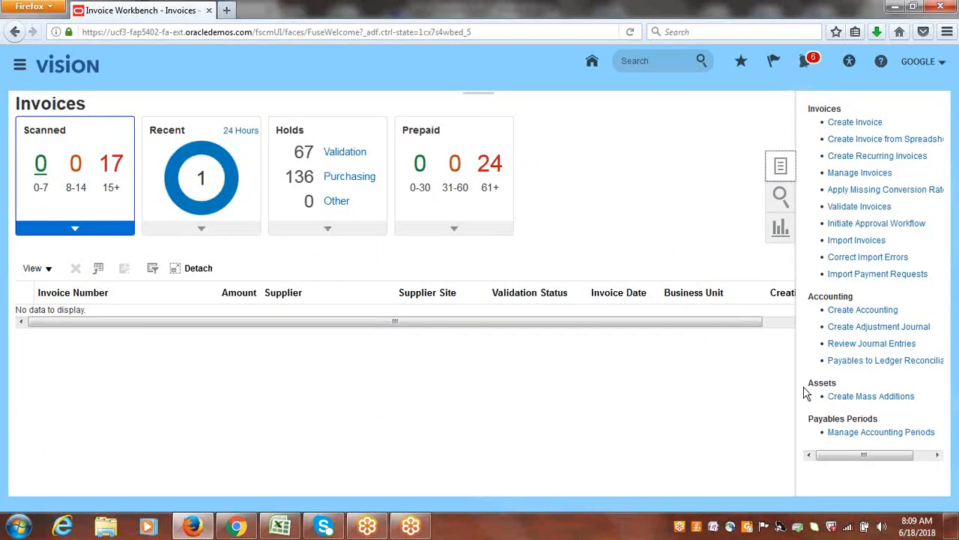
click(868, 400)
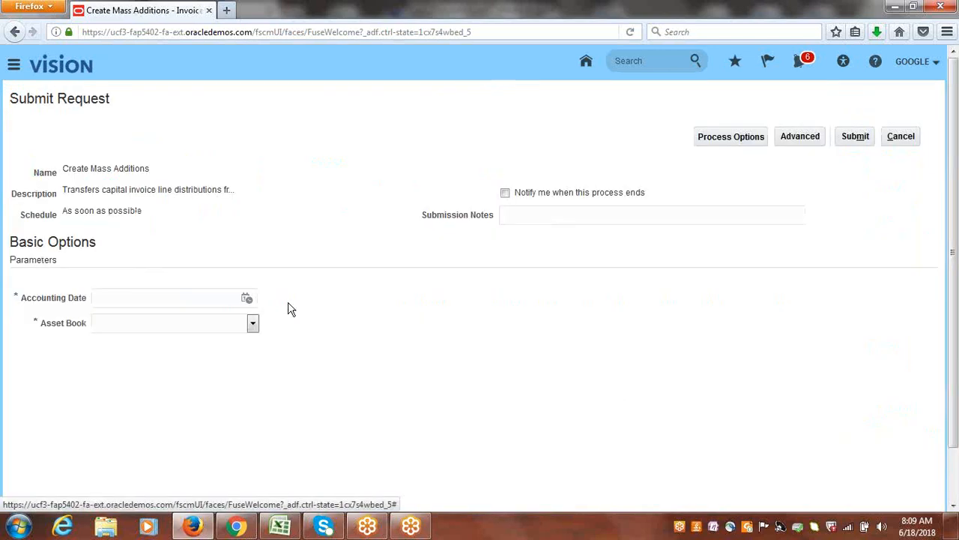
- Submit the mass additions request with accounting date 6/18/18 and asset book GOOGLE CORP, and leave the request form
click(247, 299)
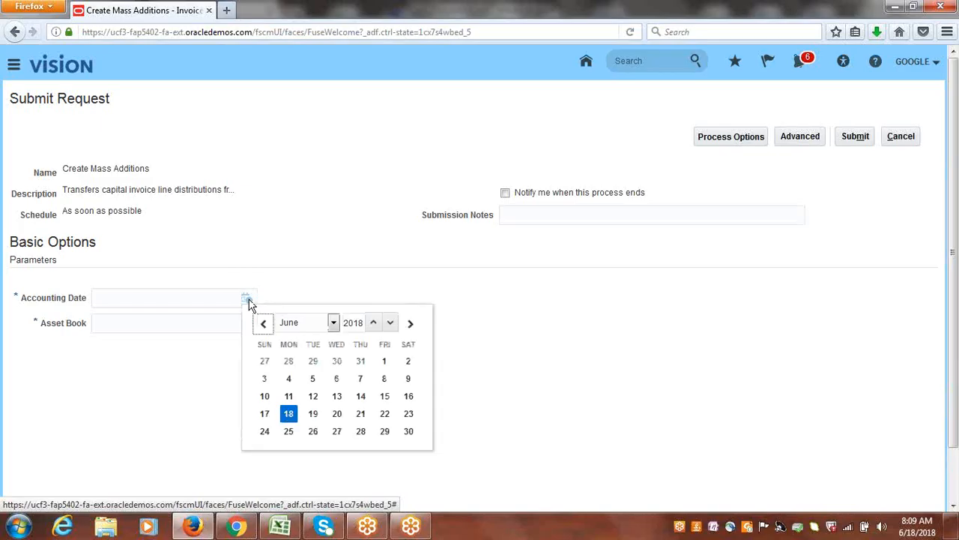
click(289, 414)
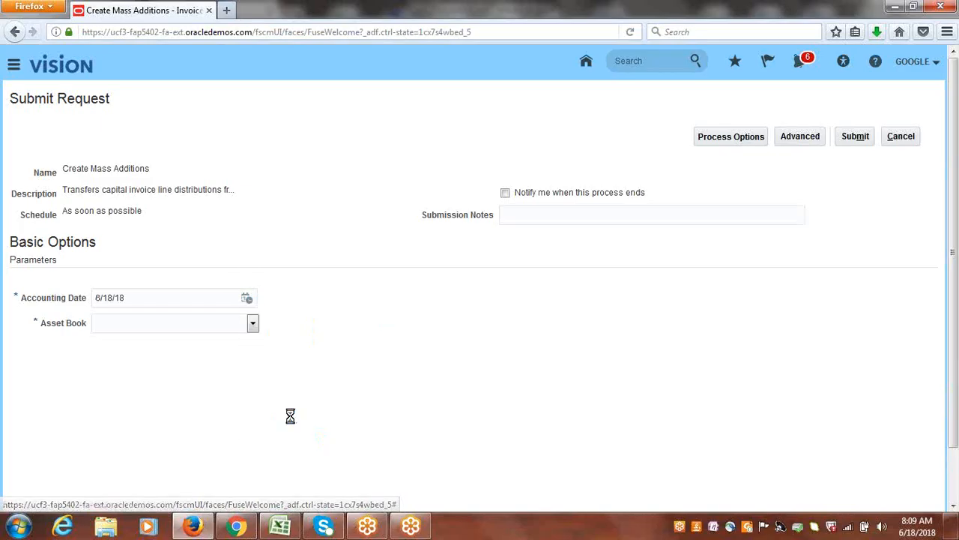
click(255, 328)
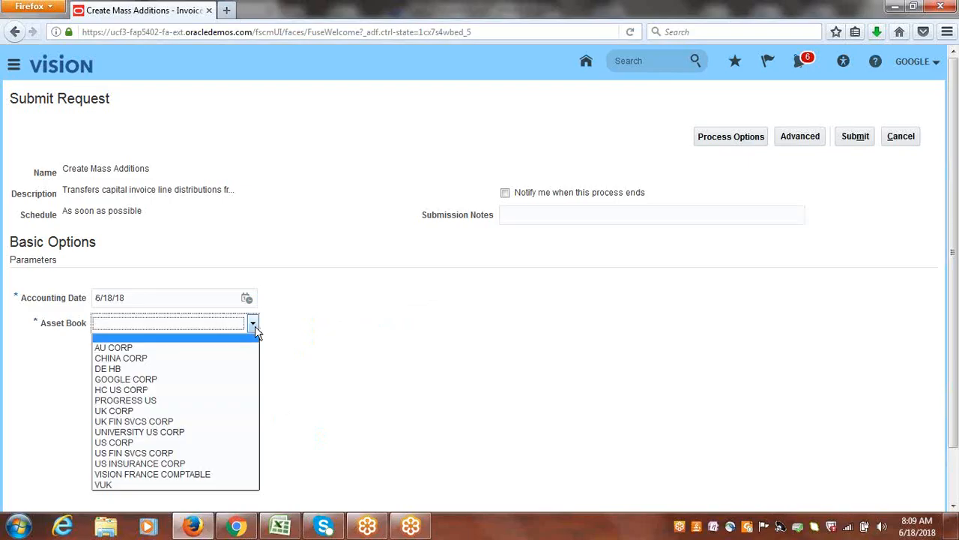
click(178, 380)
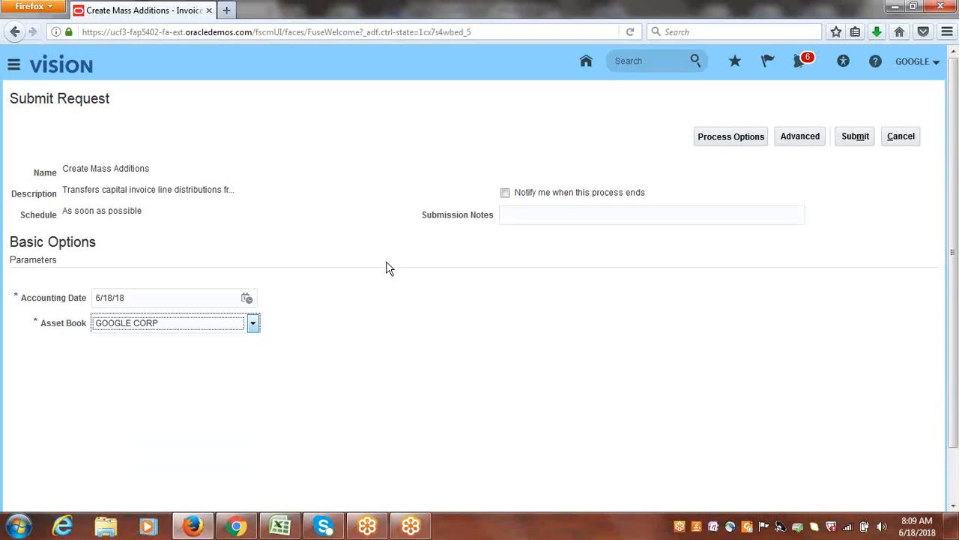
click(858, 141)
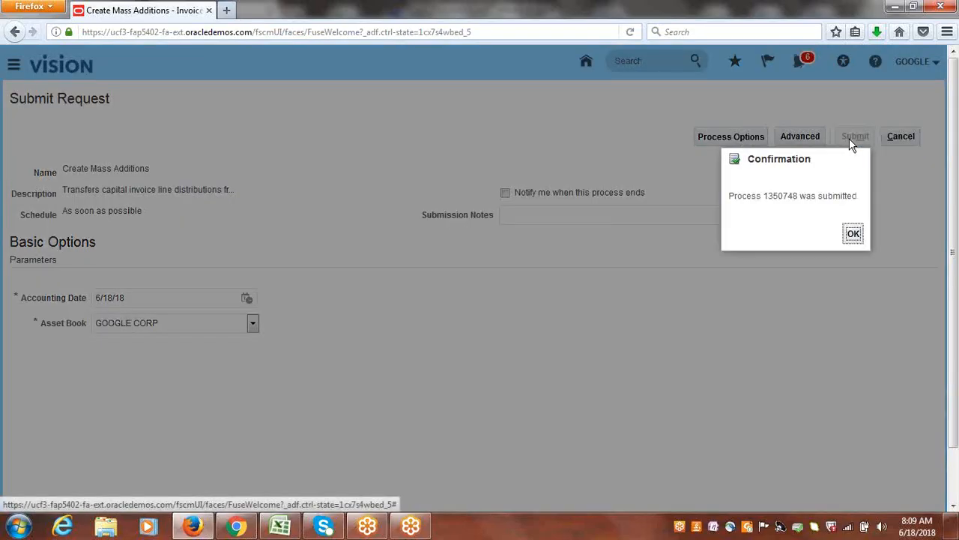
click(855, 234)
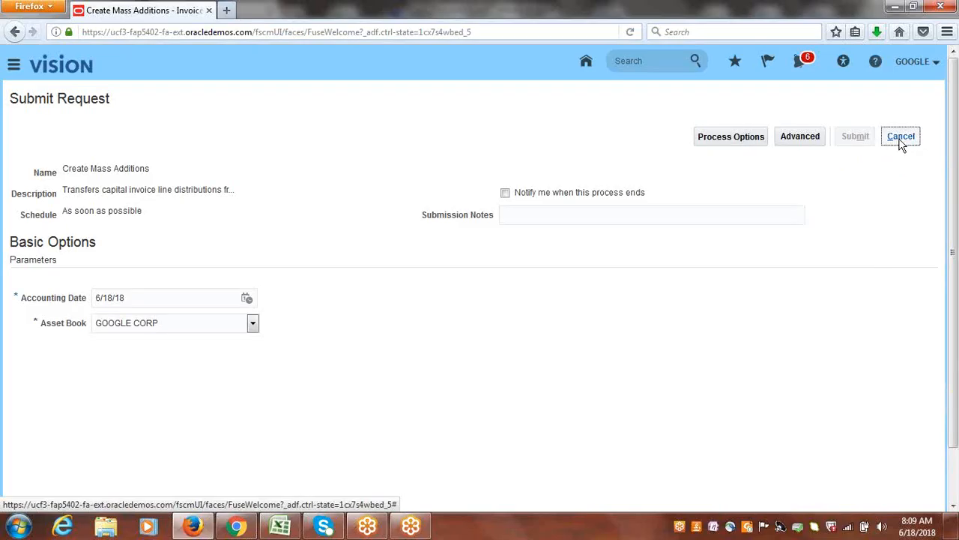
click(903, 139)
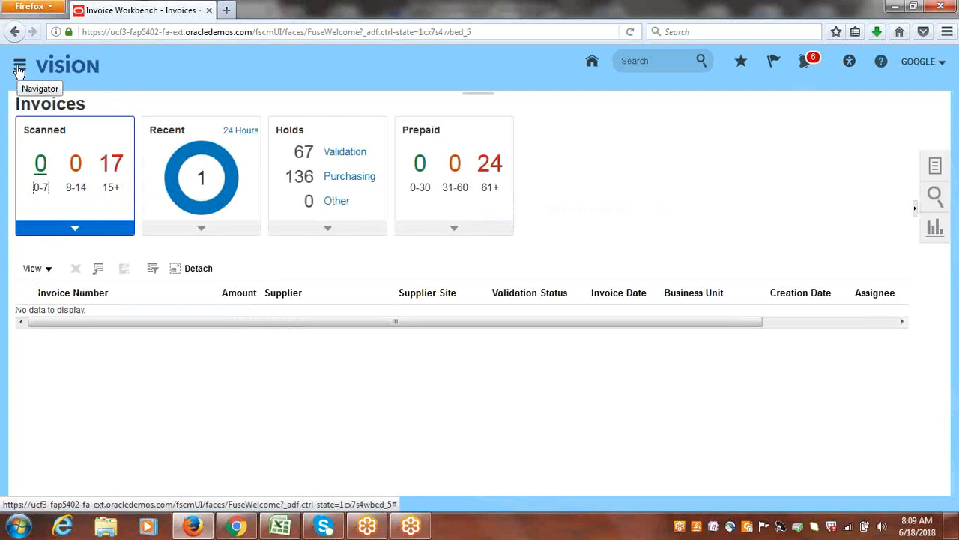
- Go to the Fixed Assets work area for assets and review the incomplete additions
click(19, 69)
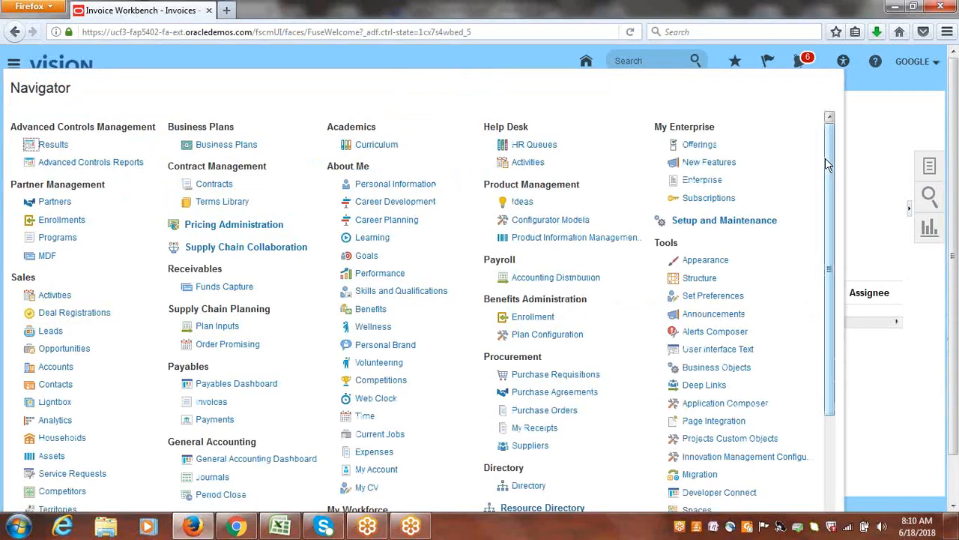
drag(831, 163, 841, 291)
drag(171, 443, 222, 447)
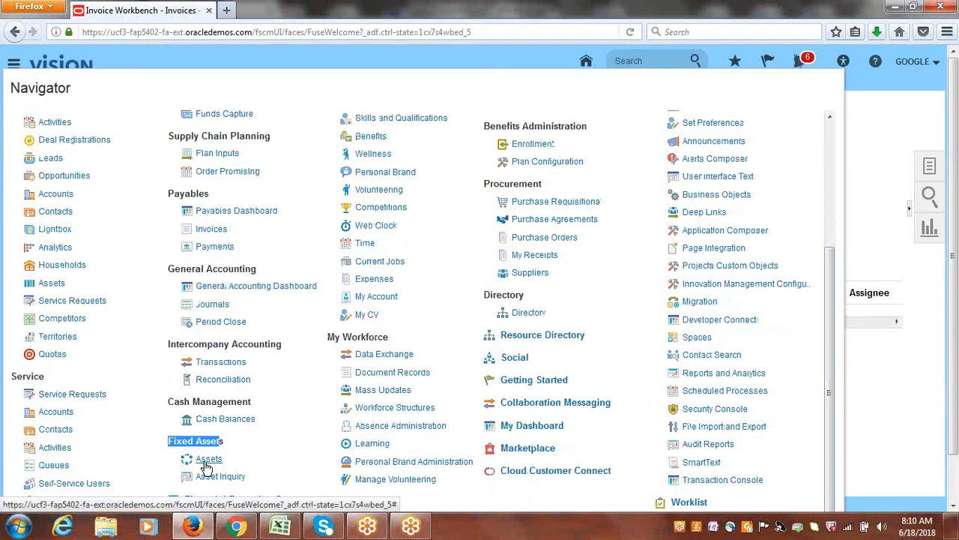
click(206, 463)
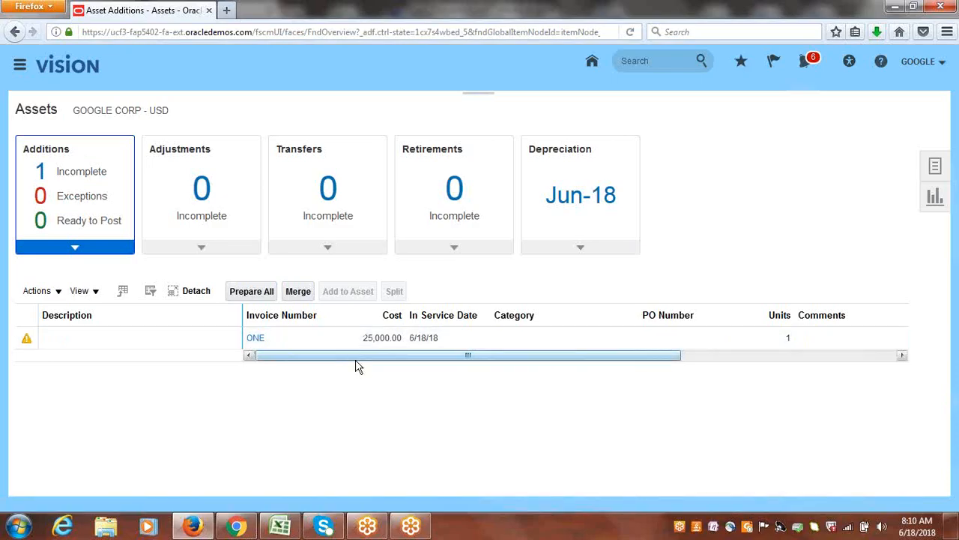
drag(388, 356, 256, 386)
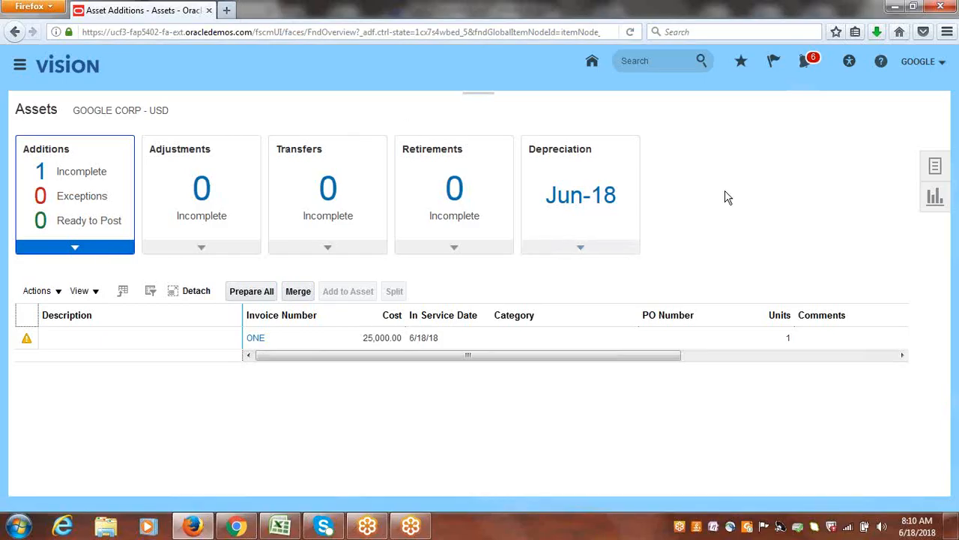
- Open Prepare Source Lines and search for all source lines in the GOOGLE CORP book
click(936, 170)
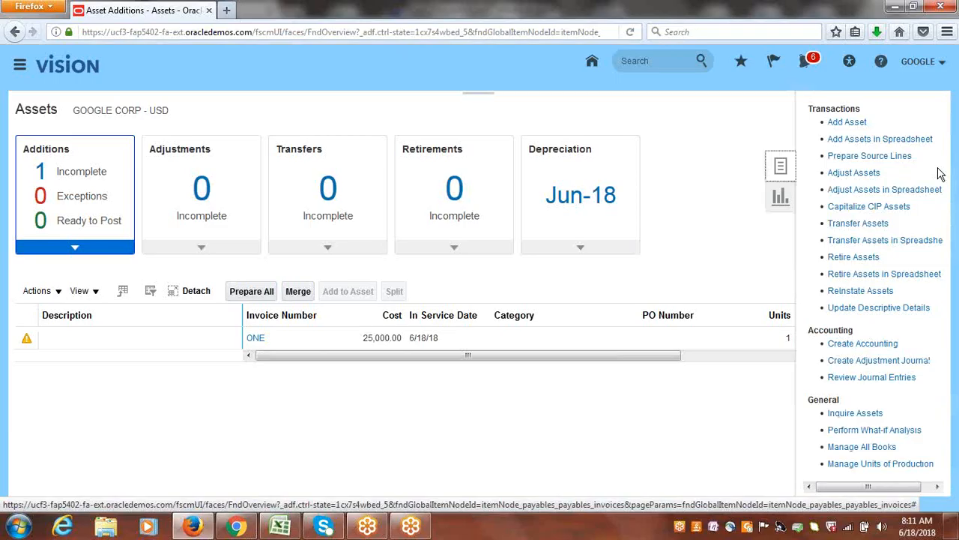
click(853, 162)
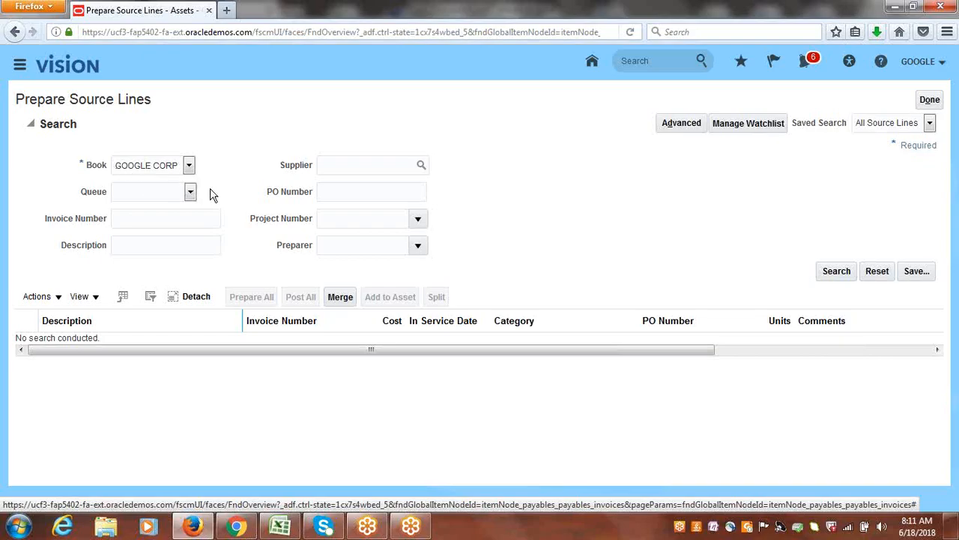
click(833, 274)
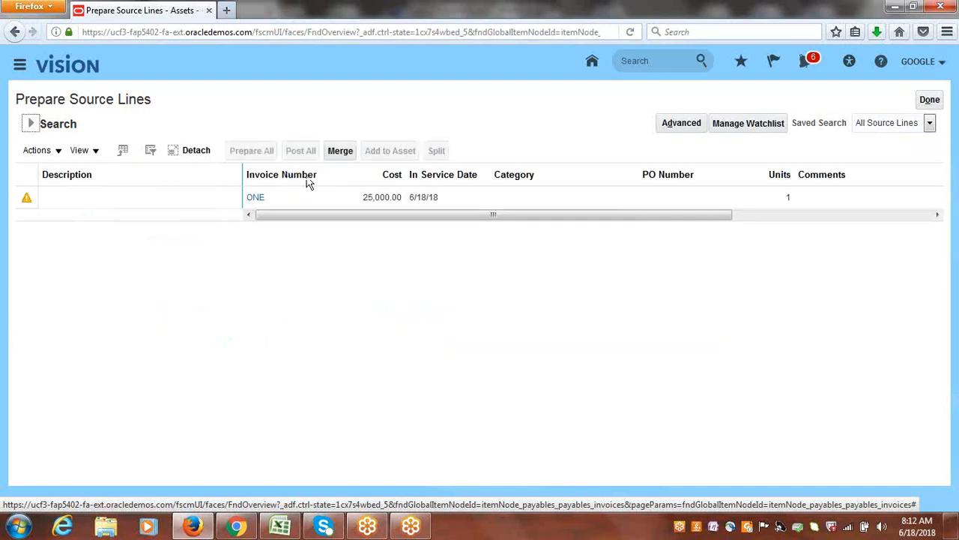
- Select the source line from invoice ONE and open it for editing
click(15, 198)
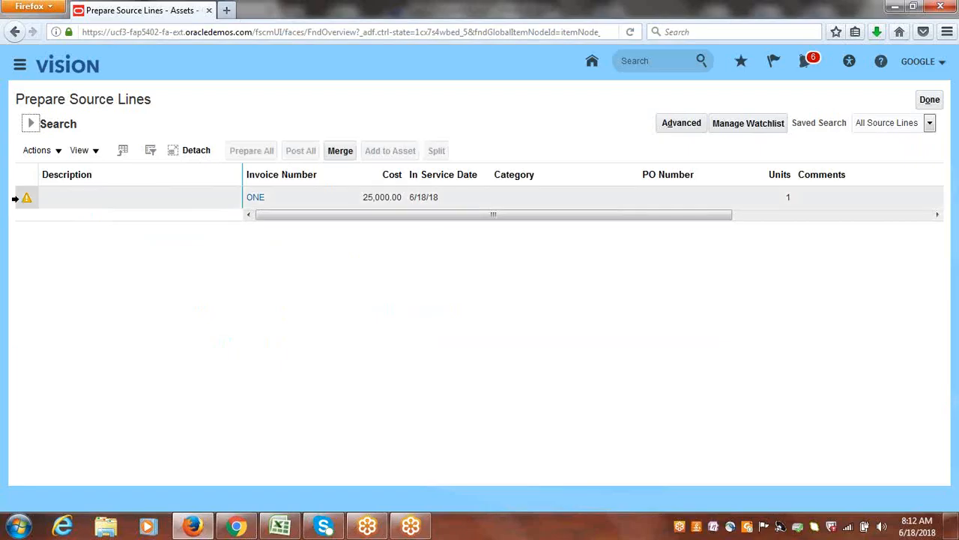
click(15, 198)
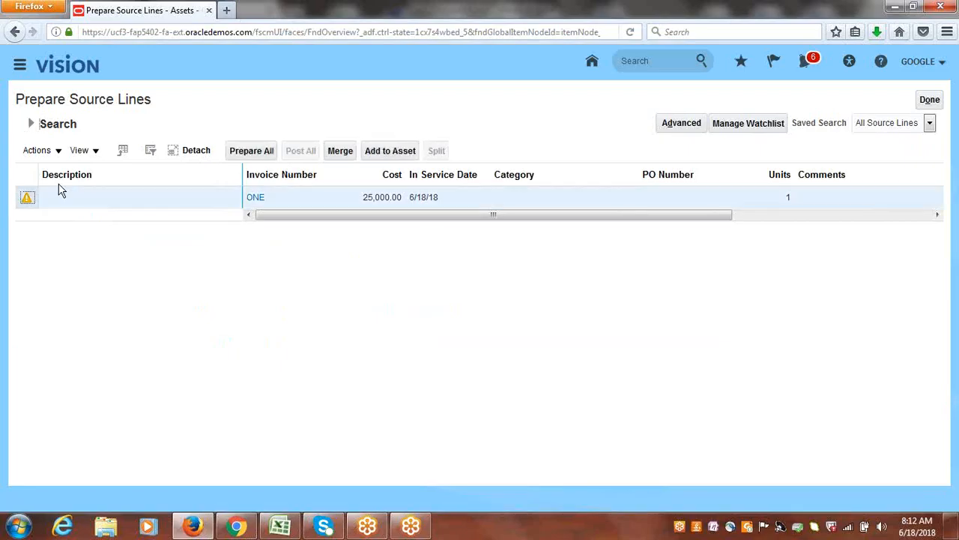
click(58, 151)
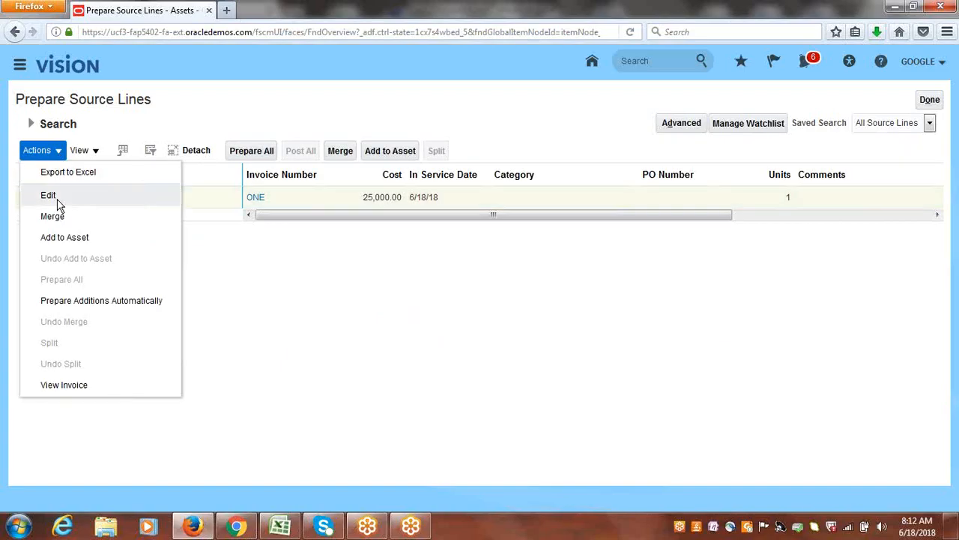
click(48, 196)
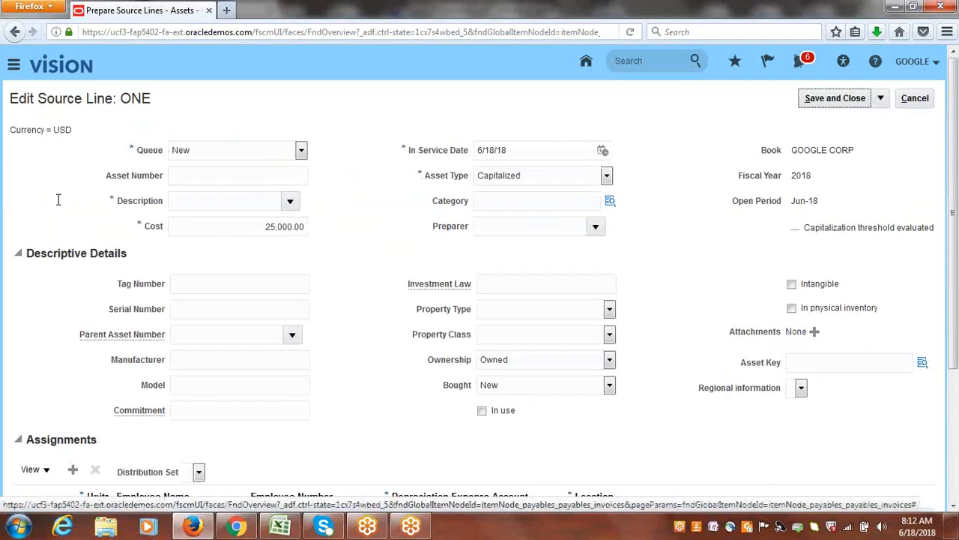
- Set the source line's queue to Post and enter Building as the description
click(301, 150)
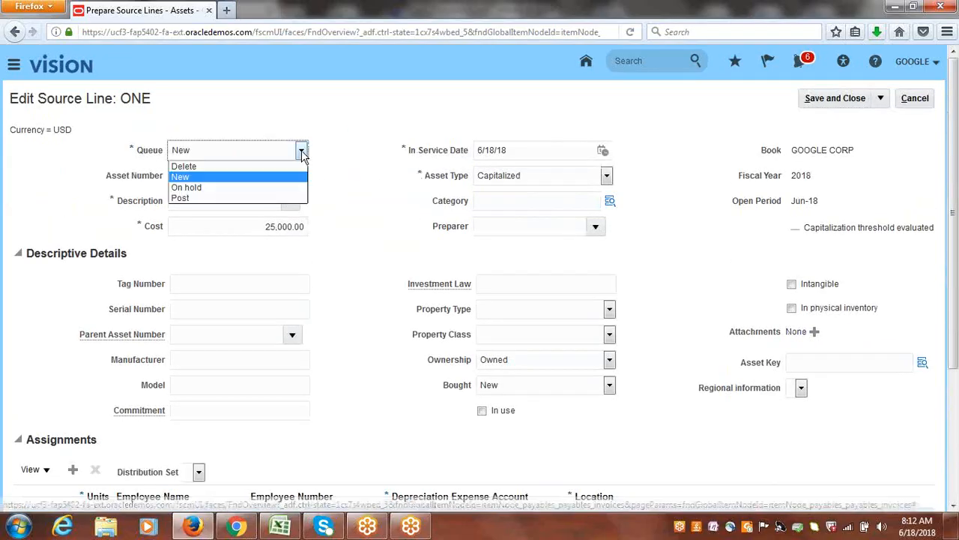
click(266, 198)
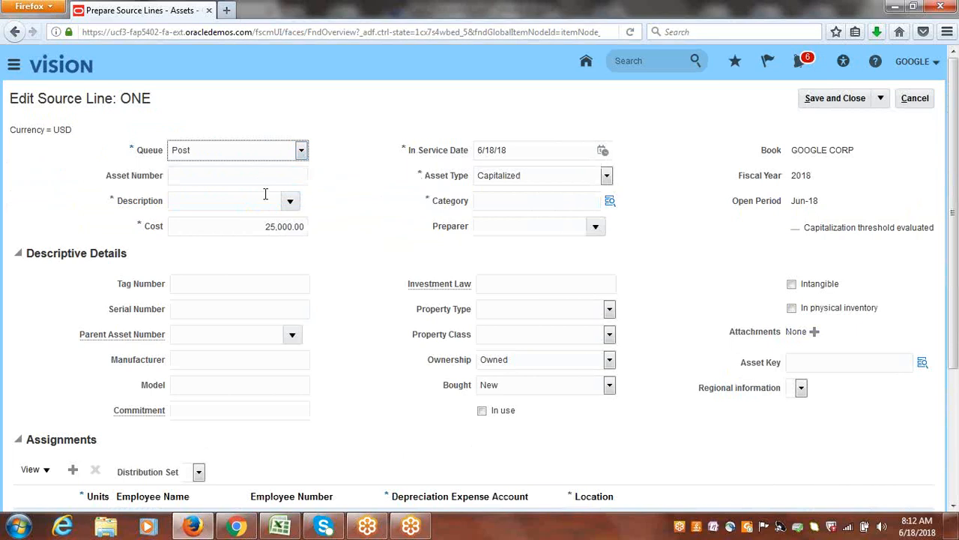
click(239, 201)
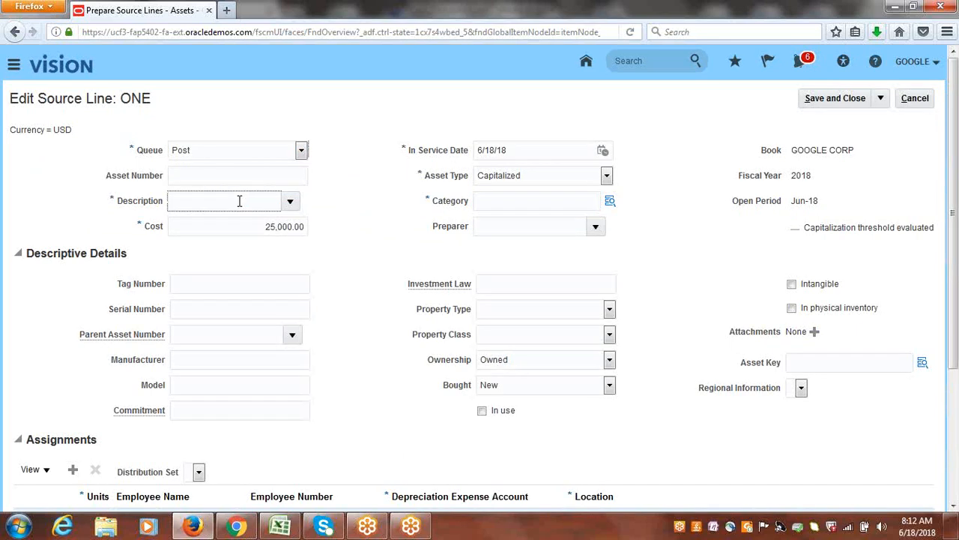
text(Building)
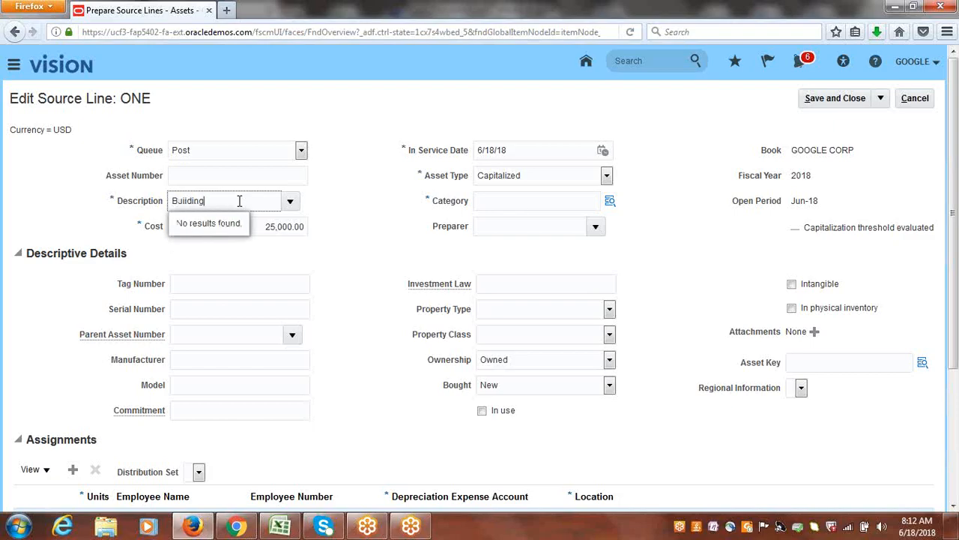
- Complete the description as Building1 and assign the category GOOGLE BUILDINGS with minor category GOOGLE OFFICE
text(1)
key(Tab)
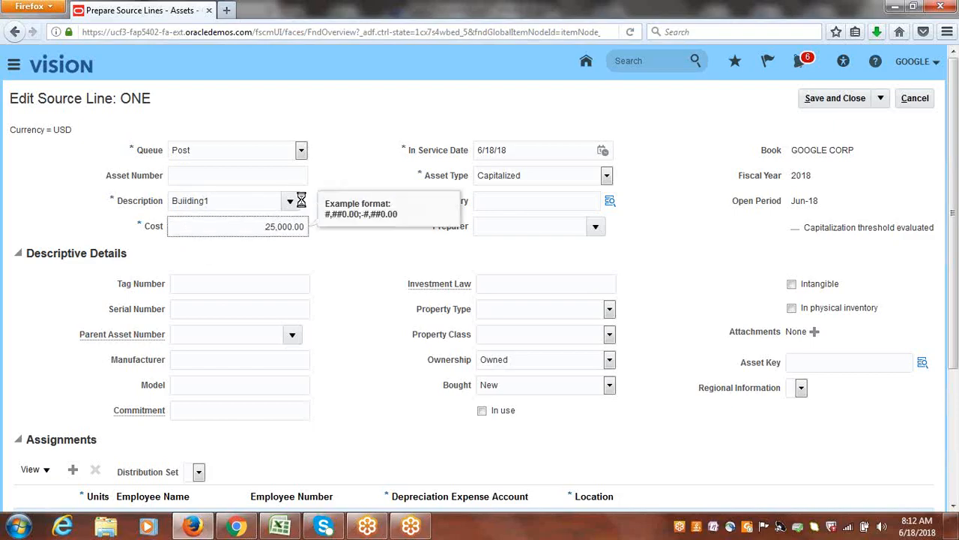
key(Tab)
click(611, 202)
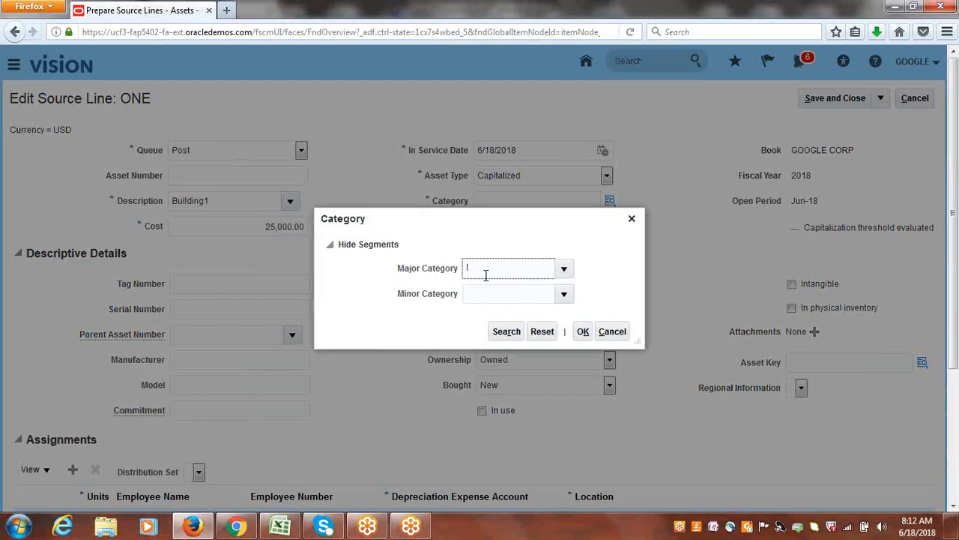
click(564, 267)
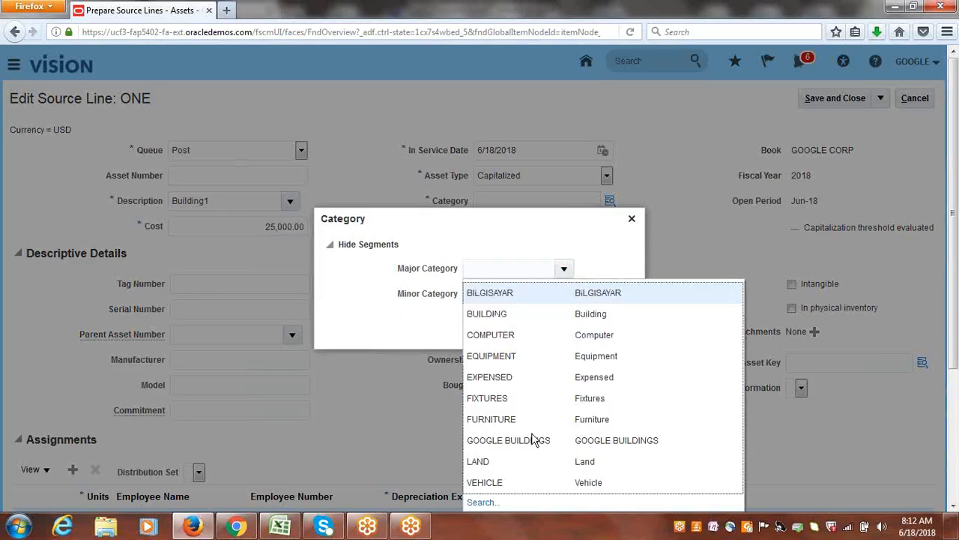
click(534, 439)
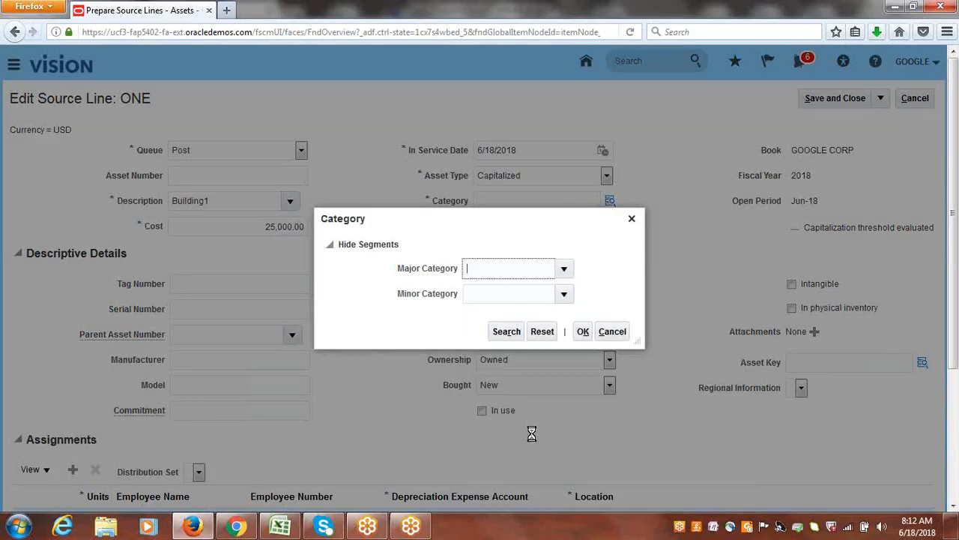
click(570, 297)
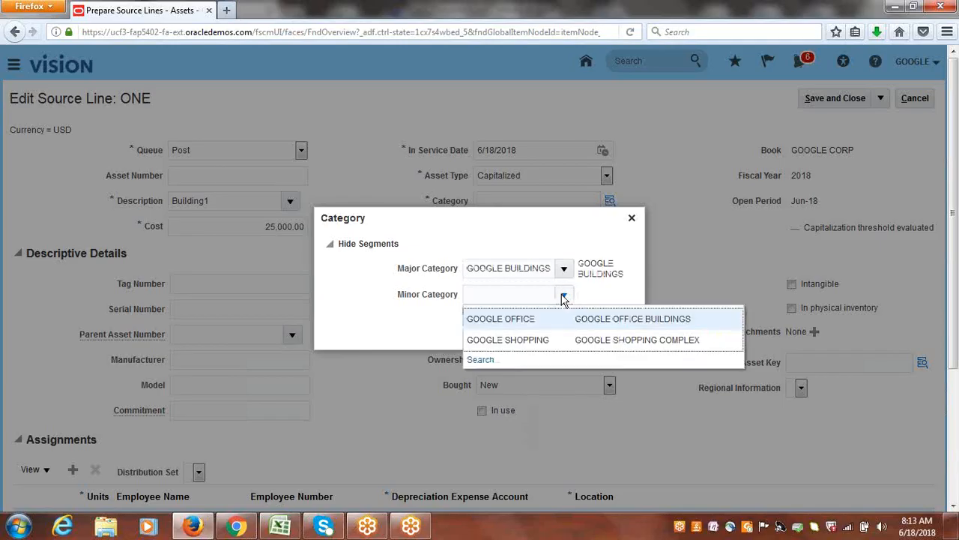
click(530, 319)
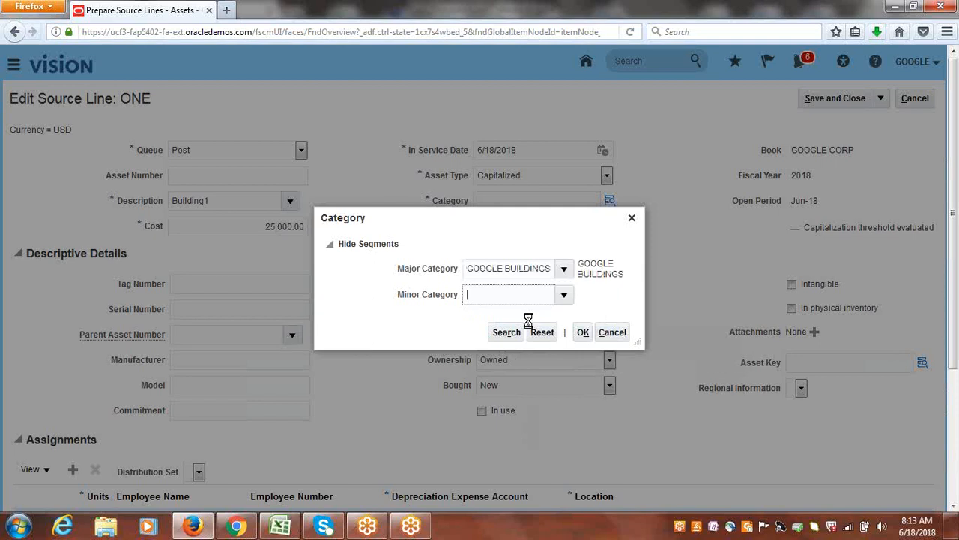
click(584, 339)
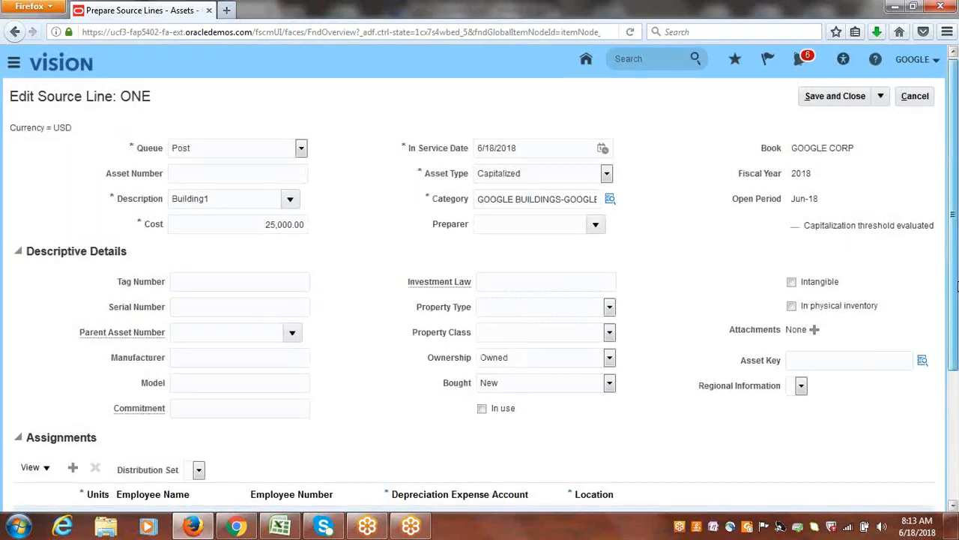
- Assign the asset key TECHNOLOGY to the source line
scroll(946, 289, down, 1)
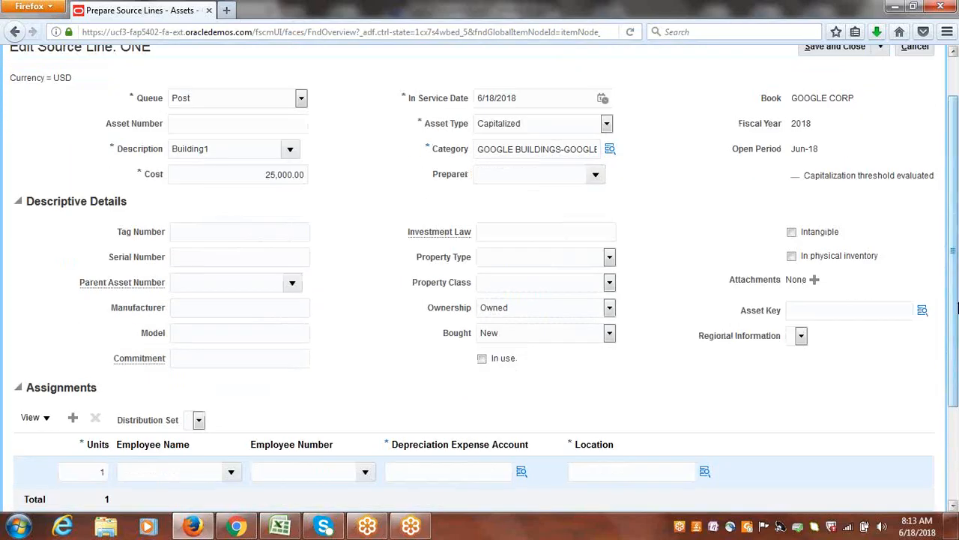
click(924, 312)
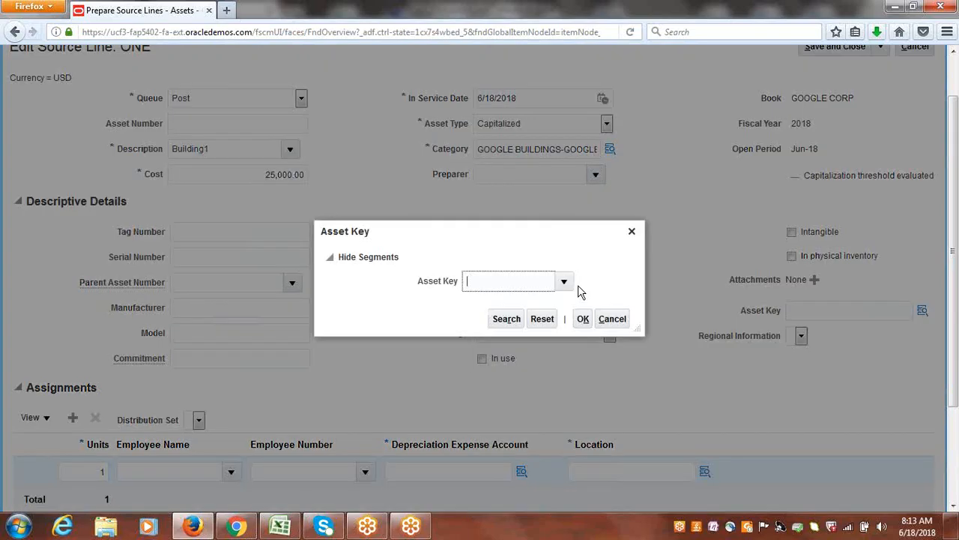
click(565, 283)
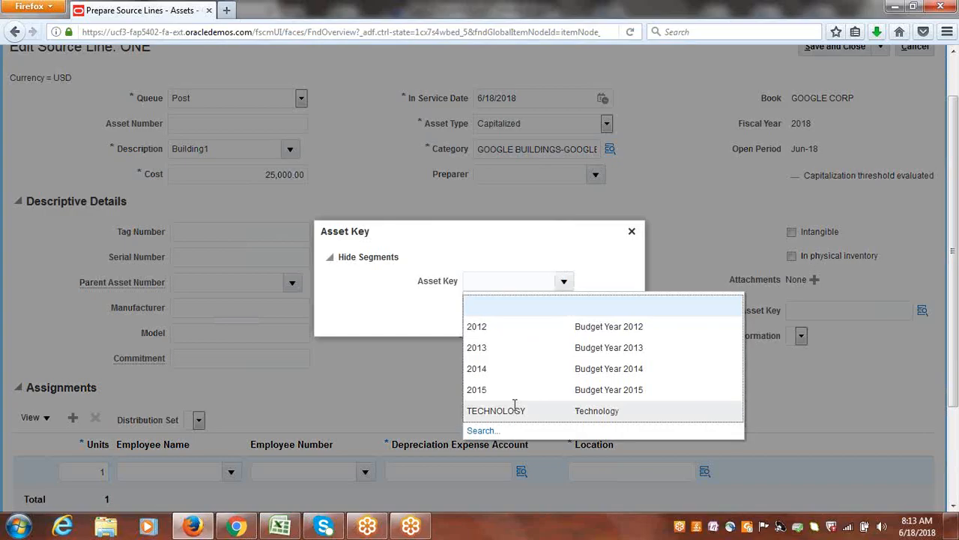
click(515, 409)
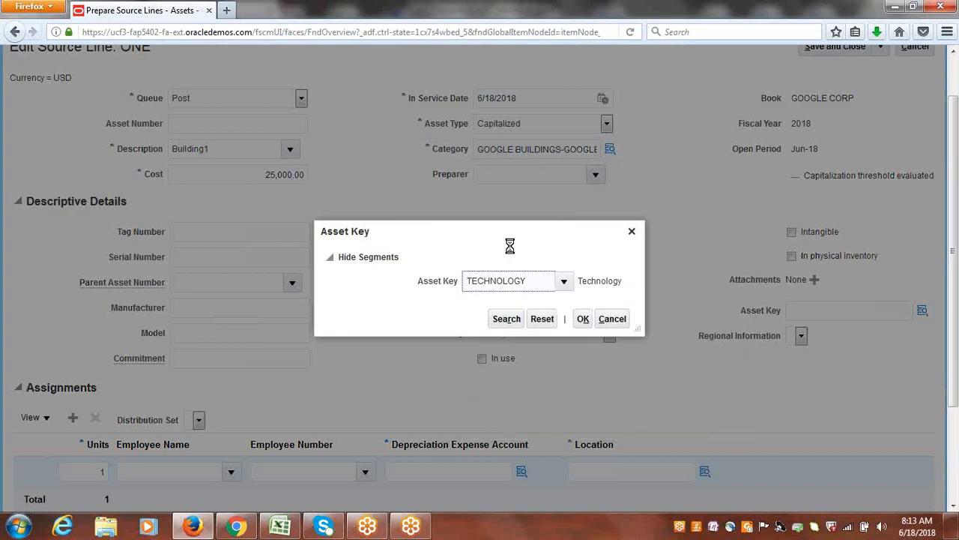
click(582, 319)
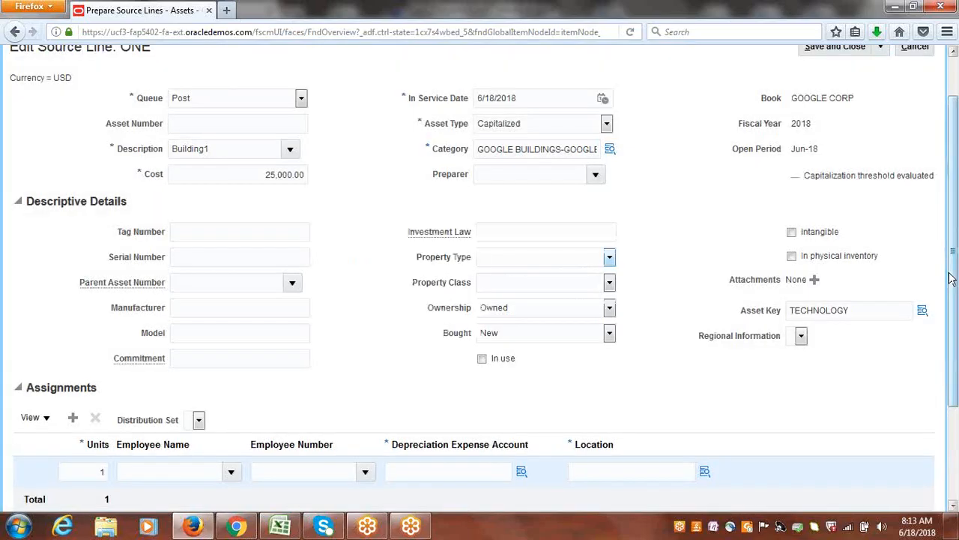
- In the assignment's depreciation expense account, set company 1000 Google Financial Services and department 1000 Finance
scroll(945, 284, down, 3)
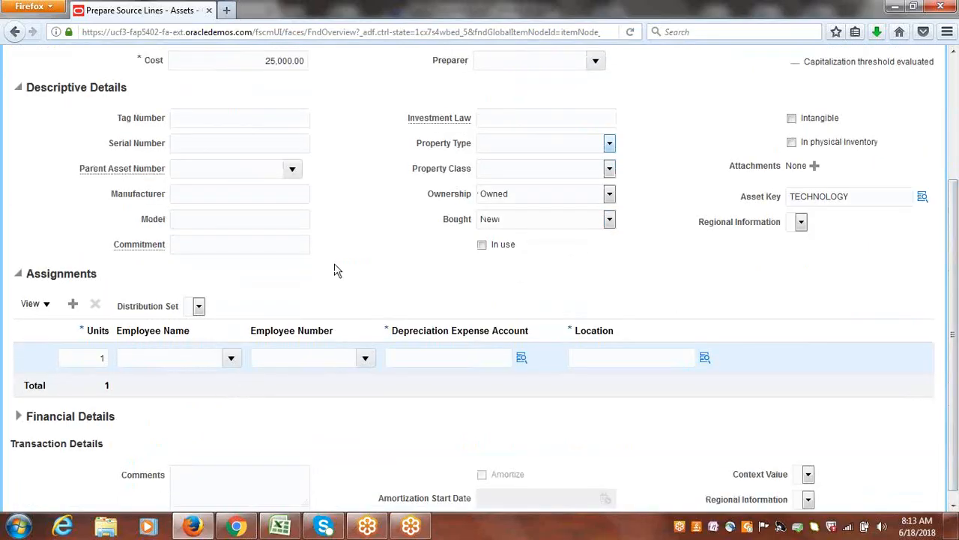
click(521, 359)
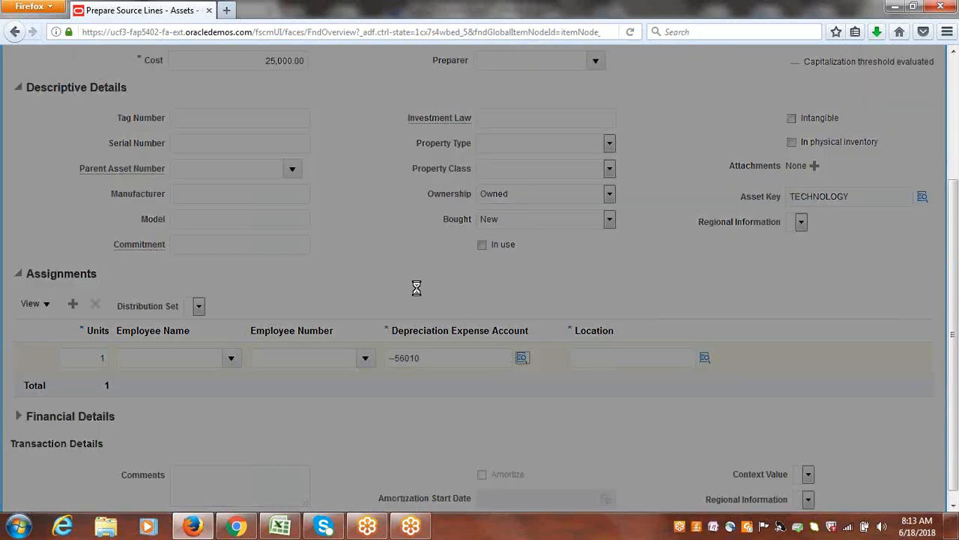
click(509, 257)
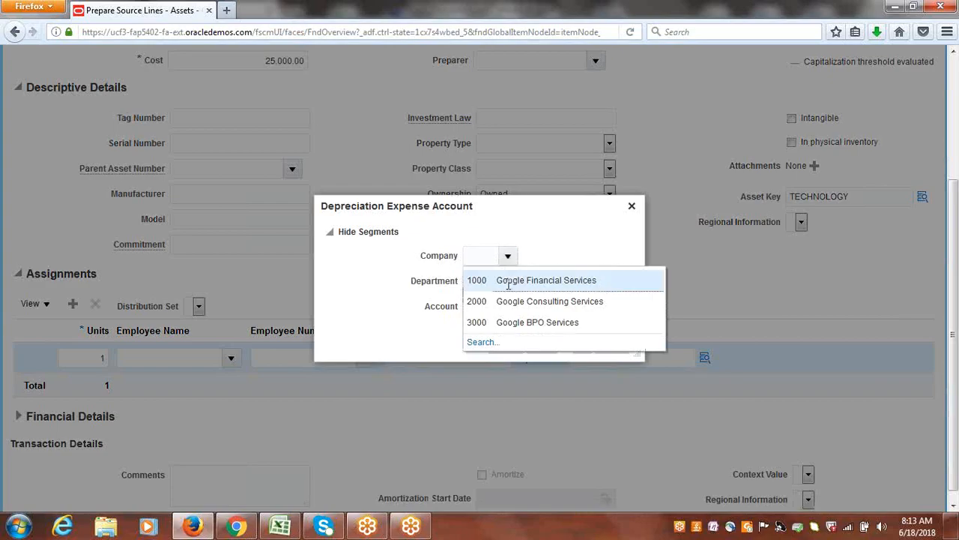
click(506, 281)
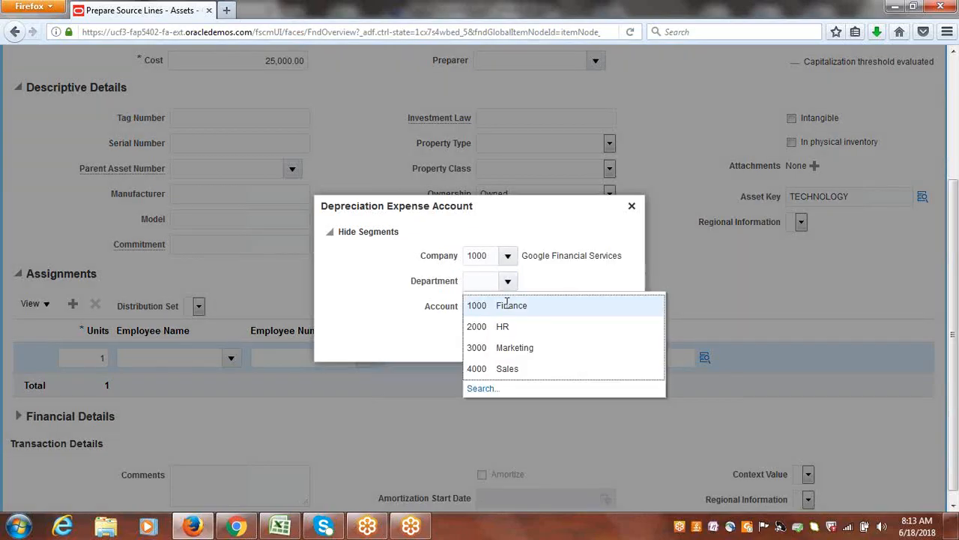
click(507, 304)
mouse_move(513, 218)
mouse_down()
mouse_move(514, 186)
mouse_move(513, 206)
mouse_up()
click(530, 233)
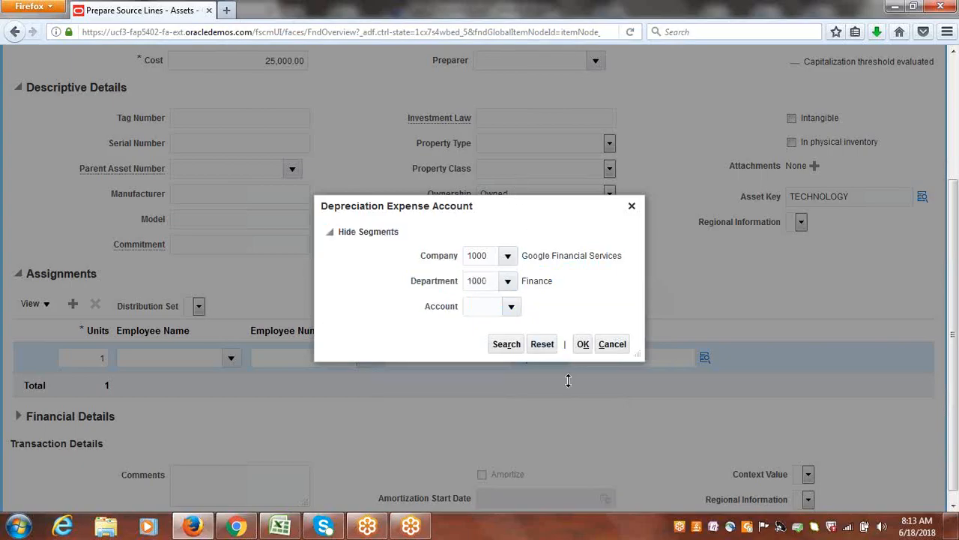
- Search the account segment values by description Building and choose 56010 Buildings Depreciation for the depreciation expense account
click(512, 307)
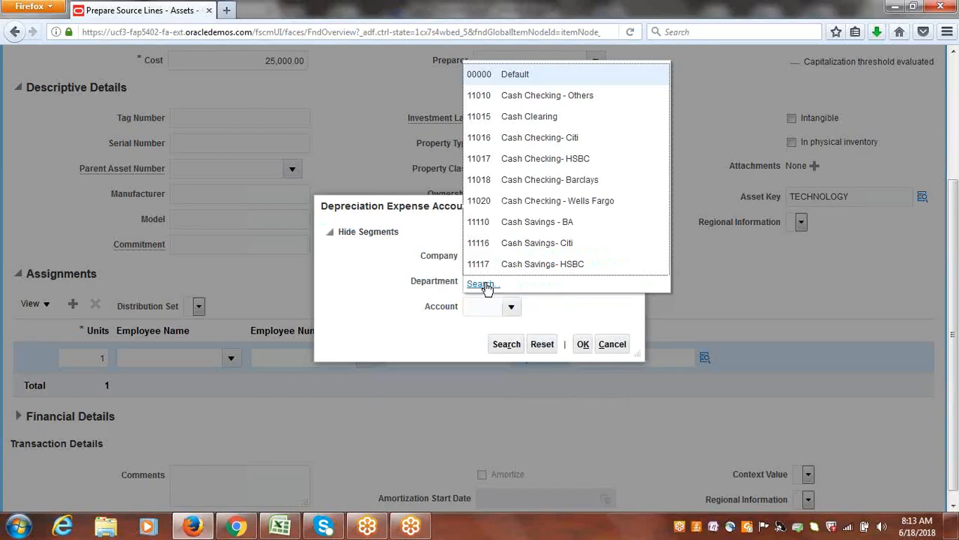
click(480, 284)
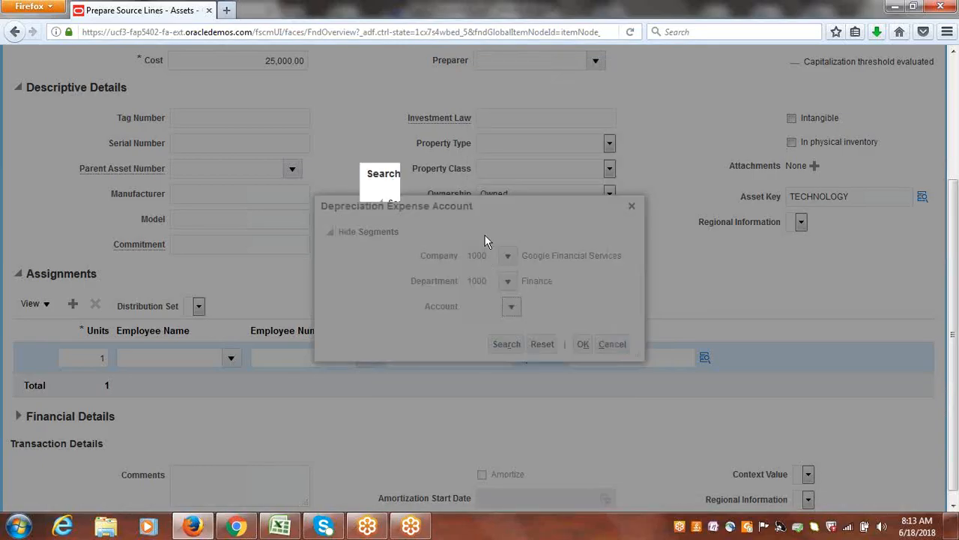
click(485, 274)
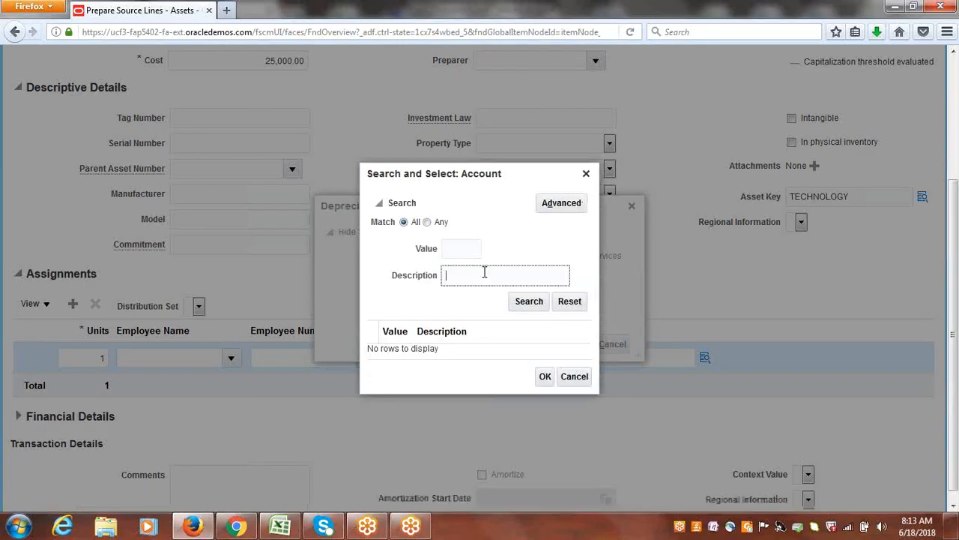
text(d)
text(uilding)
click(525, 303)
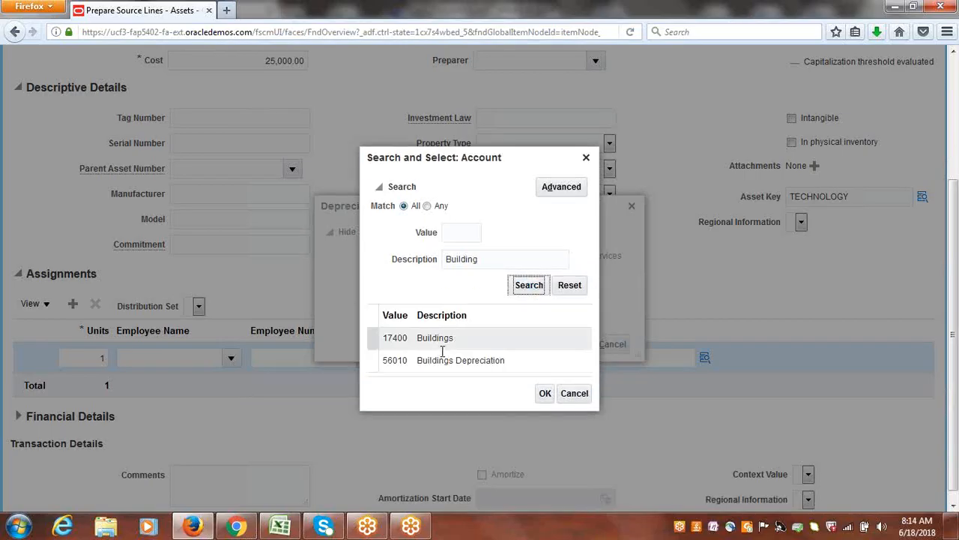
click(444, 361)
click(544, 392)
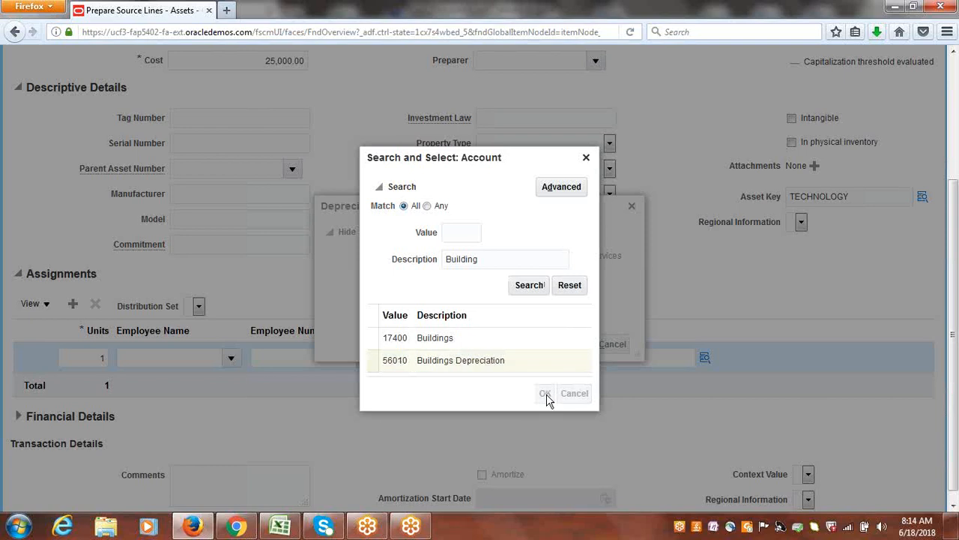
click(584, 346)
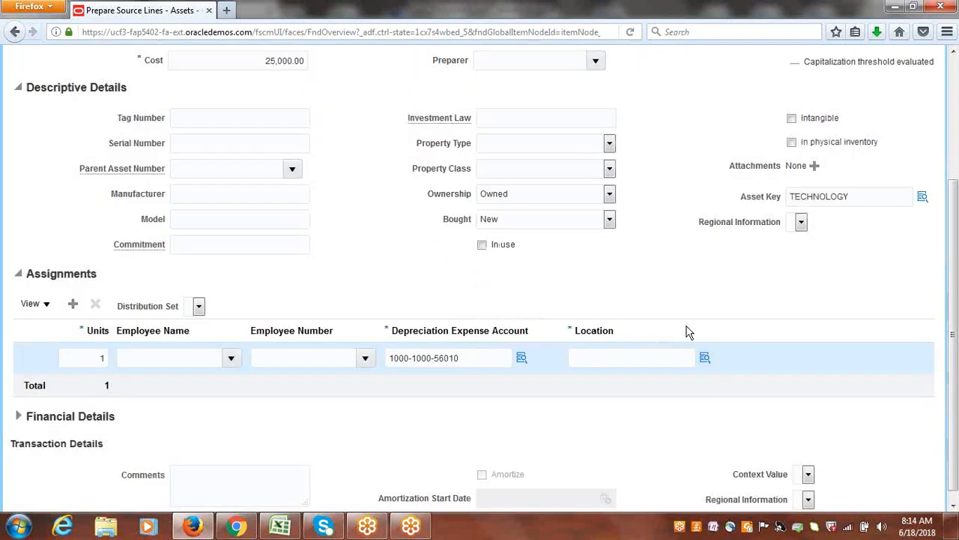
- Set the assignment's location to country USA, state/county BRISTOL, city BREMEN and building OFFICE
click(706, 359)
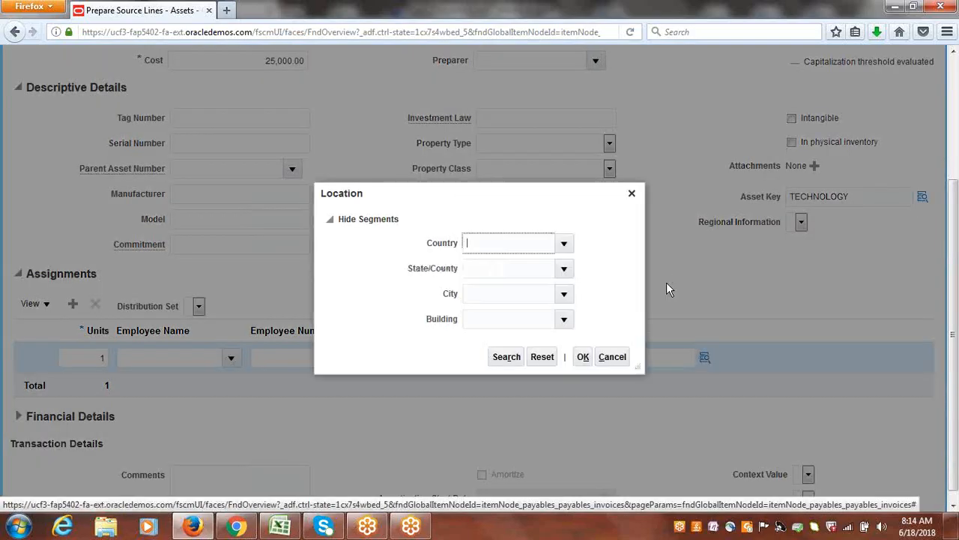
click(566, 246)
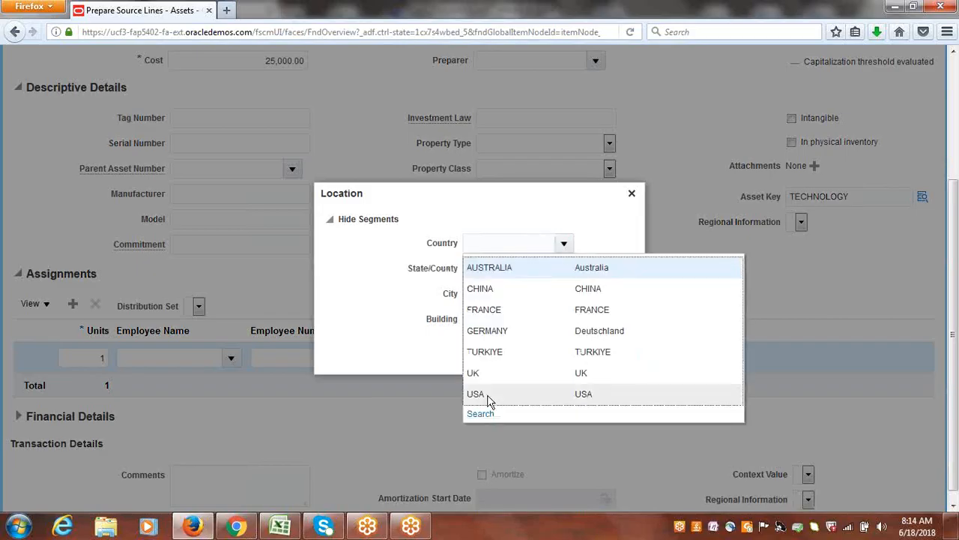
click(487, 395)
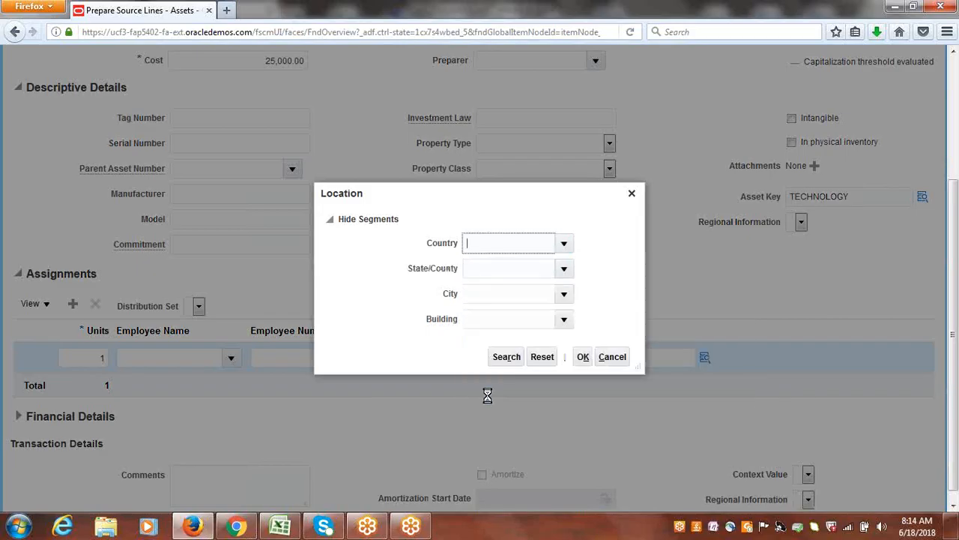
click(556, 272)
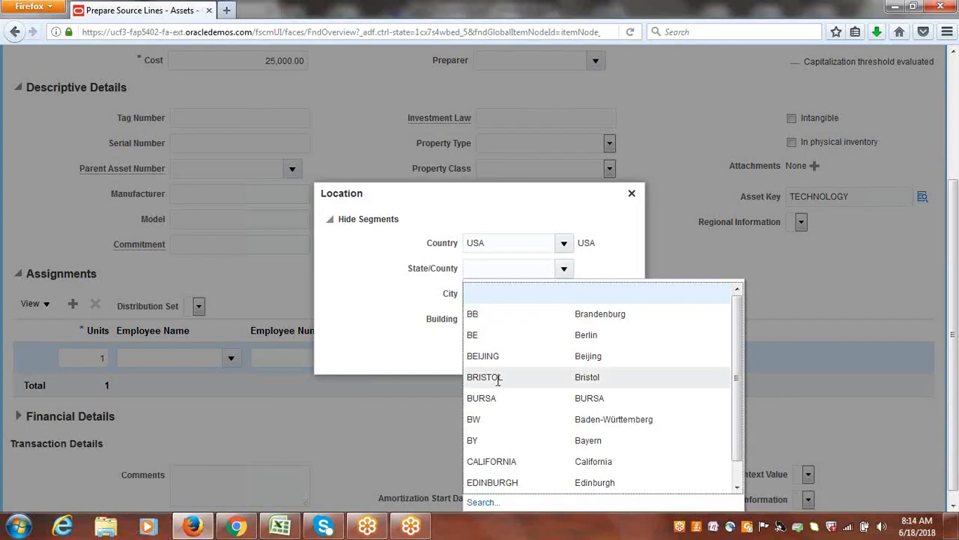
click(497, 378)
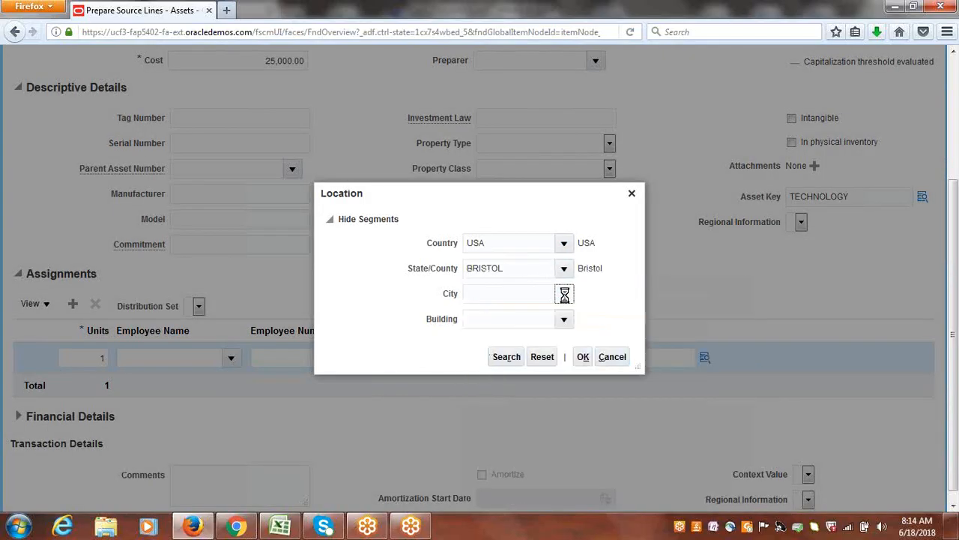
click(564, 294)
click(502, 231)
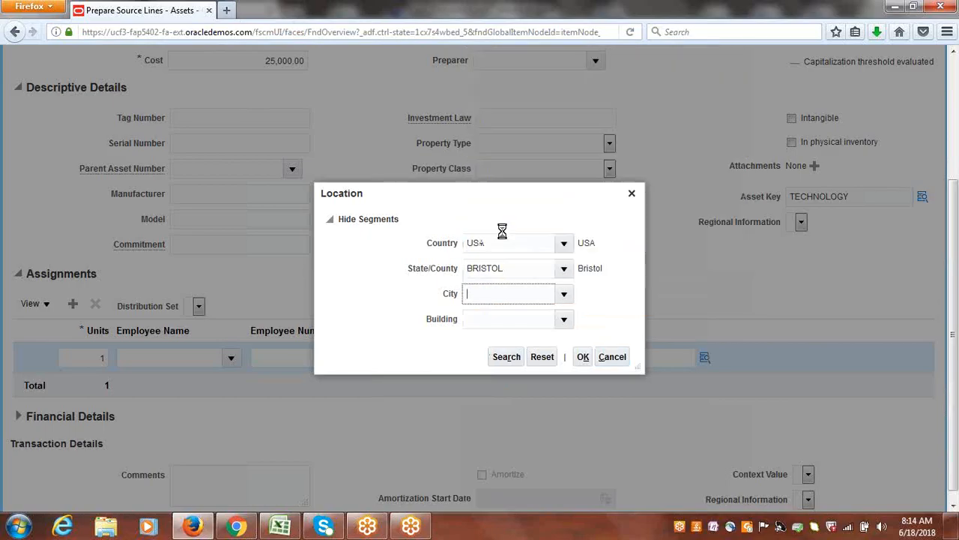
click(566, 320)
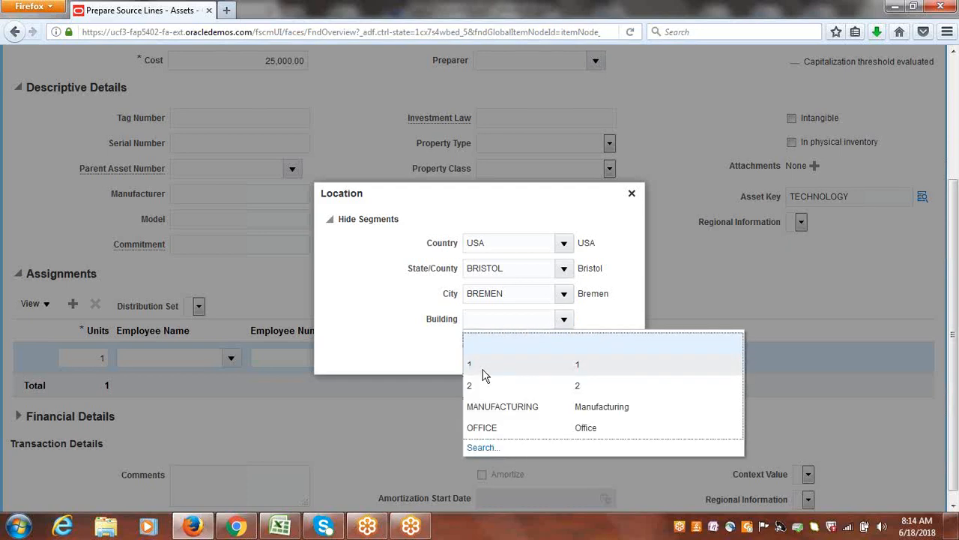
click(481, 427)
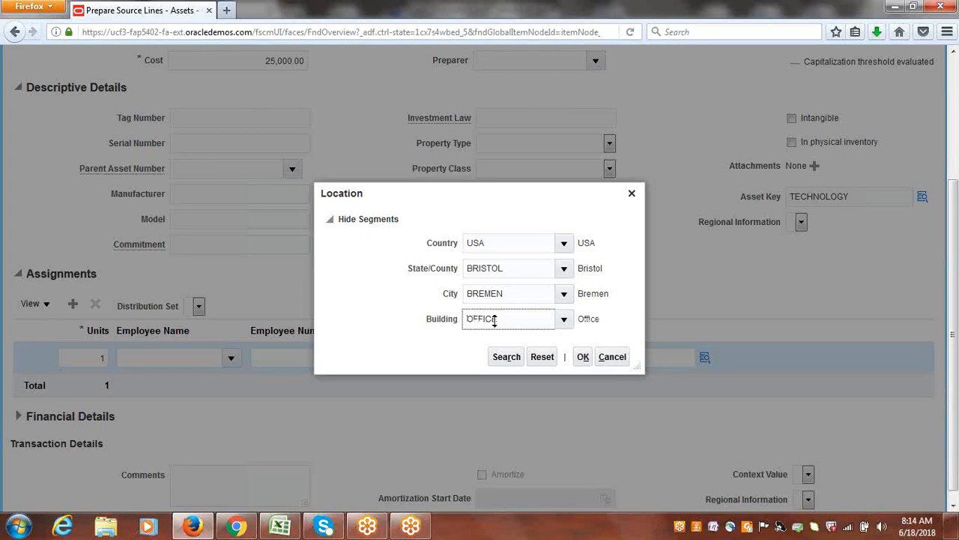
click(583, 360)
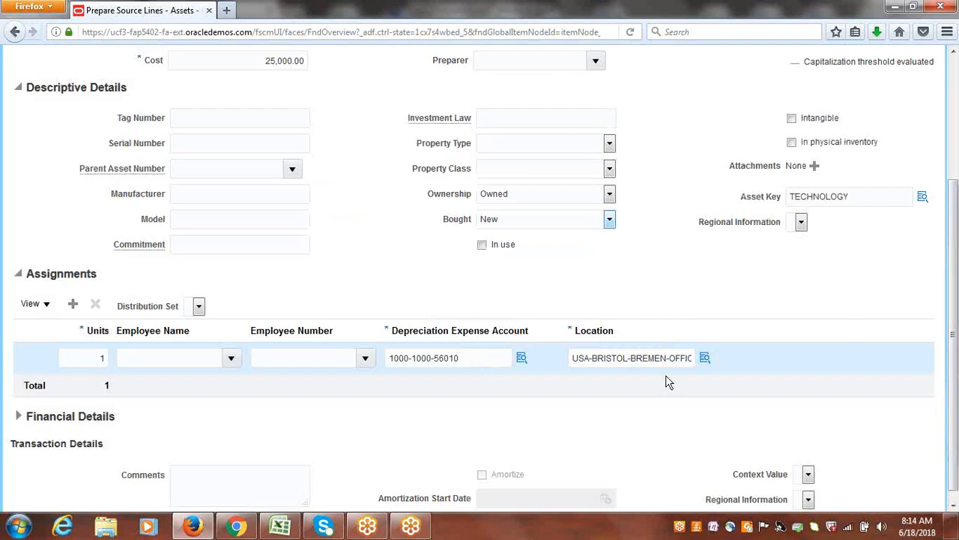
- Save and close the source line, and display the additions that are ready to post
scroll(956, 268, up, 3)
scroll(956, 267, up, 1)
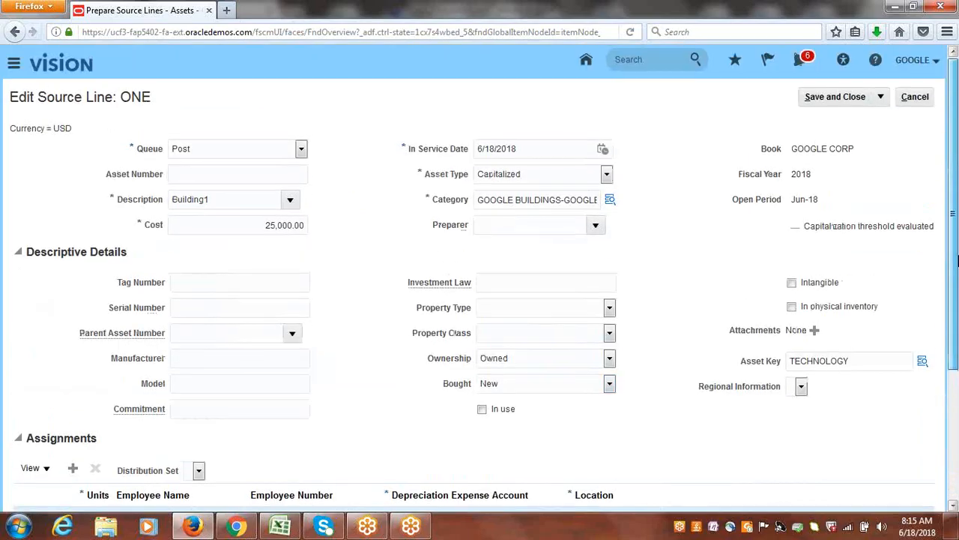
click(832, 100)
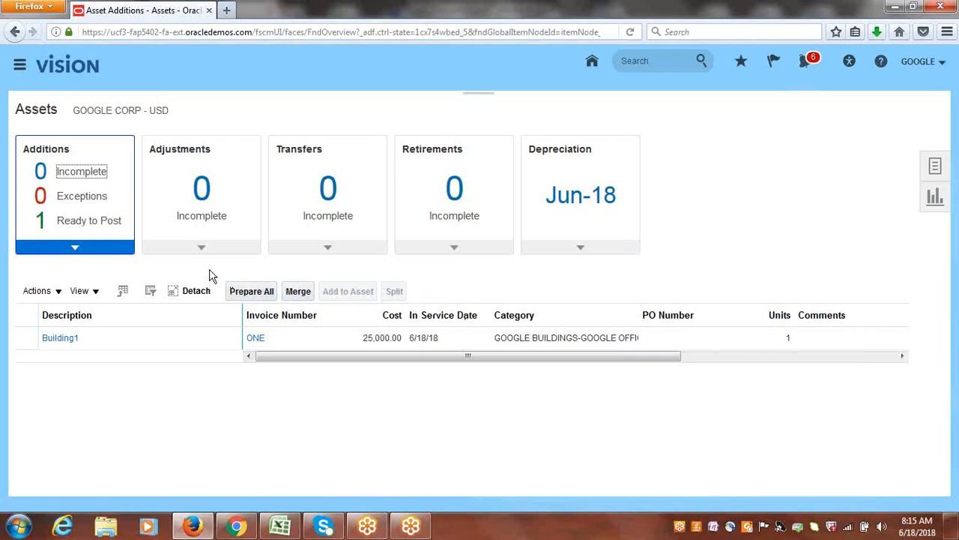
click(69, 223)
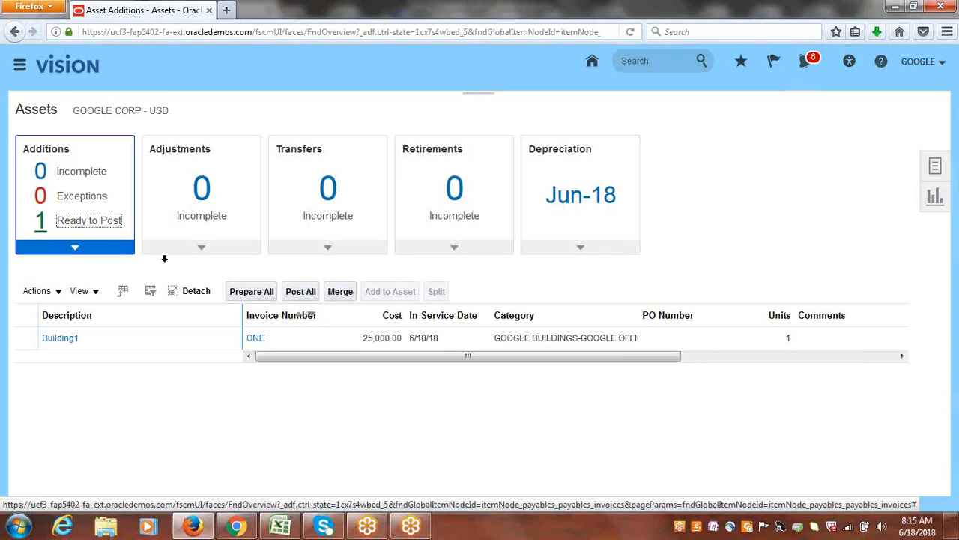
- Post all ready-to-post asset additions, including the 25,000 Building1 line, and acknowledge the submission
click(13, 332)
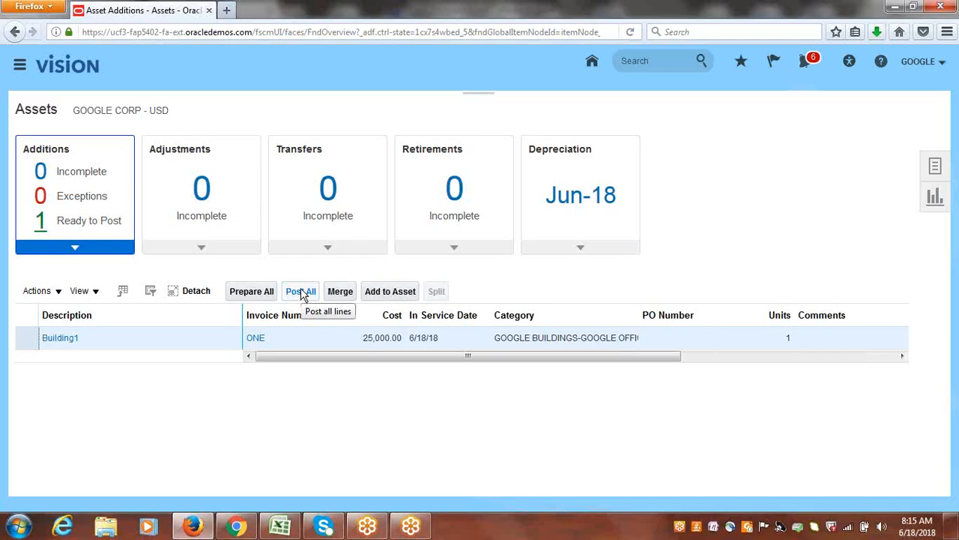
click(301, 291)
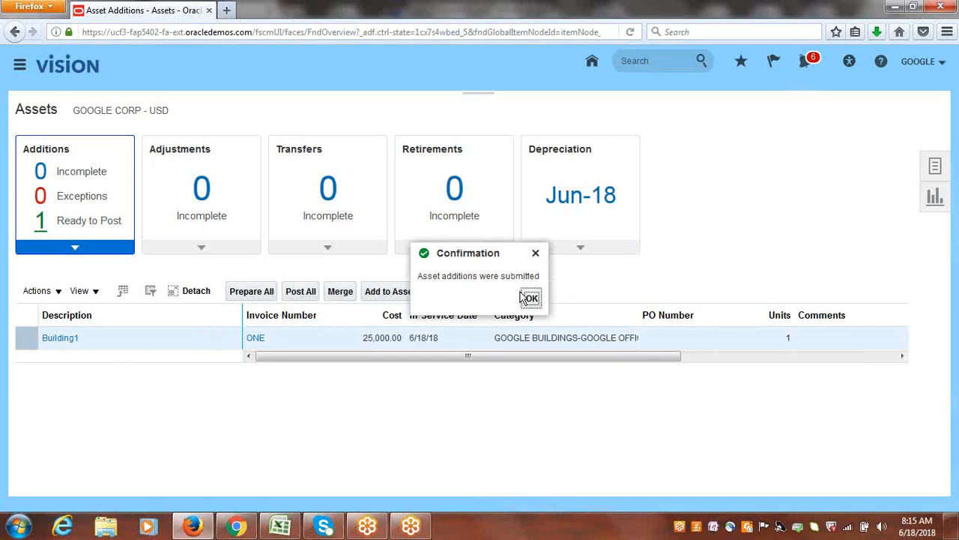
click(531, 299)
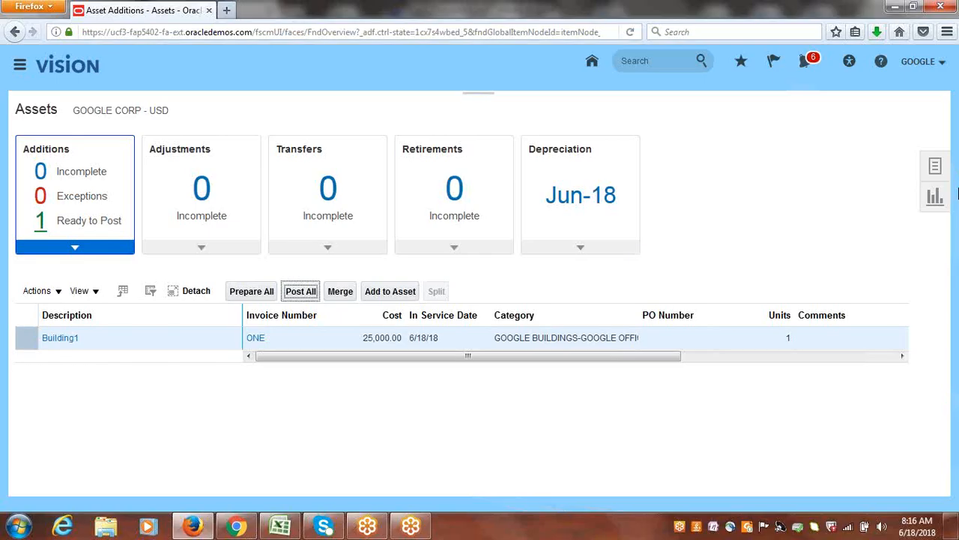
- Search Asset Inquiry for assets in the GOOGLE CORP book and review Building1's book and financial details
click(483, 106)
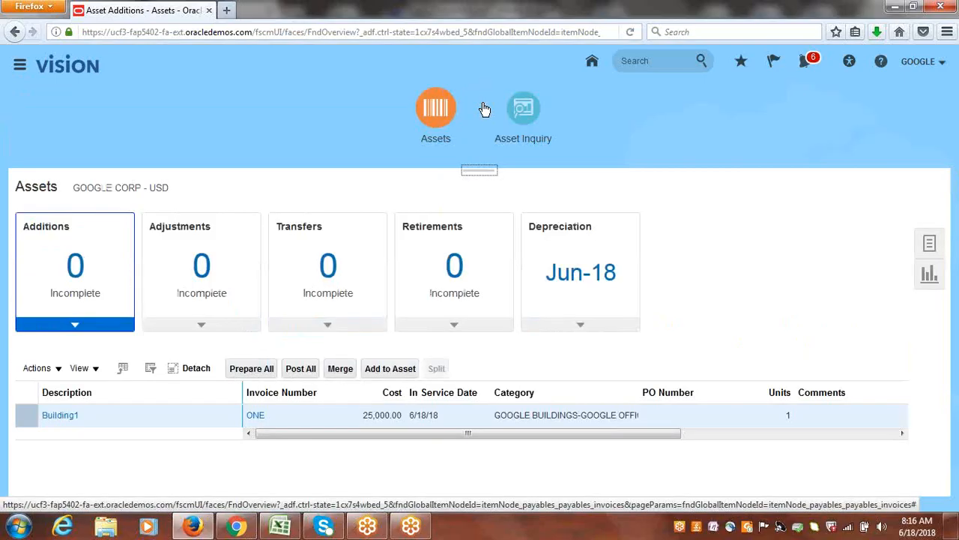
click(535, 114)
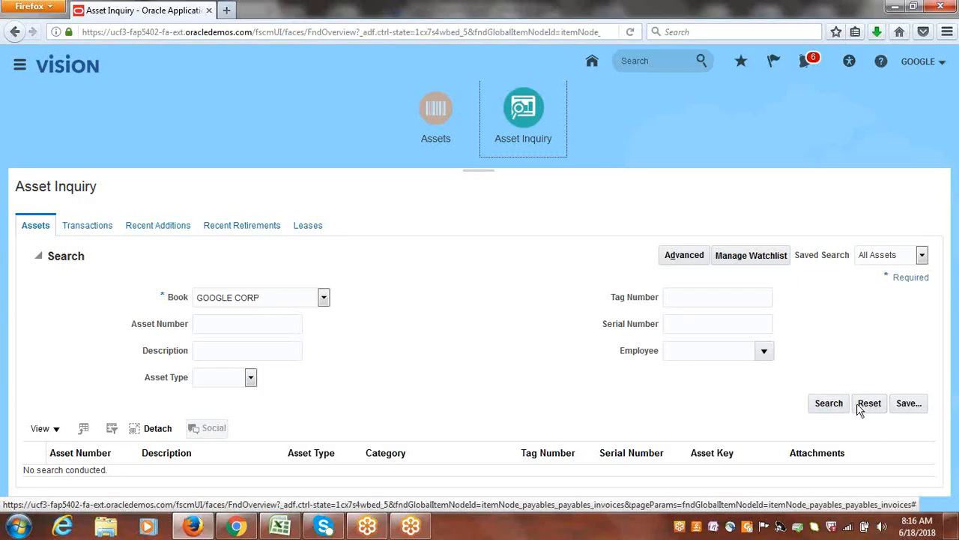
click(827, 403)
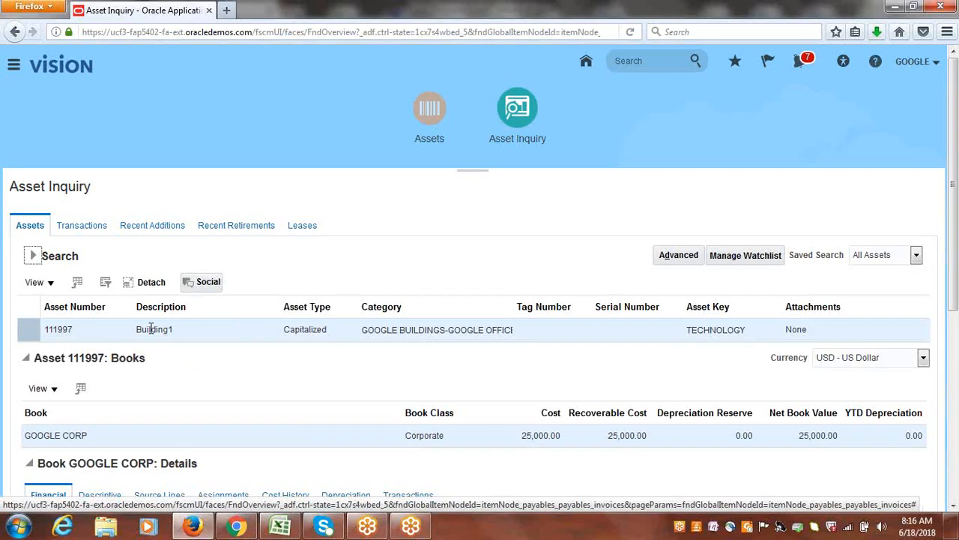
scroll(957, 233, down, 1)
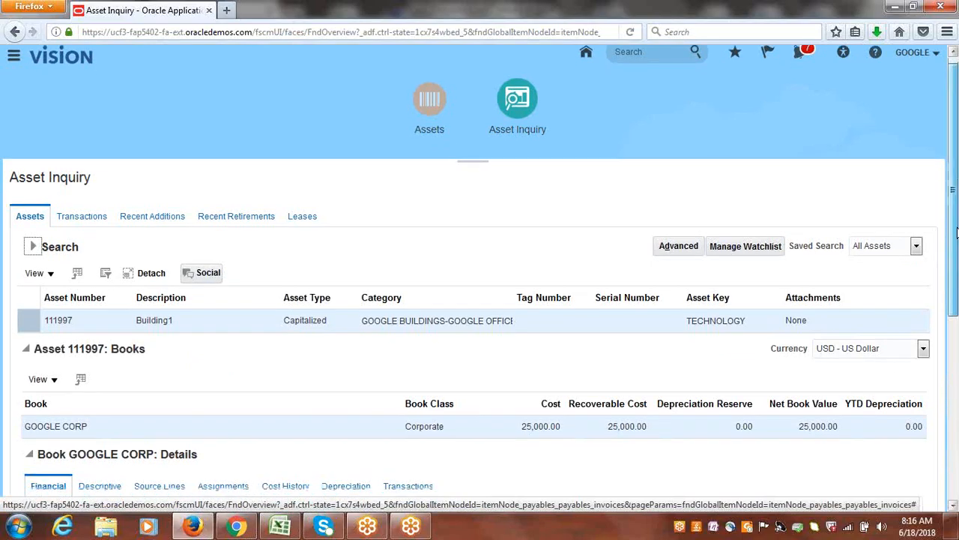
scroll(957, 234, down, 3)
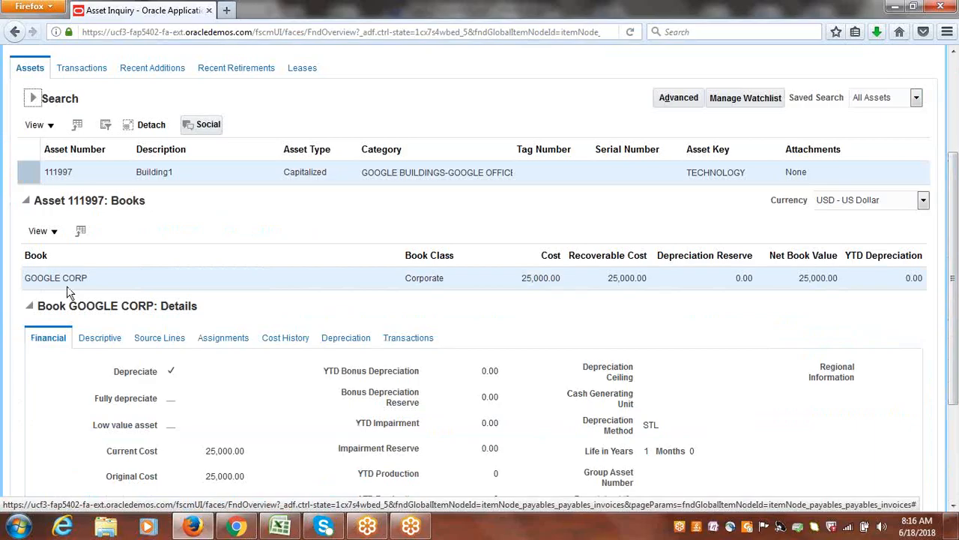
scroll(954, 281, down, 1)
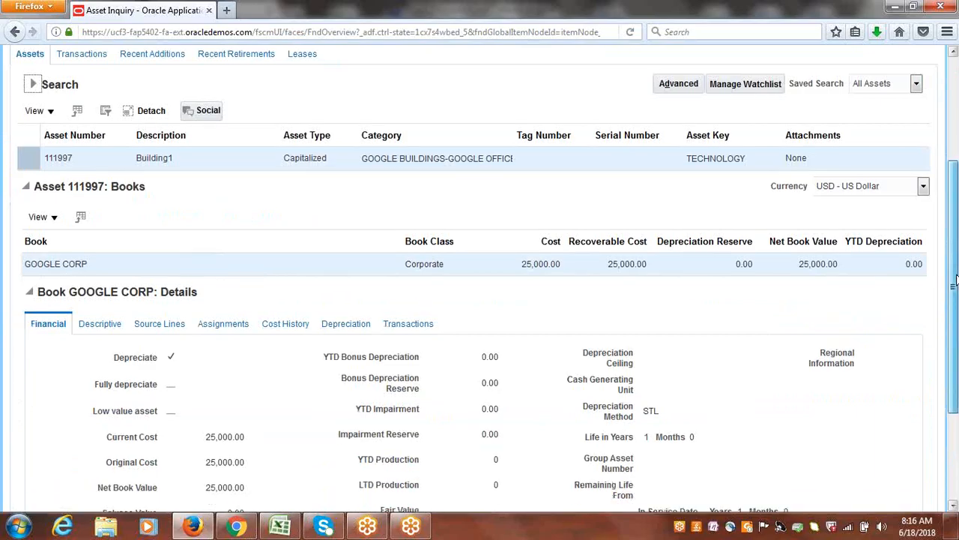
scroll(954, 281, down, 3)
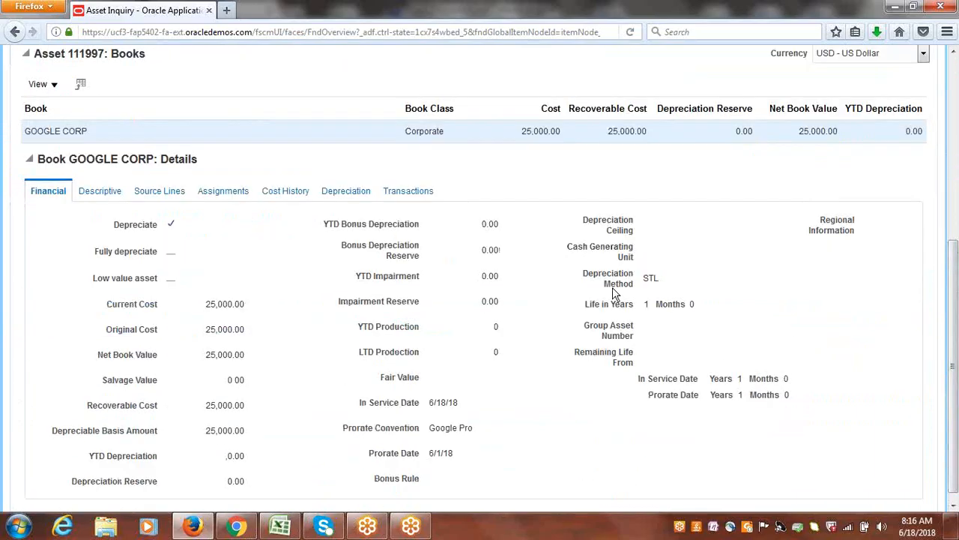
scroll(955, 236, up, 4)
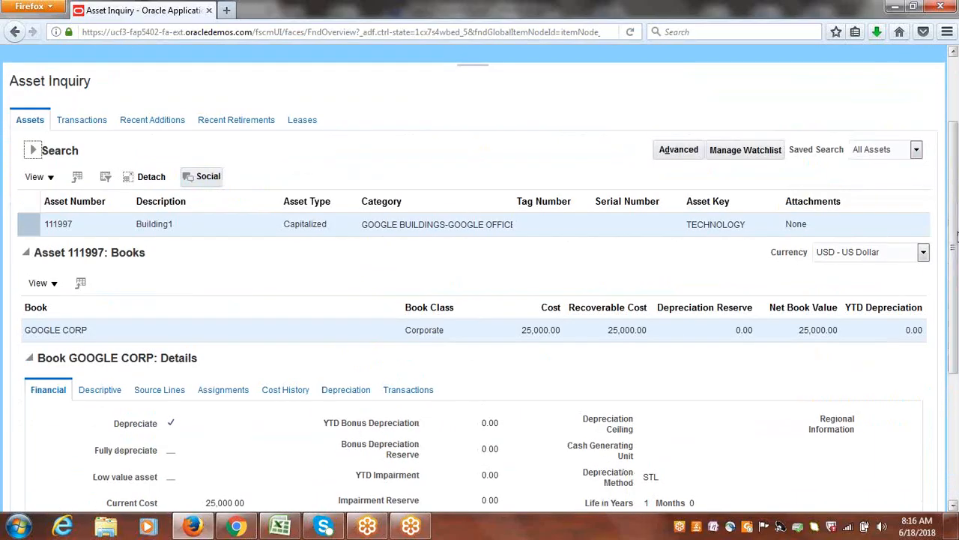
scroll(955, 236, up, 2)
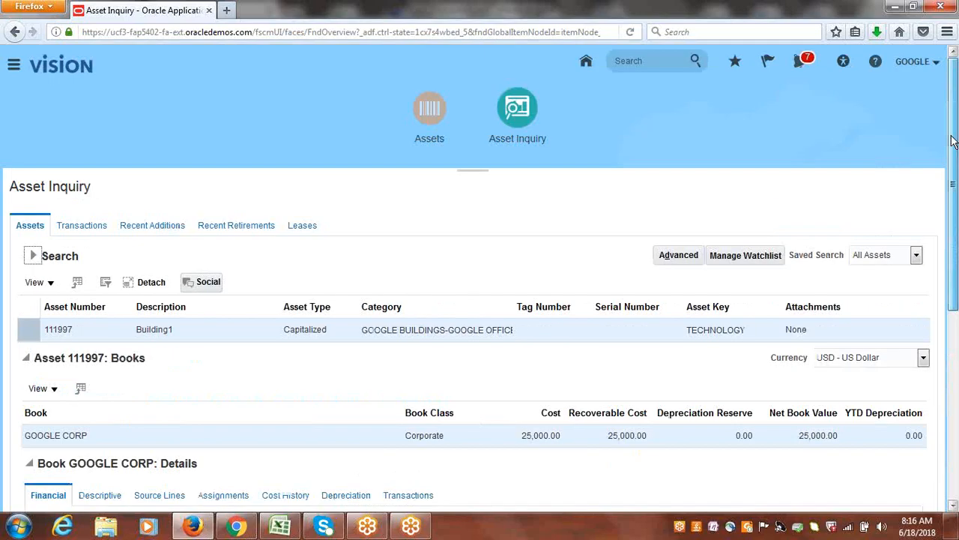
- Switch to the Class_Discussions.xlsx workbook in Excel, mark Mass Additions as Done in B26 and save the workbook
click(279, 528)
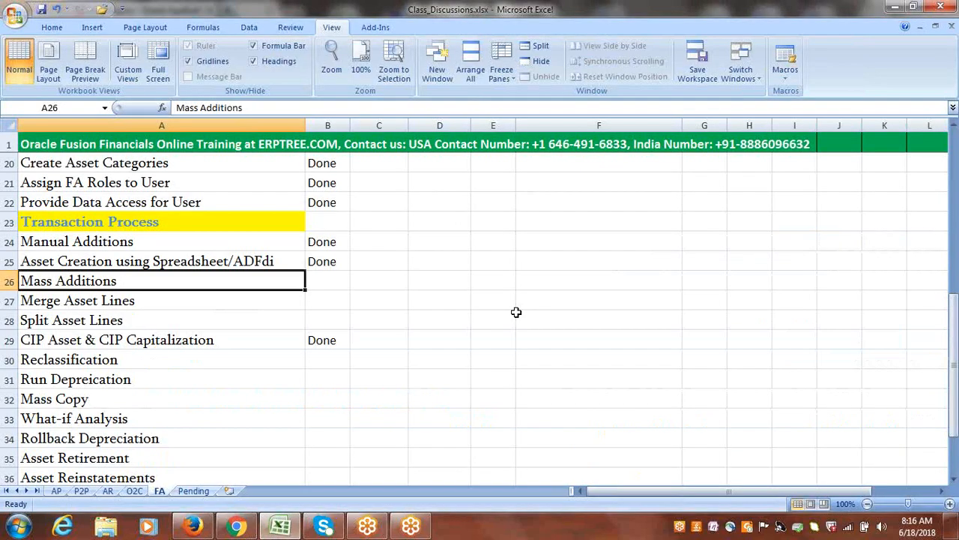
key(Right)
text(done)
key(Tab)
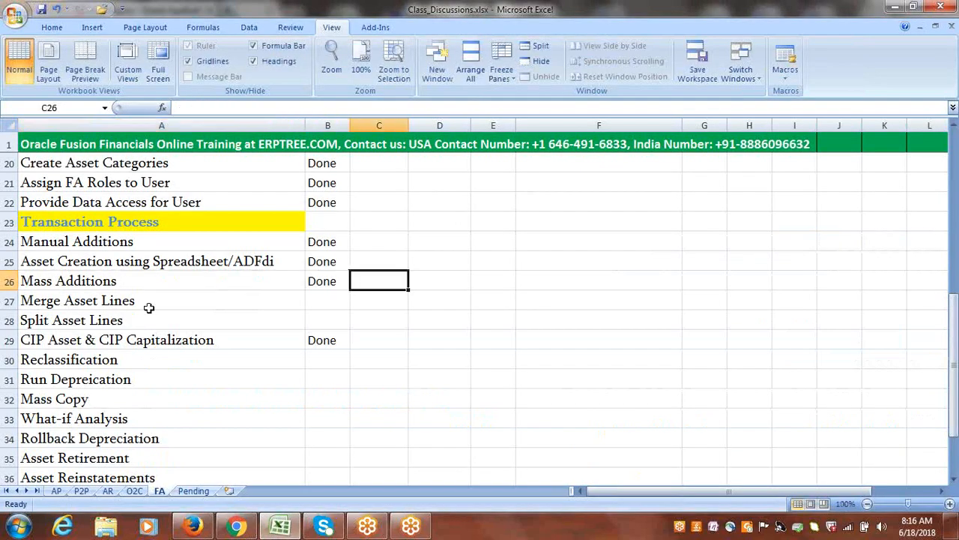
click(153, 300)
key(ctrl+s)
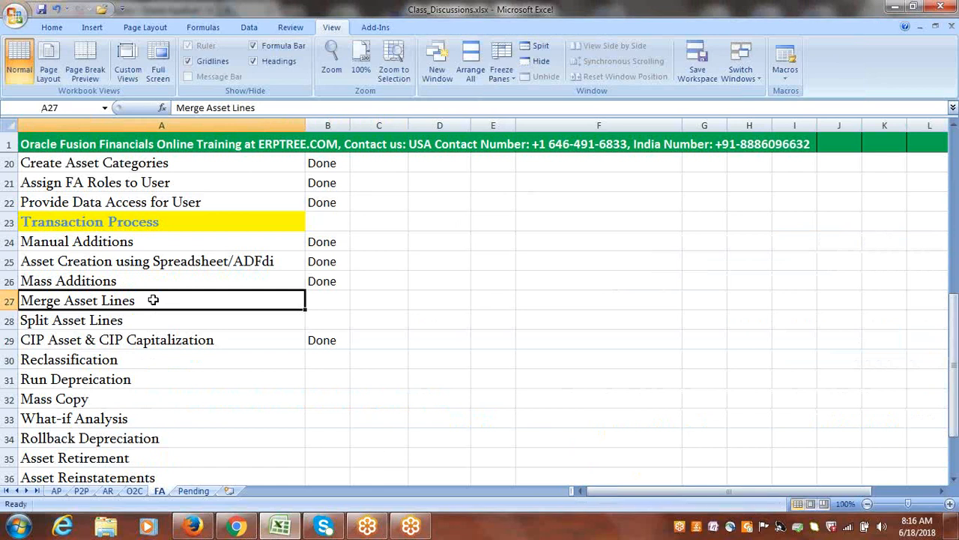
- Enter the note Invoice in AP in cell E26 and the value 2 in cell E27
click(498, 284)
text(I)
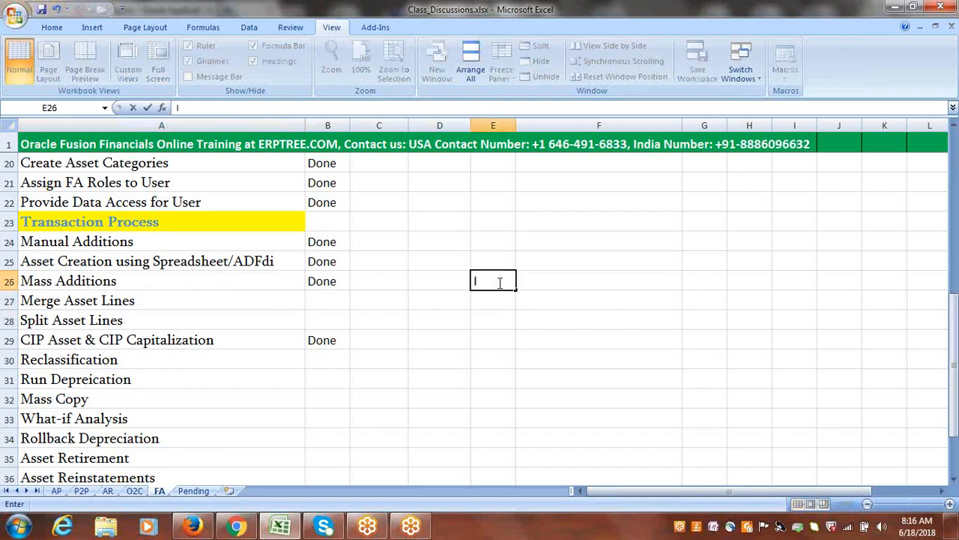
text(nvoice in AP)
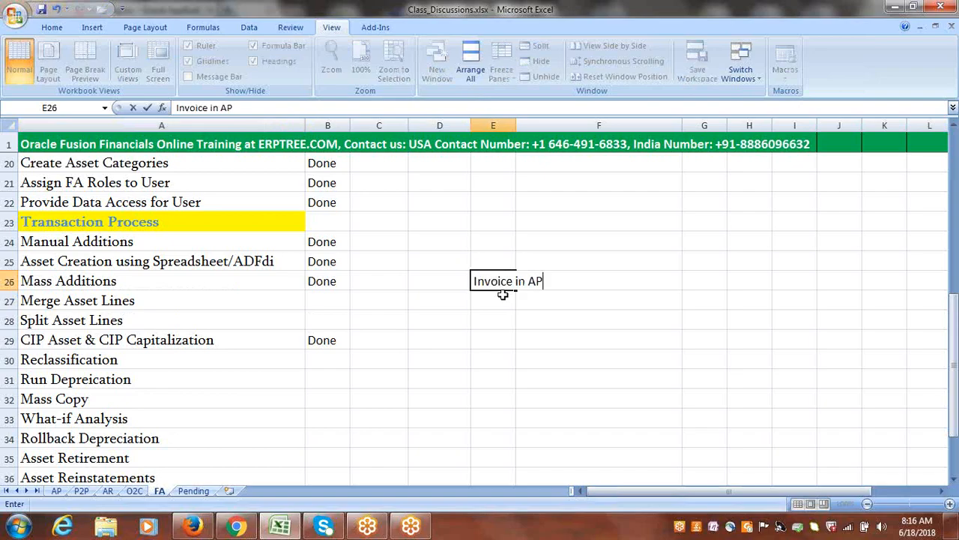
key(Return)
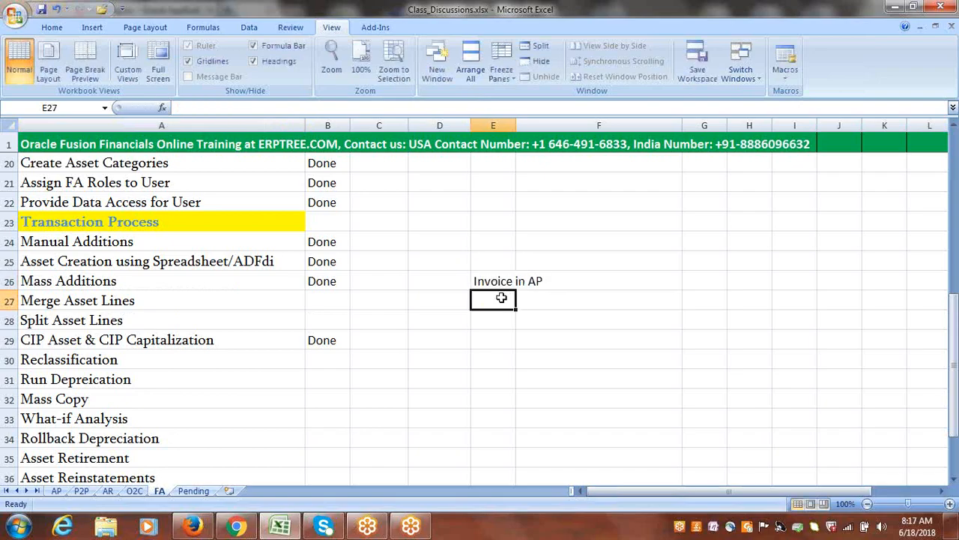
text(2)
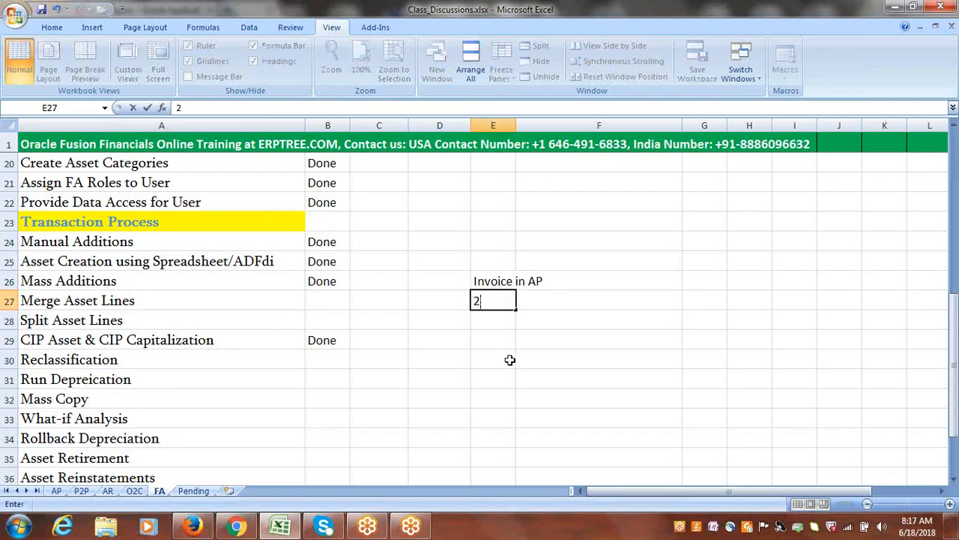
key(Tab)
click(500, 298)
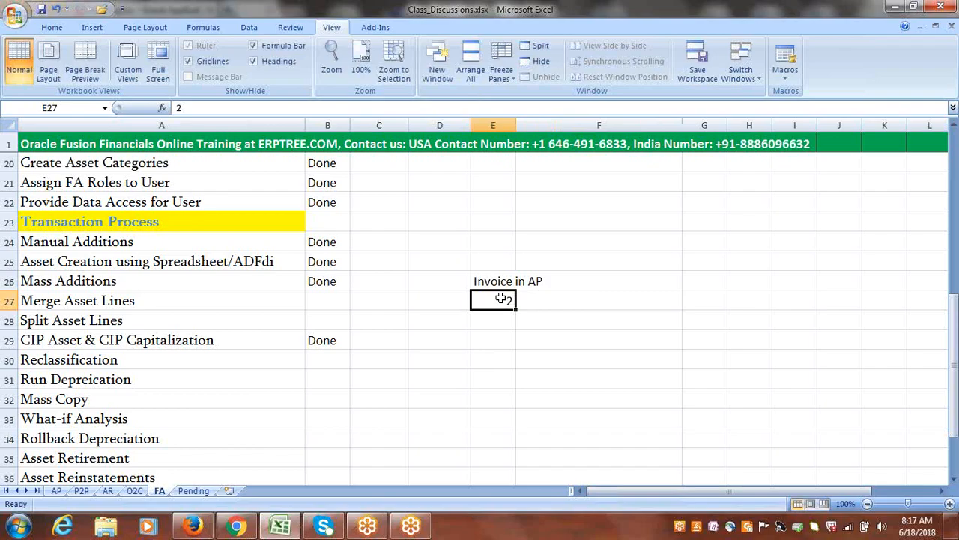
- Switch to Firefox and open the Oracle application's current address in a second browser tab
click(195, 528)
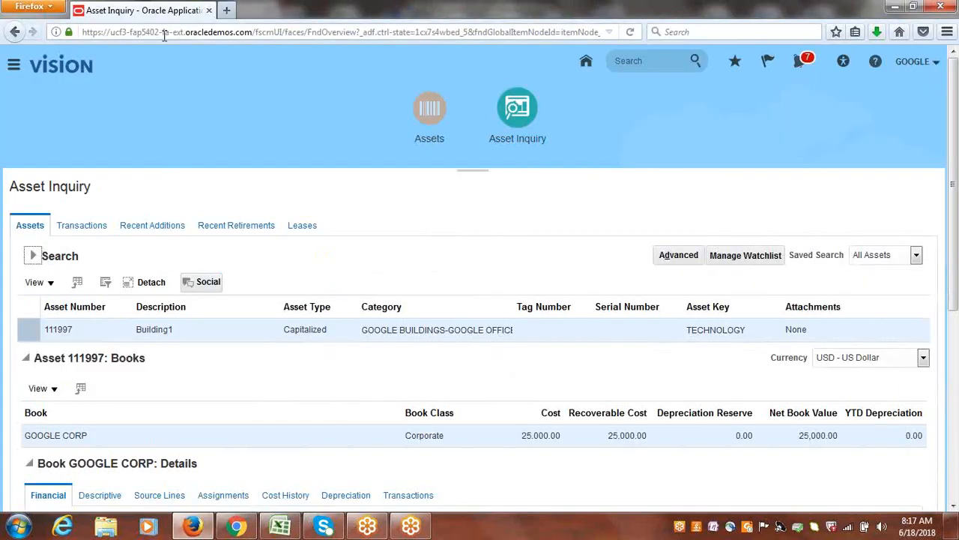
click(163, 33)
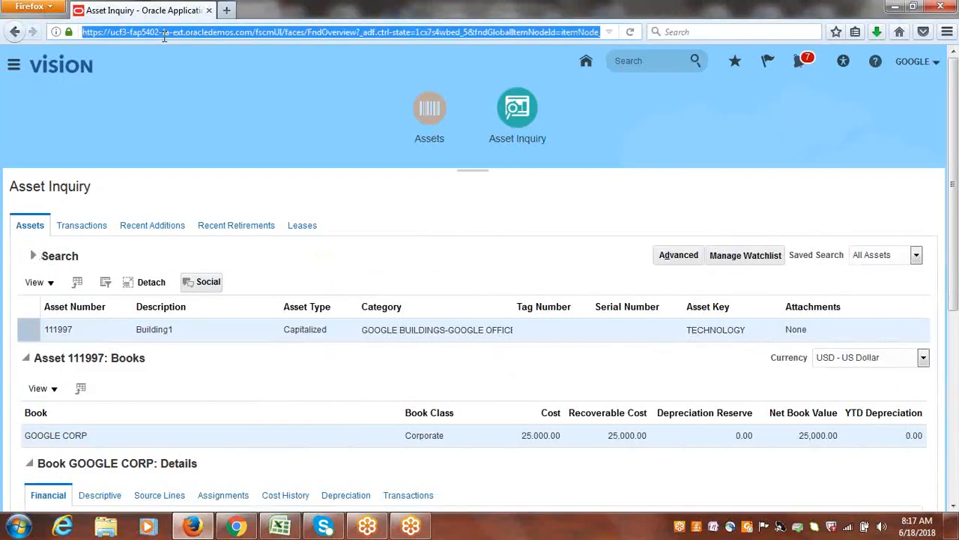
click(226, 10)
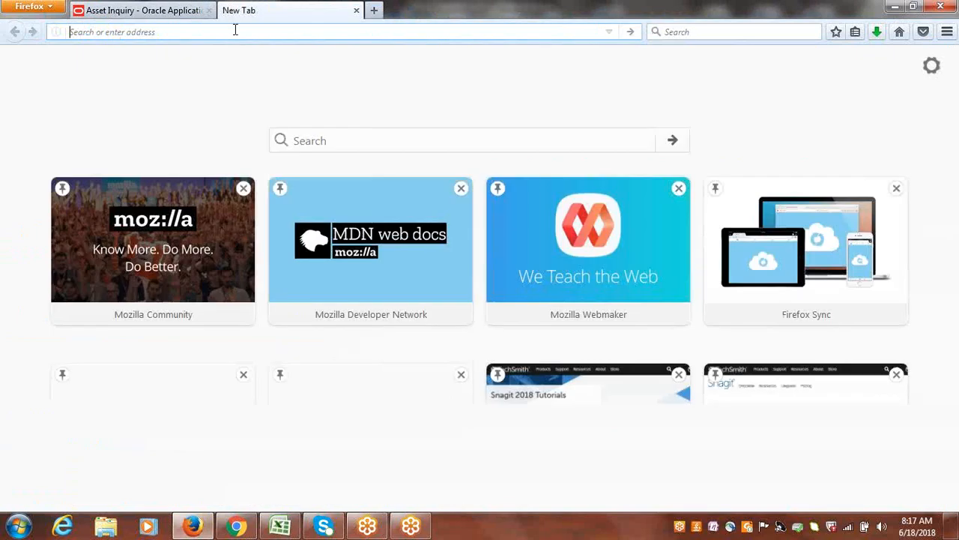
key(ctrl+v)
key(Return)
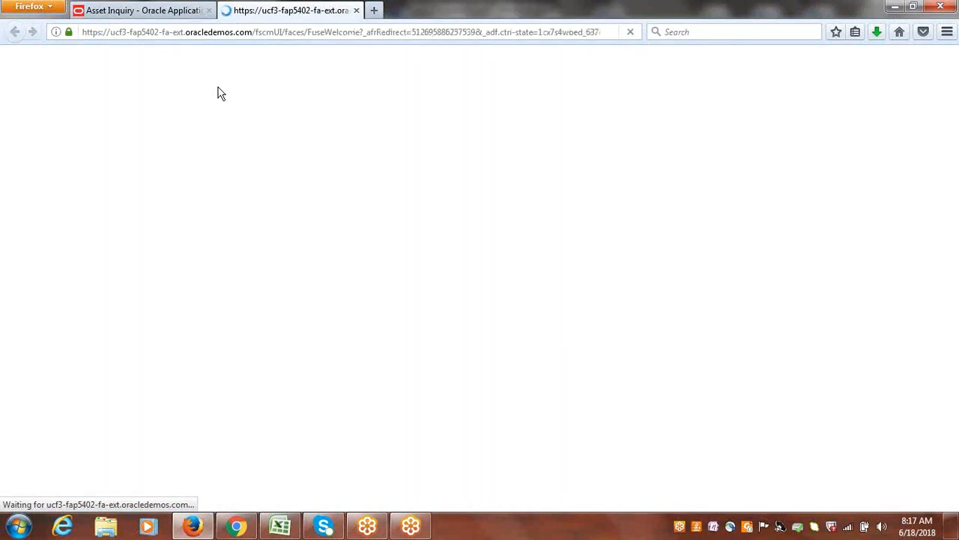
- Open the Fixed Assets Assets work area in the second browser tab
click(141, 7)
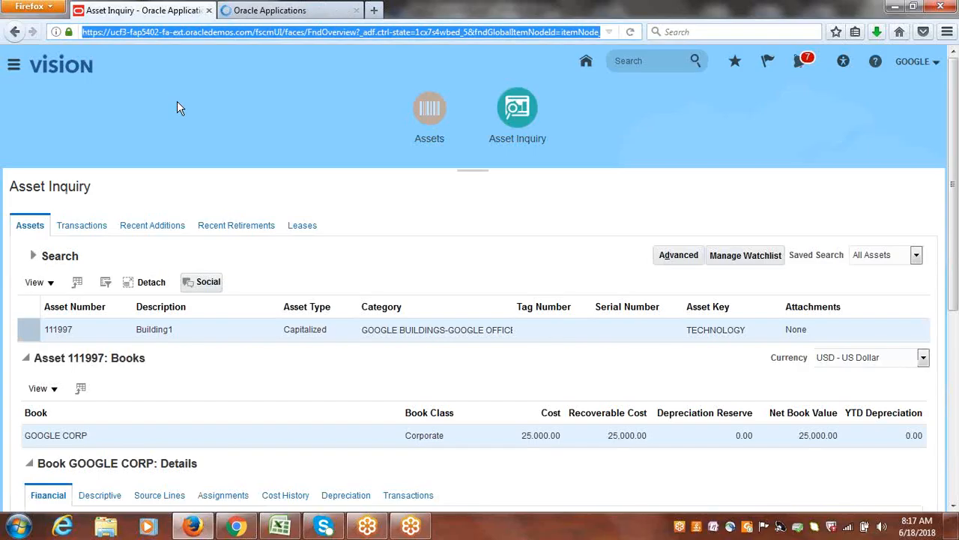
click(274, 9)
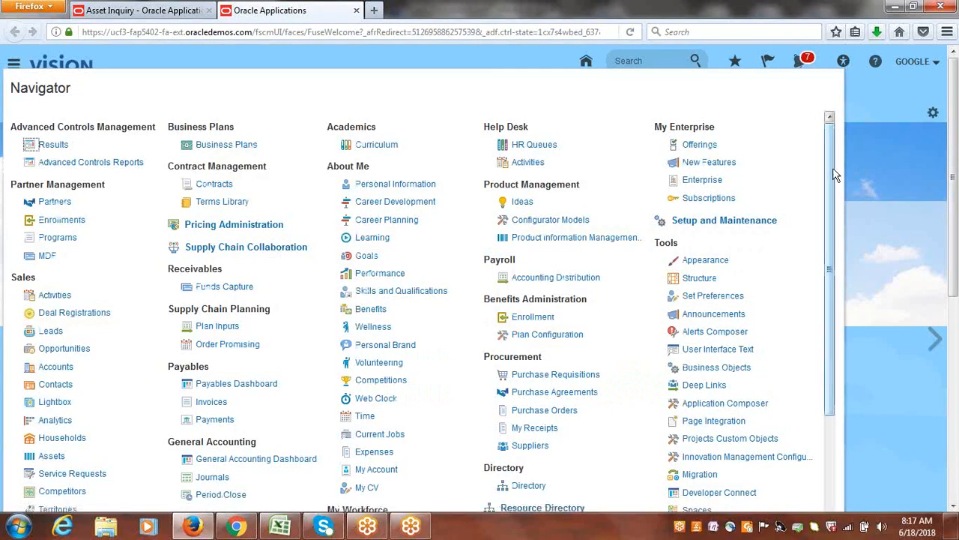
drag(832, 178, 832, 289)
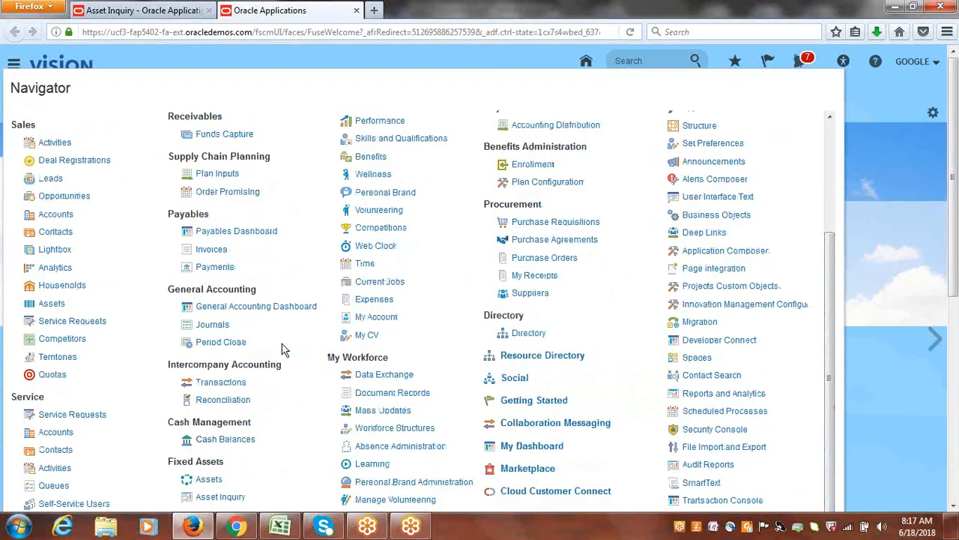
click(212, 481)
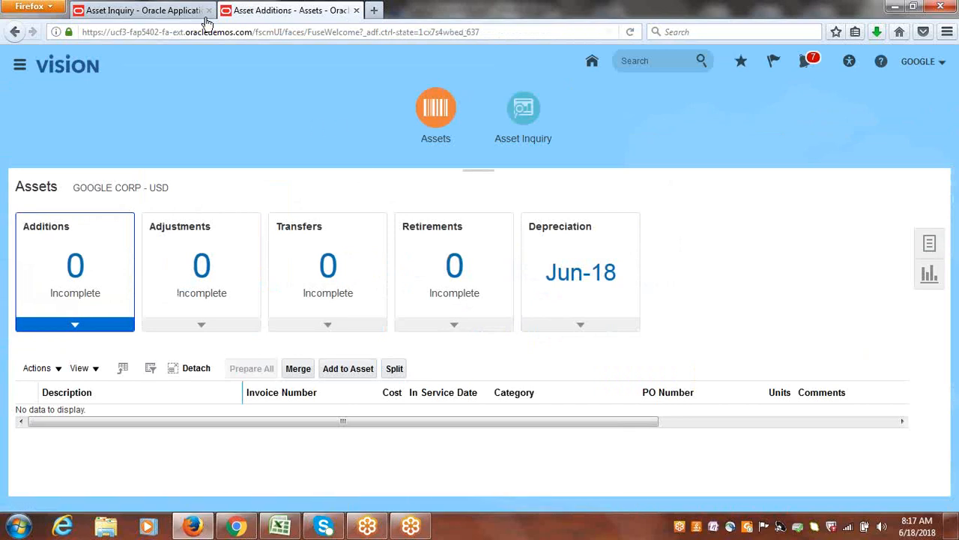
- Go to the Payables Invoices work area and start creating an invoice
click(19, 65)
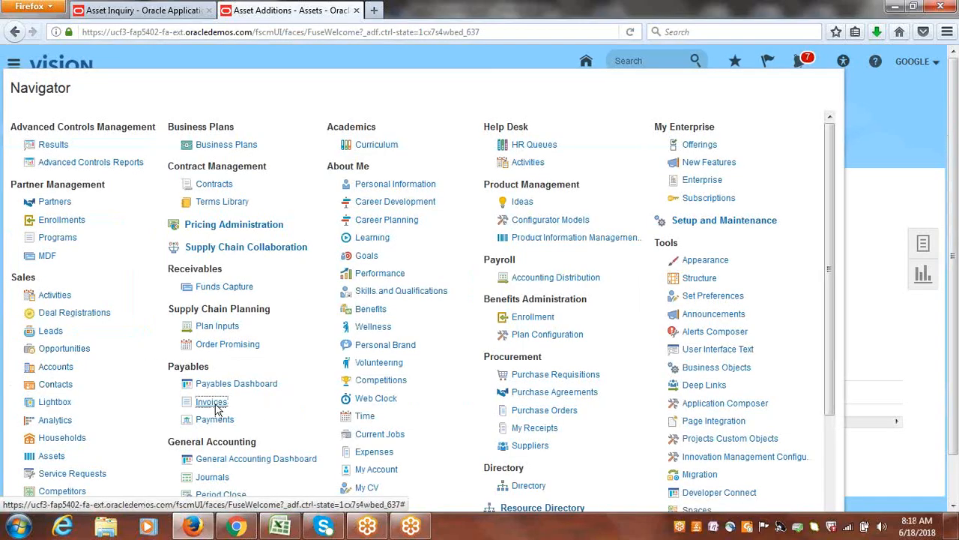
click(212, 402)
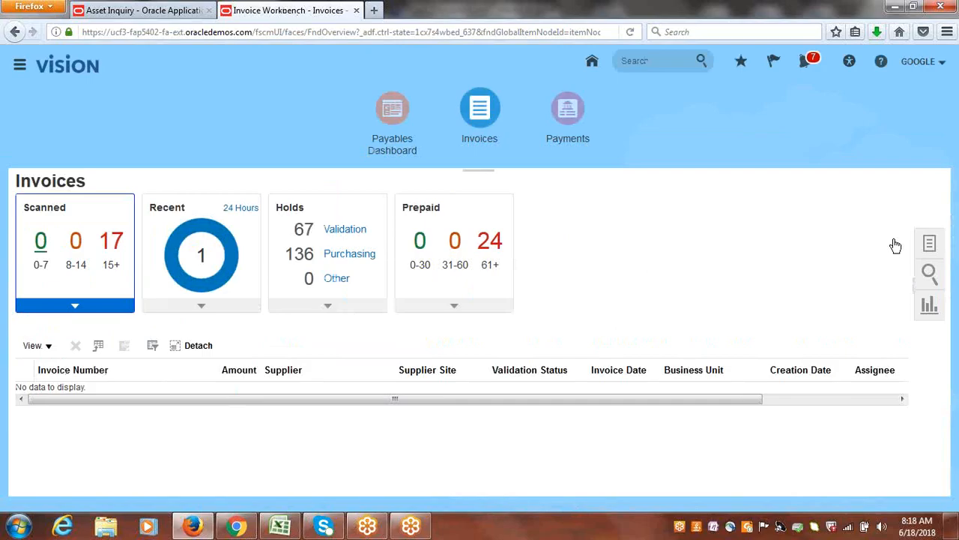
click(929, 243)
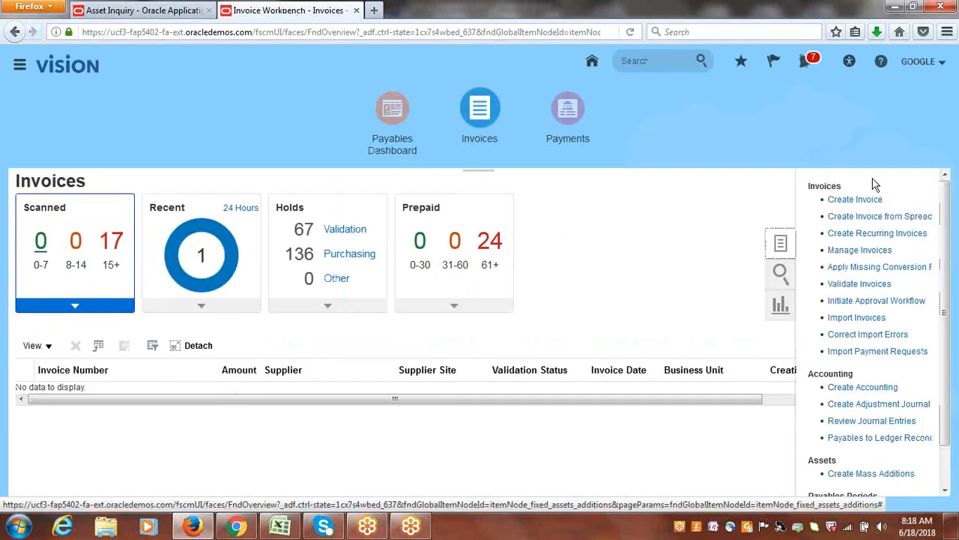
click(862, 199)
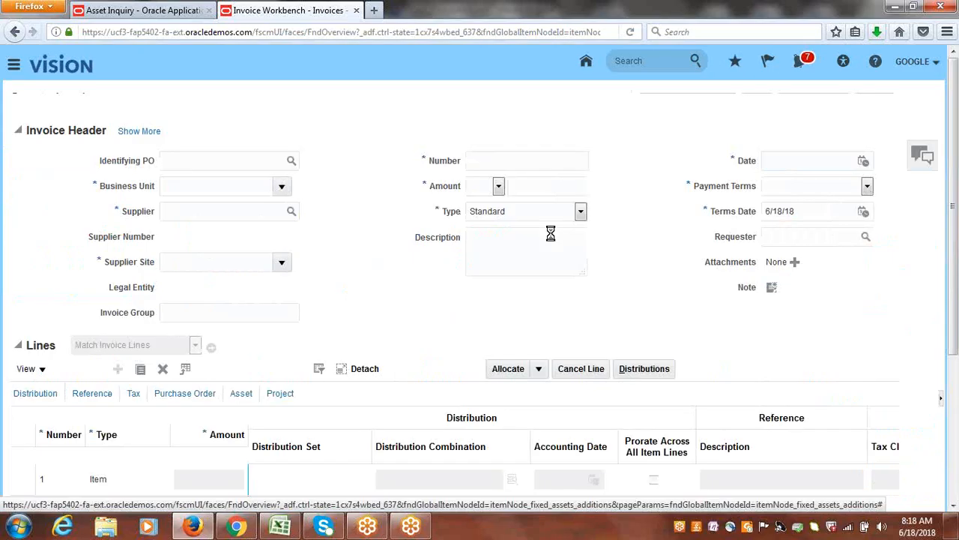
- Set the invoice's business unit to Google US Business Unit and its supplier to Google Inc
click(209, 211)
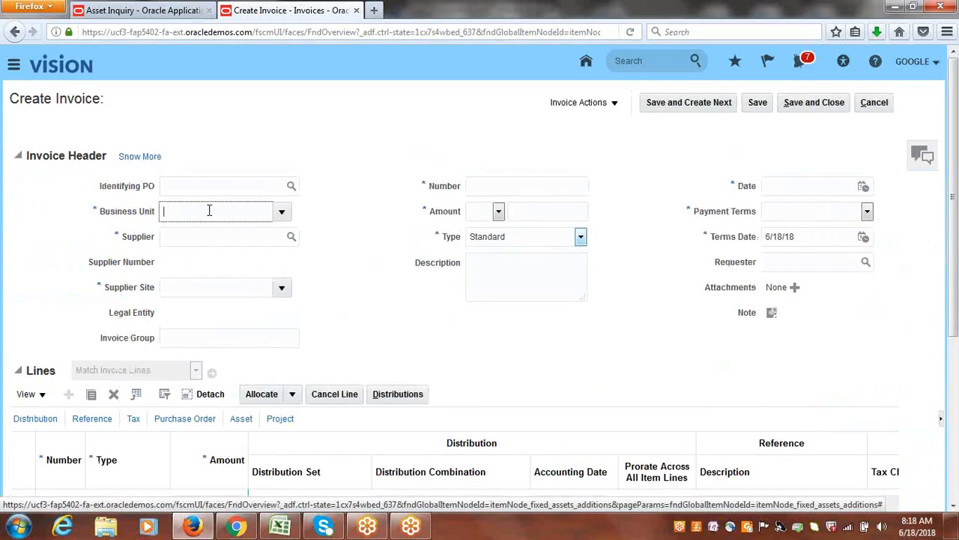
text(GLOB)
key(BackSpace)
key(BackSpace)
key(BackSpace)
key(BackSpace)
text(GOOGLE)
key(Tab)
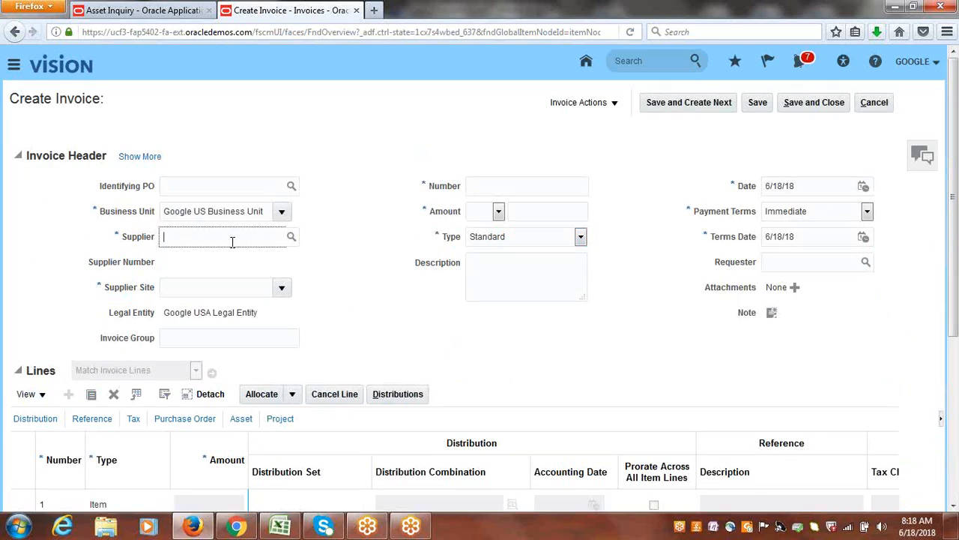
text(GOOGLE)
key(Tab)
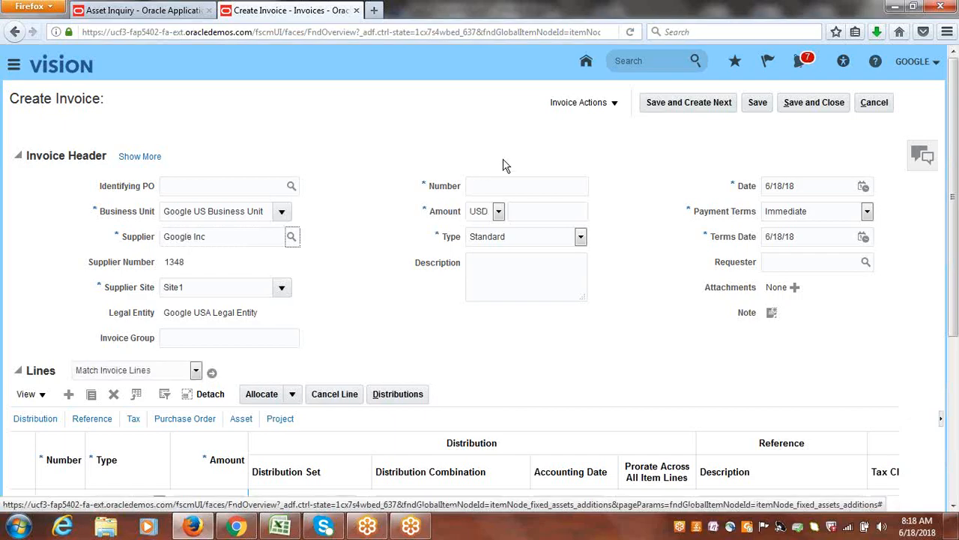
- Enter TWO as the invoice number and 20,000 USD as the invoice amount
click(505, 186)
text(TWO)
key(Tab)
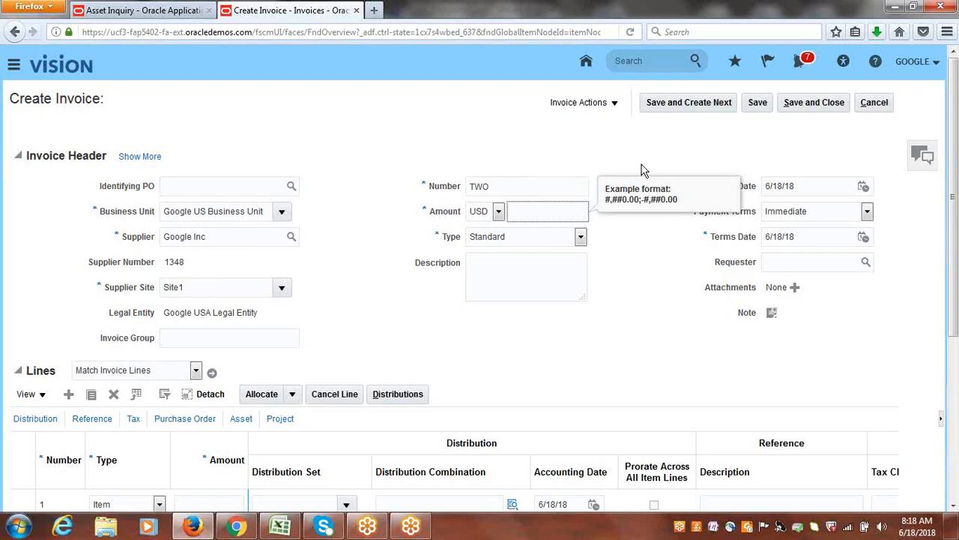
text(0000)
key(Tab)
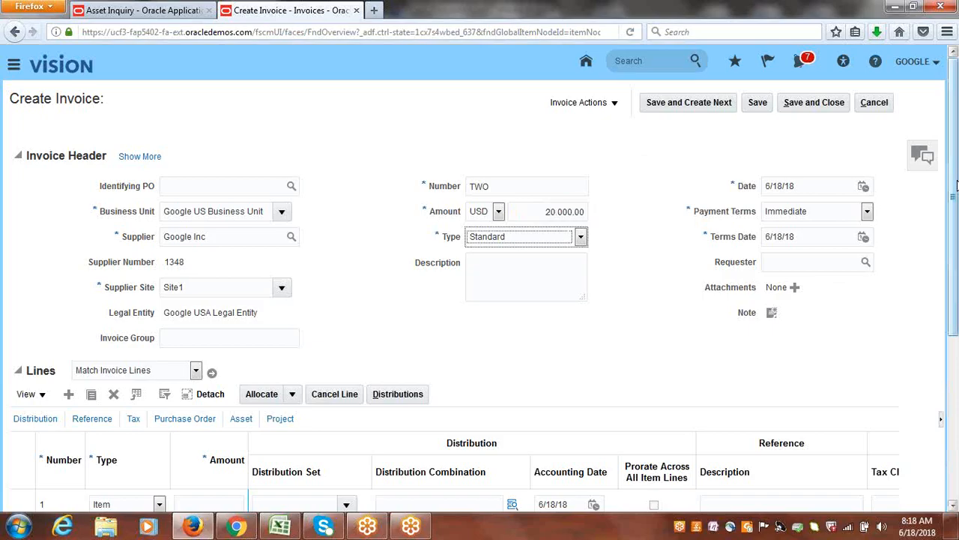
- Set the amount of the first invoice item line to 10,000
drag(955, 205, 957, 296)
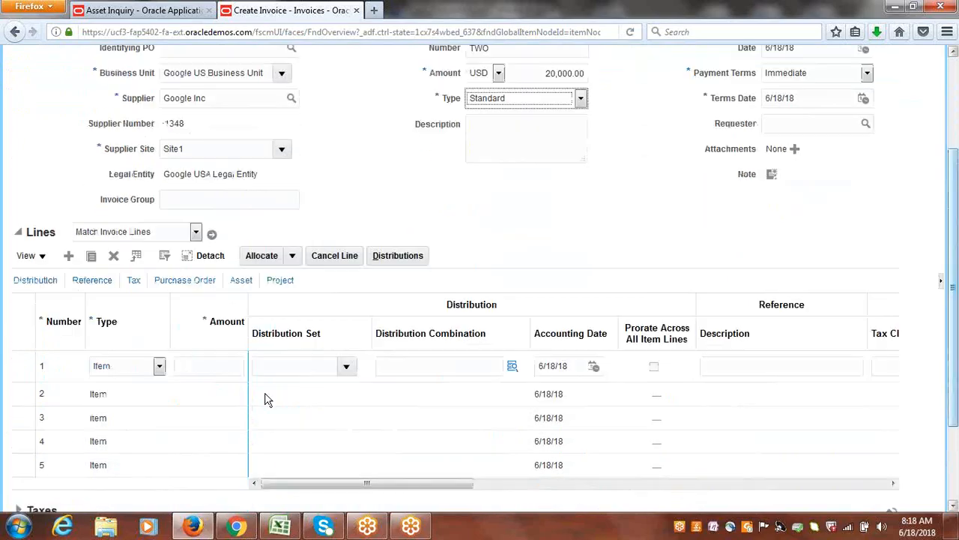
click(230, 368)
text(10000)
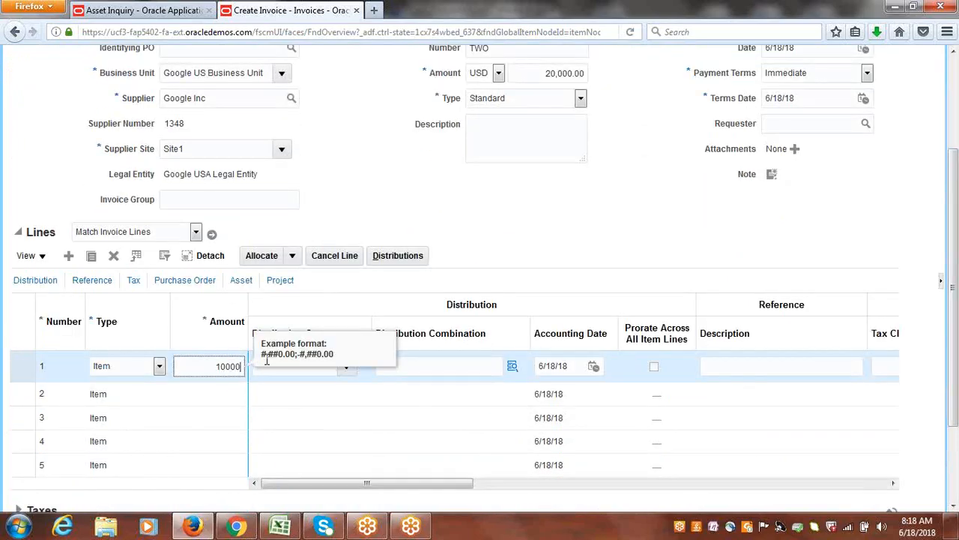
key(Tab)
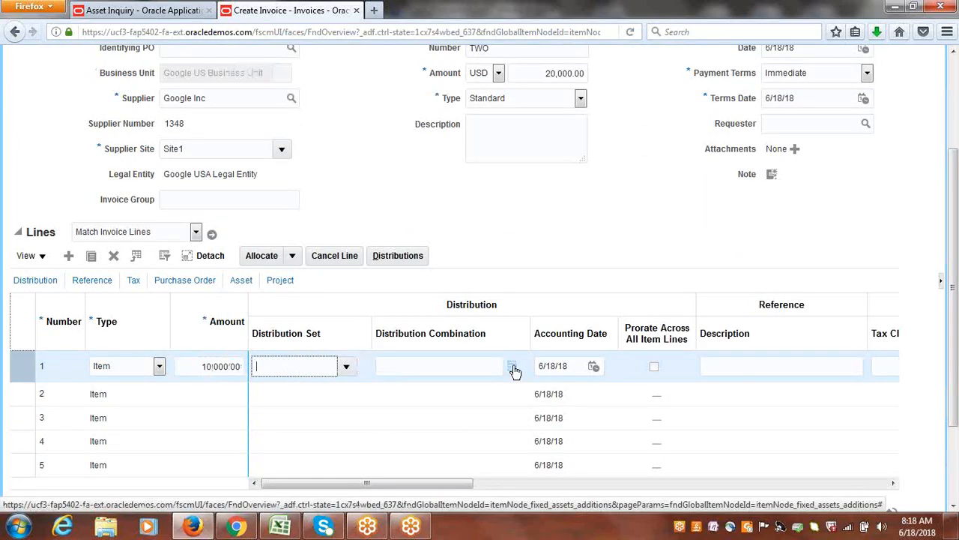
- For the first line's distribution combination, choose company 1000 Google Financial Services and department 1000 Finance
click(512, 366)
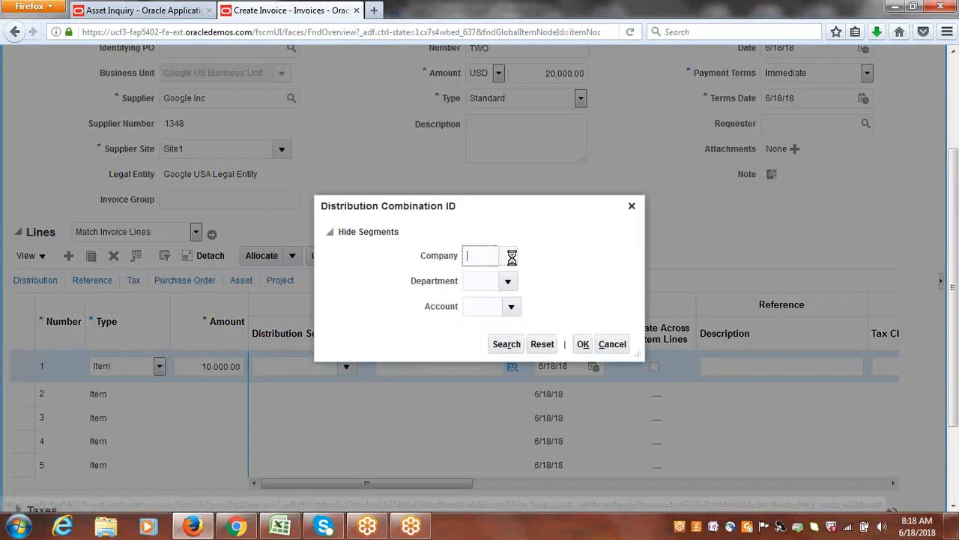
click(508, 257)
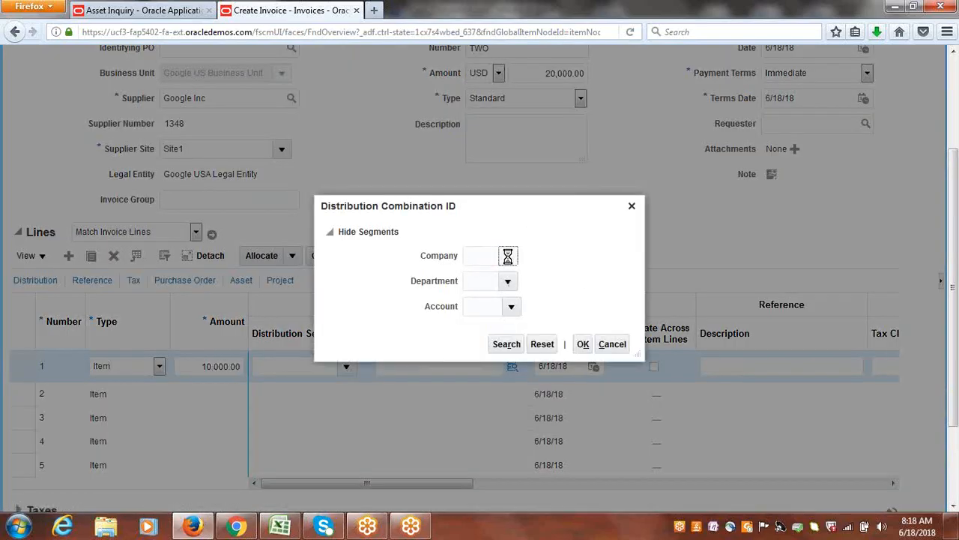
click(494, 281)
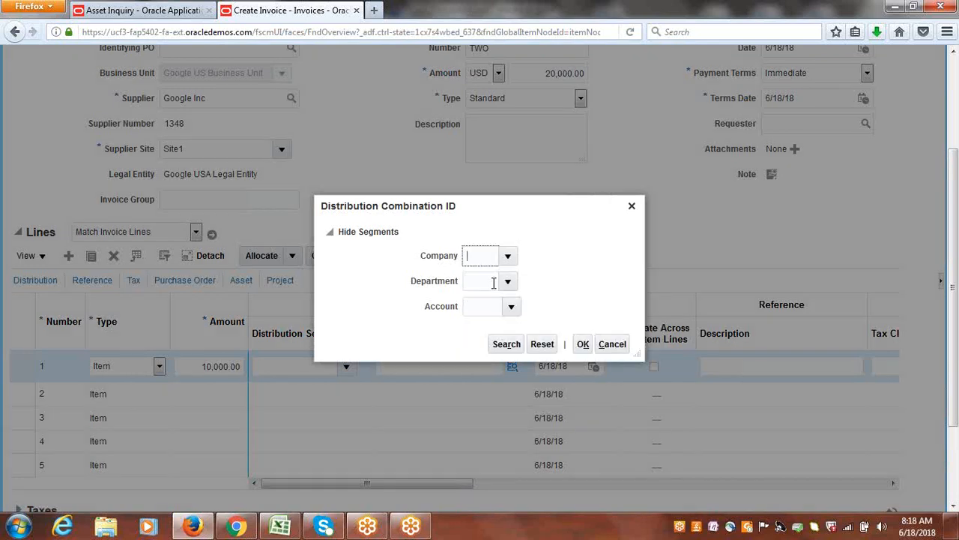
click(507, 281)
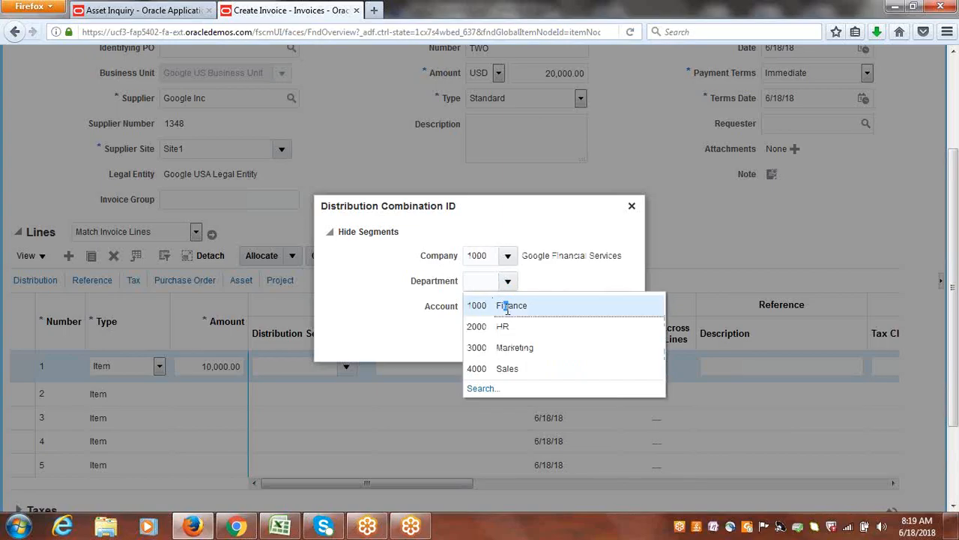
click(508, 307)
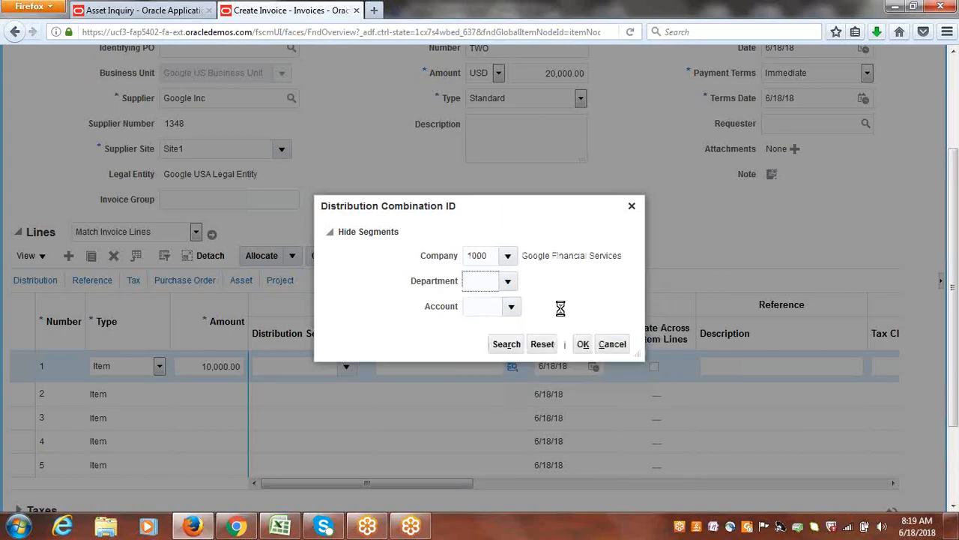
- Search the accounts for "Asset Clear", choose 17710 Asset Clearing, and apply the distribution combination to the first line
click(513, 307)
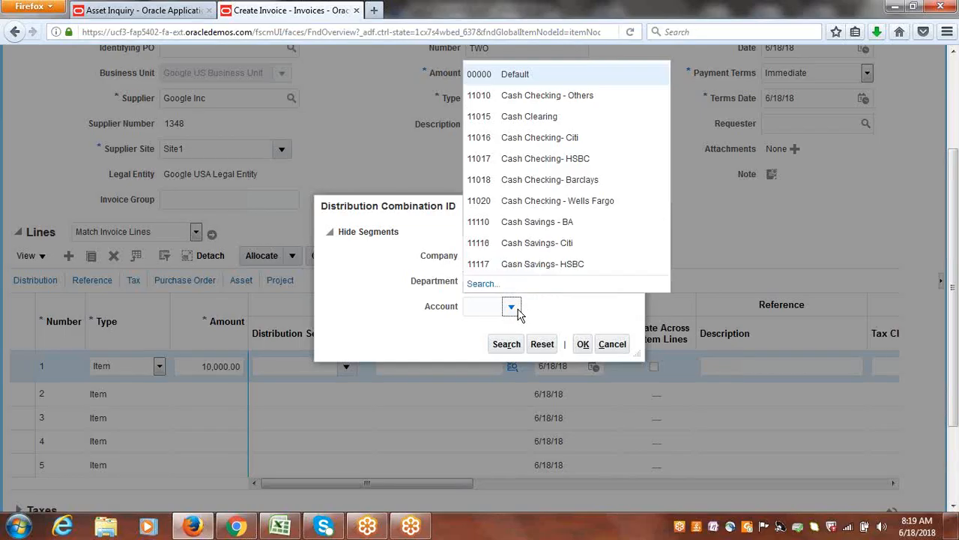
click(483, 284)
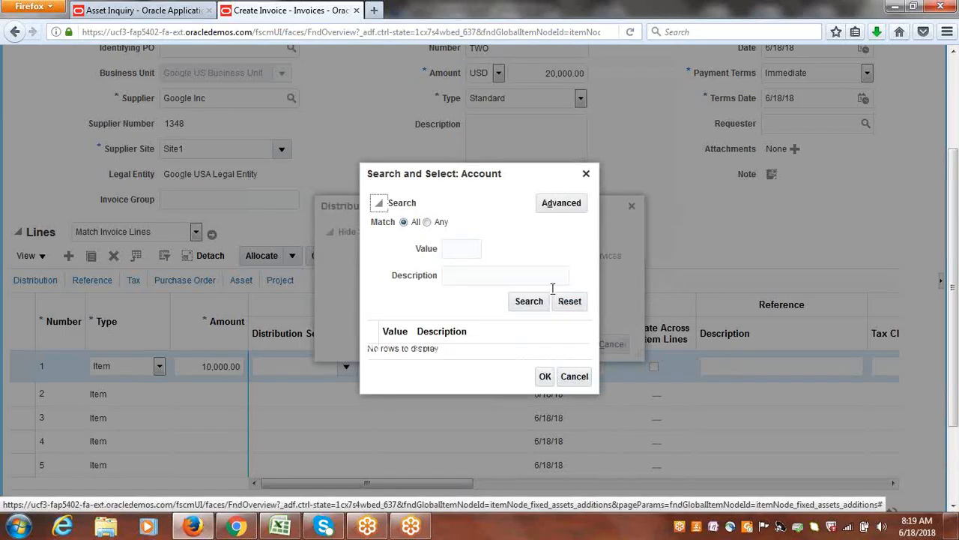
click(502, 277)
text(a)
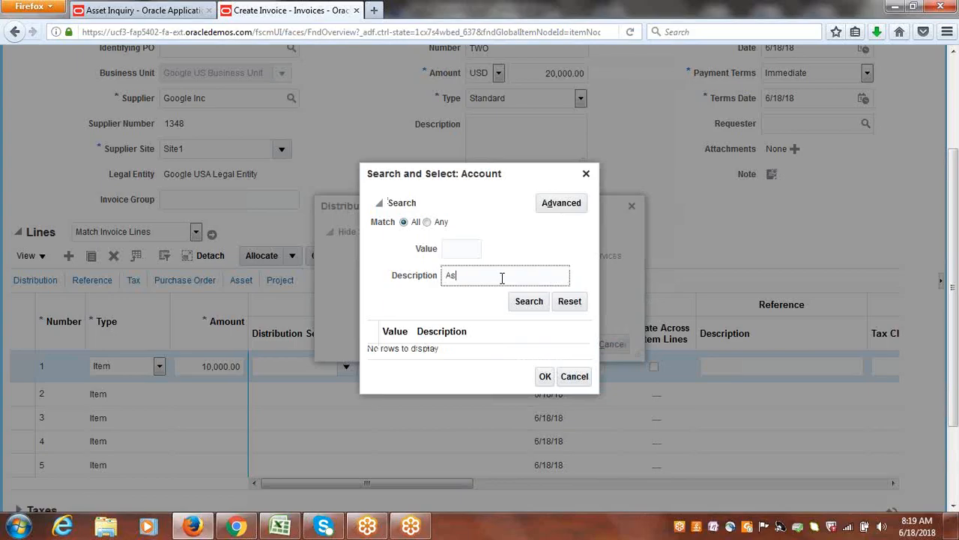
text(sset Clear)
click(529, 303)
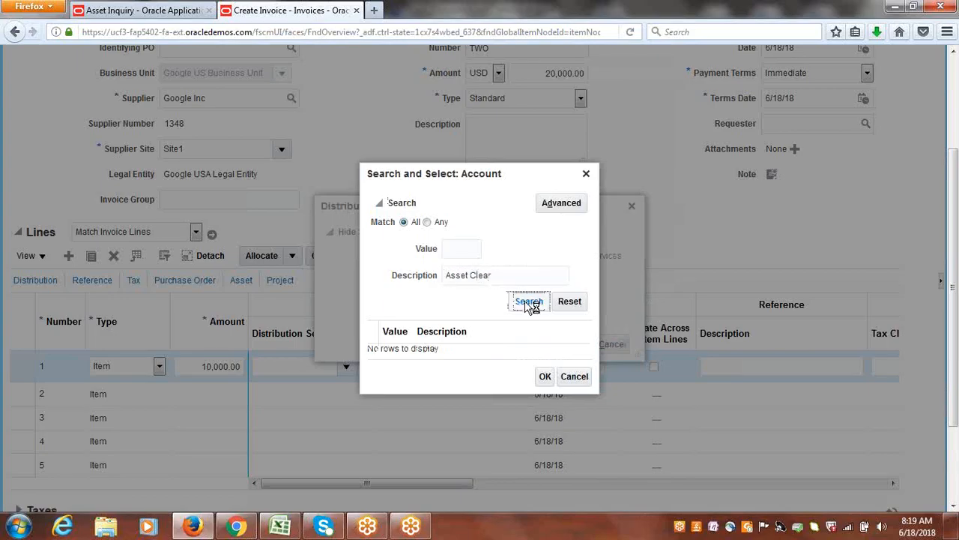
click(450, 349)
click(544, 382)
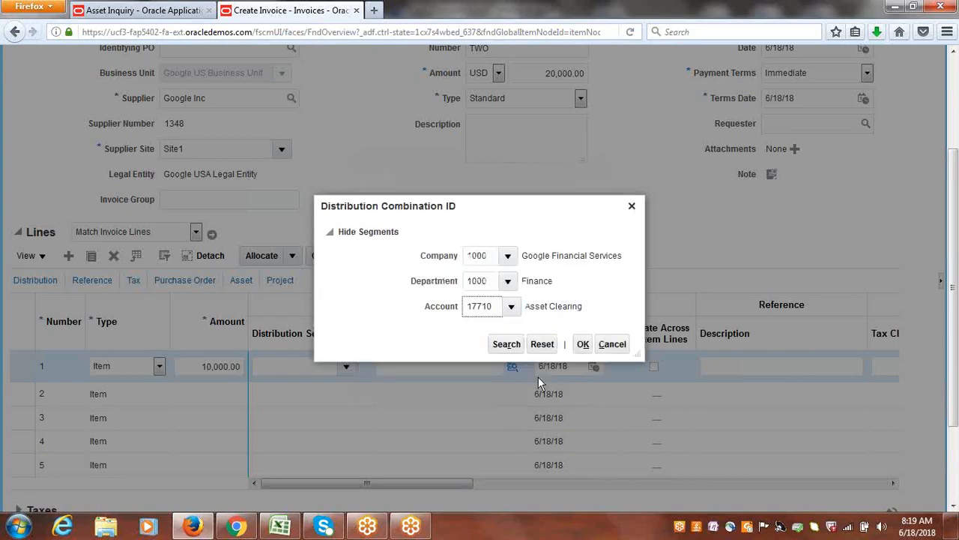
click(582, 344)
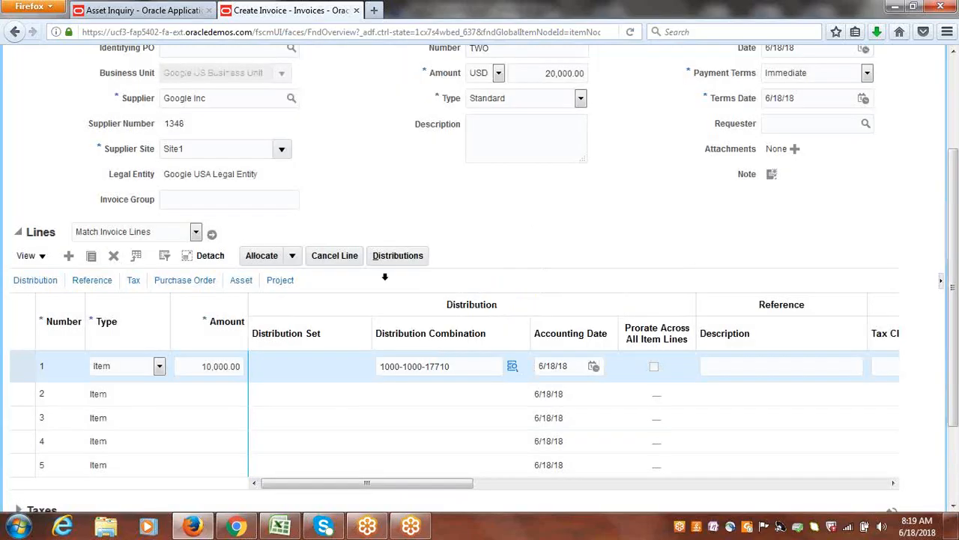
click(240, 284)
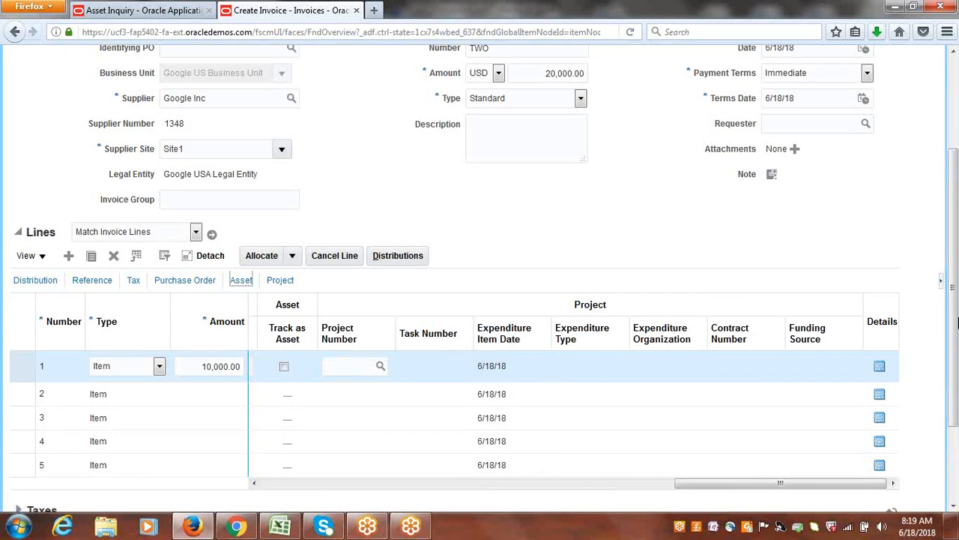
scroll(957, 152, up, 4)
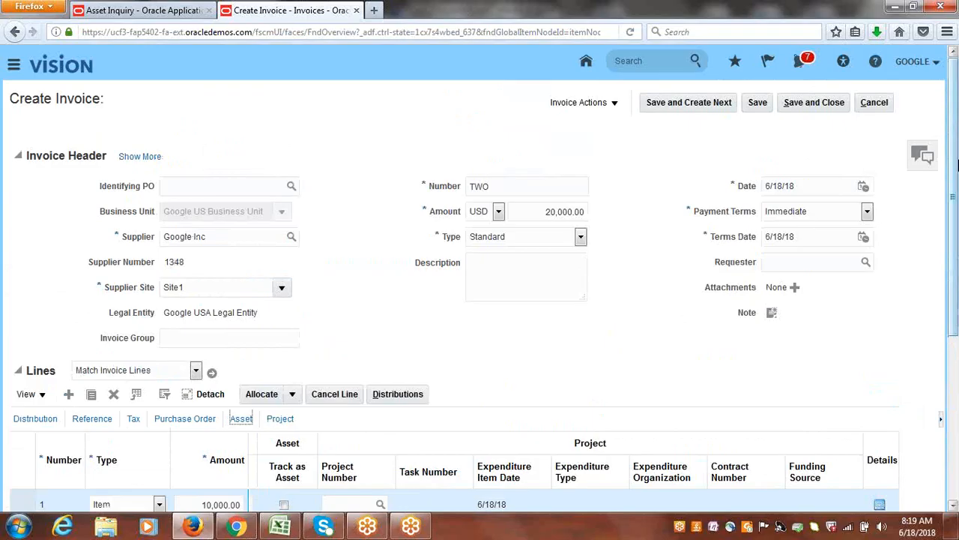
scroll(503, 373, down, 3)
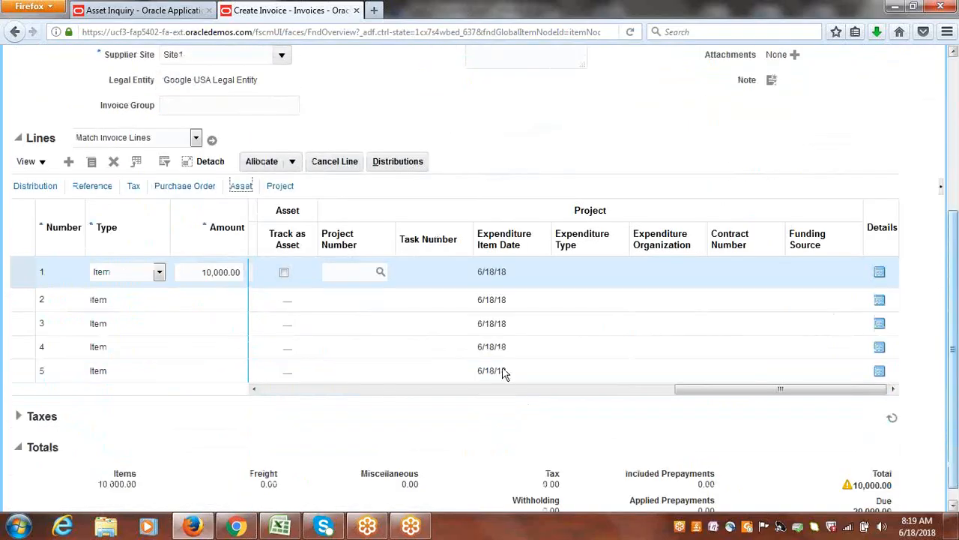
click(123, 300)
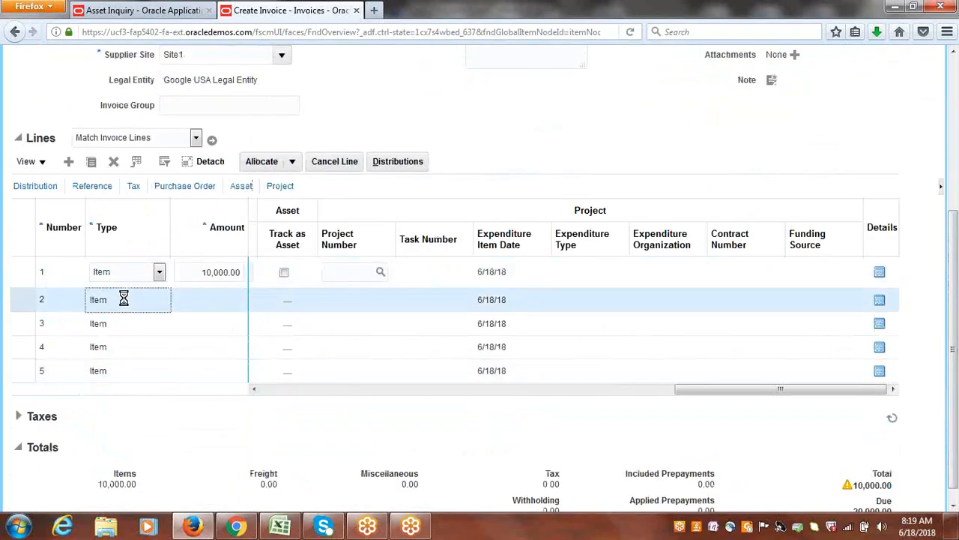
click(215, 298)
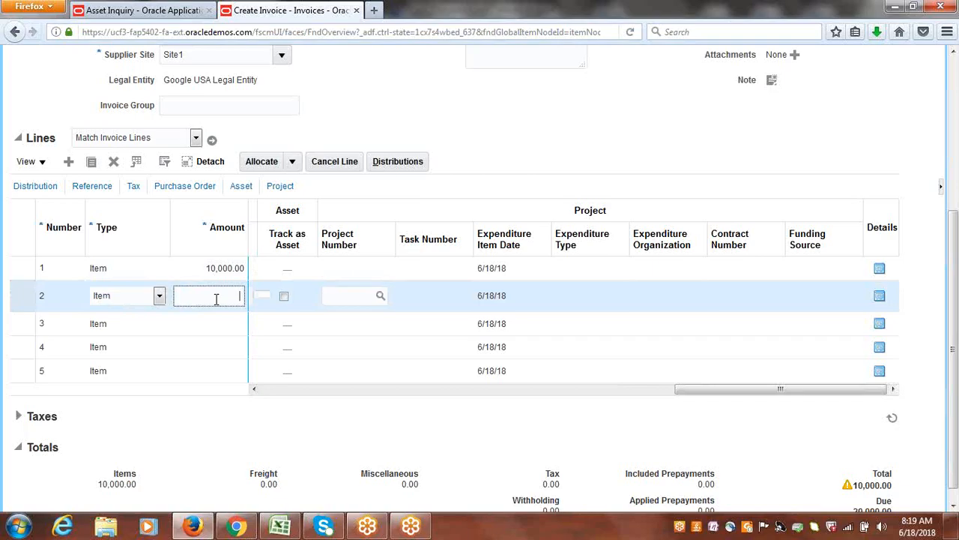
text(10000)
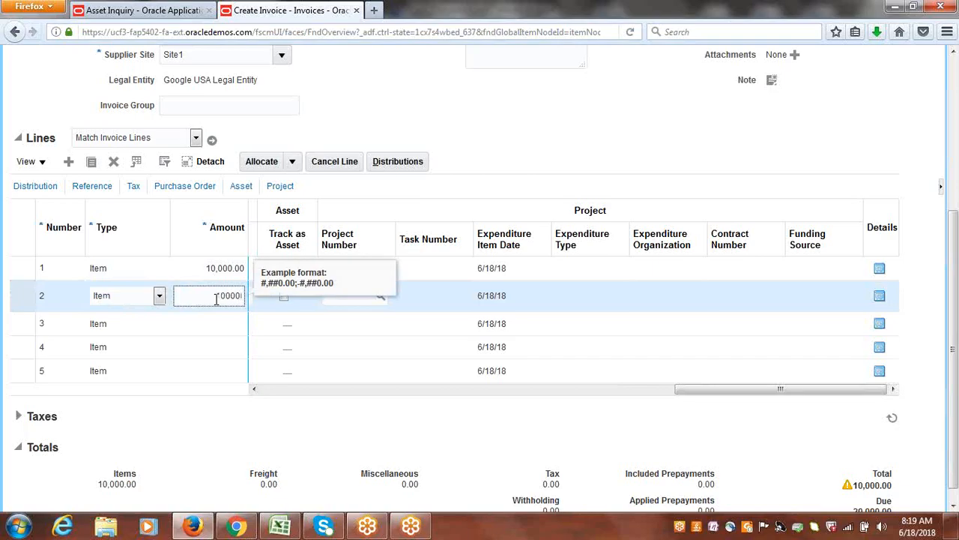
key(Tab)
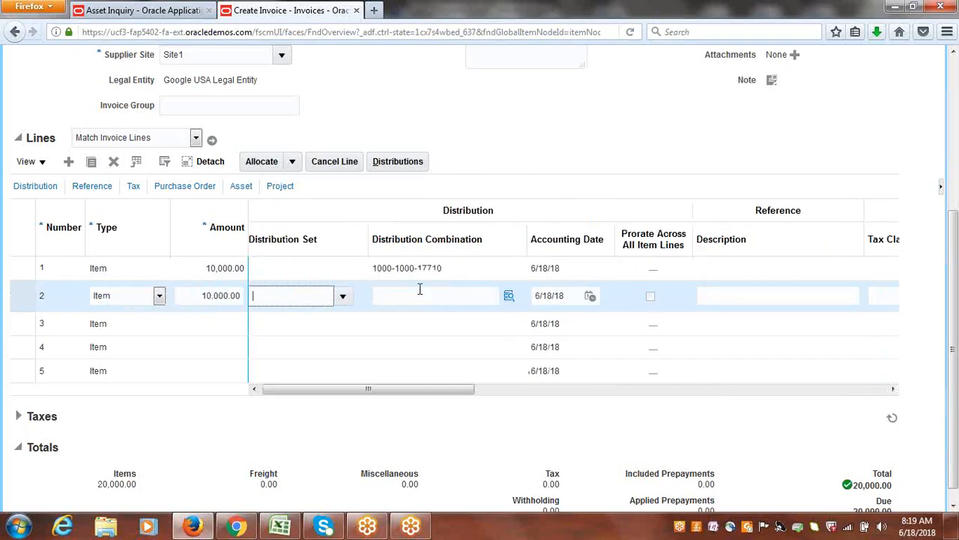
click(428, 295)
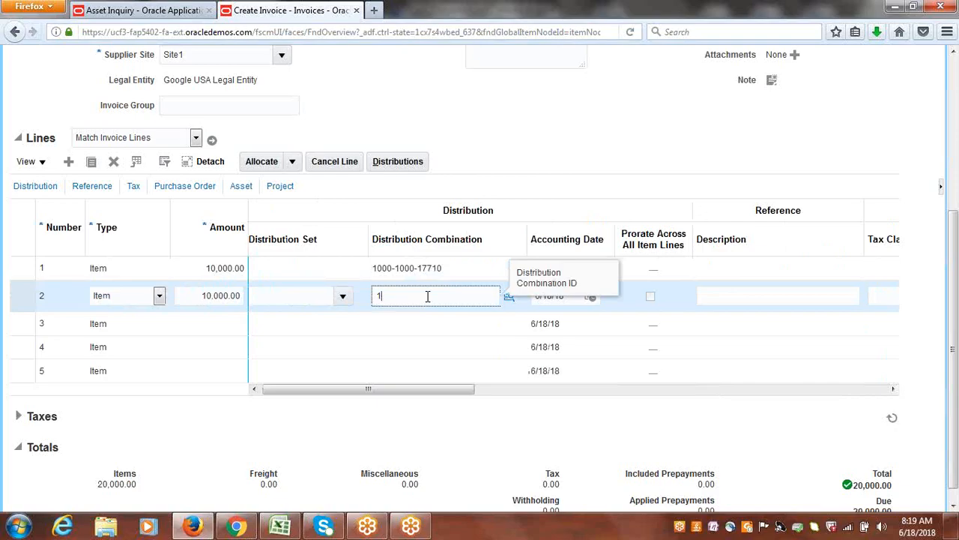
text(1000-17710)
key(Tab)
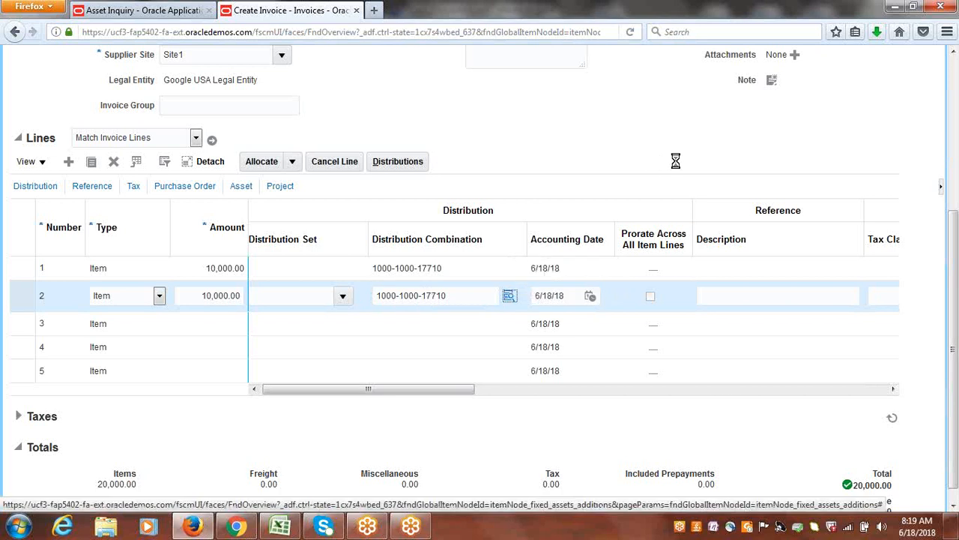
- Validate the invoice
scroll(956, 220, up, 5)
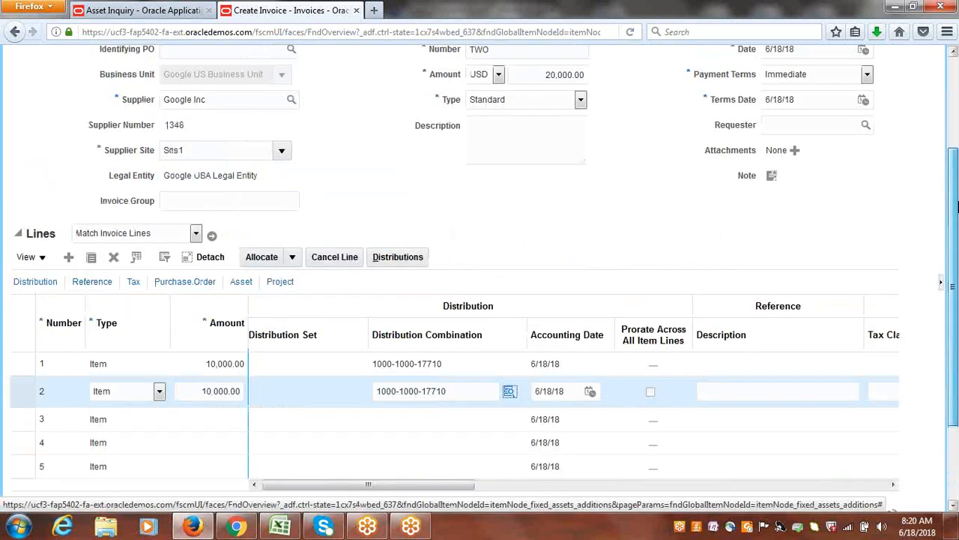
click(613, 69)
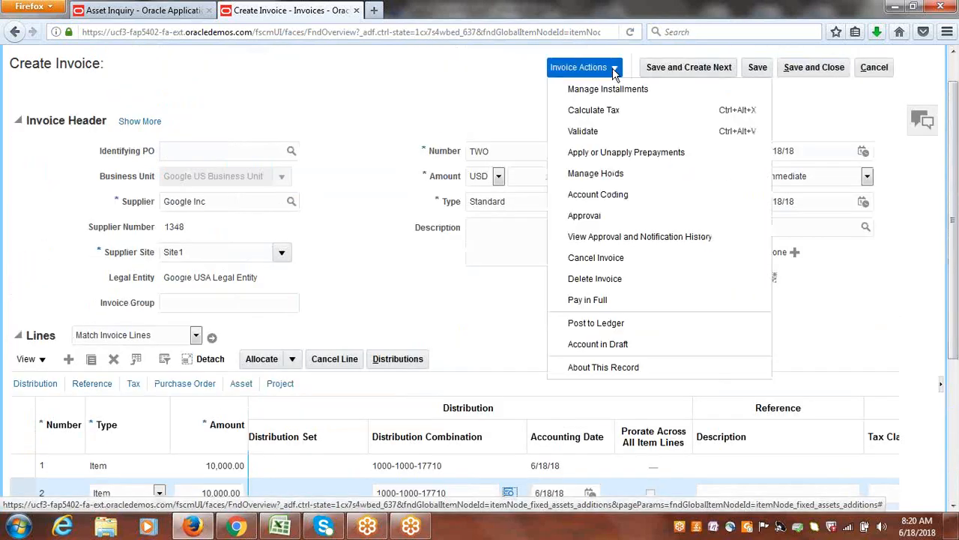
click(592, 129)
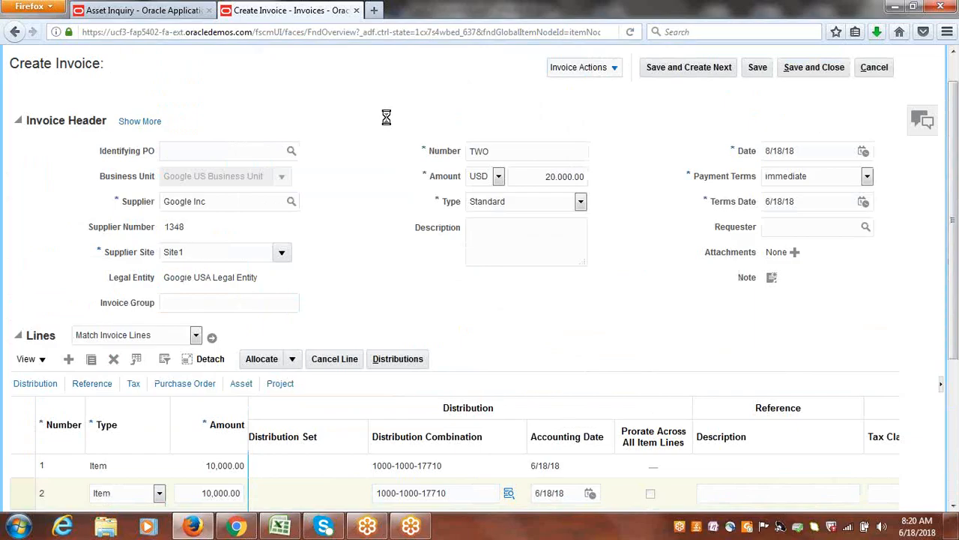
- Post invoice TWO to the ledger, then save and close it
click(435, 69)
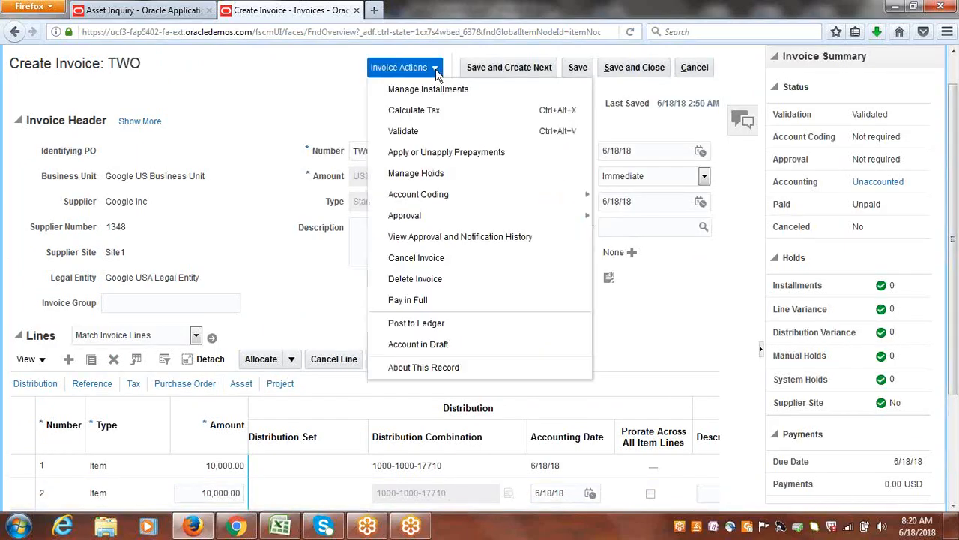
click(419, 324)
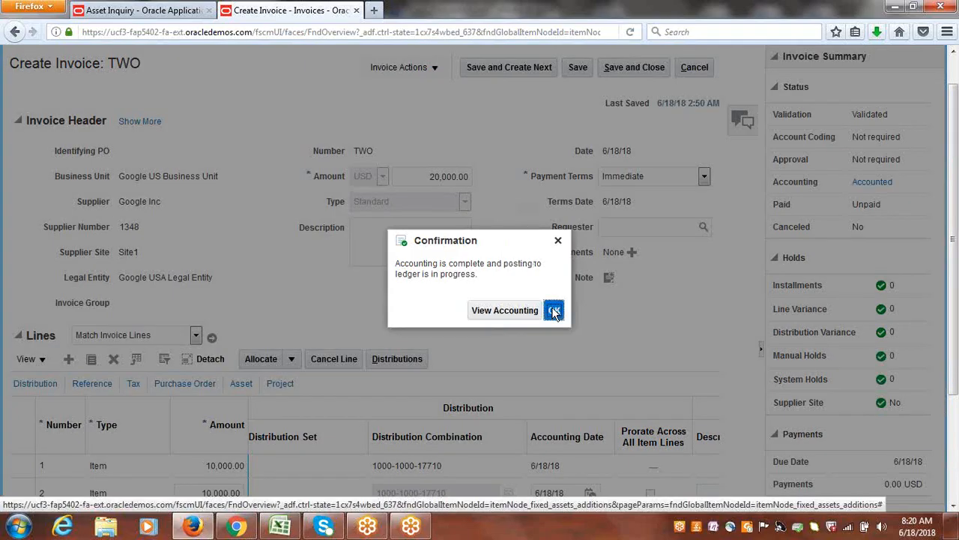
click(554, 312)
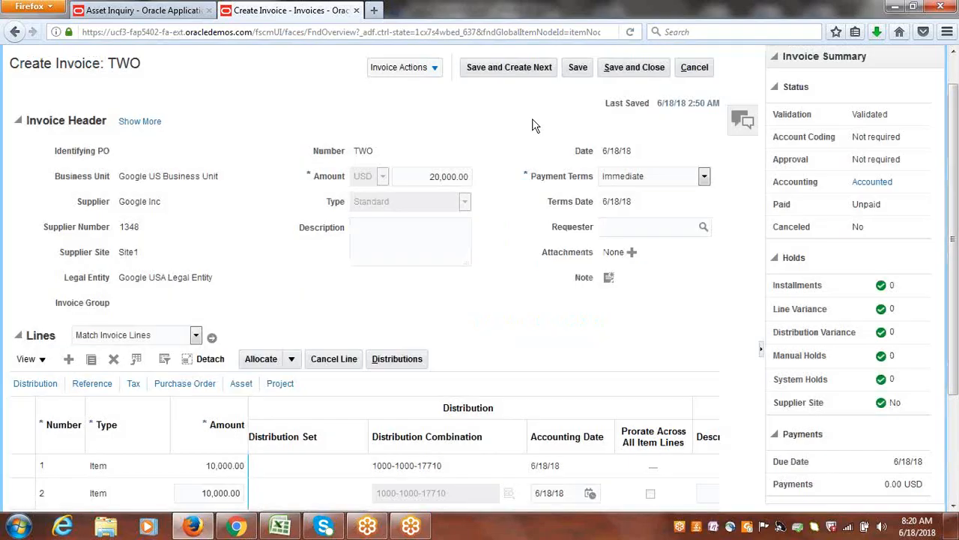
click(635, 67)
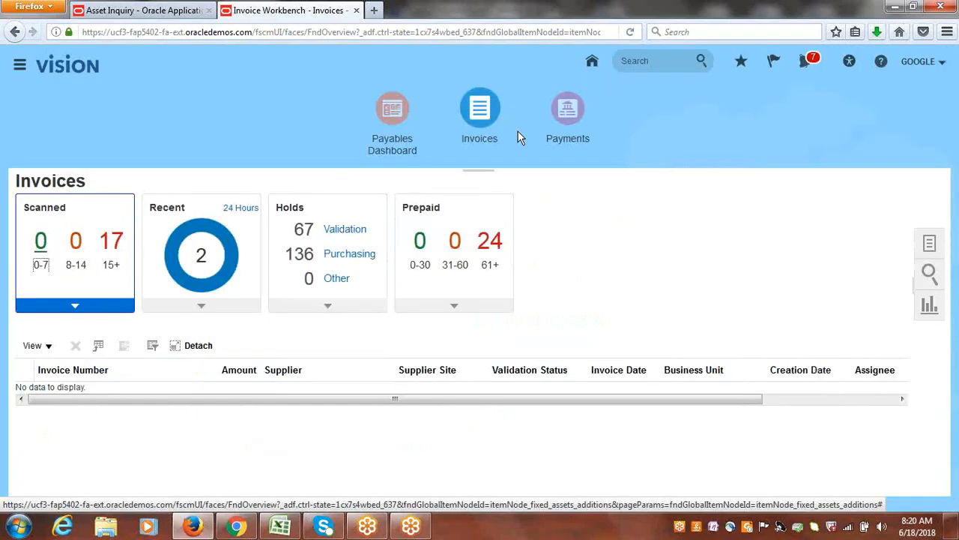
- Open the Create Mass Additions request from the Payables Invoices tasks
click(929, 242)
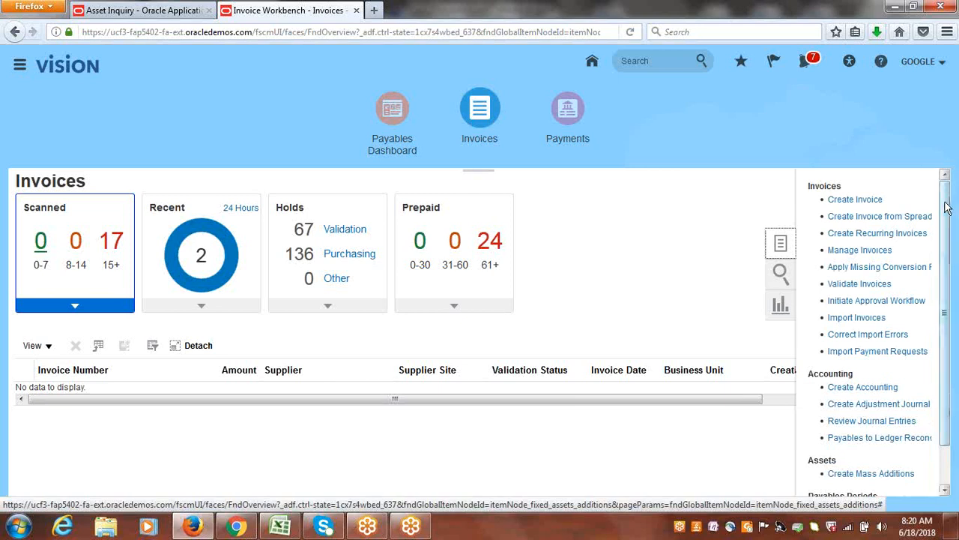
drag(946, 204, 952, 258)
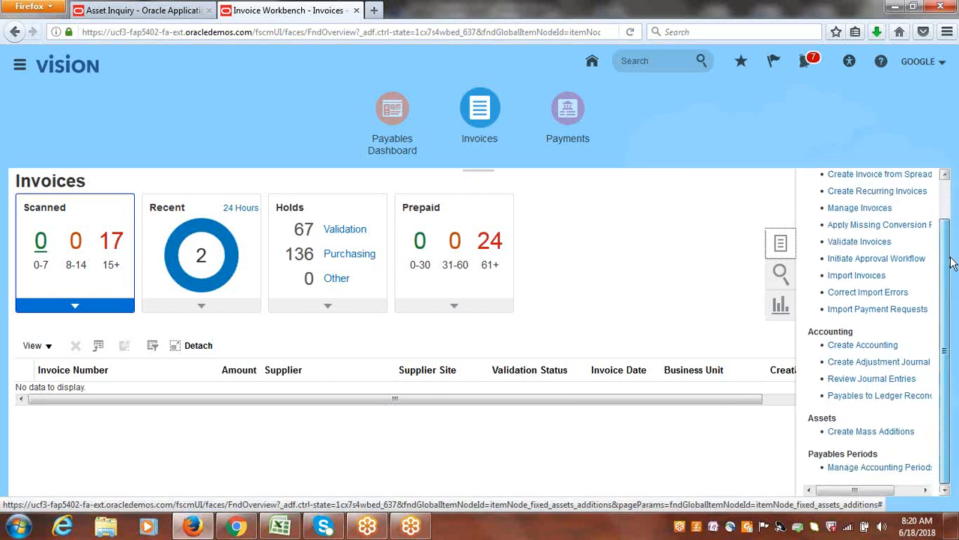
click(868, 434)
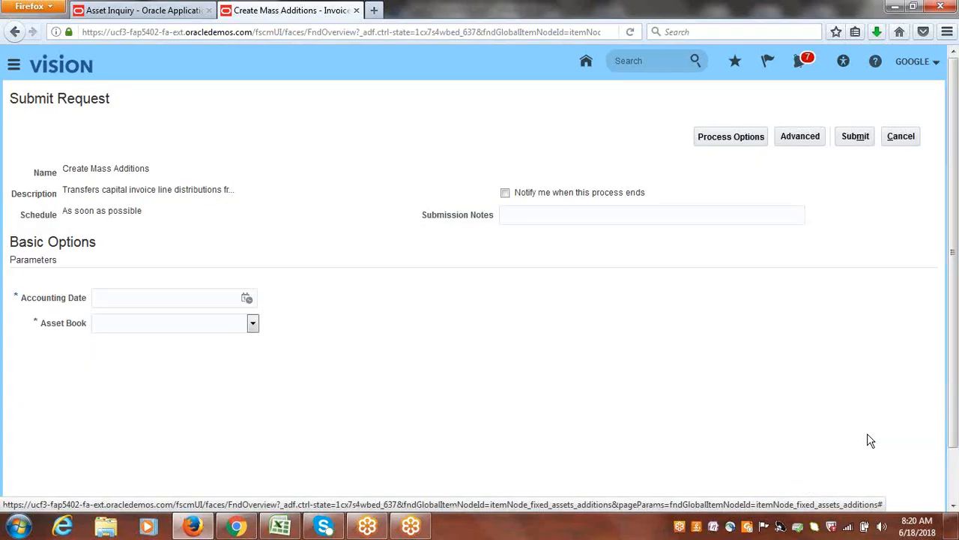
- Submit the Create Mass Additions request with accounting date 6/18/18 and asset book GOOGLE CORP, and close the request form
click(247, 298)
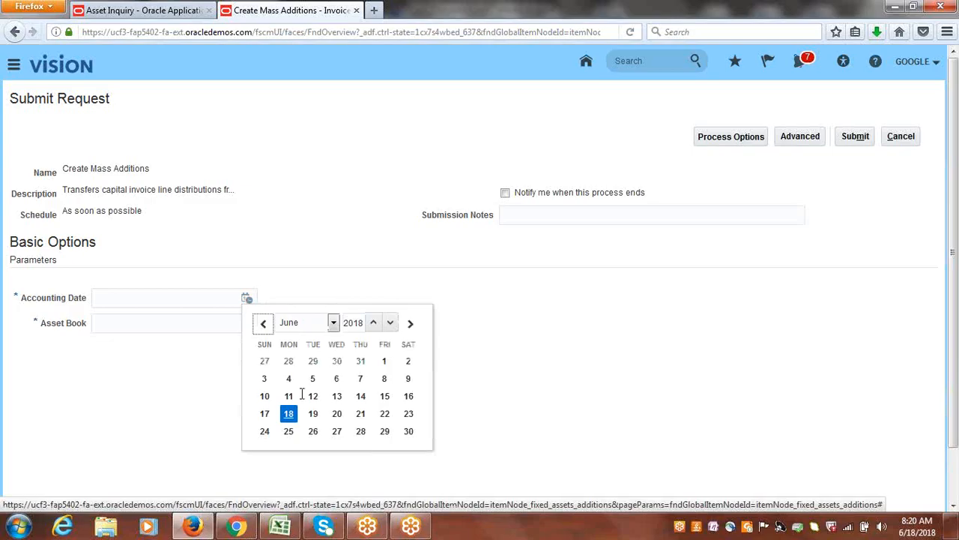
click(288, 413)
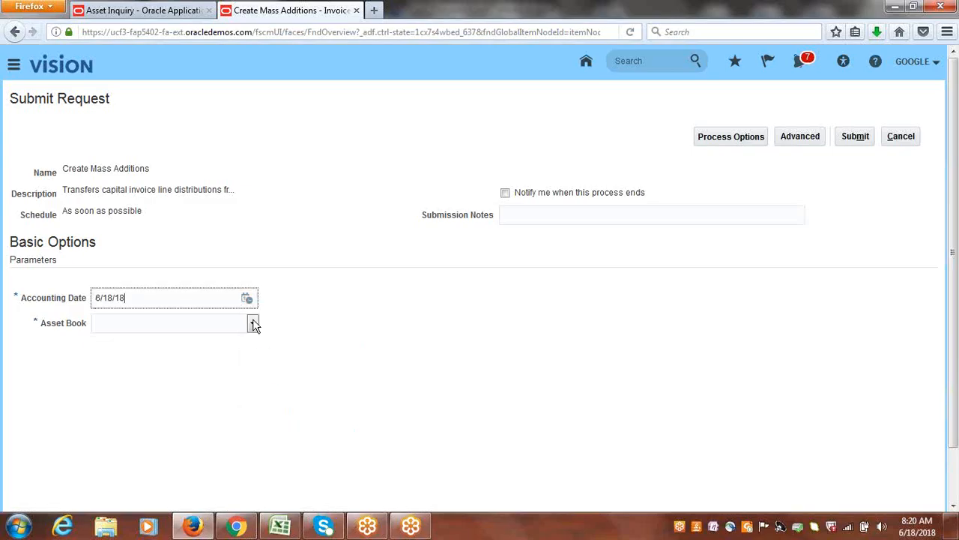
click(253, 323)
click(171, 379)
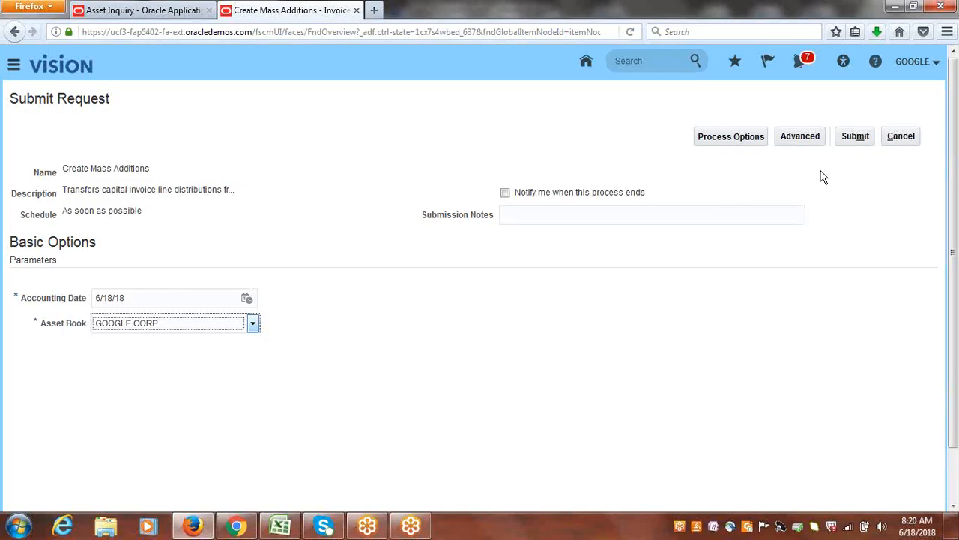
click(855, 137)
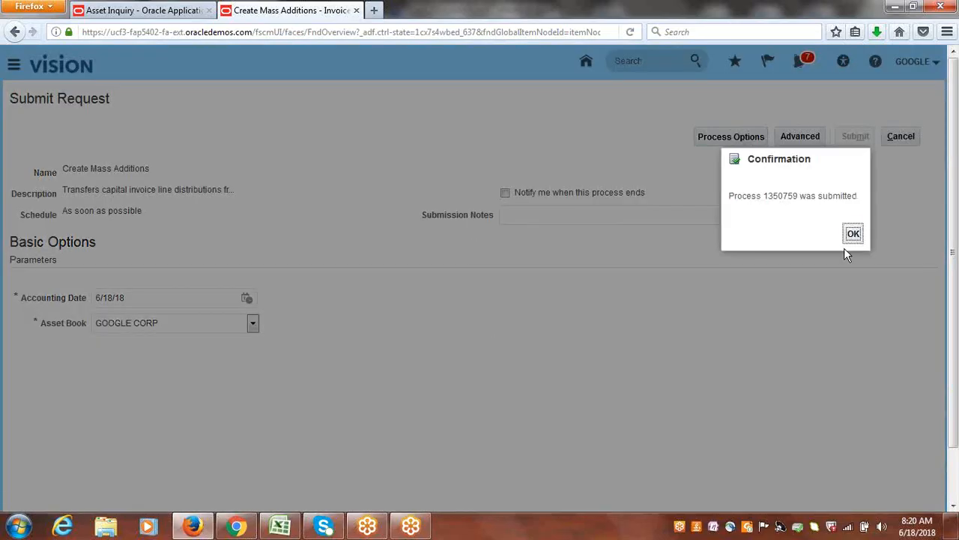
click(853, 234)
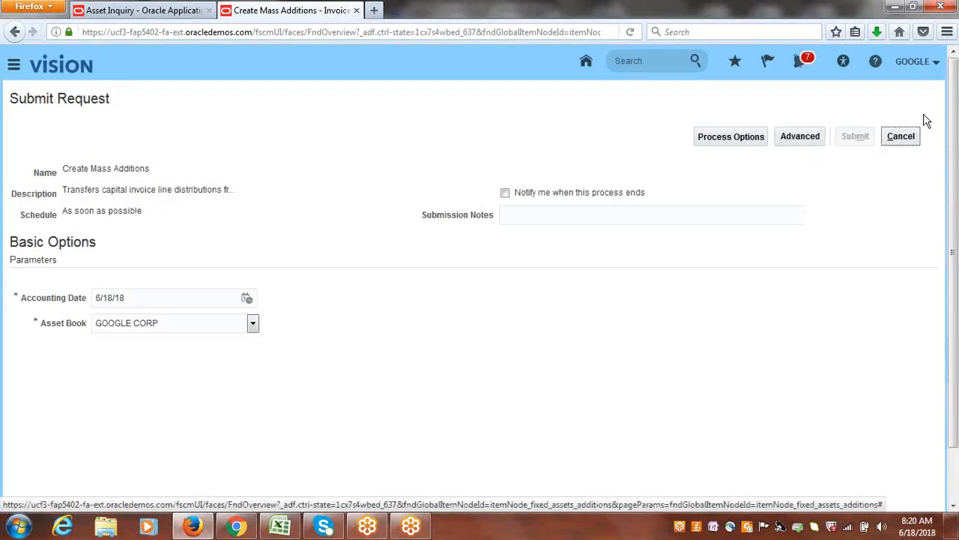
click(912, 138)
- Open the Assets work area and add the first line of invoice TWO to the merge selection
click(149, 10)
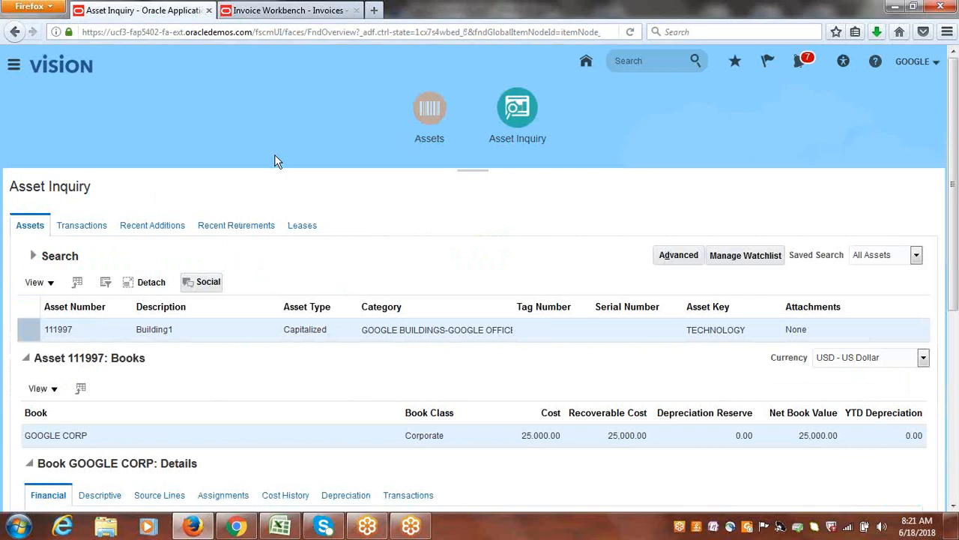
click(429, 114)
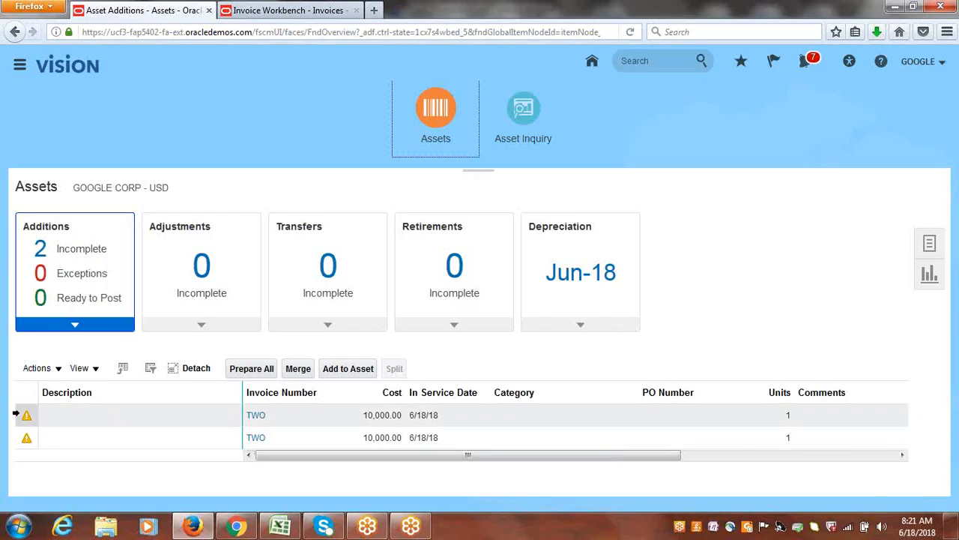
click(15, 413)
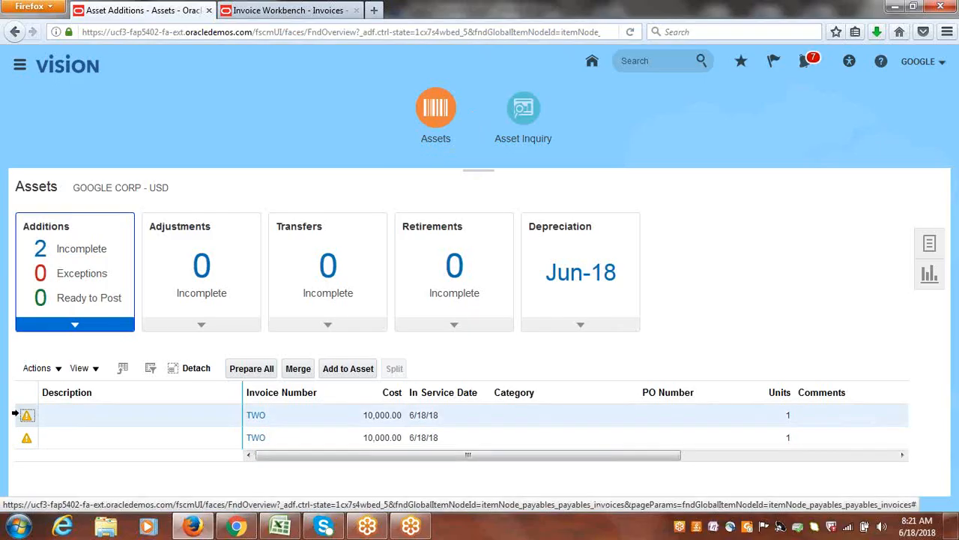
click(298, 369)
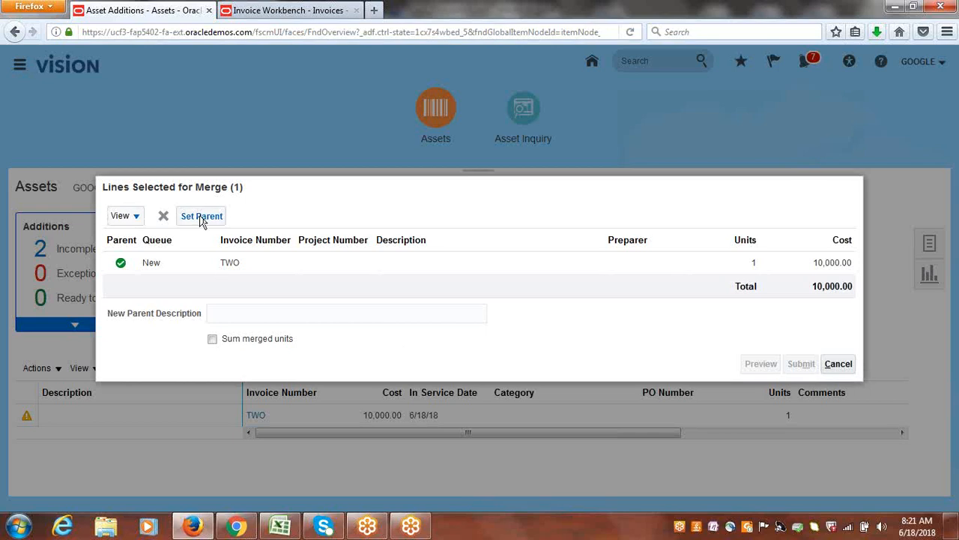
- Set the selected line as the merge parent and return to the additions list, keeping the line in the merge selection
click(108, 264)
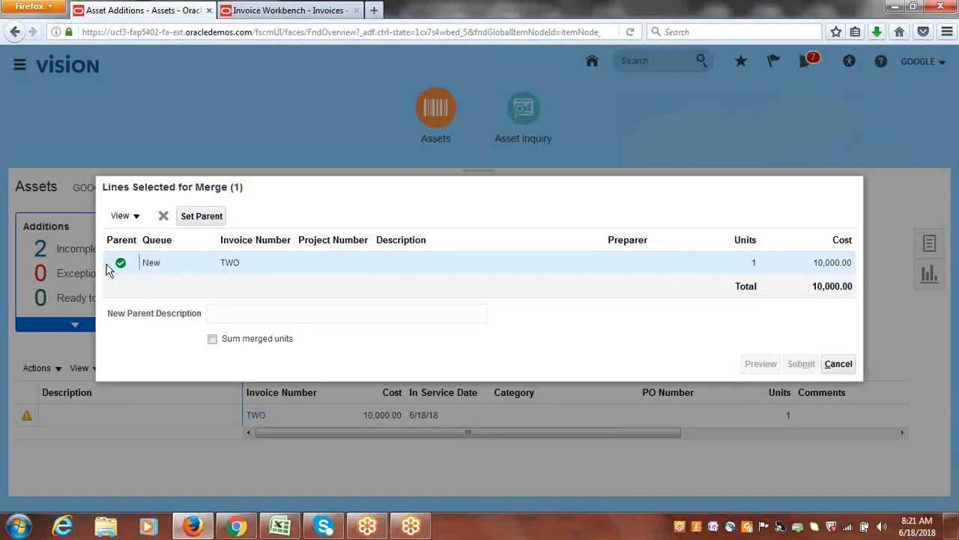
click(206, 218)
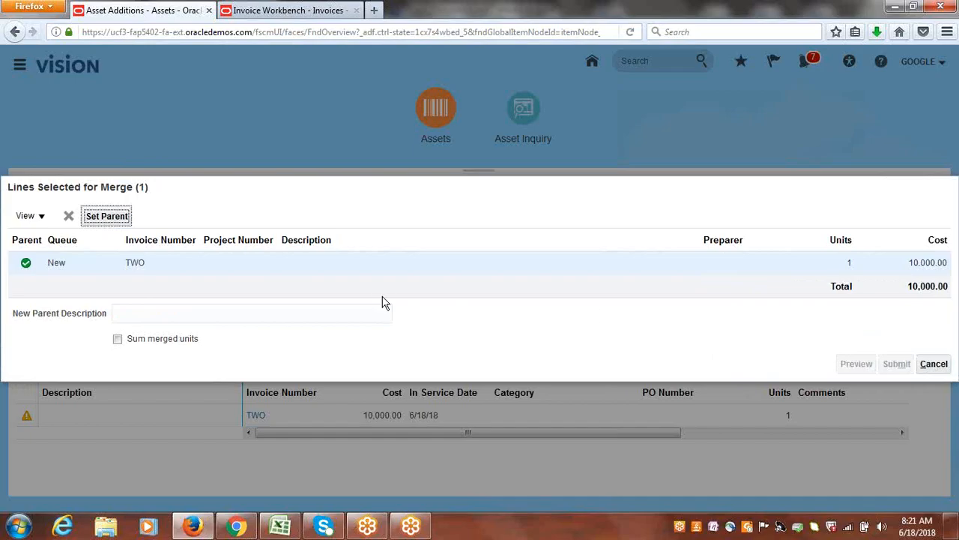
click(934, 364)
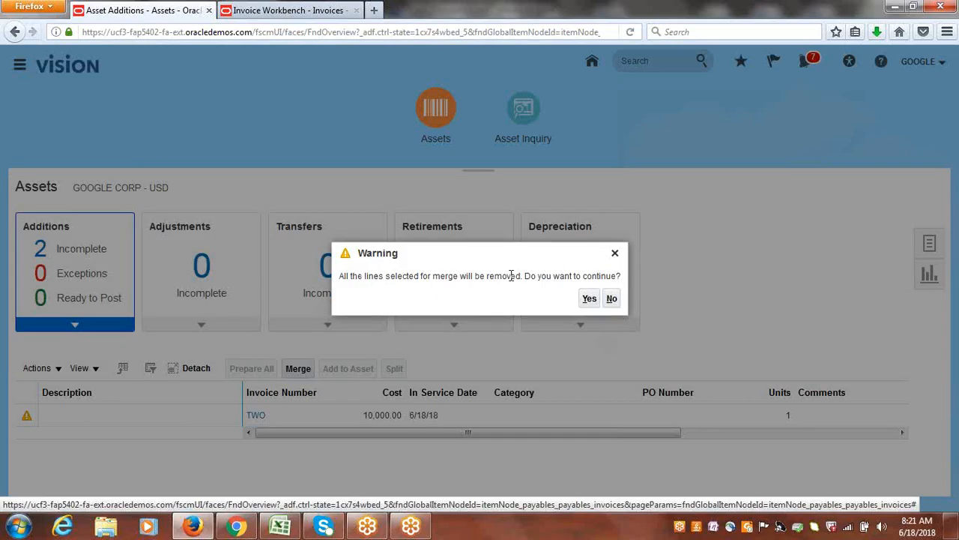
click(612, 299)
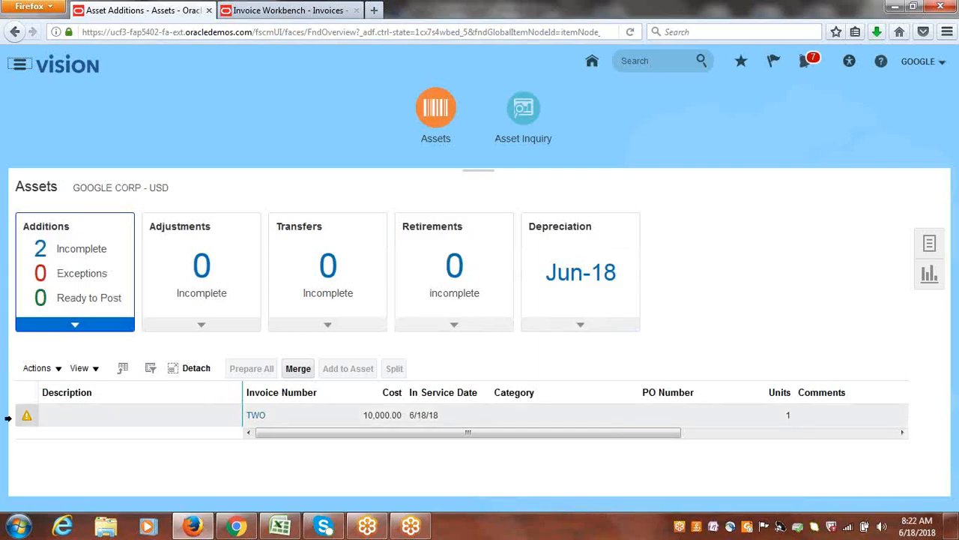
- Add the remaining line of invoice TWO to the merge selection and submit the merge
click(8, 418)
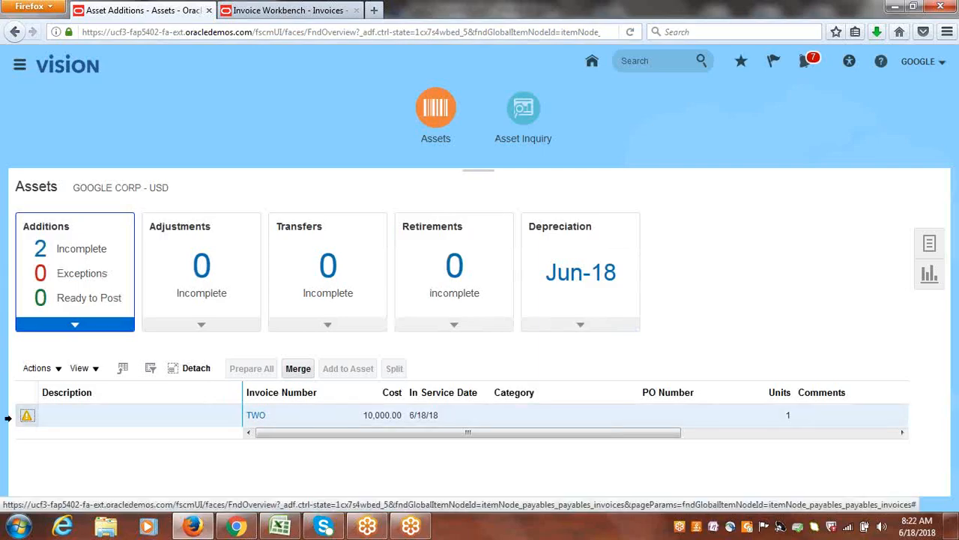
click(297, 370)
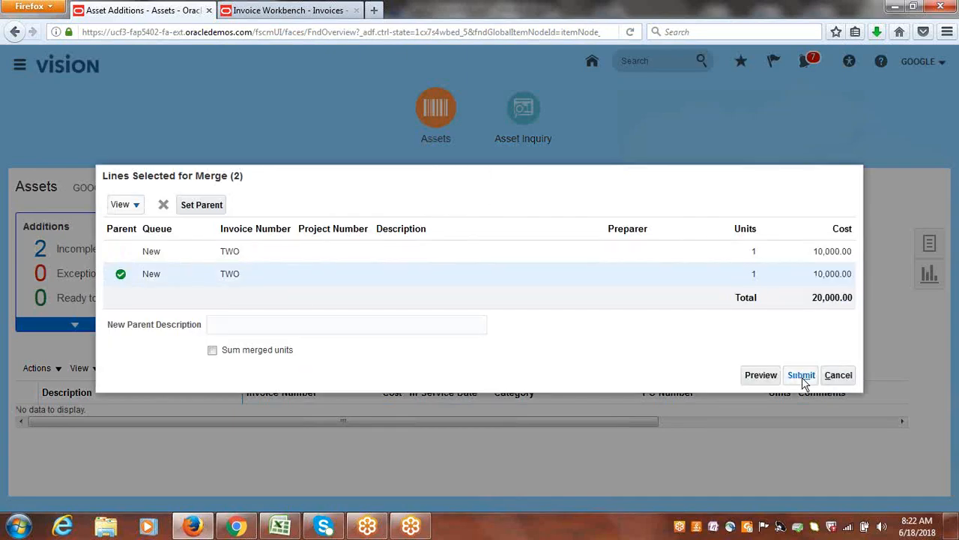
click(800, 376)
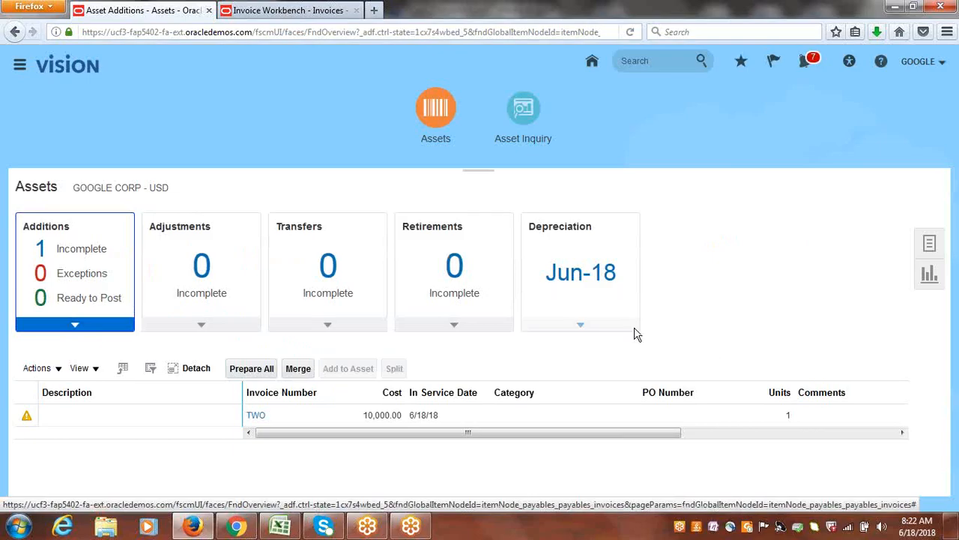
- Open the merged TWO addition from the incomplete additions for editing and select its parent source line
click(75, 255)
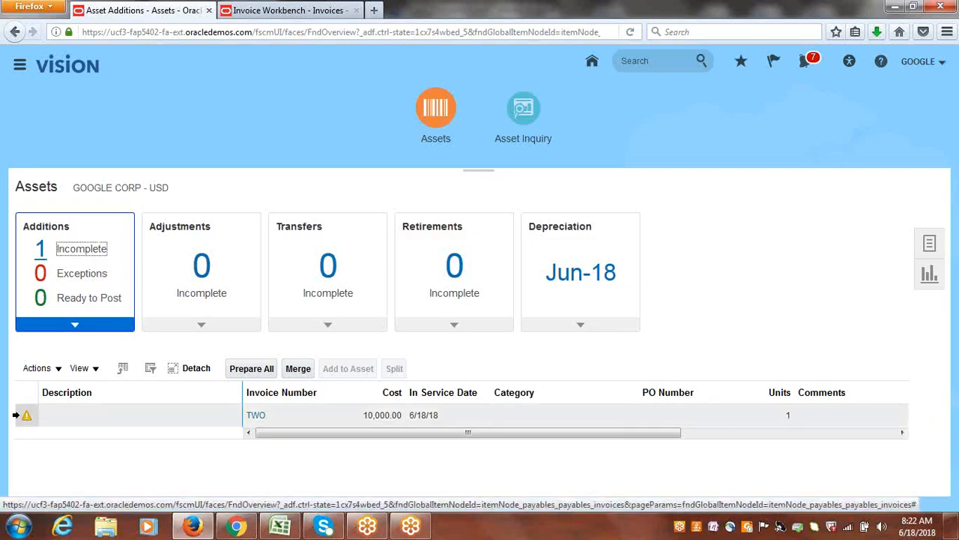
click(23, 415)
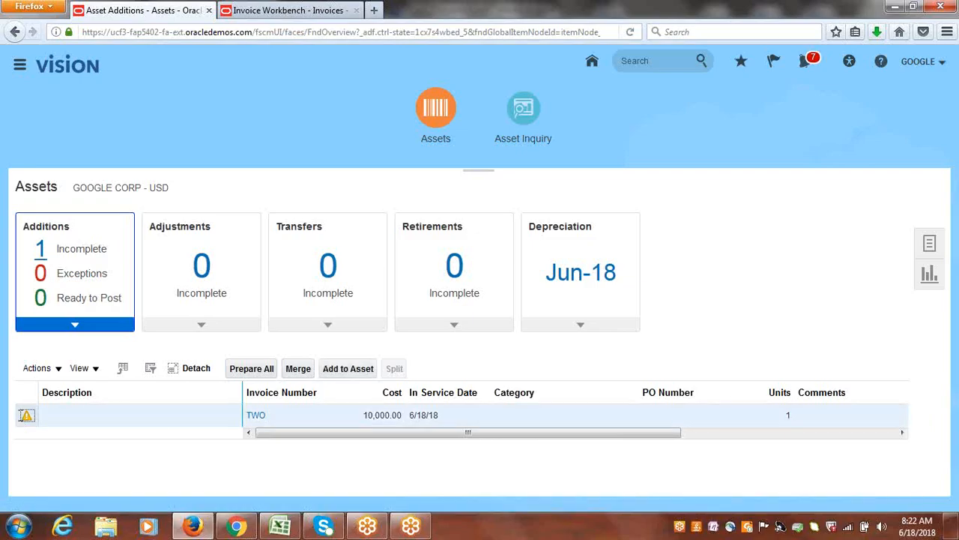
click(58, 368)
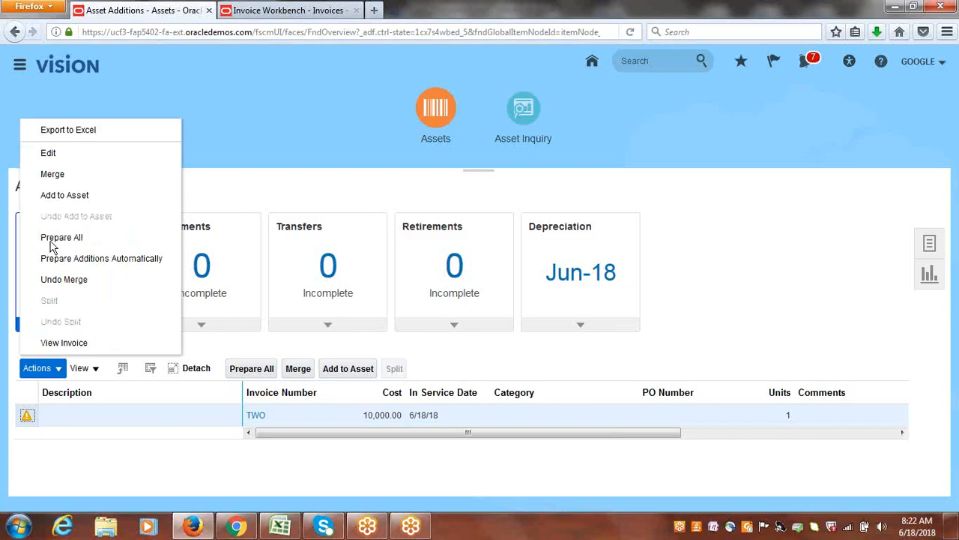
click(57, 152)
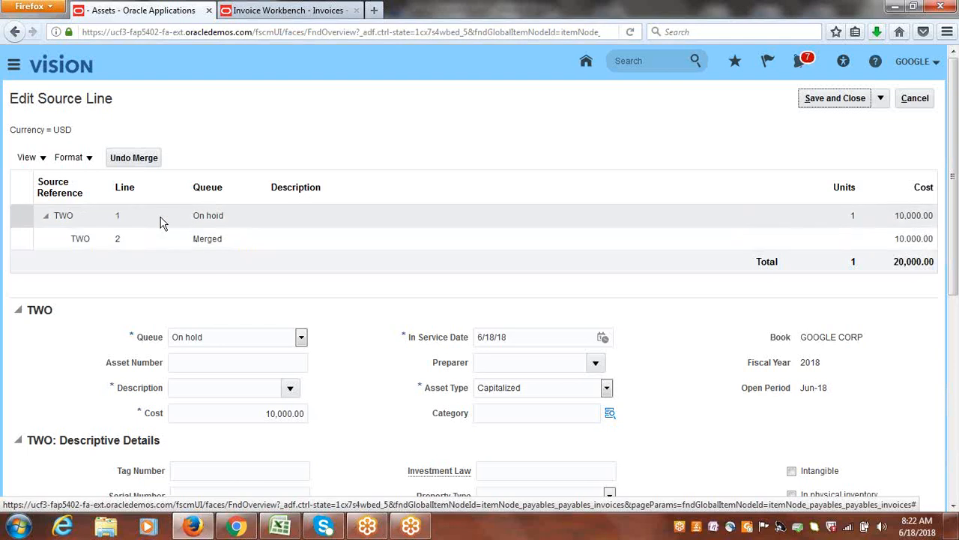
click(204, 215)
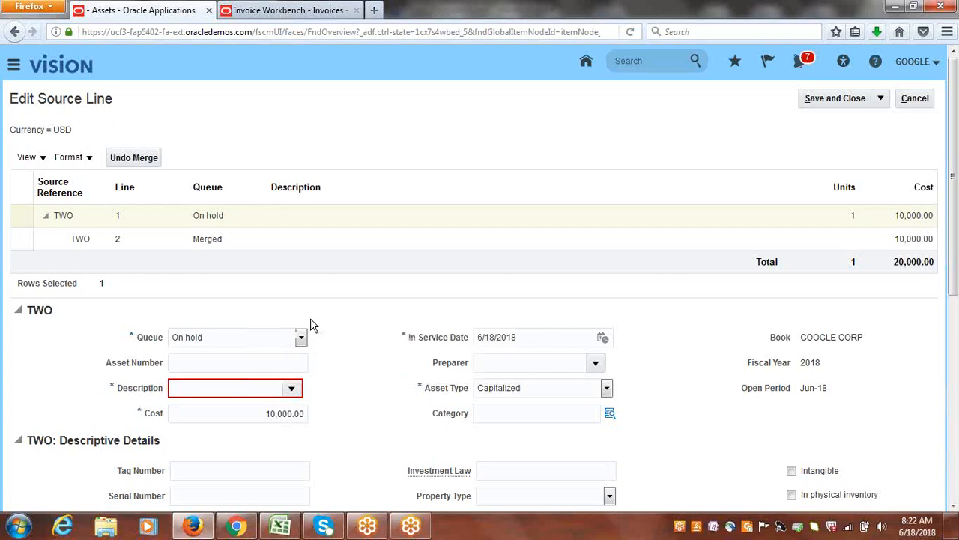
- Set the source line's queue to Post and its description to Building2
click(302, 339)
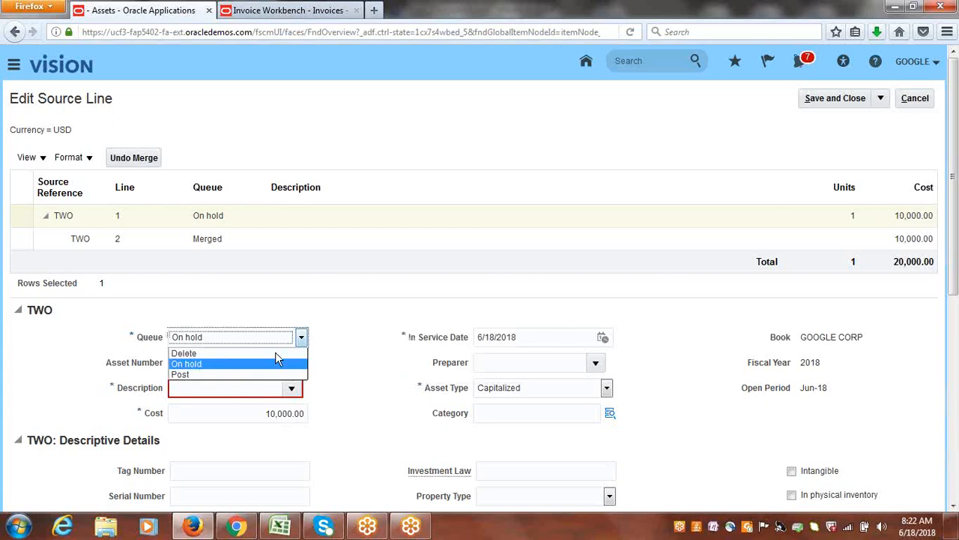
click(244, 374)
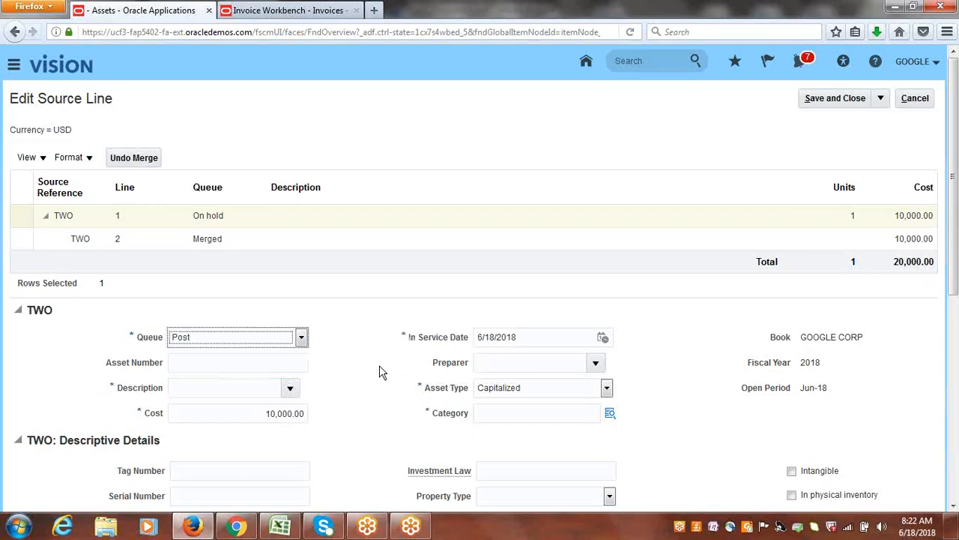
click(253, 388)
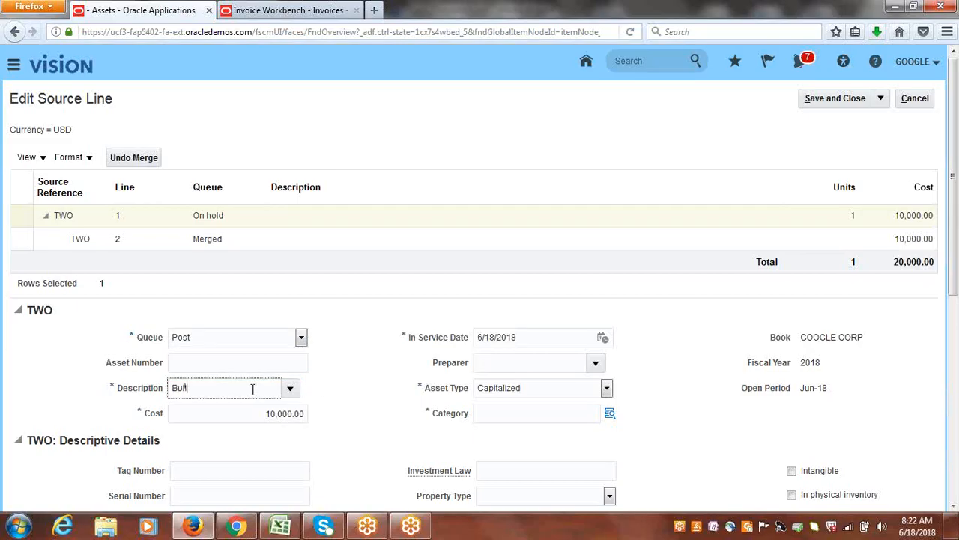
text(Building2)
key(Tab)
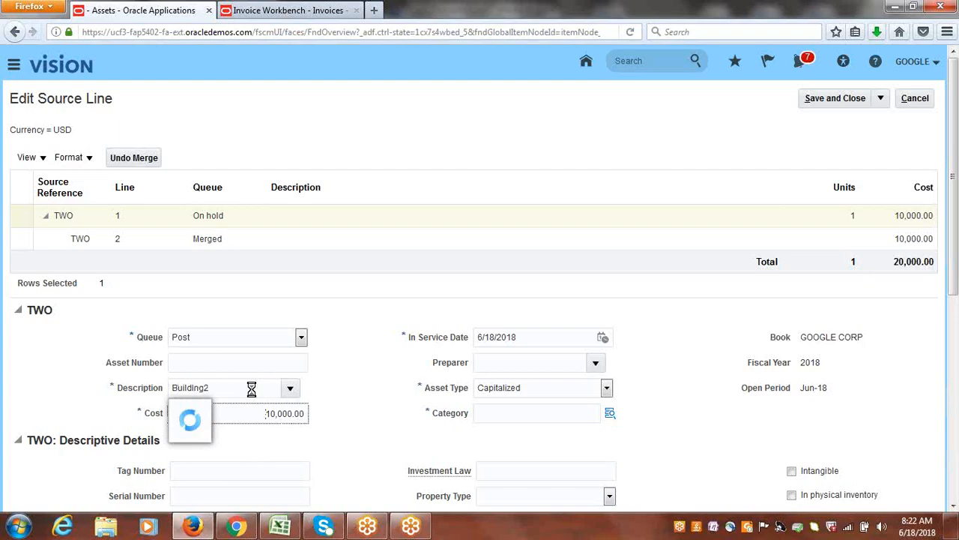
click(687, 354)
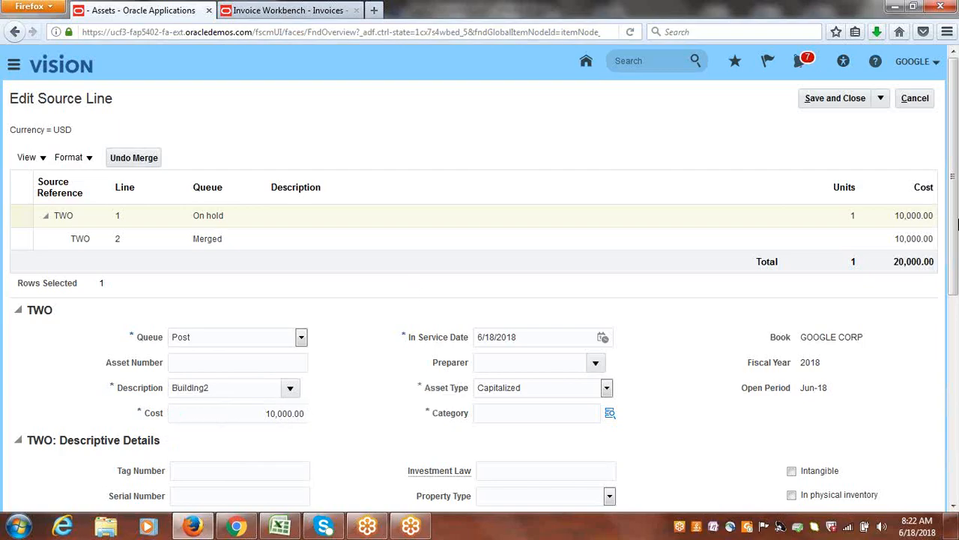
- Set the asset category to major category GOOGLE BUILDINGS and minor category GOOGLE OFFICE
drag(957, 220, 957, 293)
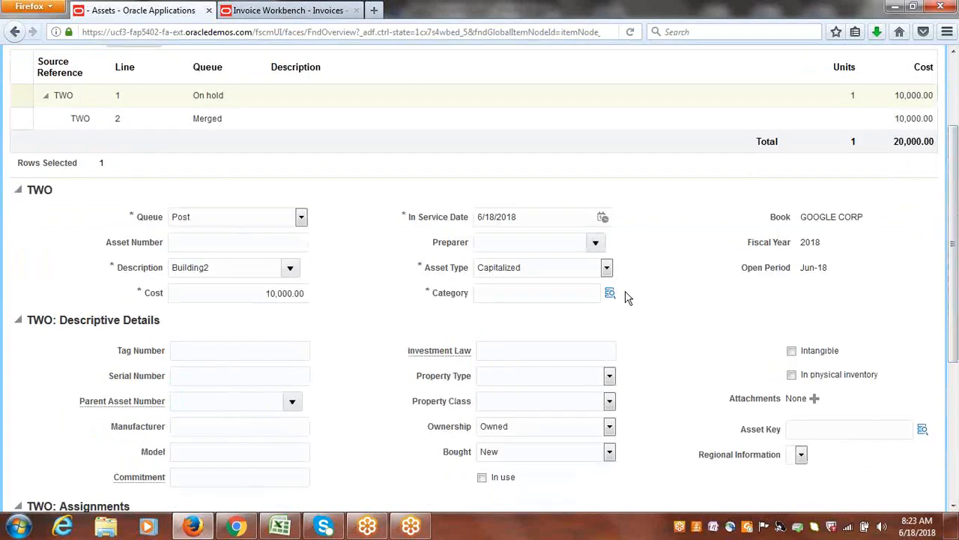
click(611, 294)
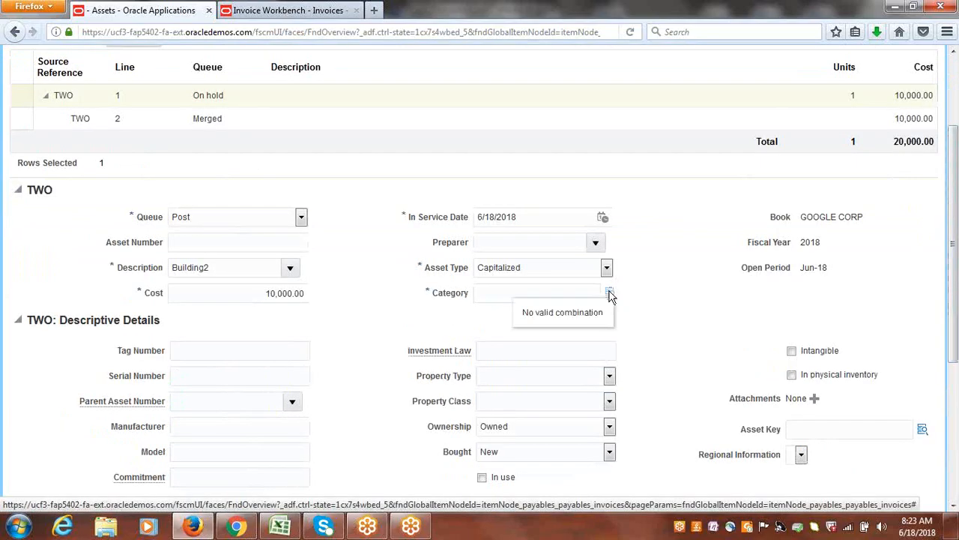
click(610, 295)
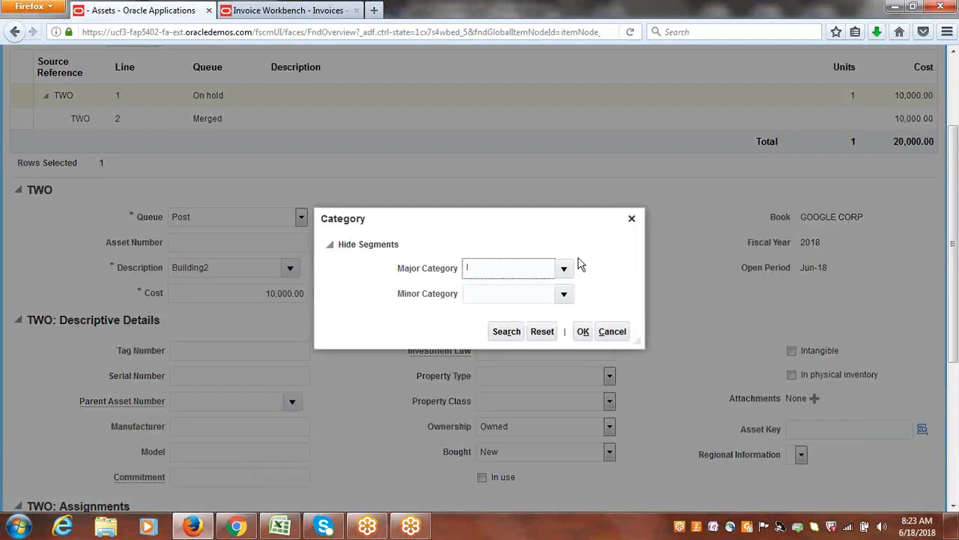
click(563, 269)
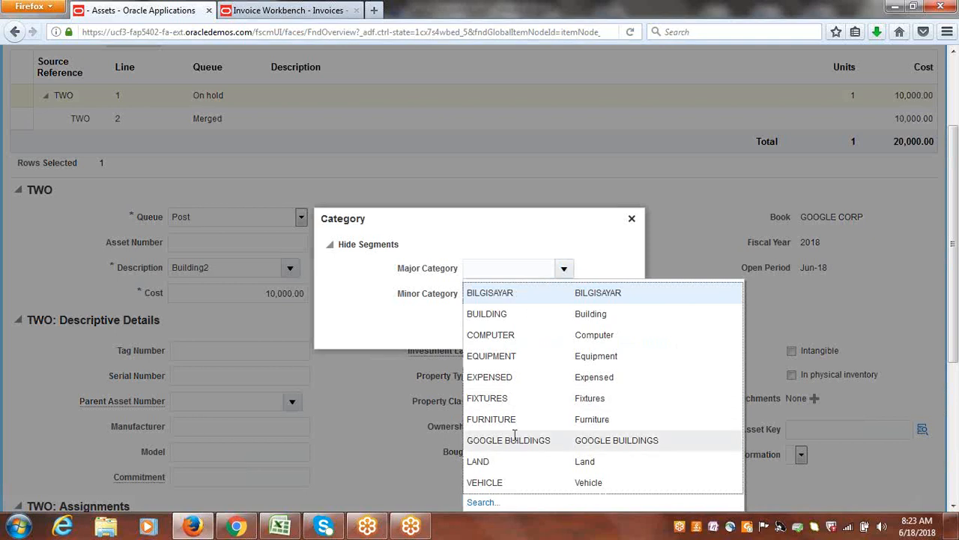
click(514, 437)
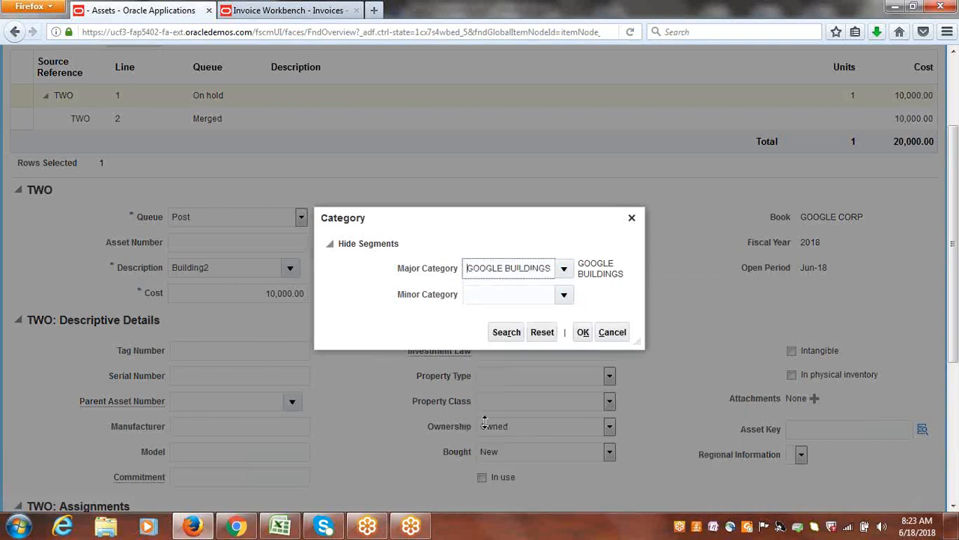
click(567, 295)
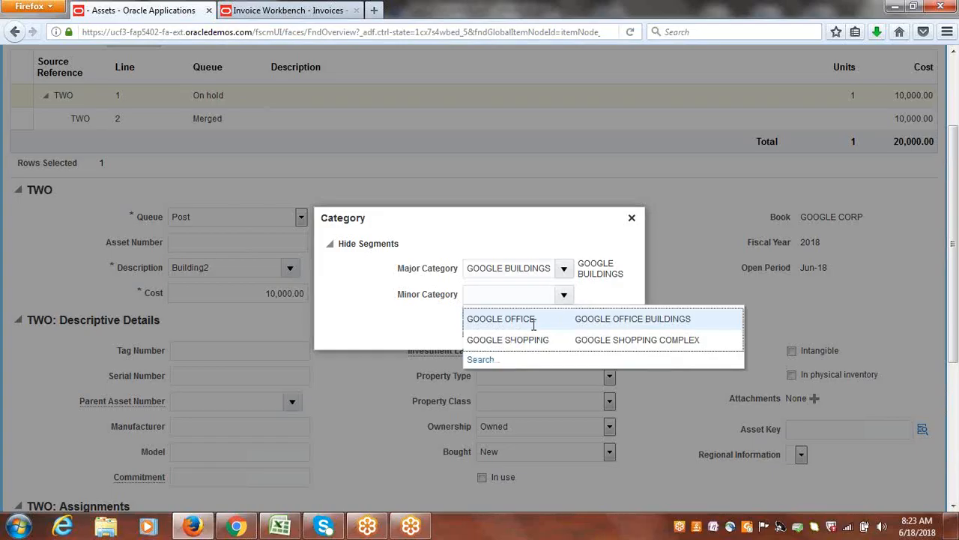
click(523, 319)
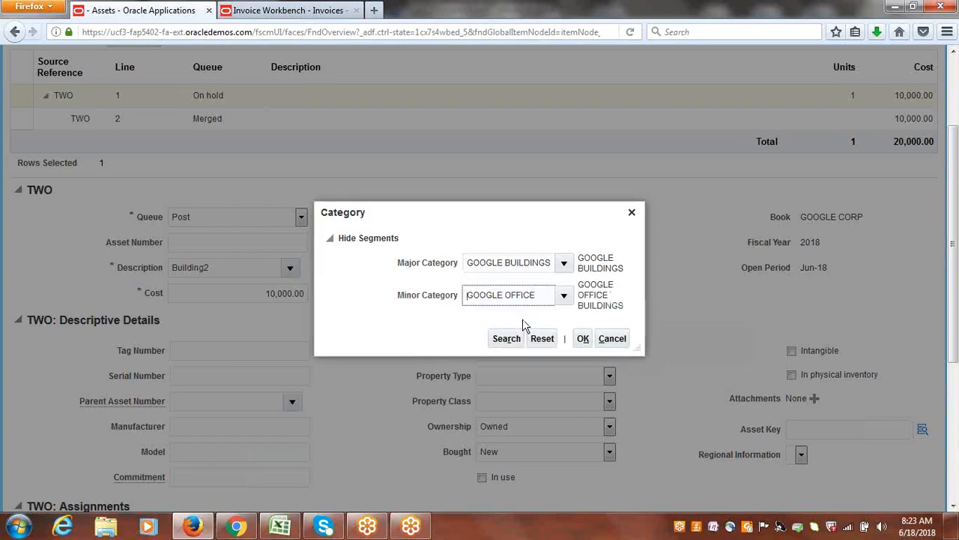
click(583, 338)
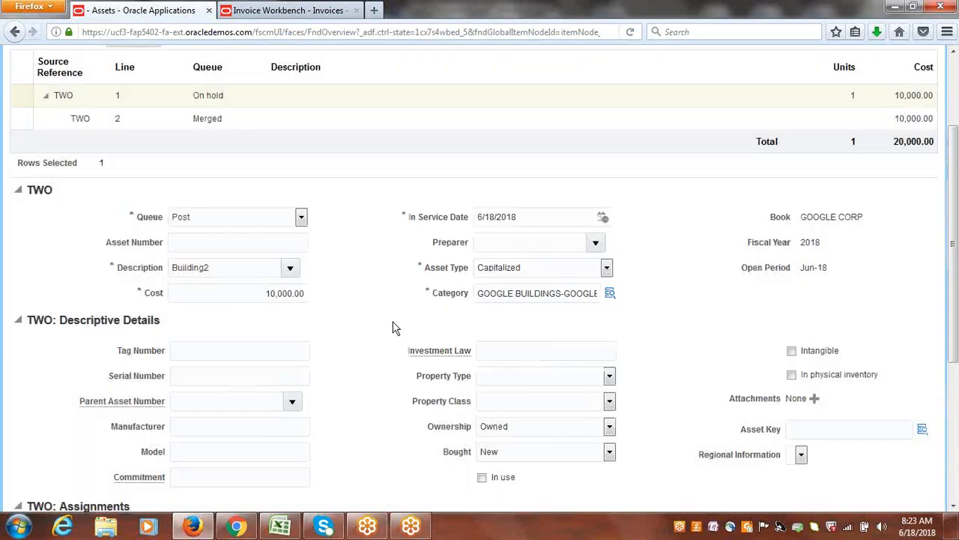
scroll(950, 338, down, 2)
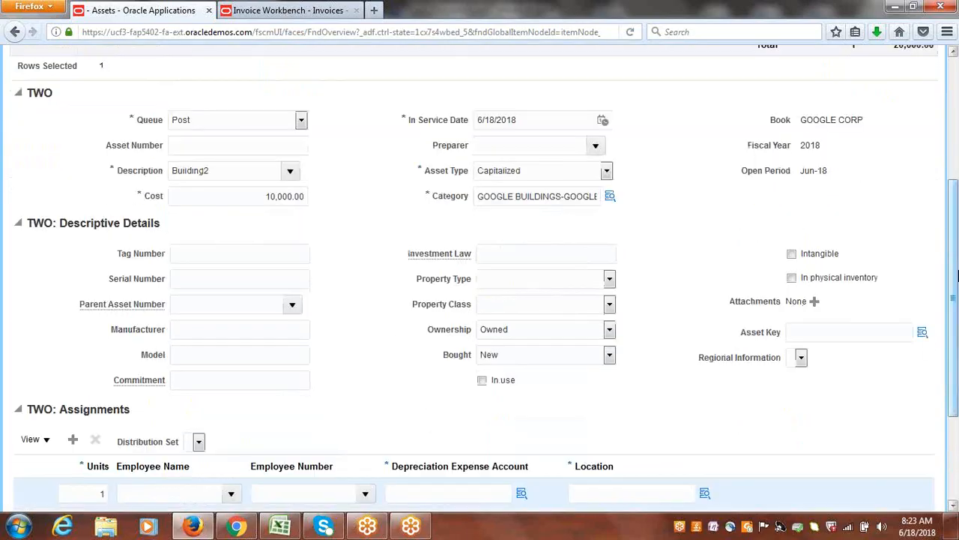
- Set the asset key of the source line to TECHNOLOGY
click(922, 332)
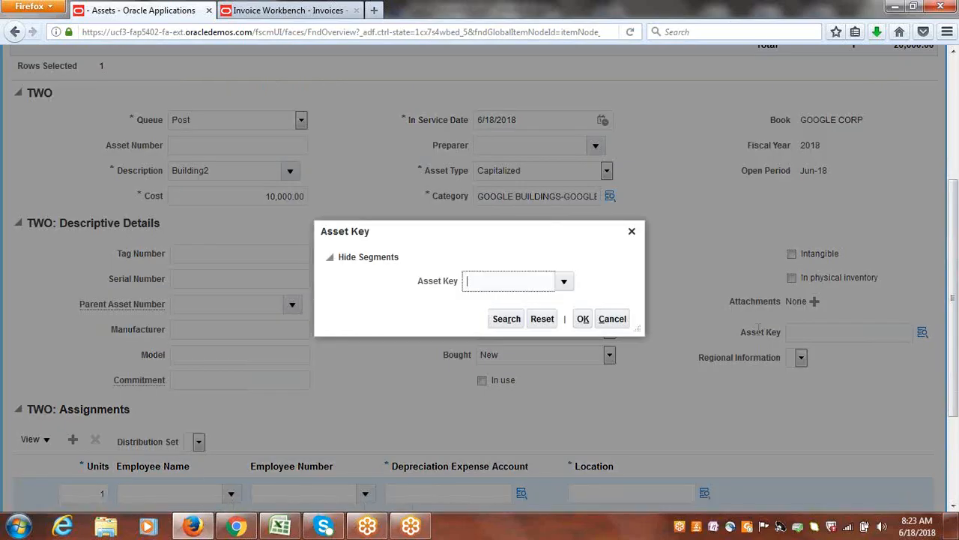
click(563, 281)
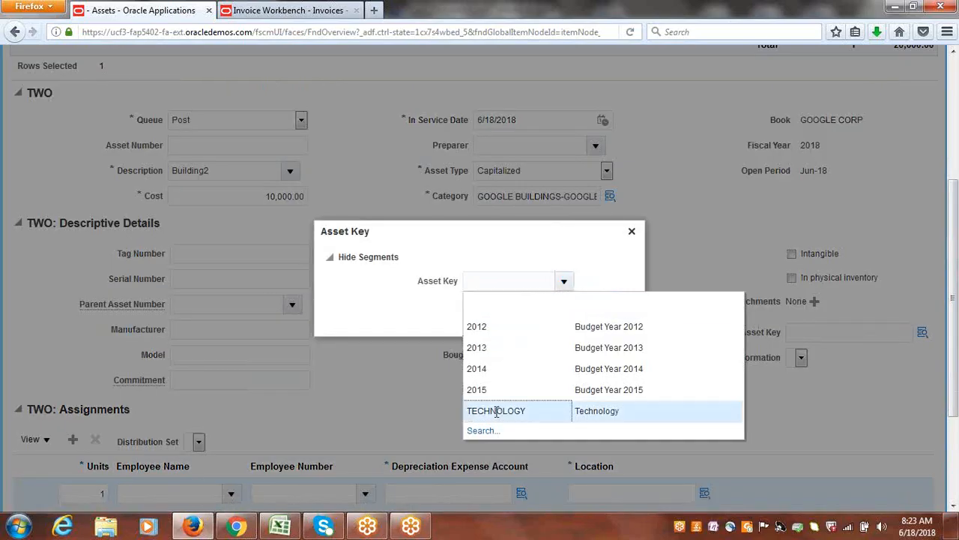
click(495, 411)
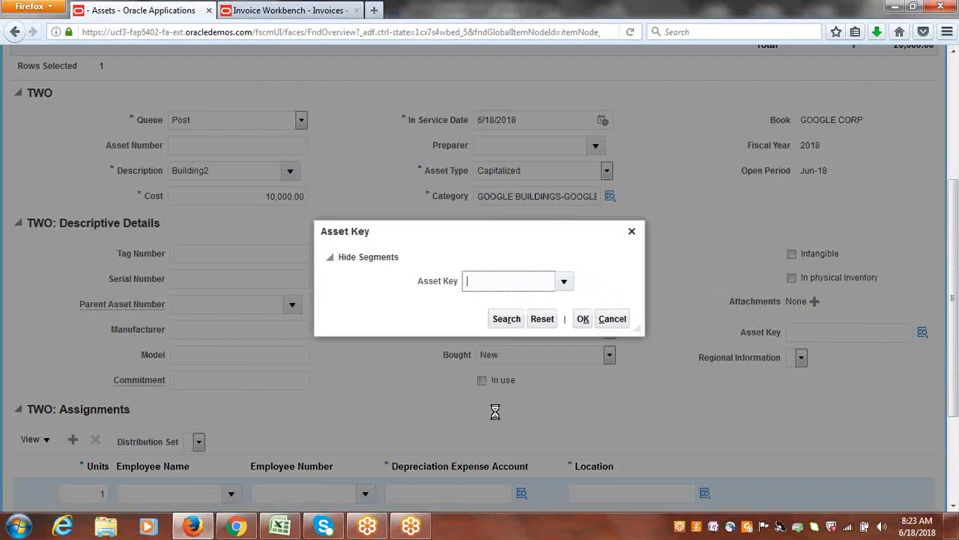
click(583, 320)
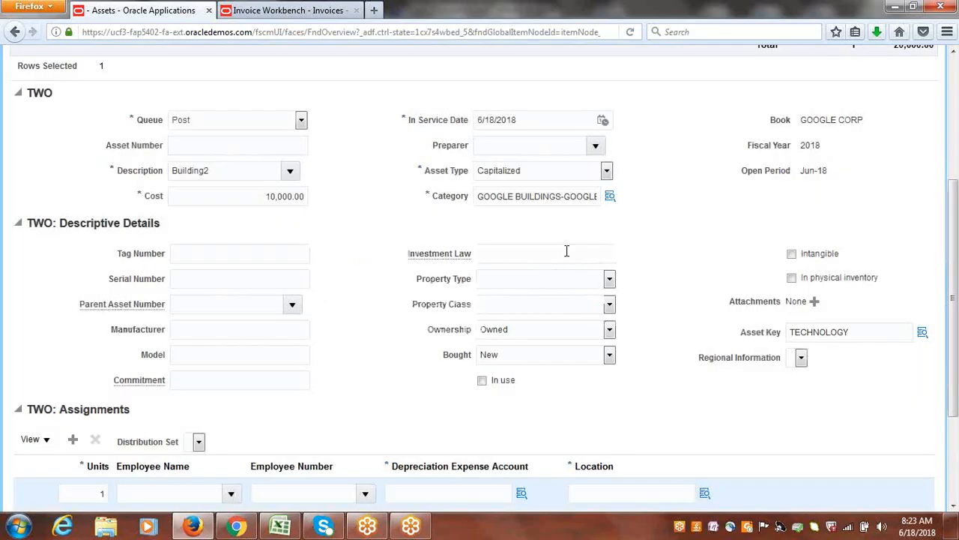
- In the assignment's depreciation expense account, set the company to 1000 Google Financial Services and the department to 1000 Finance
drag(956, 257, 957, 264)
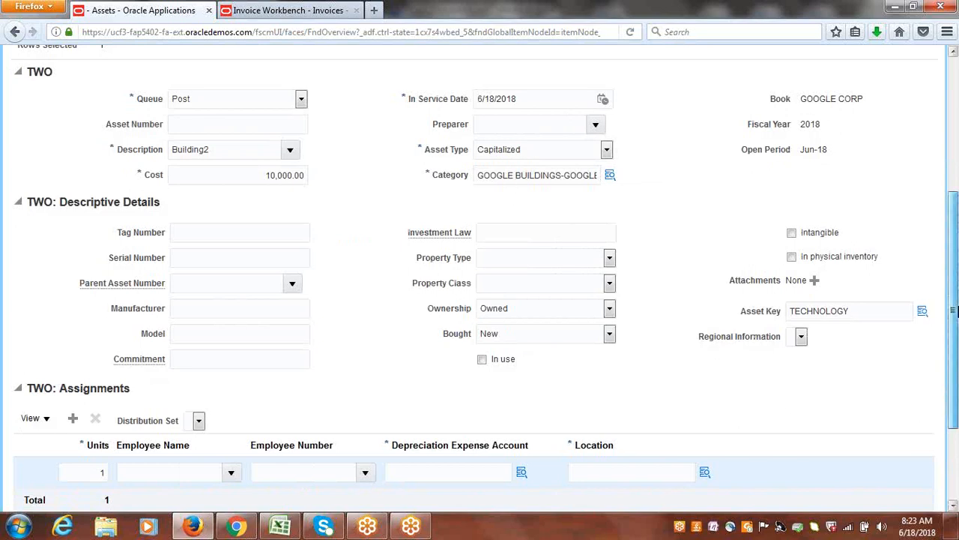
drag(956, 310, 957, 348)
click(434, 409)
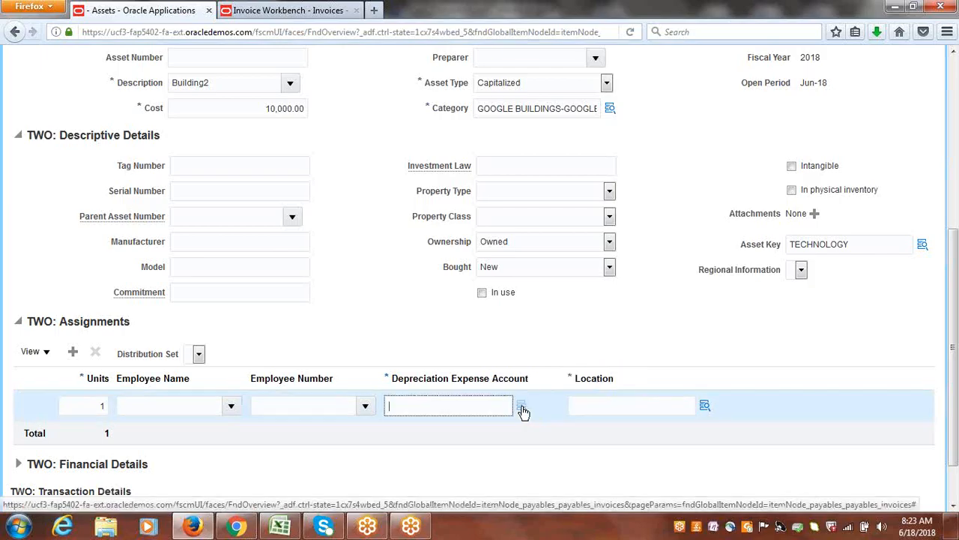
click(525, 319)
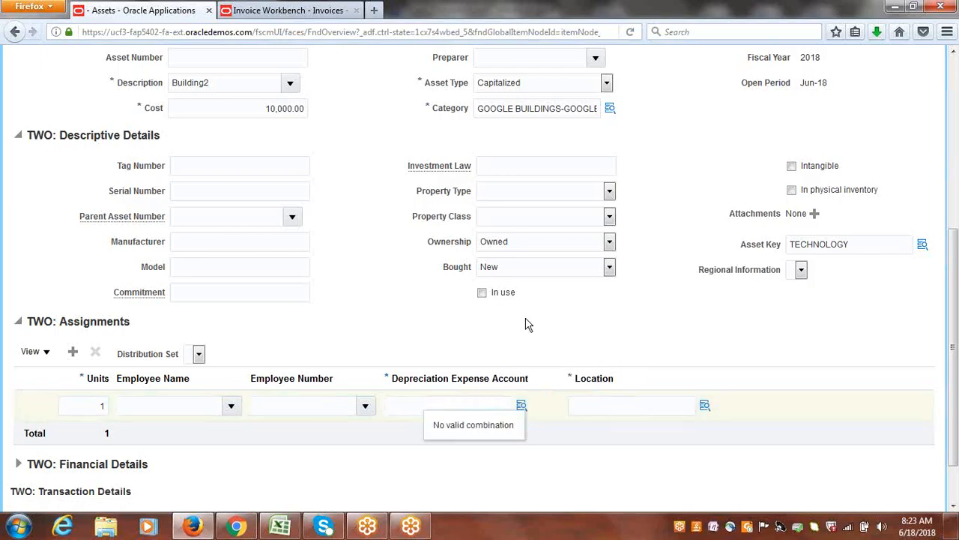
click(521, 407)
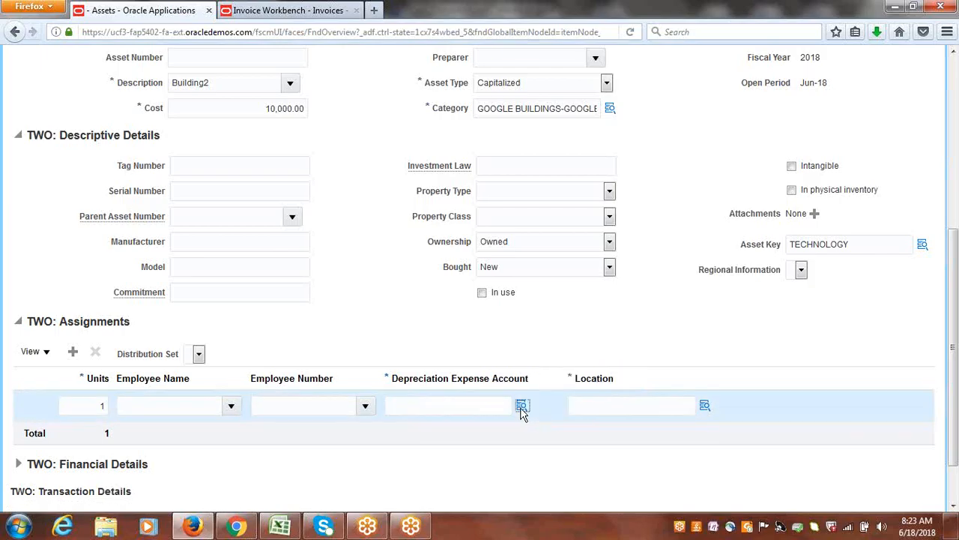
click(577, 334)
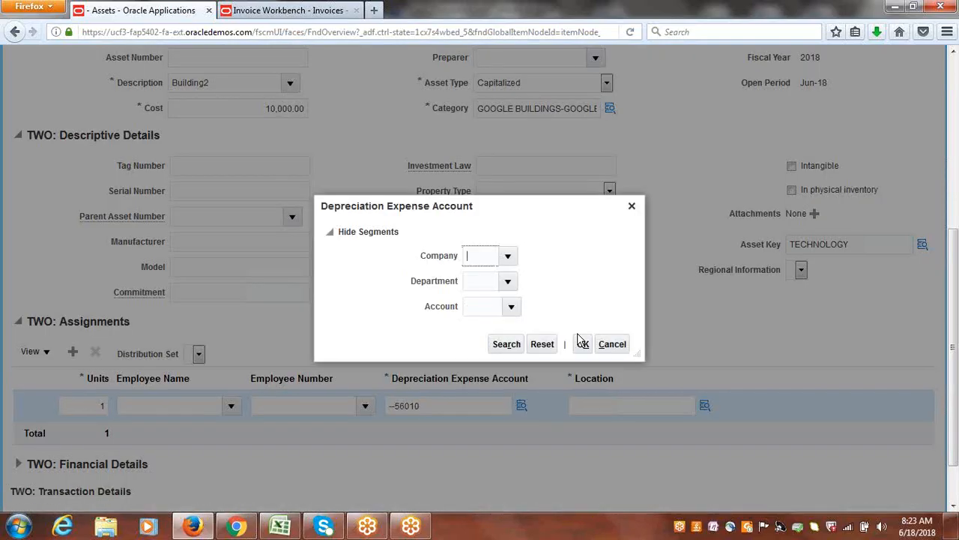
click(507, 255)
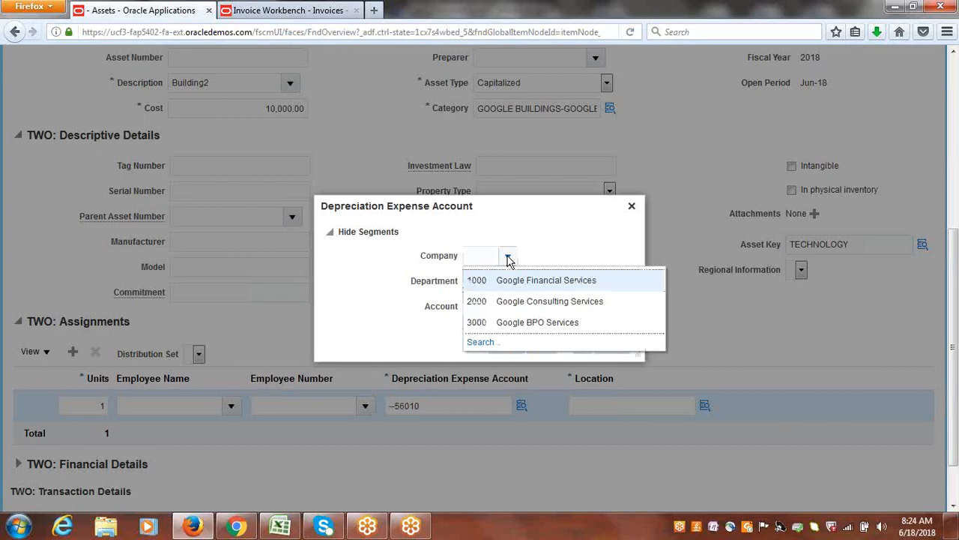
click(513, 279)
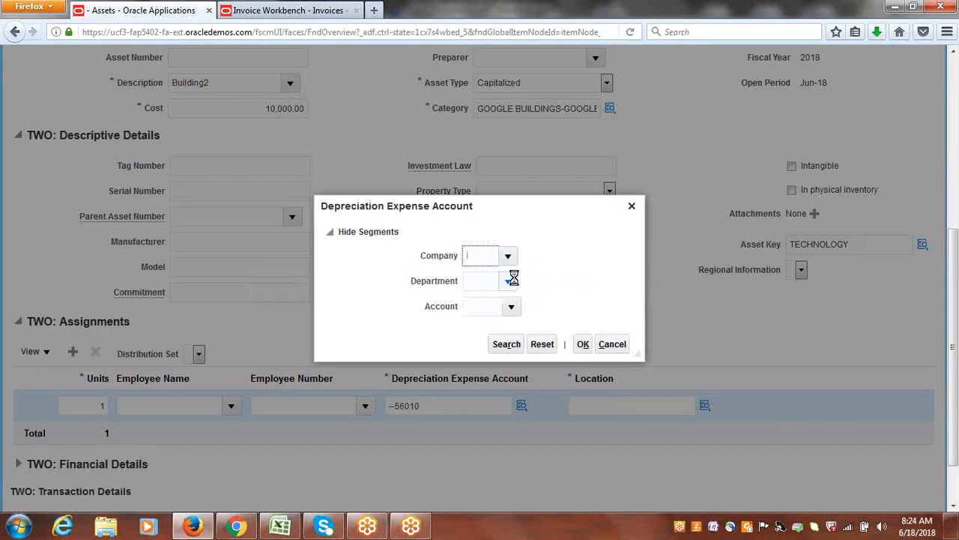
click(509, 282)
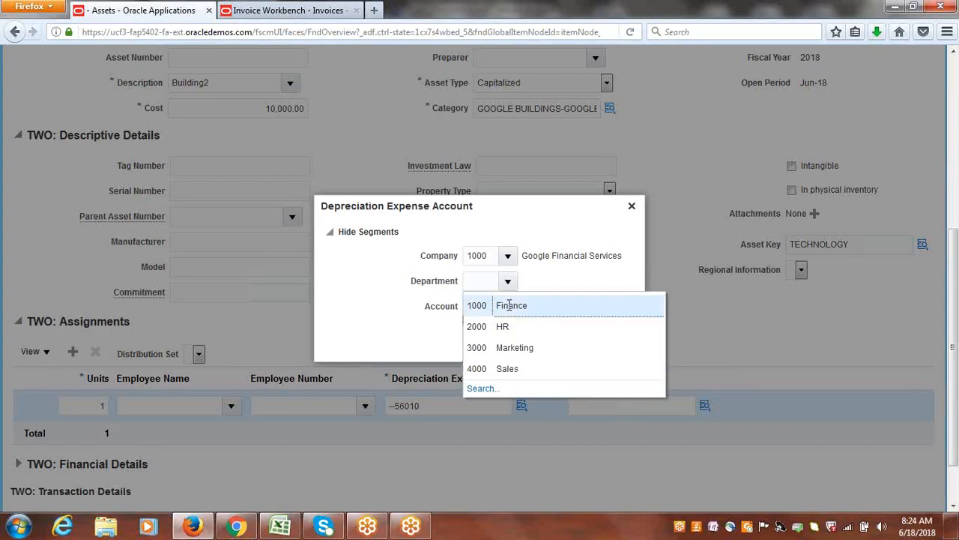
click(510, 305)
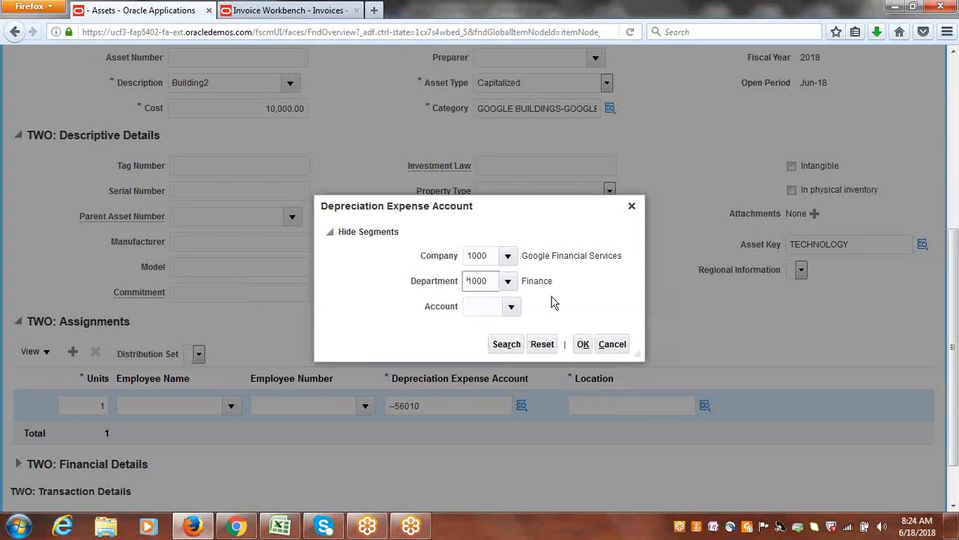
- Search the account segment values by the description Building, choose 56010 Buildings Depreciation, and accept the depreciation expense account
click(512, 309)
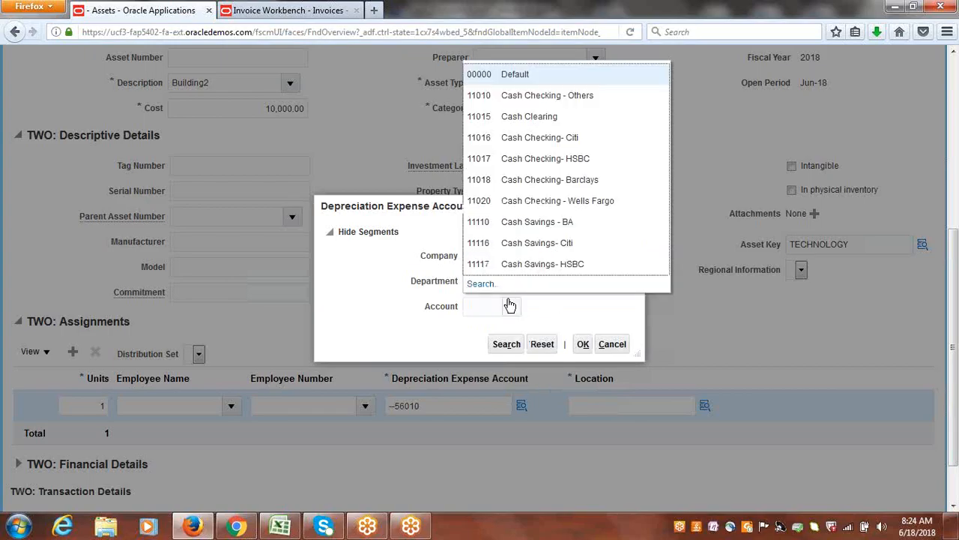
click(480, 284)
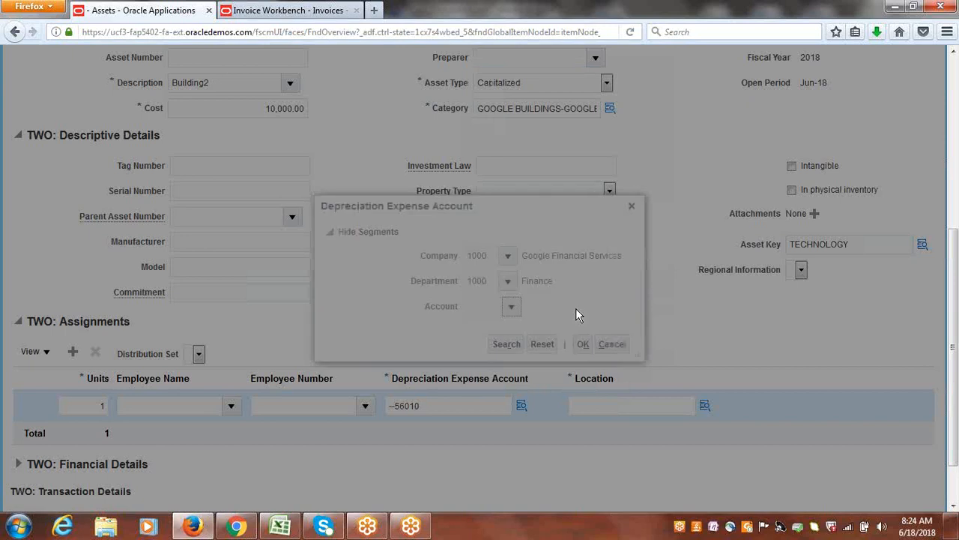
click(504, 273)
text(E)
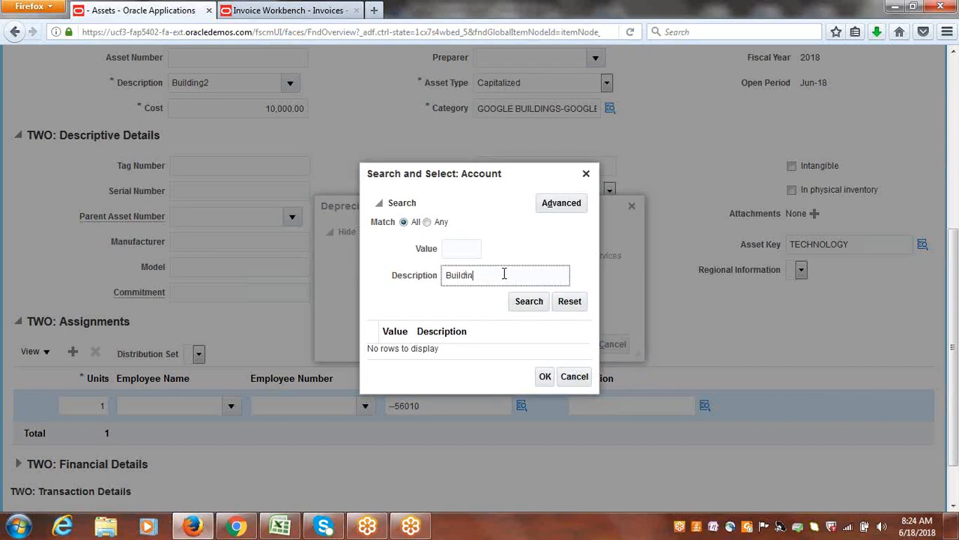
click(530, 302)
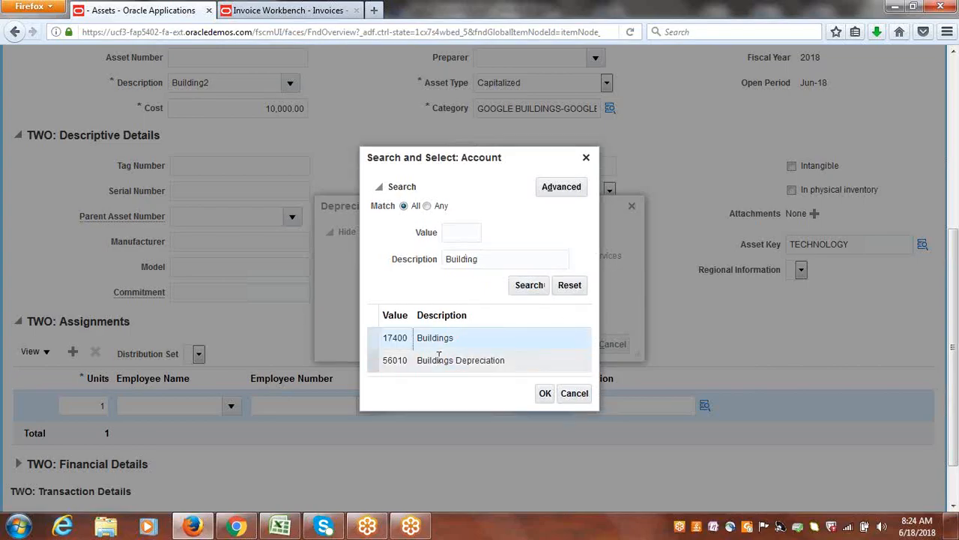
click(440, 362)
click(547, 396)
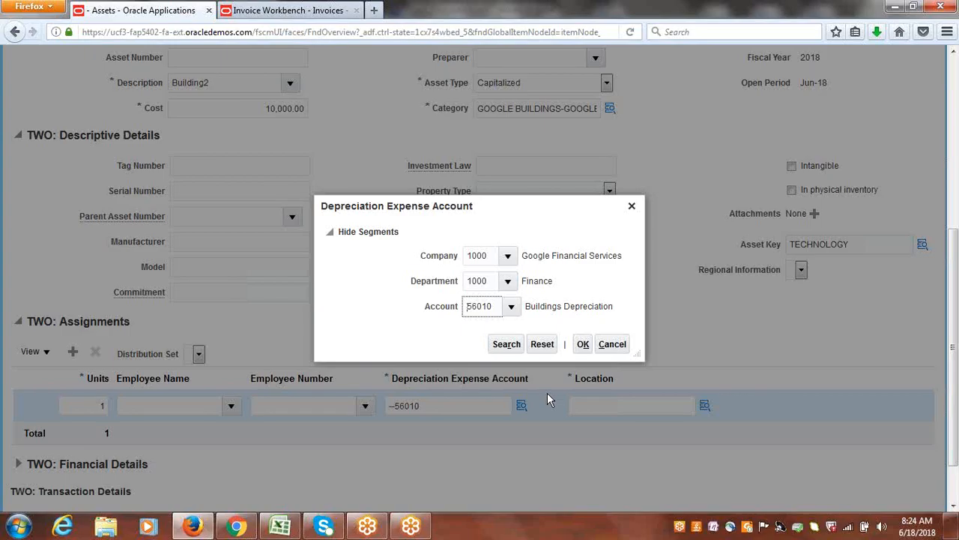
click(584, 344)
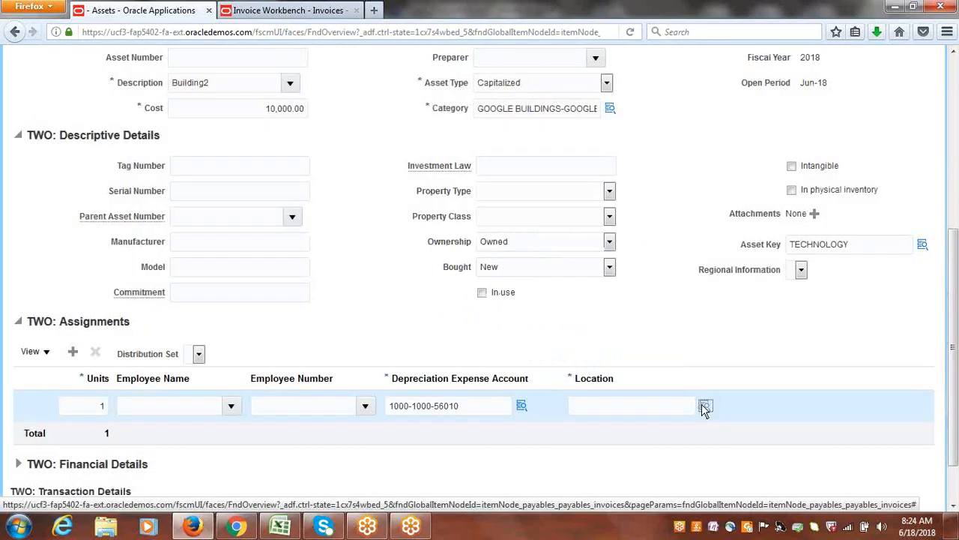
- Start the assignment's location with country USA and state/county BW
click(705, 407)
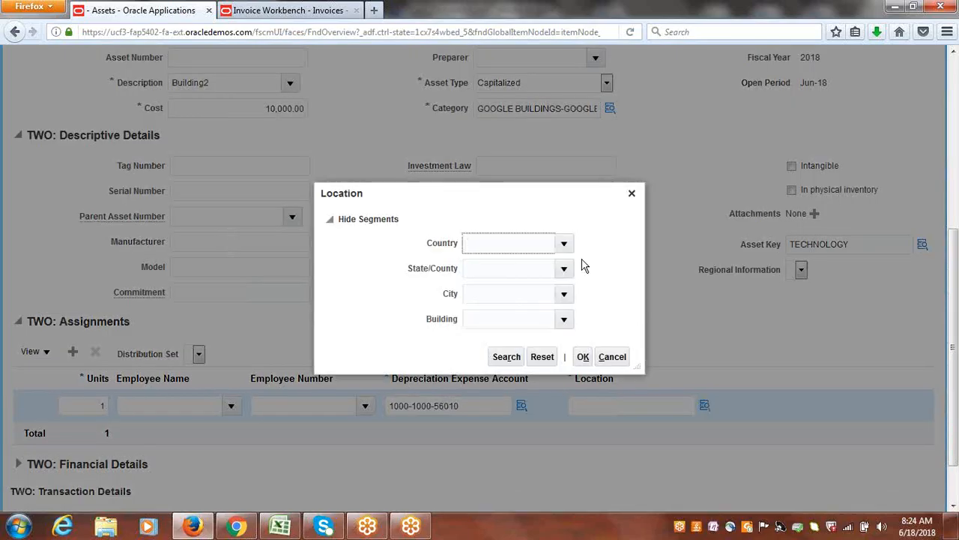
click(564, 242)
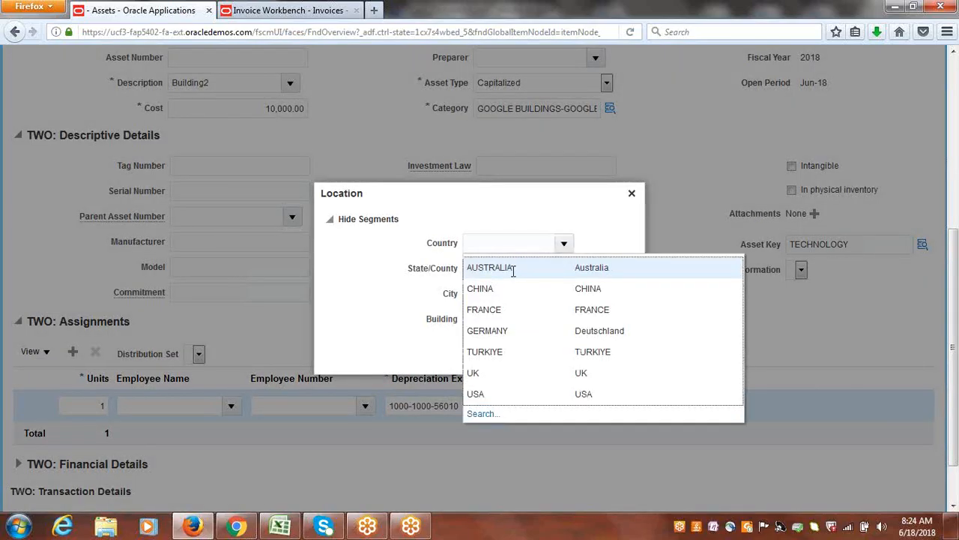
click(496, 392)
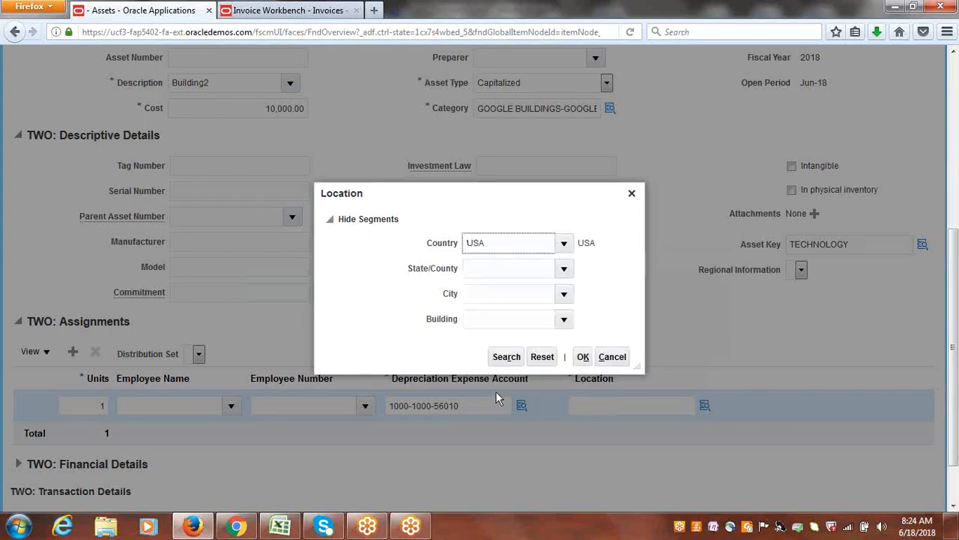
click(566, 267)
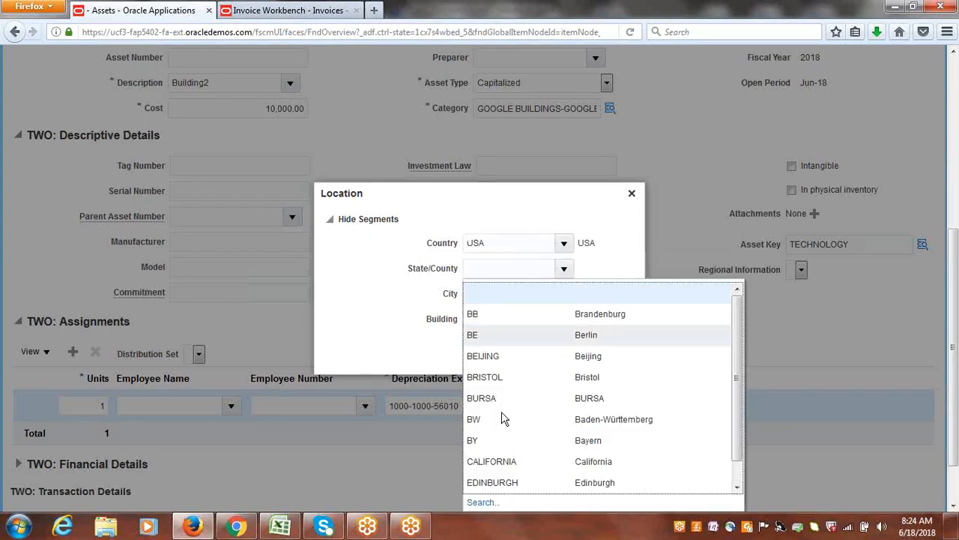
click(502, 416)
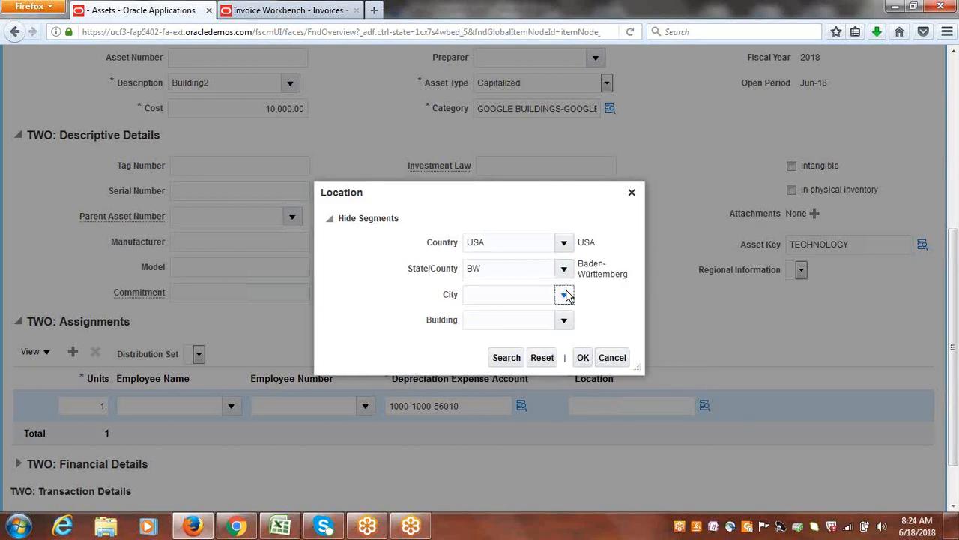
- Complete the location with city BREMEN and building 1, and accept the combination
click(566, 293)
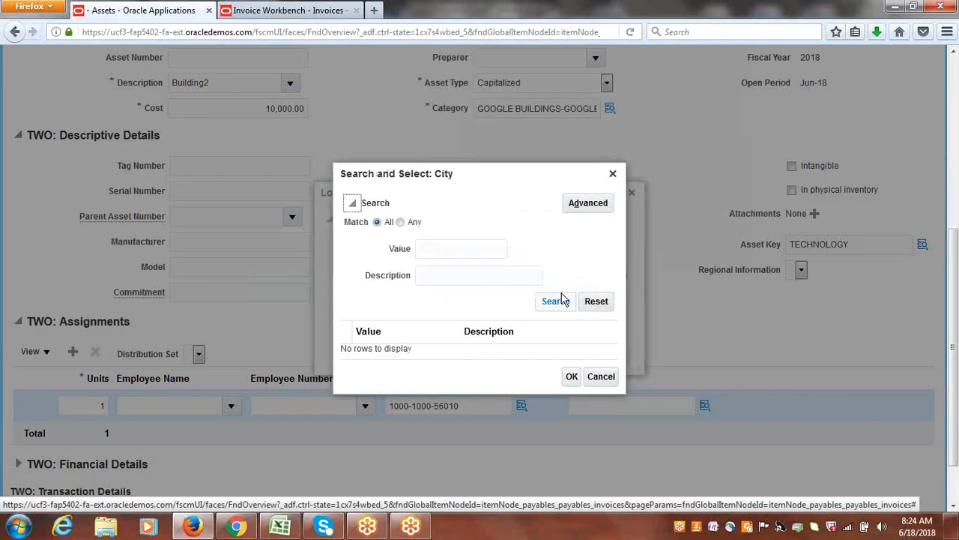
click(612, 173)
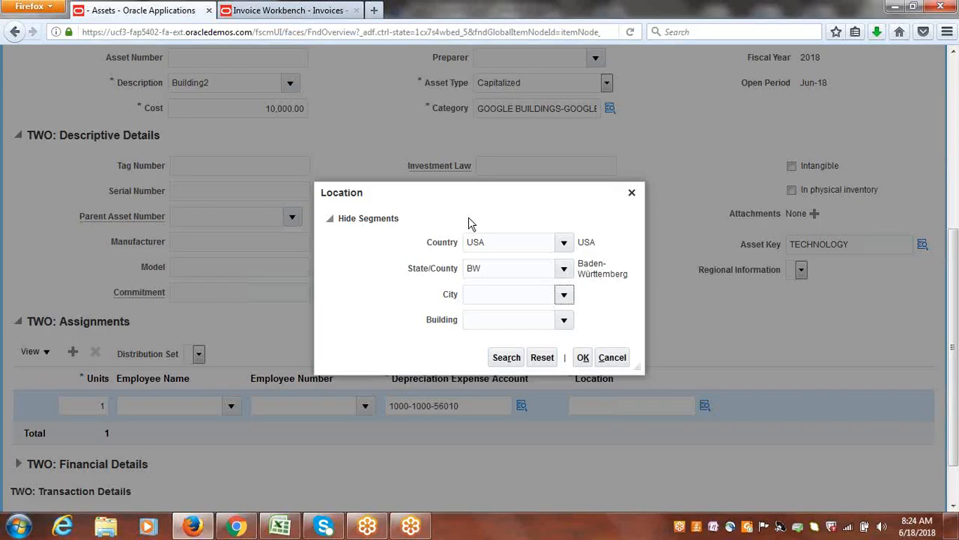
click(563, 296)
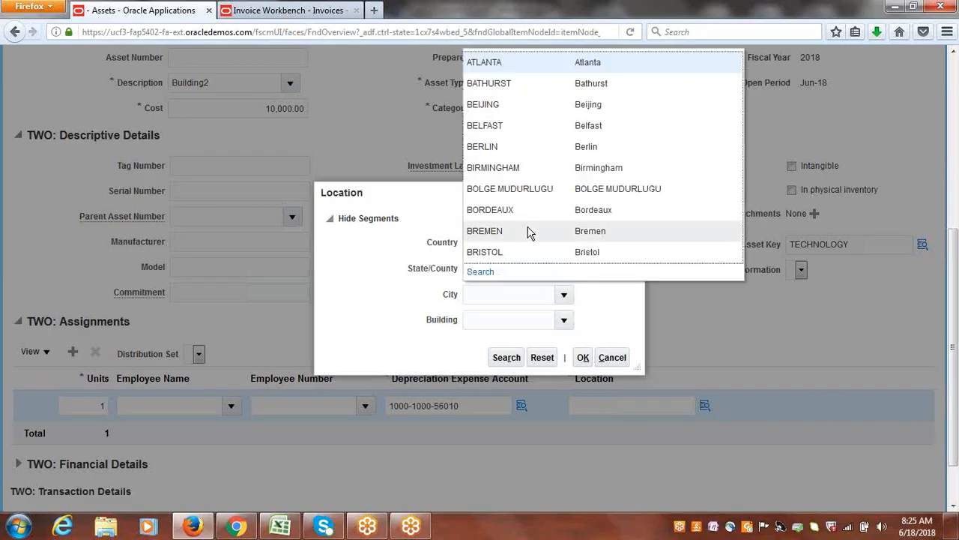
click(528, 233)
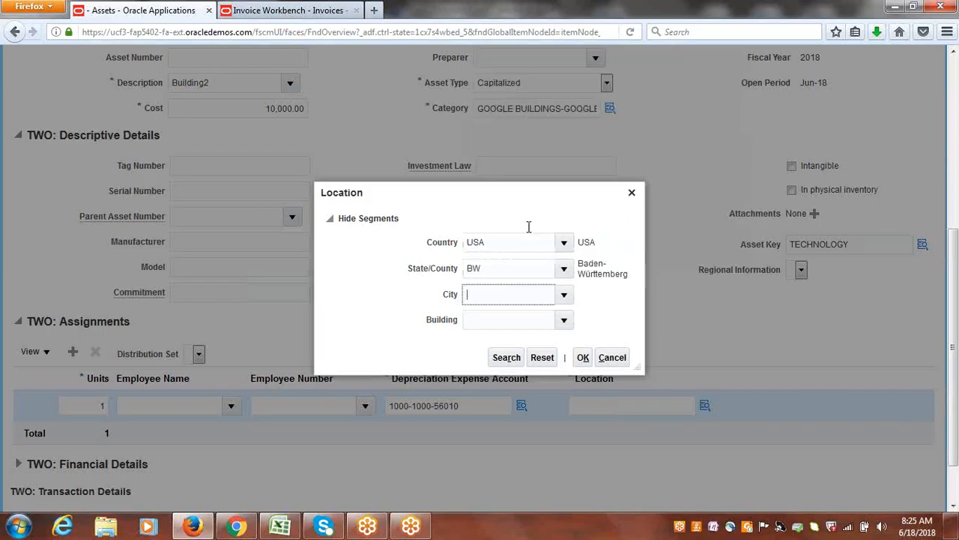
click(564, 320)
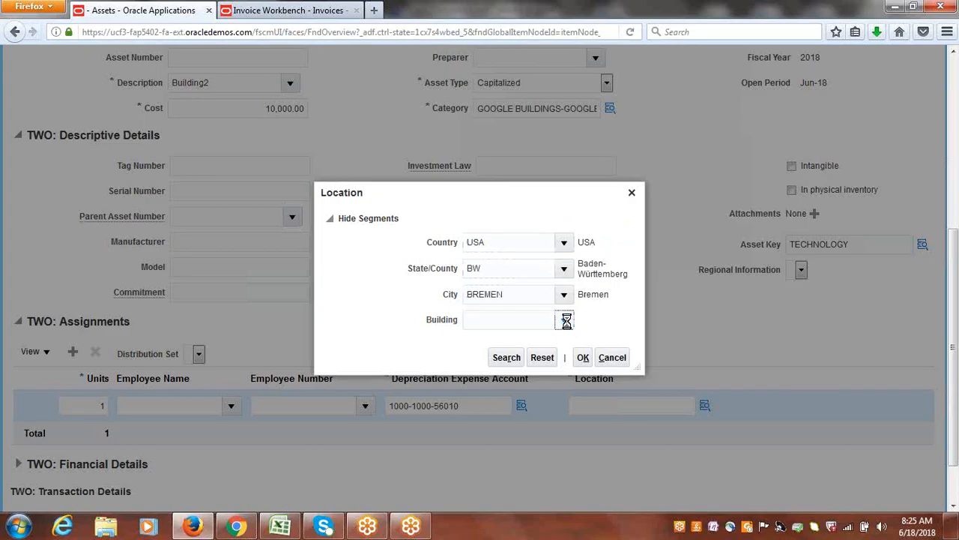
click(498, 372)
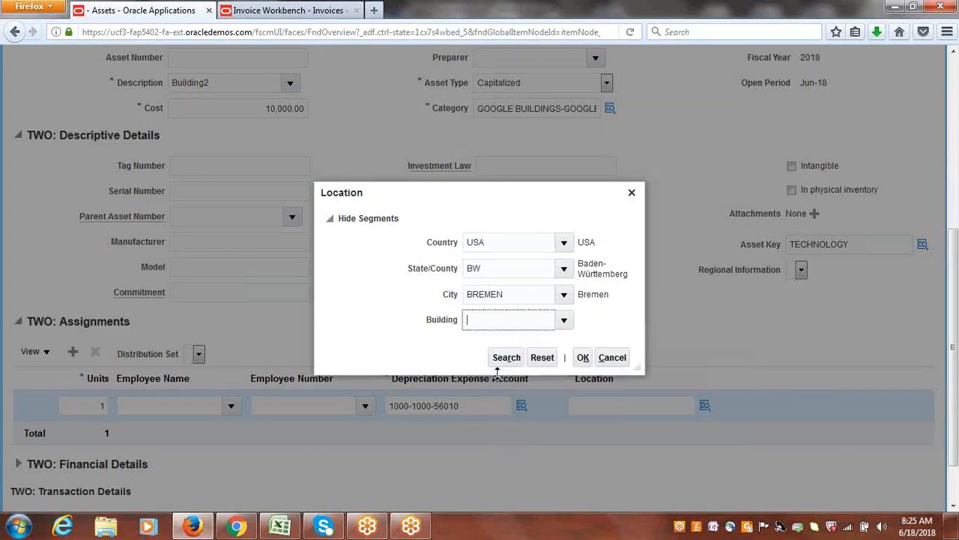
click(583, 358)
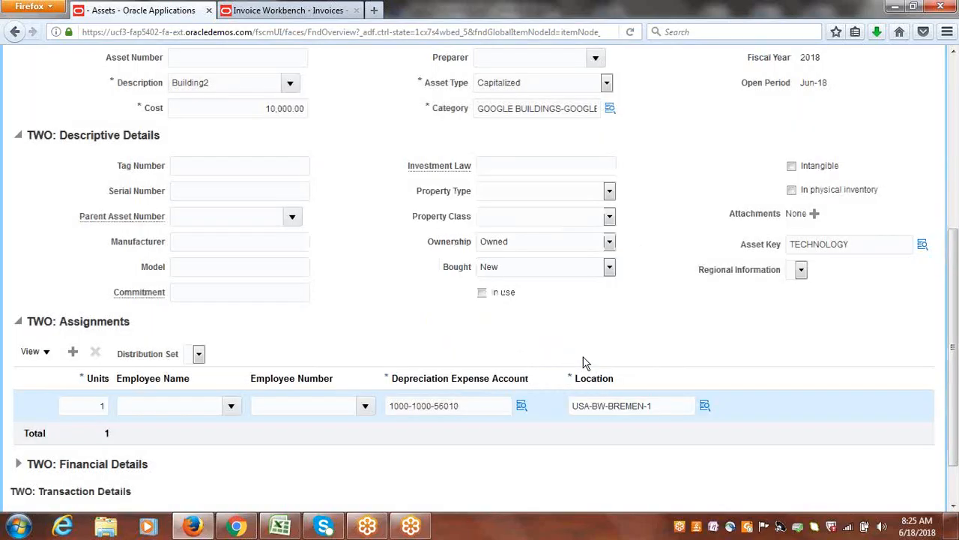
- Save and close the source line, and select Building2 among the additions ready to post
drag(956, 341, 956, 124)
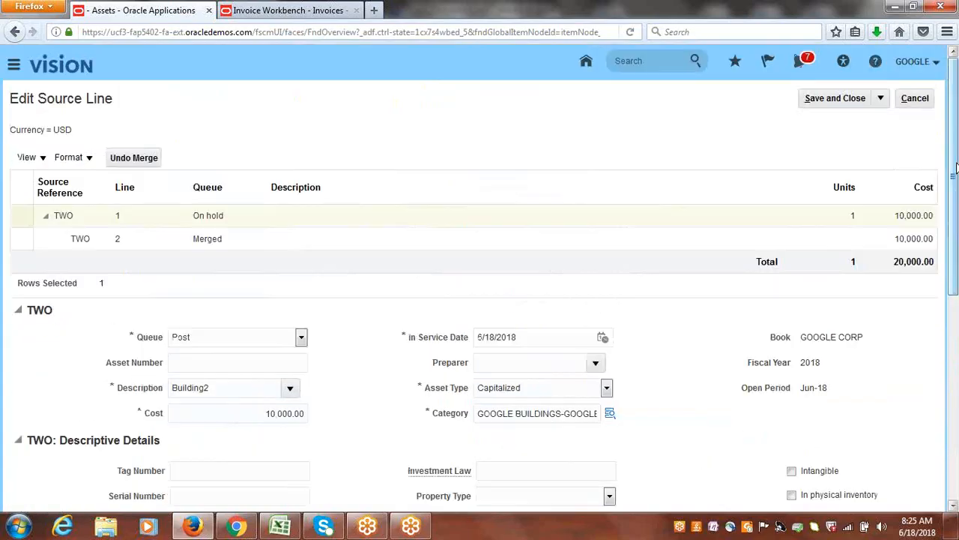
click(816, 100)
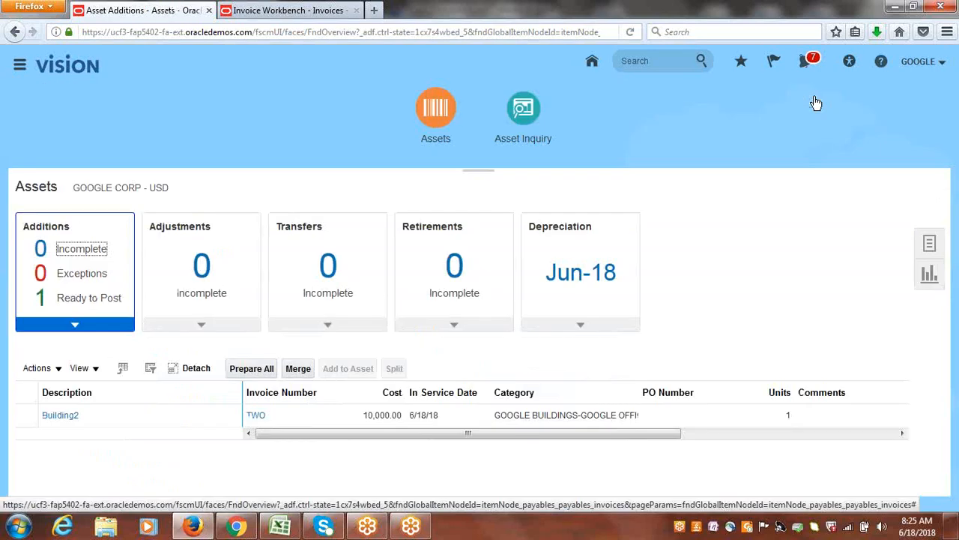
click(80, 300)
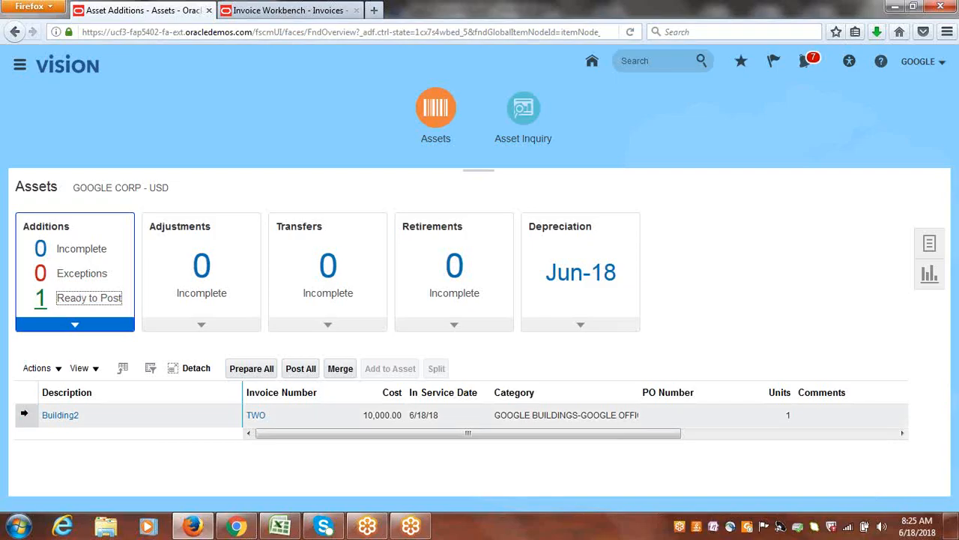
click(24, 414)
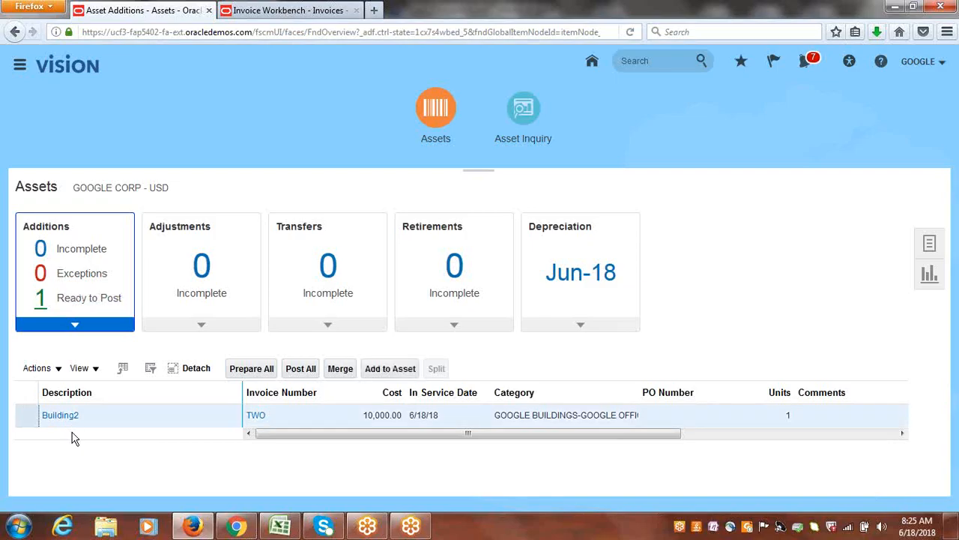
- Post all additions that are ready to post, and acknowledge the submission
click(301, 369)
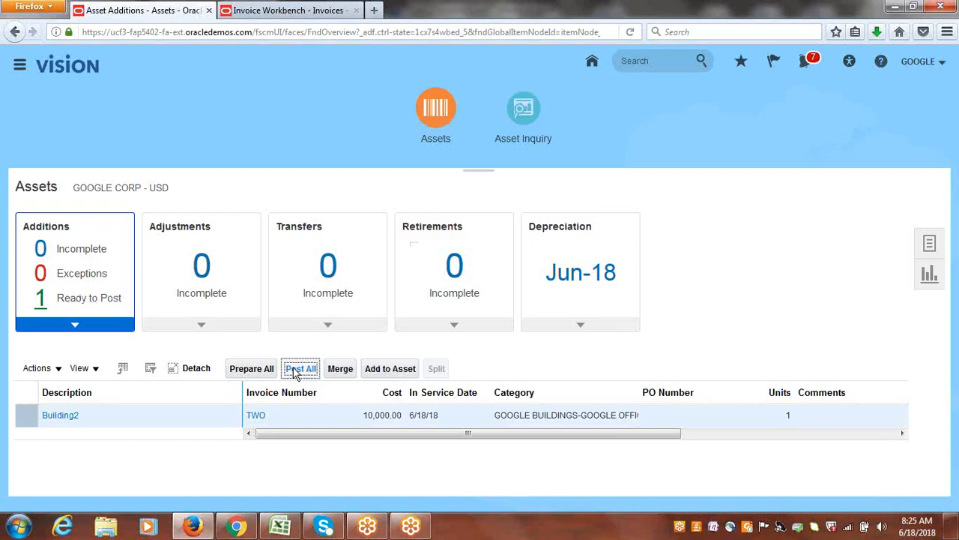
click(531, 299)
- Search Asset Inquiry for all assets in book GOOGLE CORP, and examine the two Building2 rows with their book details
click(529, 120)
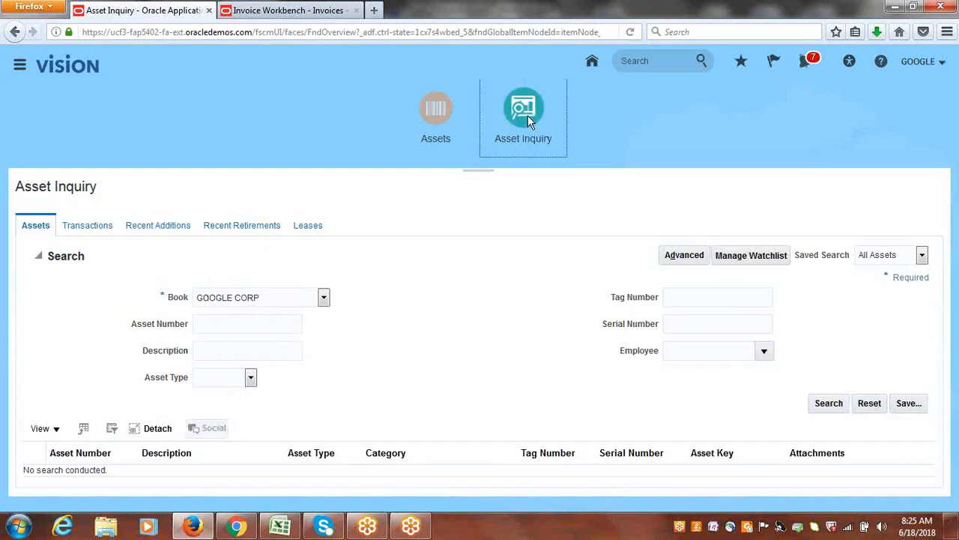
click(835, 409)
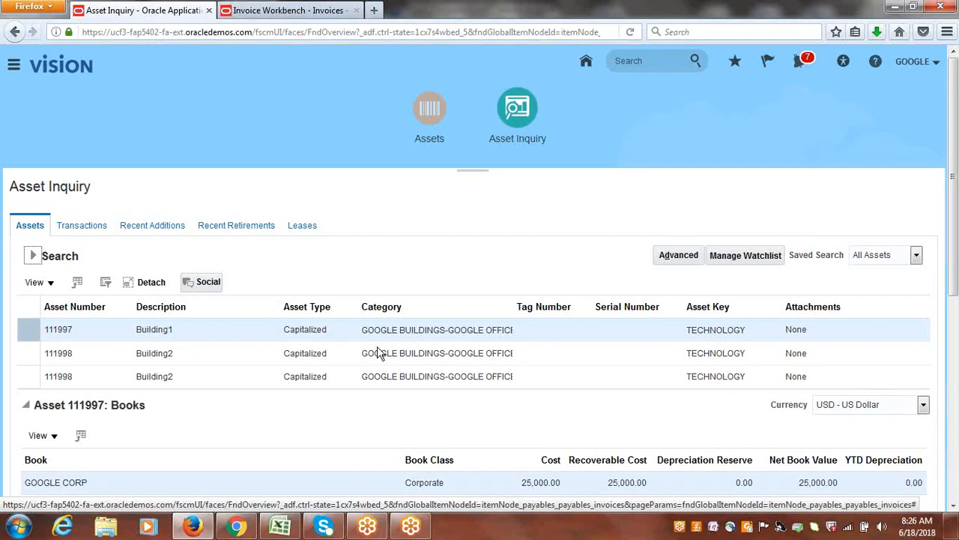
click(177, 352)
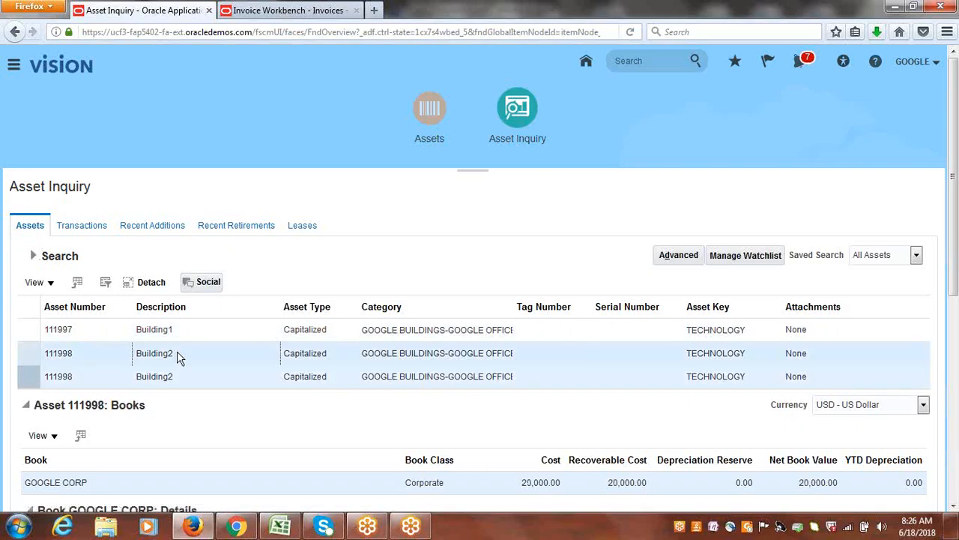
click(173, 379)
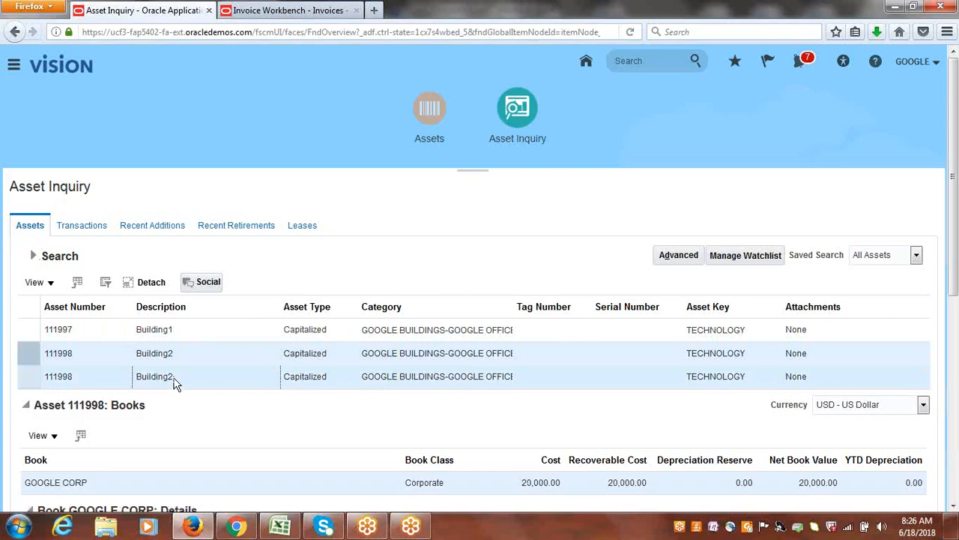
drag(955, 243, 956, 313)
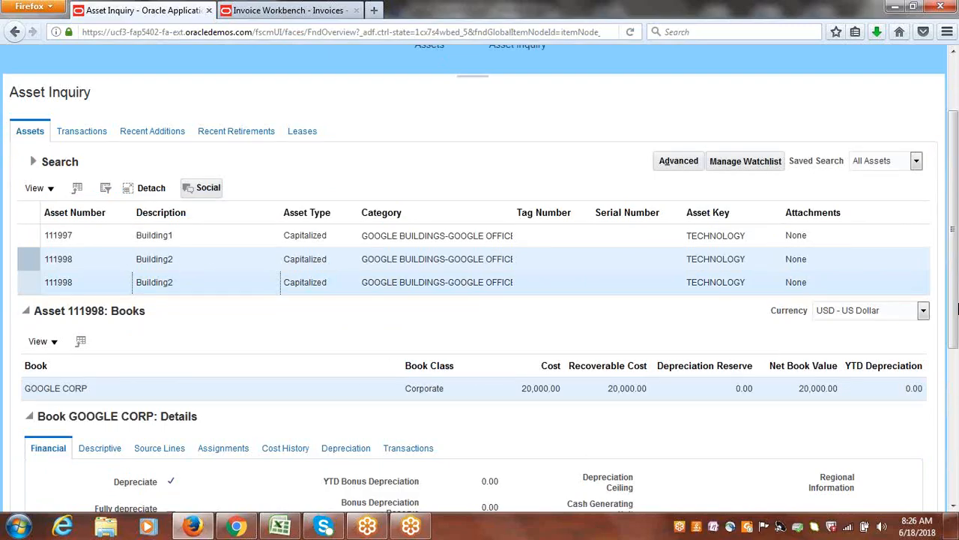
drag(954, 236, 954, 269)
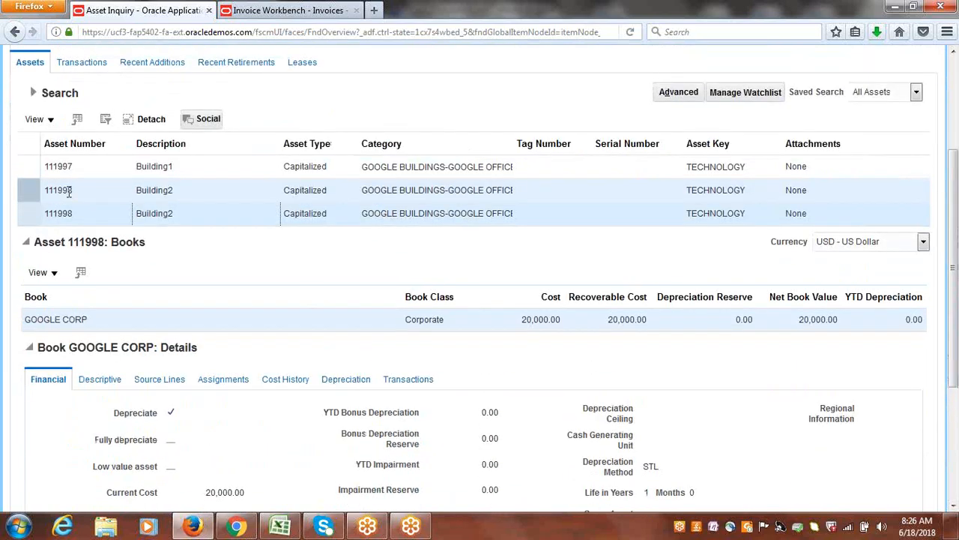
drag(955, 292, 956, 203)
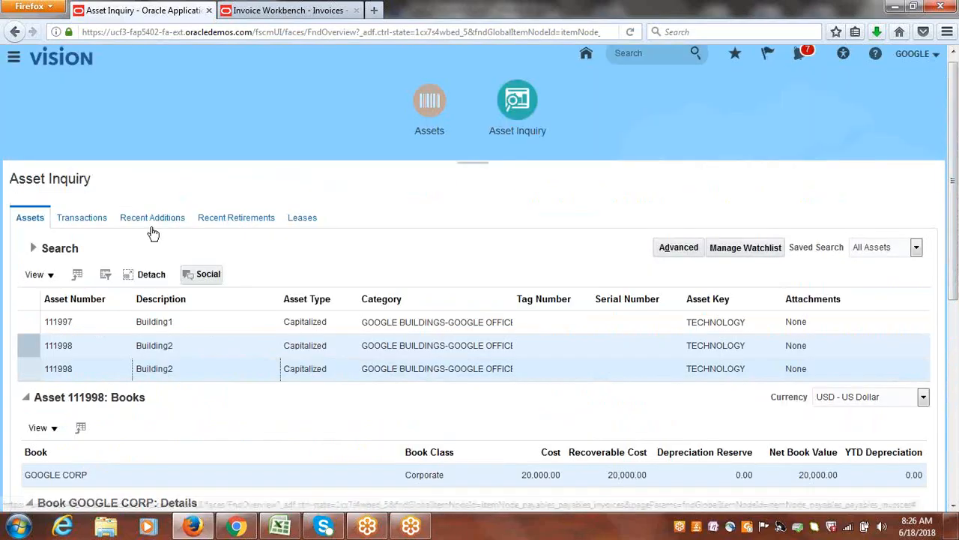
- Select Building2's asset number in the inquiry results, and dismiss the BSvcProcessor error dialog
click(520, 106)
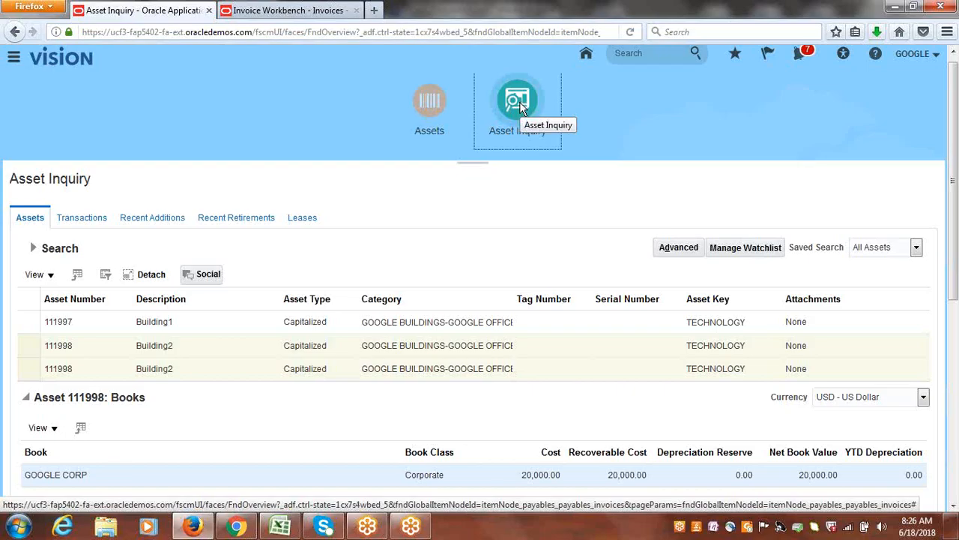
double_click(74, 345)
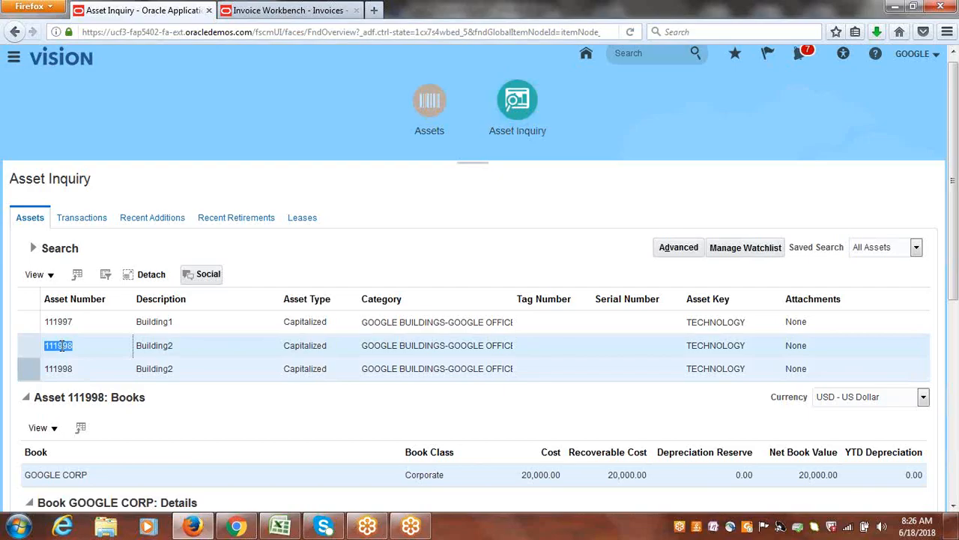
click(477, 163)
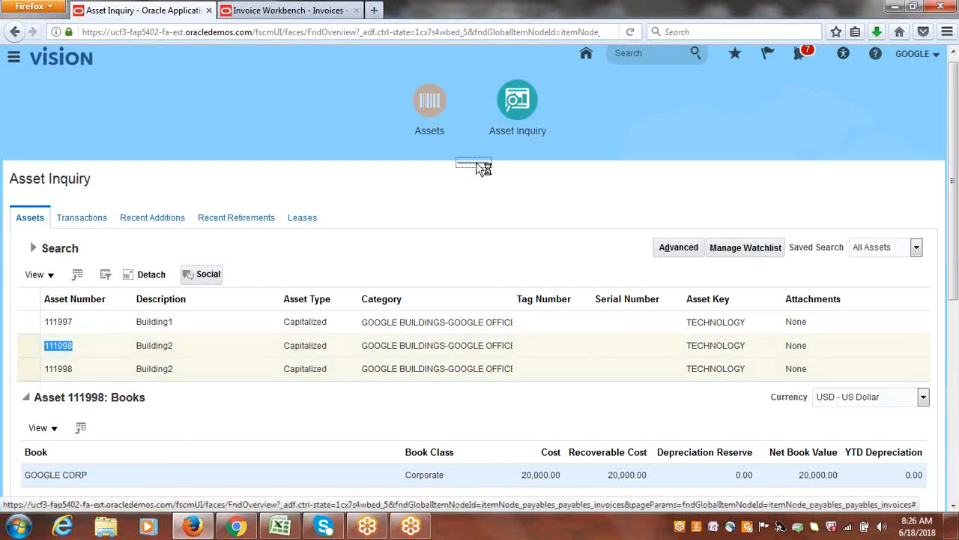
click(517, 102)
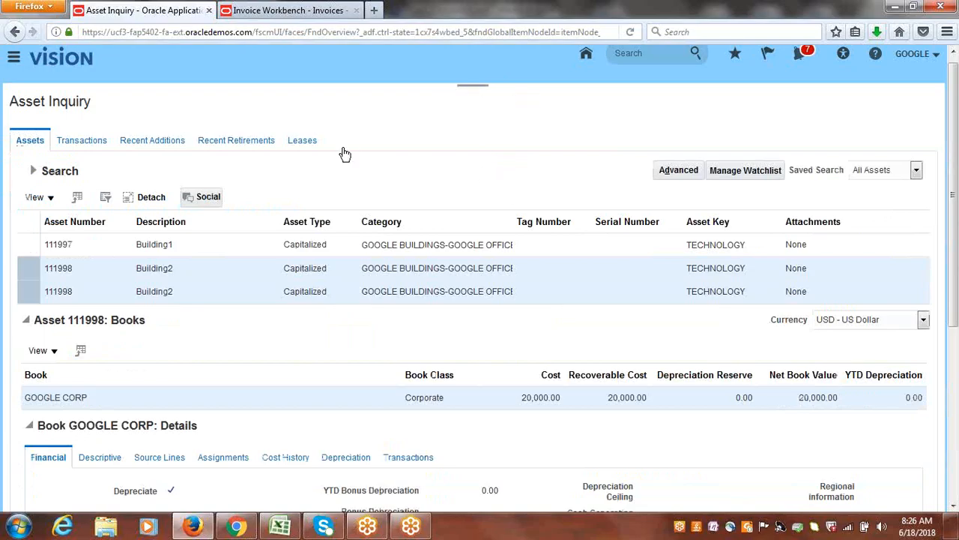
click(472, 87)
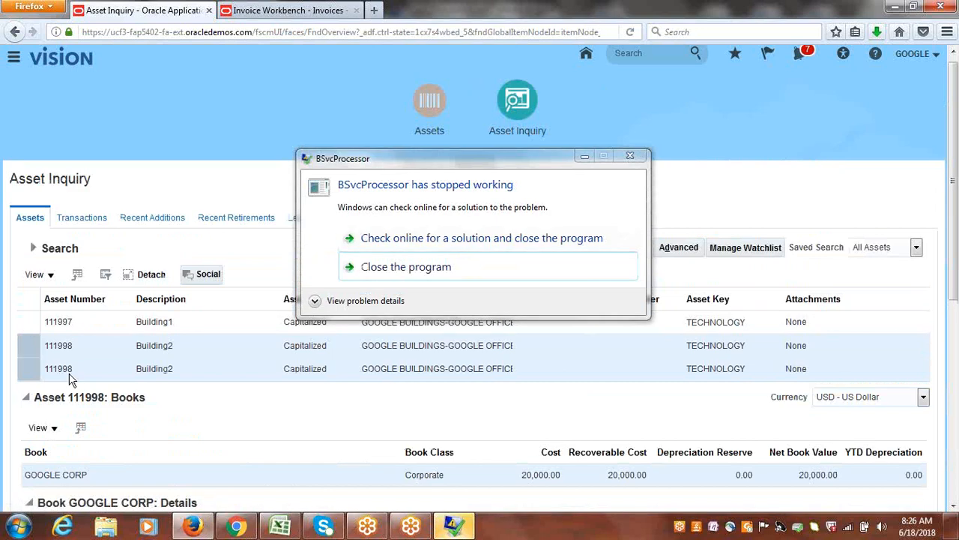
click(630, 156)
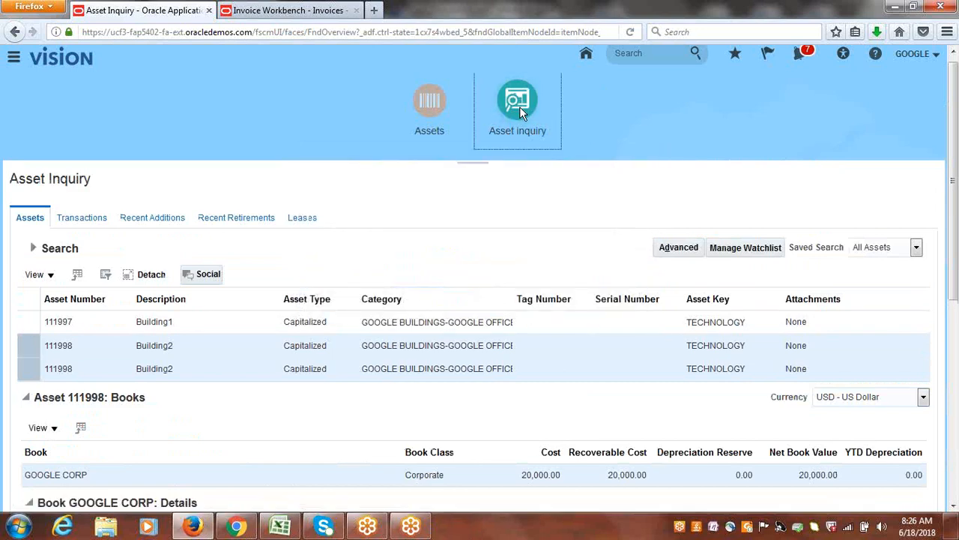
- Reopen Asset Inquiry with a blank search and search book GOOGLE CORP for asset number 111998
click(429, 105)
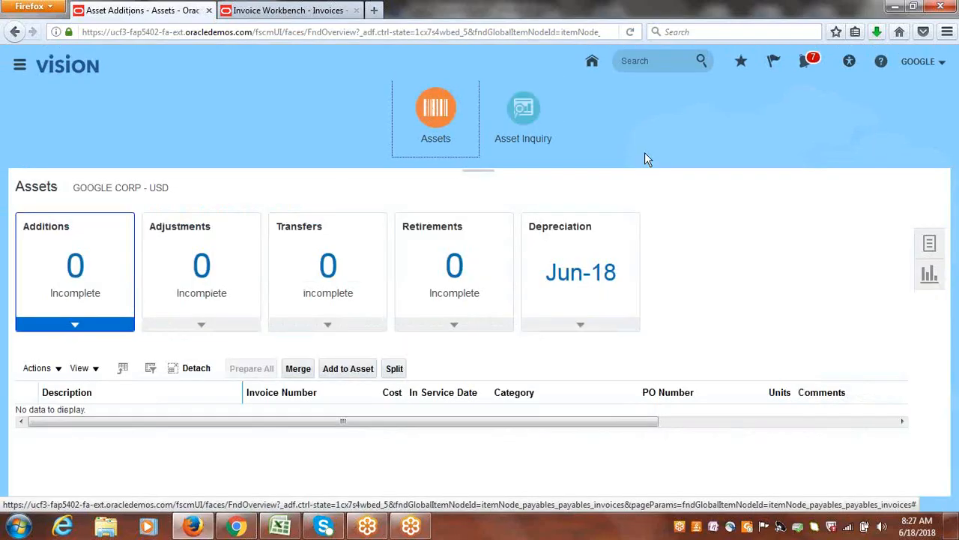
click(524, 110)
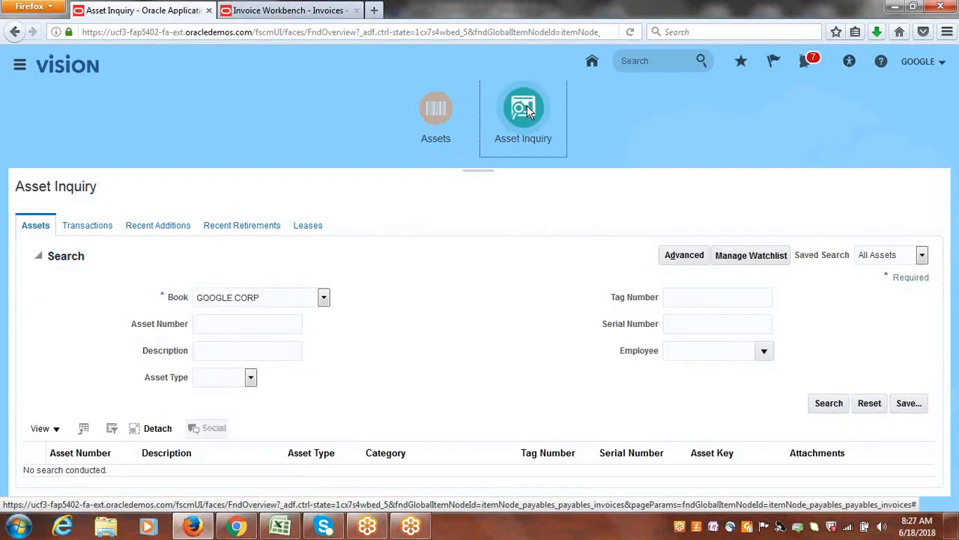
click(247, 324)
text(111998)
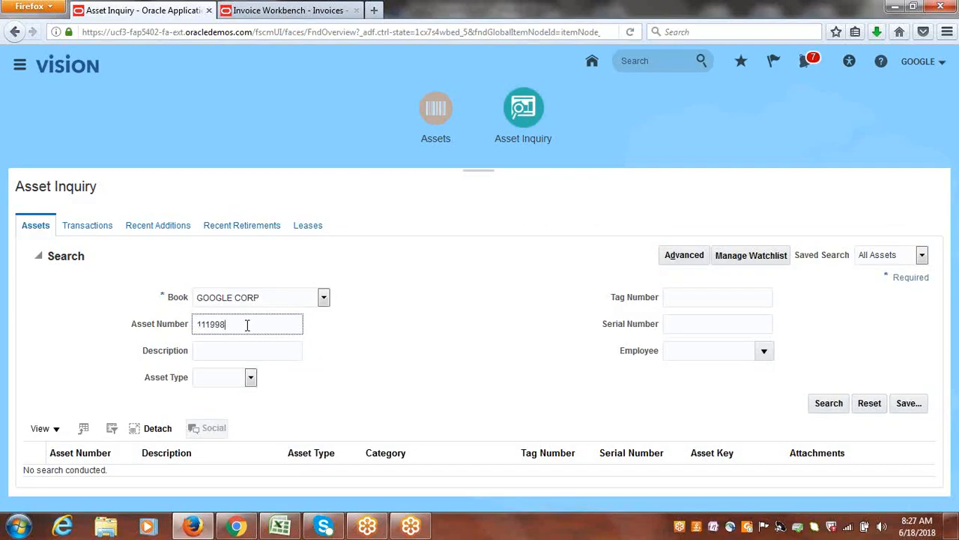
click(838, 409)
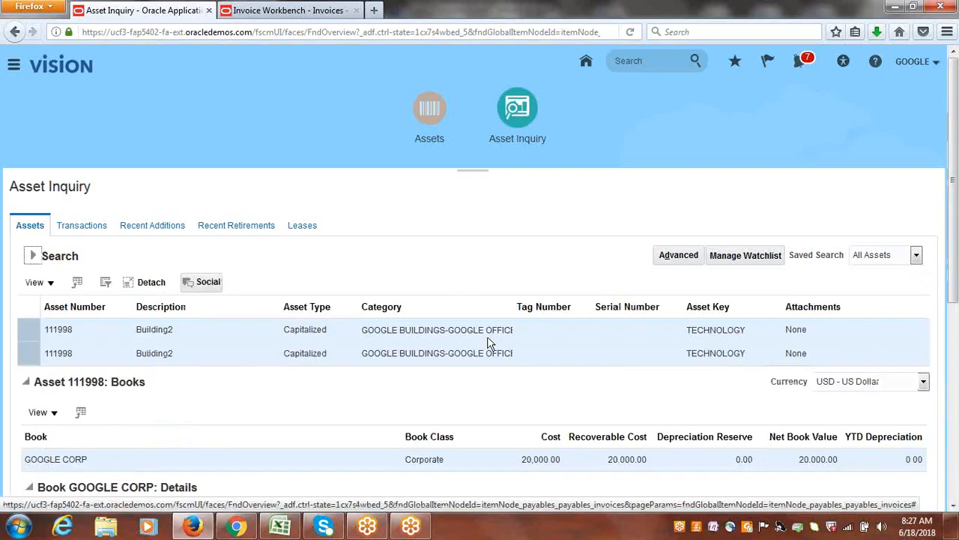
- Examine the book and financial details of asset 111998, particularly its cost in GOOGLE CORP
drag(957, 195, 957, 370)
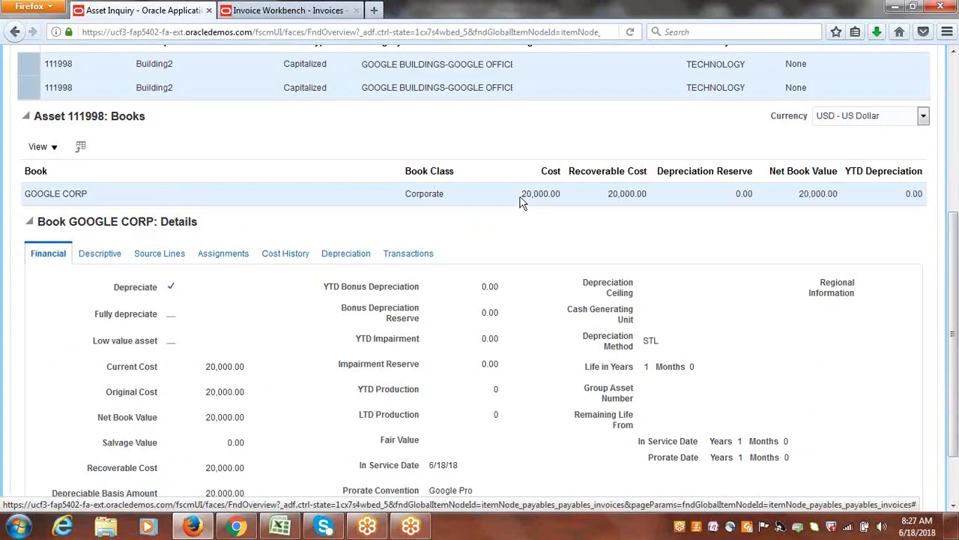
drag(522, 201, 564, 195)
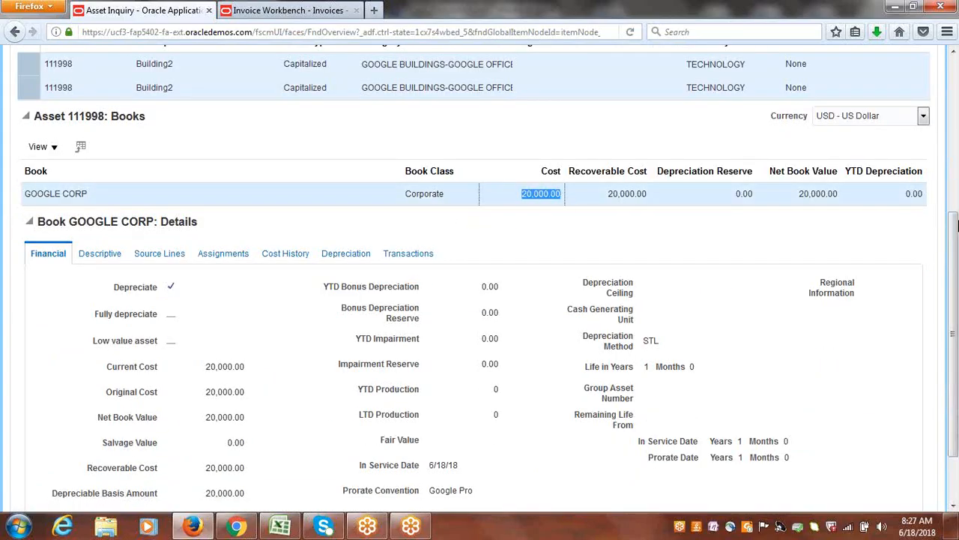
drag(957, 226, 954, 69)
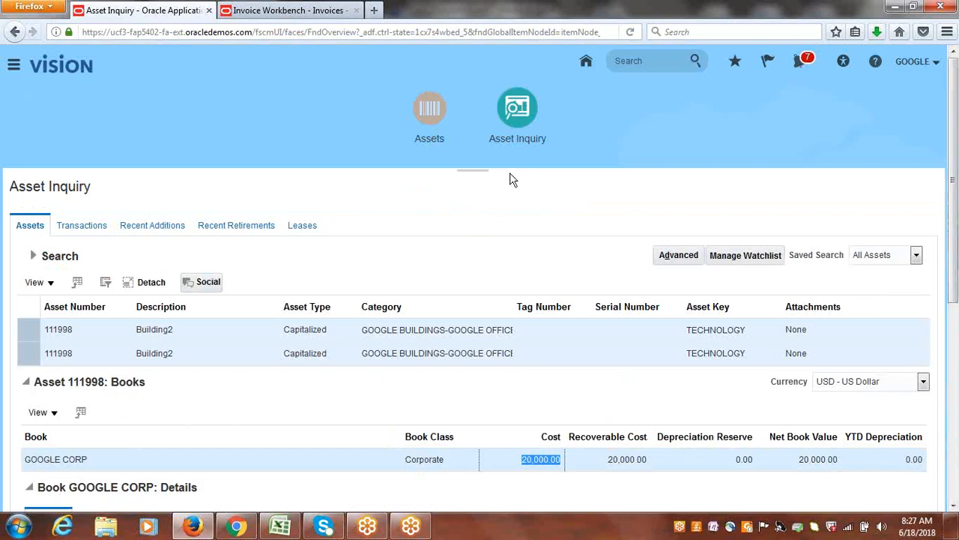
- Switch to the Class_Discussions.xlsx workbook in Excel and mark Merge Asset Lines as Done in B27
click(279, 529)
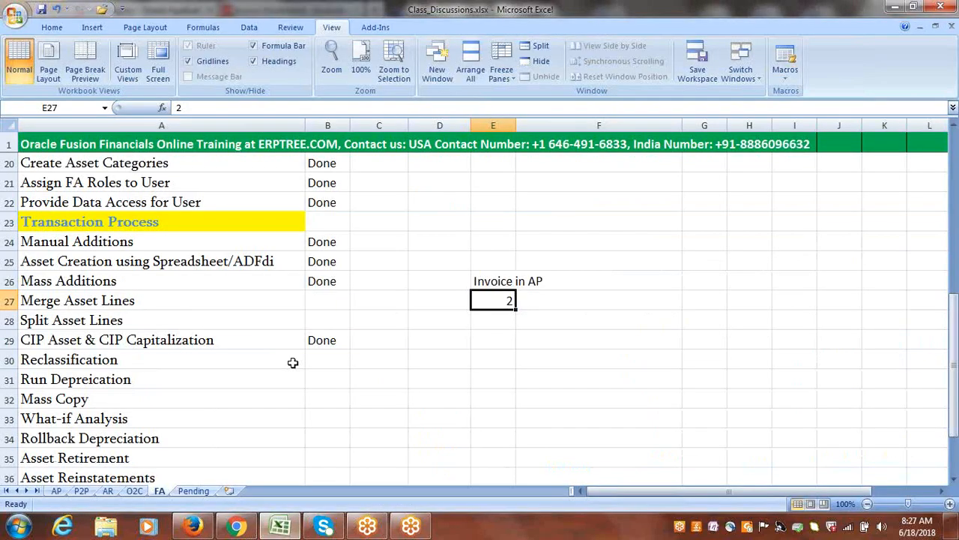
click(145, 299)
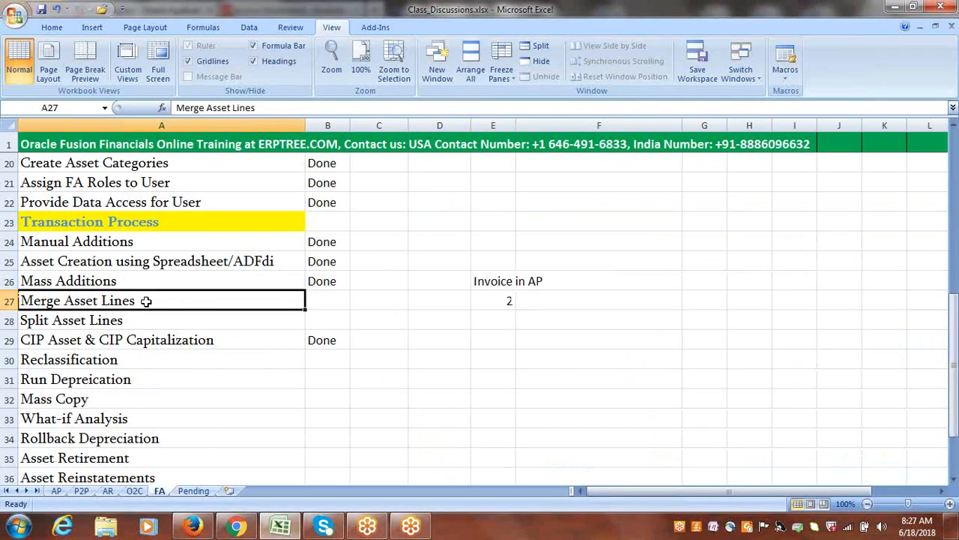
key(Right)
text(done)
key(Tab)
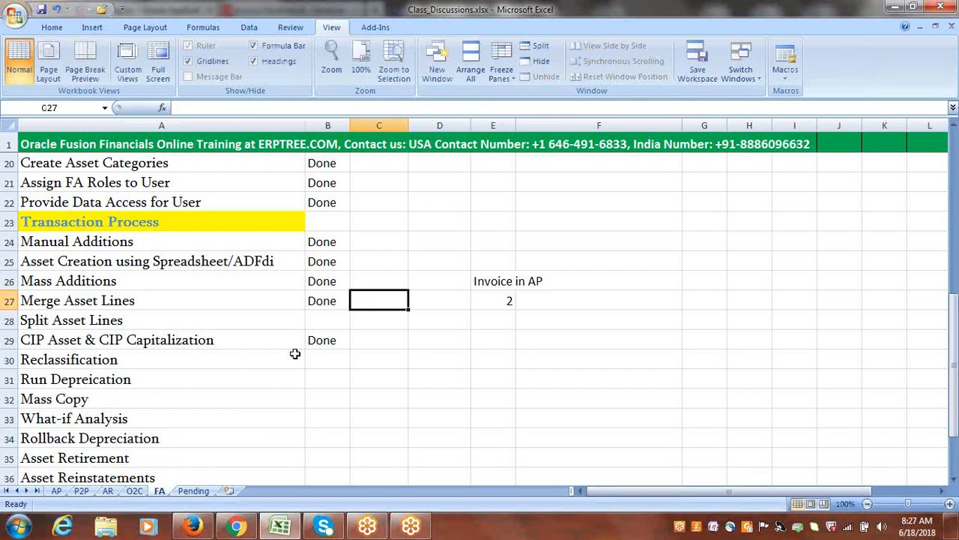
- For the Split Asset Lines topic, set the value under Invoice in AP in E27 to 1
click(68, 322)
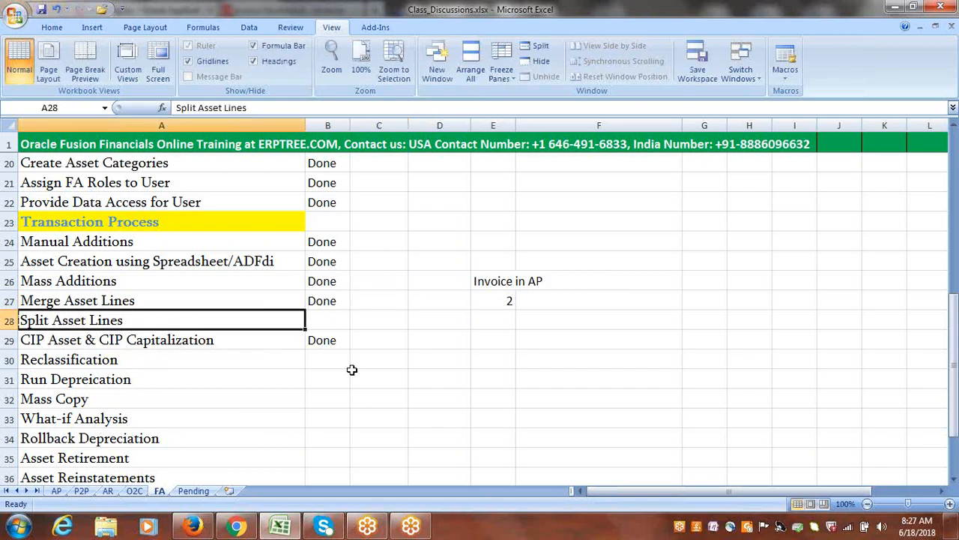
click(495, 282)
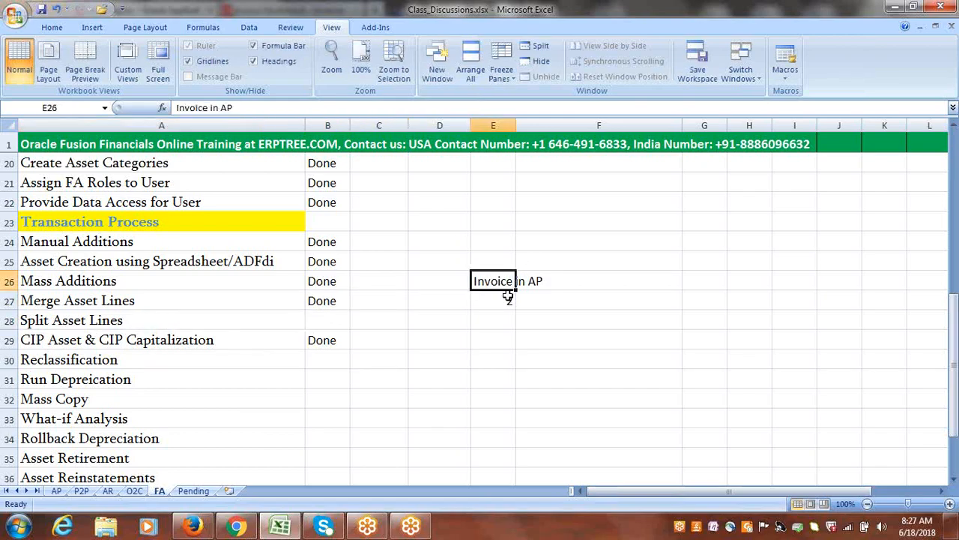
click(508, 297)
text(1)
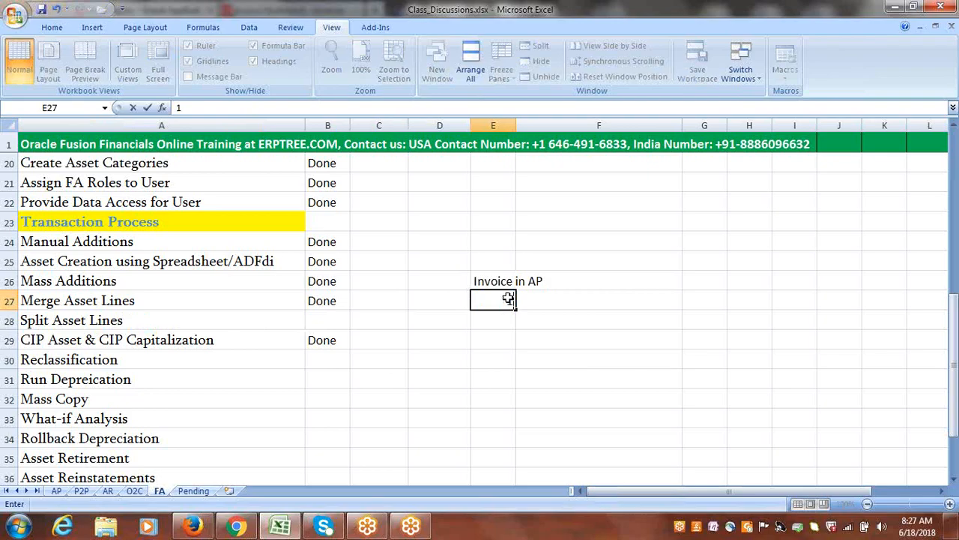
click(590, 301)
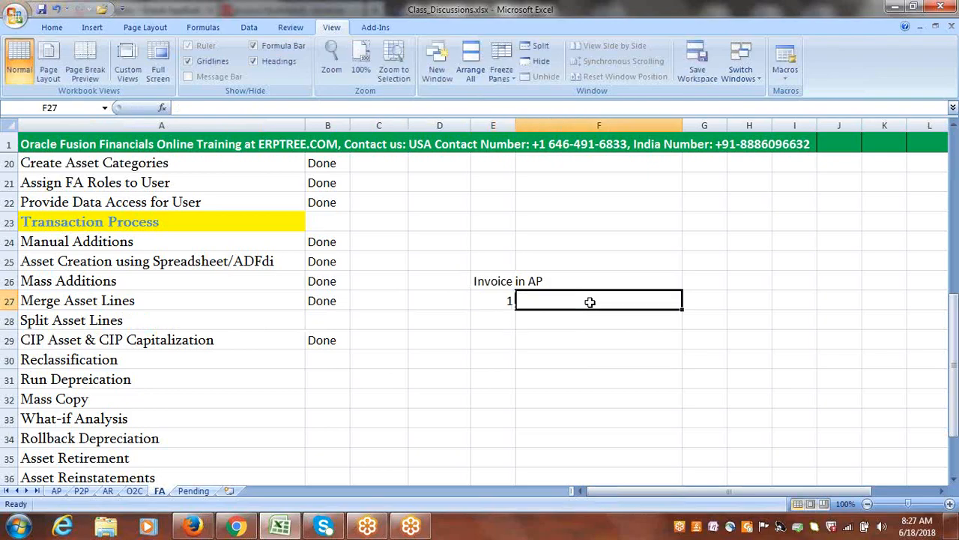
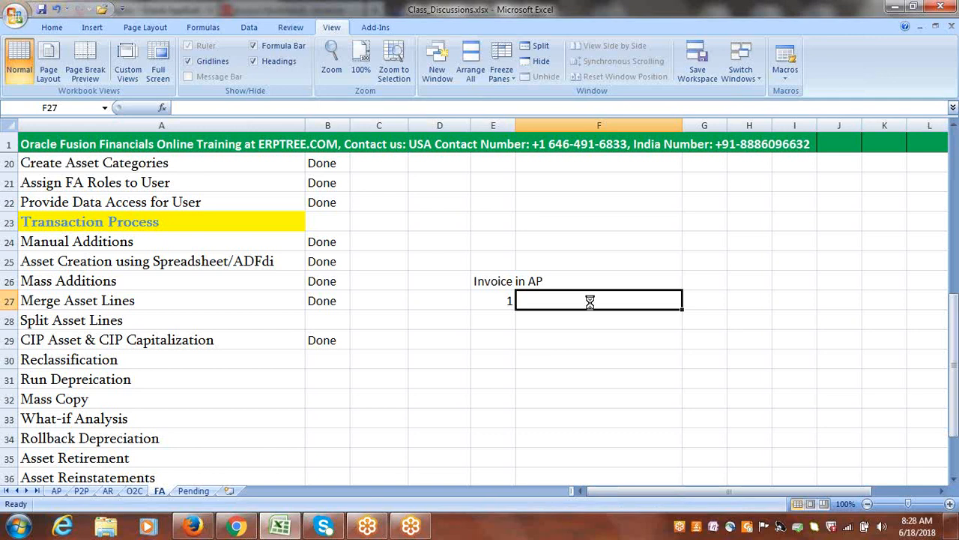
- Switch back to Firefox, go to the Invoice Workbench, and start creating a new invoice
click(192, 526)
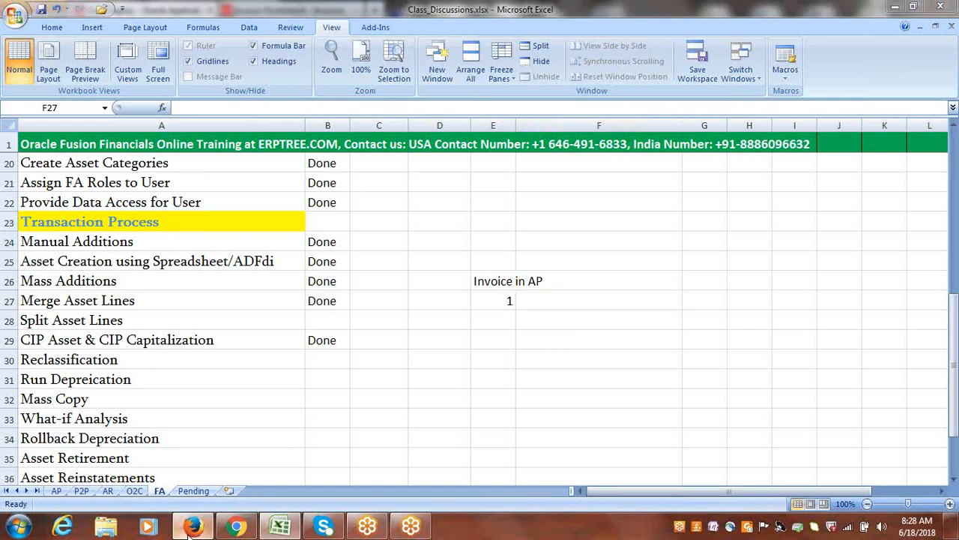
click(247, 10)
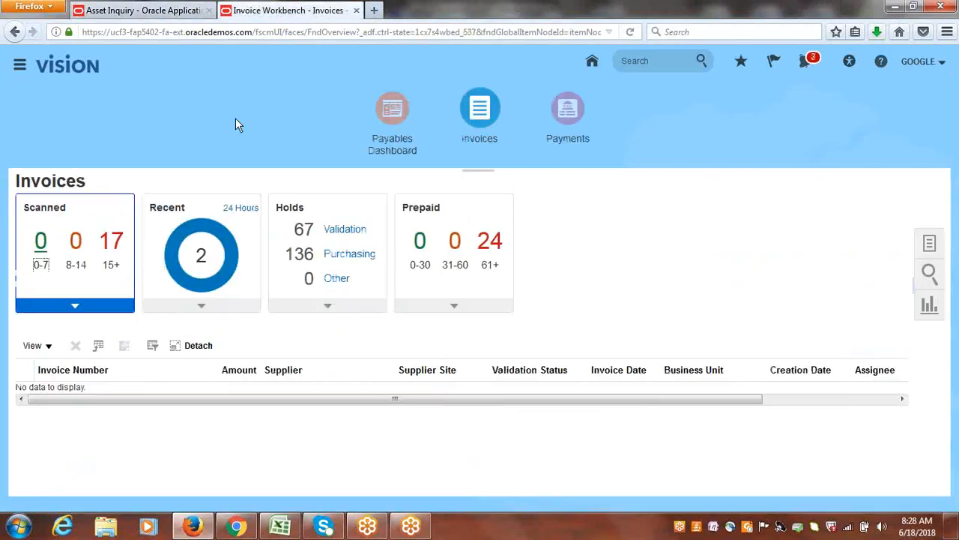
click(930, 242)
click(854, 199)
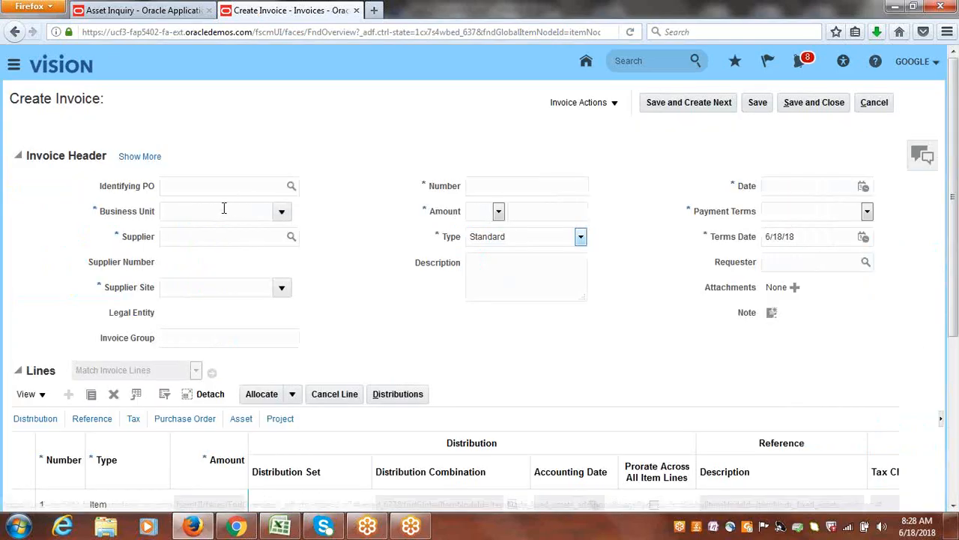
- Set the invoice's business unit to Google US Business Unit and the supplier to Google Inc
click(225, 210)
text(google)
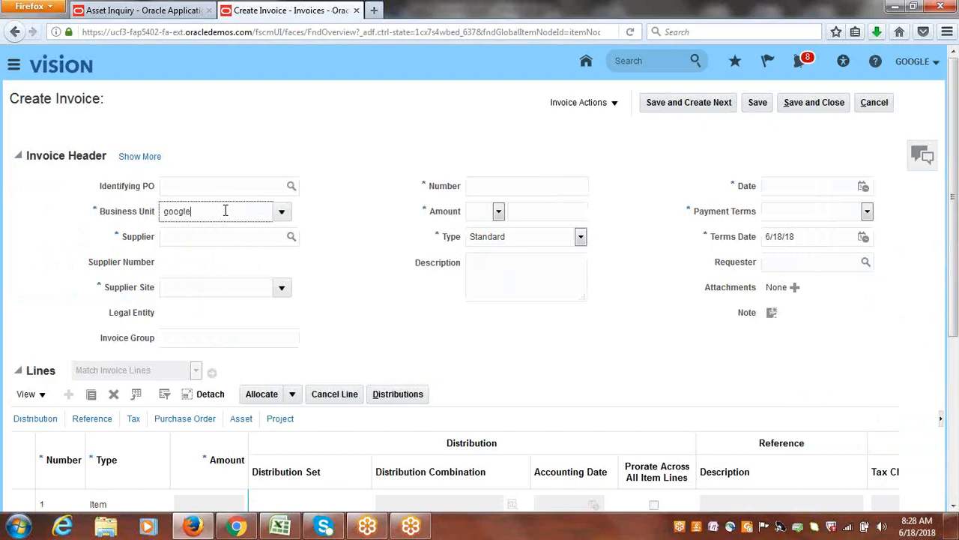
key(Tab)
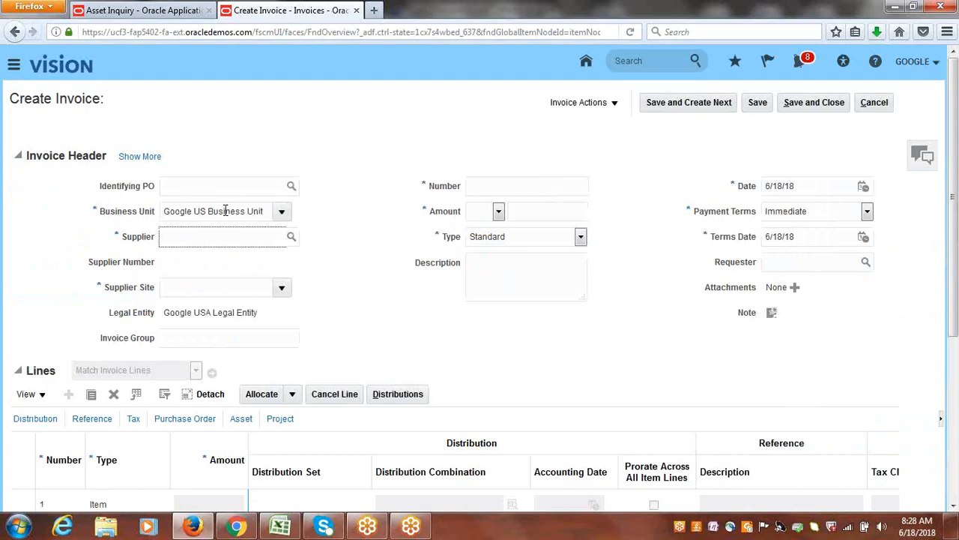
text(google)
key(Tab)
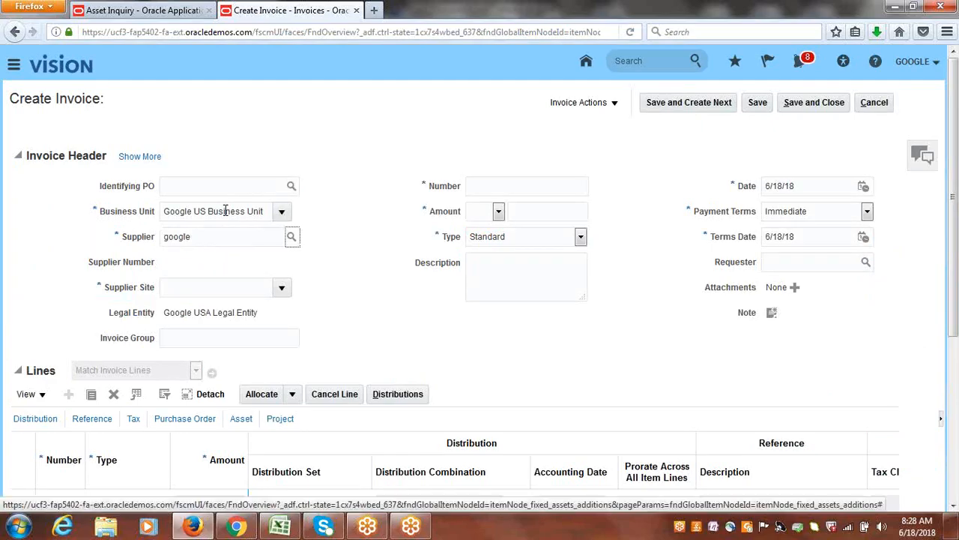
- Set the invoice number to 3 and the amount to 500,000.00 USD
click(511, 188)
text(3)
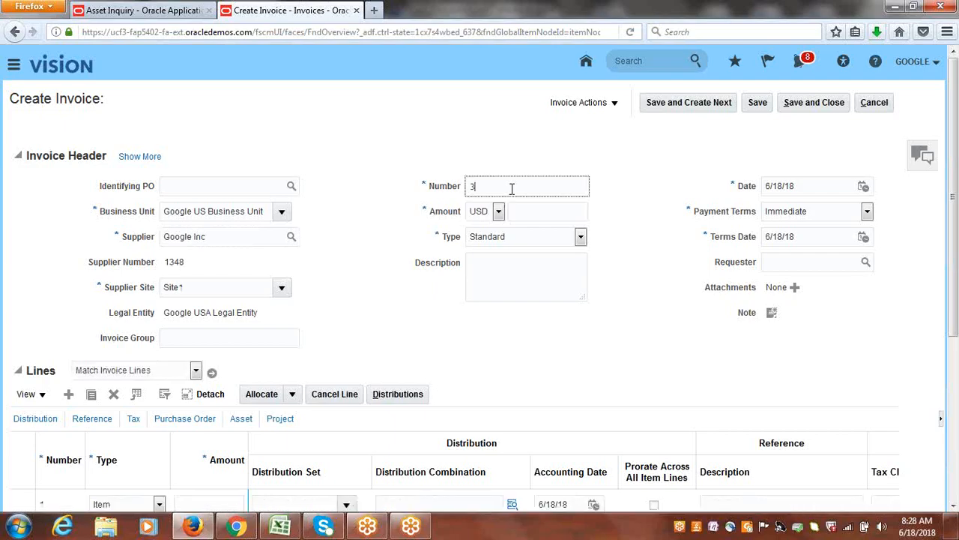
key(Tab)
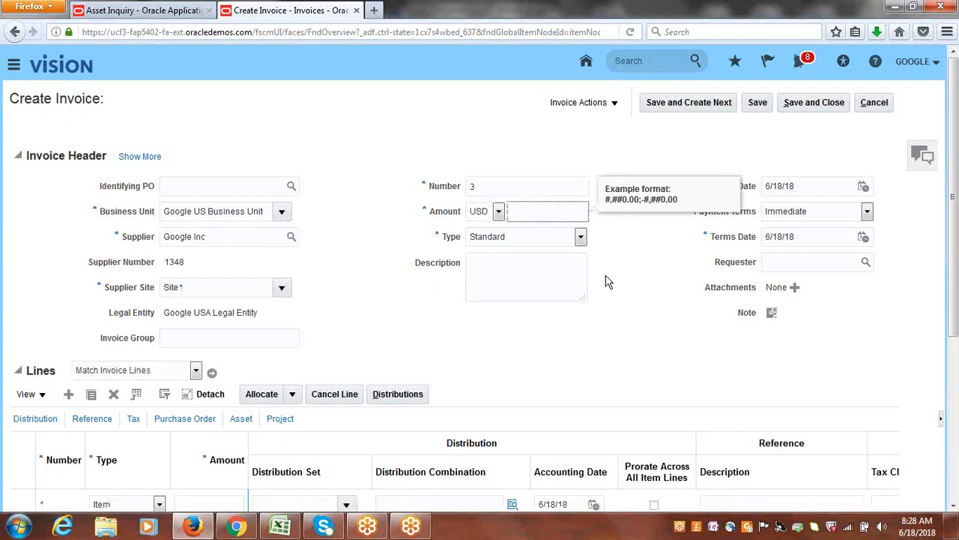
text(500000)
key(Tab)
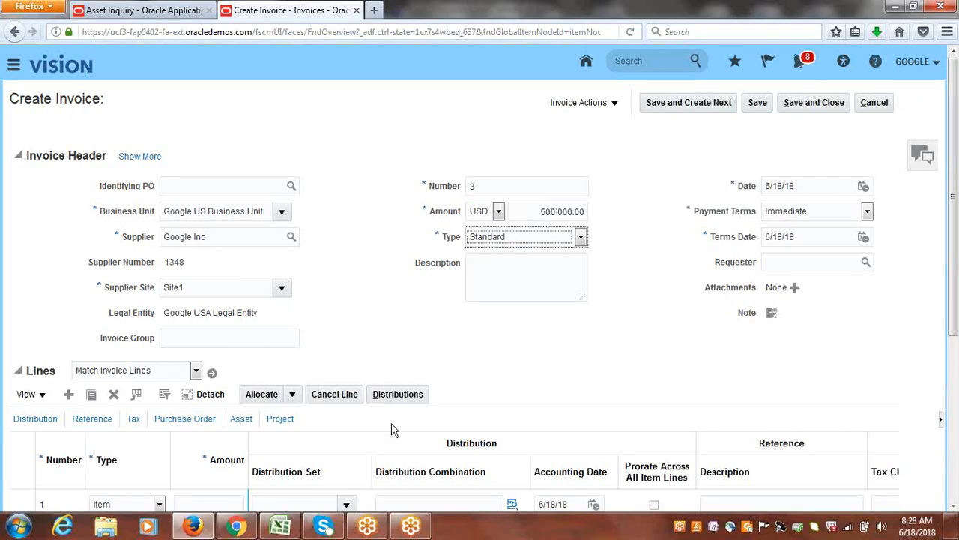
- Enter an amount of 500,000.00 on the first invoice line
drag(958, 231, 958, 242)
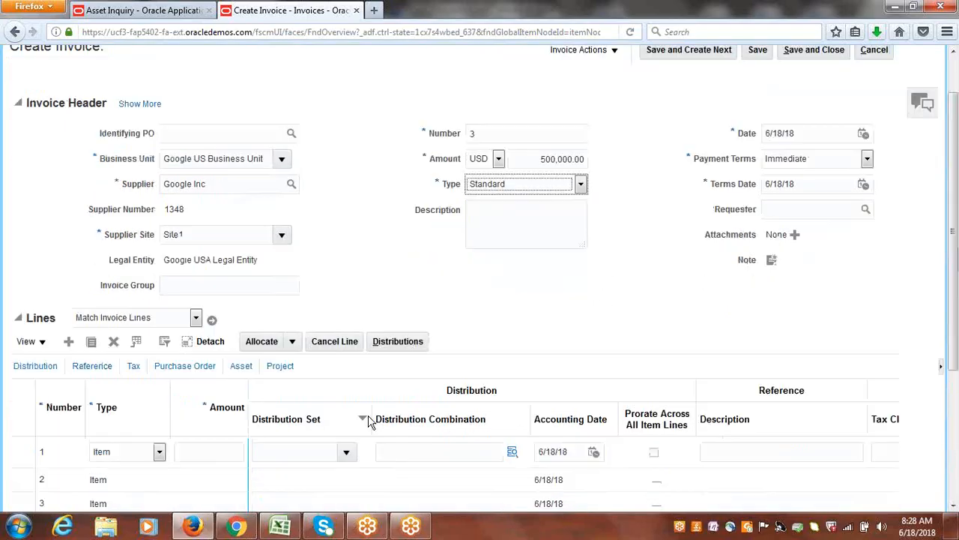
click(210, 451)
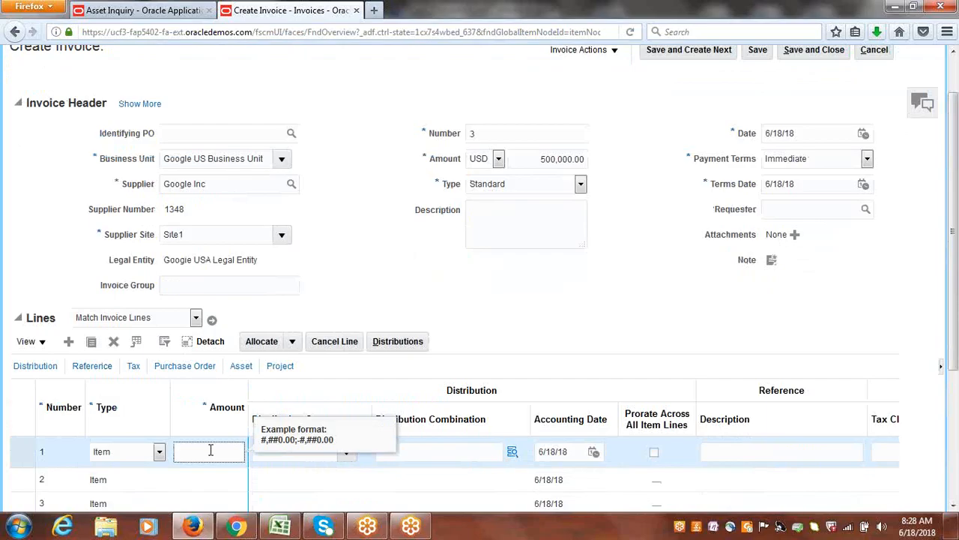
text(5)
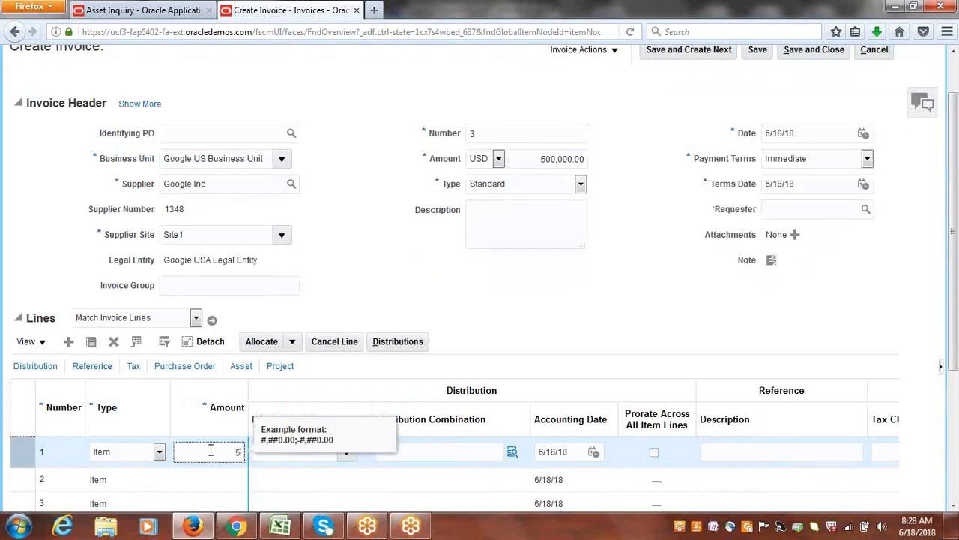
key(Tab)
key(Tab)
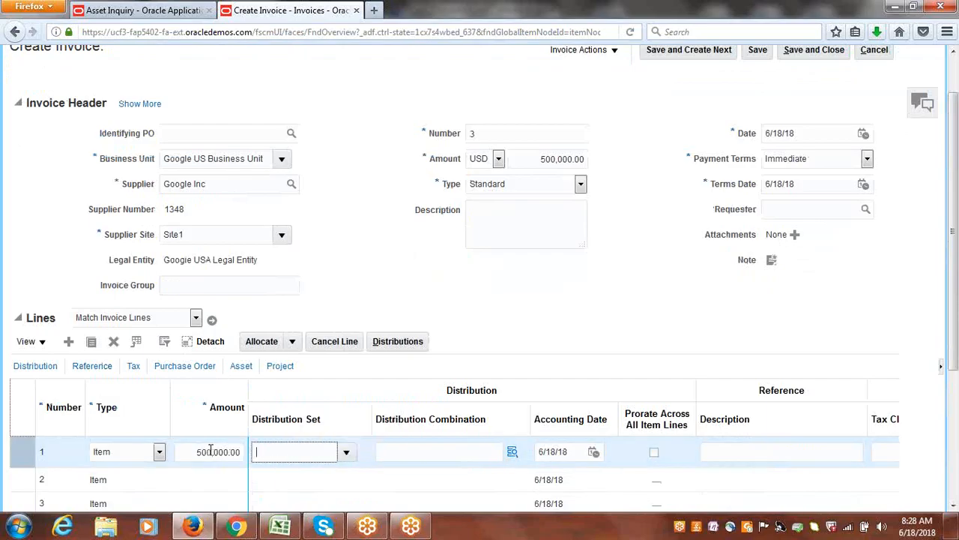
- For the first line's distribution combination, choose company 1000 Google Financial Services and department 1000 Finance
click(513, 454)
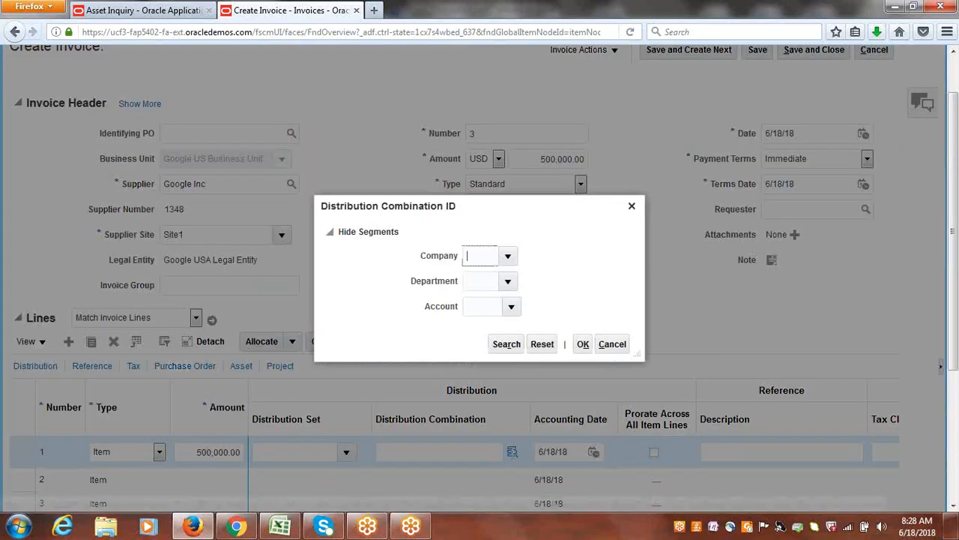
click(508, 255)
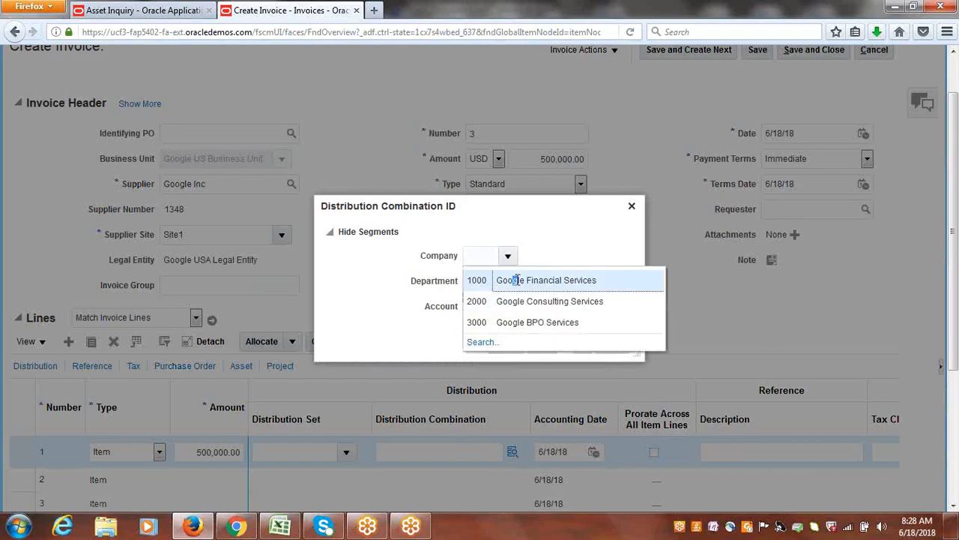
click(514, 280)
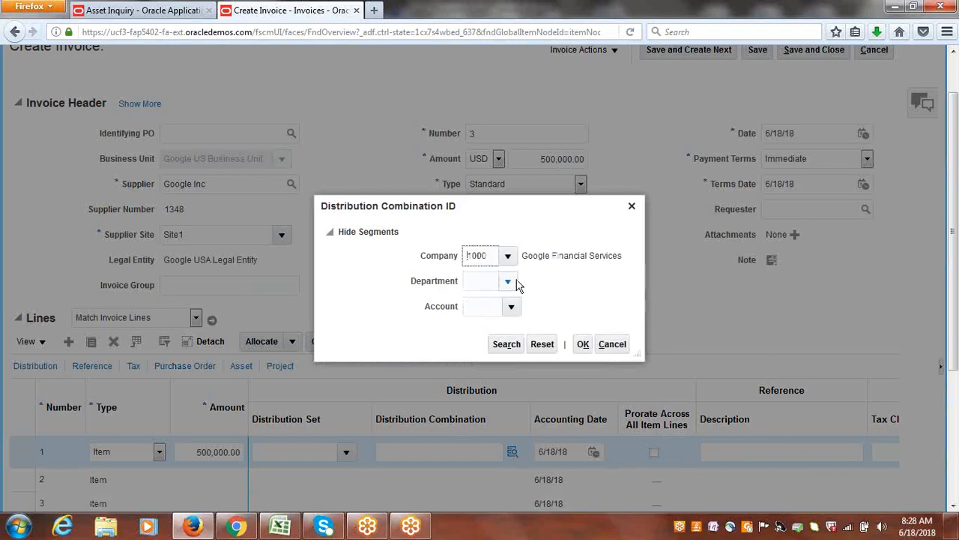
click(509, 281)
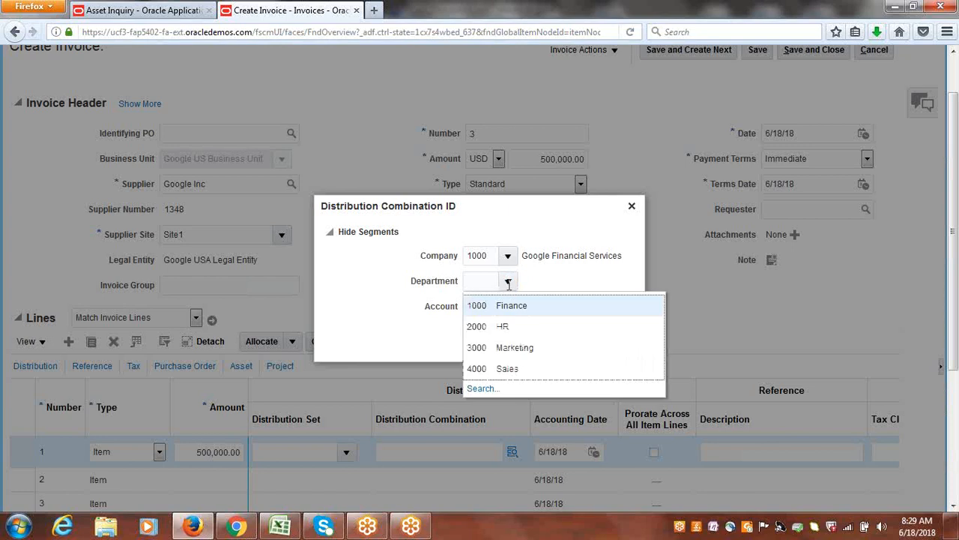
click(517, 305)
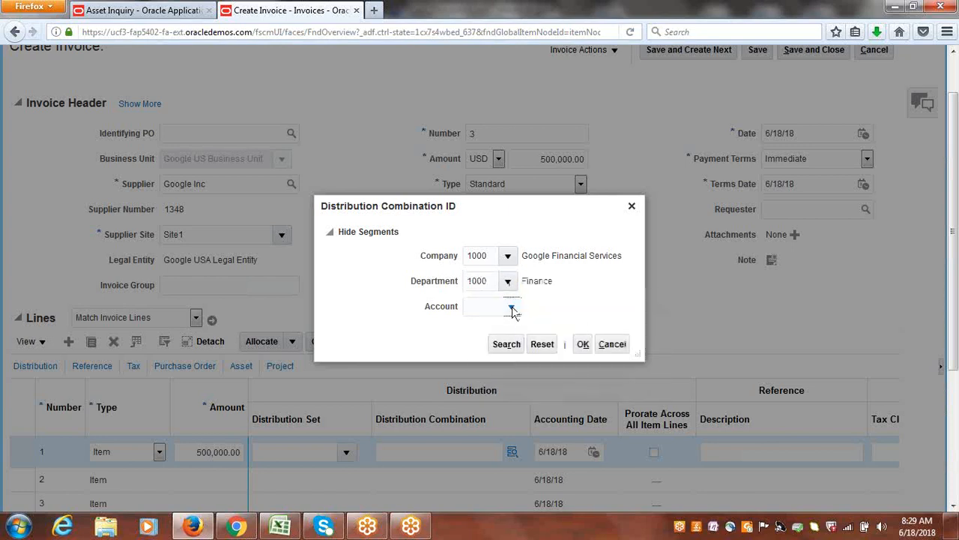
- Search the account segment for description "Asset C", select 17710 Asset Clearing, and accept the distribution combination
click(511, 305)
click(482, 284)
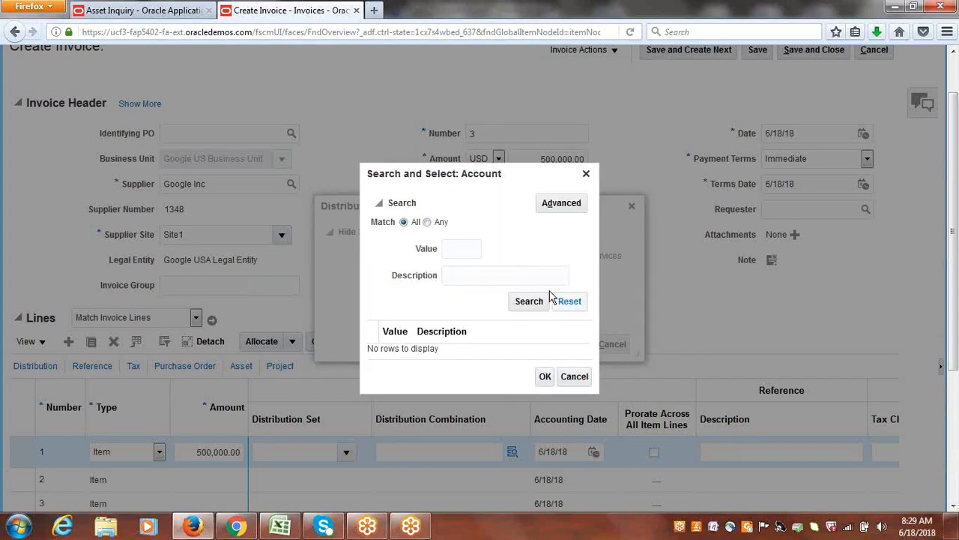
click(515, 275)
text(A)
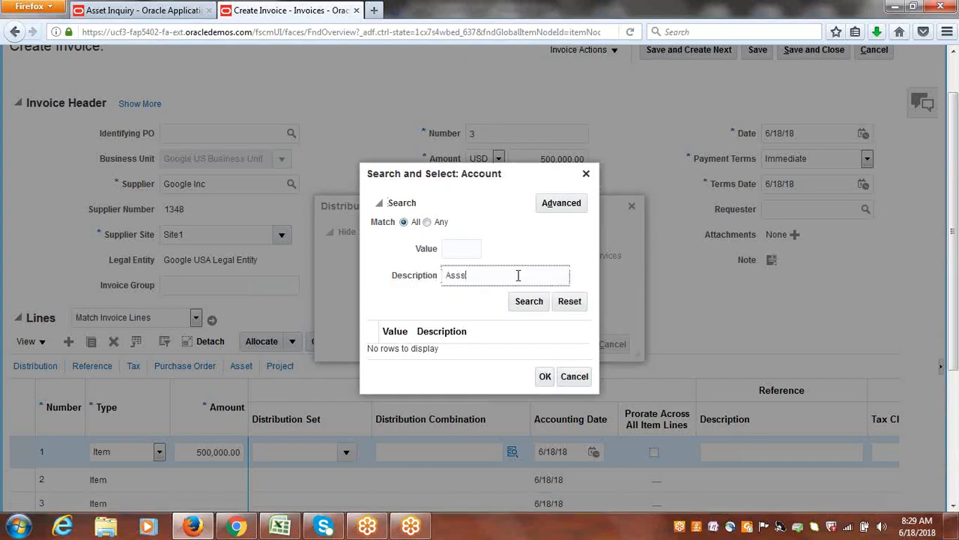
text(sset C)
click(532, 303)
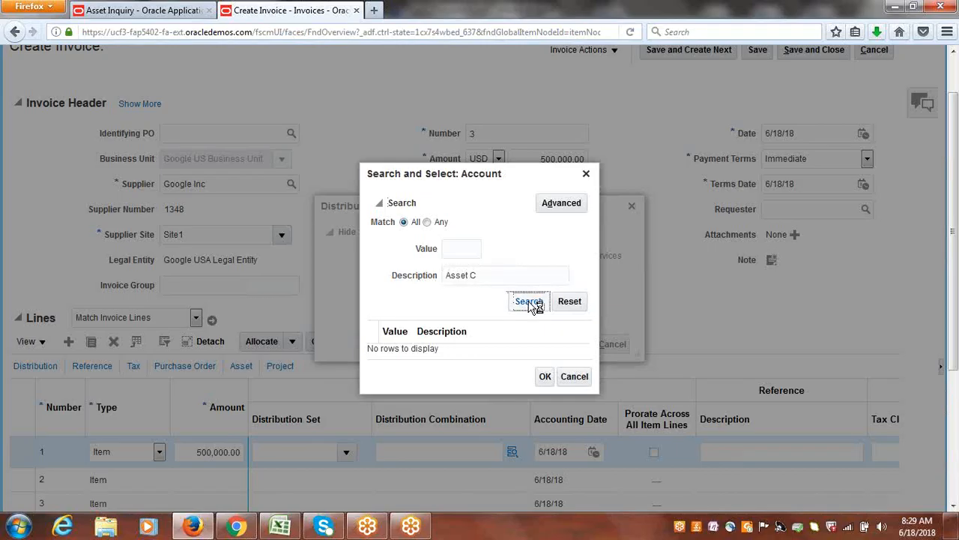
click(458, 344)
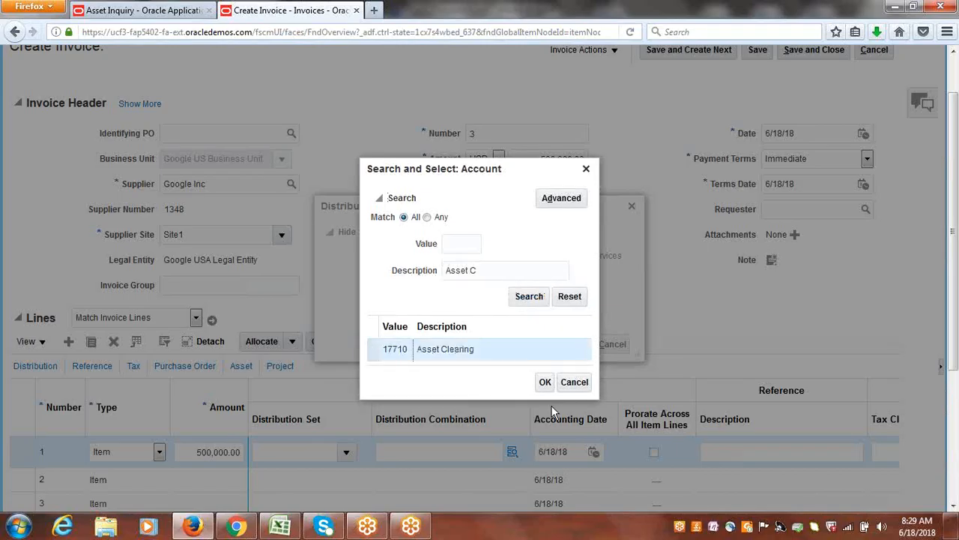
click(546, 382)
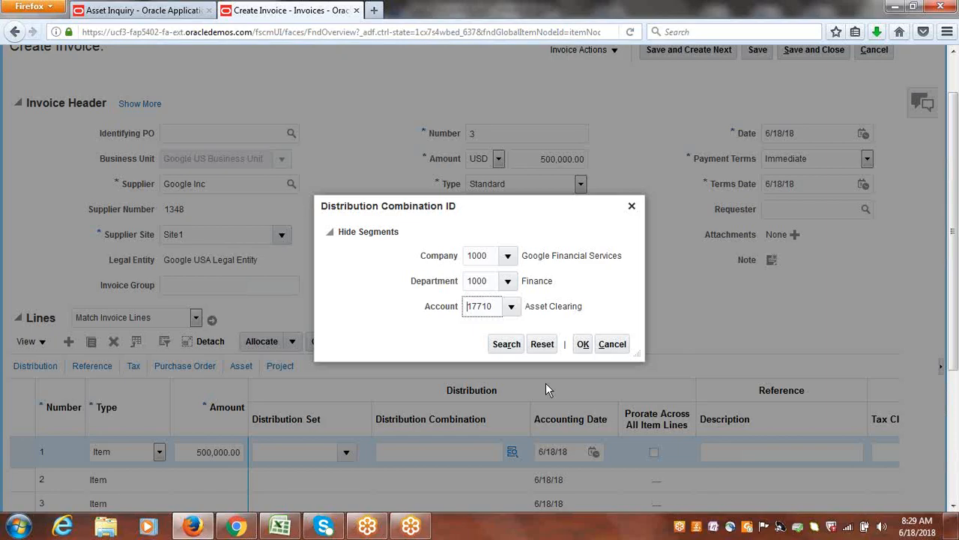
click(582, 344)
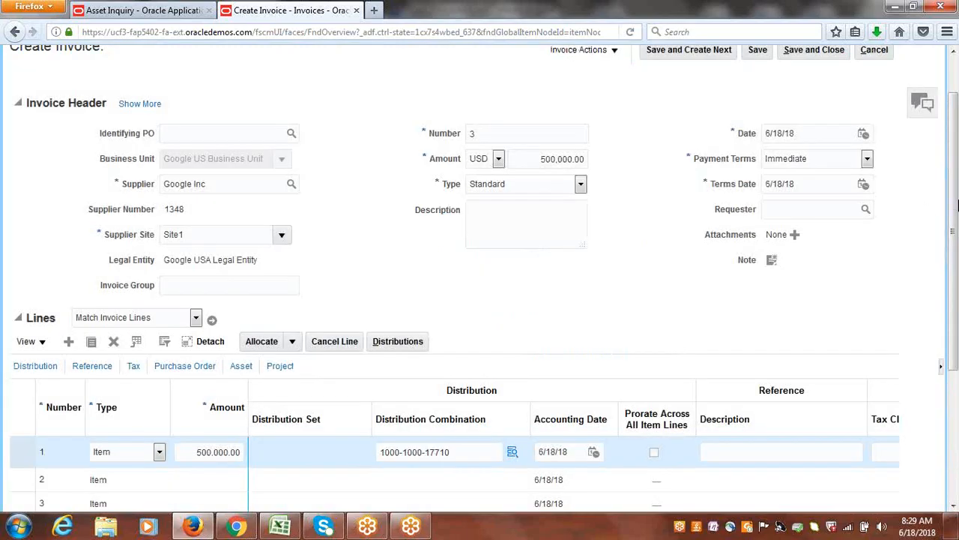
- Validate the new 500,000.00 Google Inc invoice
scroll(957, 204, up, 2)
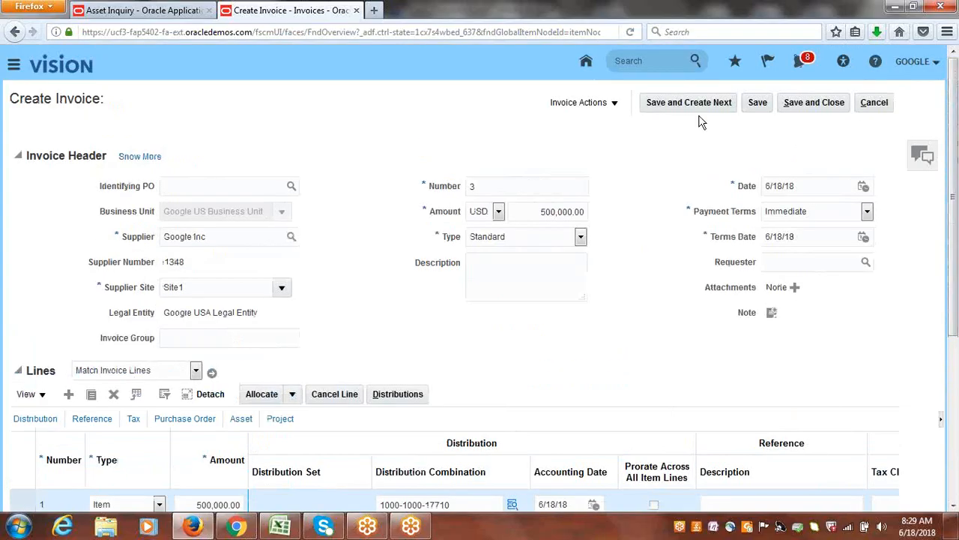
click(616, 105)
click(603, 164)
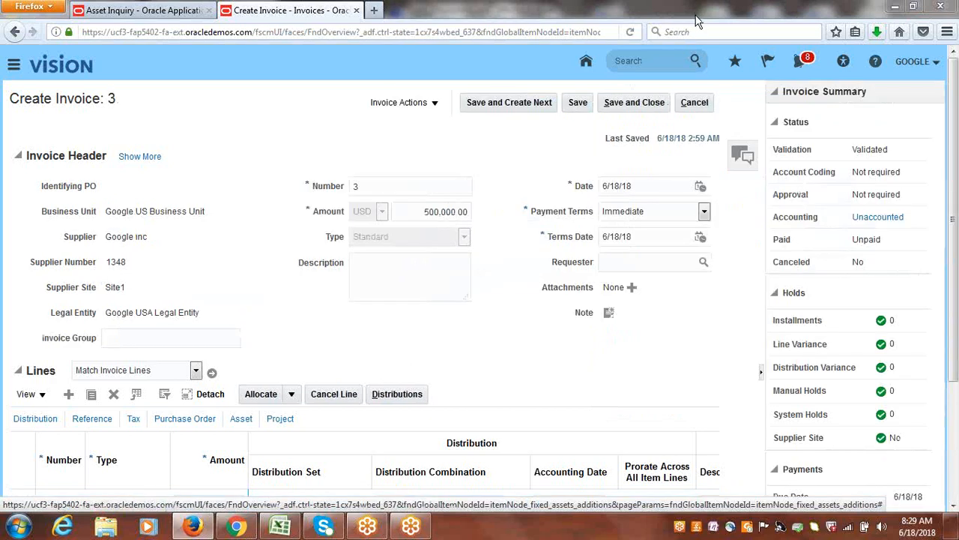
- Post the validated invoice to the ledger, then save and close it
click(434, 104)
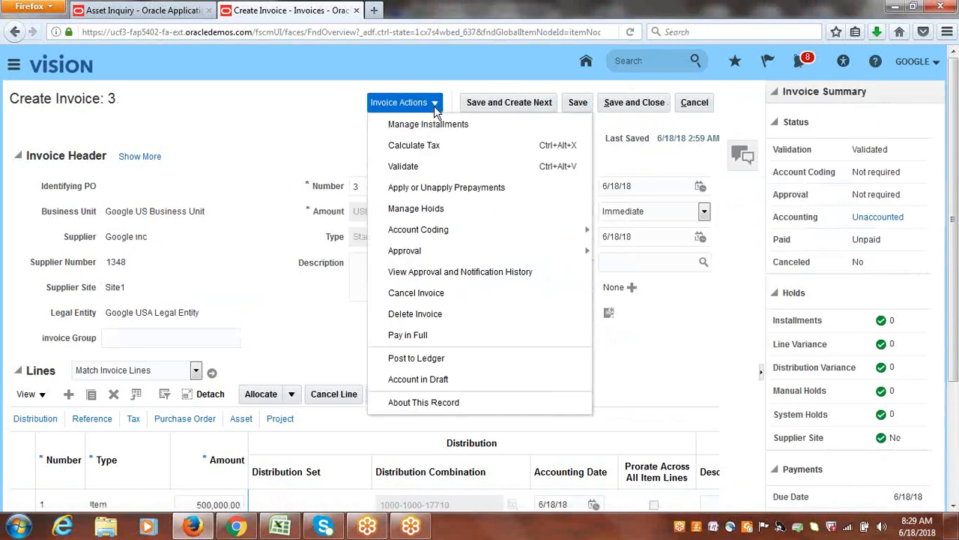
click(433, 360)
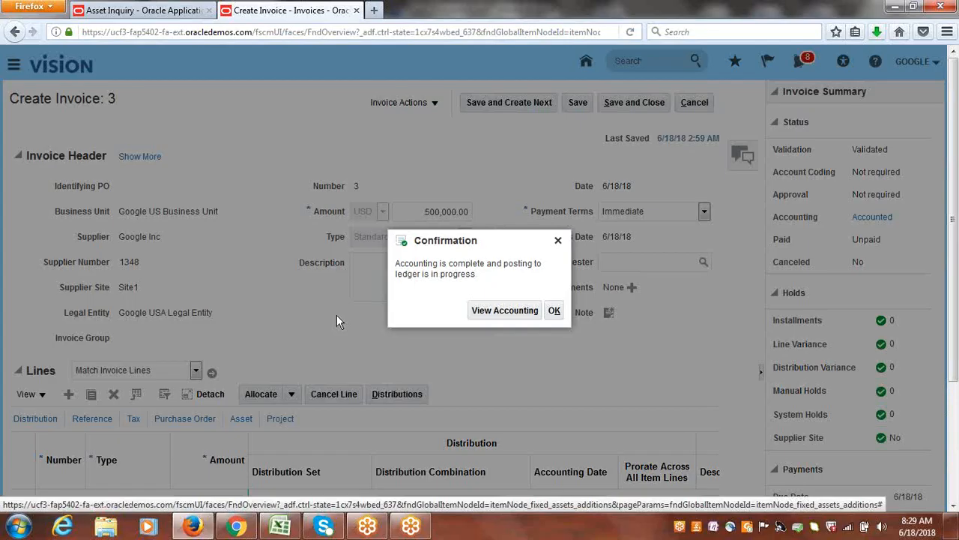
click(555, 310)
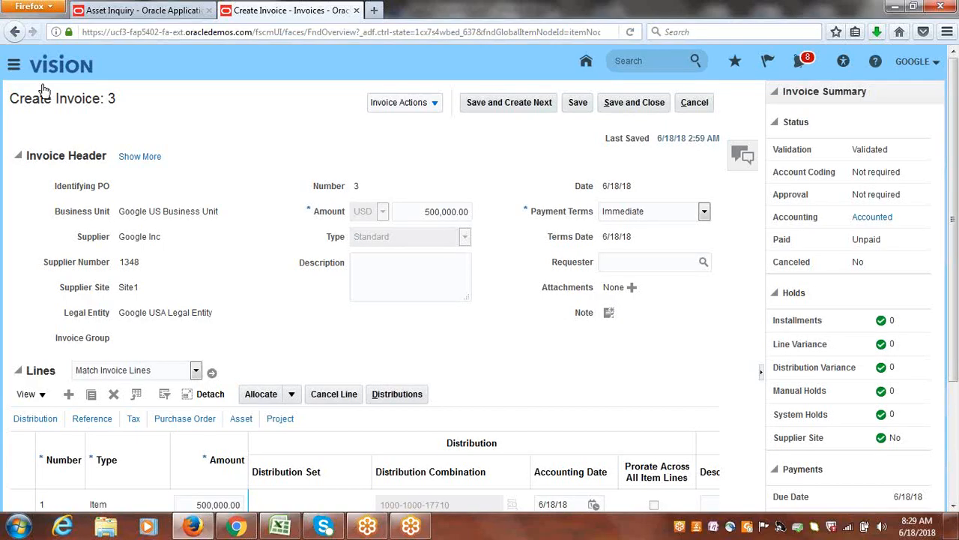
click(635, 105)
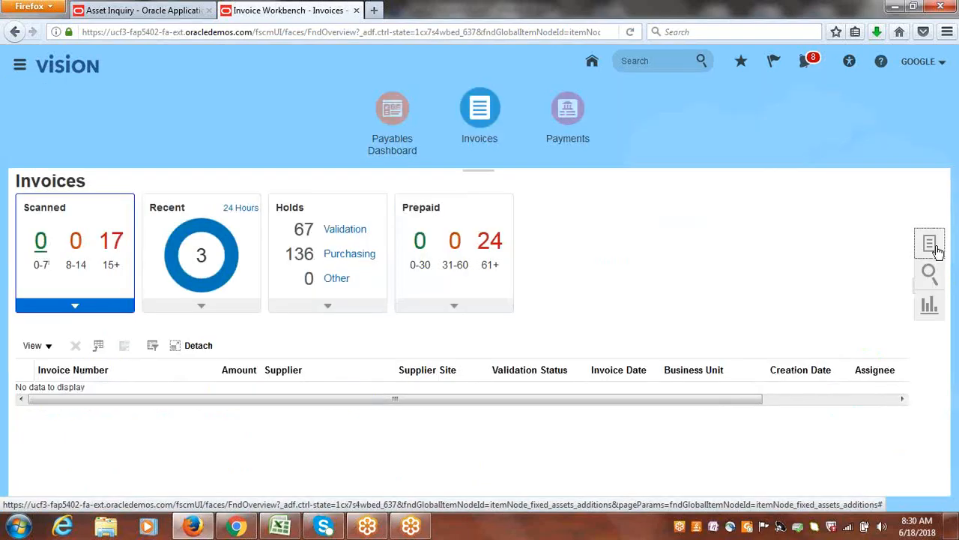
- Submit the Create Mass Additions process with accounting date 6/18/18 and asset book GOOGLE CORP, and return to the Invoices page
click(937, 251)
scroll(935, 250, down, 1)
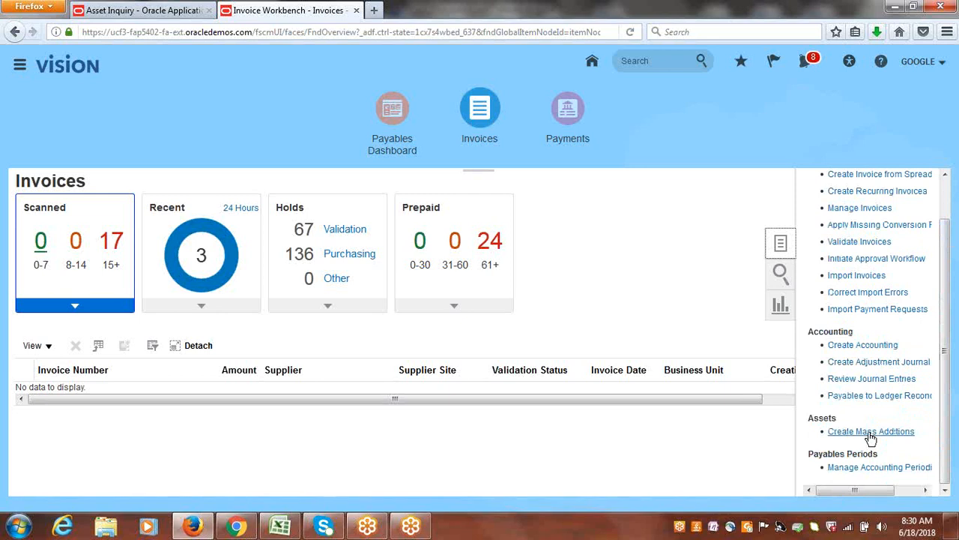
click(871, 432)
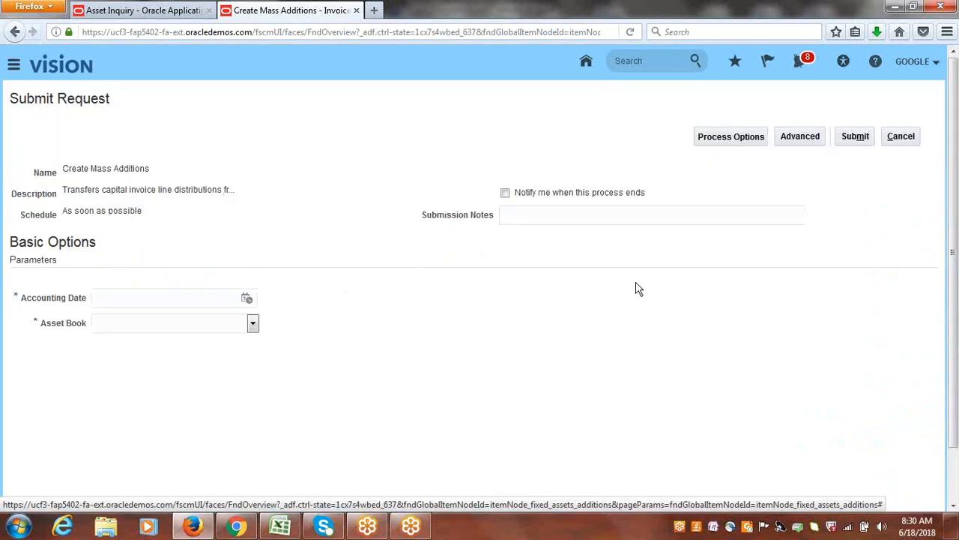
click(247, 299)
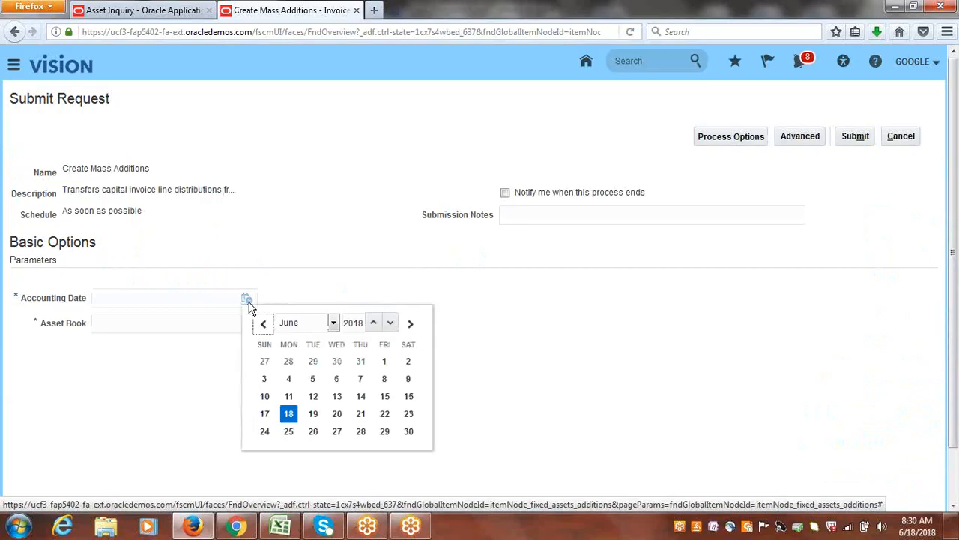
click(288, 412)
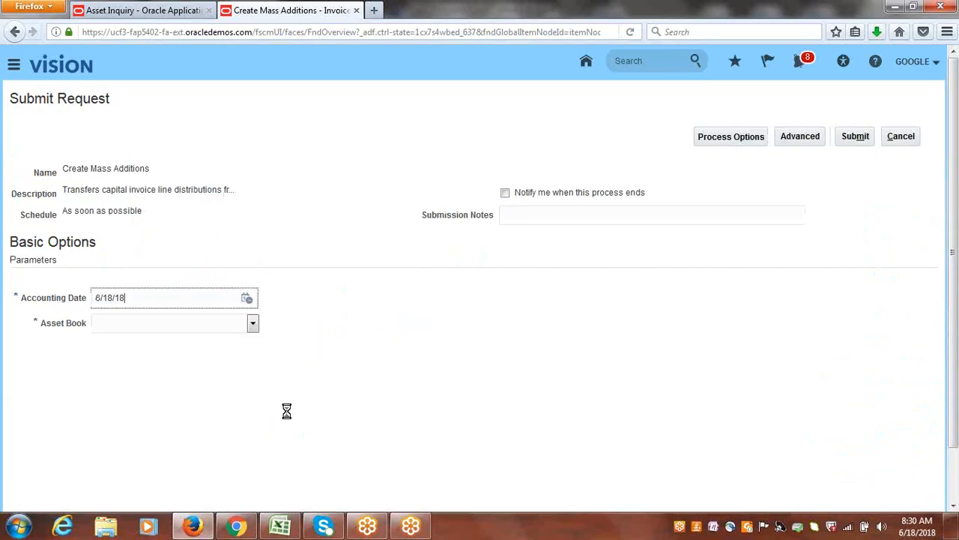
click(252, 325)
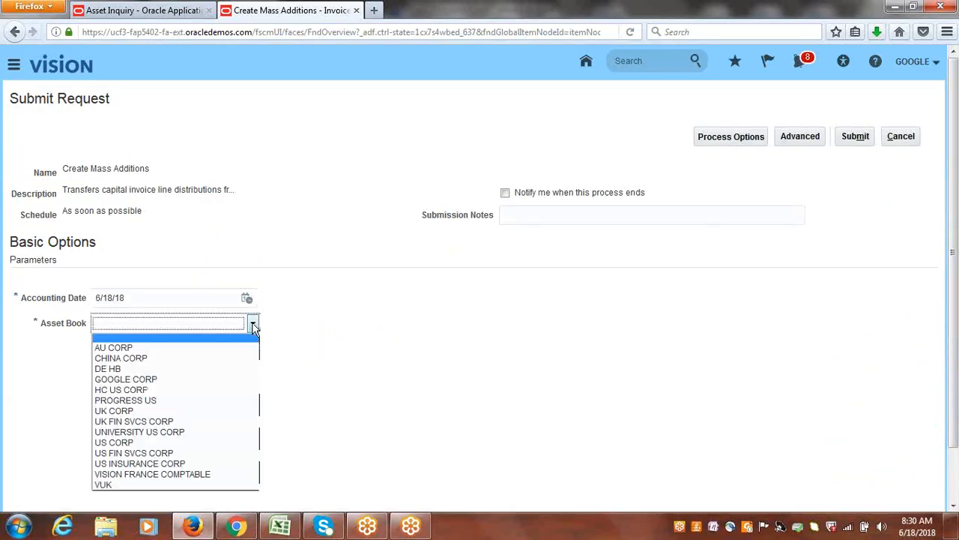
click(134, 380)
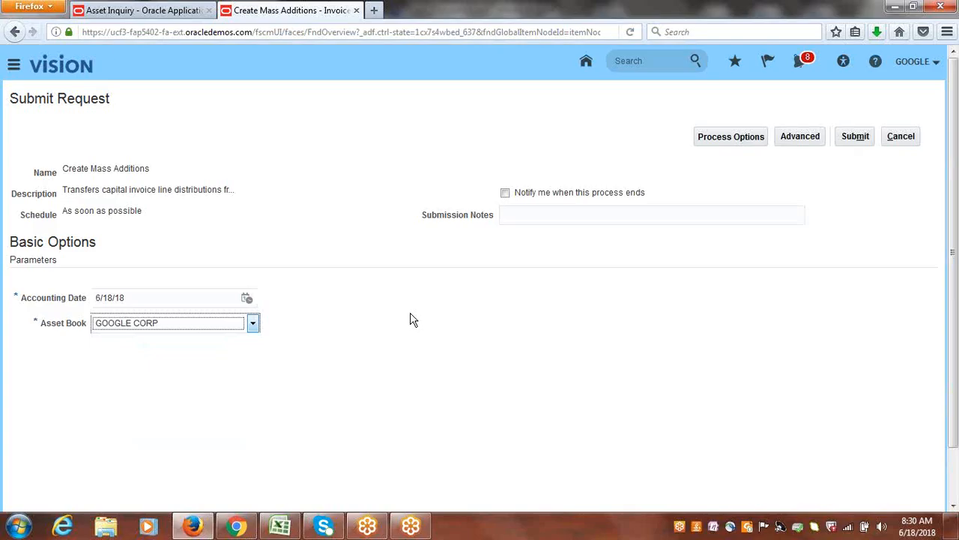
click(857, 138)
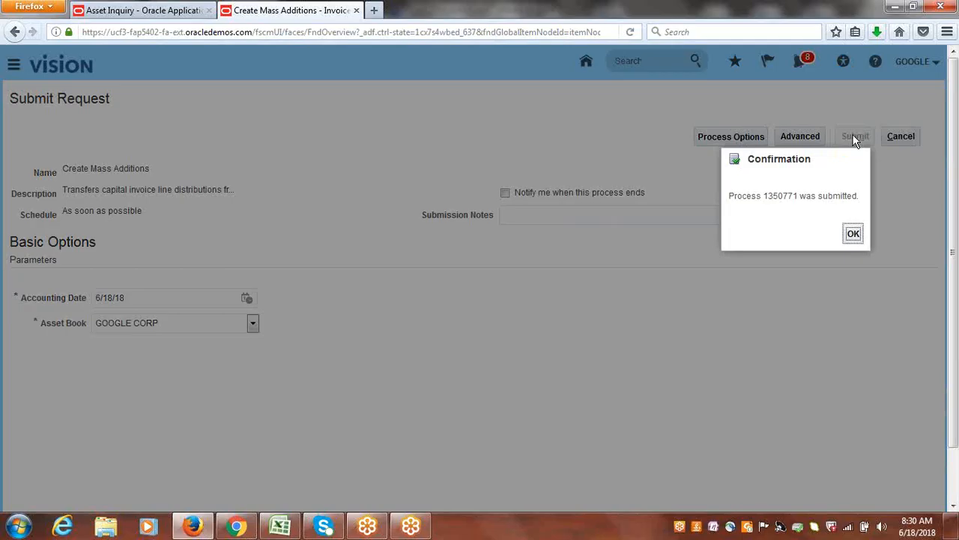
click(853, 233)
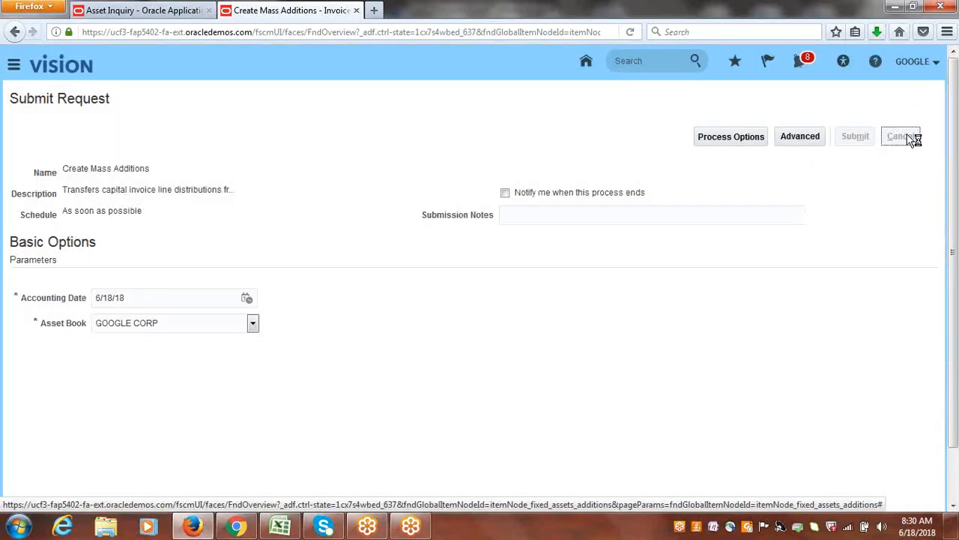
click(907, 136)
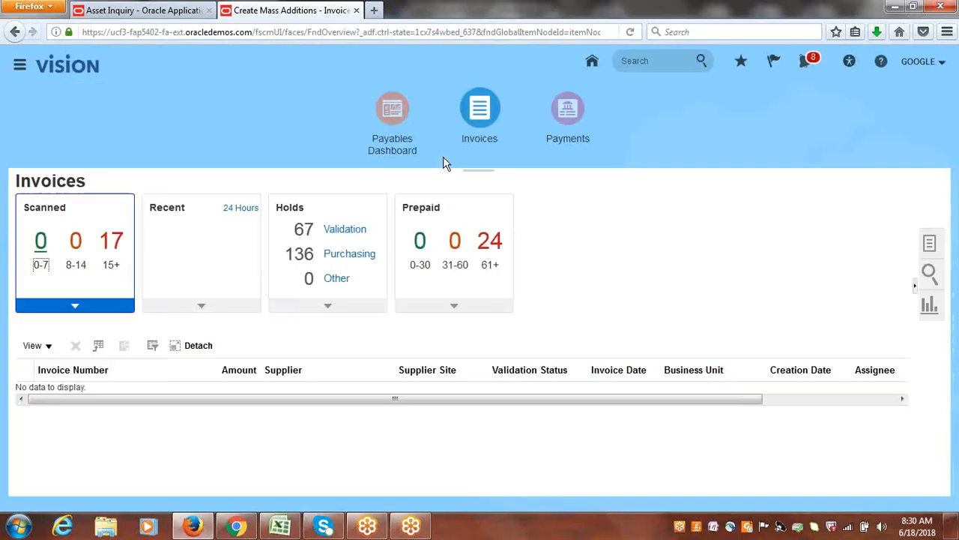
- Switch to the Assets work area and open the incomplete 500,000.00 addition for editing
click(136, 9)
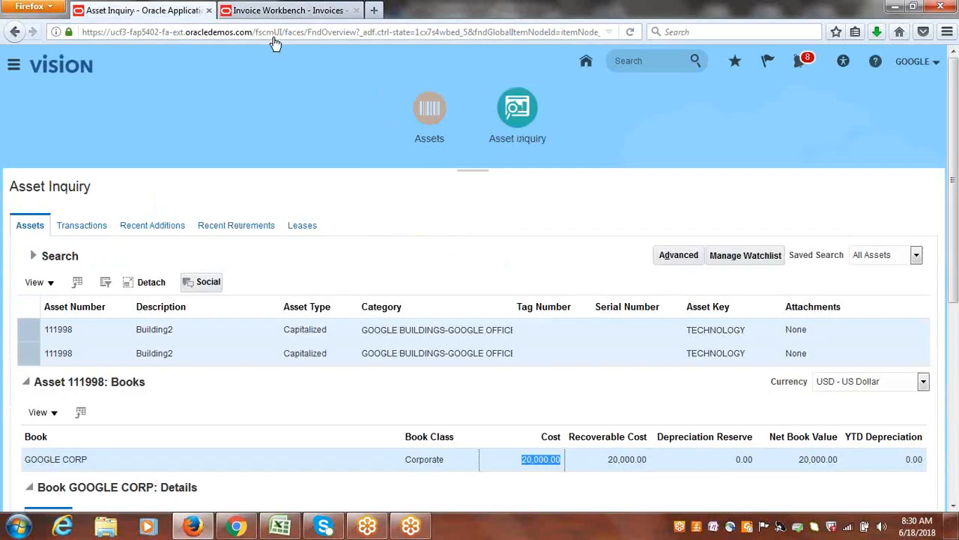
click(427, 127)
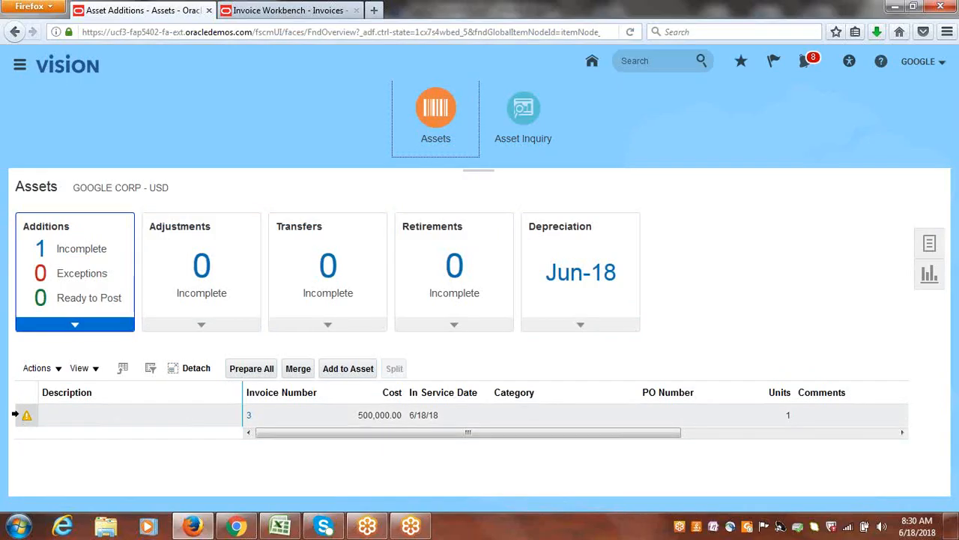
click(16, 414)
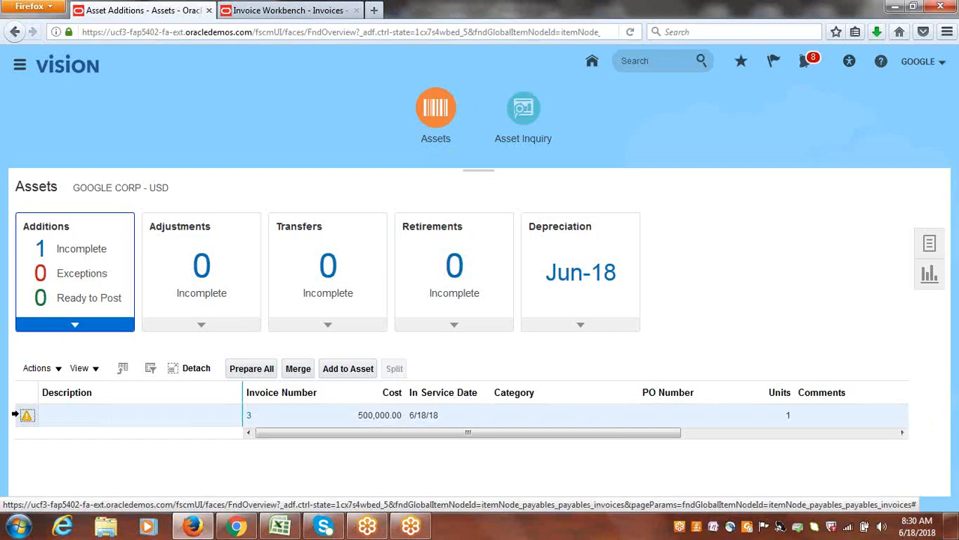
click(58, 369)
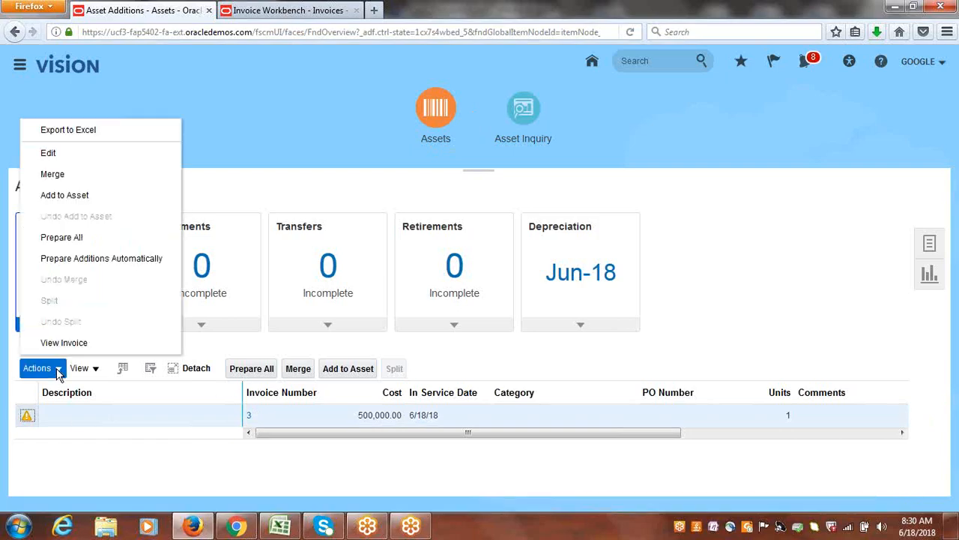
click(63, 157)
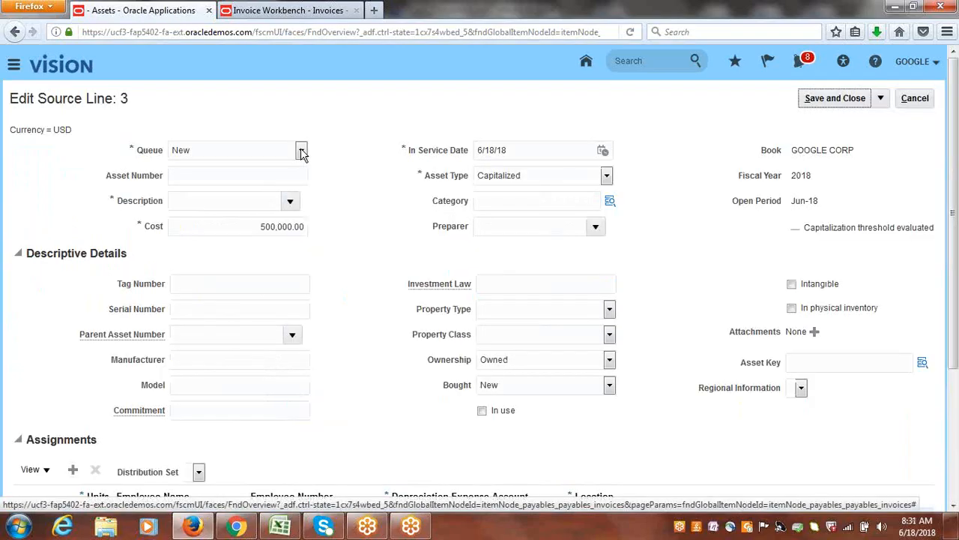
- Set the source line's queue to Post and enter ABC Building as its description
click(301, 151)
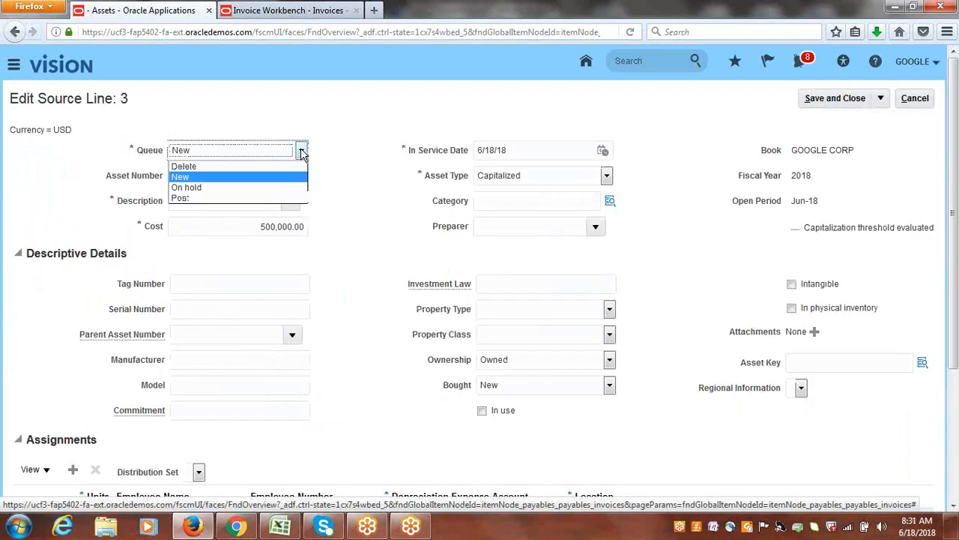
click(241, 198)
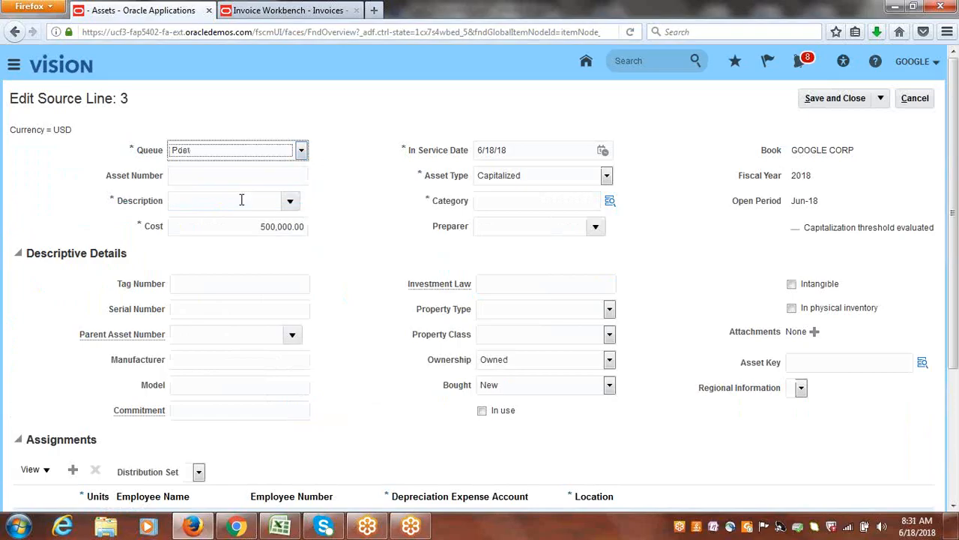
click(242, 200)
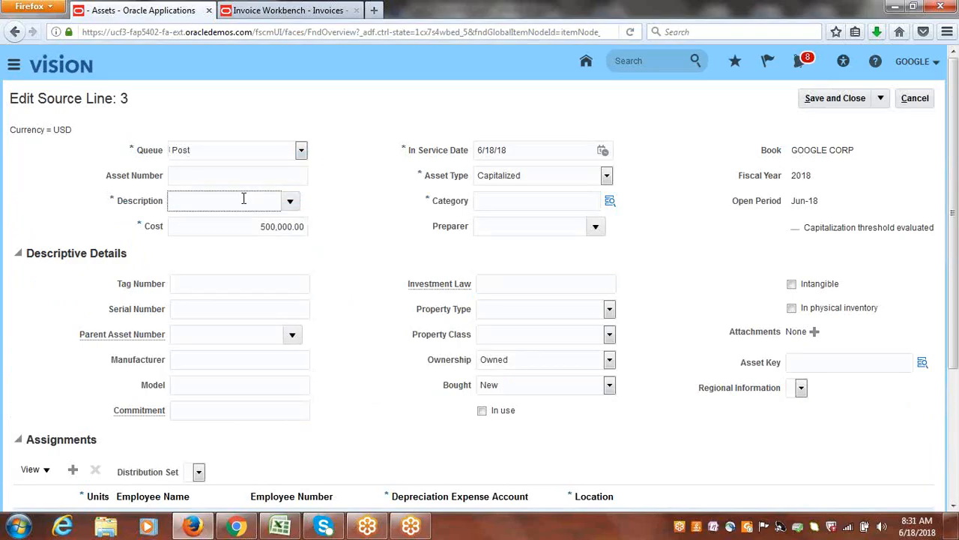
text(Buildings)
key(BackSpace)
key(BackSpace)
key(BackSpace)
key(BackSpace)
key(BackSpace)
key(BackSpace)
key(BackSpace)
key(BackSpace)
text(ABC Building)
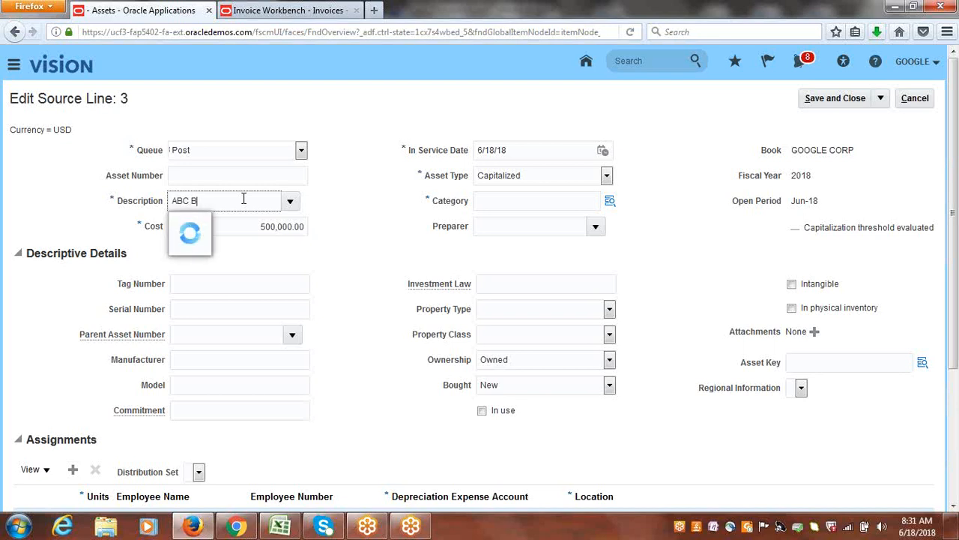
key(Tab)
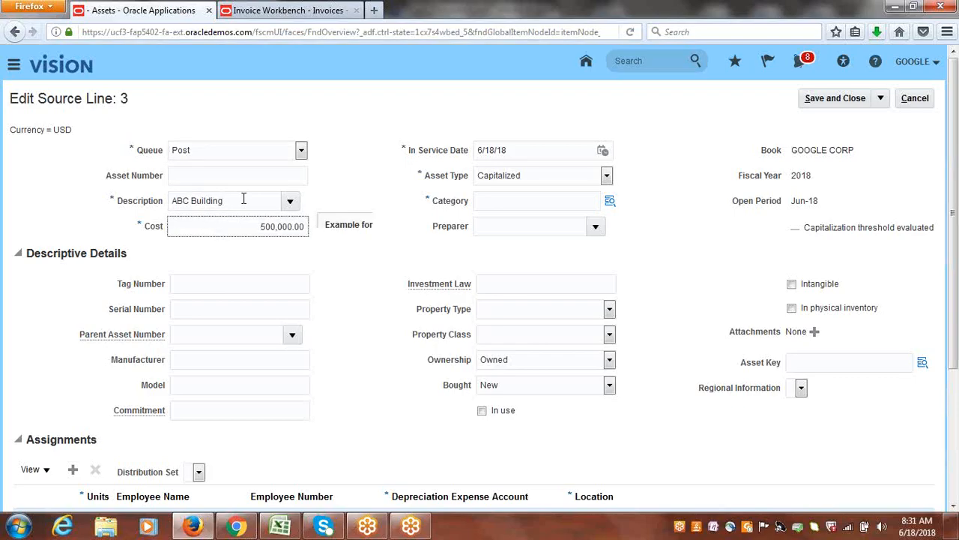
- Assign the asset category with major category GOOGLE BUILDINGS and minor category GOOGLE OFFICE BUILDINGS
key(Tab)
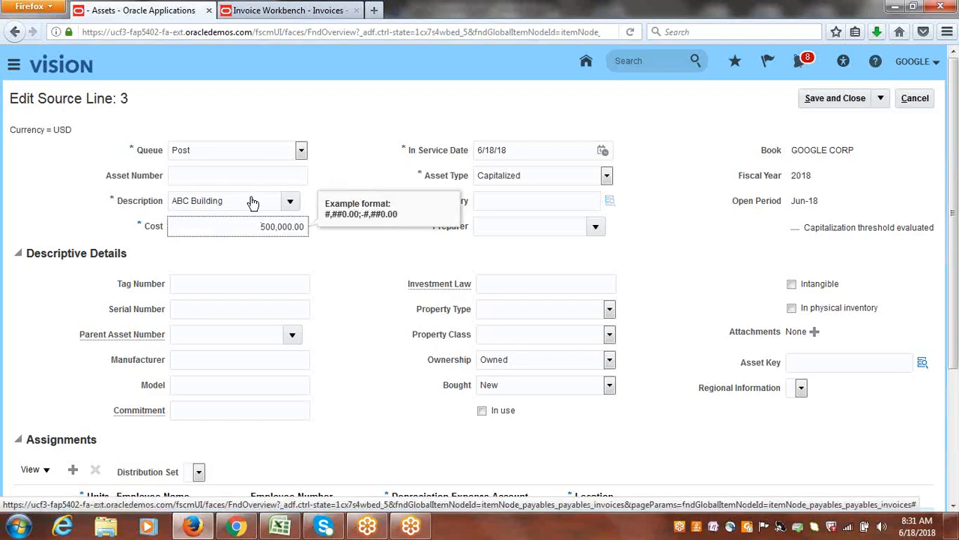
key(Return)
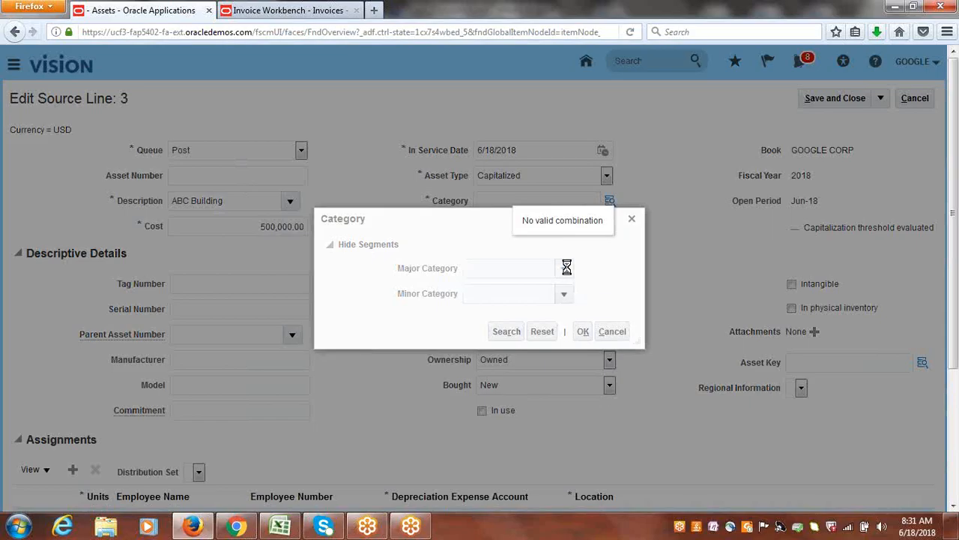
click(566, 269)
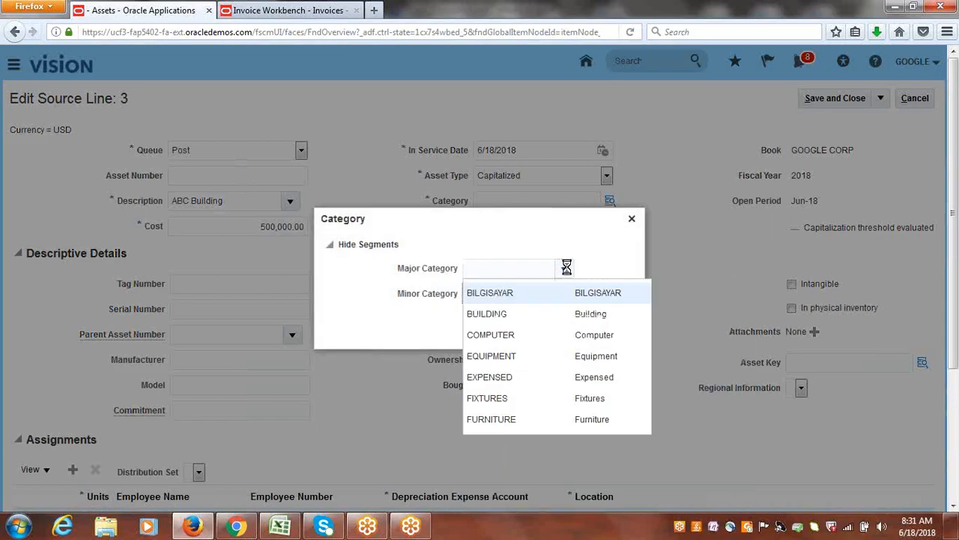
click(526, 441)
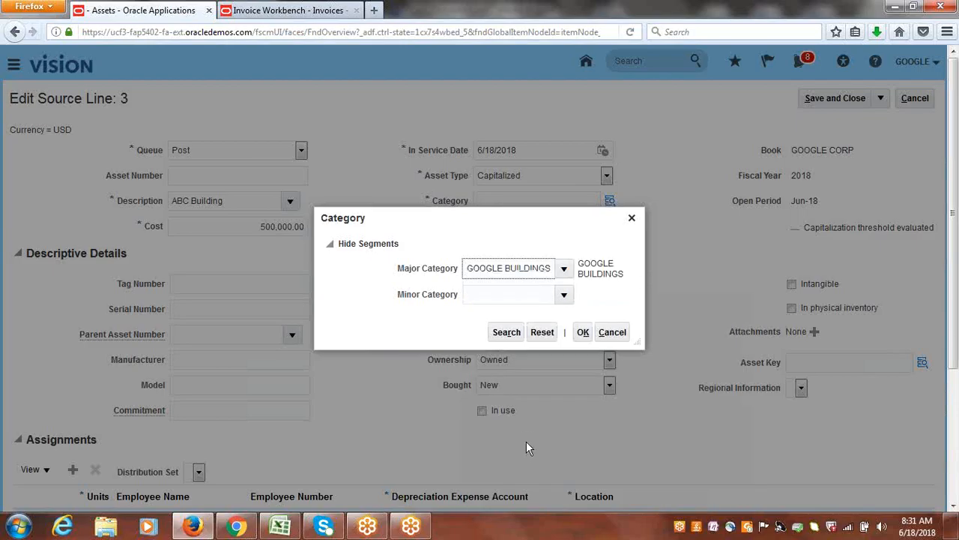
click(565, 297)
click(517, 320)
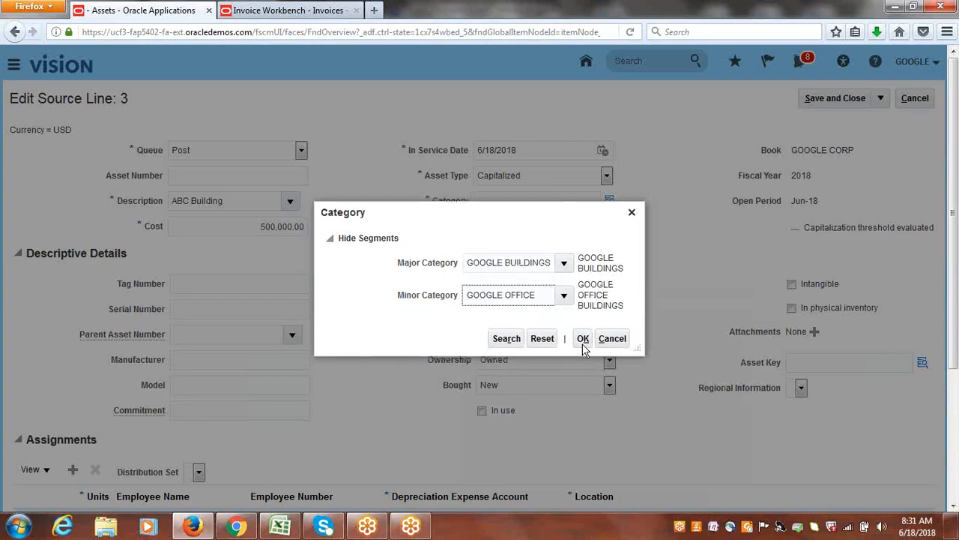
click(584, 341)
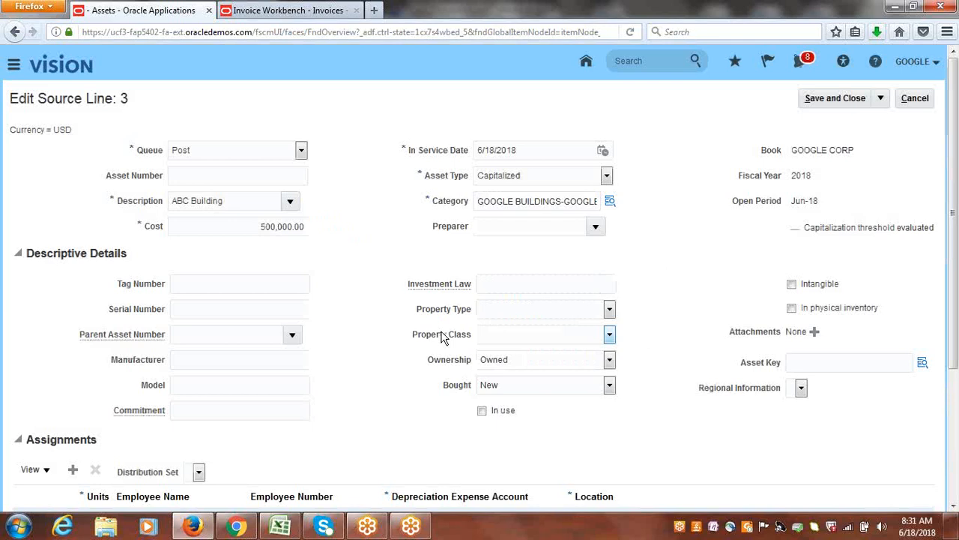
- Set the asset key to TECHNOLOGY in the descriptive details
click(922, 364)
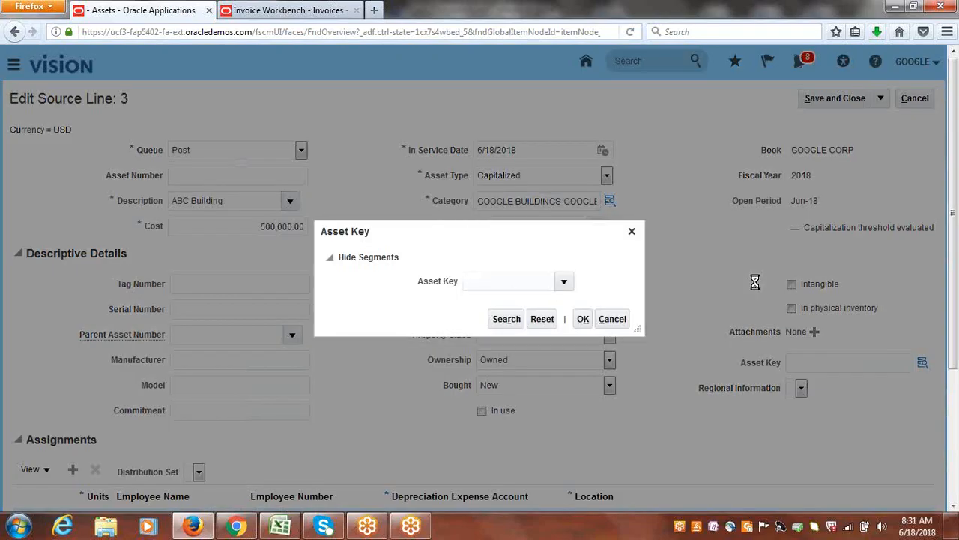
click(563, 281)
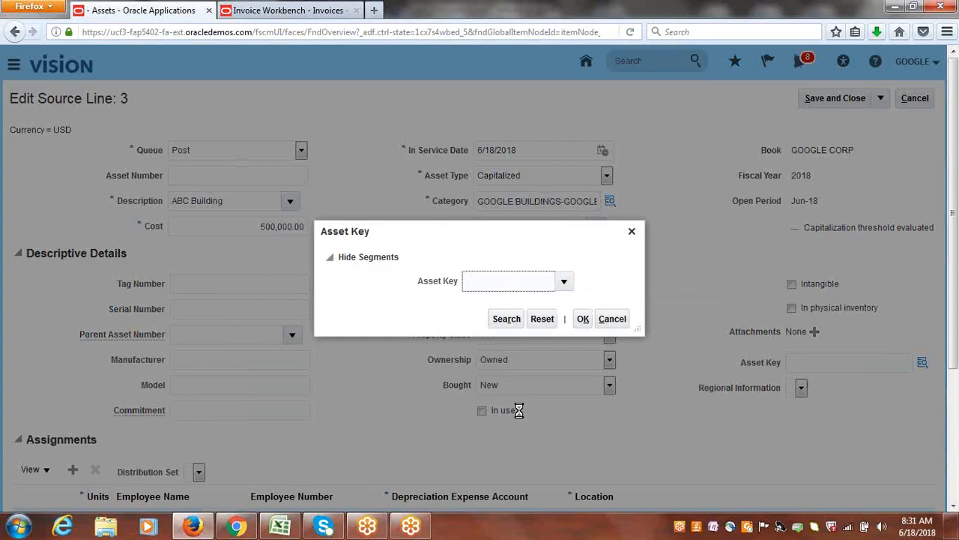
text(TECHNOLOGY)
click(582, 320)
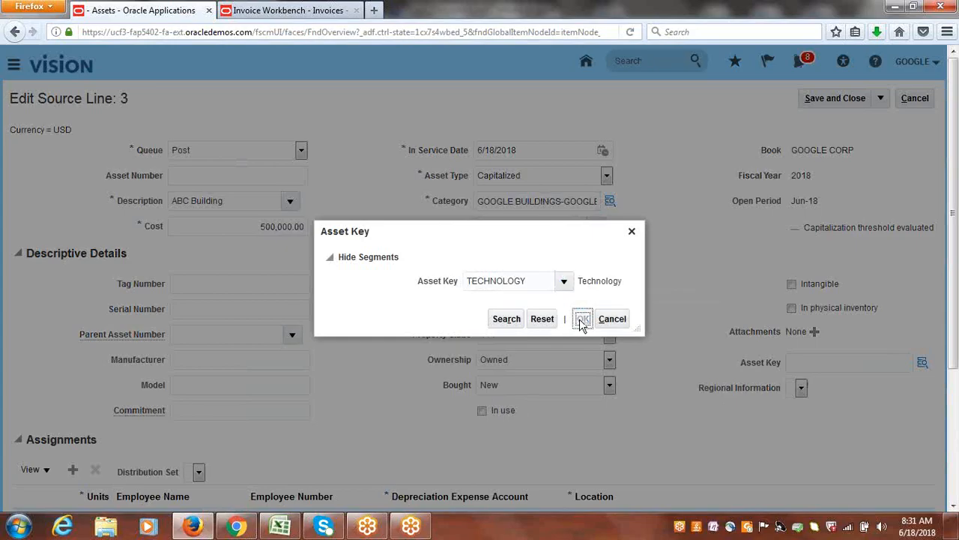
- Enter company 1000 and department 1000 for the depreciation expense account on the assignment line
scroll(958, 149, down, 3)
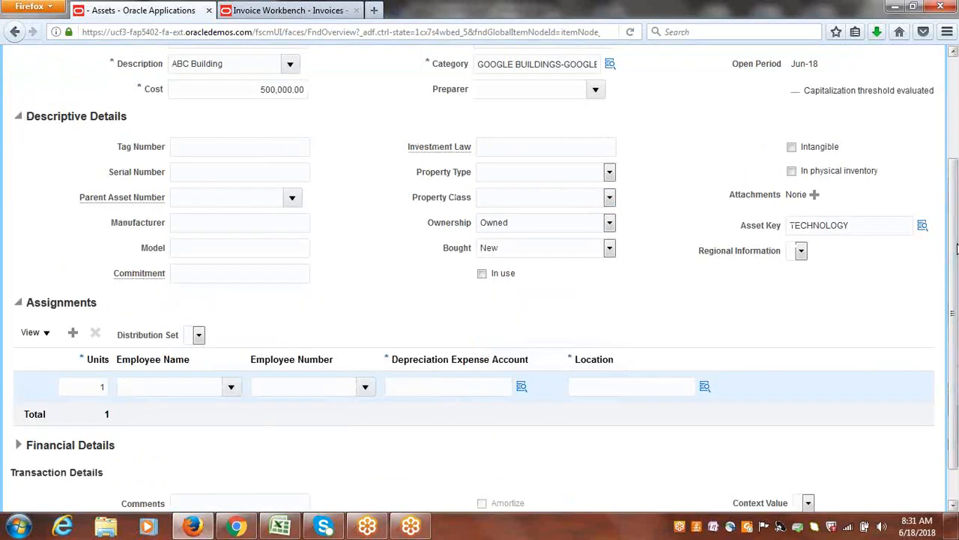
click(424, 397)
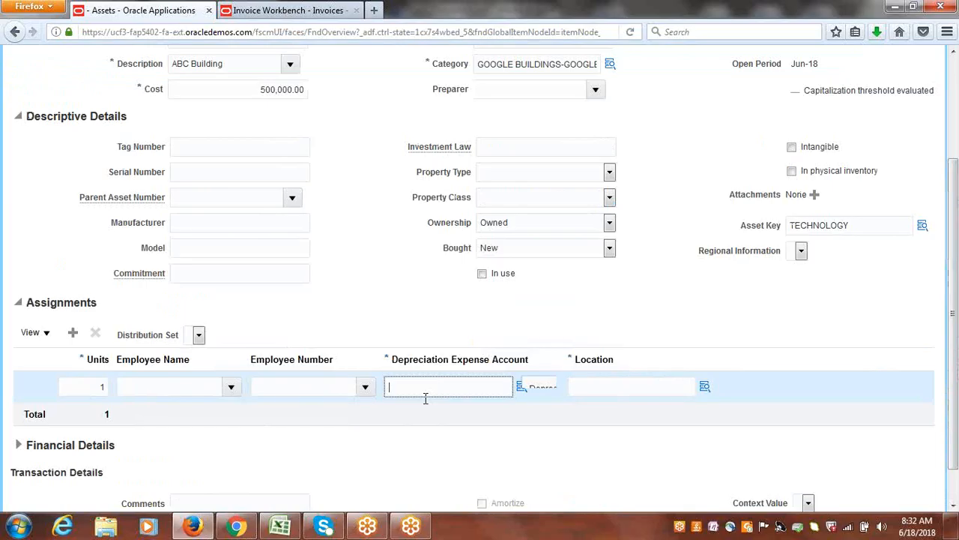
text(1000)
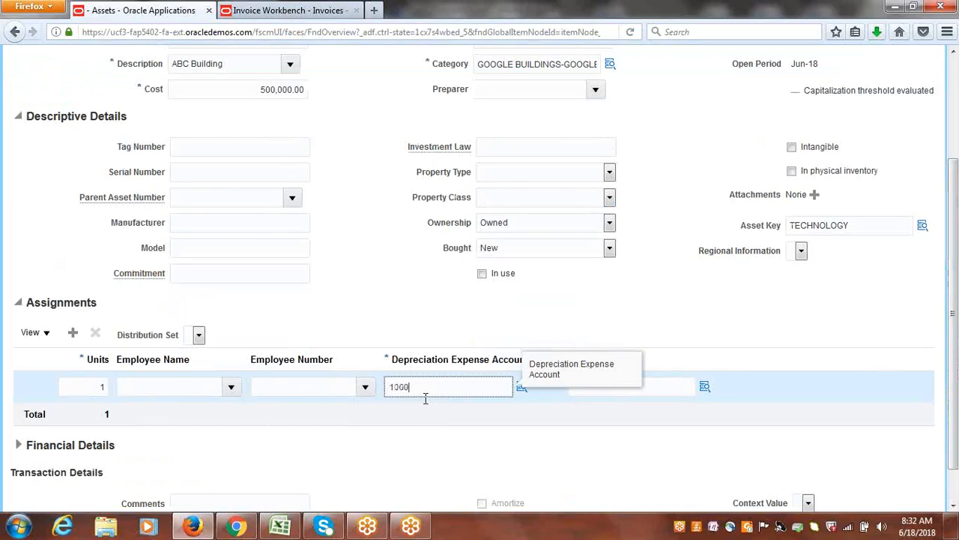
text(-1000)
key(Tab)
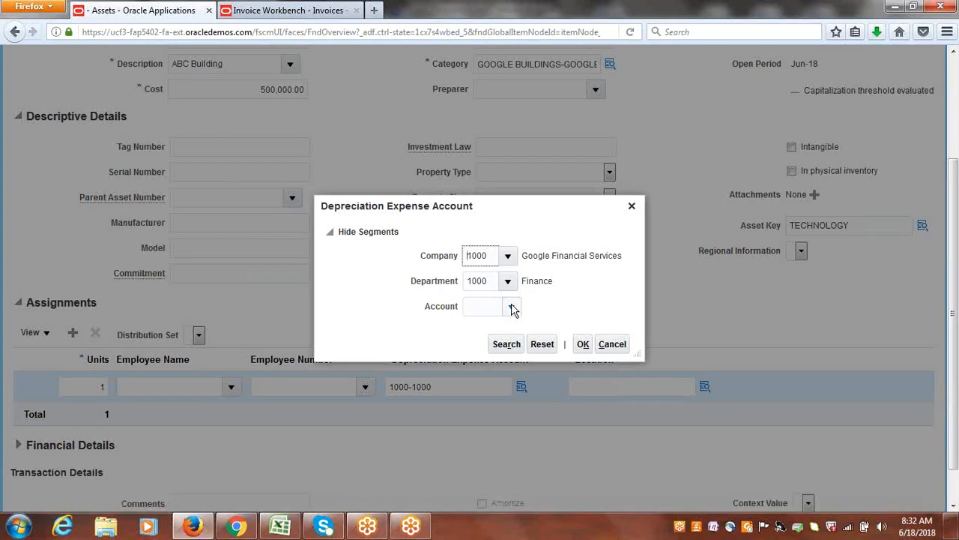
- Search account descriptions for Building and complete the depreciation expense account with 56010 Buildings Depreciation
click(512, 307)
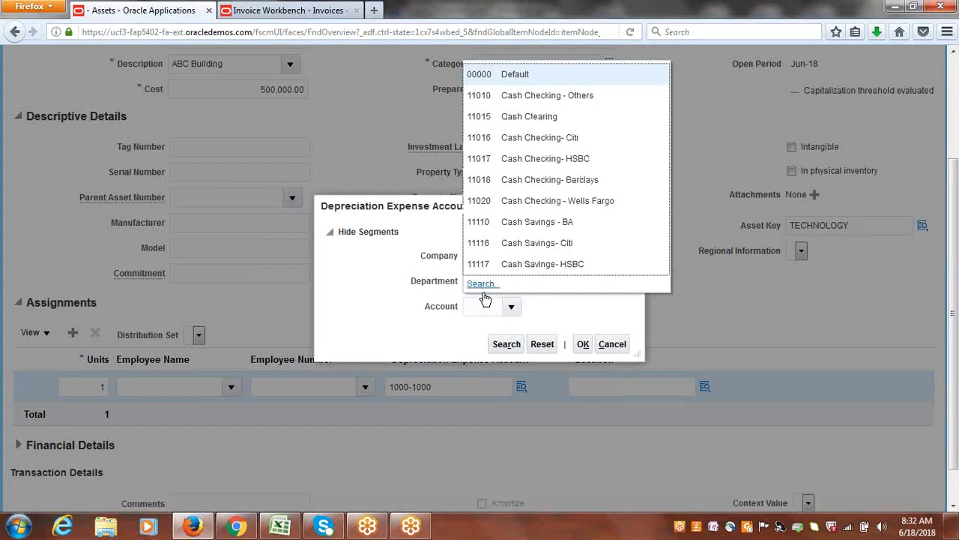
click(482, 285)
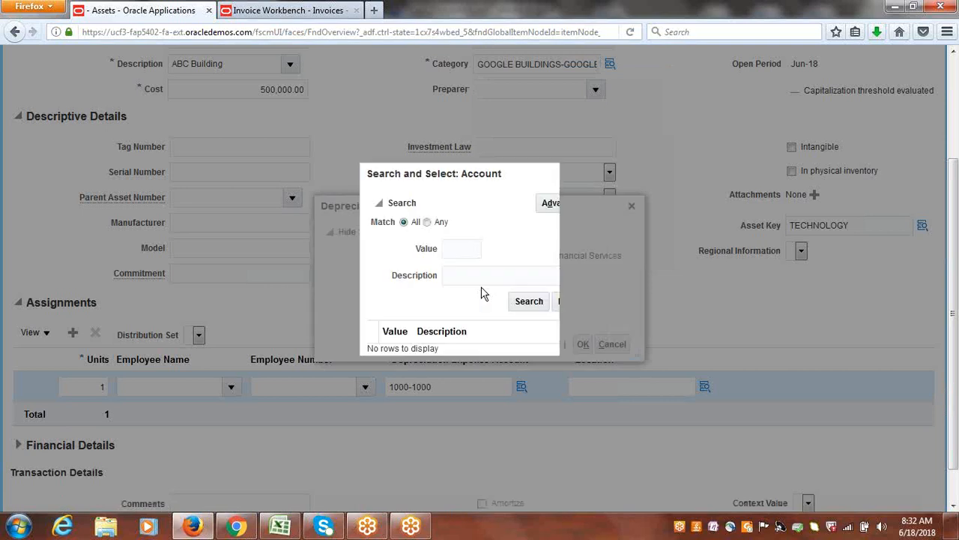
click(483, 282)
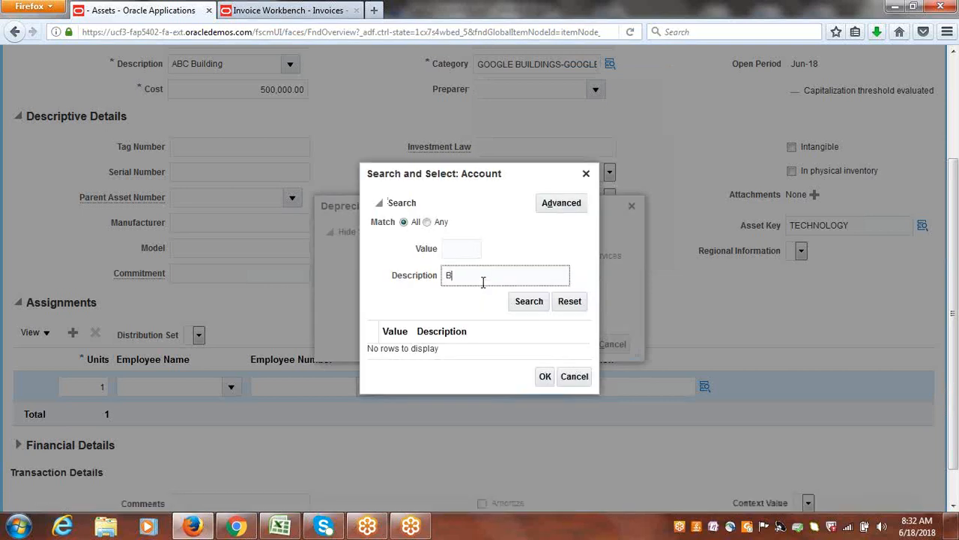
text(Building)
click(527, 302)
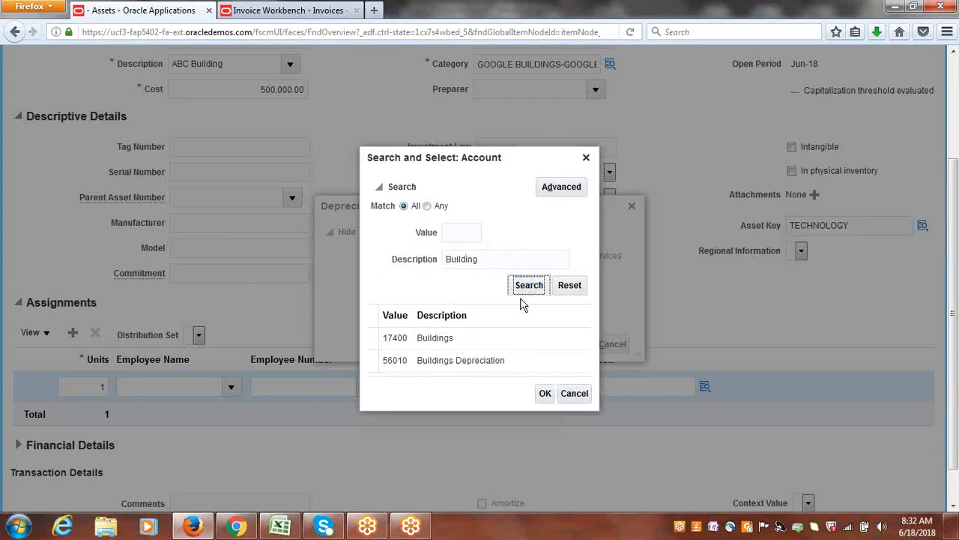
click(448, 362)
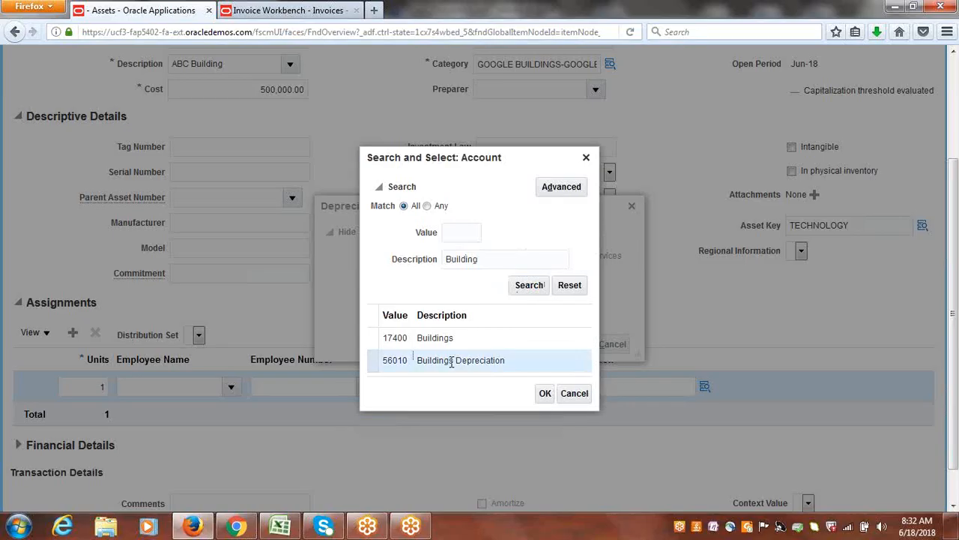
click(544, 394)
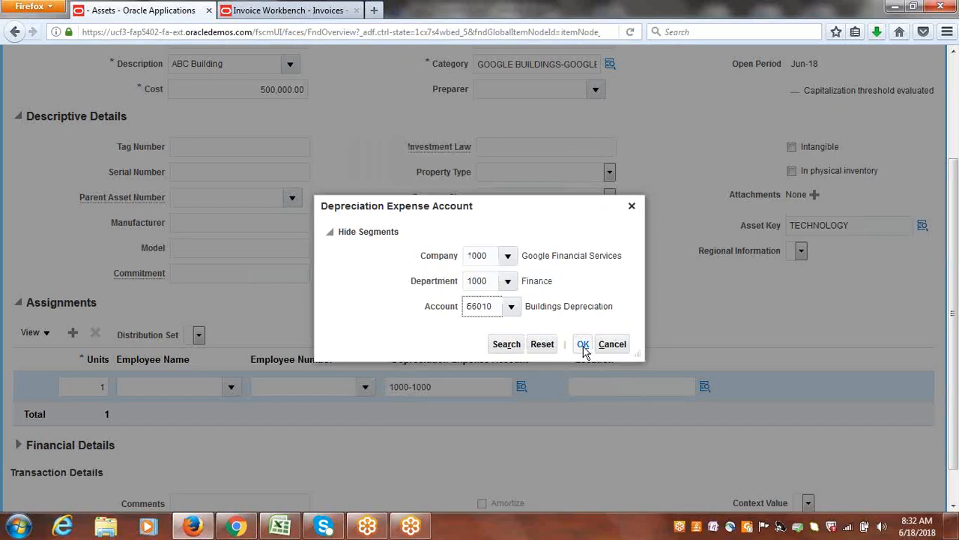
click(583, 347)
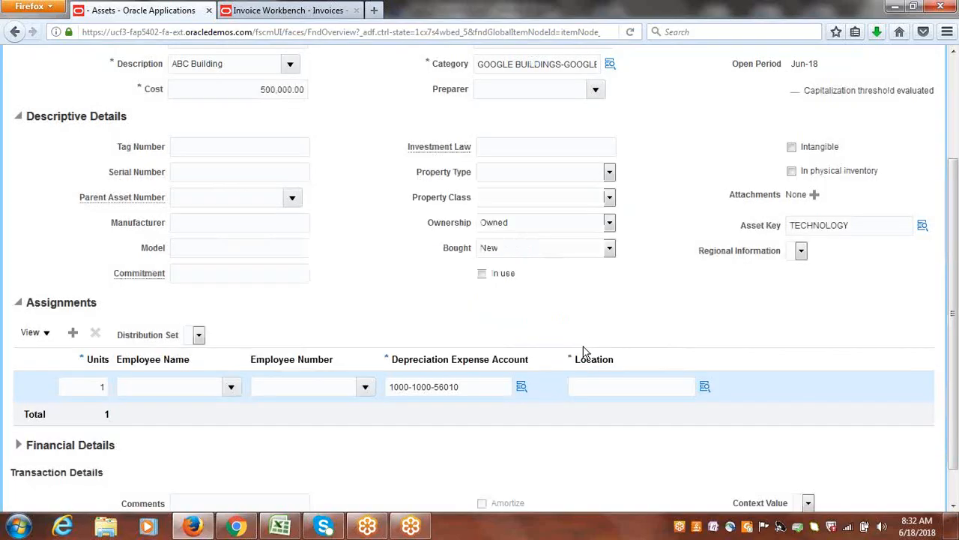
- Set the assignment's location to country USA, state CALIFORNIA and city BRISTOL, and choose a building
click(704, 386)
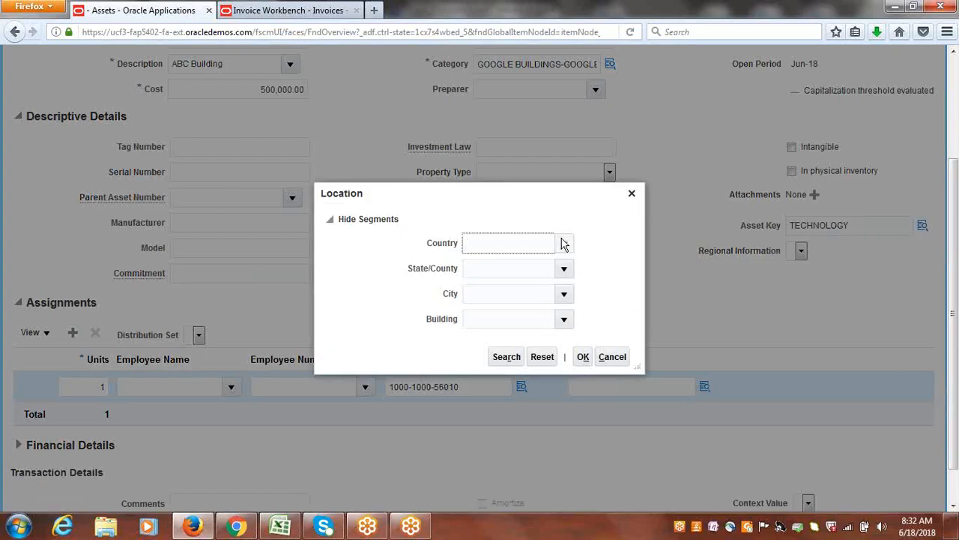
click(563, 242)
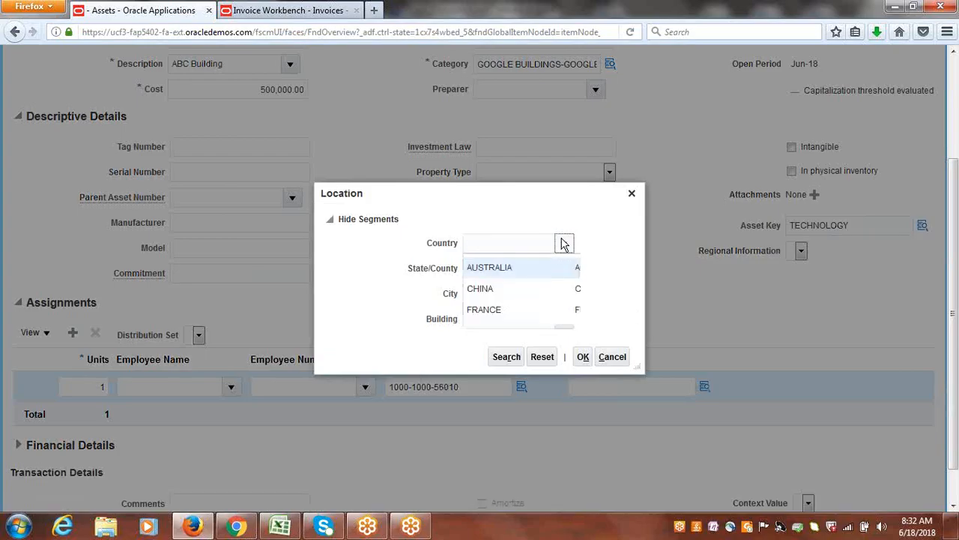
click(506, 397)
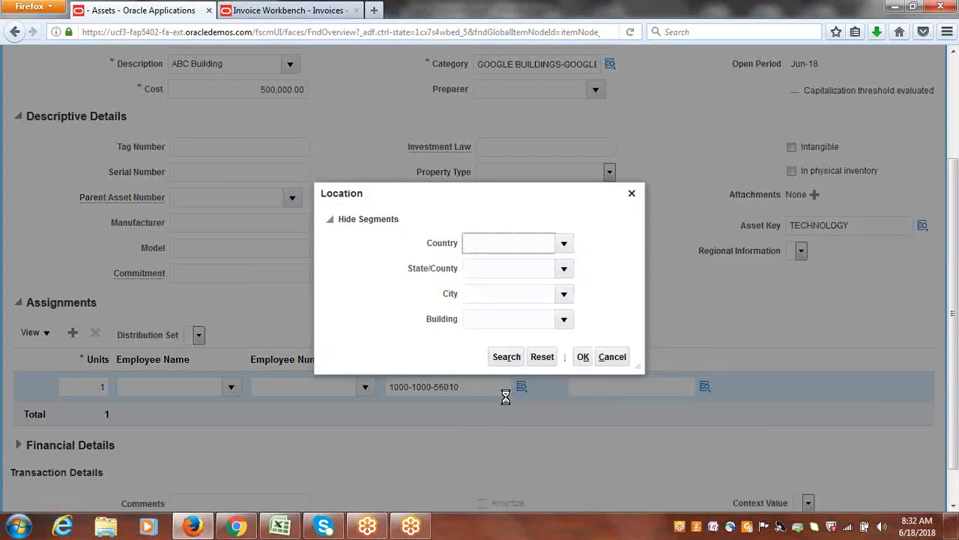
click(565, 268)
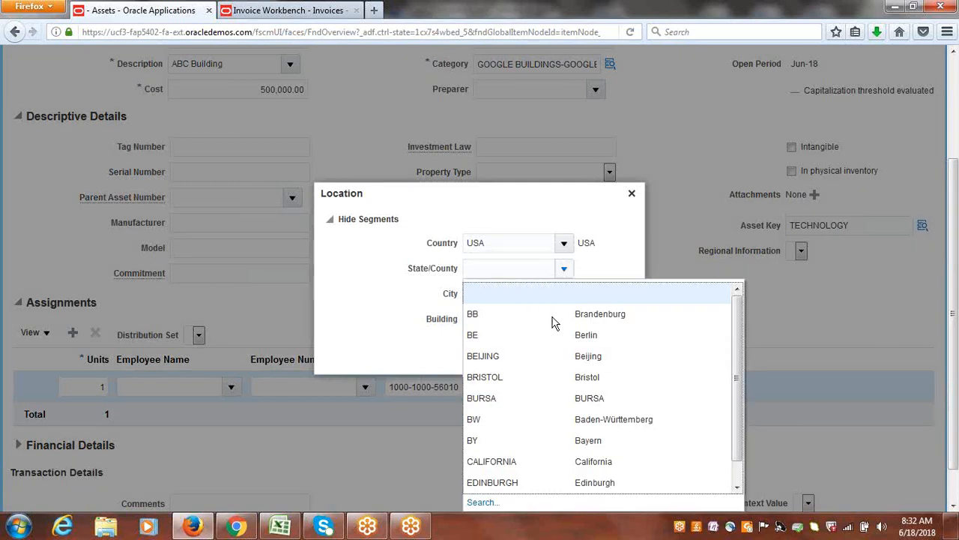
click(523, 463)
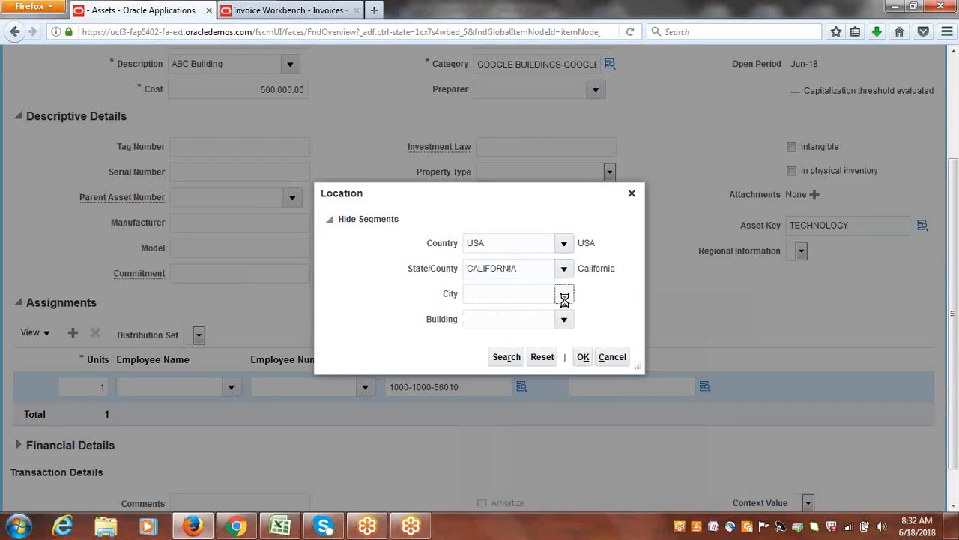
click(564, 297)
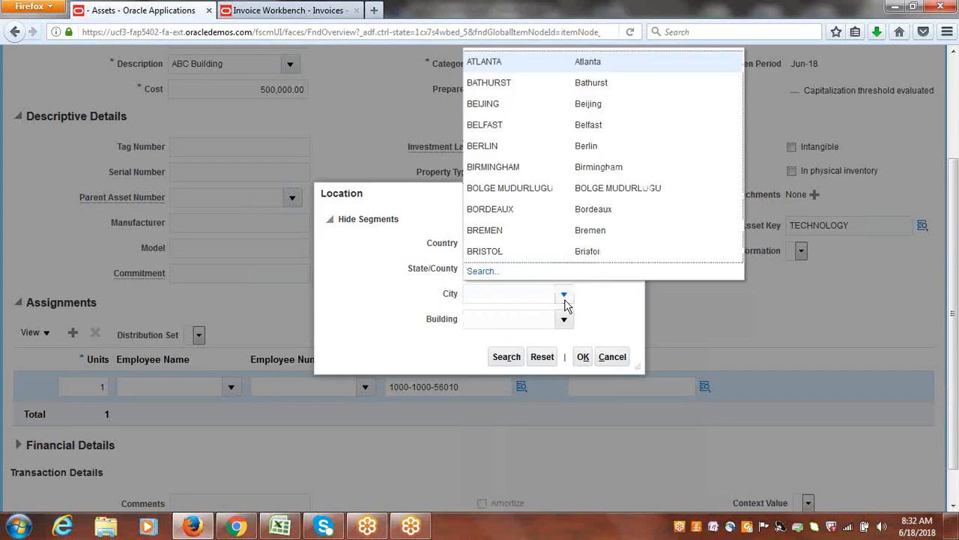
click(514, 251)
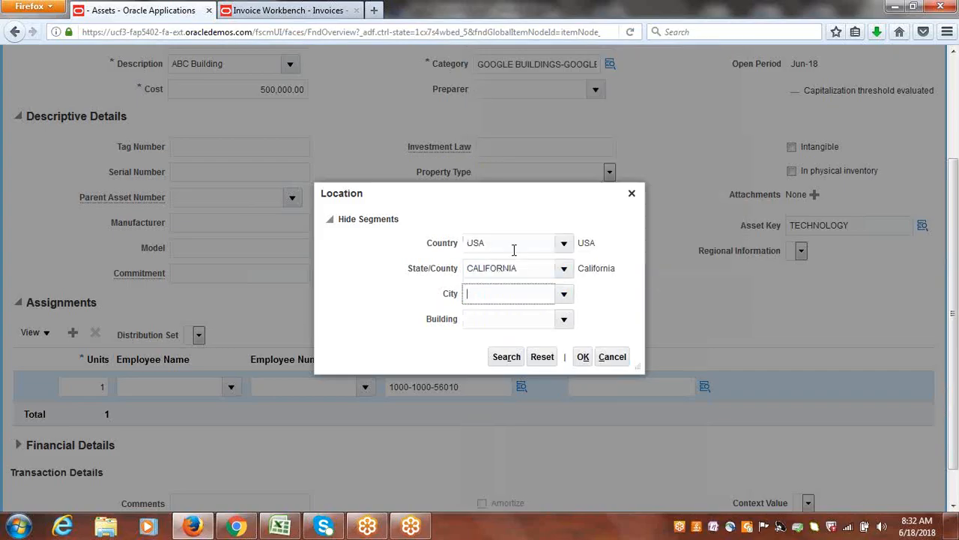
click(565, 318)
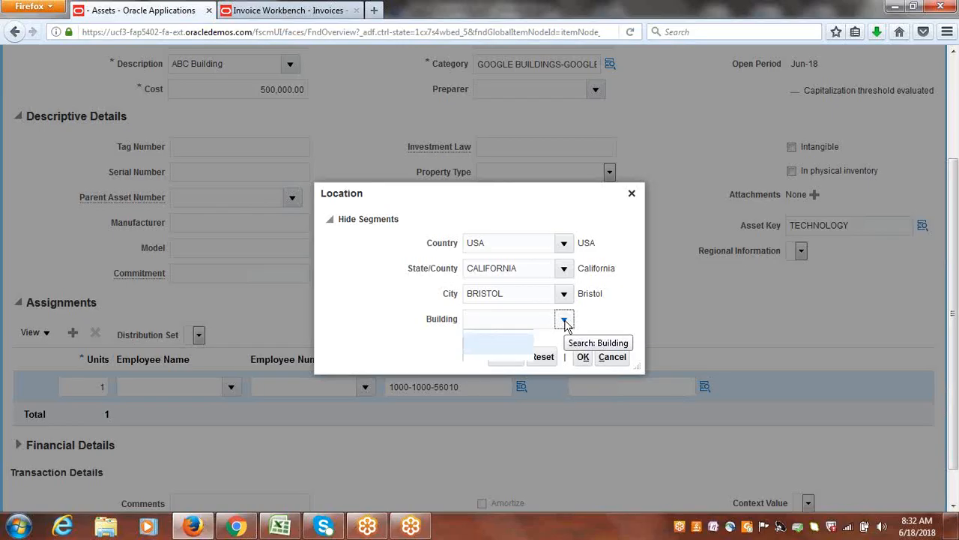
click(538, 427)
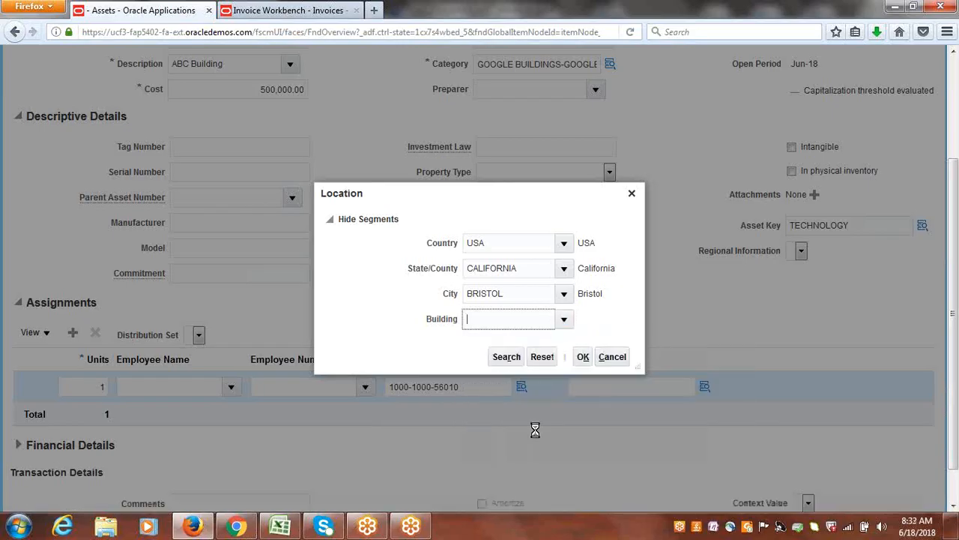
click(583, 357)
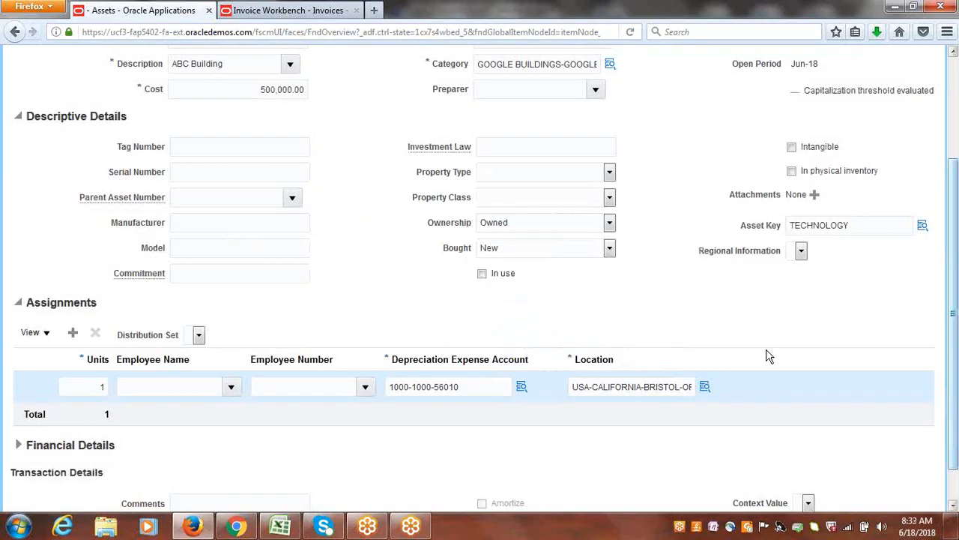
- Set the assignment line's units to 5, then save and close the ABC Building source line
drag(953, 363, 953, 234)
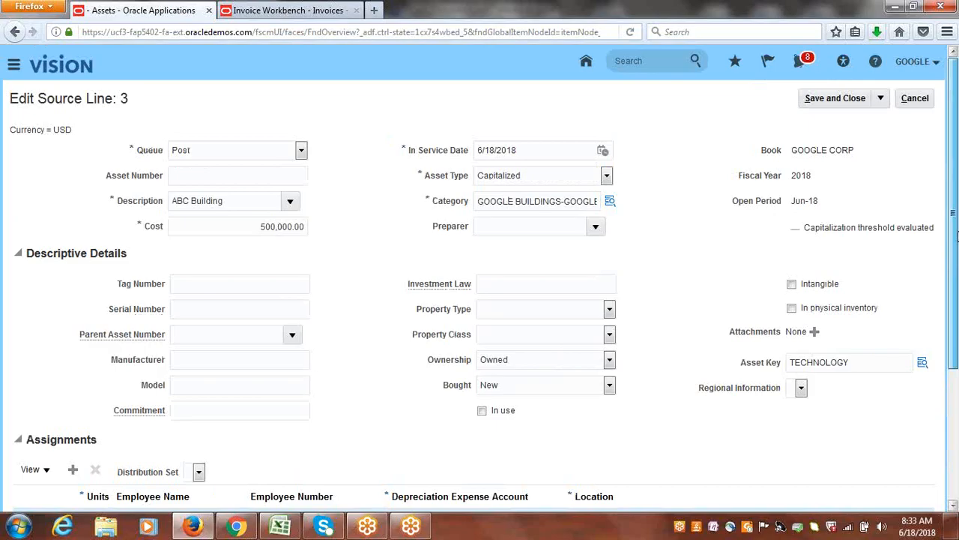
drag(956, 238, 956, 405)
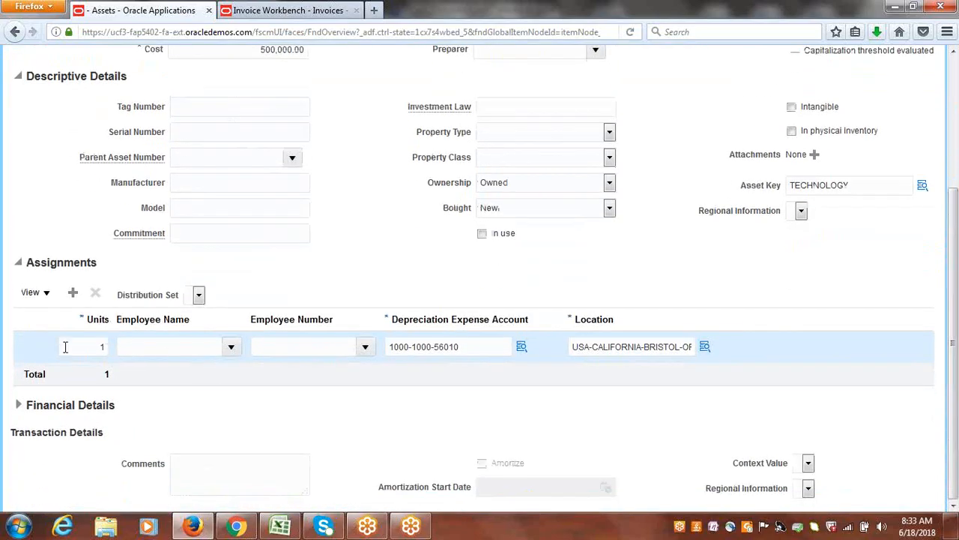
click(96, 351)
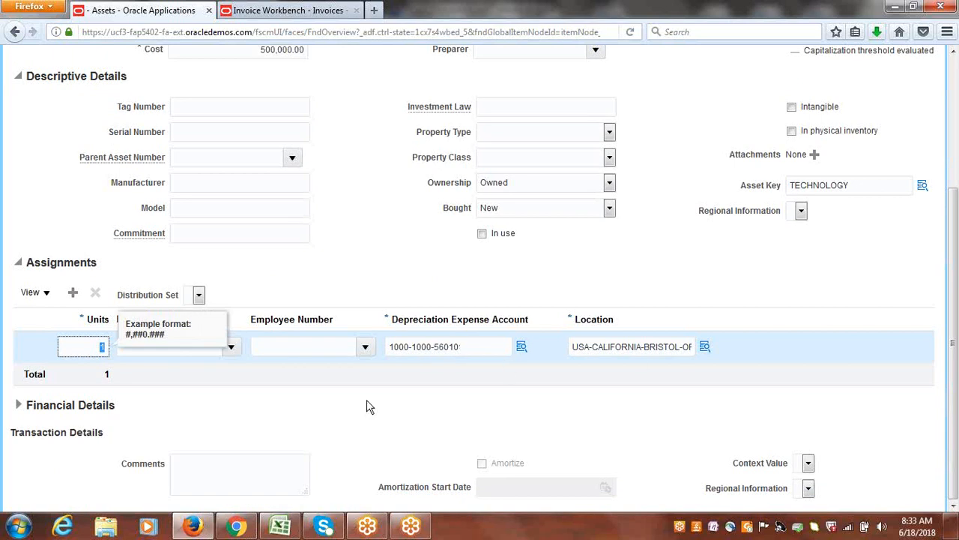
text(5)
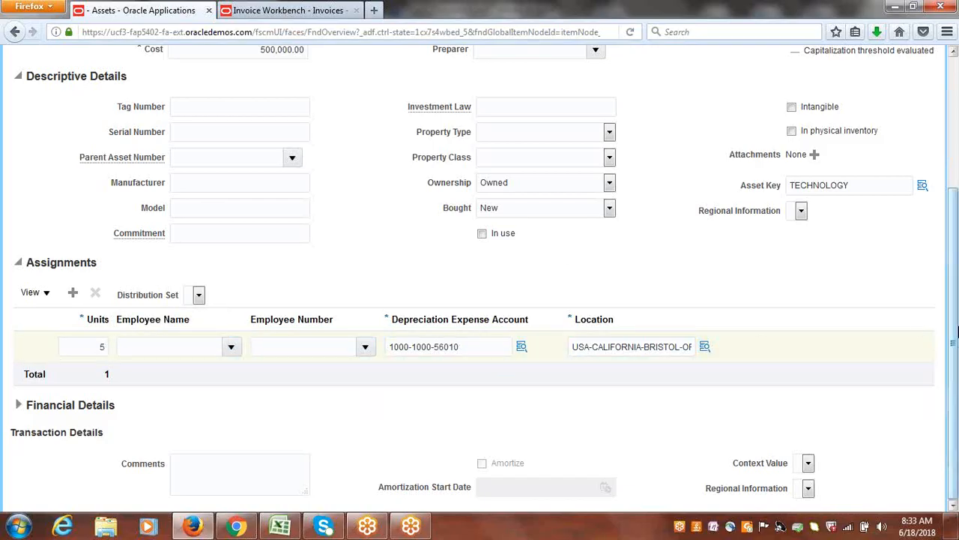
drag(957, 366, 958, 199)
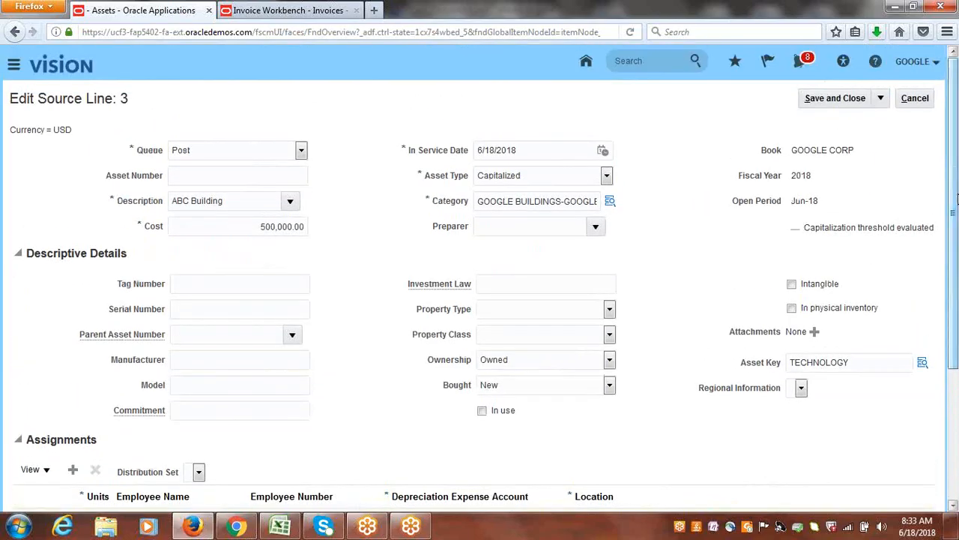
click(824, 101)
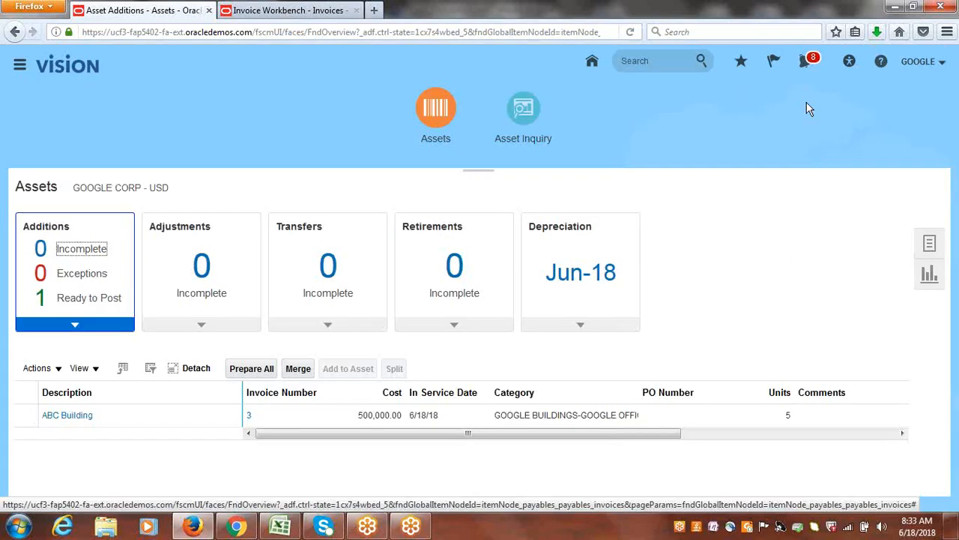
- Split the ABC Building source line into five lines of 1 unit each
click(34, 414)
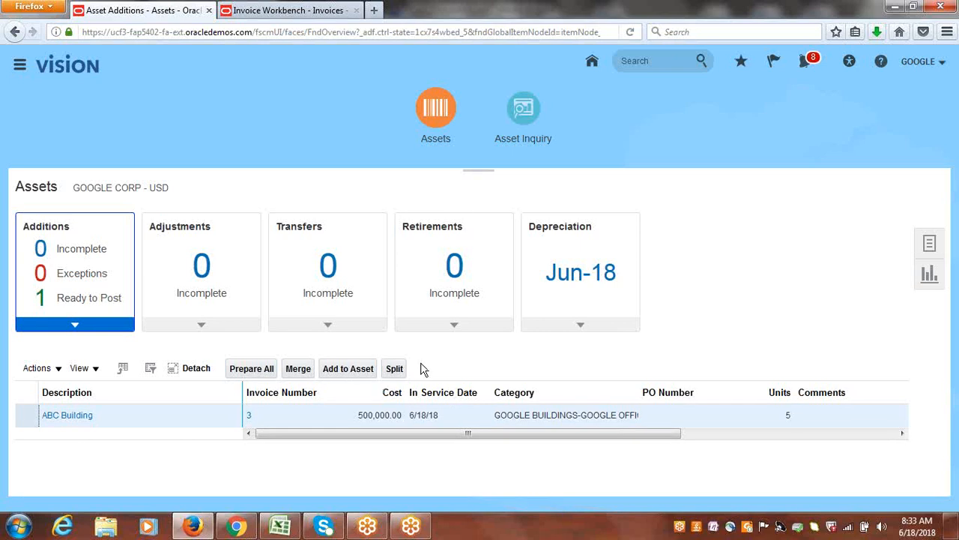
click(394, 368)
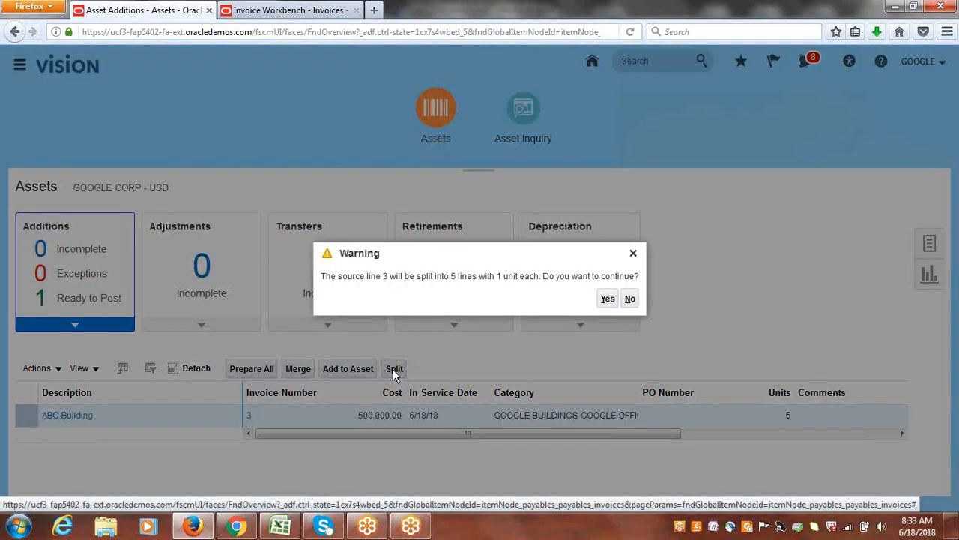
click(608, 299)
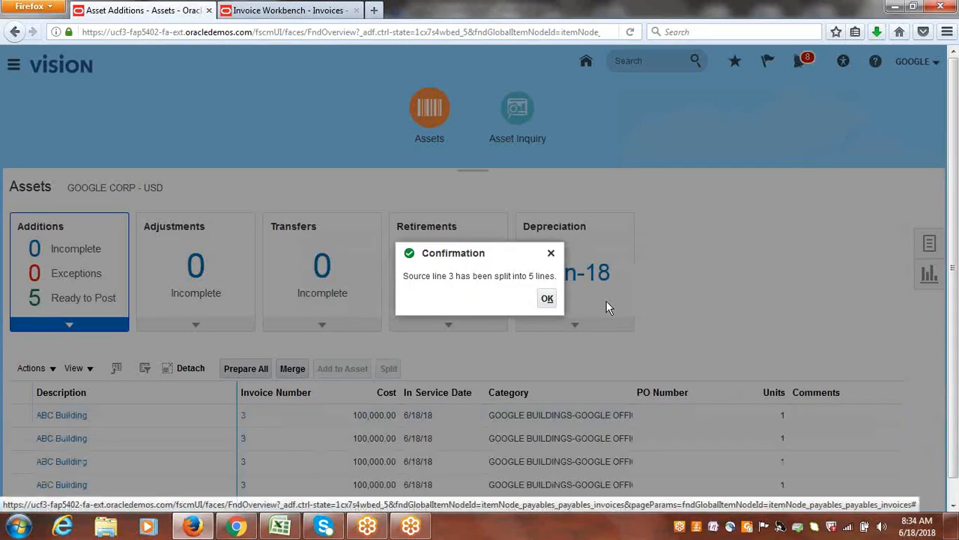
click(550, 301)
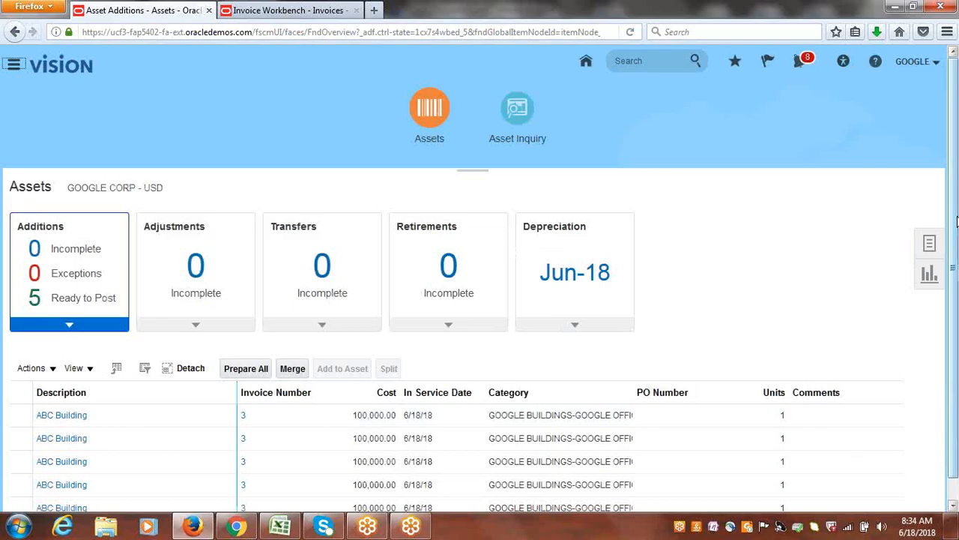
- Display the asset additions that are ready to post and post all of them
drag(956, 224, 957, 348)
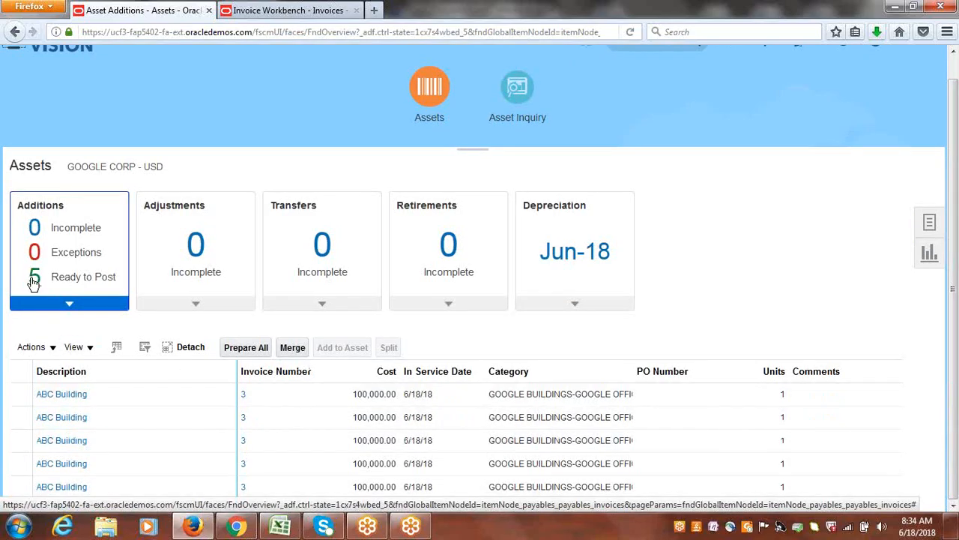
click(82, 281)
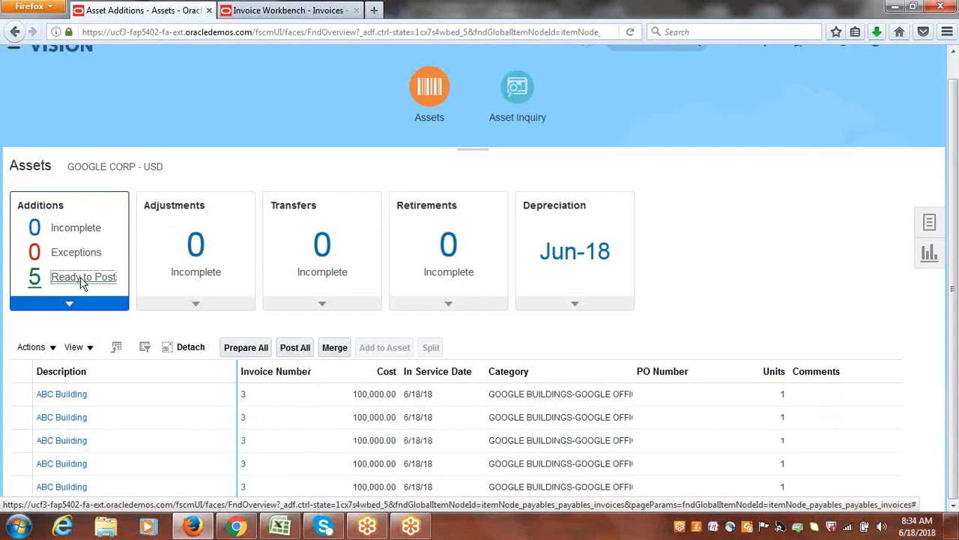
click(296, 349)
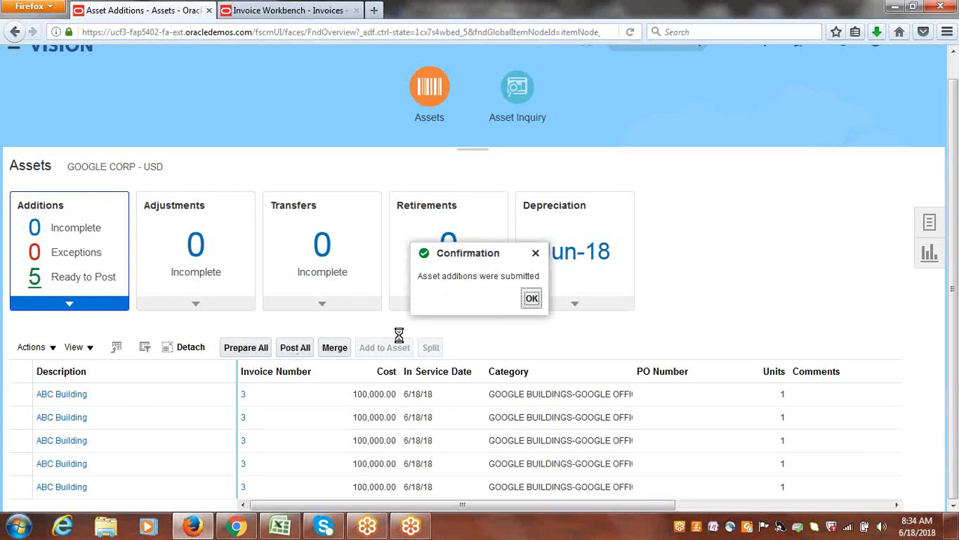
click(531, 297)
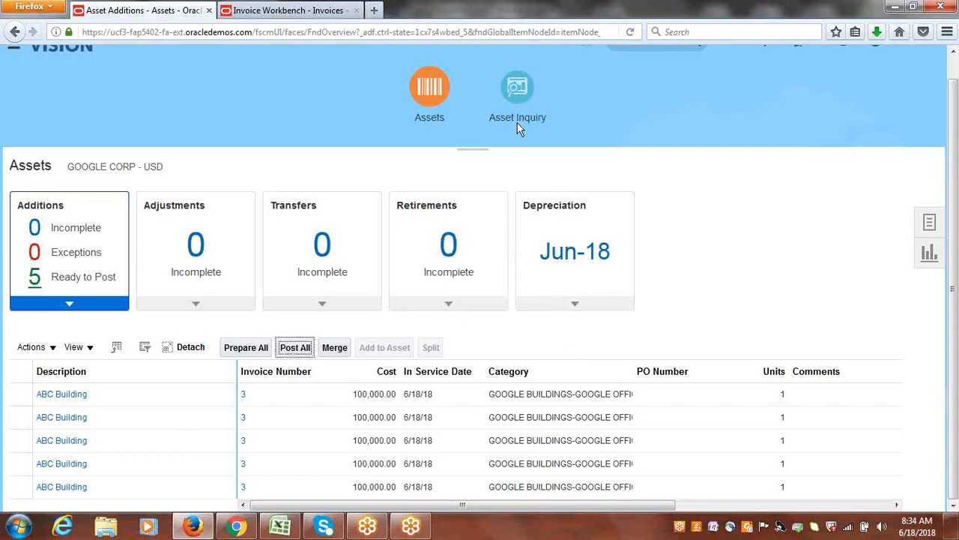
- Search the GOOGLE CORP book in Asset Inquiry and review the listed ABC Building assets
click(519, 96)
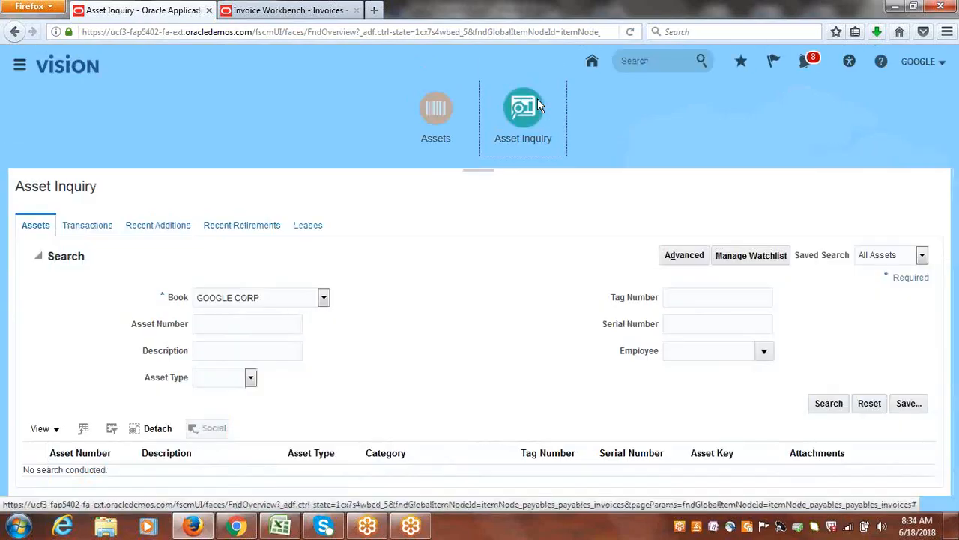
click(829, 405)
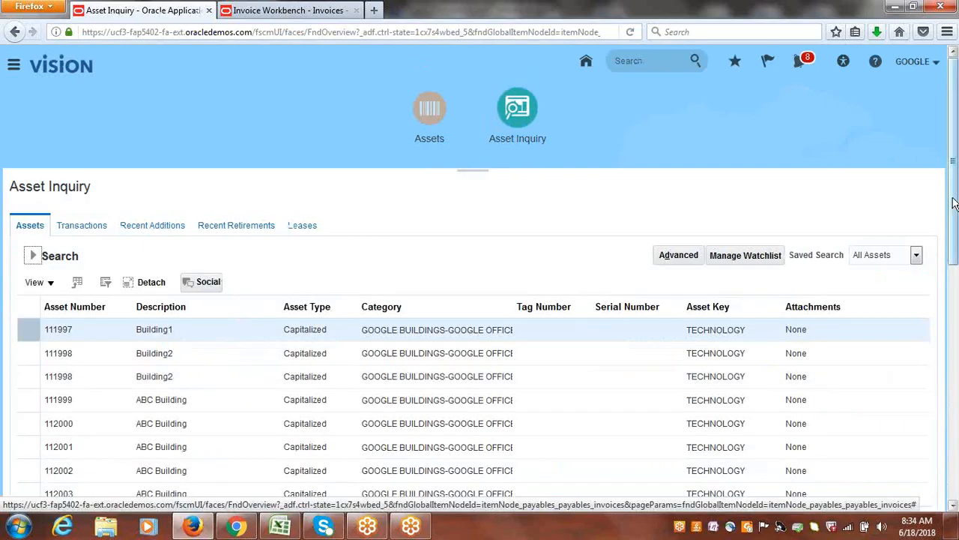
scroll(499, 356, down, 3)
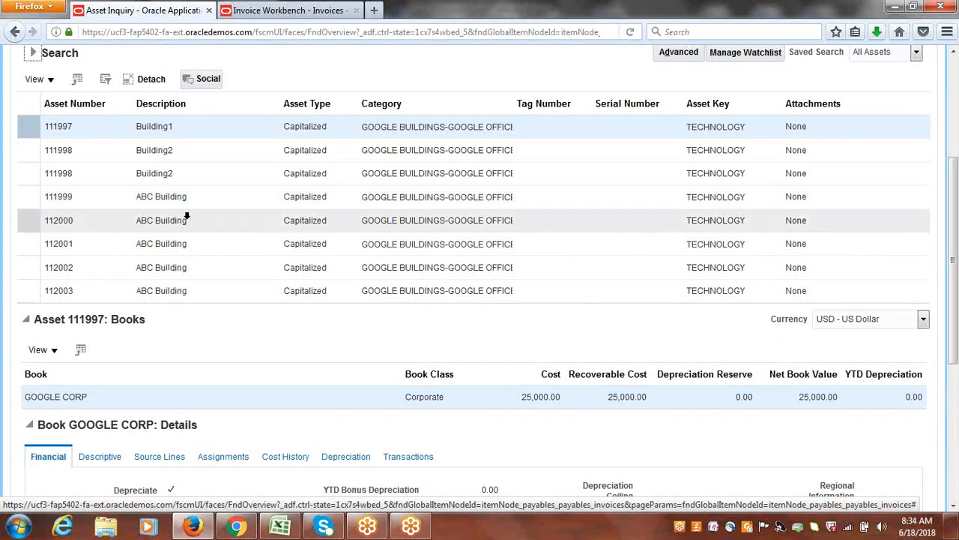
scroll(633, 189, up, 3)
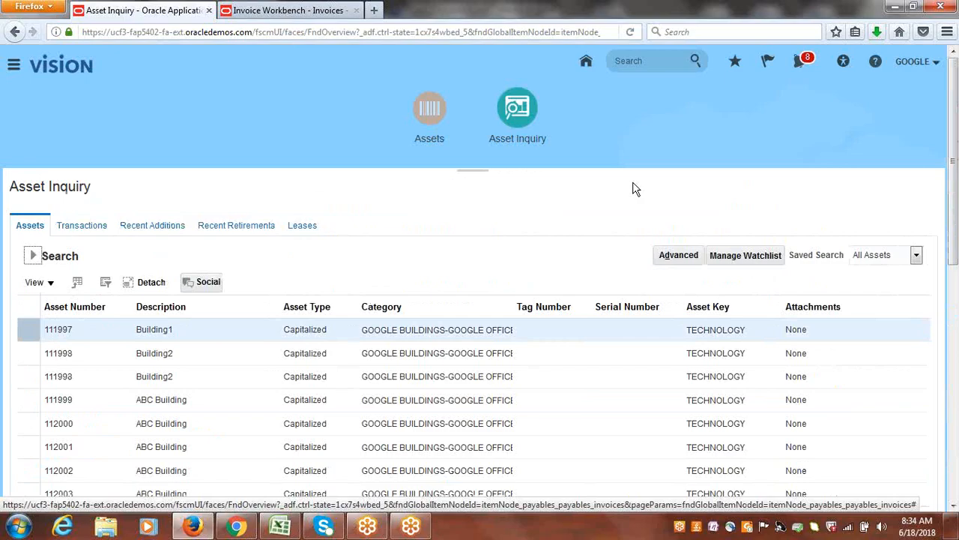
- Switch to the Class_Discussions.xlsx workbook in Excel, mark Split Asset Lines as Done, and clear the invoice notes in E26:F27
click(278, 527)
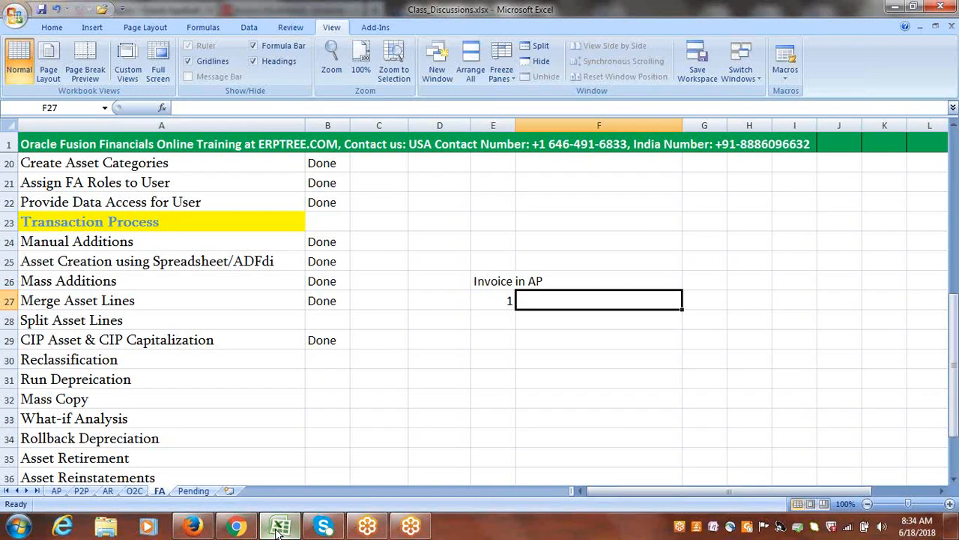
click(333, 319)
text(Done)
key(Tab)
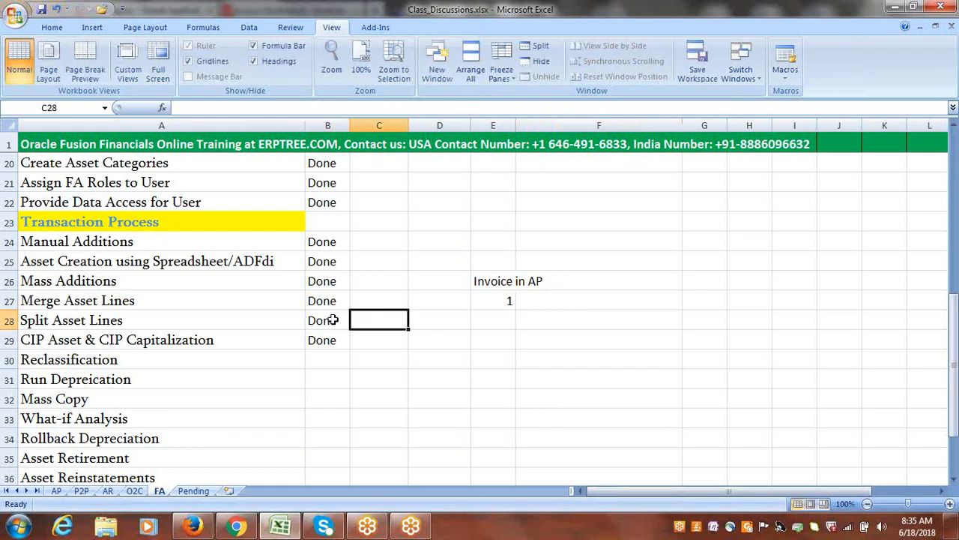
drag(488, 278, 539, 302)
key(Delete)
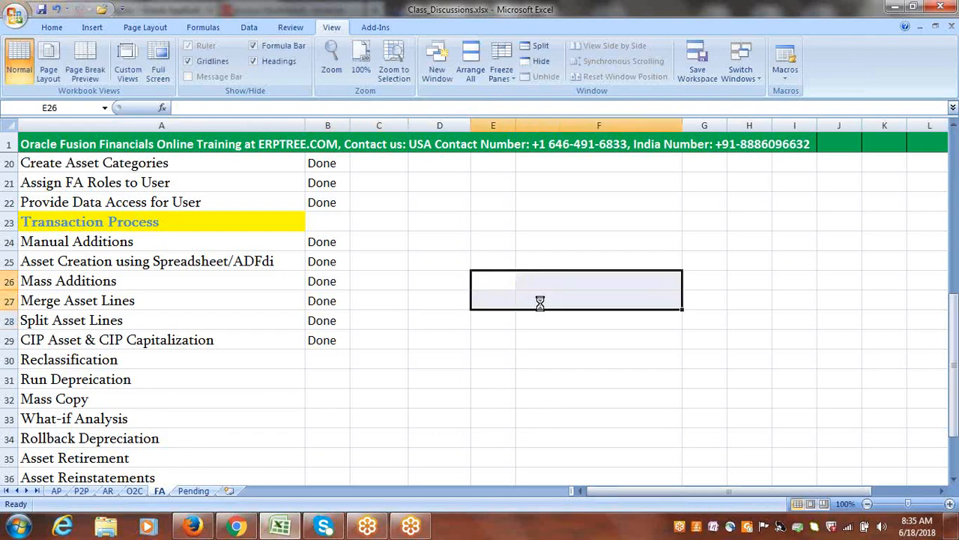
click(138, 359)
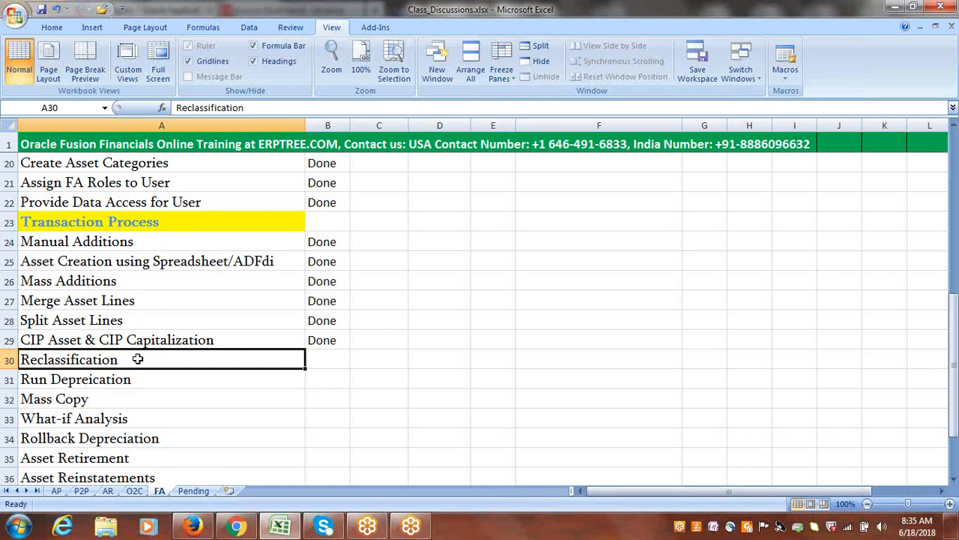
- Switch back to Firefox and open the Google Implementation Project through Setup and Maintenance in the Invoices session
click(193, 527)
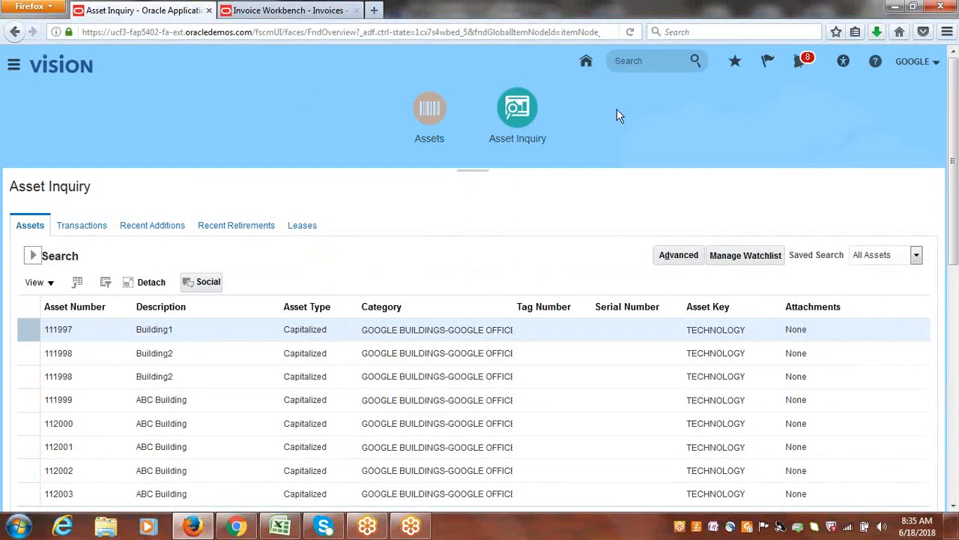
click(324, 9)
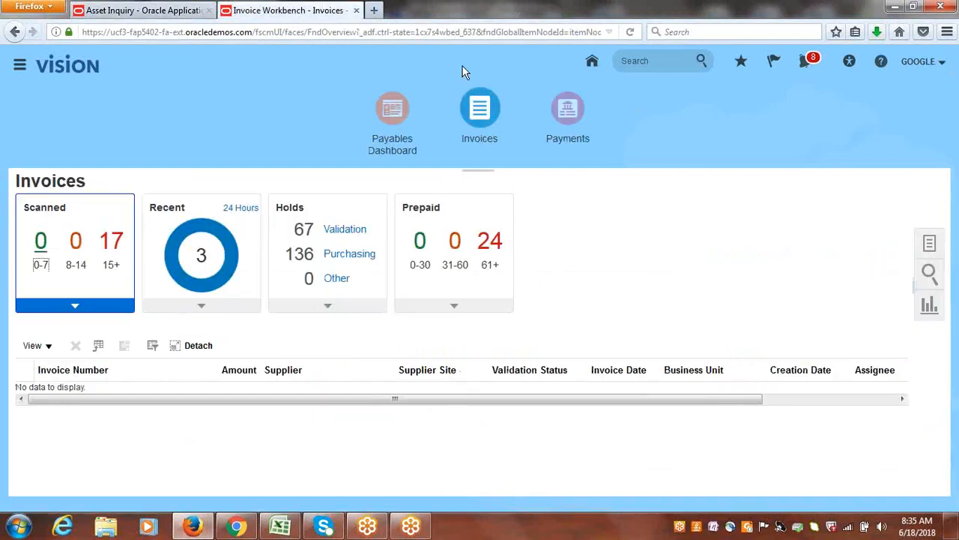
click(922, 62)
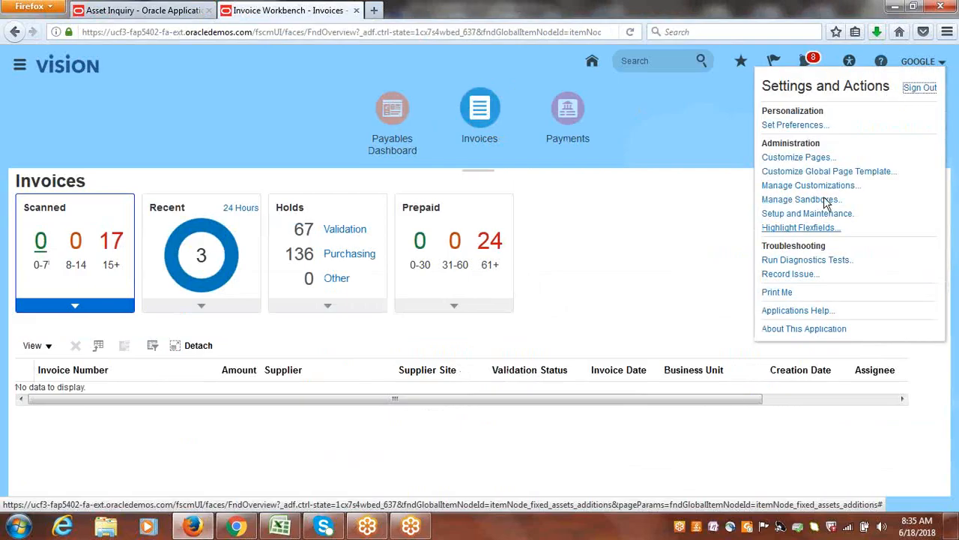
click(827, 214)
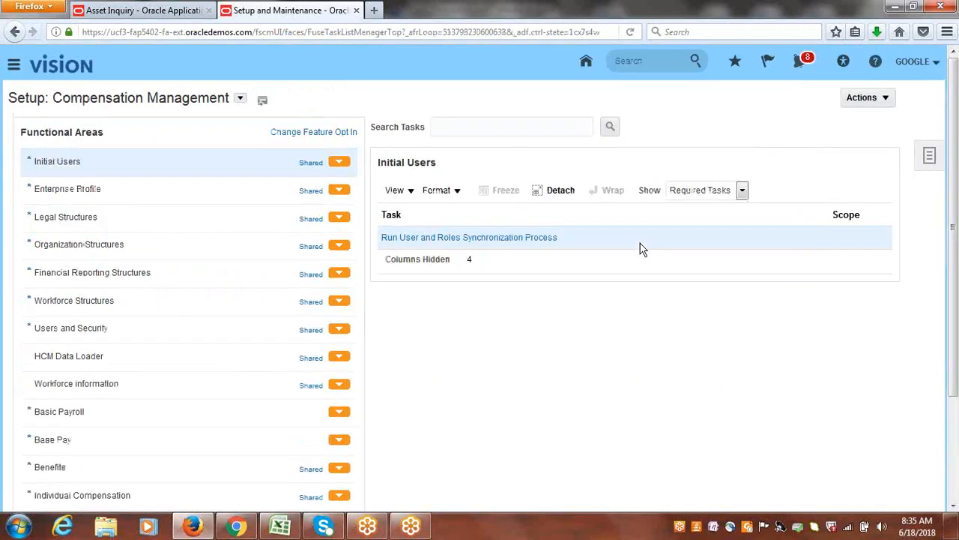
click(930, 155)
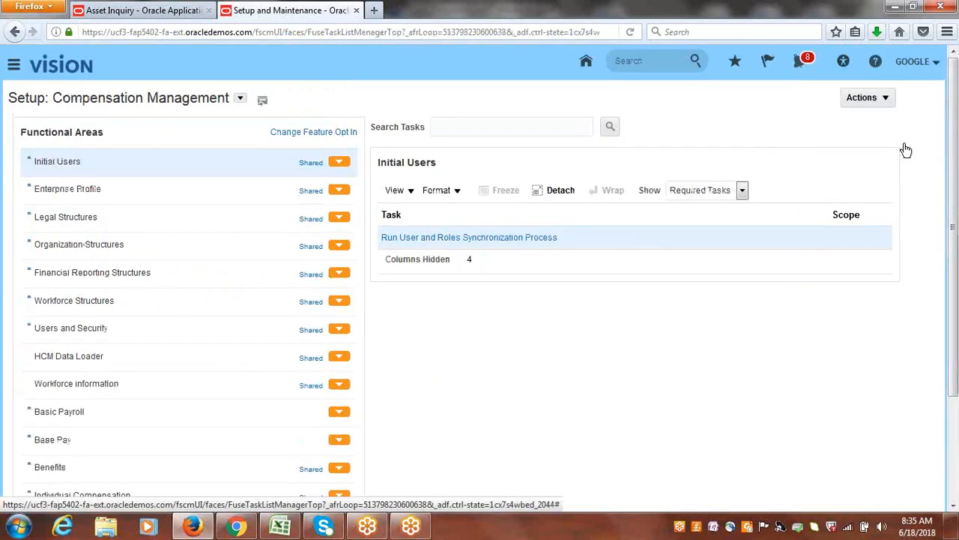
click(868, 102)
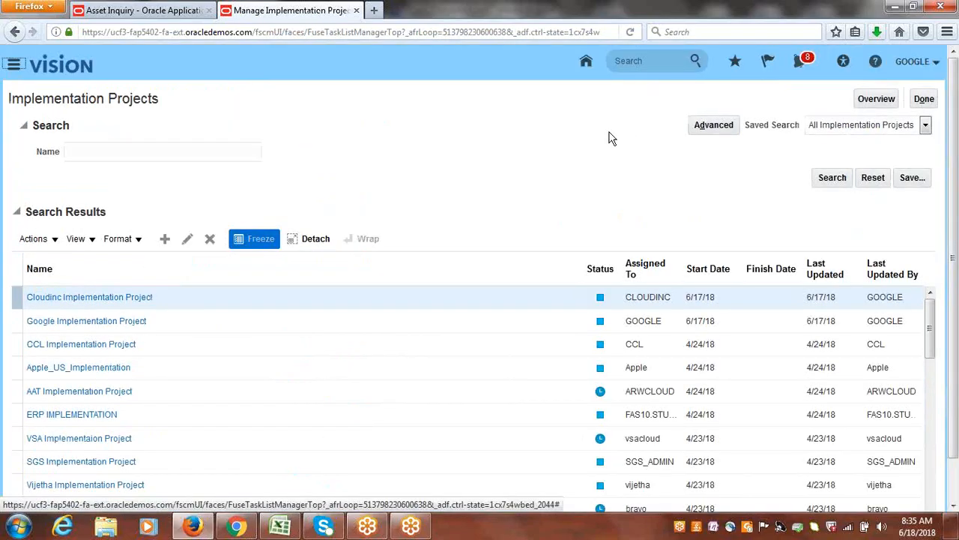
click(113, 321)
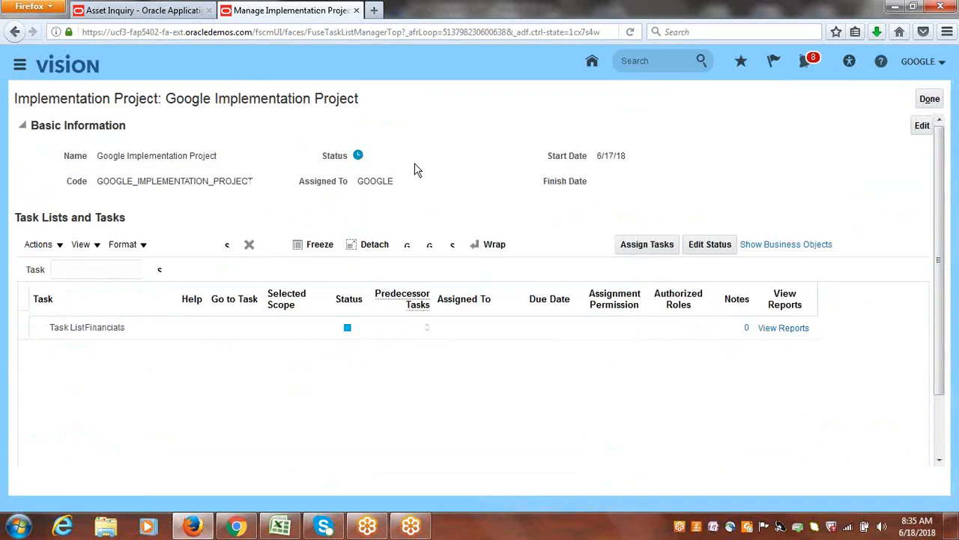
- Search the project's tasks for "asset cate" and go to the Manage Asset Categories task
click(120, 269)
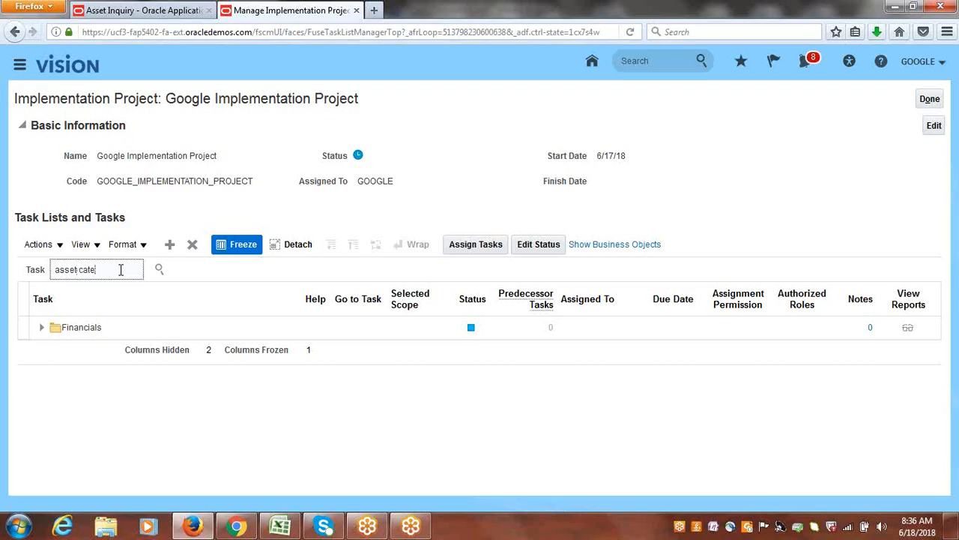
key(Return)
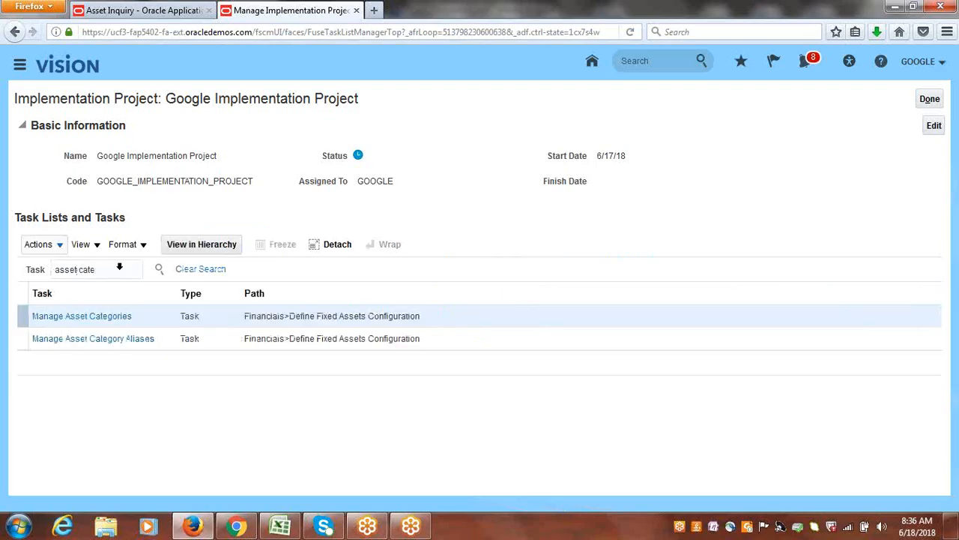
click(85, 316)
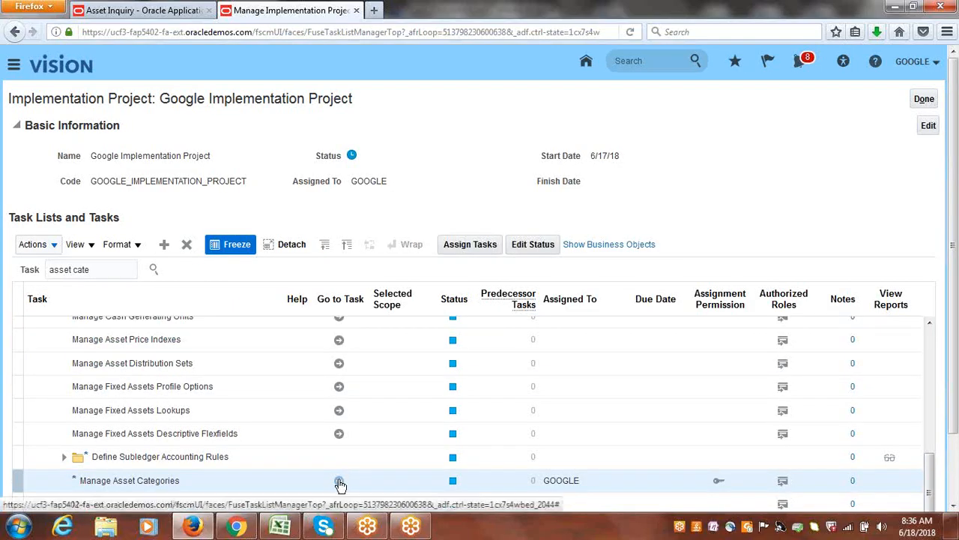
click(340, 481)
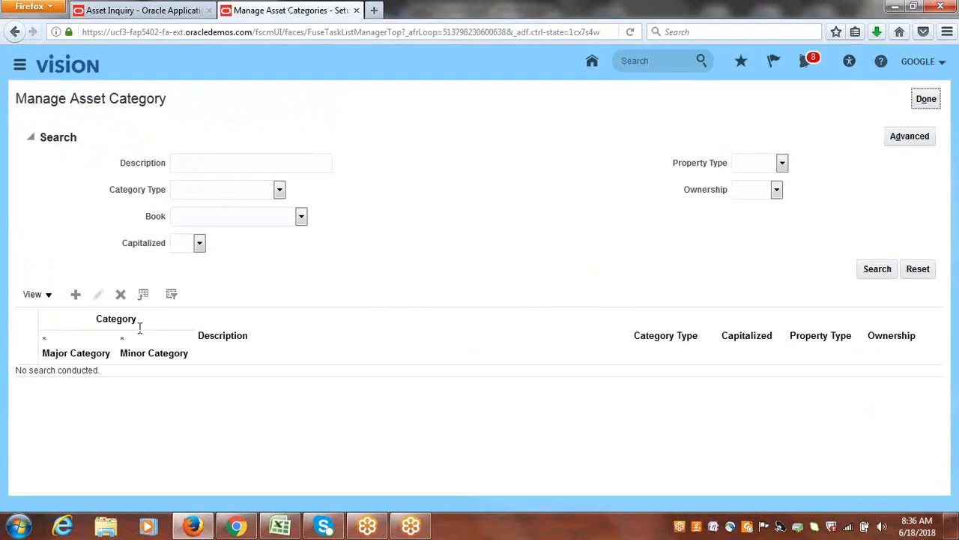
- Create a new asset category with major category GOOGLE BUILDINGS and minor category GOOGLE SHOPPING
click(74, 294)
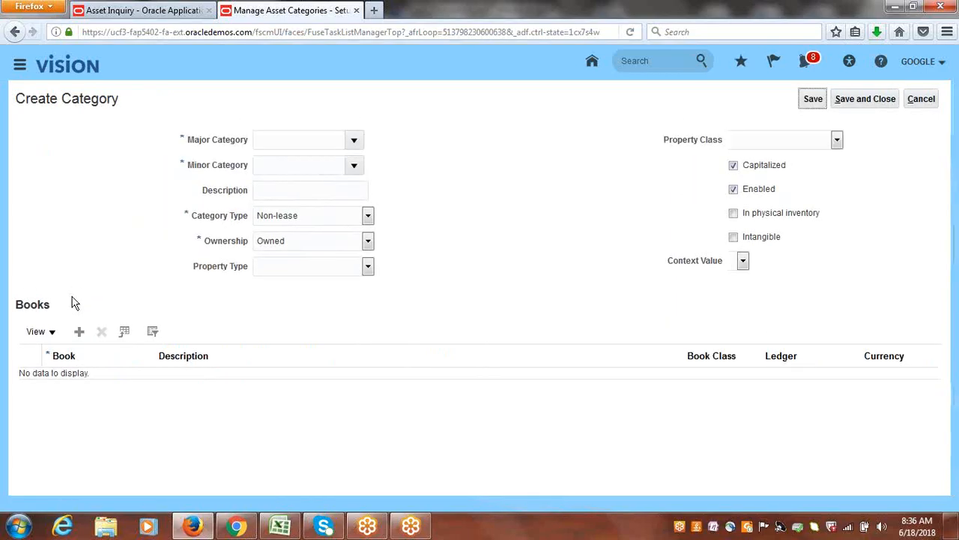
click(354, 140)
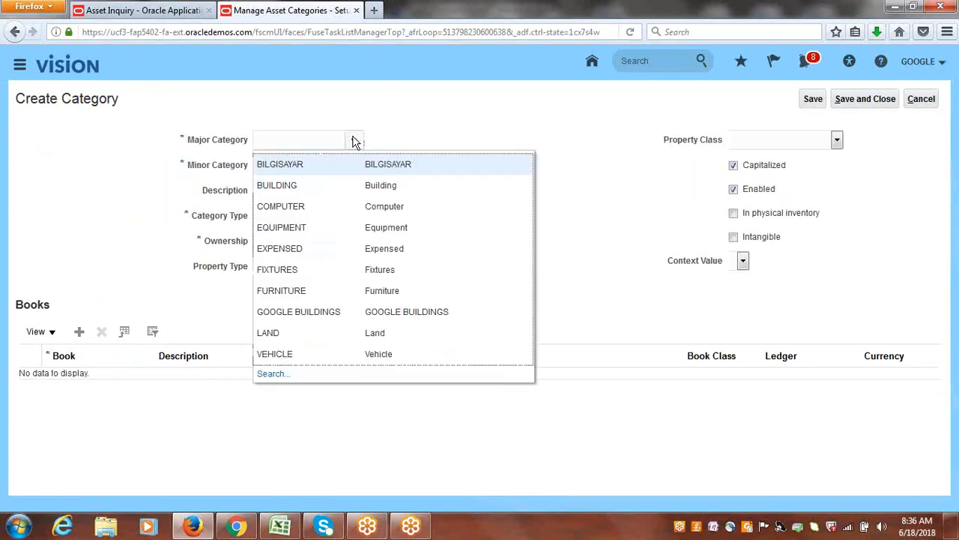
click(329, 315)
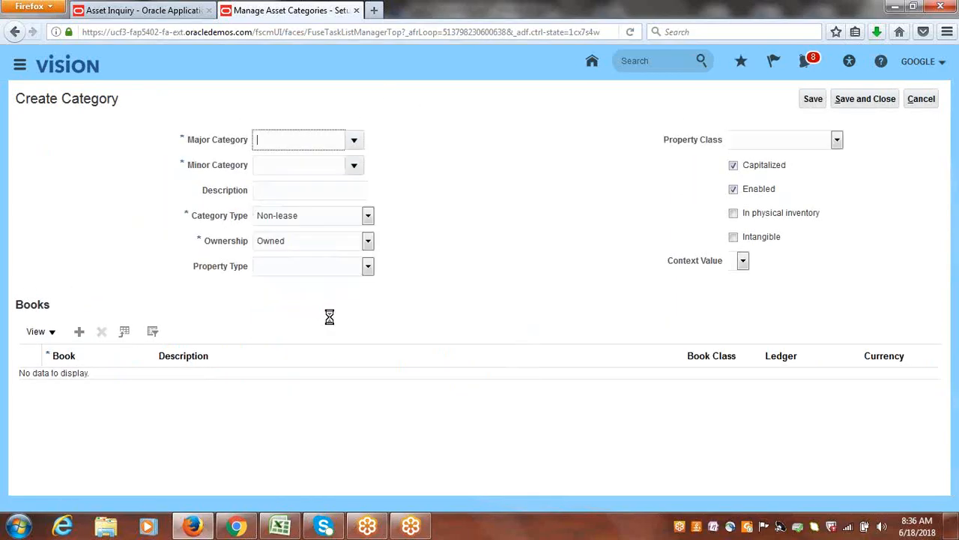
click(354, 166)
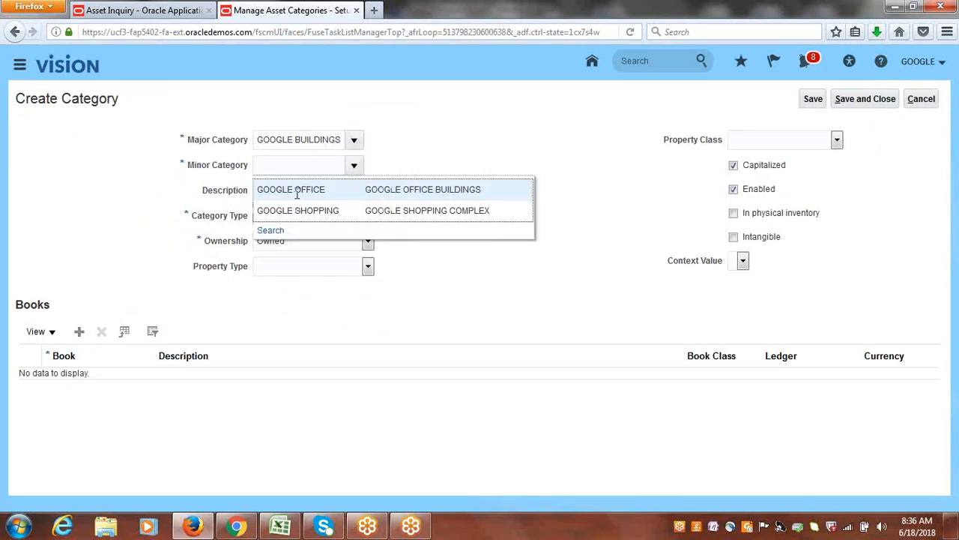
click(389, 212)
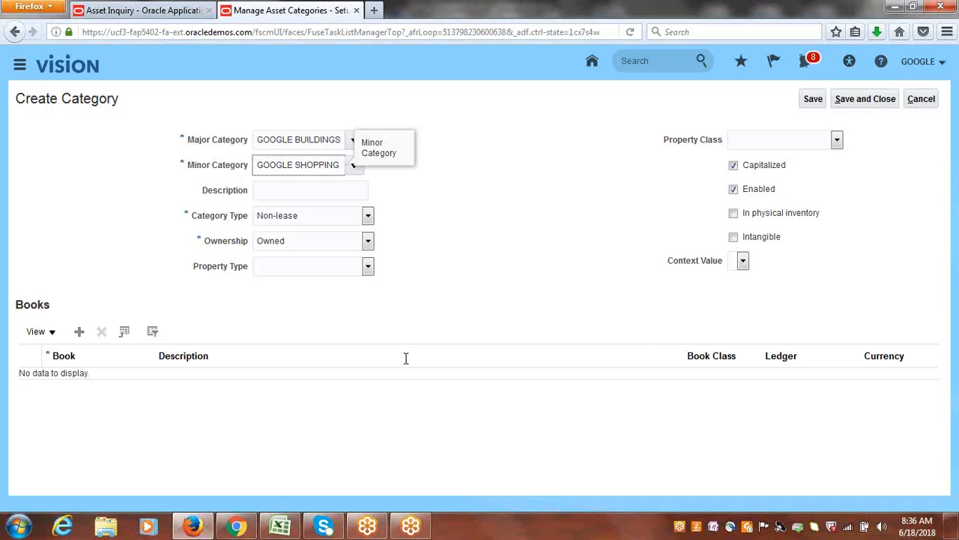
- Add a row for the GOOGLE CORP book to the new category's Books
click(79, 332)
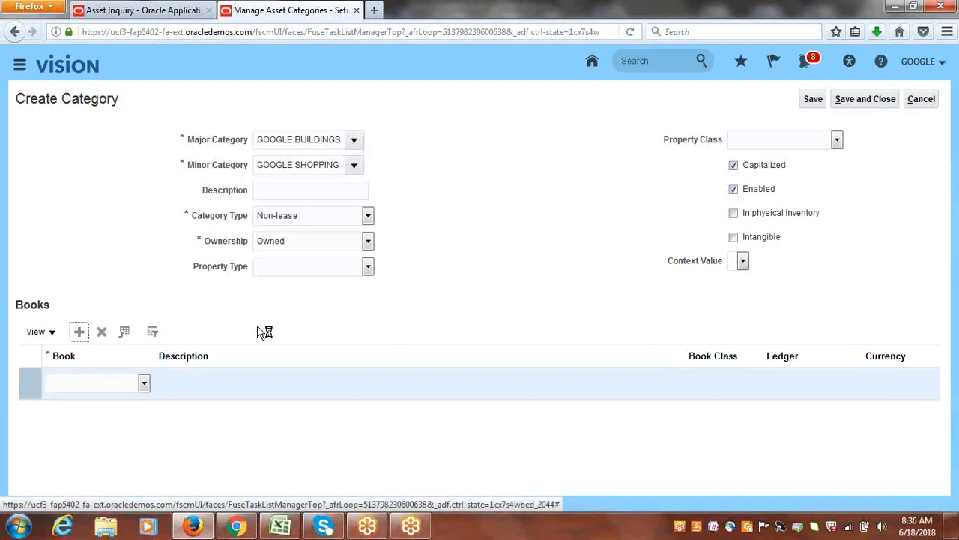
click(144, 384)
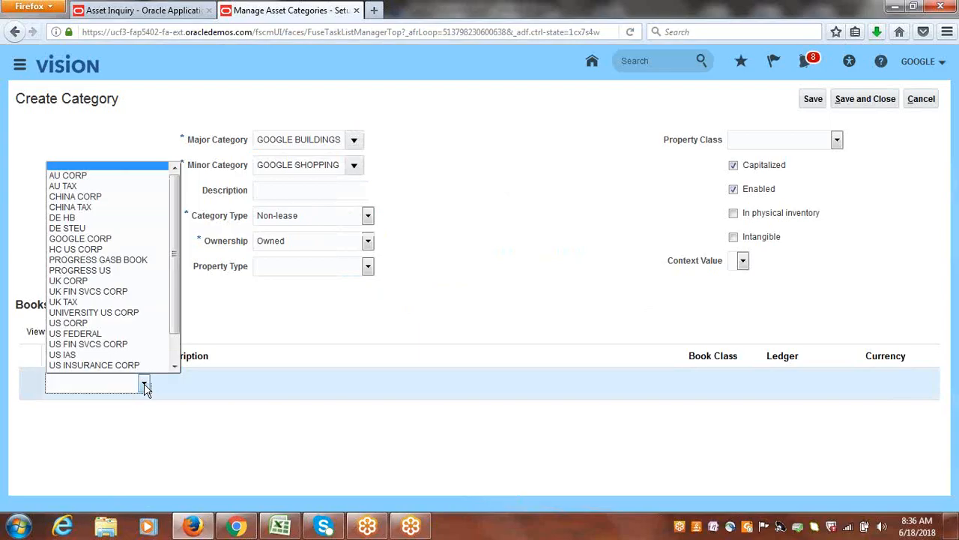
click(116, 239)
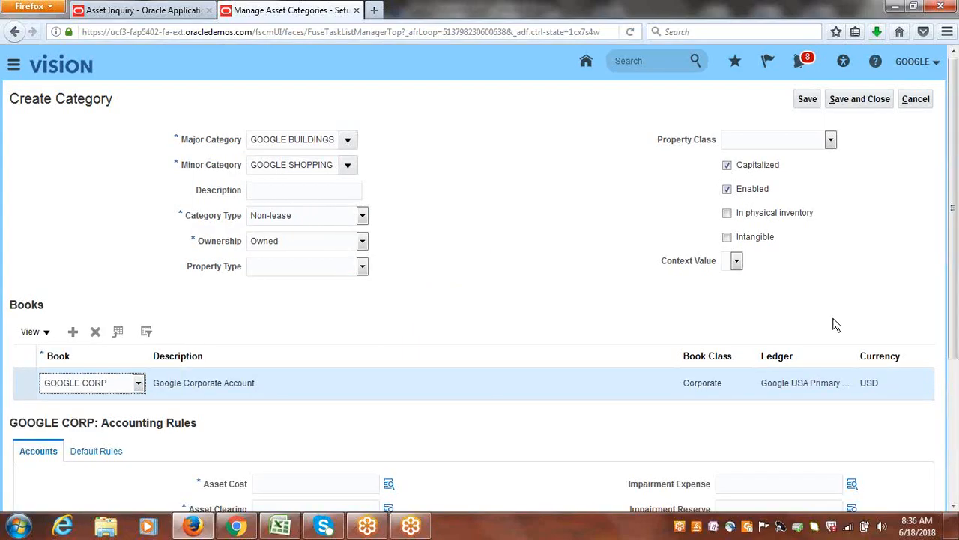
- For the Asset Cost account combination, choose company 1000 Google Financial Services and department 1000 Finance
scroll(953, 171, down, 5)
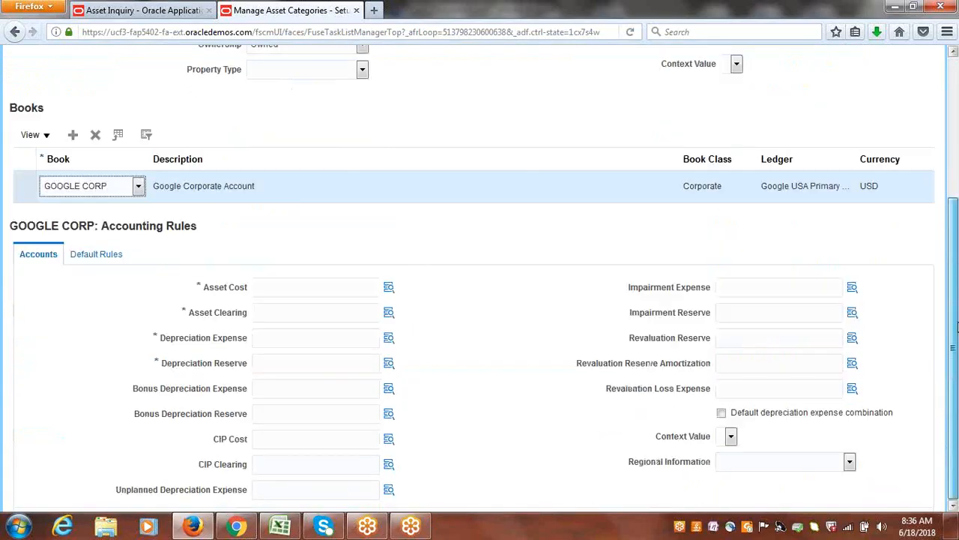
click(388, 288)
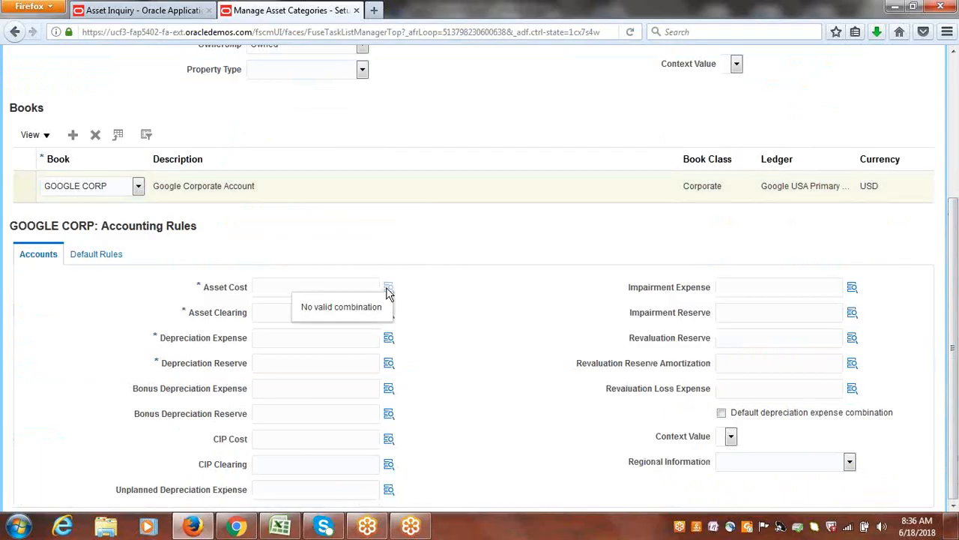
click(388, 291)
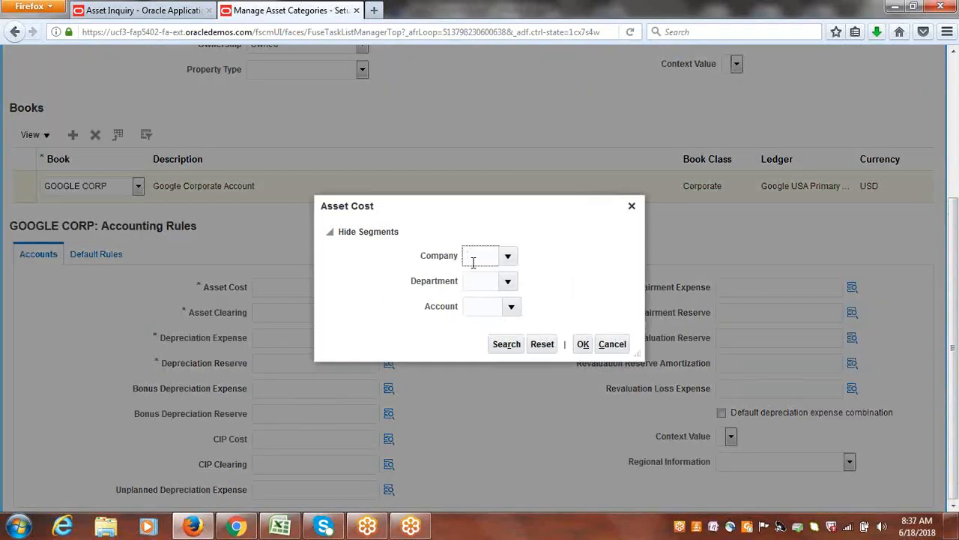
click(508, 256)
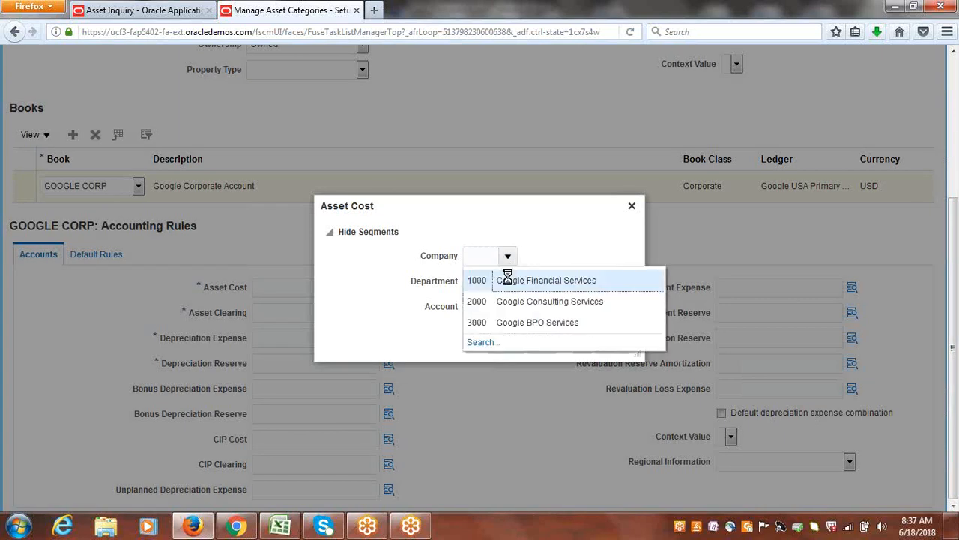
click(507, 280)
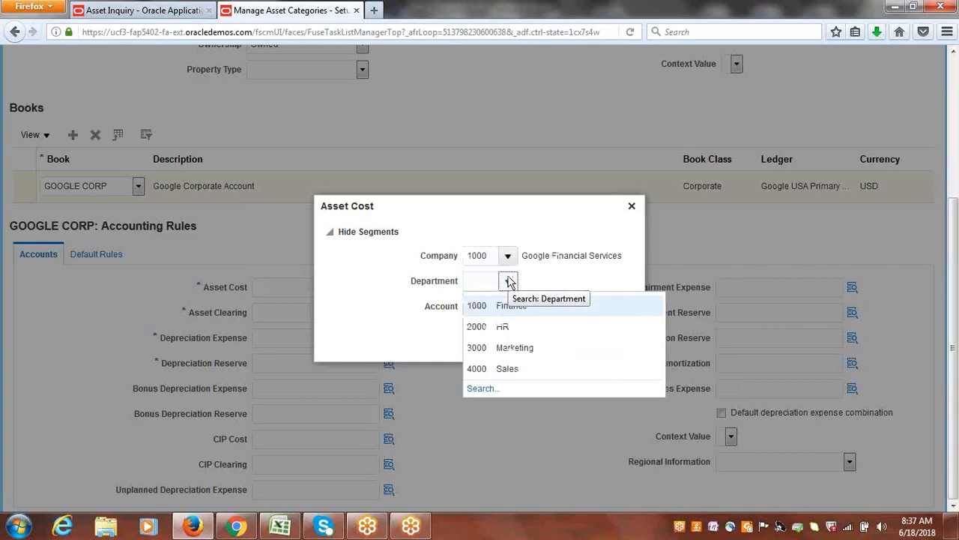
click(496, 304)
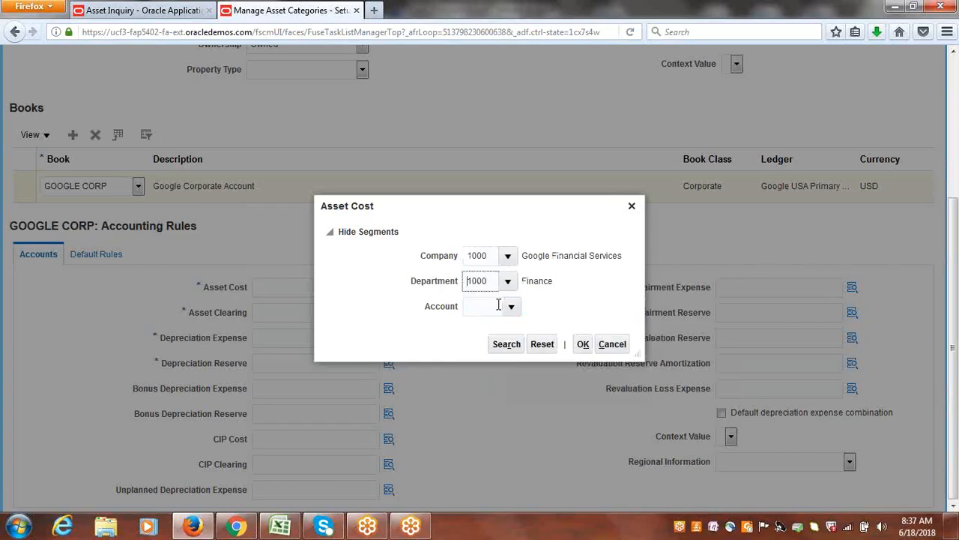
- Search the accounts by description for "Building" and apply 17400 Buildings as the Asset Cost account
click(513, 307)
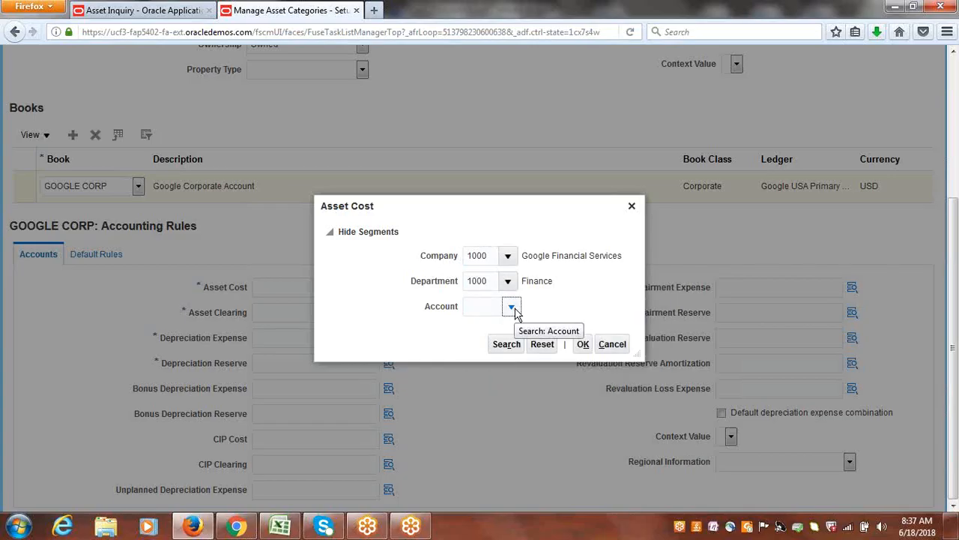
click(484, 288)
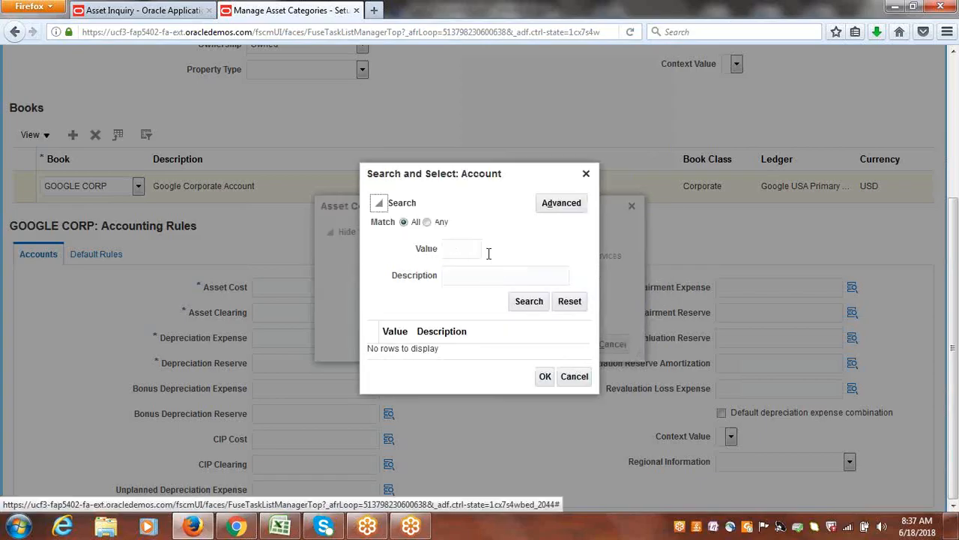
click(482, 277)
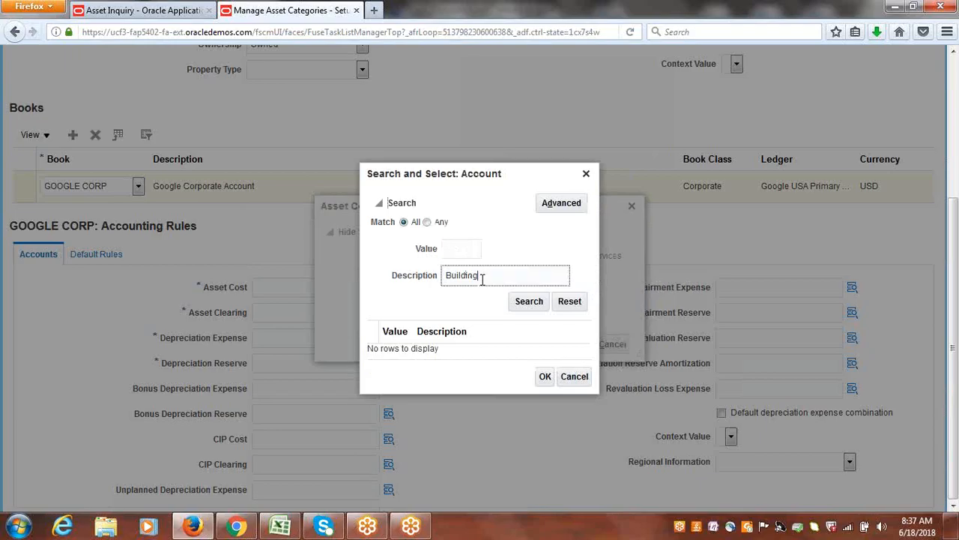
text(Building)
click(522, 304)
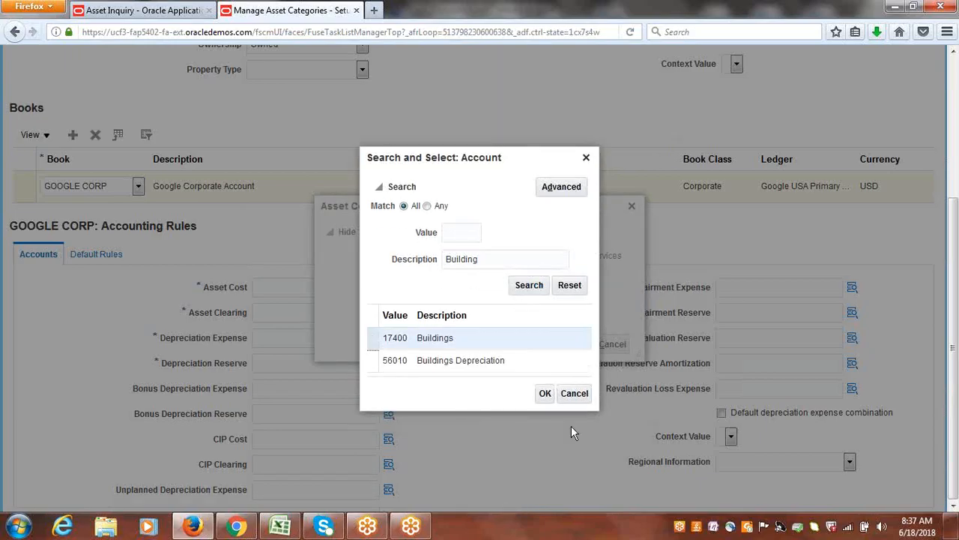
click(546, 397)
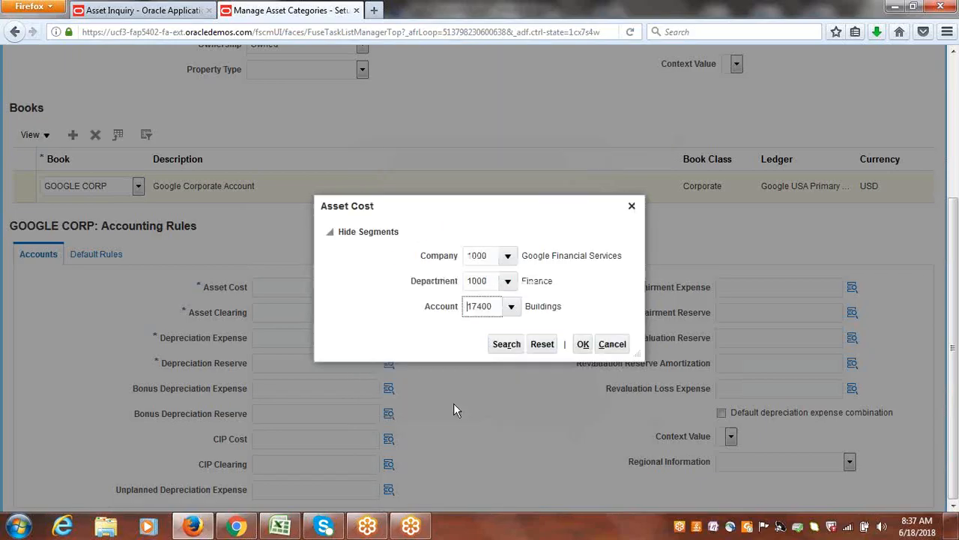
click(582, 344)
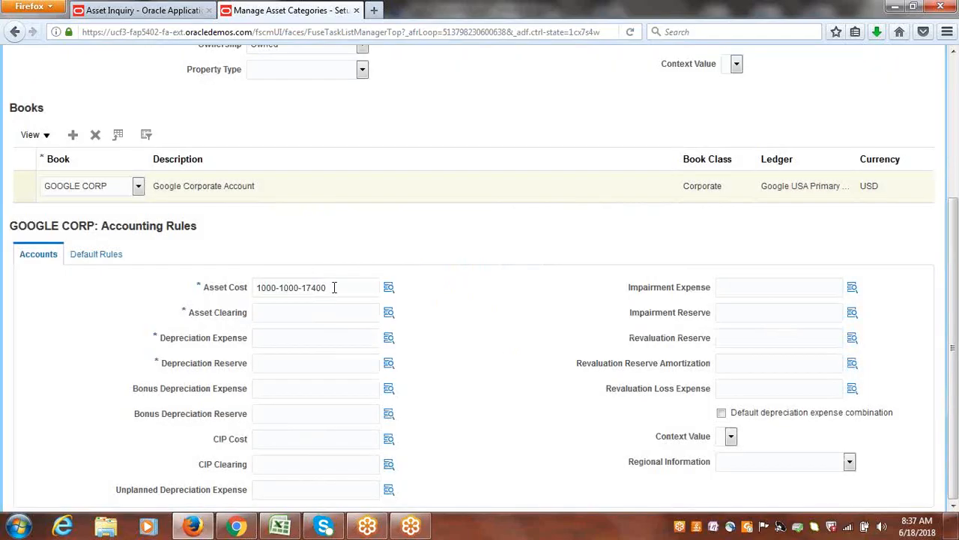
drag(335, 287, 242, 287)
key(ctrl+c)
click(283, 314)
key(ctrl+v)
- Change the Asset Clearing combination's account to 17710 Asset Clearing, found by searching descriptions for "Asset Clear"
click(389, 316)
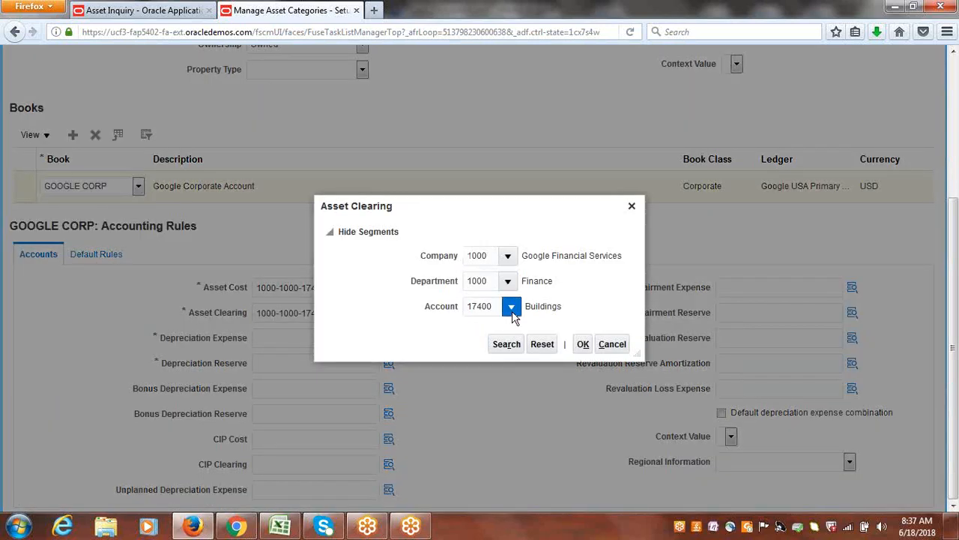
click(511, 307)
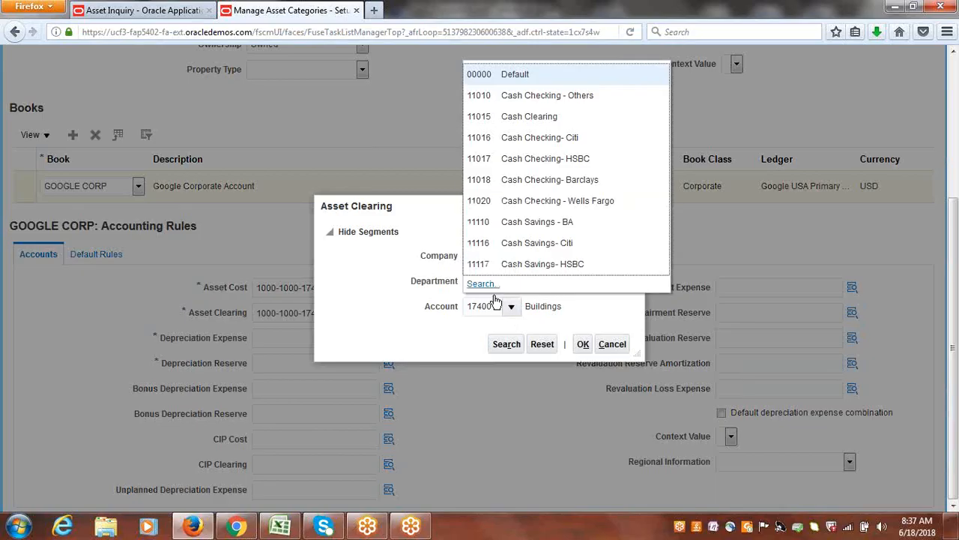
click(491, 291)
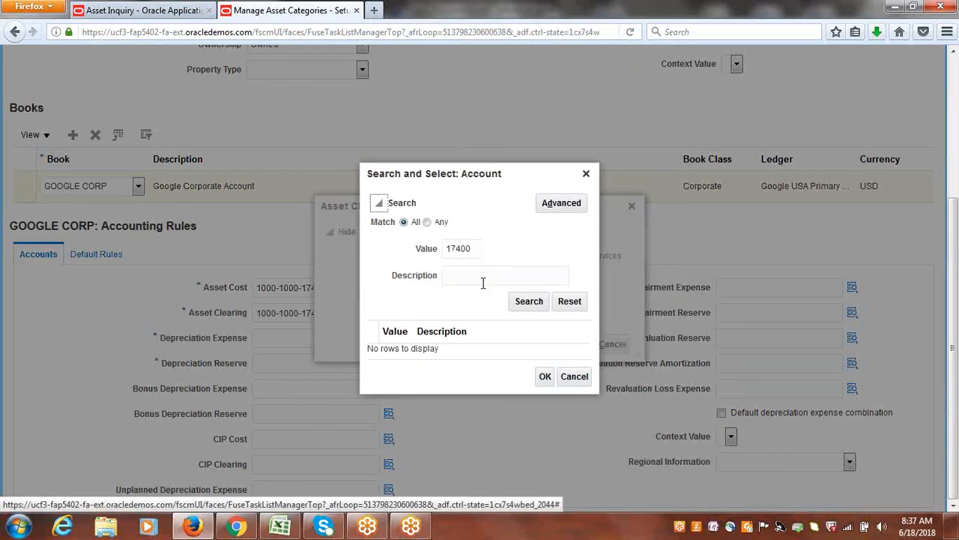
click(483, 282)
click(471, 248)
double_click(471, 249)
key(BackSpace)
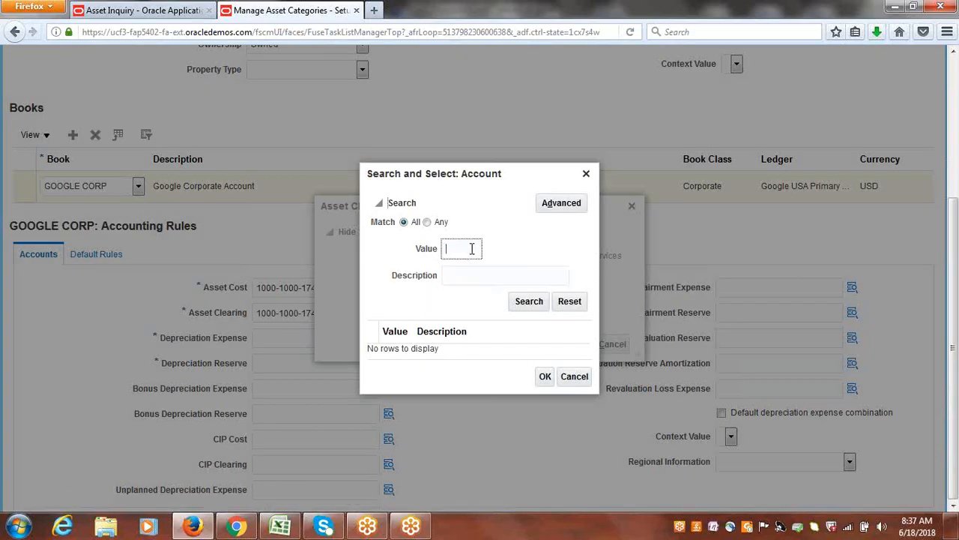
key(Tab)
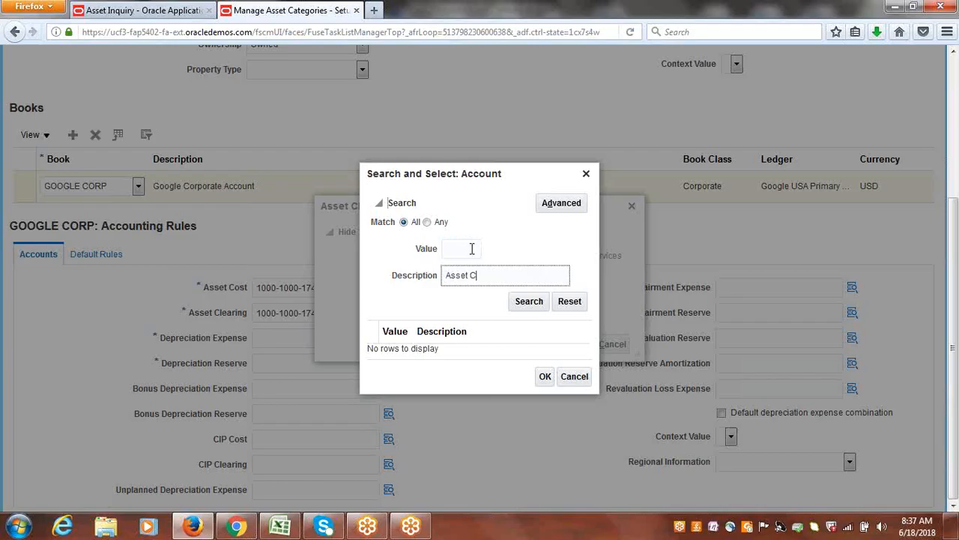
text(Asset Clear)
click(526, 303)
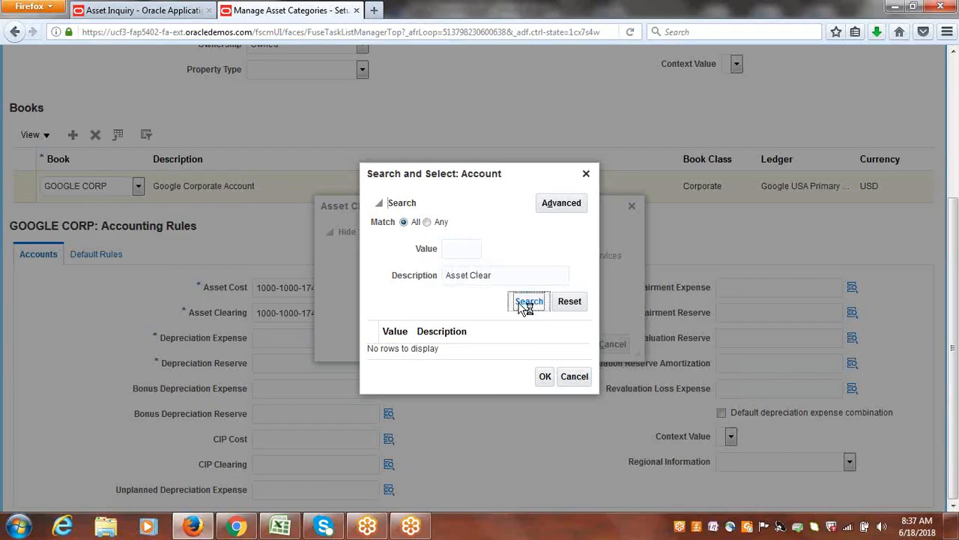
click(445, 347)
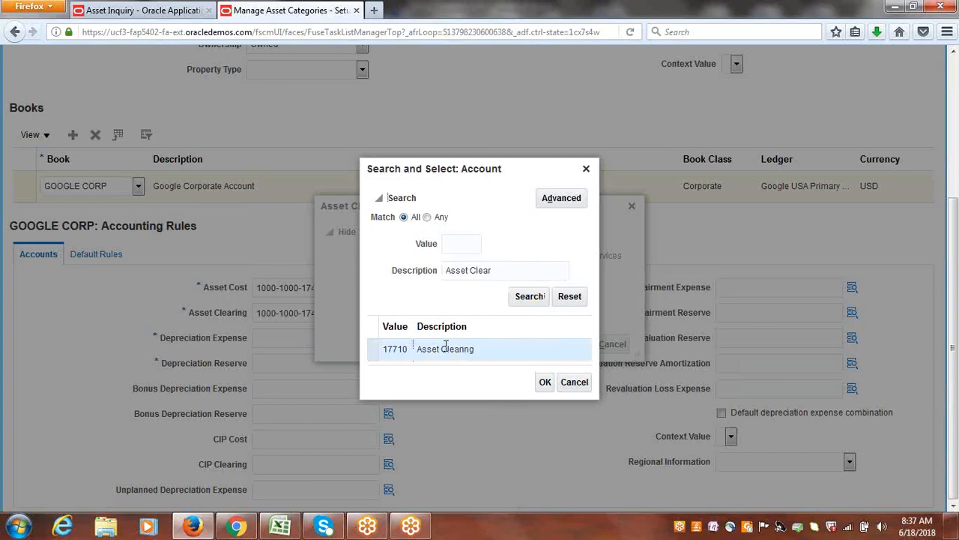
click(545, 382)
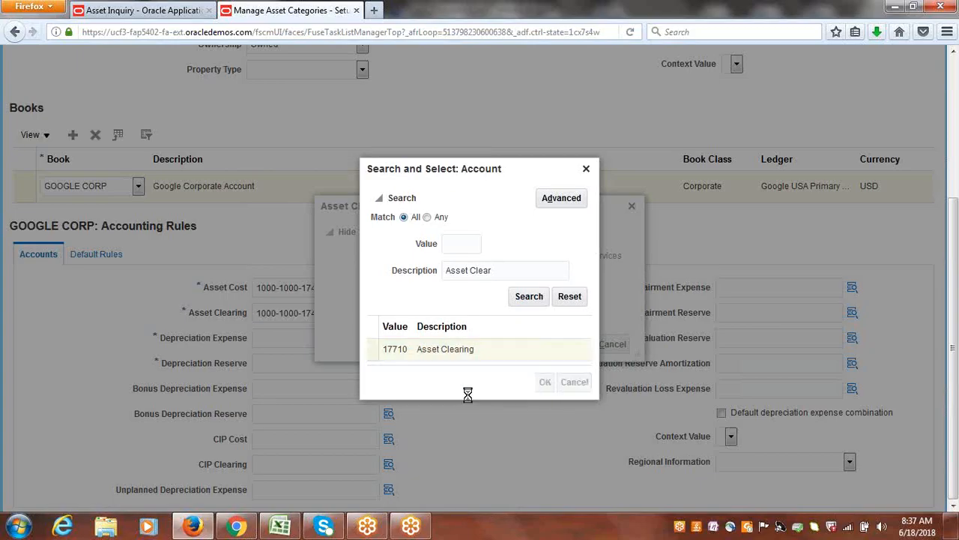
click(583, 345)
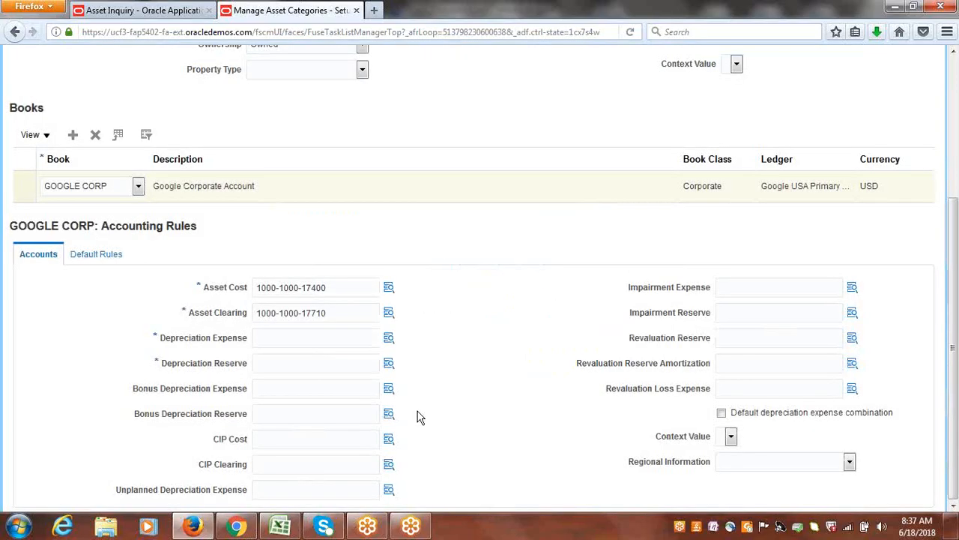
click(304, 338)
key(ctrl+v)
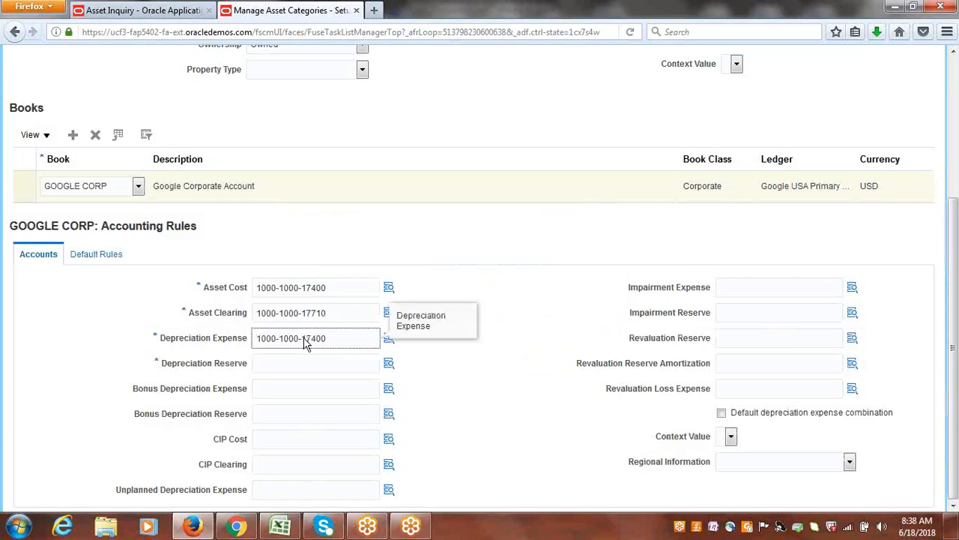
click(478, 386)
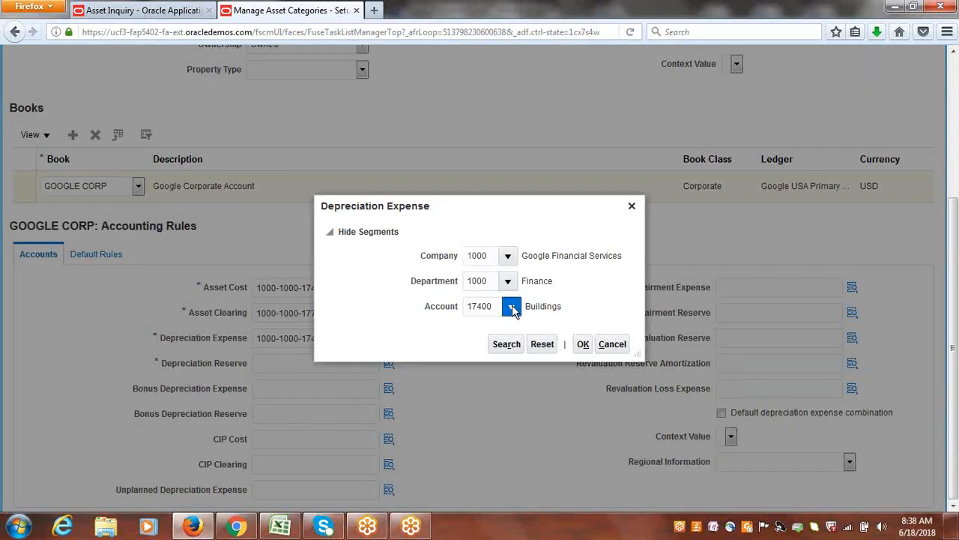
click(512, 307)
click(481, 285)
click(492, 272)
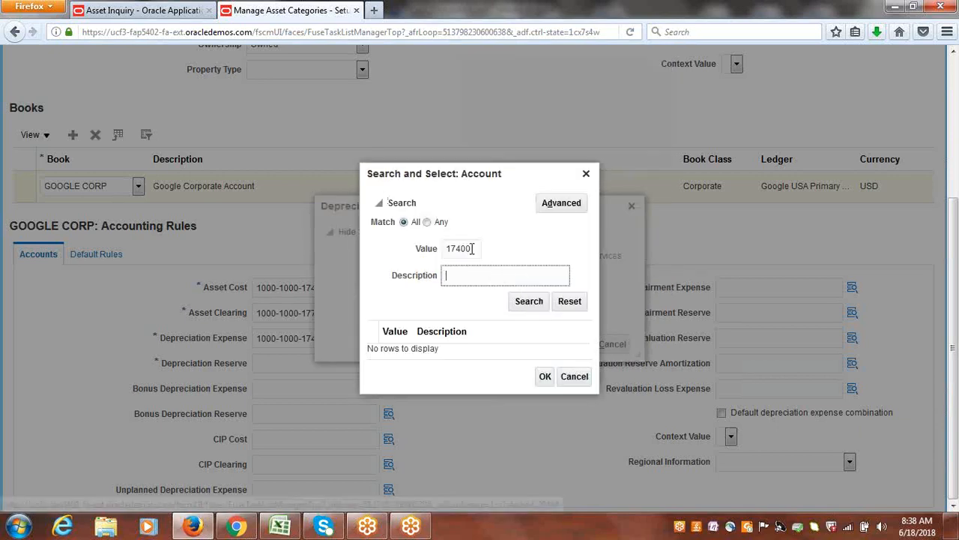
- Search the account descriptions for "Building" and apply 56010 Buildings Depreciation as the Depreciation Expense account
click(471, 248)
double_click(470, 248)
key(BackSpace)
key(Tab)
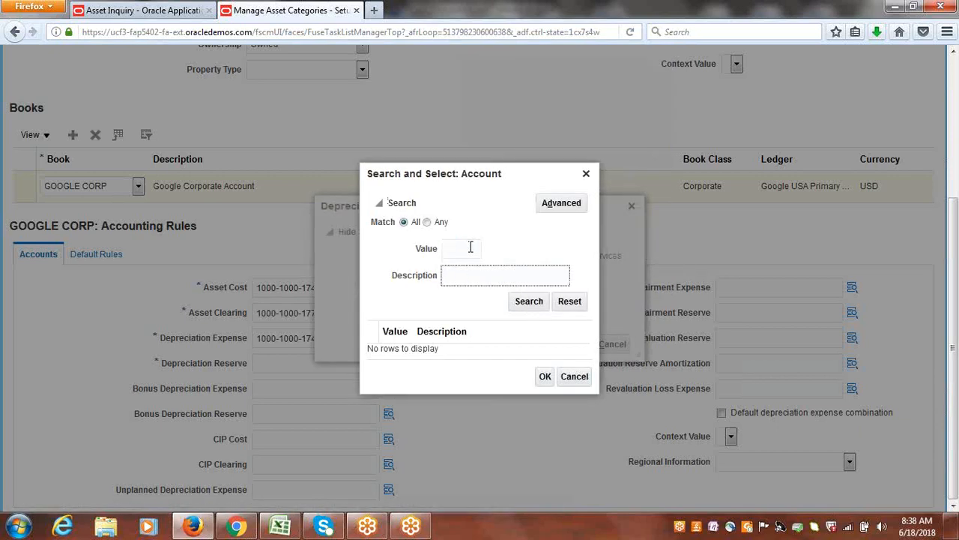
text(Building)
click(534, 302)
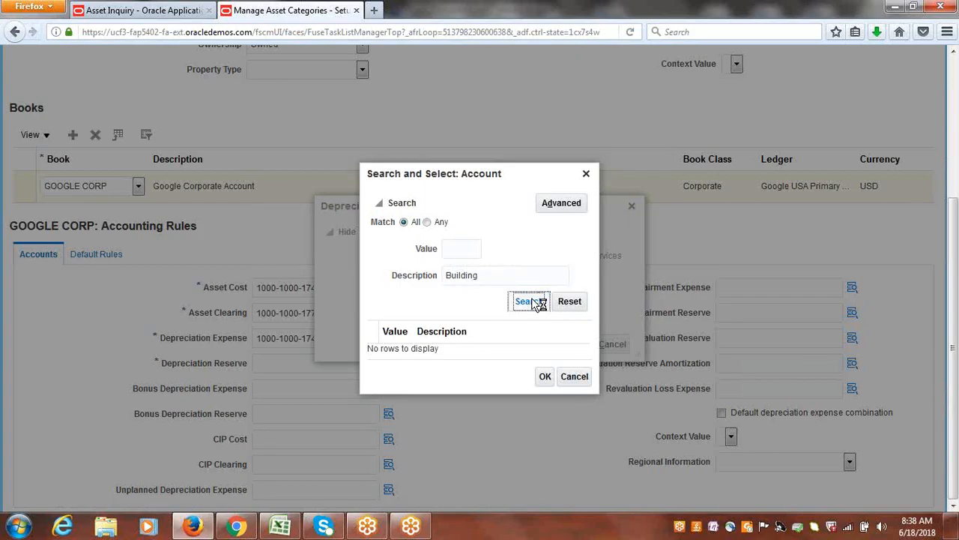
click(477, 360)
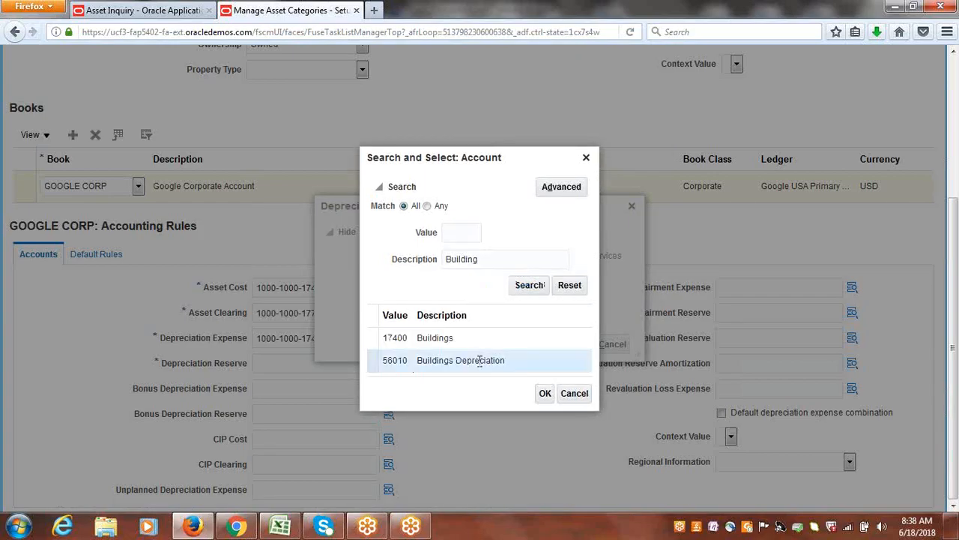
click(545, 396)
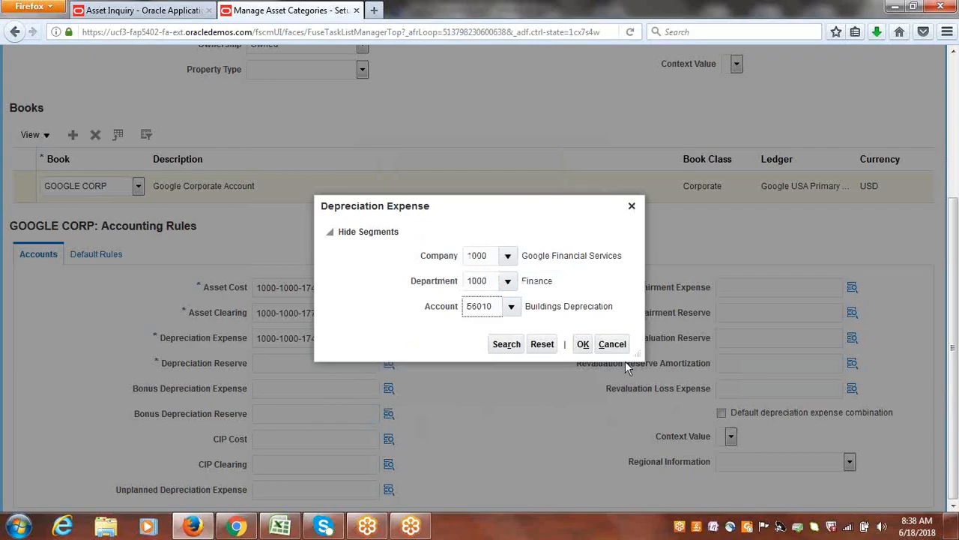
click(583, 345)
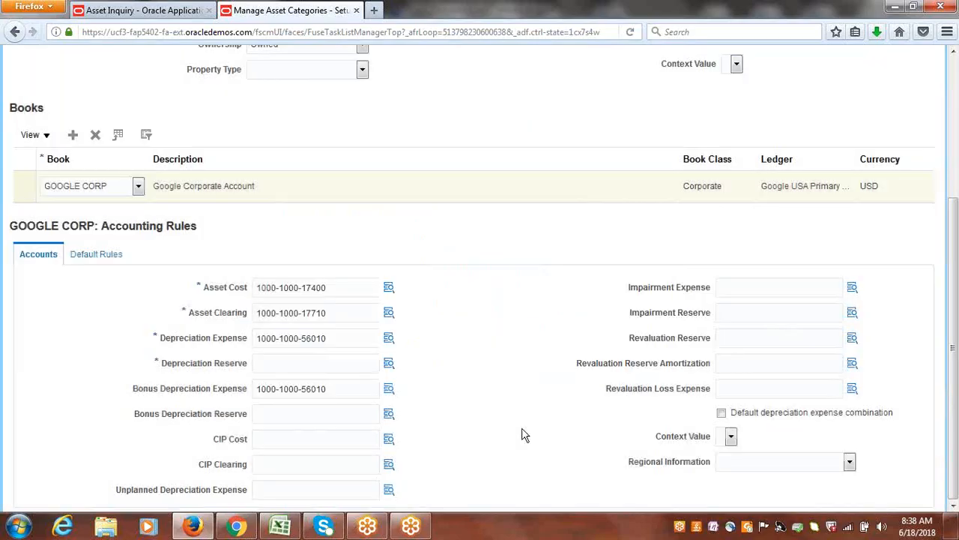
drag(352, 338, 262, 338)
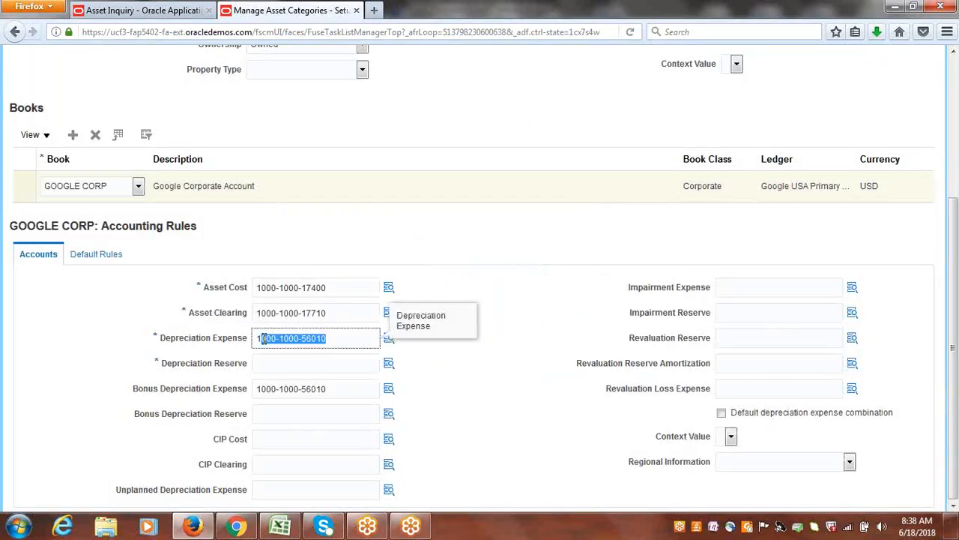
click(342, 339)
drag(336, 337, 238, 345)
key(ctrl+c)
click(260, 363)
key(ctrl+v)
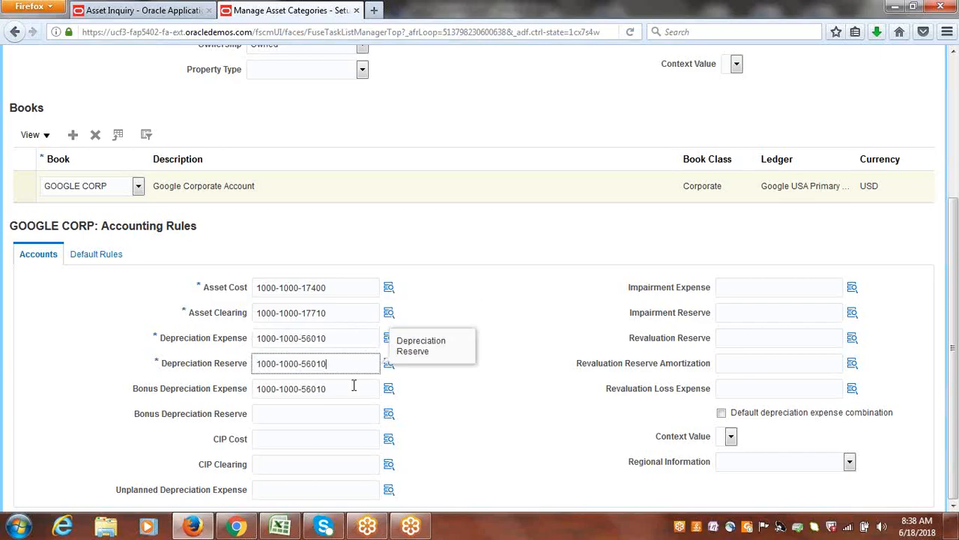
click(354, 386)
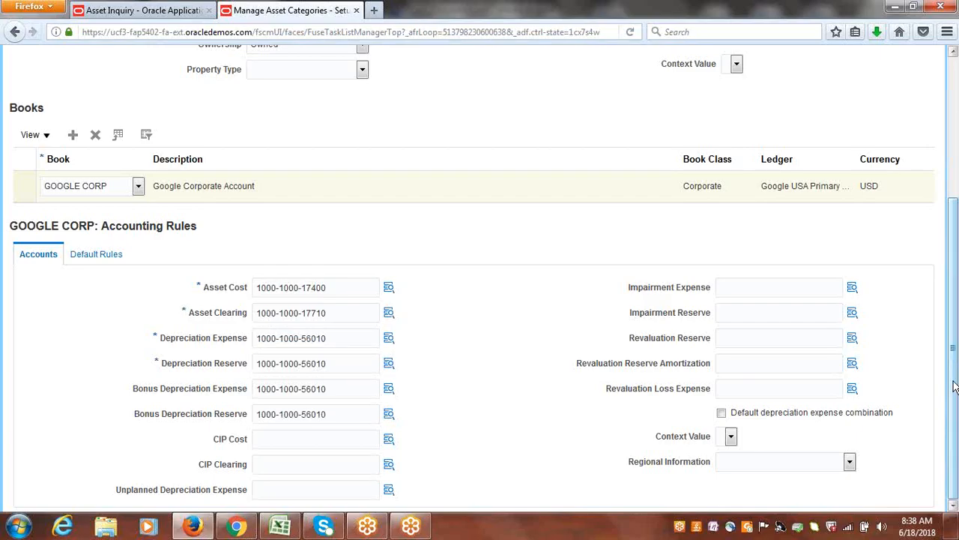
- Add a default rule for the GOOGLE CORP book and set its depreciation method to STL (Straight-Line)
mouse_move(956, 380)
mouse_down()
mouse_move(956, 369)
mouse_move(957, 394)
mouse_up()
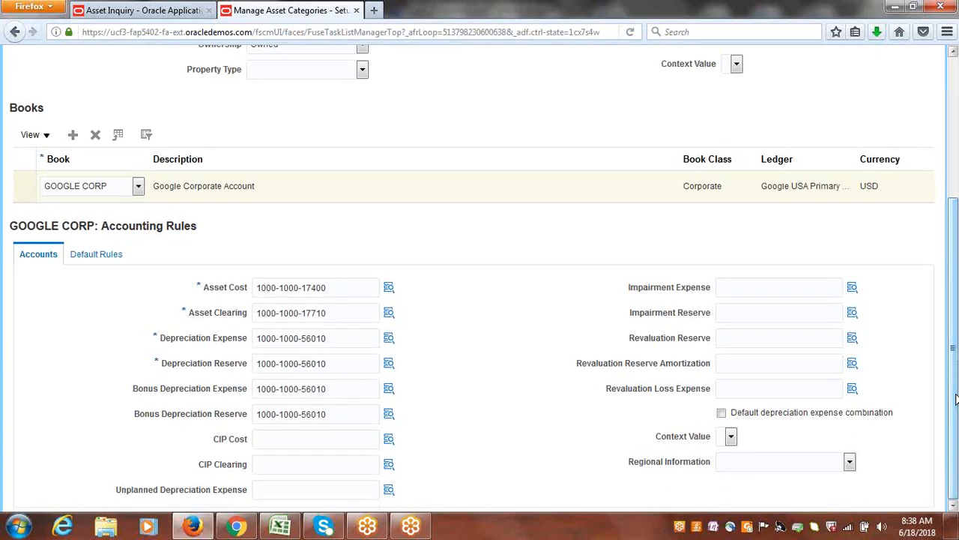
click(100, 257)
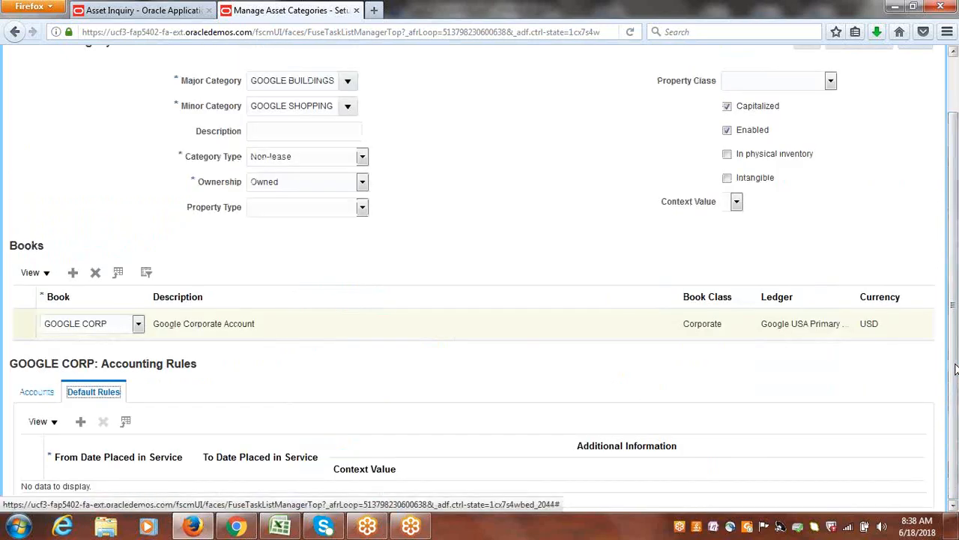
click(83, 422)
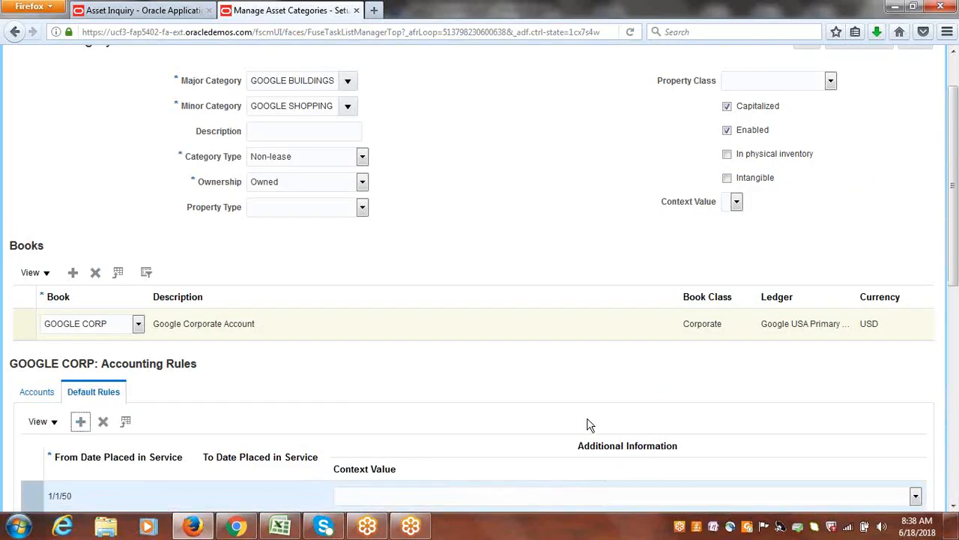
drag(955, 225, 956, 376)
click(271, 243)
text(S)
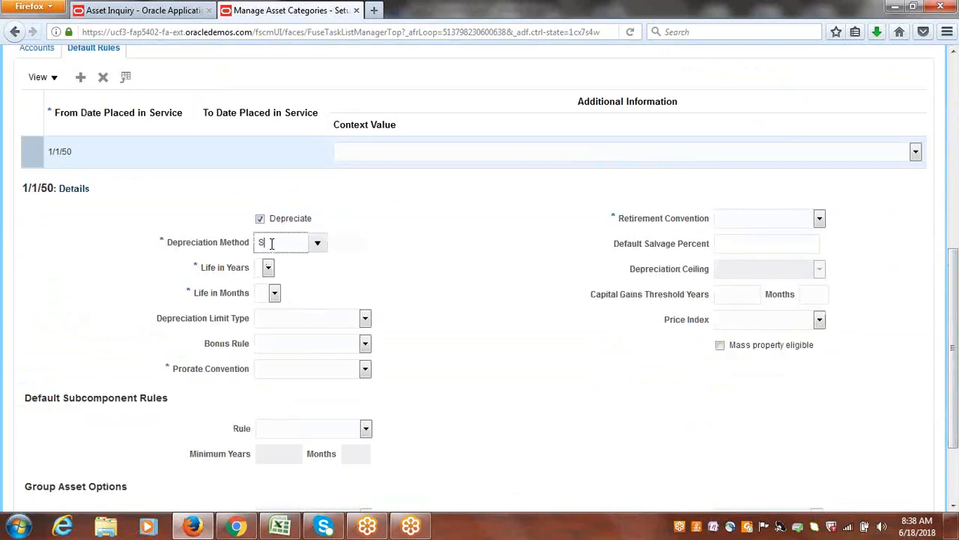
text(TL)
key(Tab)
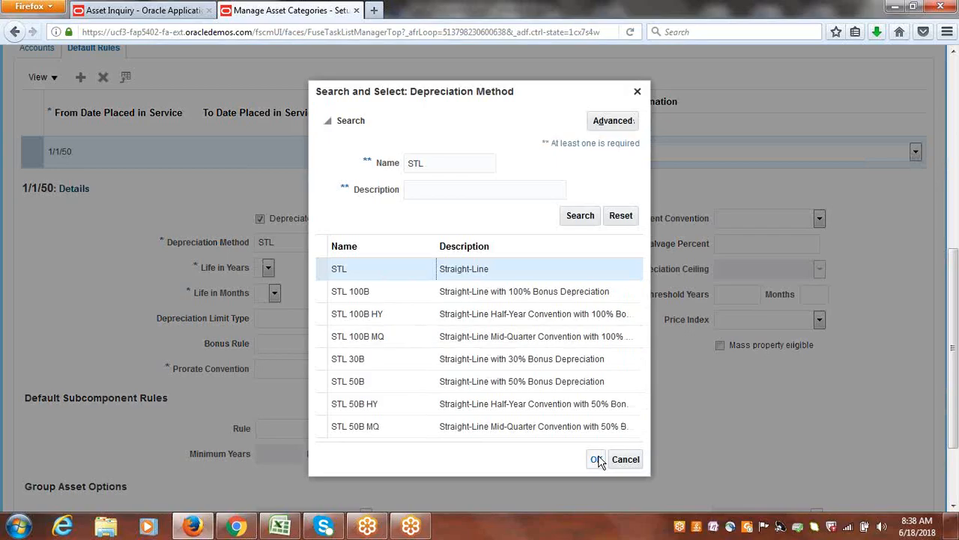
click(597, 459)
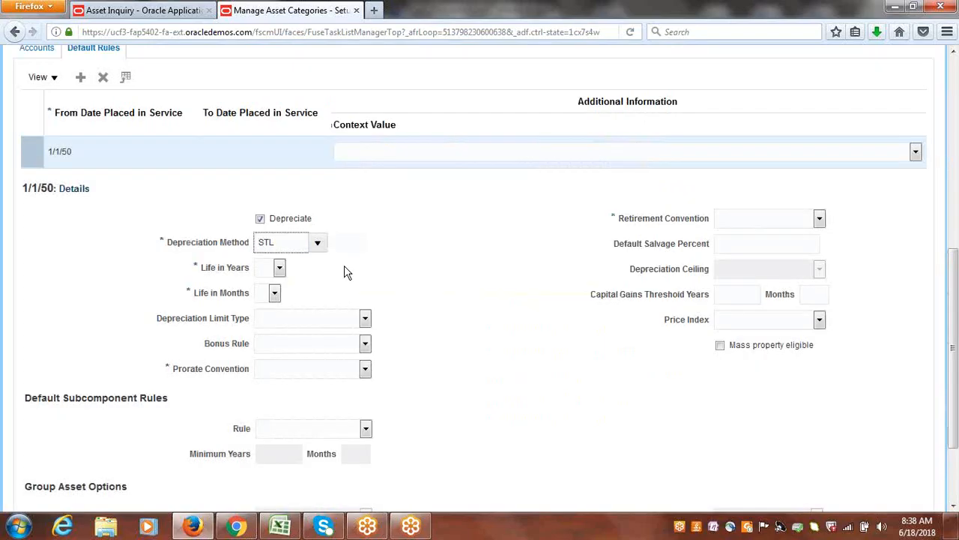
- Set the default rule's asset life to 60 years and 0 months
click(278, 269)
drag(281, 289, 282, 442)
click(263, 483)
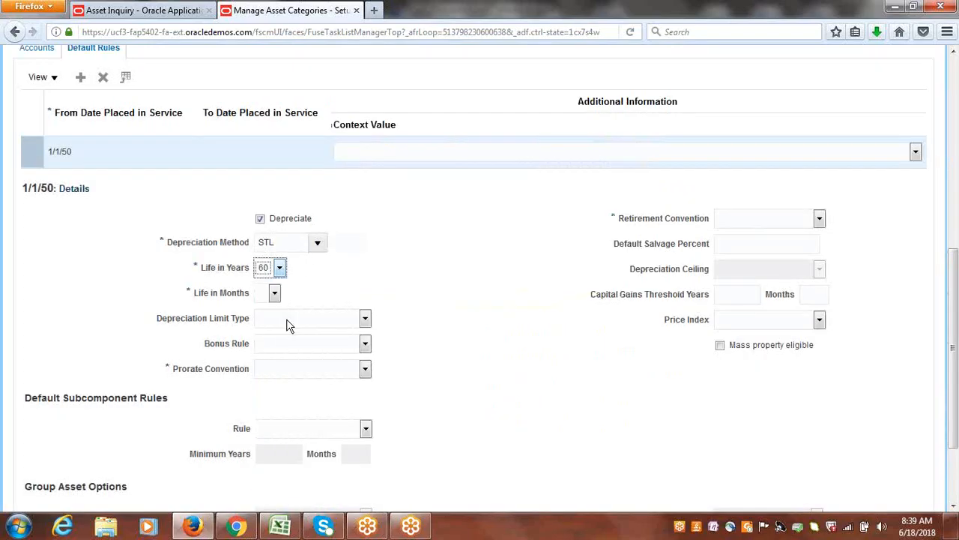
click(274, 294)
click(265, 319)
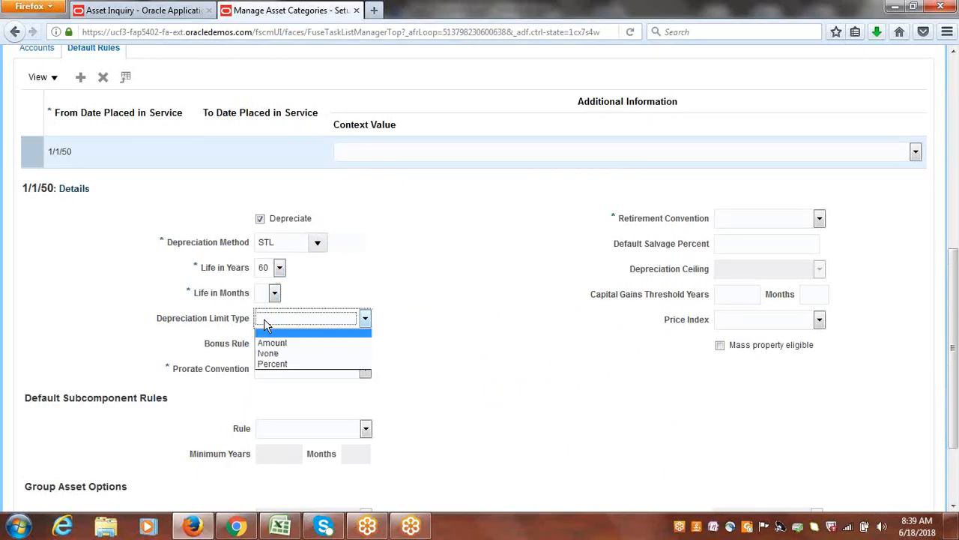
click(275, 295)
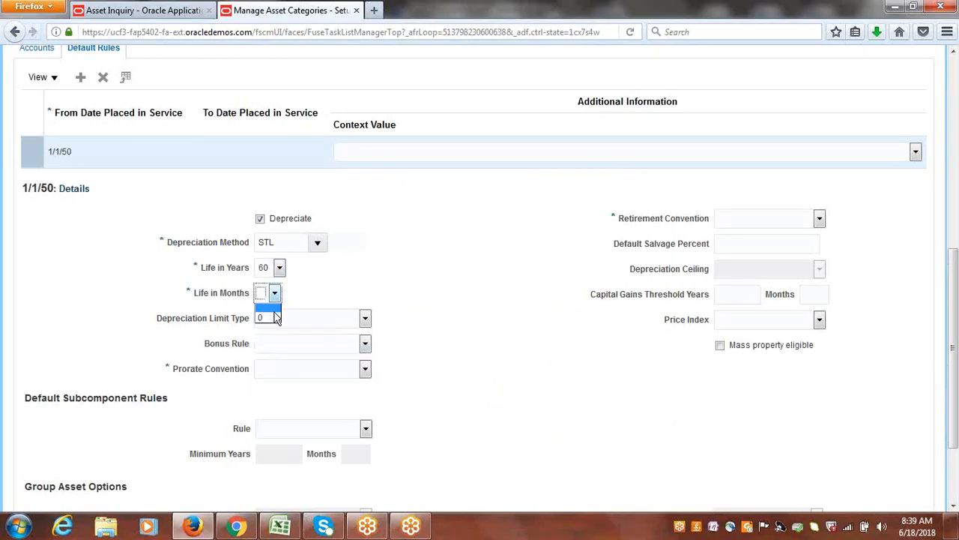
click(274, 318)
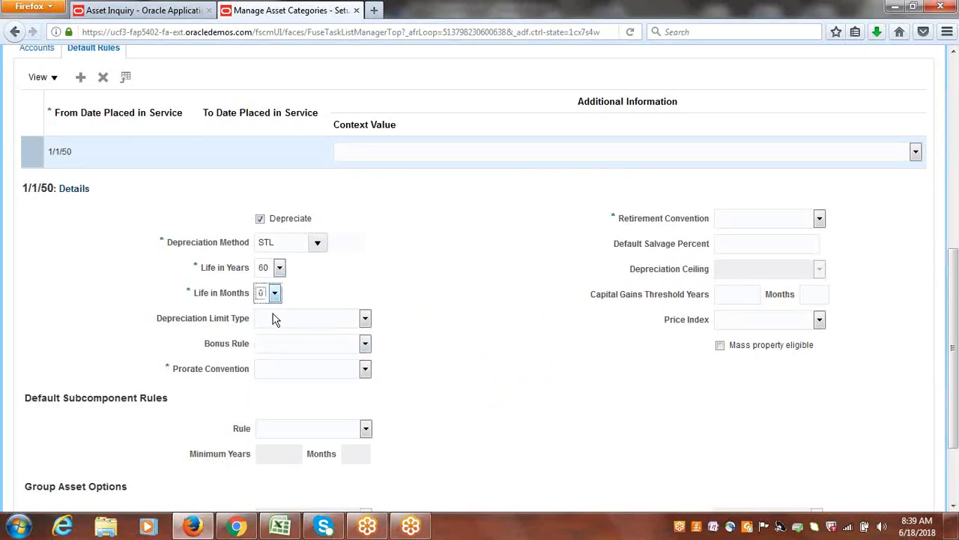
- Choose Google Pro as both the prorate convention and the retirement convention
click(366, 366)
click(349, 392)
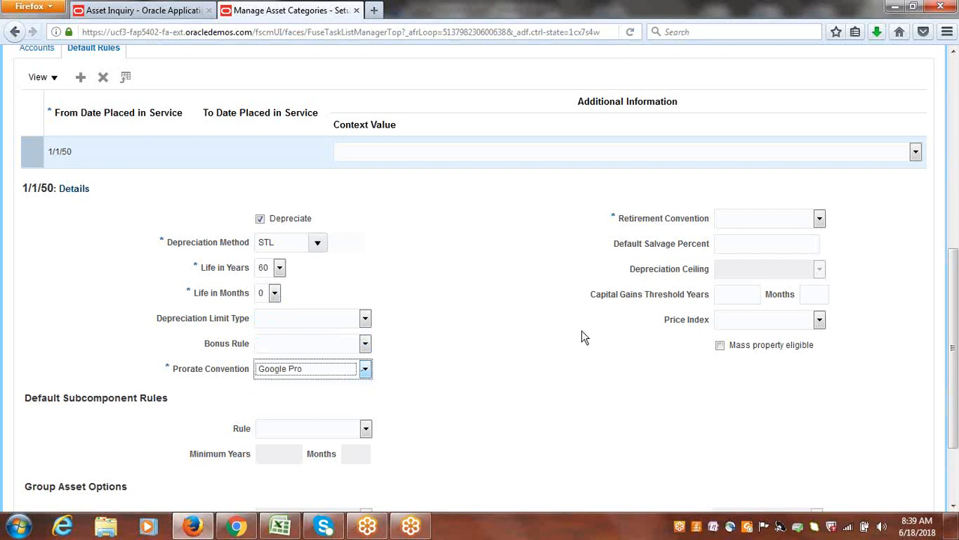
click(820, 219)
click(776, 244)
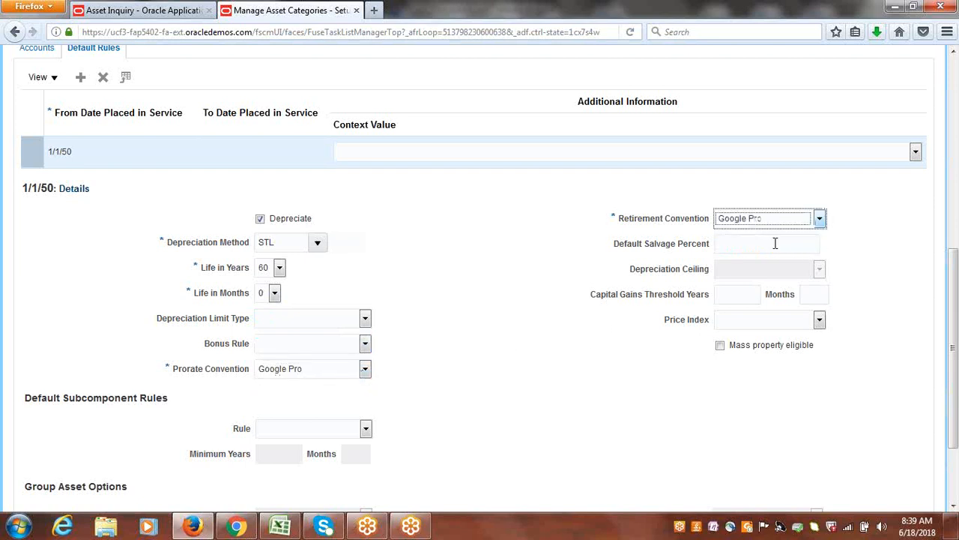
- Save and close the new category, and finish managing asset categories
drag(955, 274, 956, 36)
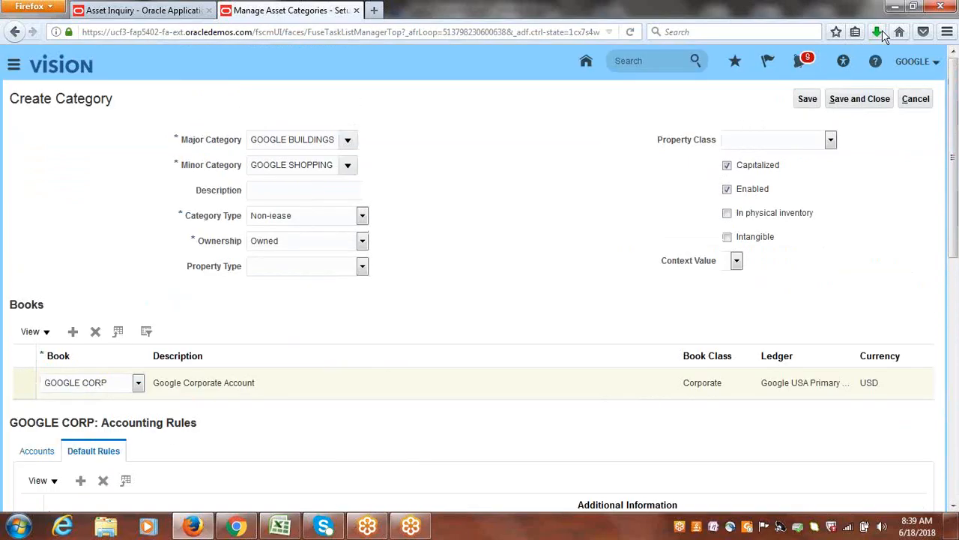
click(856, 102)
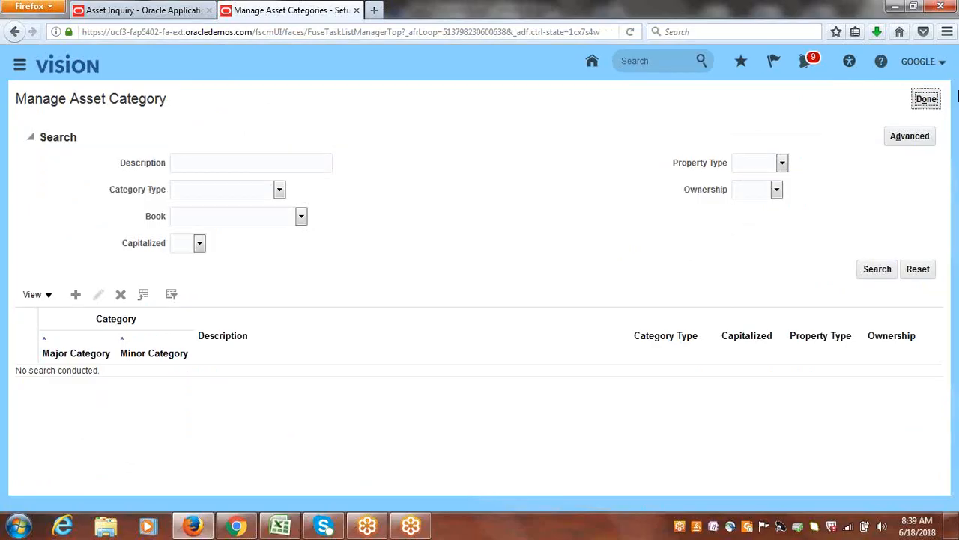
click(930, 104)
- Return to the Assets work area, open the Adjust Assets task and search for all assets in the GOOGLE CORP book
click(144, 9)
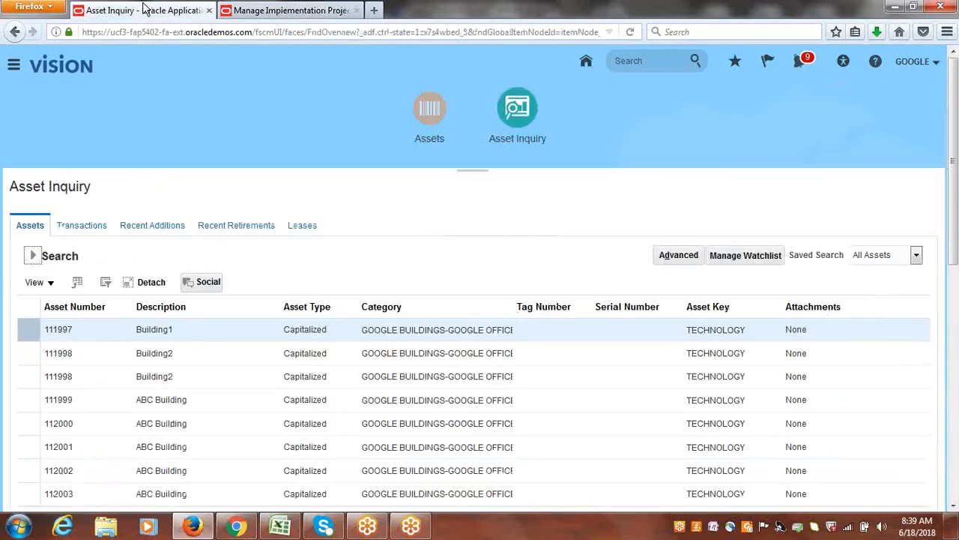
click(431, 111)
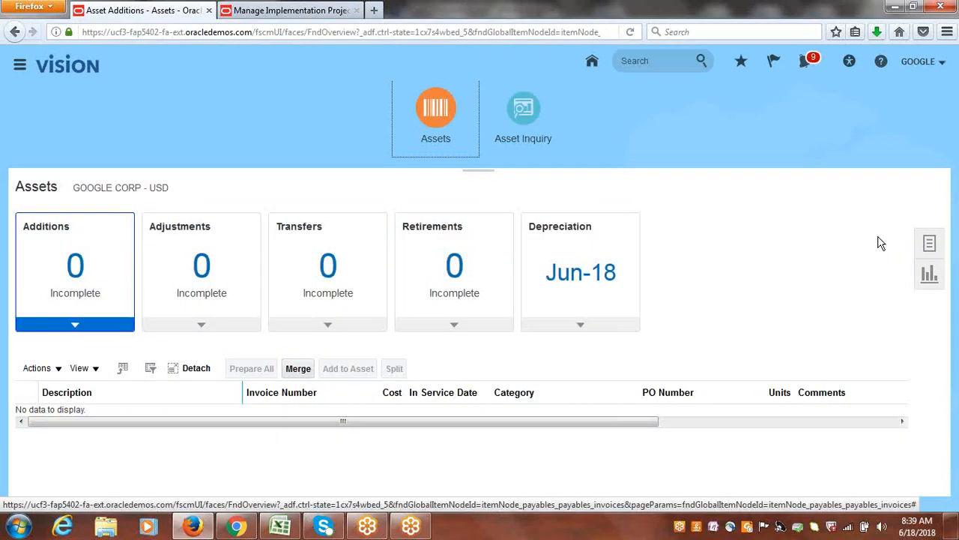
click(934, 246)
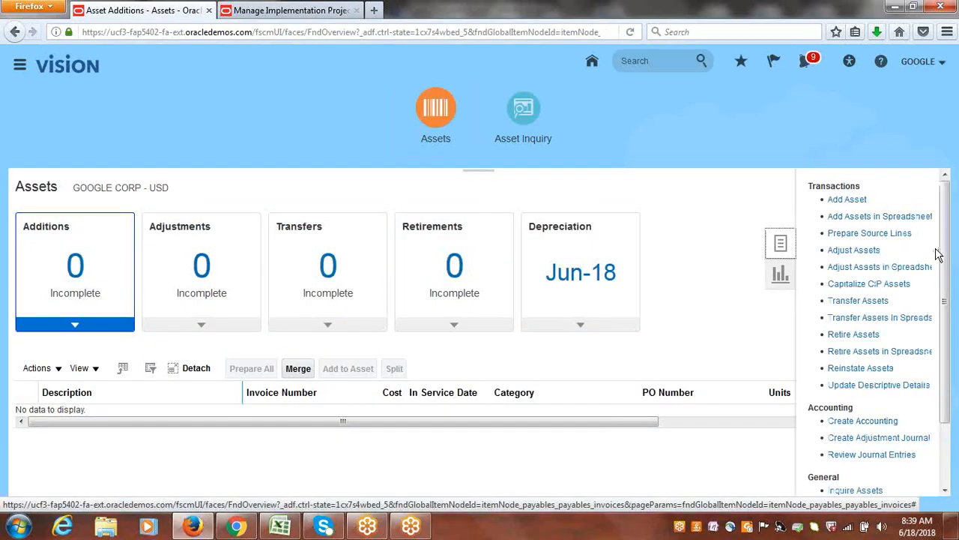
click(845, 256)
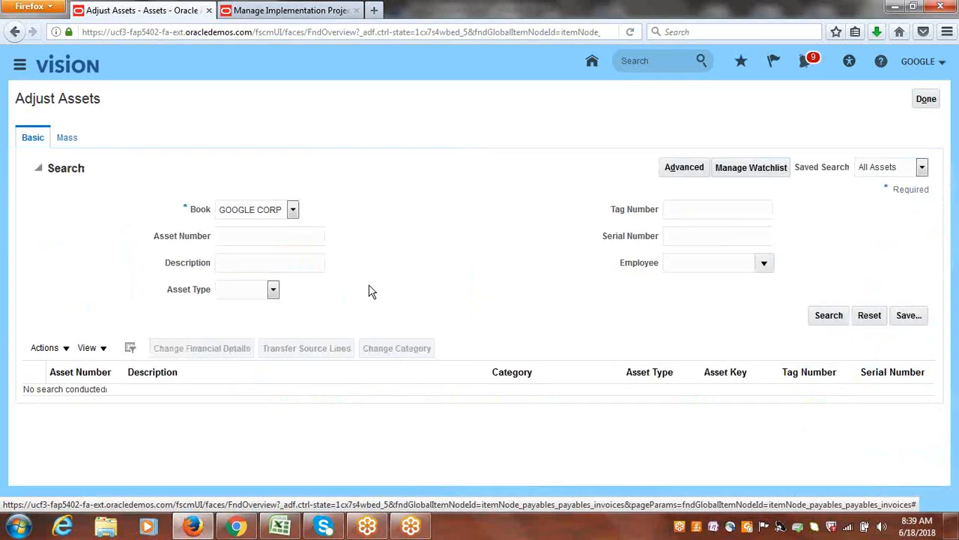
click(833, 318)
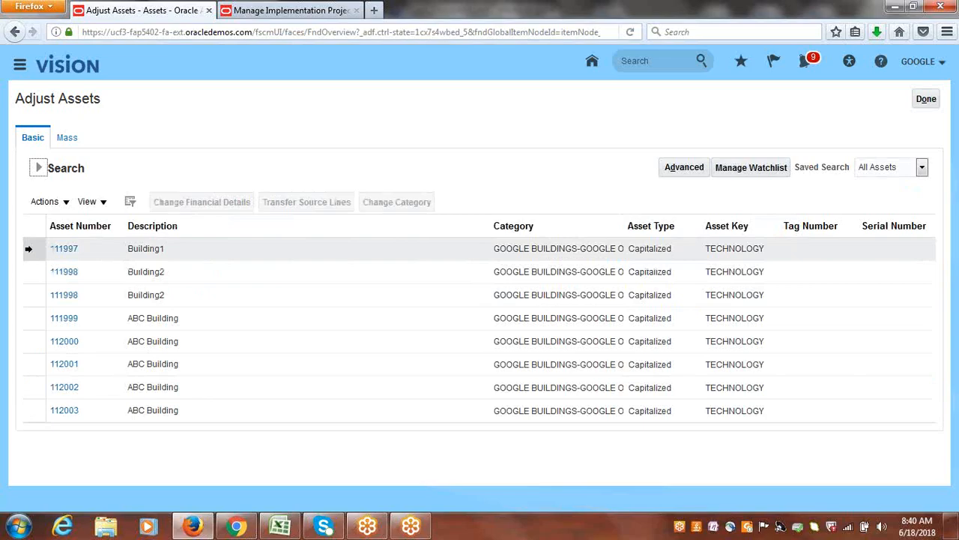
- Open a category change for the Building1 asset and choose GOOGLE BUILDINGS / GOOGLE SHOPPING as its new category
click(29, 248)
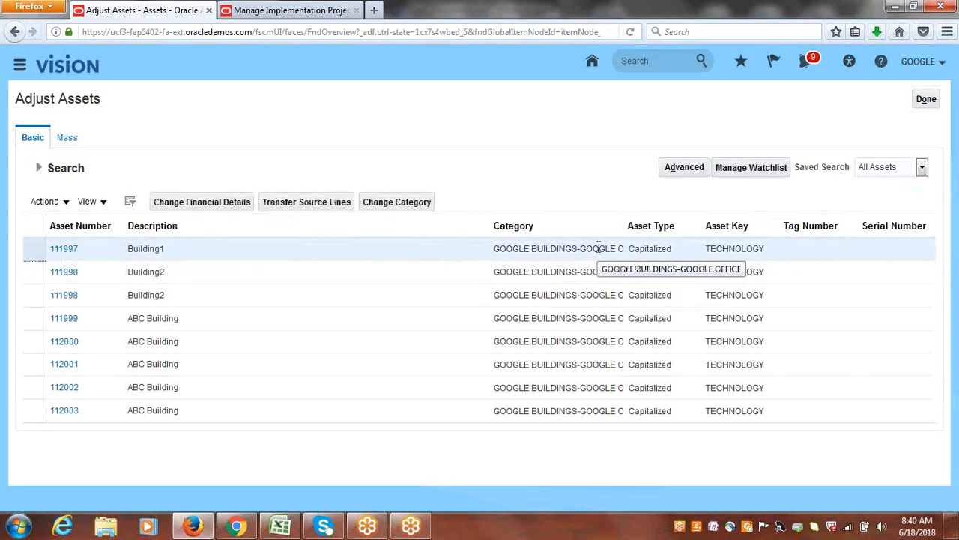
mouse_move(599, 249)
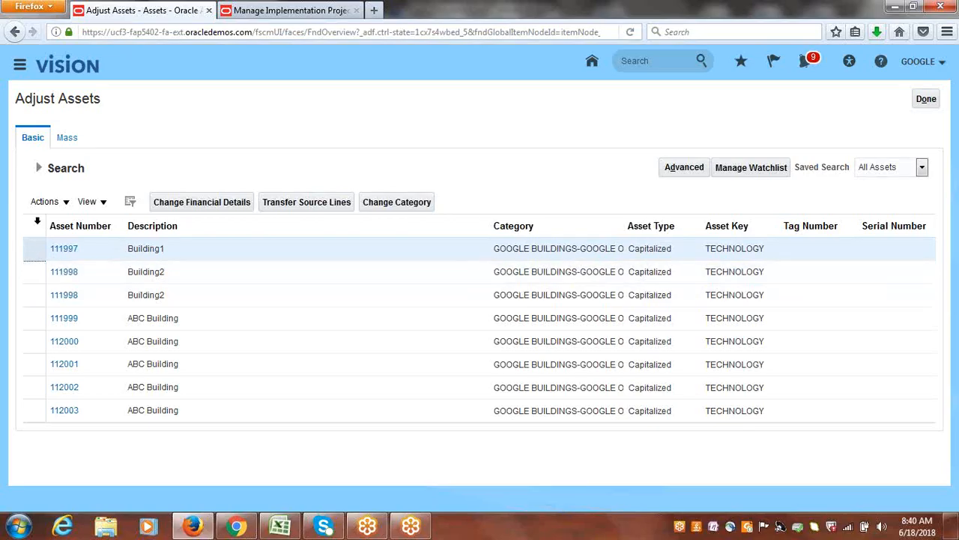
click(384, 202)
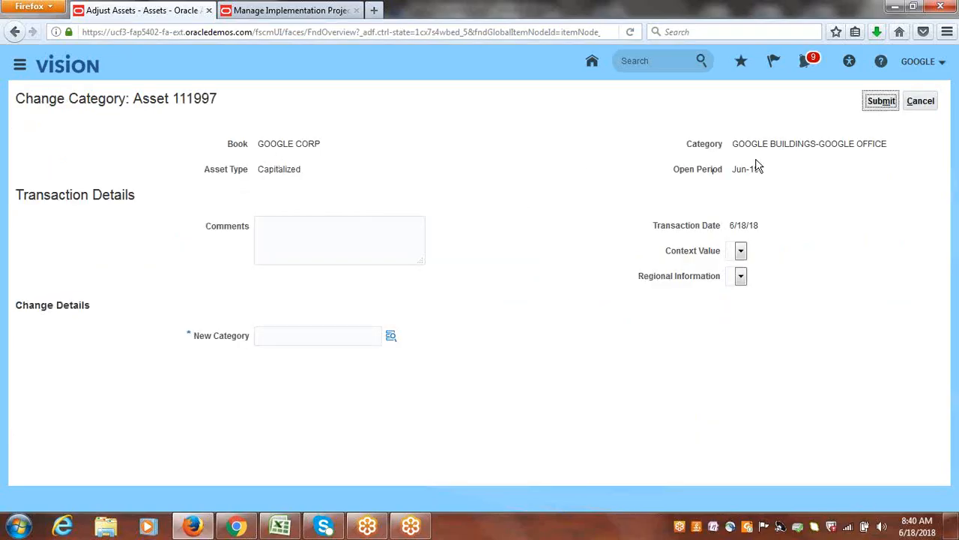
drag(734, 143, 907, 147)
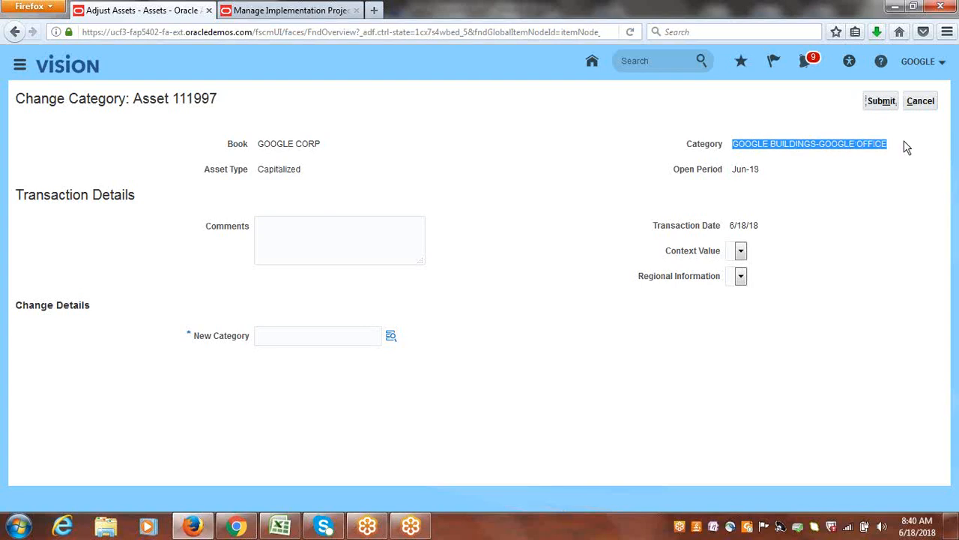
click(404, 335)
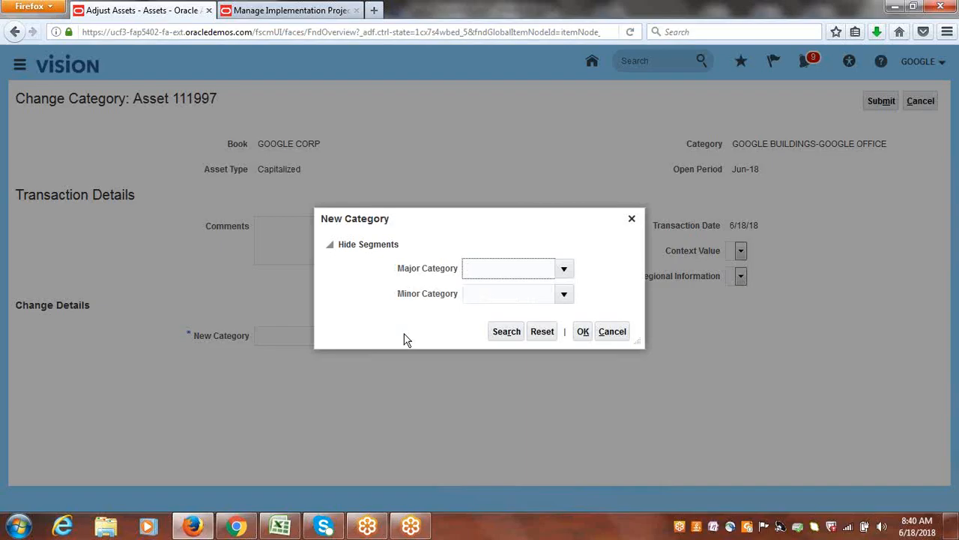
click(563, 270)
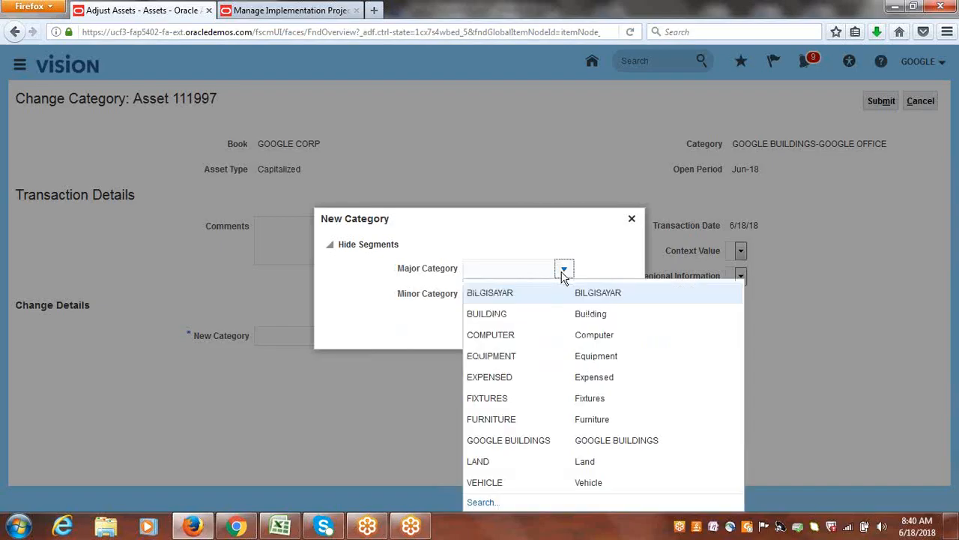
click(528, 440)
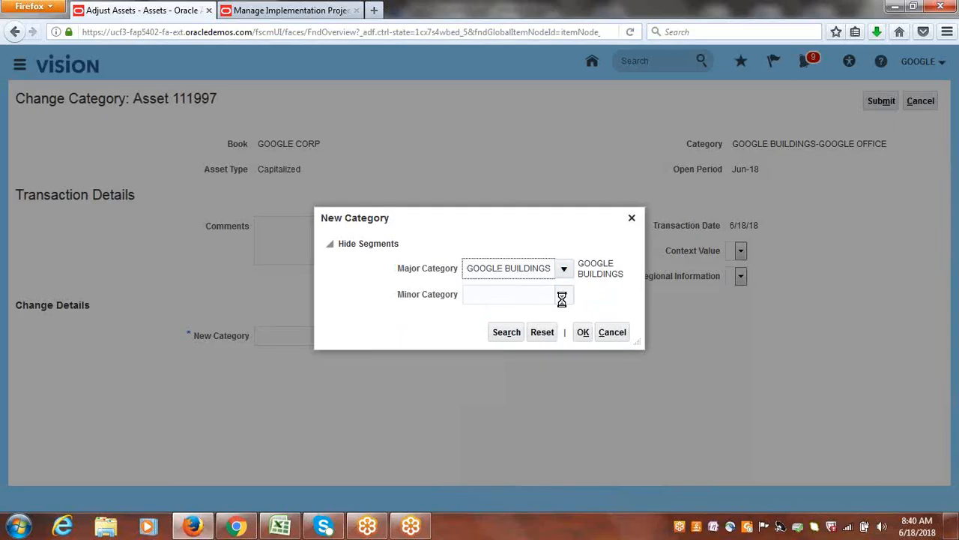
click(563, 295)
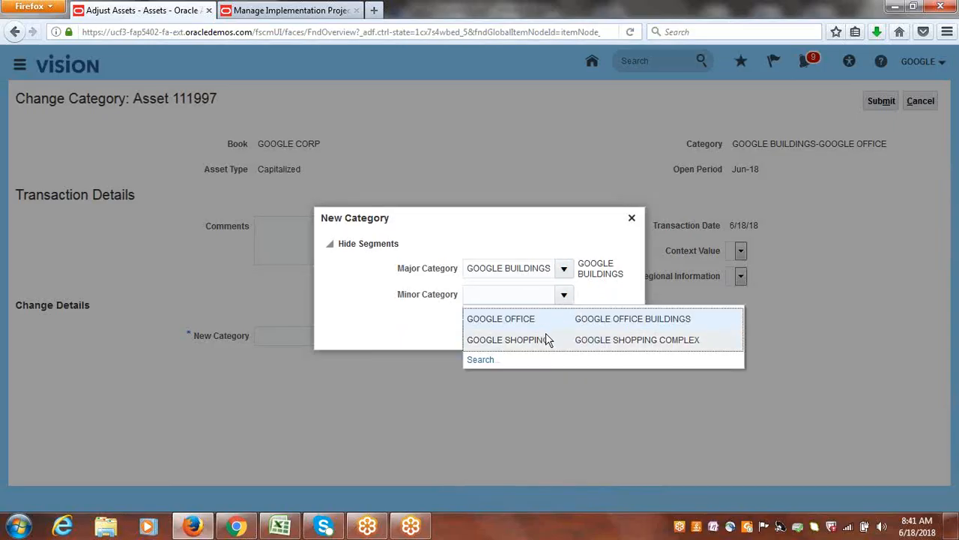
click(545, 338)
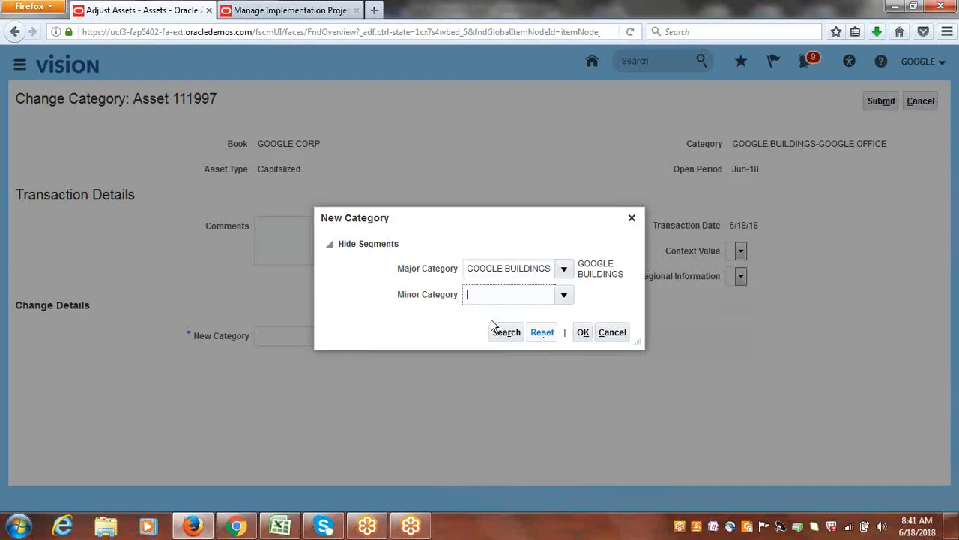
click(579, 339)
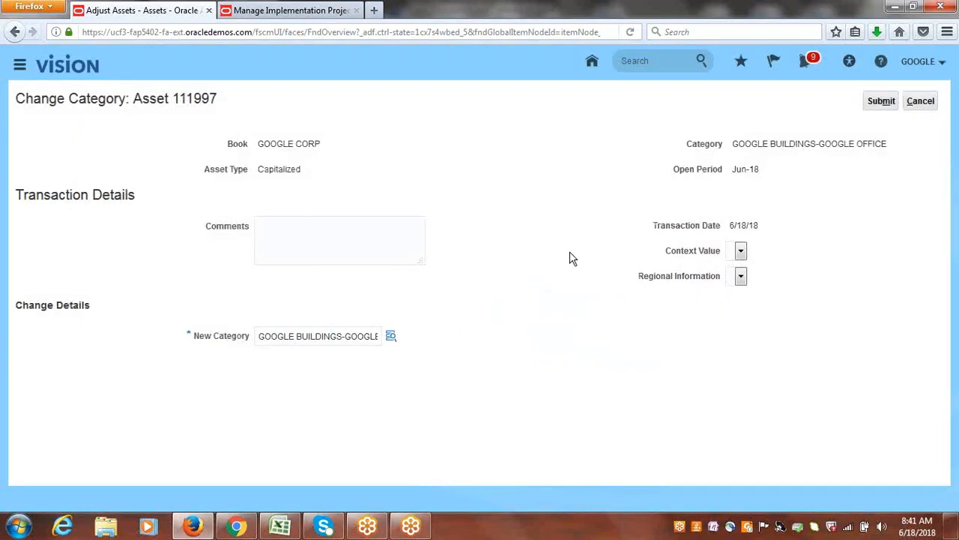
- Submit the category change without comments and finish adjusting assets
click(337, 236)
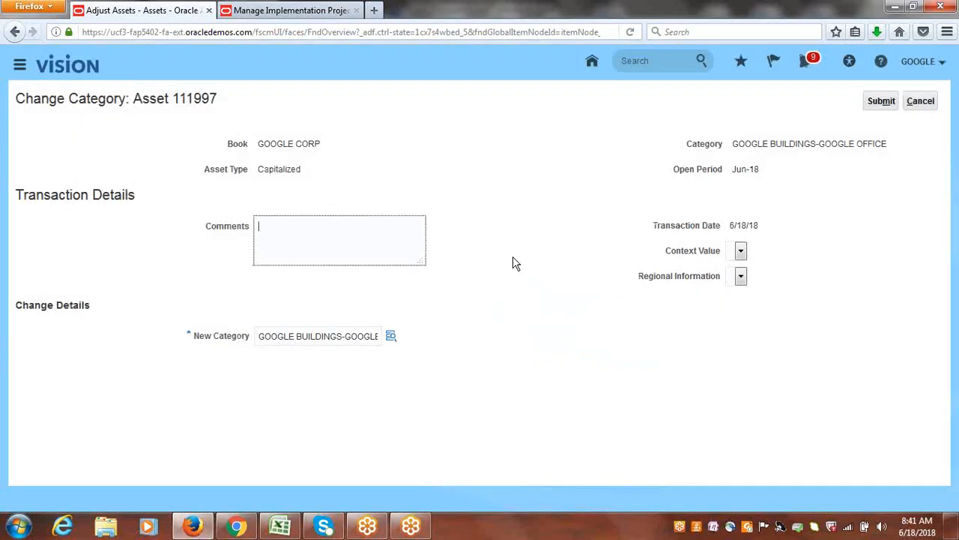
click(890, 105)
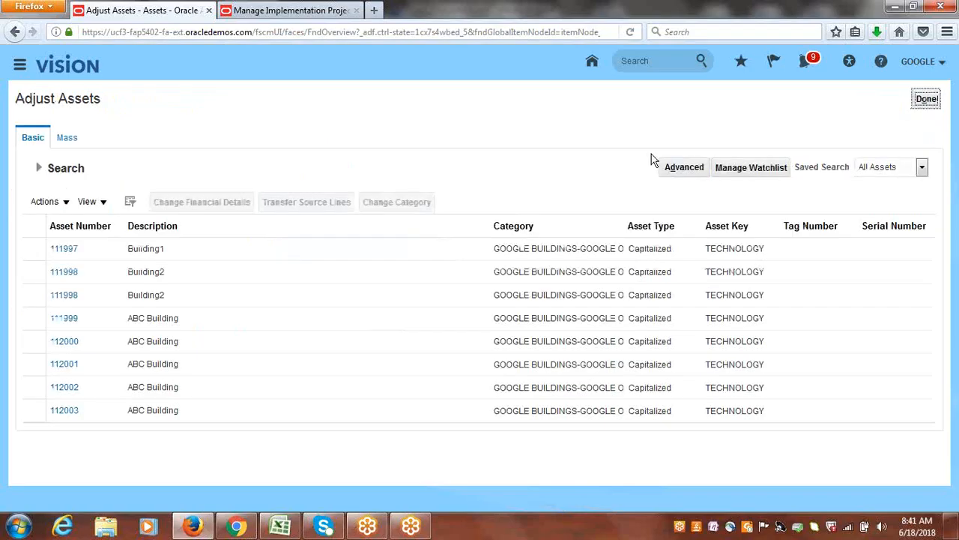
click(930, 100)
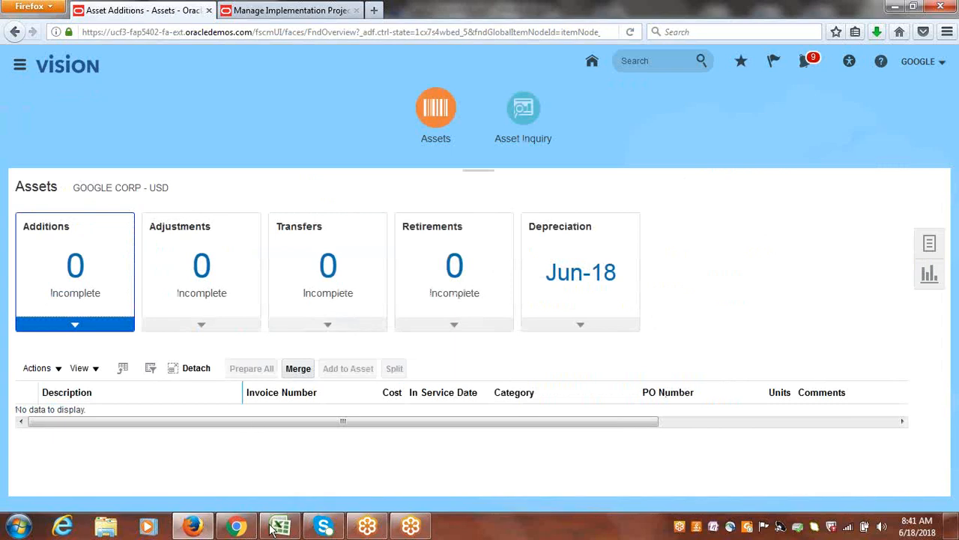
- Switch to the Class_Discussions workbook in Excel, mark Reclassification as Done and select the next topic, Run Depreciation
click(277, 527)
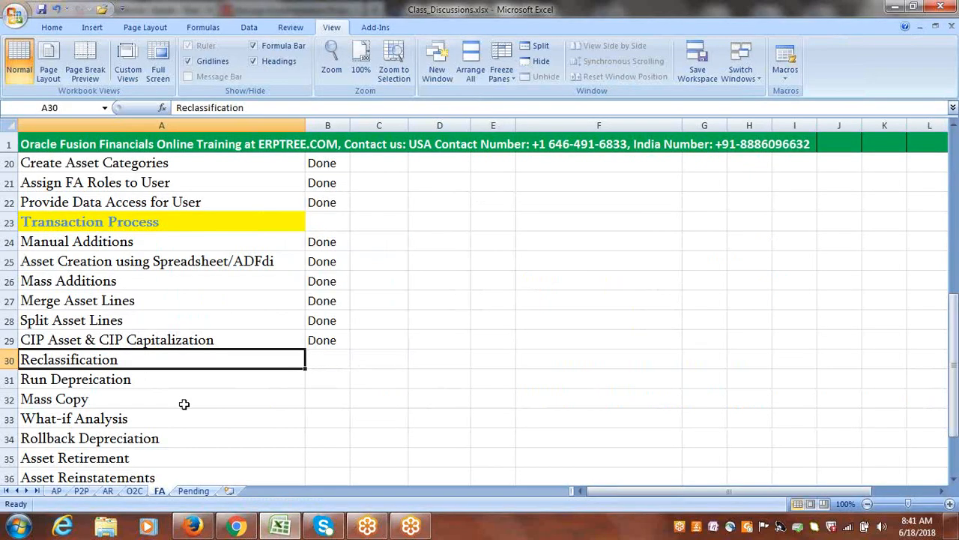
key(Tab)
text(D)
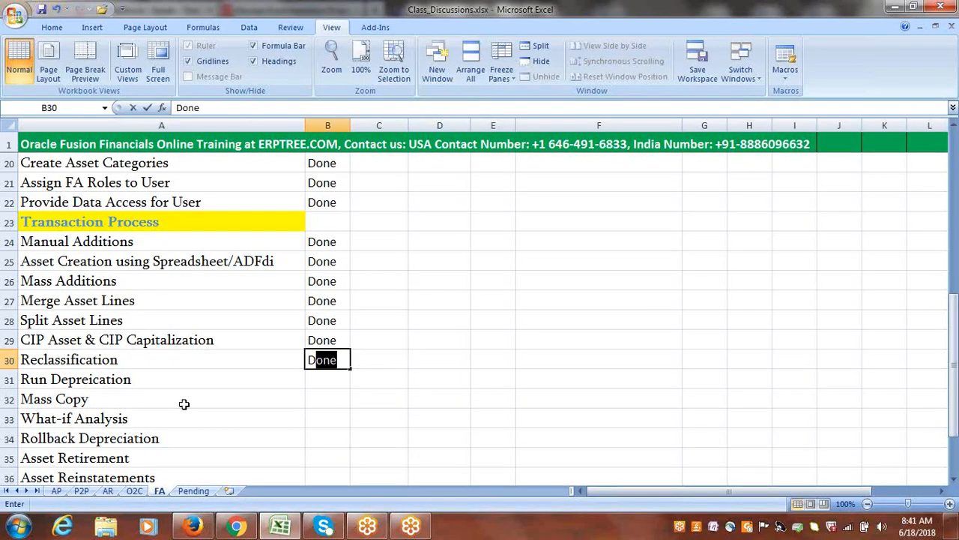
key(Tab)
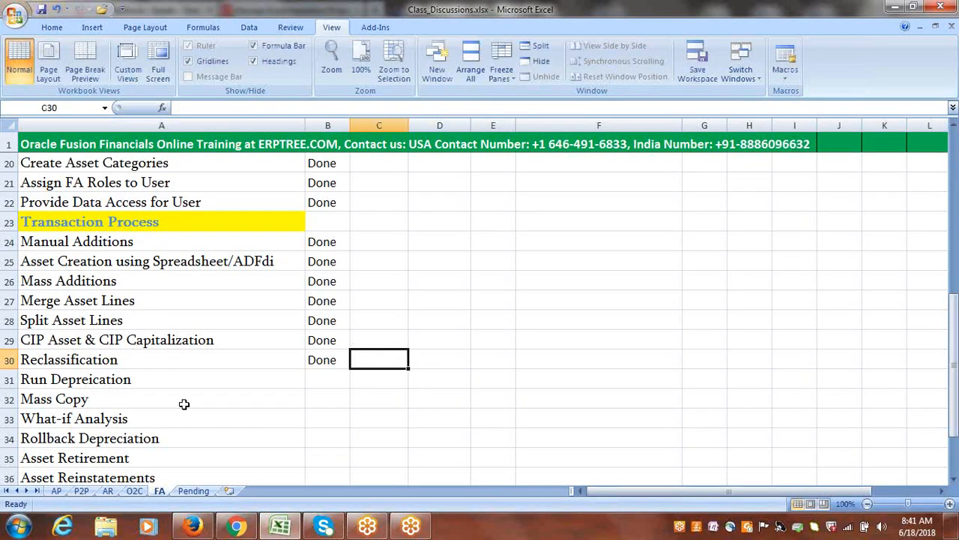
click(96, 380)
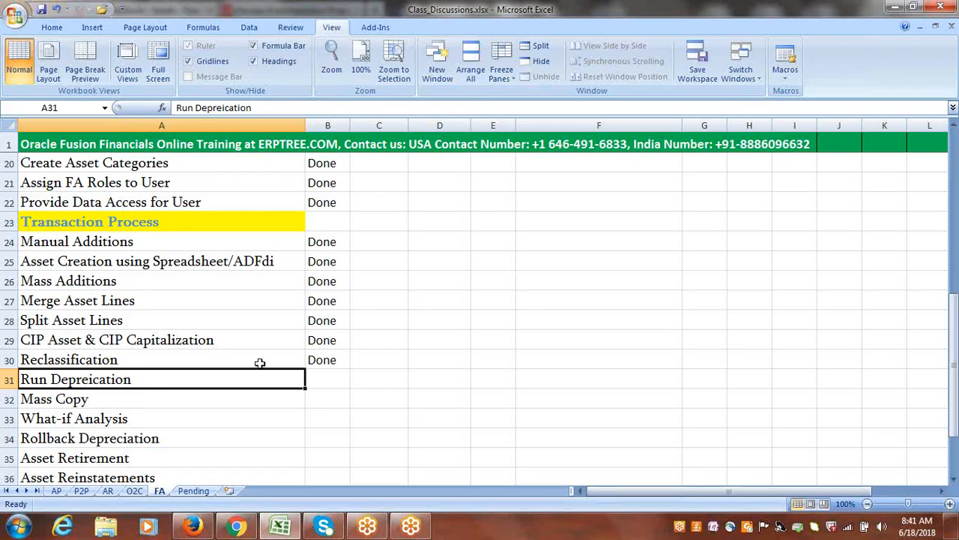
drag(955, 352, 956, 363)
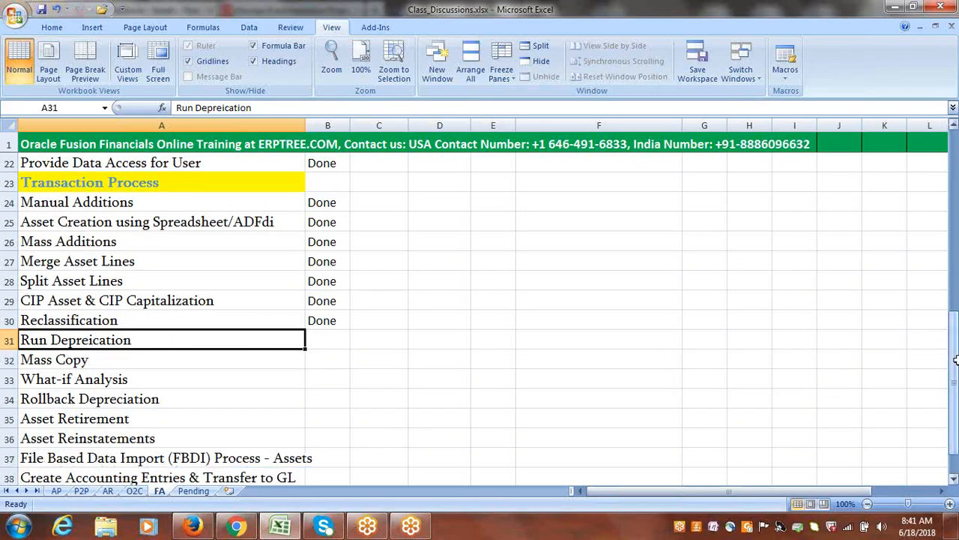
- Return to the Assets work area in Firefox and look through the task list for a way to run depreciation
click(193, 527)
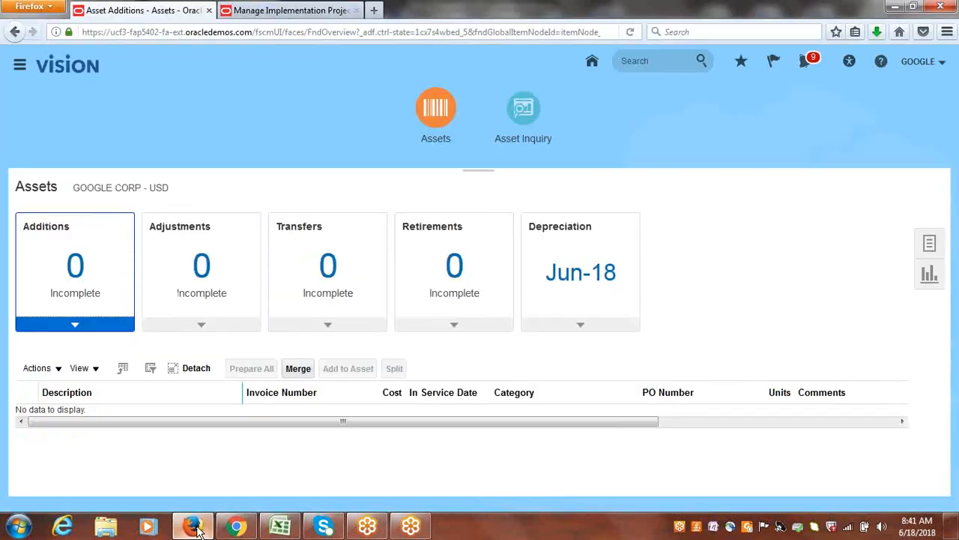
click(930, 243)
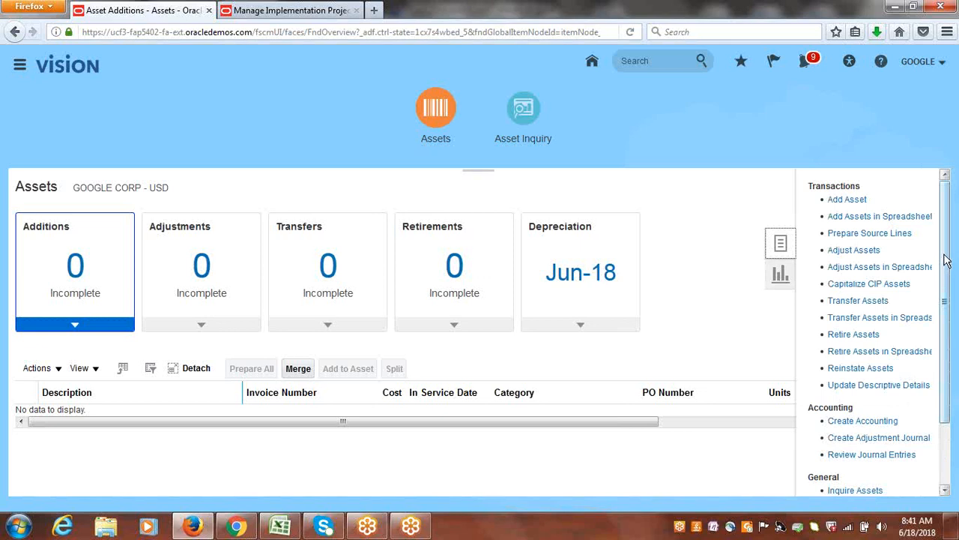
drag(948, 259, 949, 272)
scroll(950, 317, down, 2)
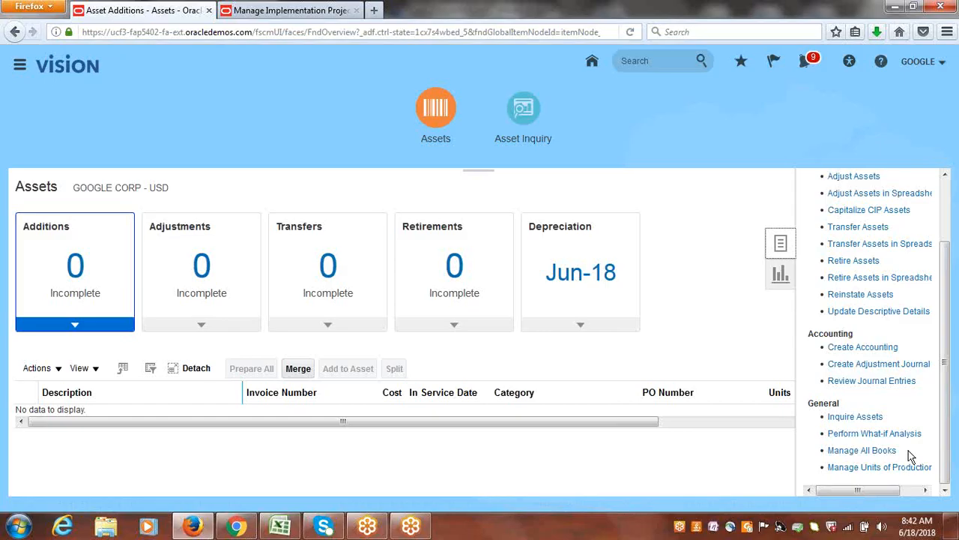
click(732, 354)
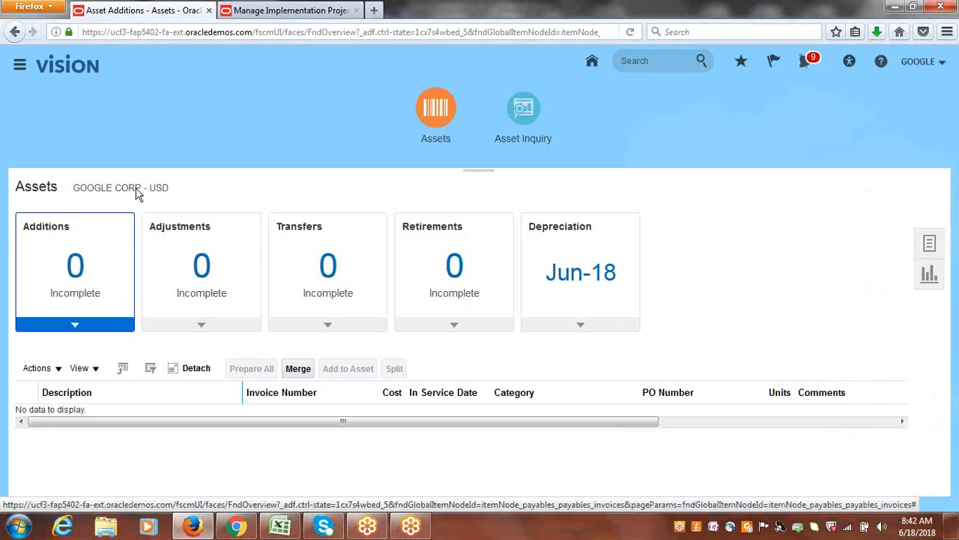
click(932, 242)
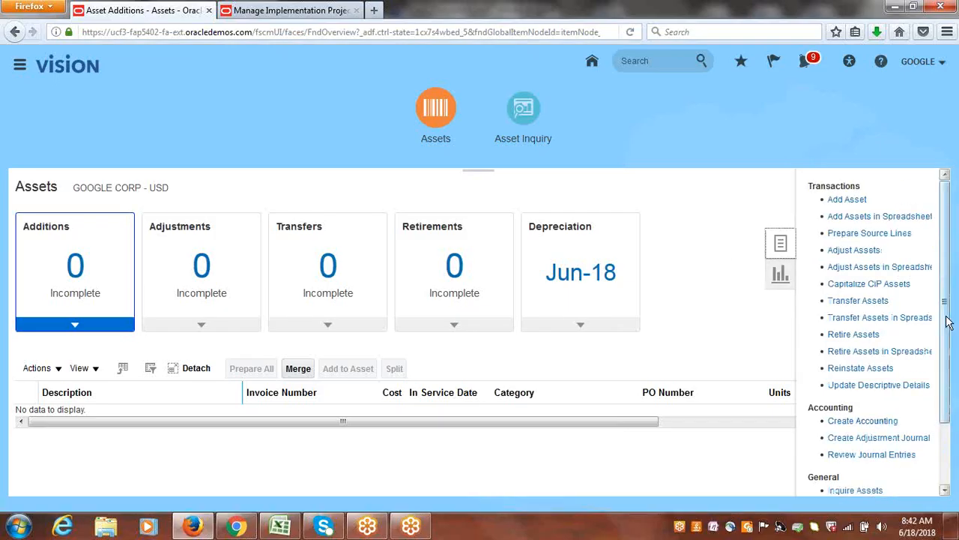
scroll(948, 317, down, 2)
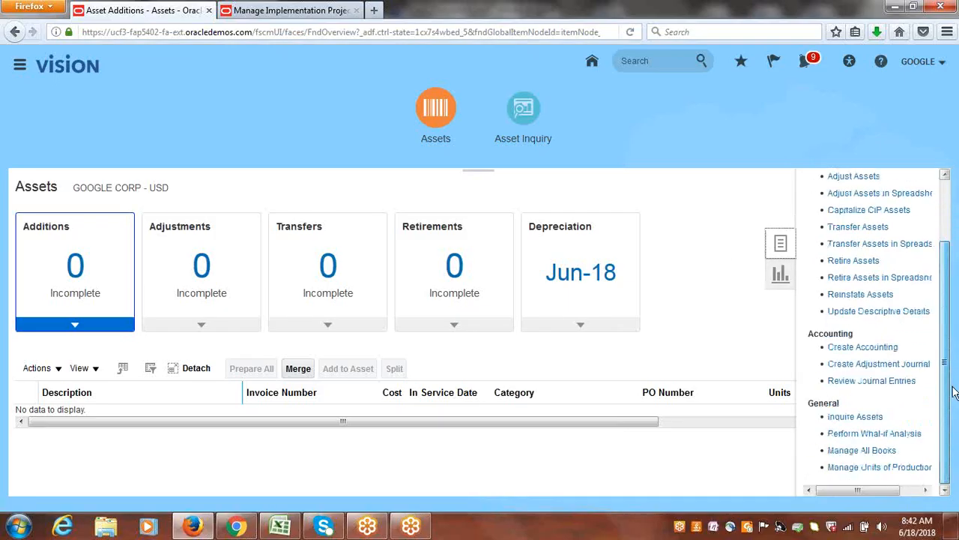
click(883, 451)
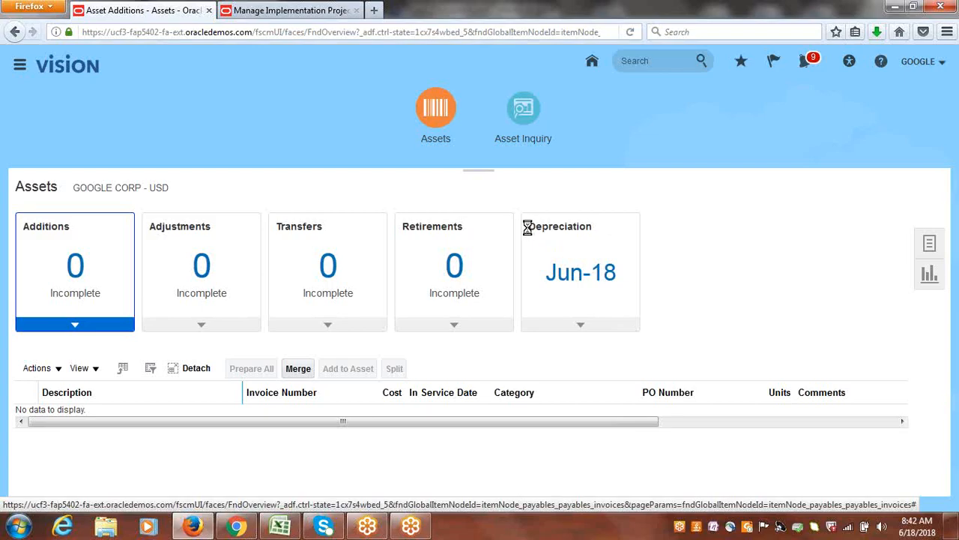
- Show the Depreciation period details for the GOOGLE CORP book and examine the completed additions
drag(533, 229, 570, 231)
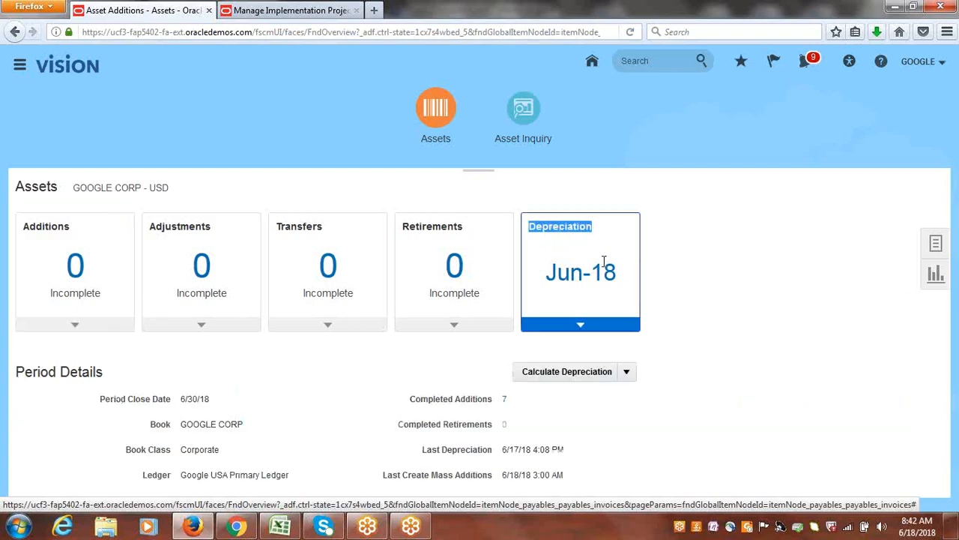
click(583, 302)
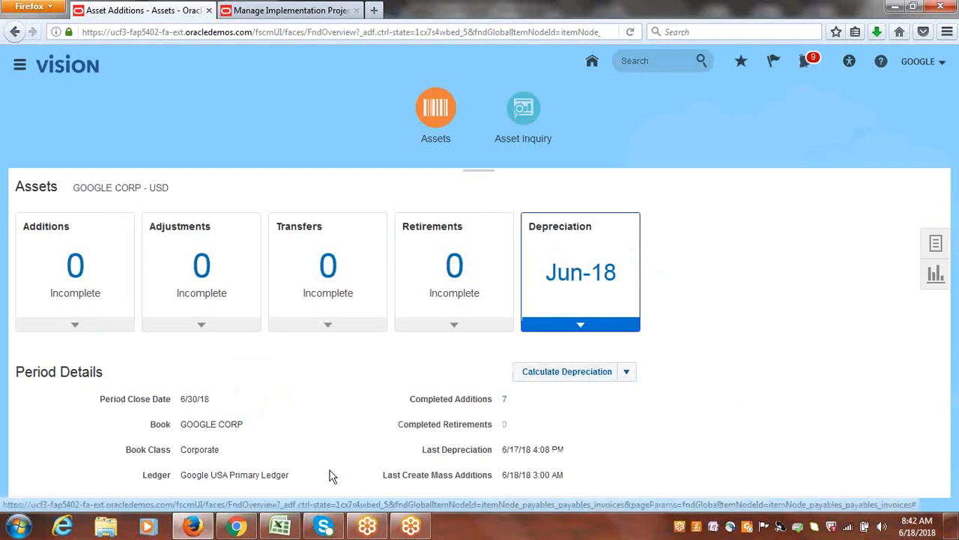
drag(411, 399, 504, 406)
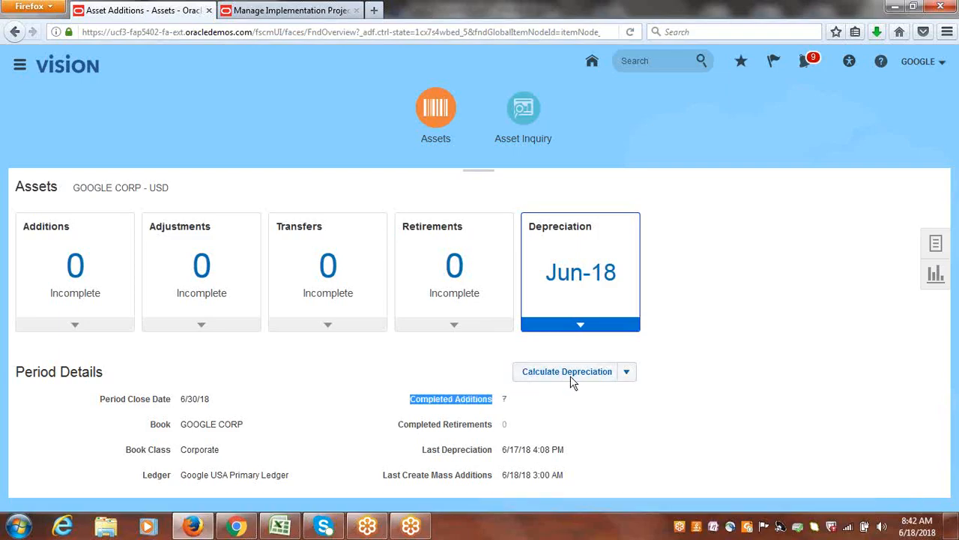
click(628, 374)
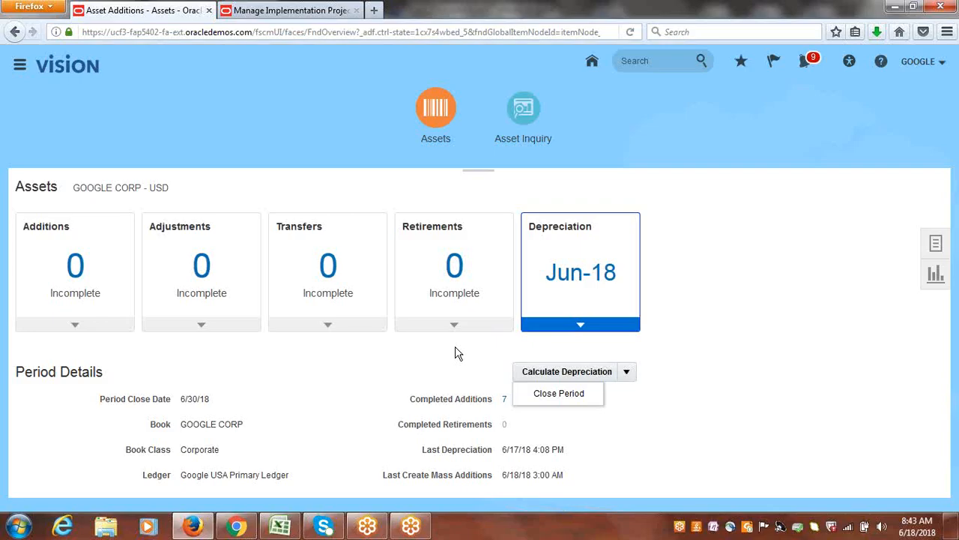
click(458, 352)
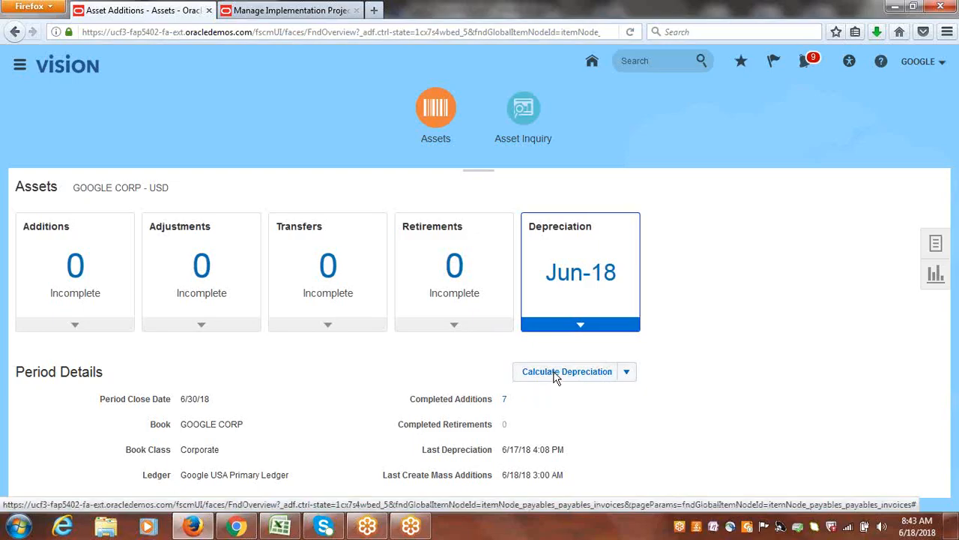
click(626, 372)
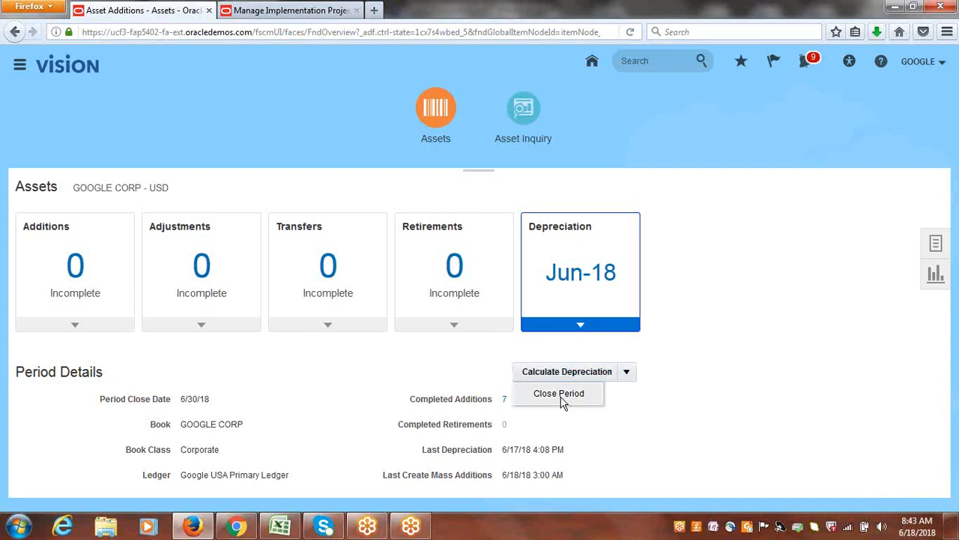
click(648, 423)
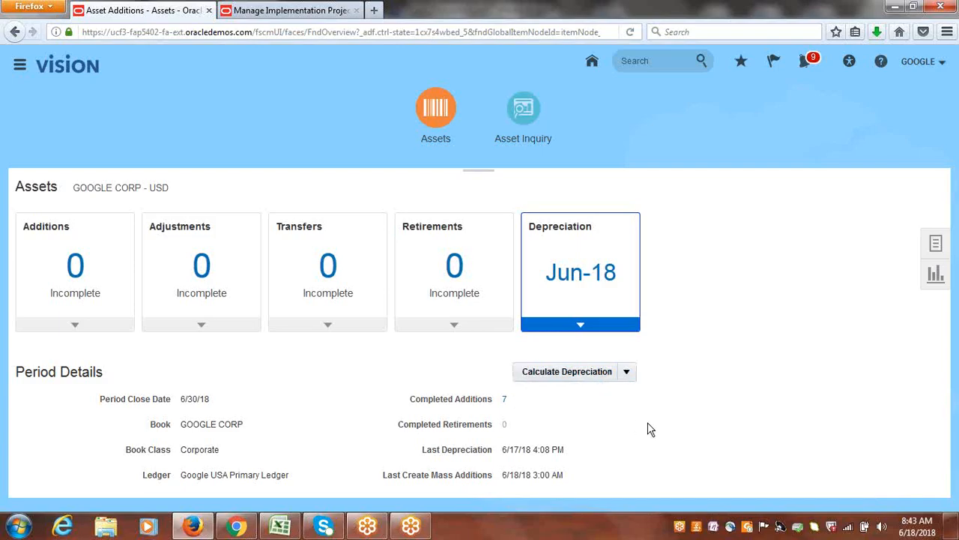
- Submit the depreciation calculation for the GOOGLE CORP book's open period and acknowledge the confirmation
click(540, 375)
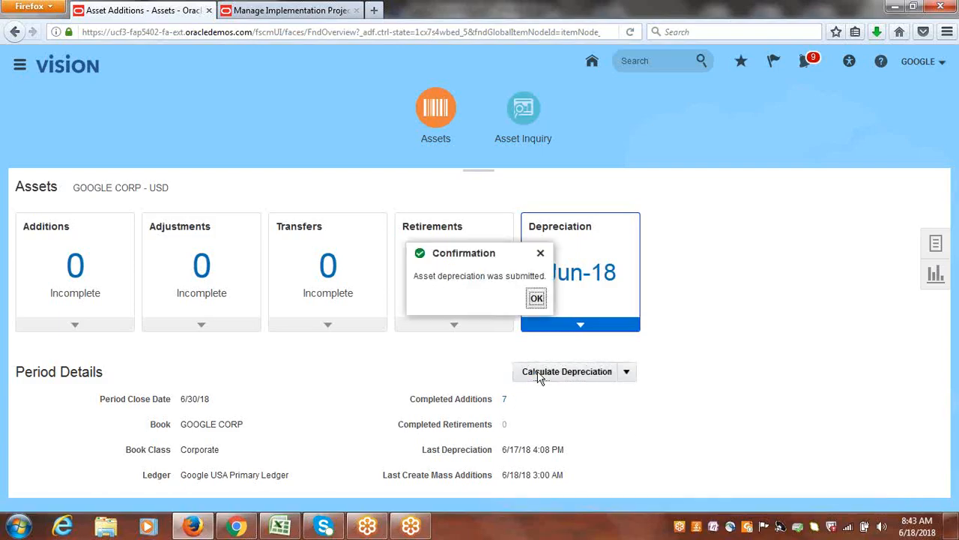
click(537, 298)
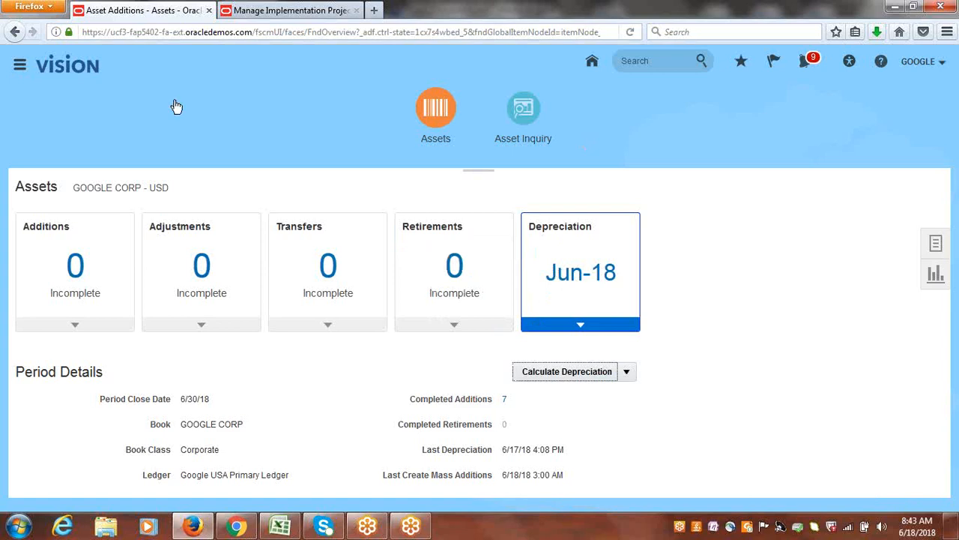
- Open the Scheduled Processes overview and refresh the list to check the status of the submitted Calculate Depreciation process
click(285, 9)
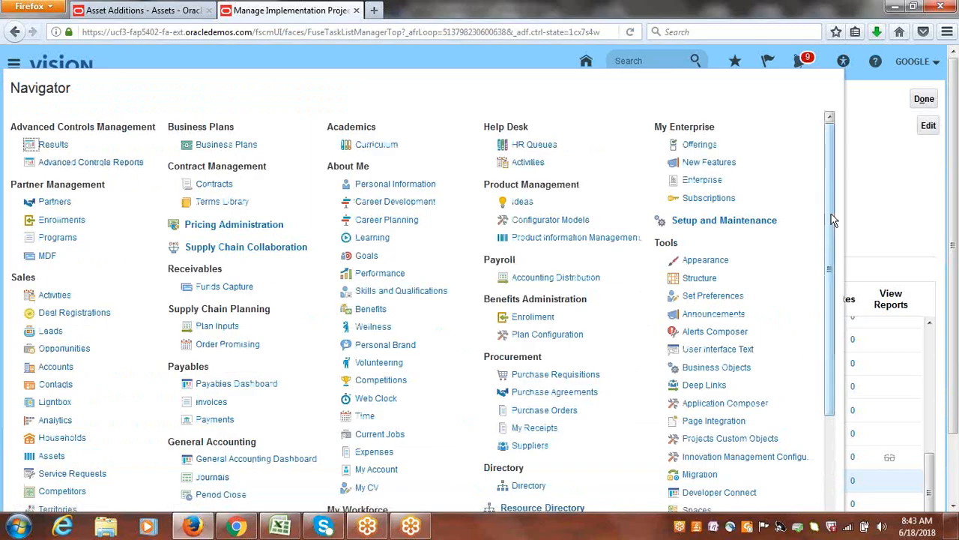
scroll(722, 403, down, 3)
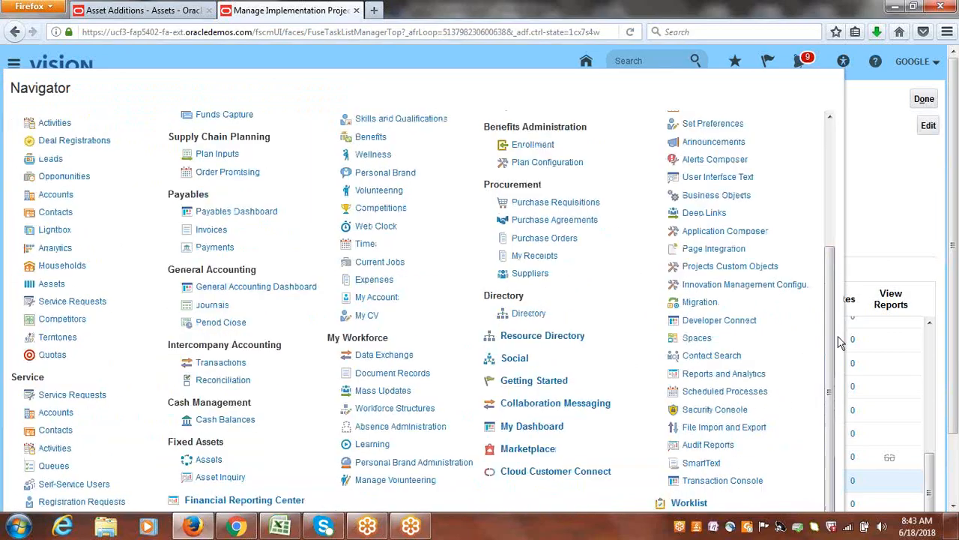
click(721, 393)
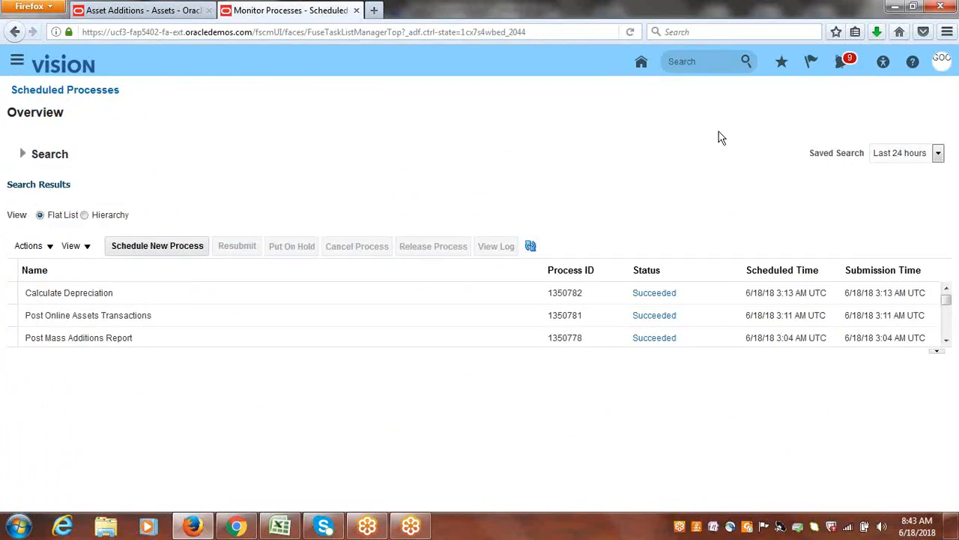
click(531, 246)
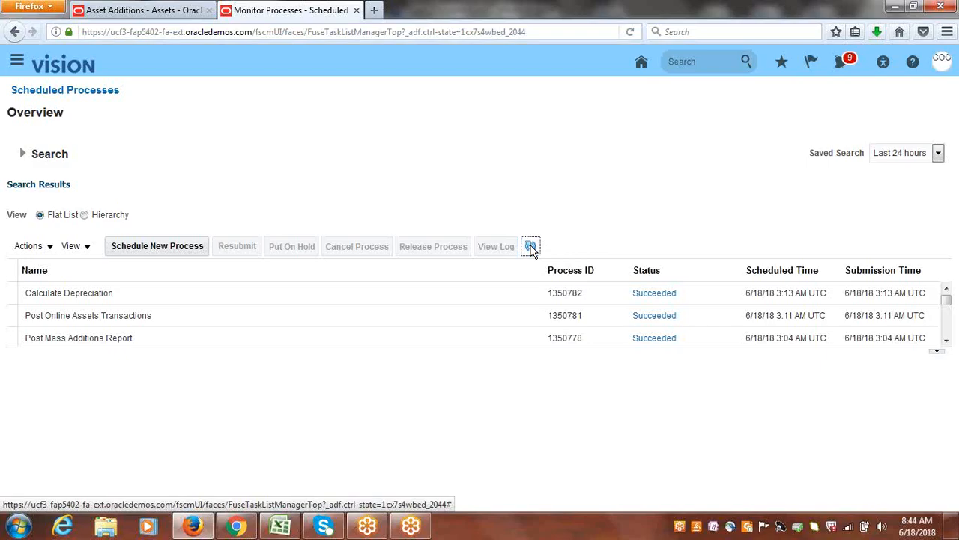
click(531, 248)
- Open Asset Inquiry from the Assets work area and search for all assets in the GOOGLE CORP book
click(141, 11)
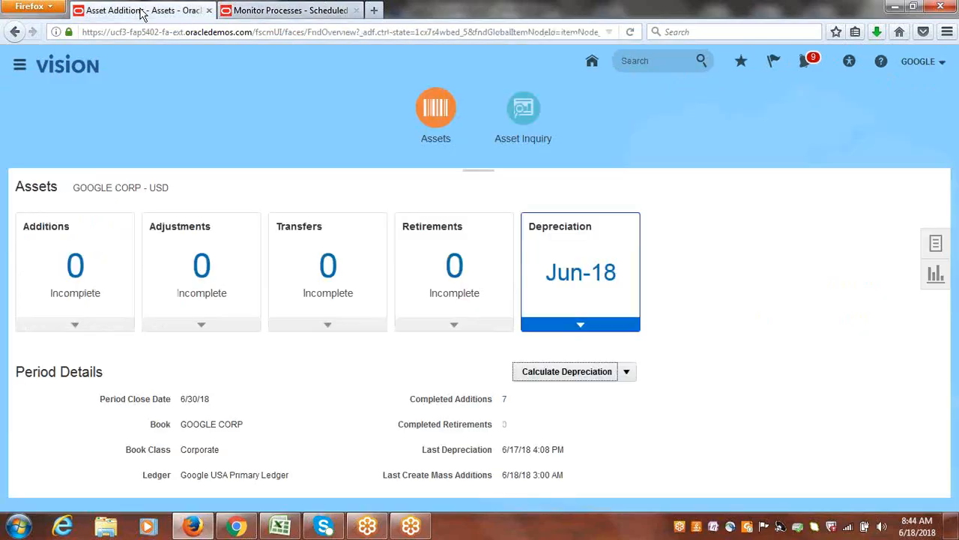
click(442, 116)
click(534, 112)
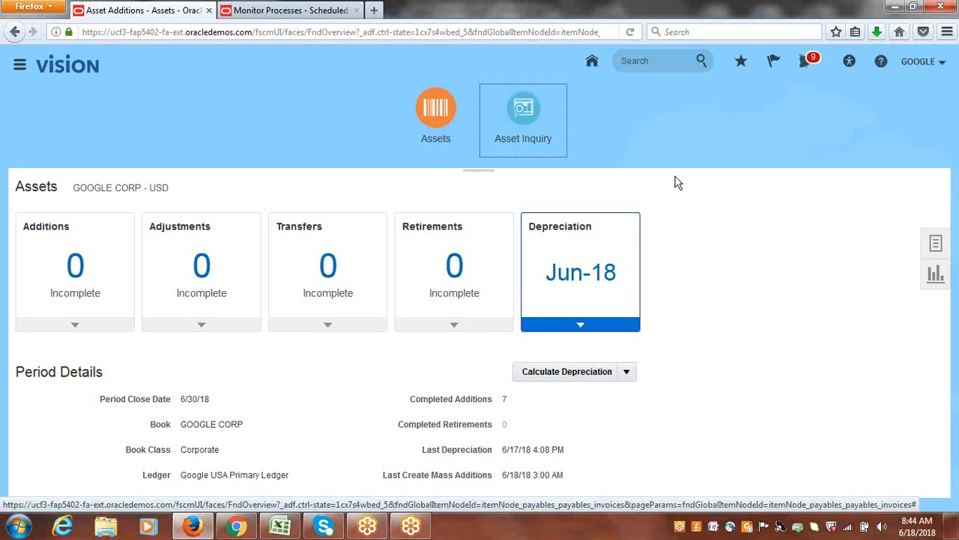
click(525, 122)
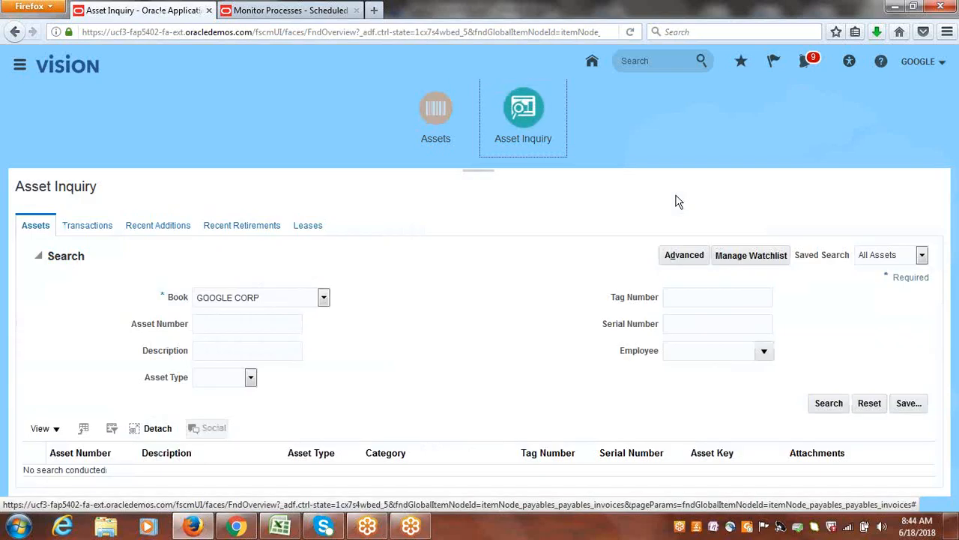
click(833, 405)
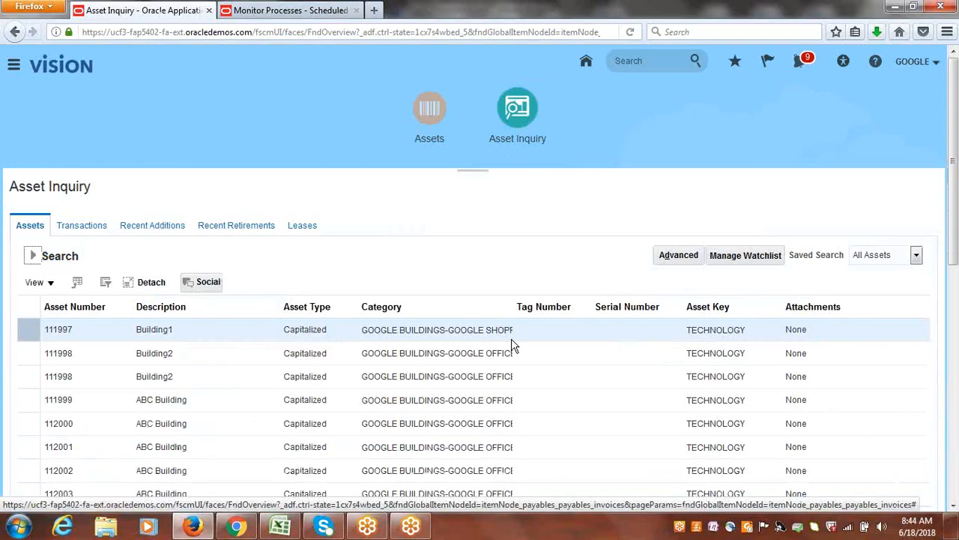
- Examine the Jun-18 depreciation details of Building1, ABC Building 112000 and Building2 in the GOOGLE CORP book
drag(956, 183, 957, 281)
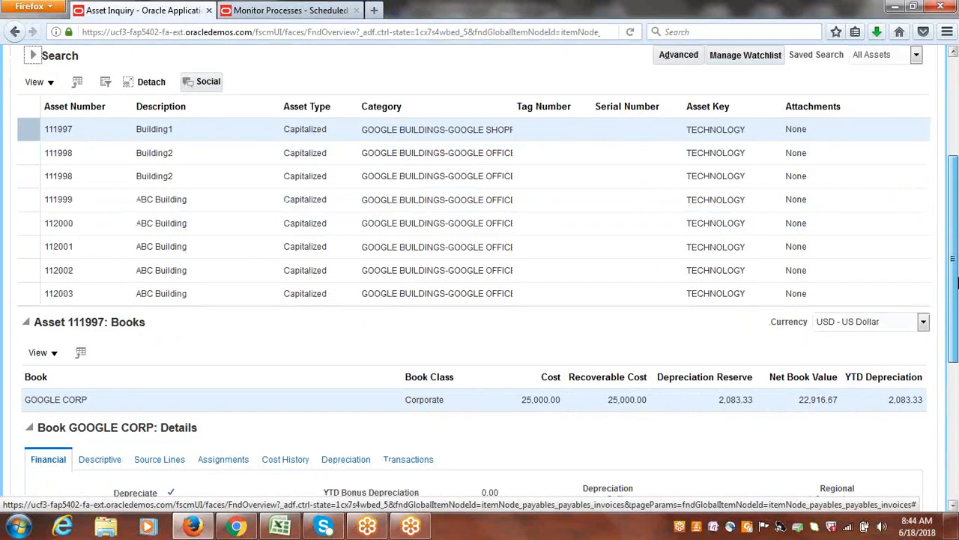
scroll(535, 368, down, 5)
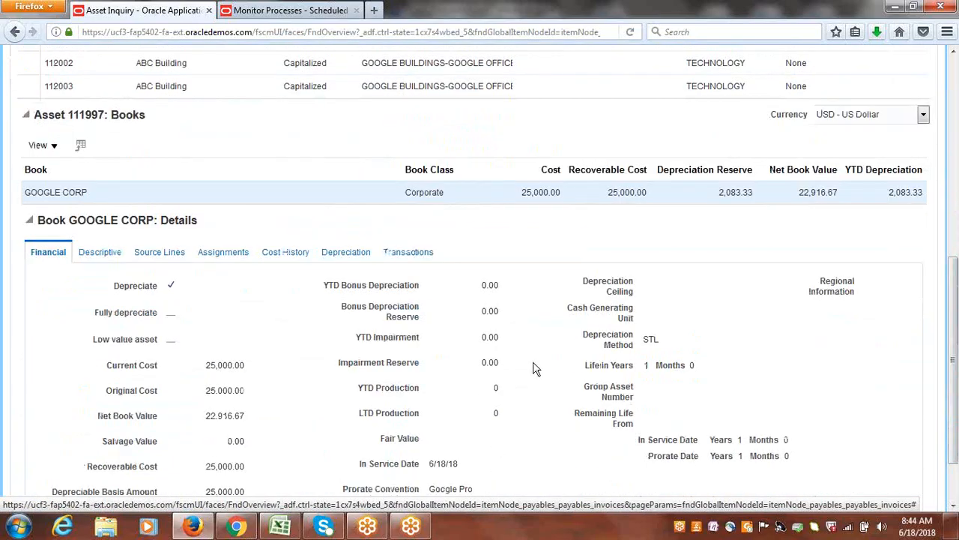
click(348, 255)
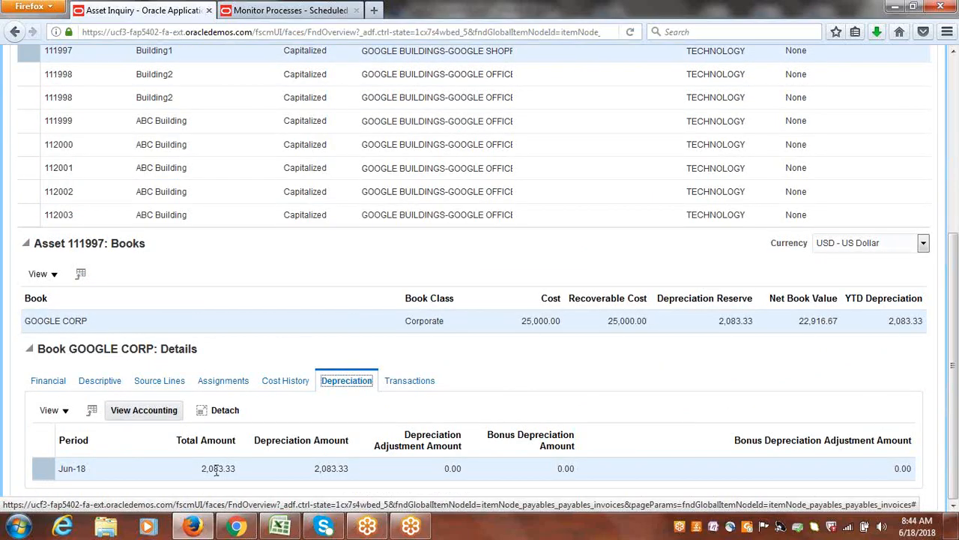
click(176, 145)
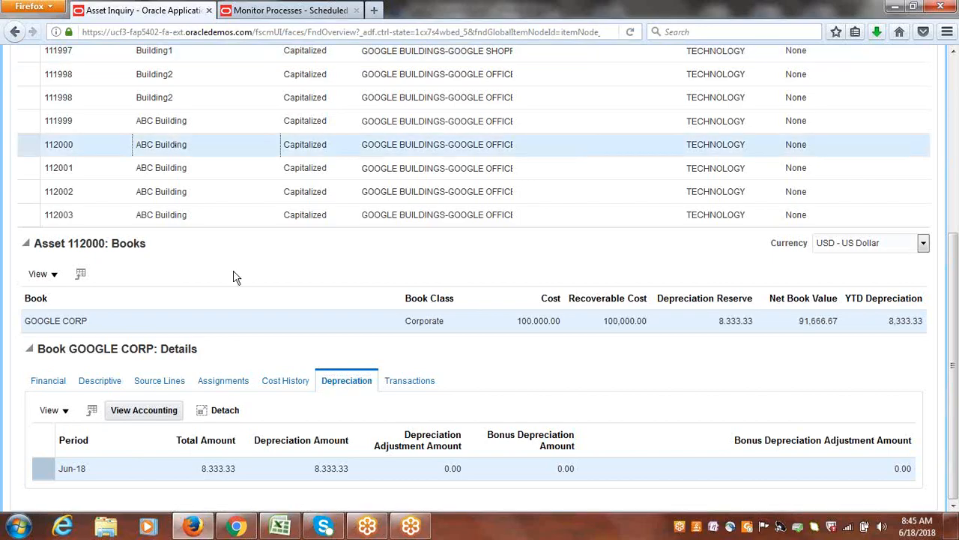
click(156, 73)
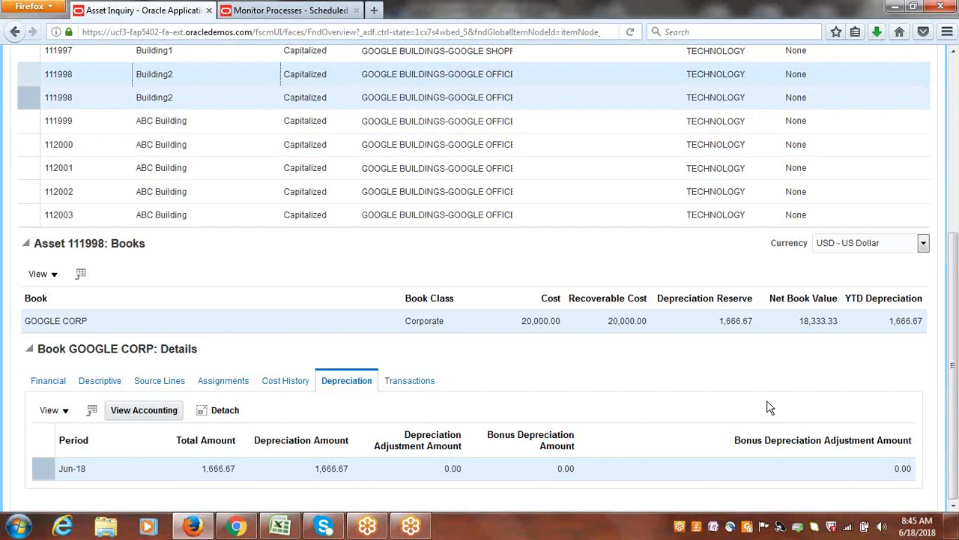
drag(955, 382, 957, 402)
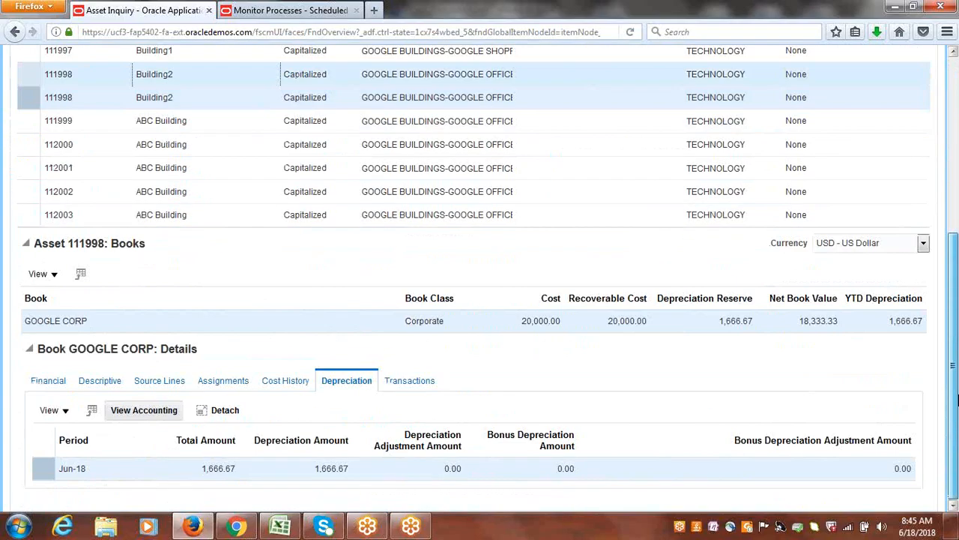
- Review Building2's book details: financial, source lines, assignments, cost history, depreciation and transactions
click(47, 389)
click(47, 381)
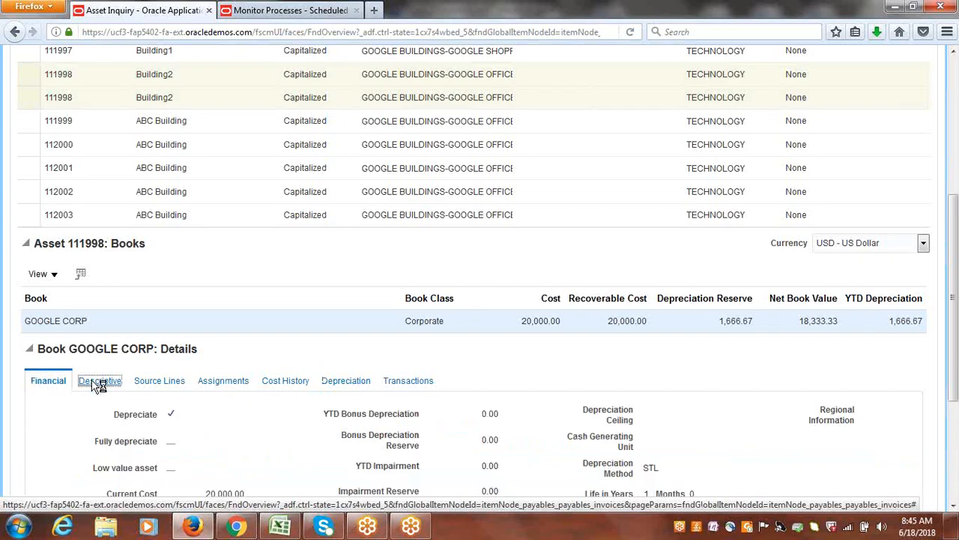
click(162, 382)
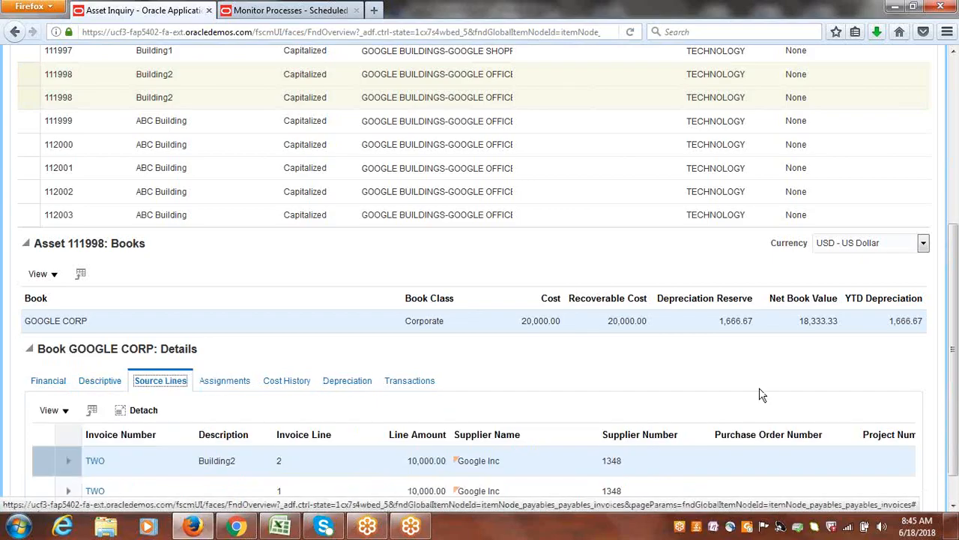
scroll(957, 396, down, 1)
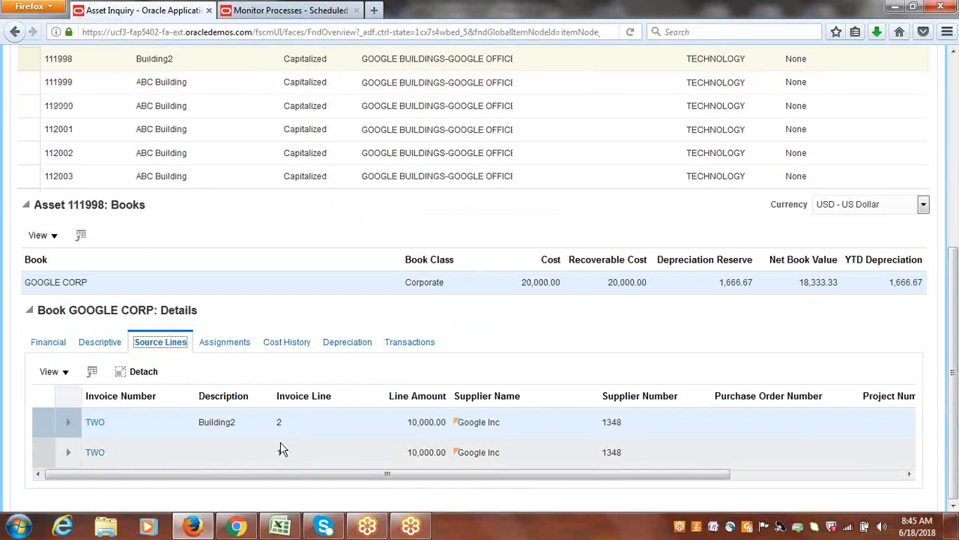
click(239, 349)
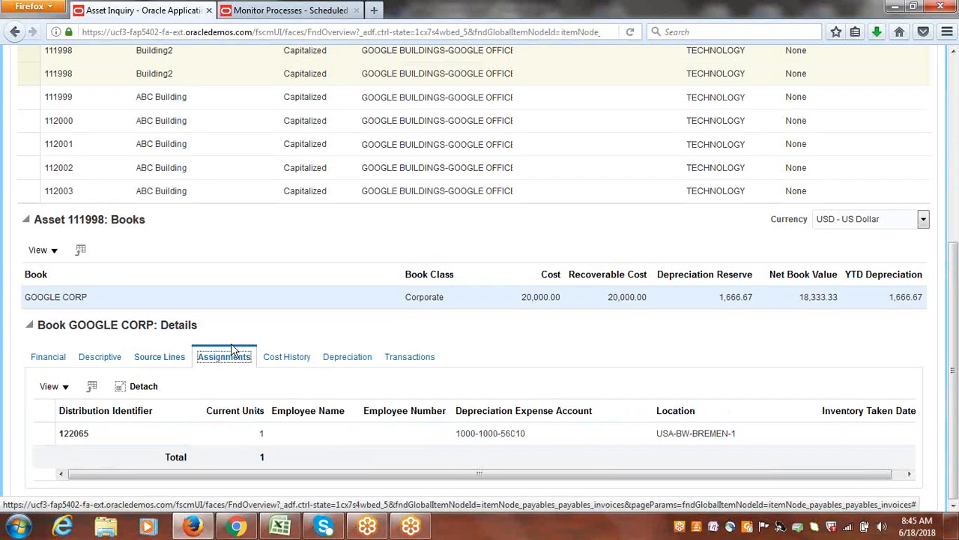
click(288, 357)
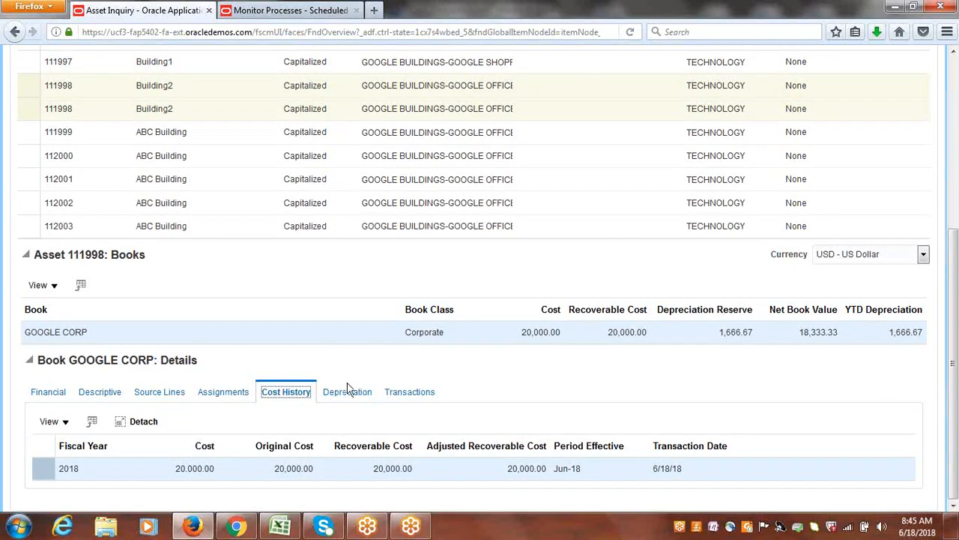
click(348, 393)
click(413, 398)
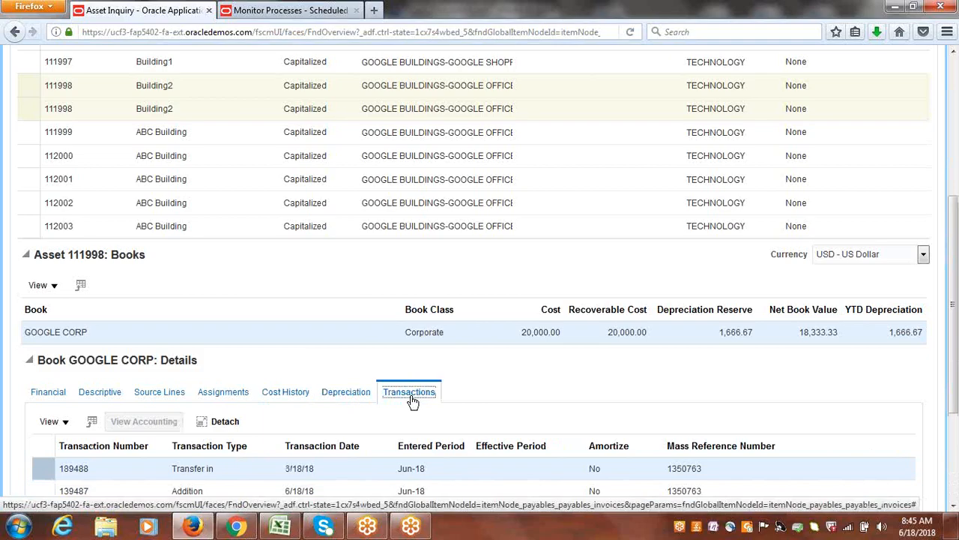
scroll(882, 377, down, 4)
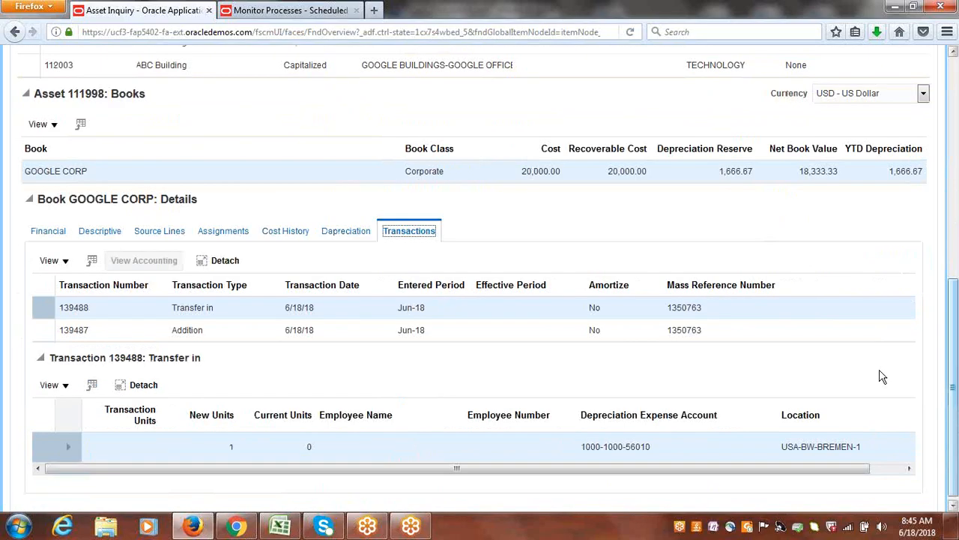
click(47, 237)
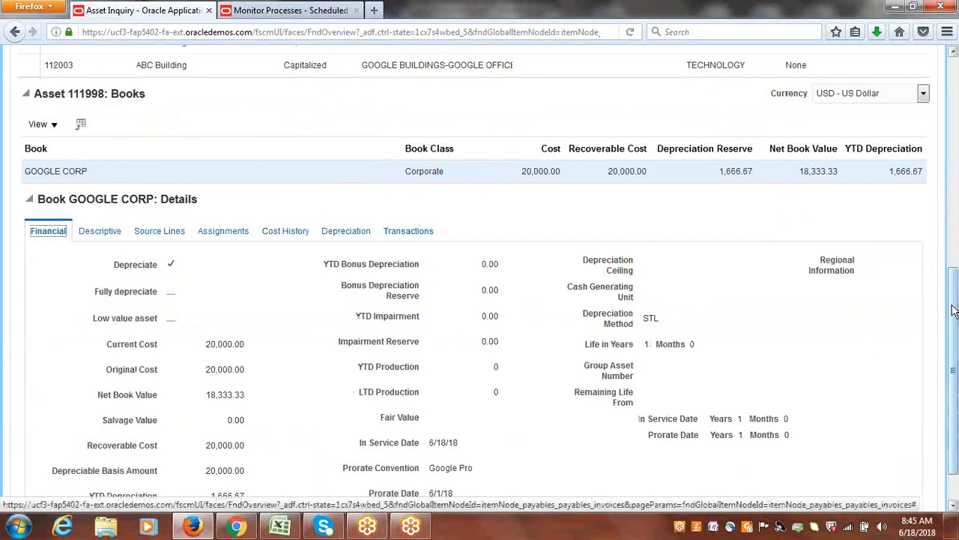
drag(953, 311, 954, 109)
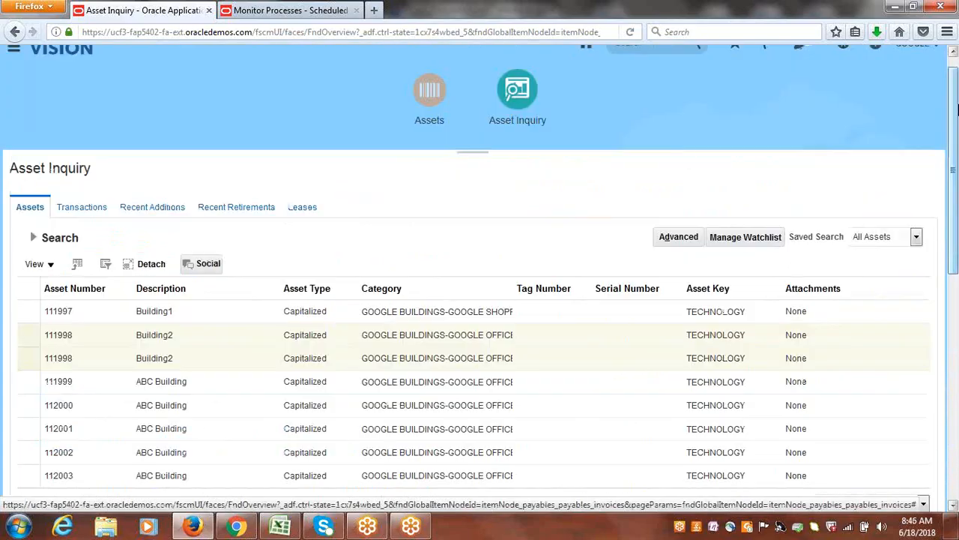
- Return to the Assets work area, switch to the Class_Discussions workbook in Excel and select the Rollback Depreciation topic
click(431, 94)
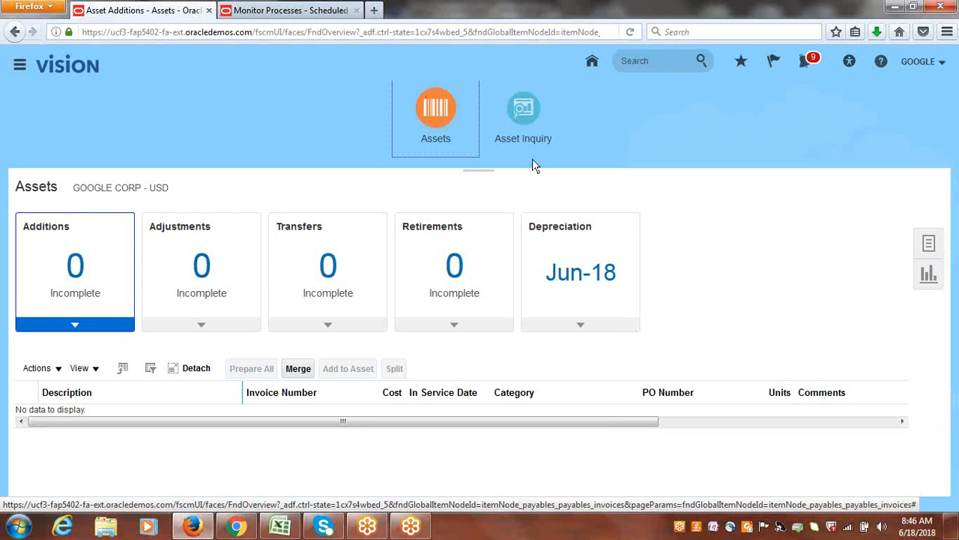
click(281, 527)
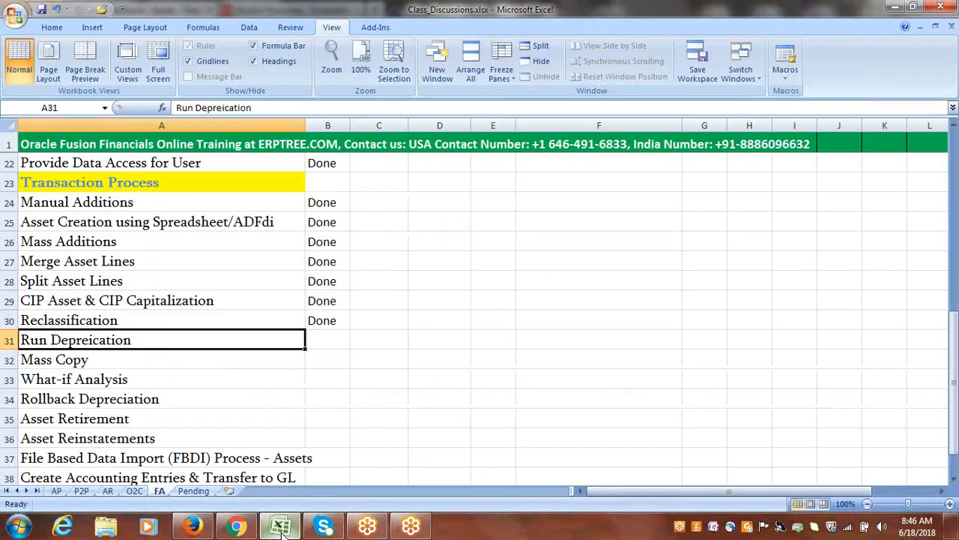
click(184, 395)
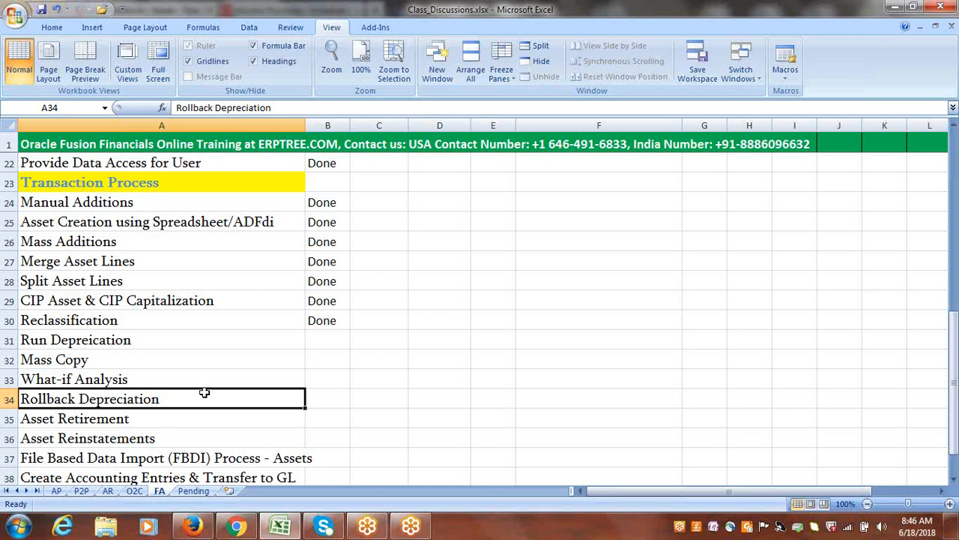
- Switch back to Firefox, search the GOOGLE CORP book's assets in Asset Inquiry and show Building1's depreciation details
click(193, 527)
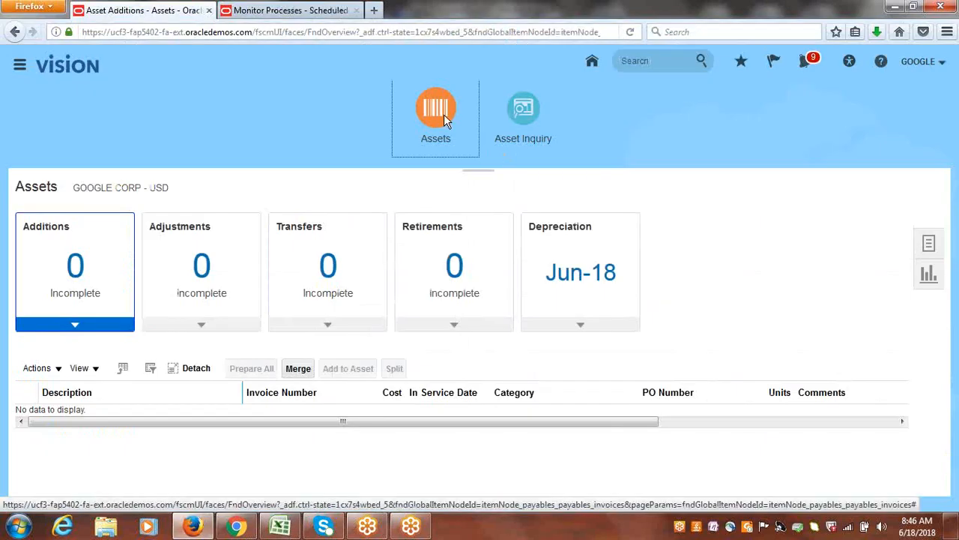
click(315, 9)
click(186, 9)
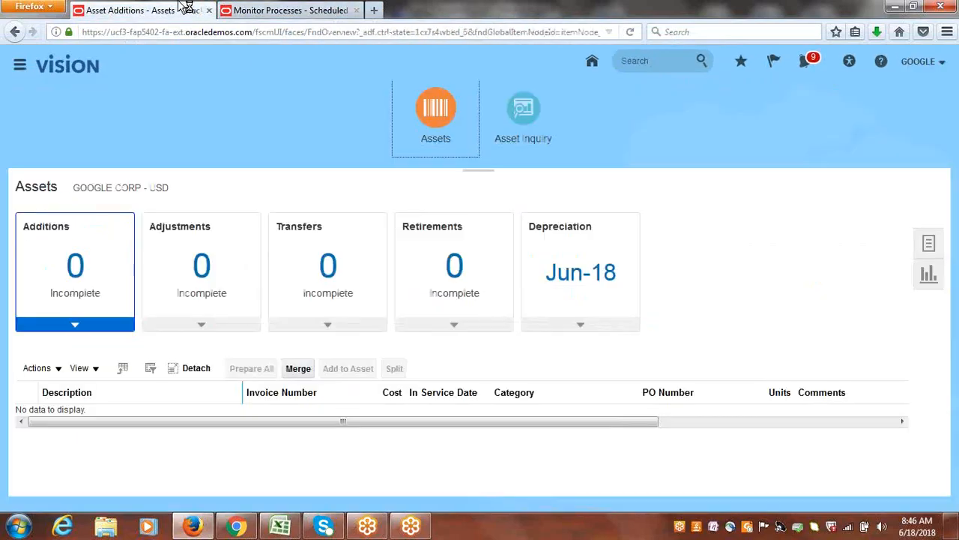
click(530, 120)
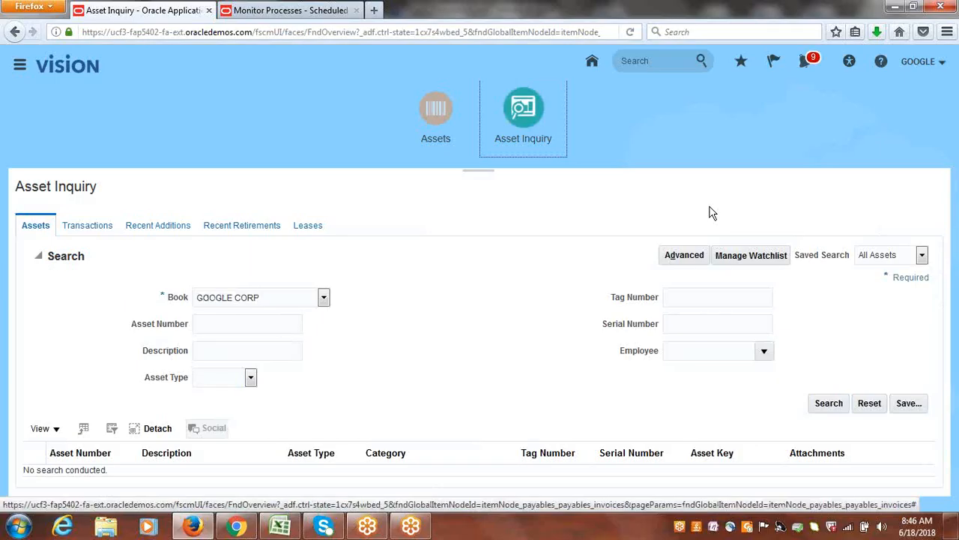
click(822, 409)
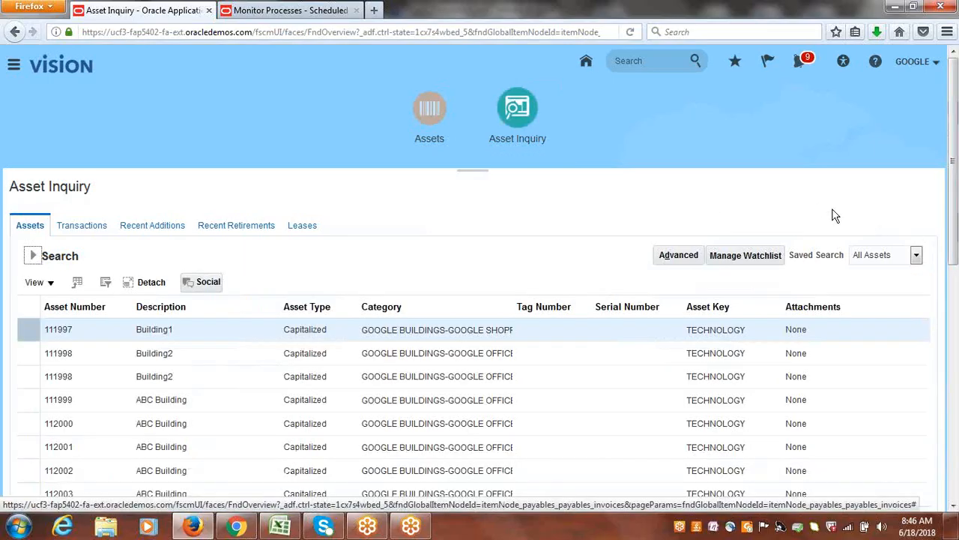
drag(954, 207, 957, 320)
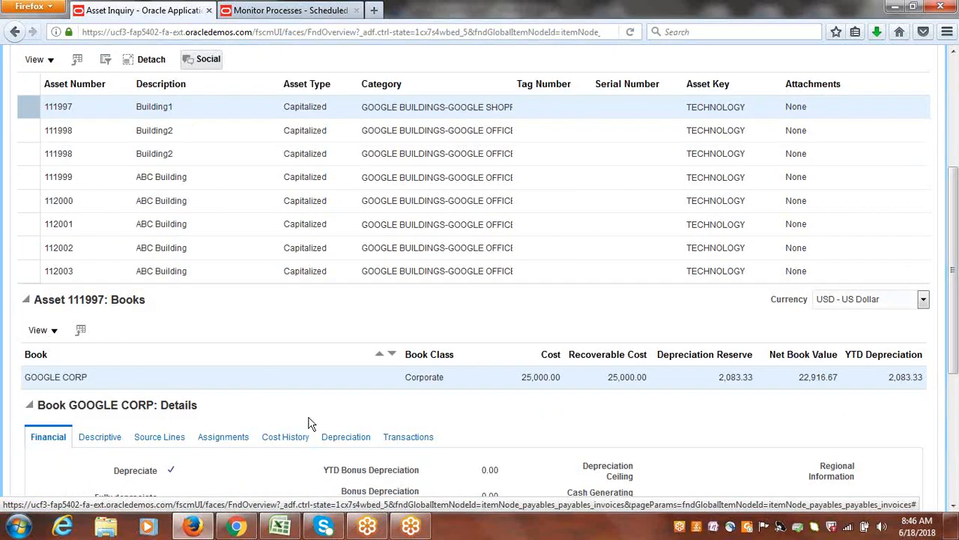
click(348, 441)
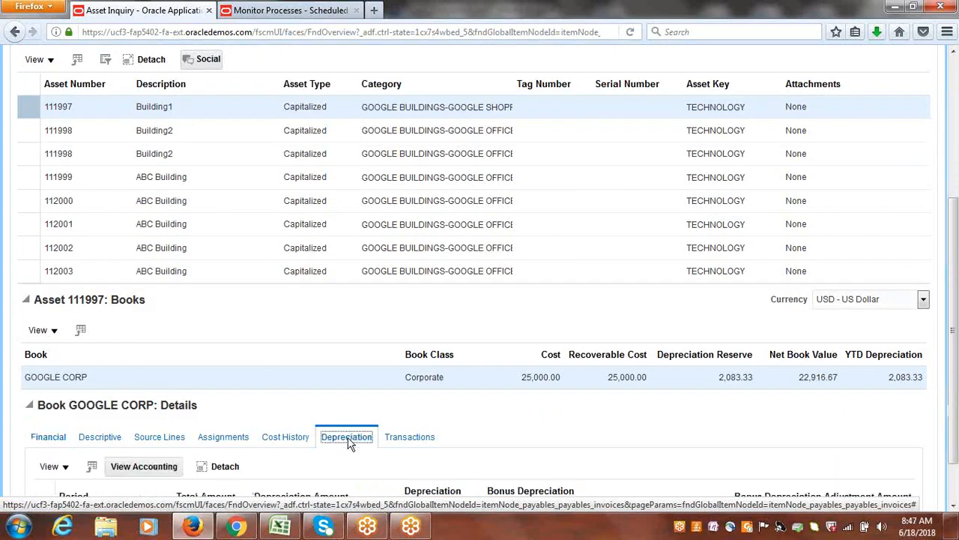
scroll(300, 472, down, 1)
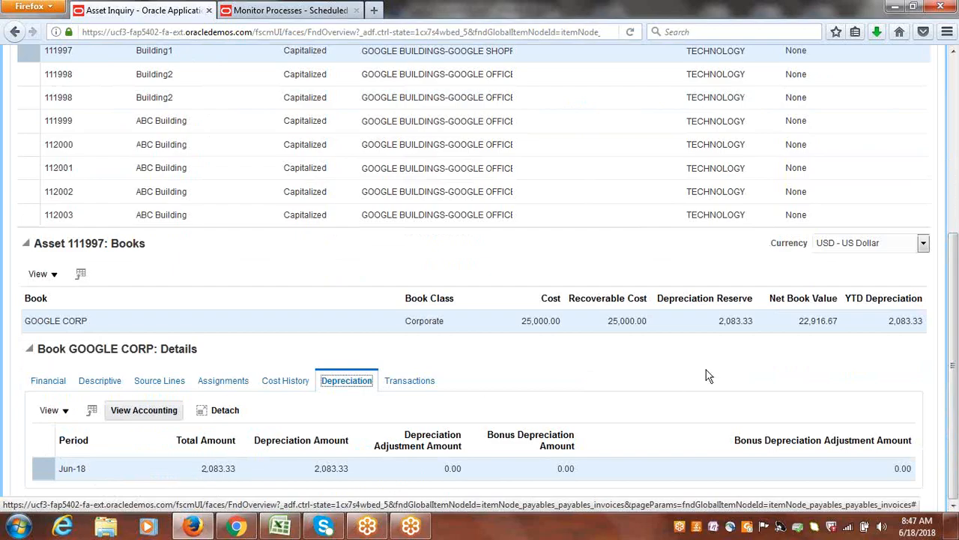
- Copy Building1's asset number from the asset inquiry results
scroll(613, 257, up, 6)
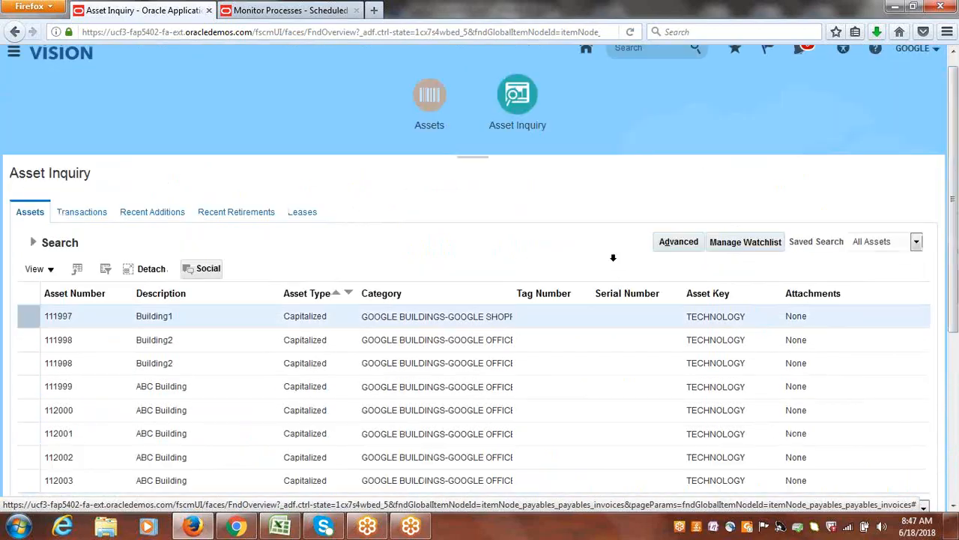
double_click(65, 316)
key(ctrl+c)
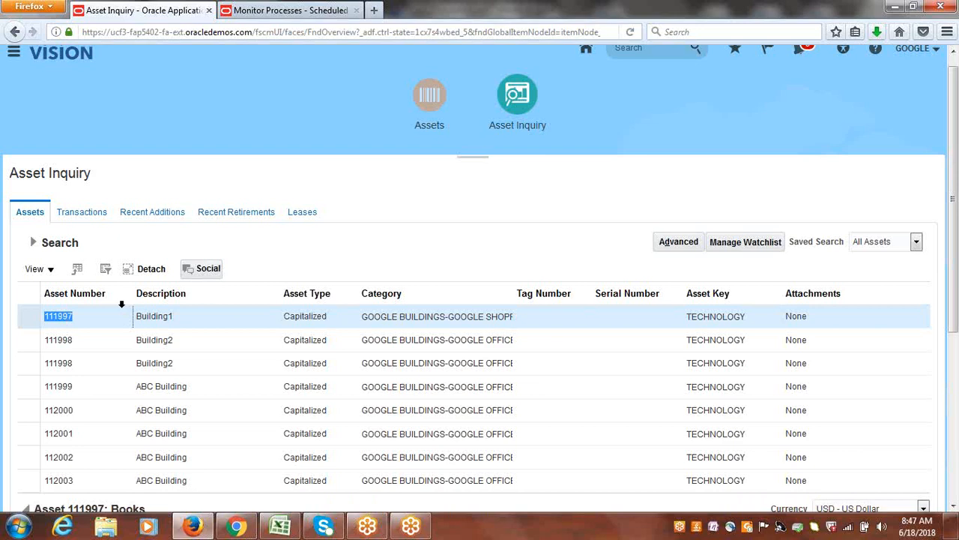
- Open Adjust Assets from the Assets work area and search the GOOGLE CORP book for asset number 111997
click(427, 103)
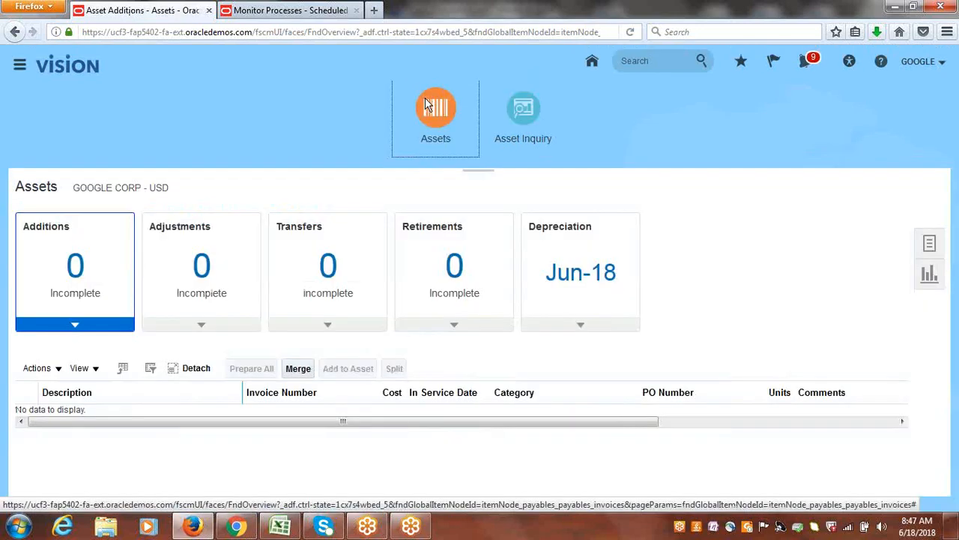
click(929, 244)
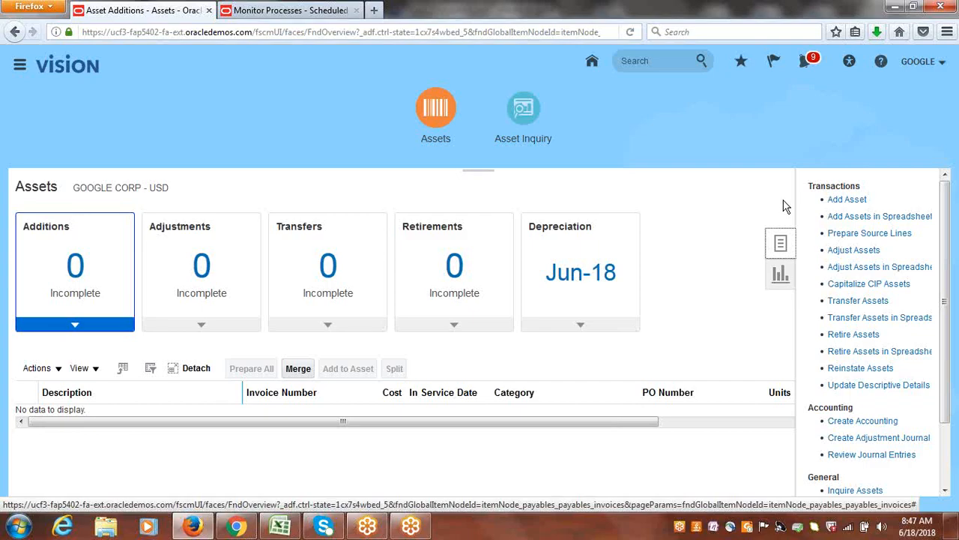
click(858, 252)
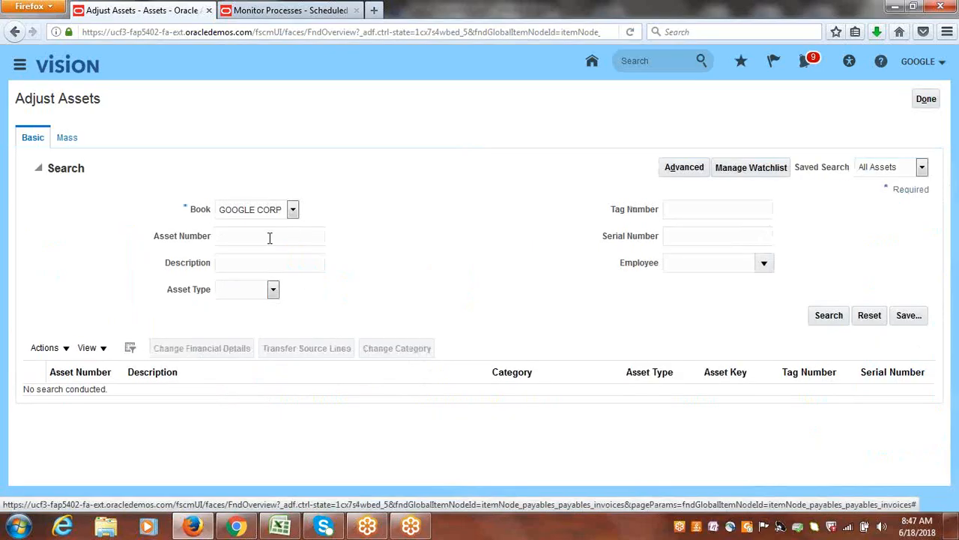
click(269, 235)
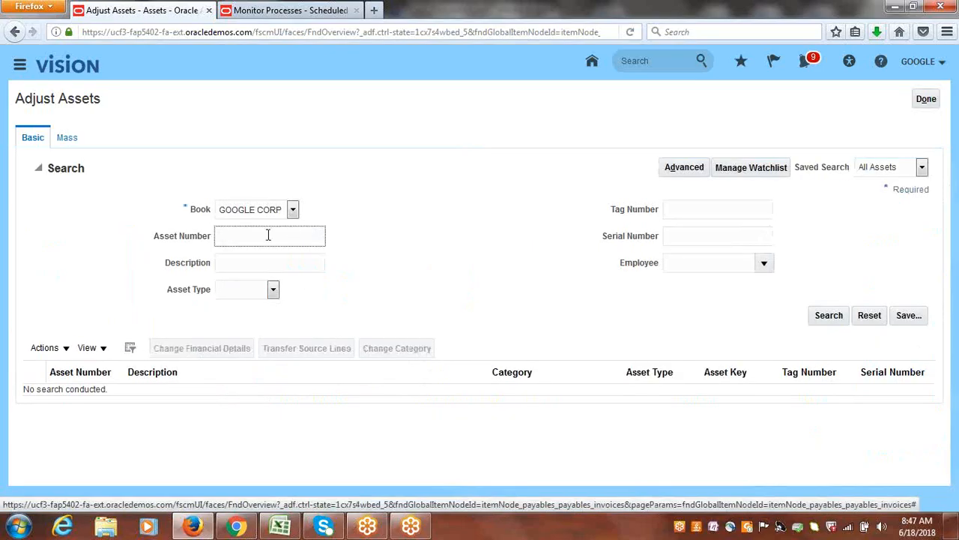
key(ctrl+v)
click(826, 313)
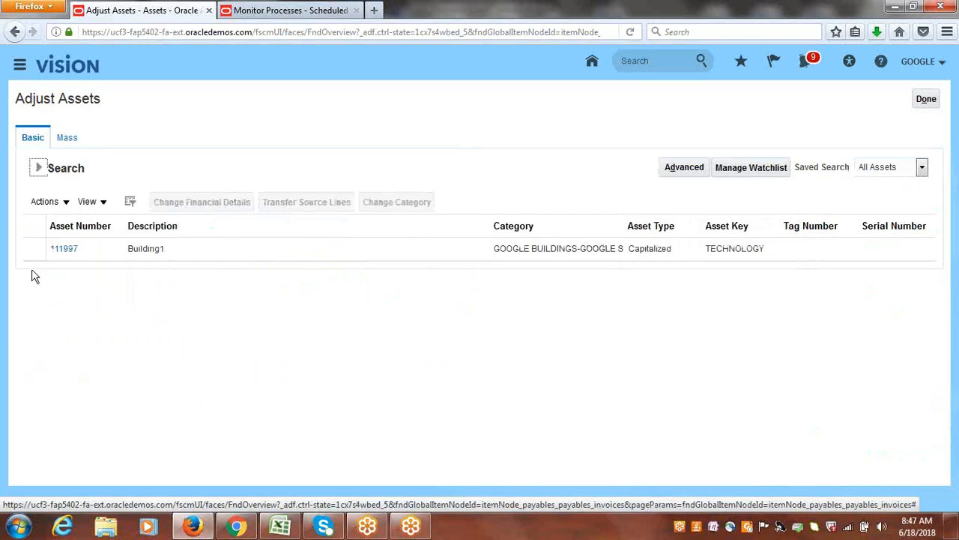
- Change Building1's financial details to a life of 15 years, submit the adjustment and finish adjusting assets
click(30, 247)
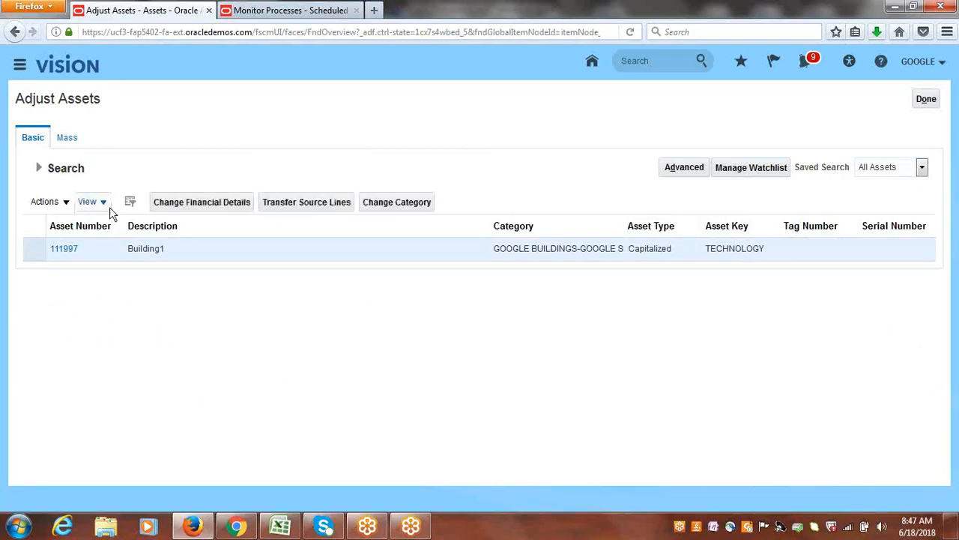
click(205, 210)
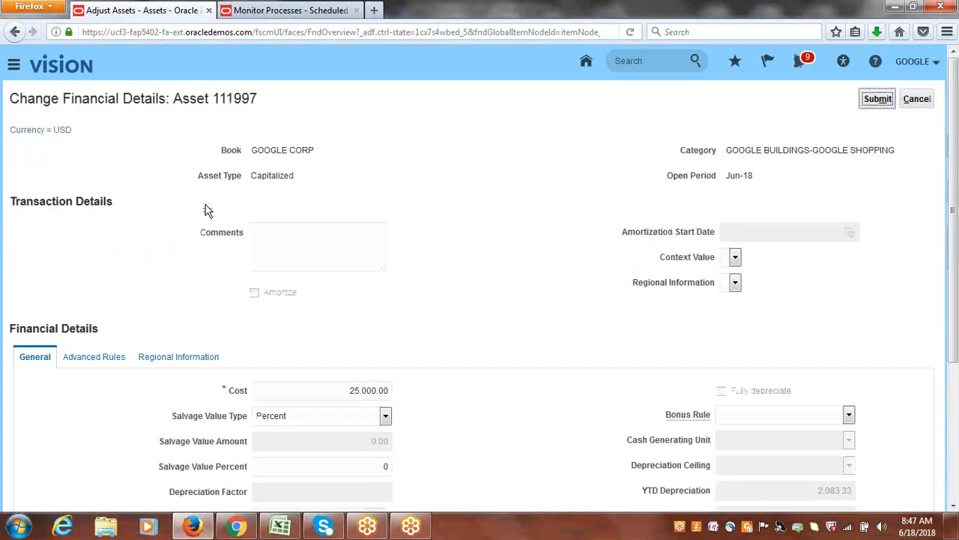
drag(955, 235, 955, 361)
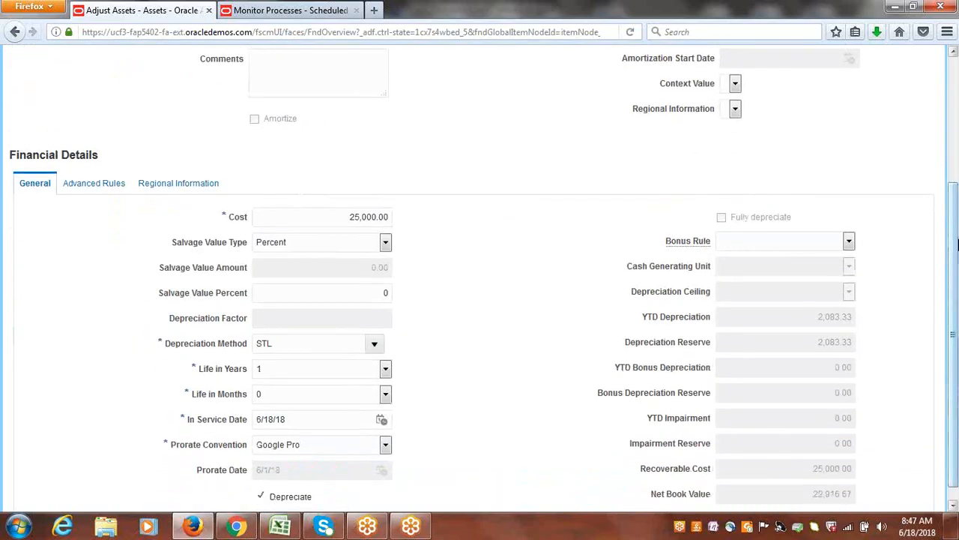
drag(956, 244, 956, 253)
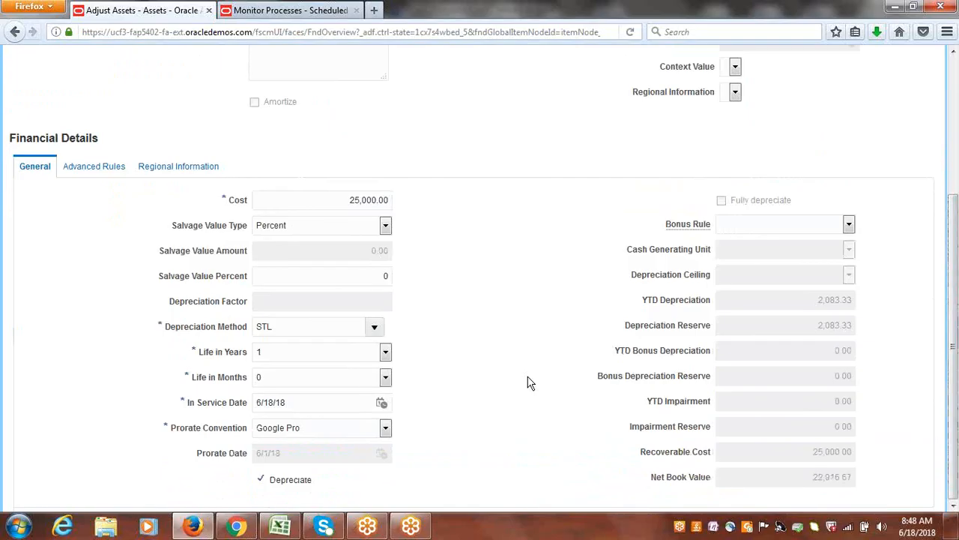
click(385, 351)
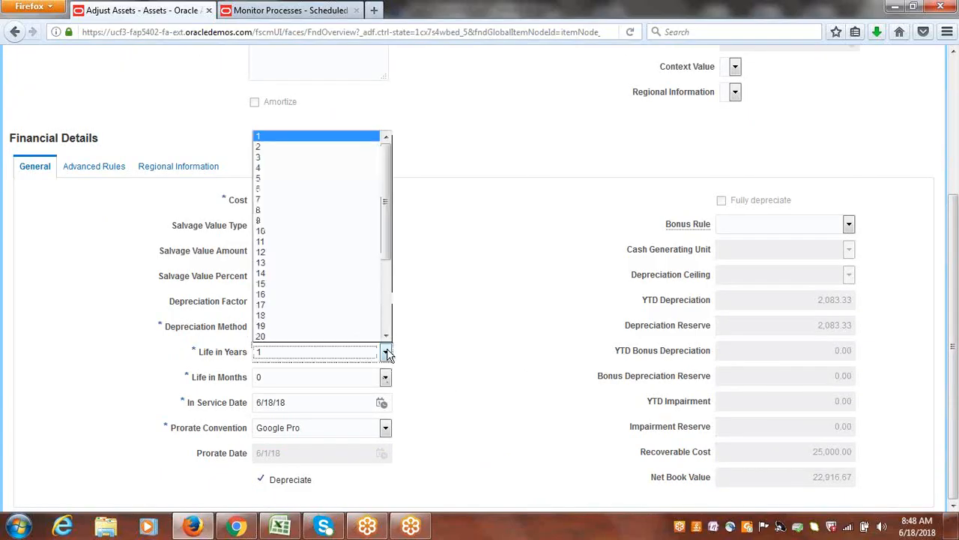
click(300, 285)
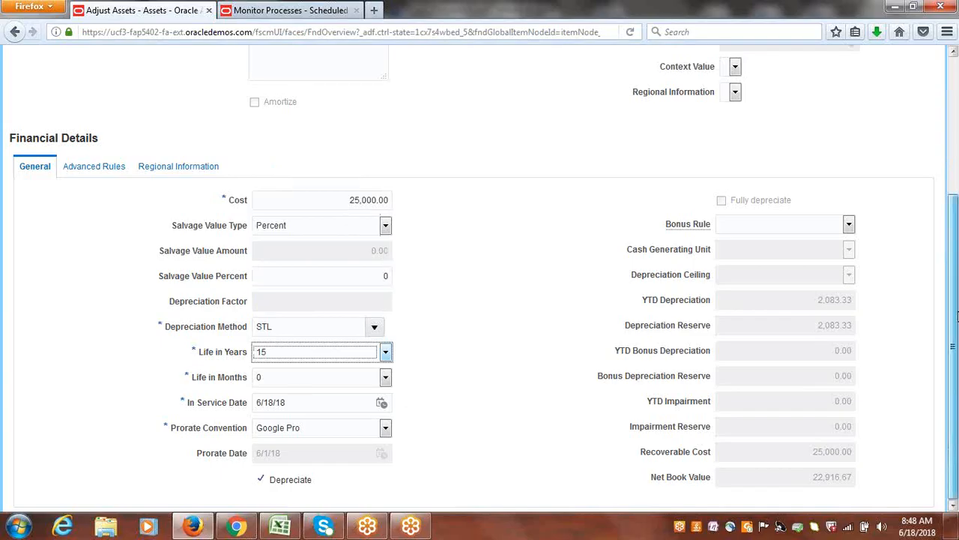
scroll(952, 315, up, 4)
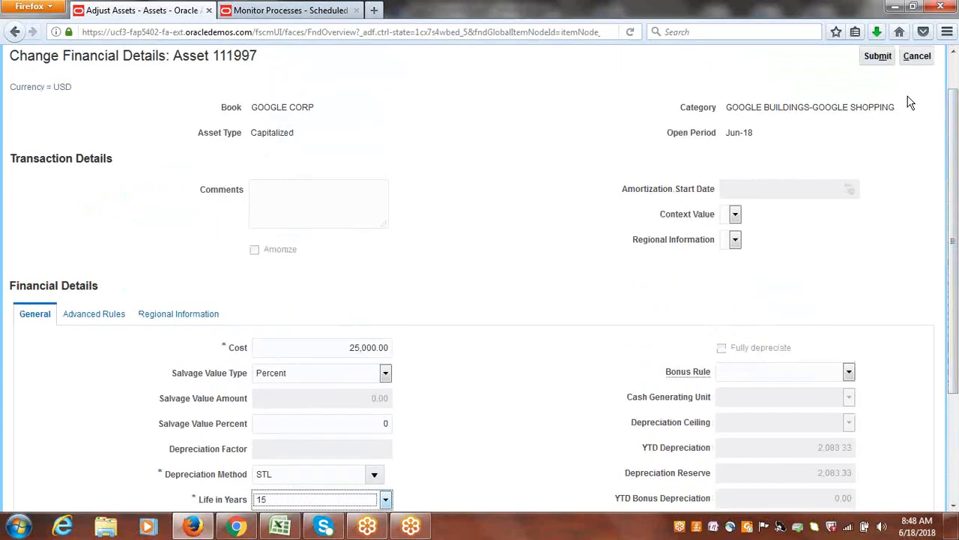
click(877, 56)
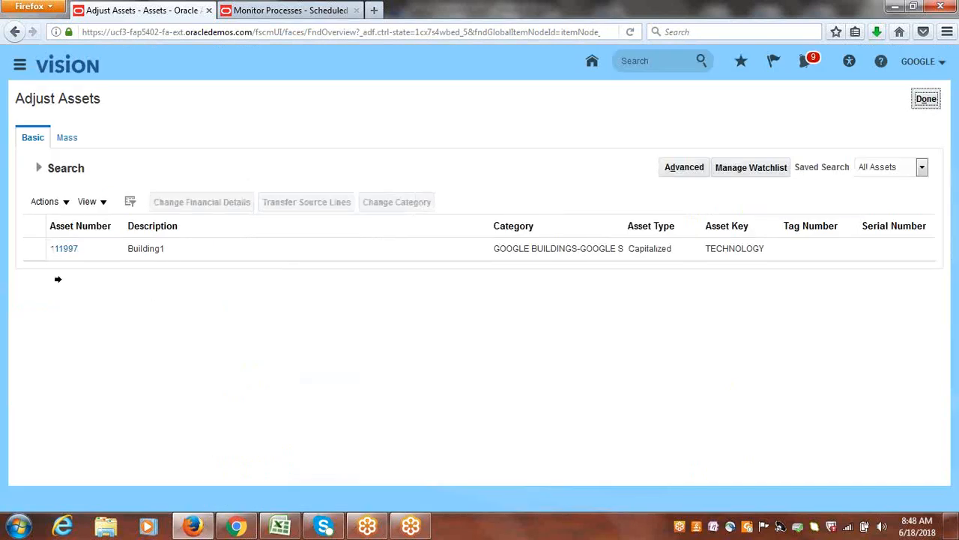
click(917, 101)
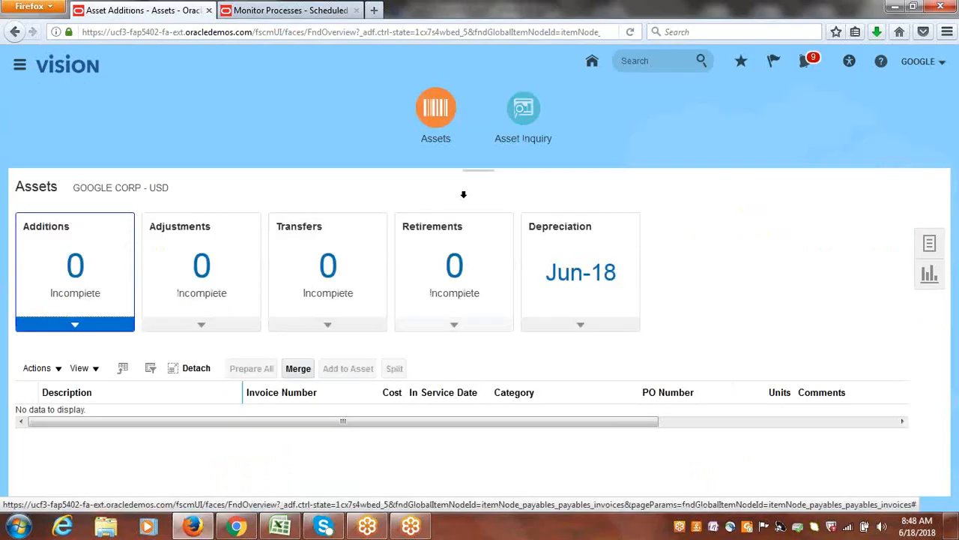
click(440, 116)
click(526, 118)
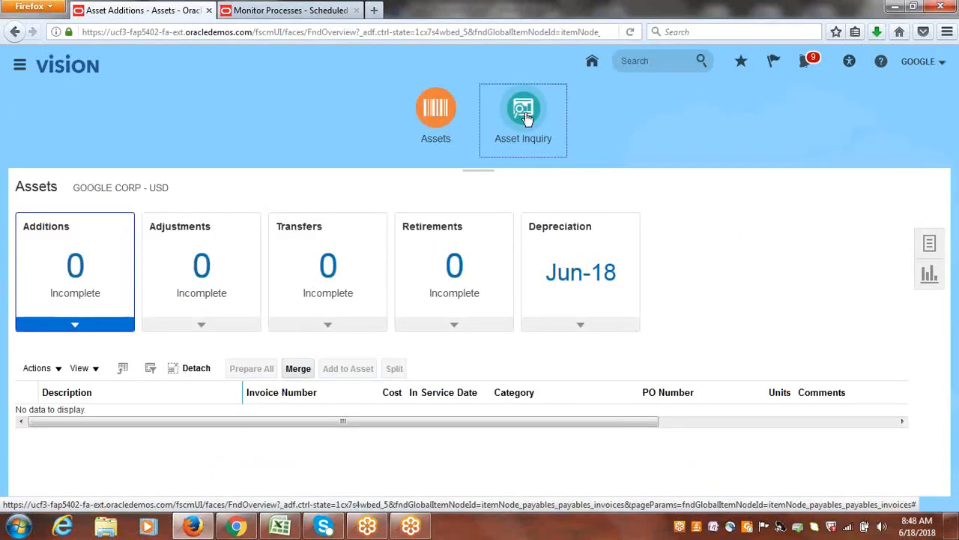
click(437, 116)
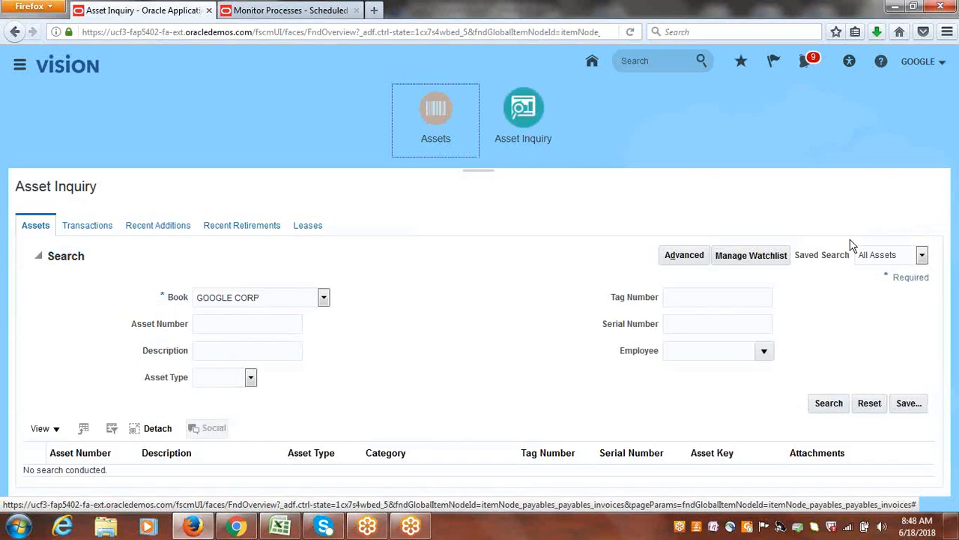
click(439, 119)
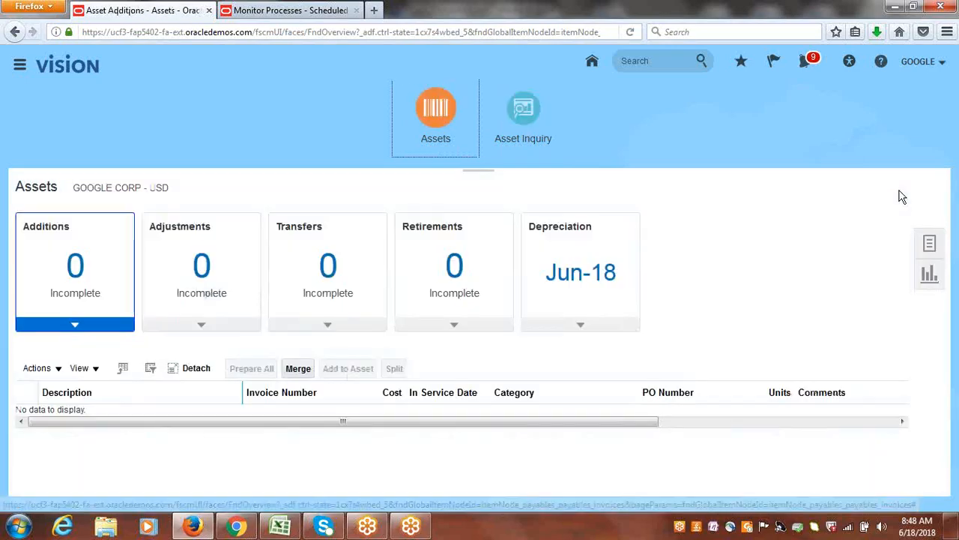
- Start another asset adjustment and find Building1 in the GOOGLE CORP book by its asset number, 111997
click(930, 244)
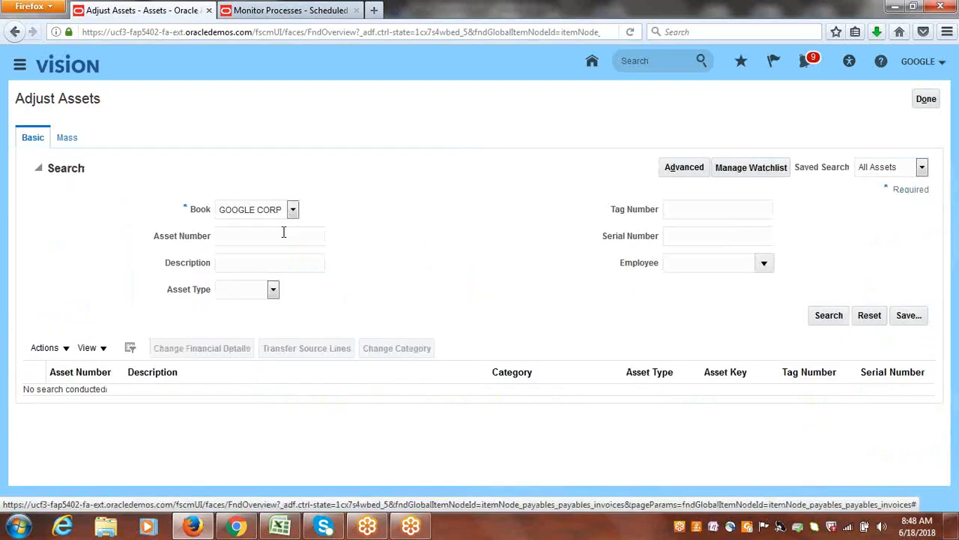
click(283, 234)
text(111997)
click(830, 317)
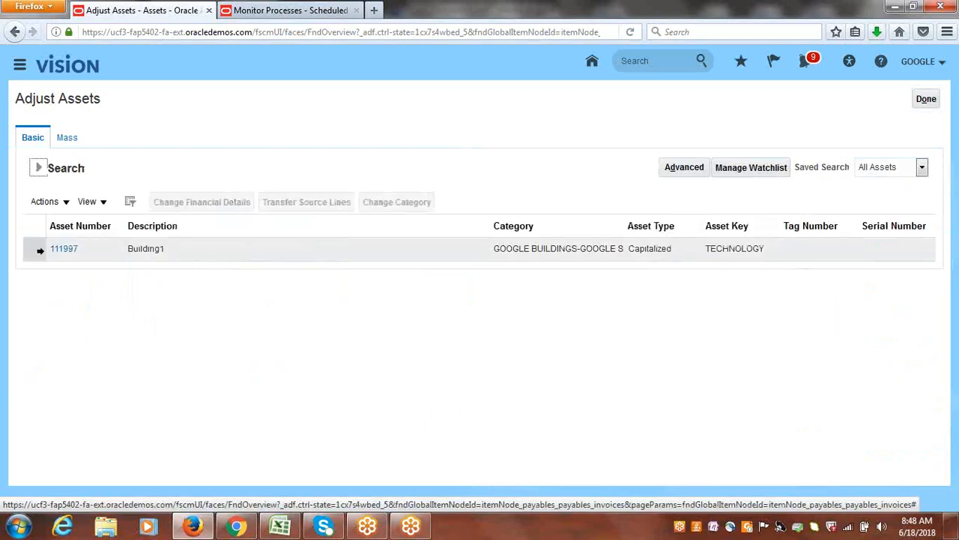
- Set Building1's life to 1 year in its financial details, submit the change and return to the Assets work area
click(37, 251)
click(159, 204)
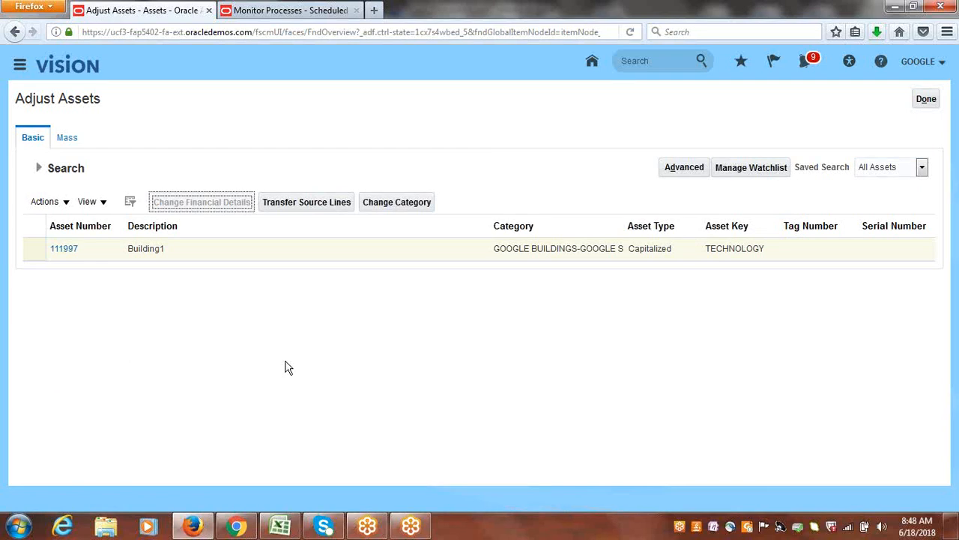
drag(957, 183, 955, 285)
click(386, 413)
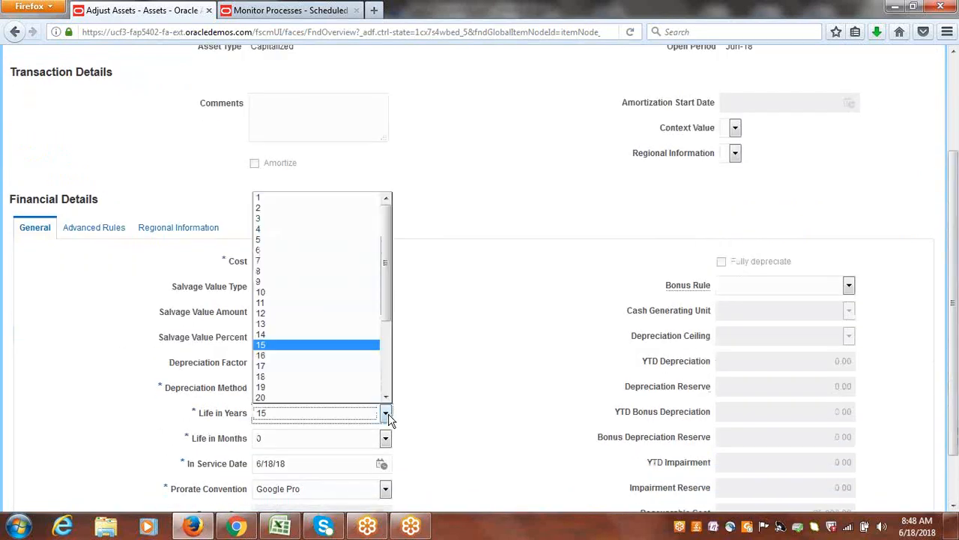
click(265, 199)
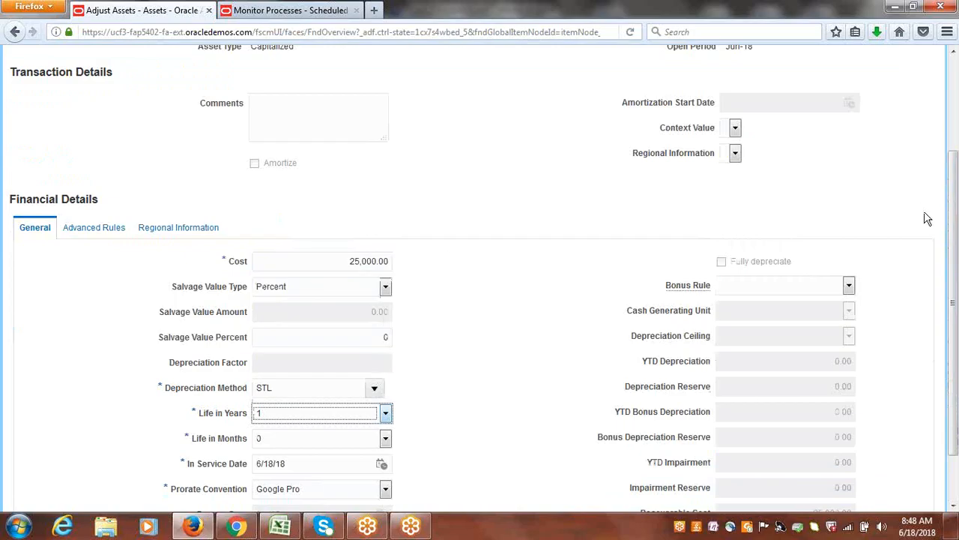
scroll(955, 272, up, 3)
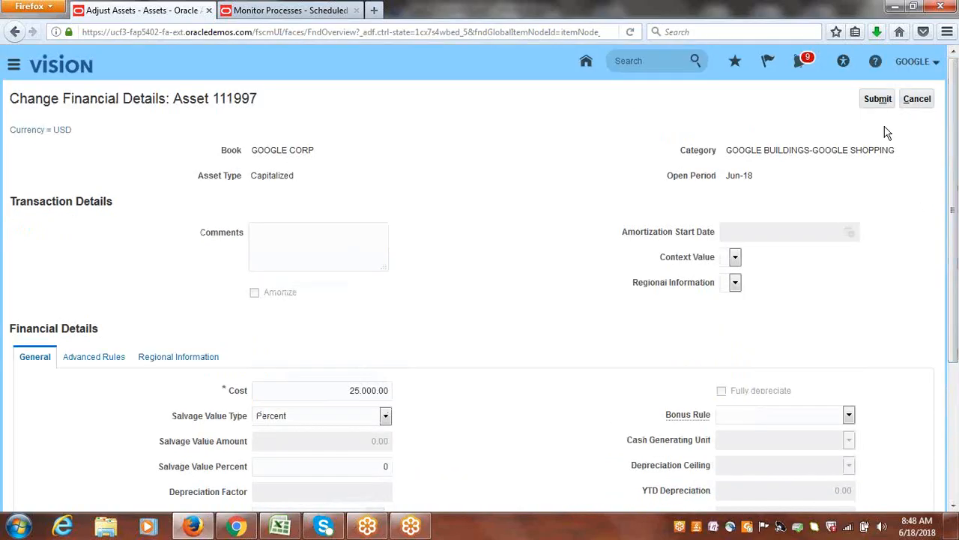
click(879, 104)
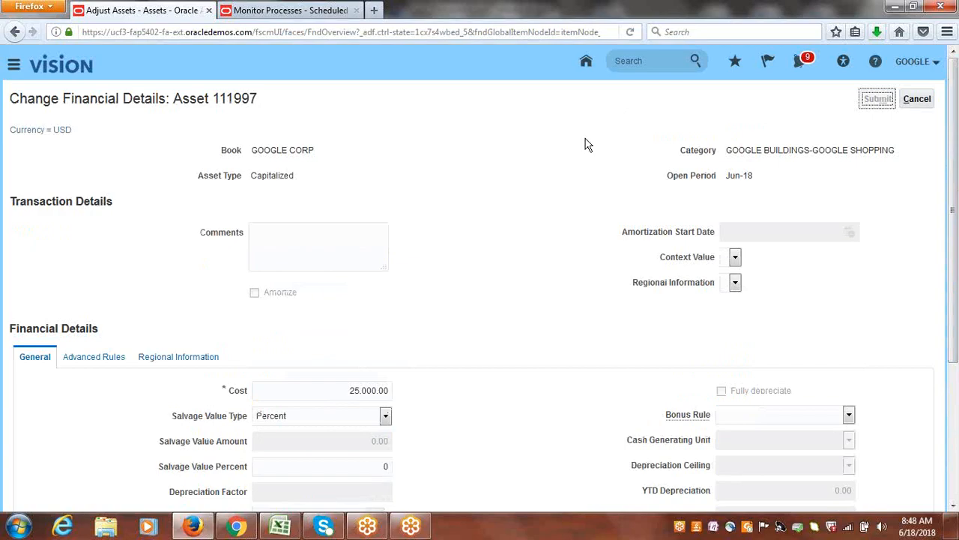
click(926, 100)
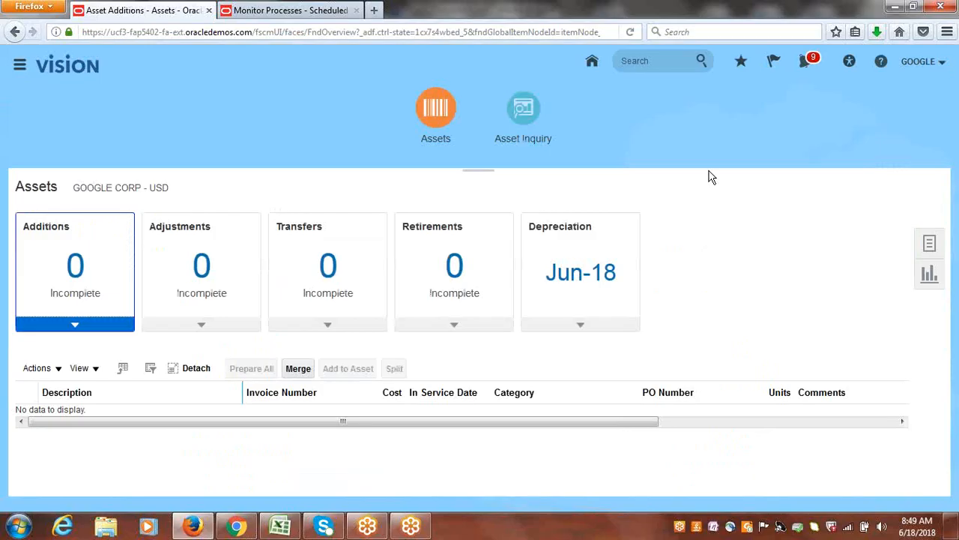
- Search the GOOGLE CORP book's assets in Asset Inquiry and show Building2's depreciation details
click(523, 114)
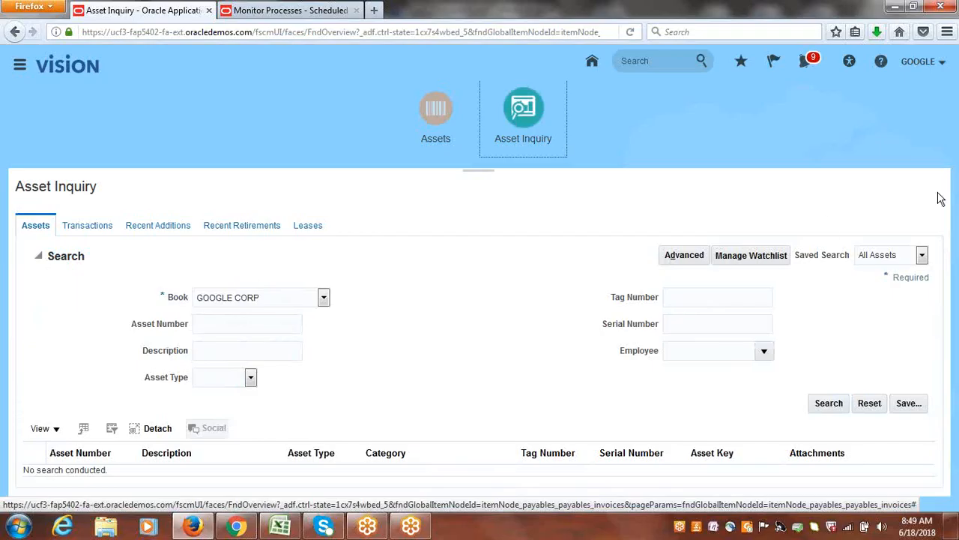
click(829, 405)
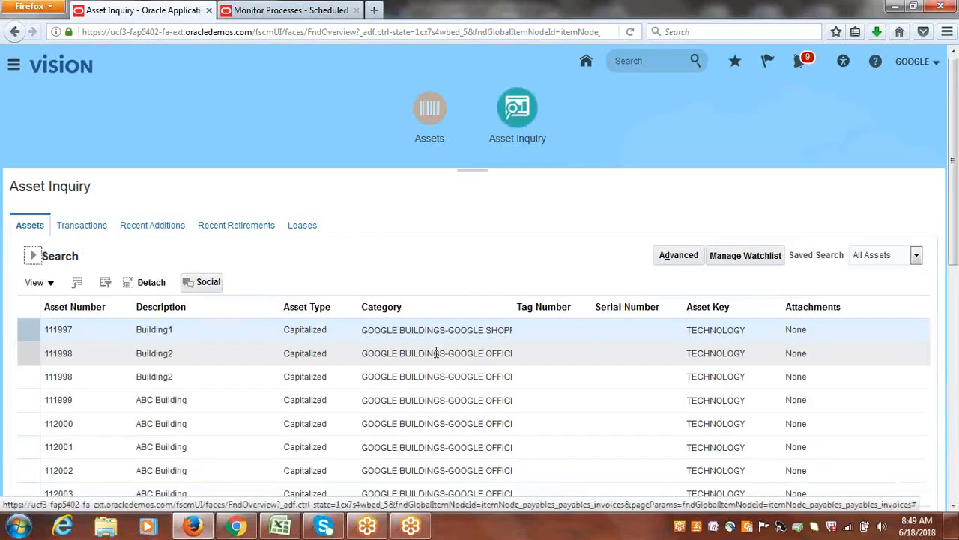
scroll(338, 269, down, 3)
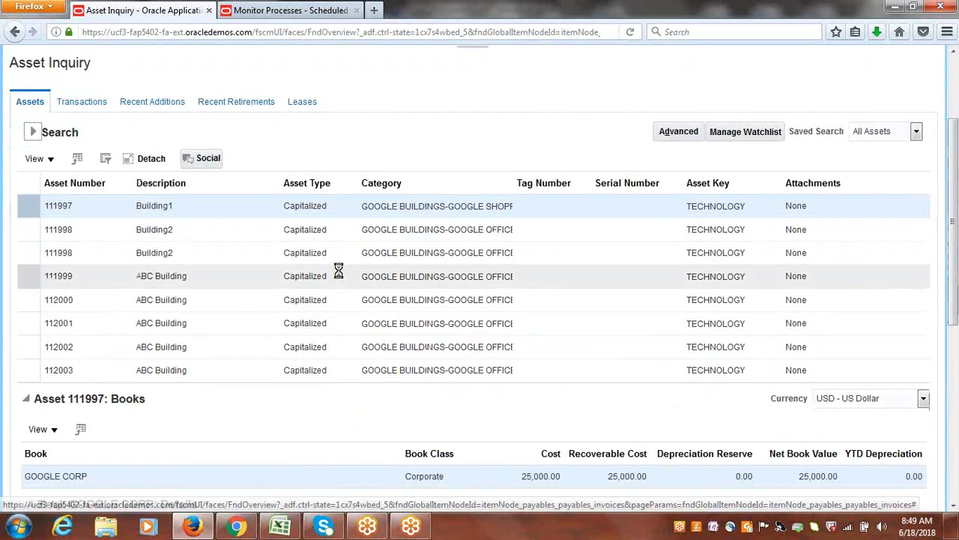
click(185, 230)
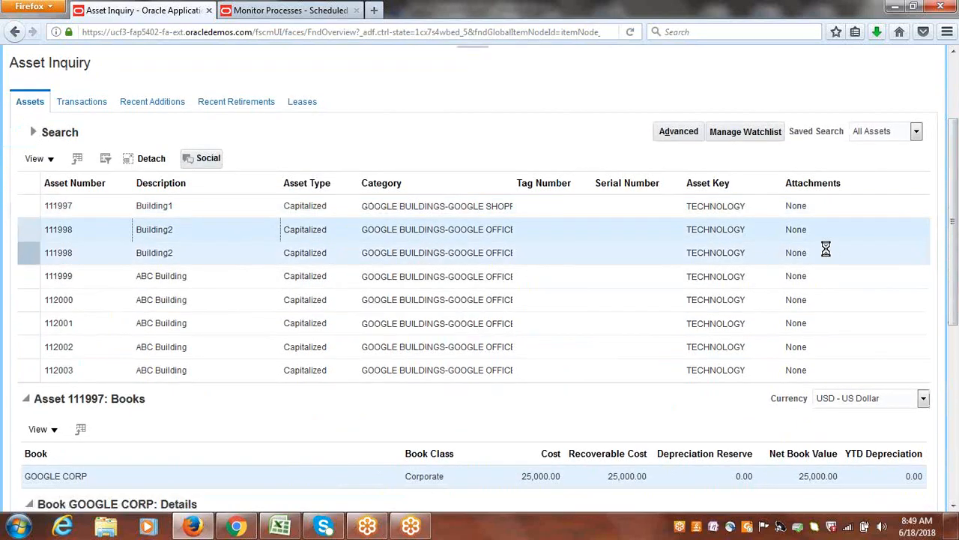
drag(955, 206, 954, 294)
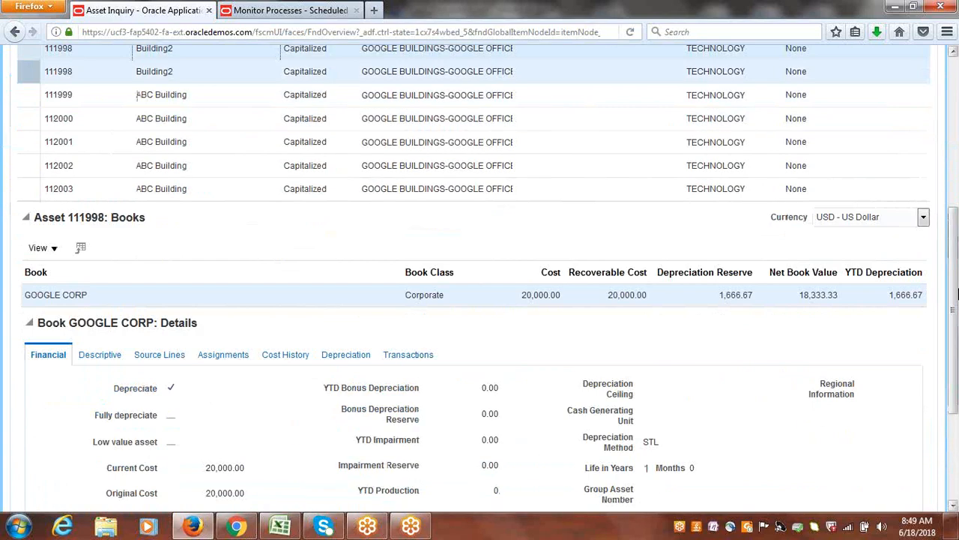
click(346, 357)
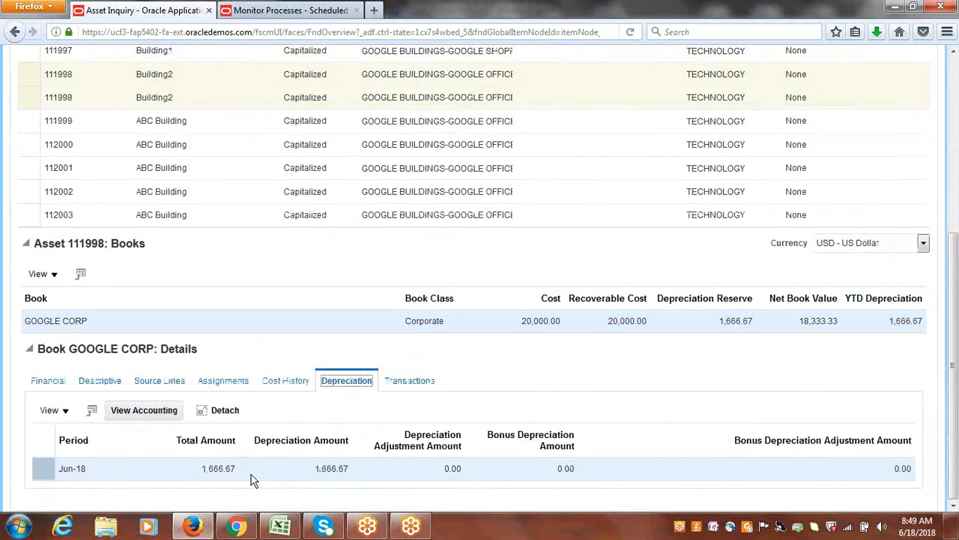
- Compare the depreciation details of ABC Building 112001 with those of Building1
click(308, 174)
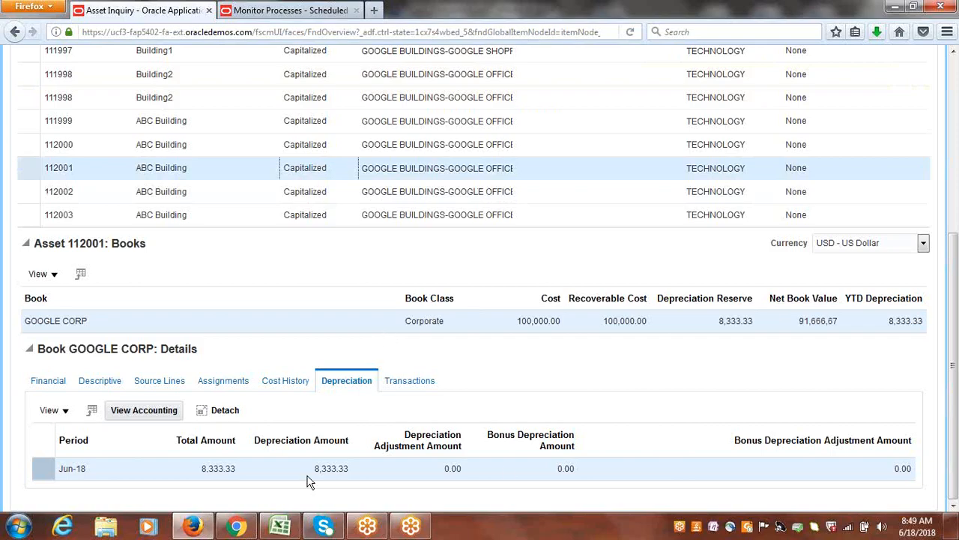
scroll(697, 264, up, 5)
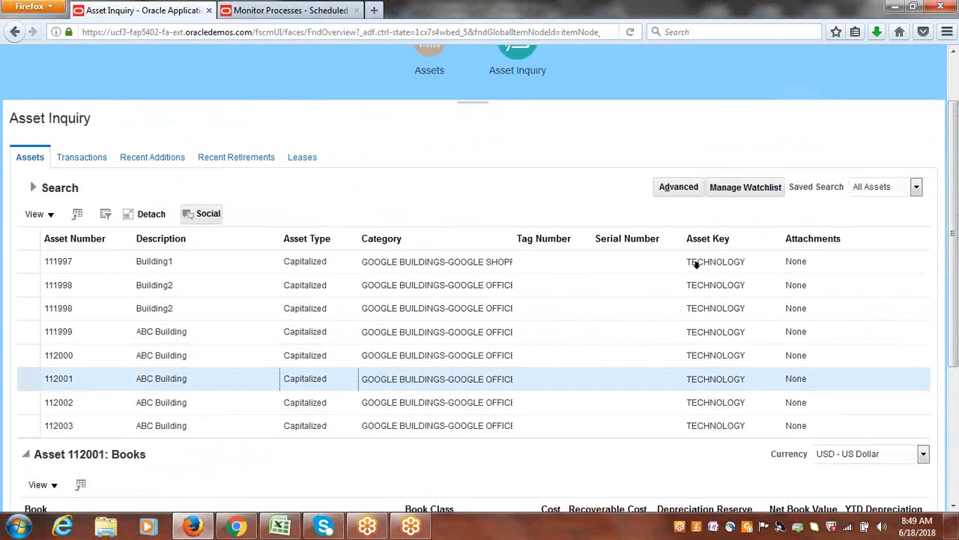
click(148, 264)
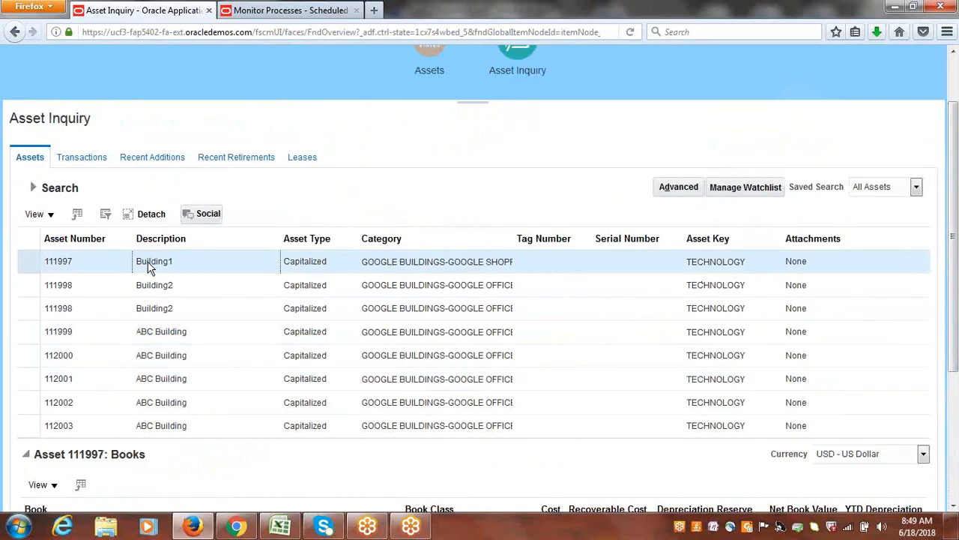
drag(955, 180, 956, 335)
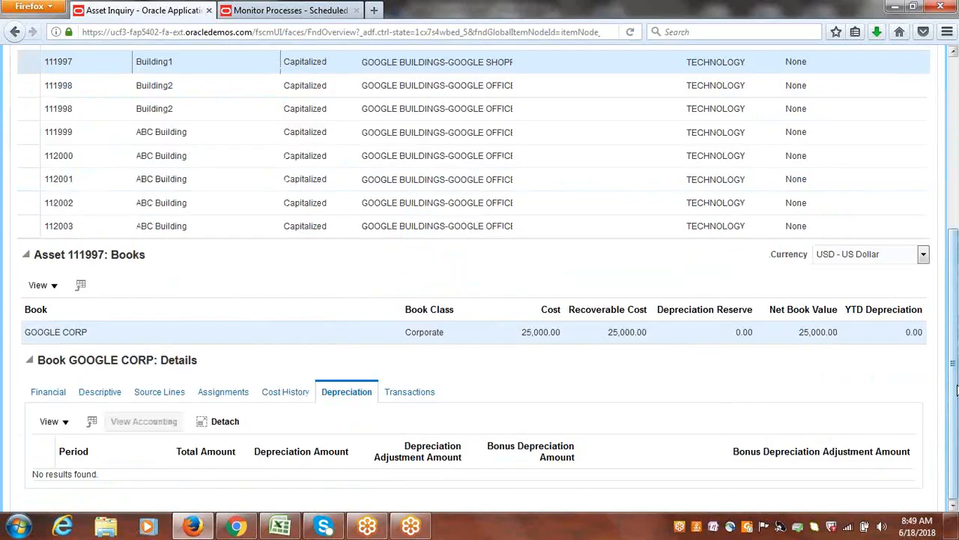
- Switch to the Class_Discussions.xlsx workbook in Excel and mark Rollback Depreciation as Done in cell B34
drag(956, 390, 956, 261)
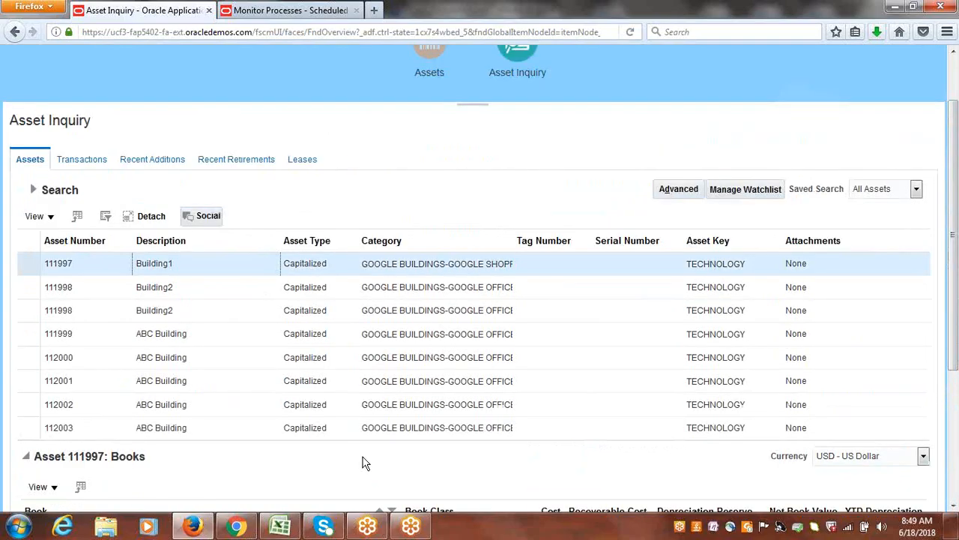
click(280, 526)
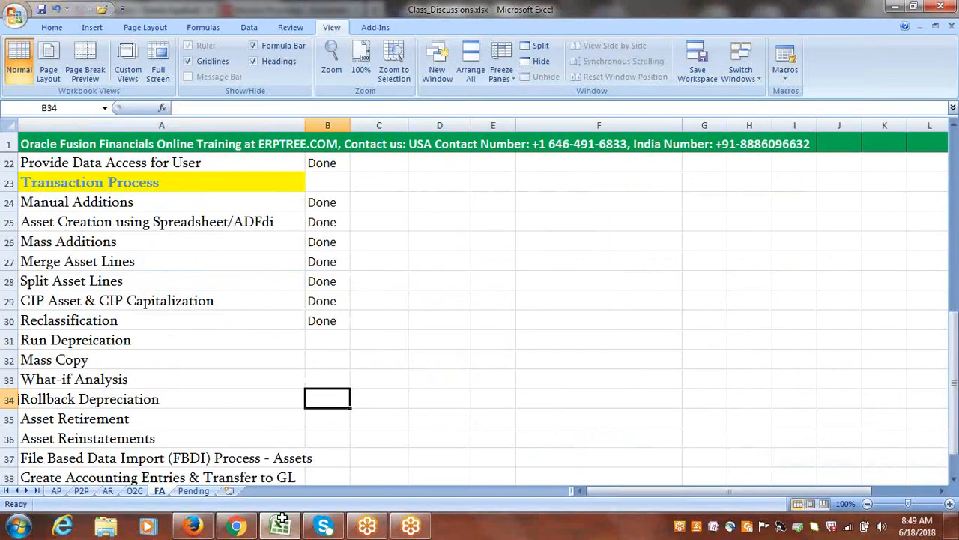
text(Done)
key(Tab)
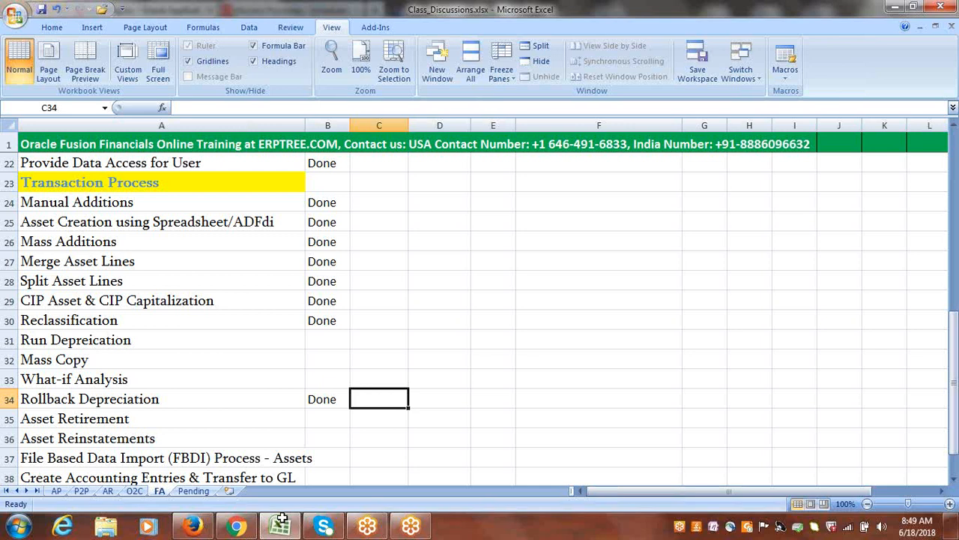
click(143, 325)
click(147, 339)
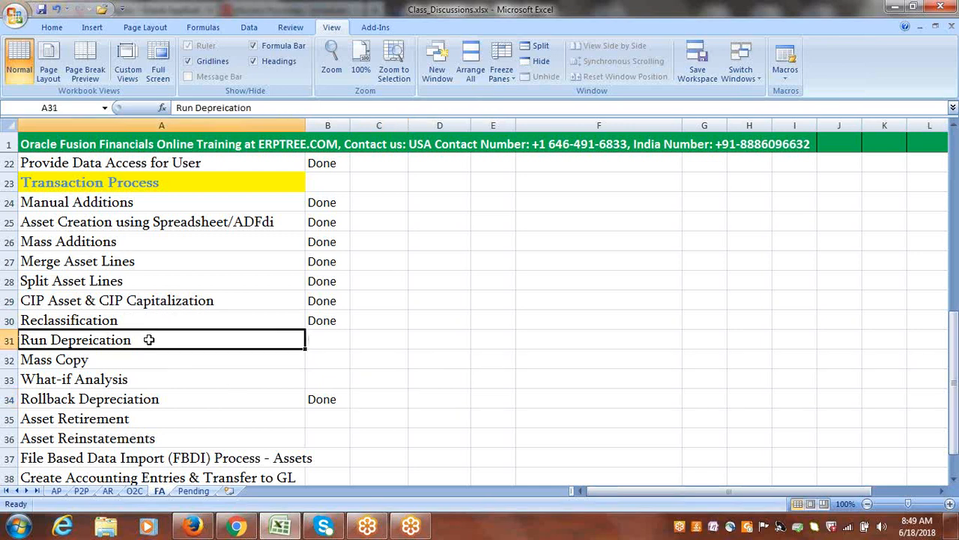
click(130, 324)
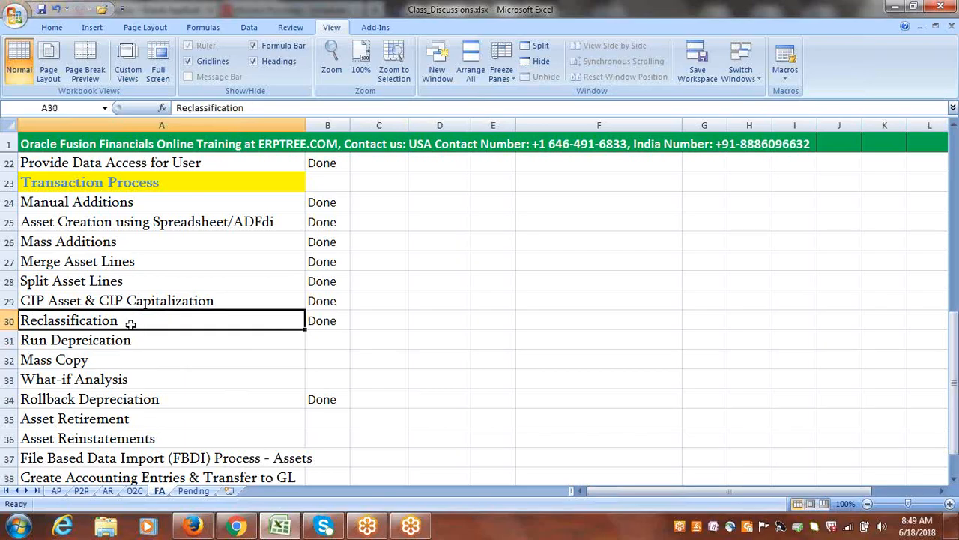
click(131, 343)
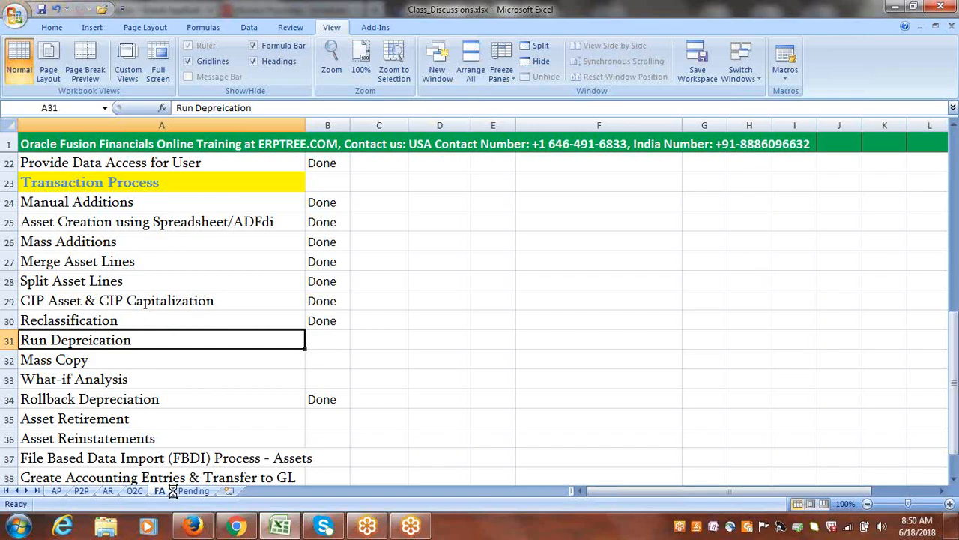
- Return to Oracle in Firefox, open the GOOGLE CORP book's Jun-18 depreciation details in the Assets work area and choose Close Period
click(192, 527)
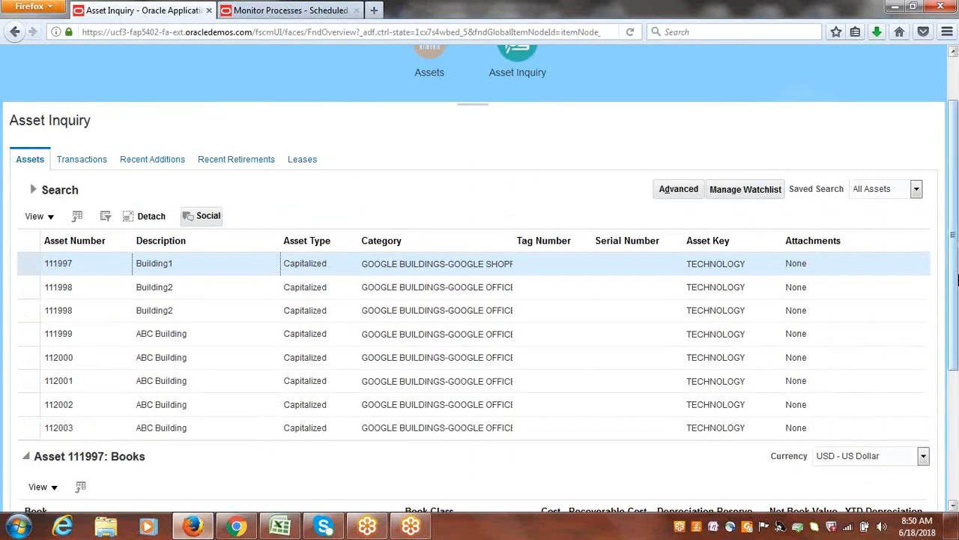
scroll(953, 279, up, 2)
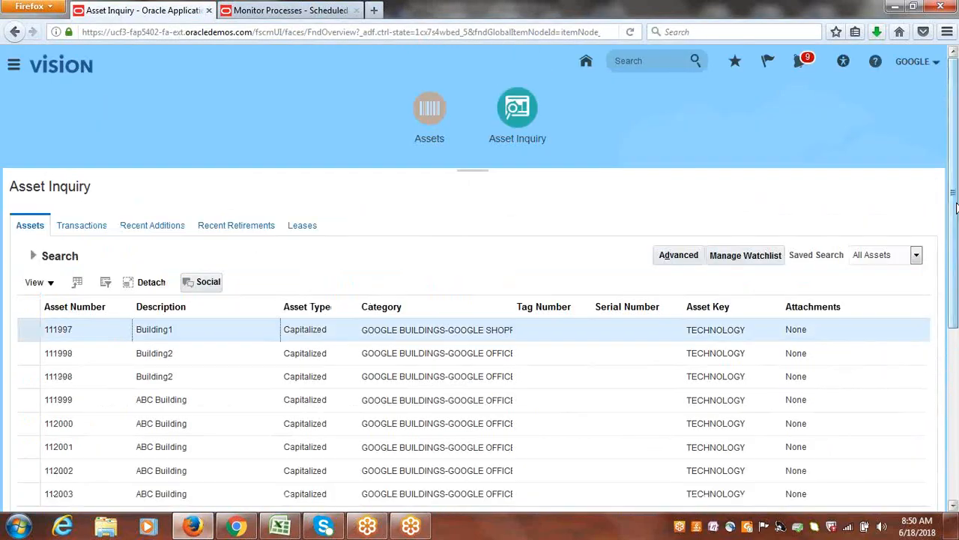
click(425, 116)
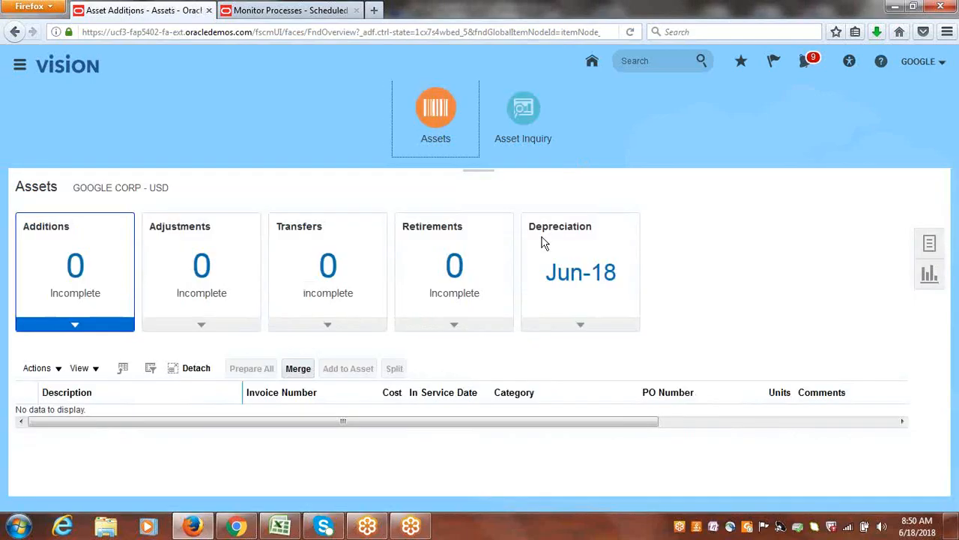
click(570, 273)
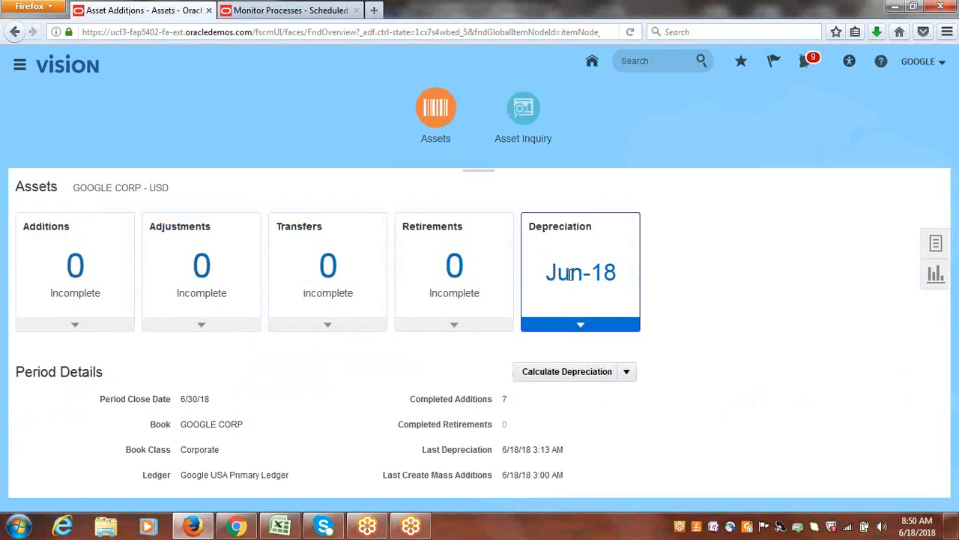
click(628, 373)
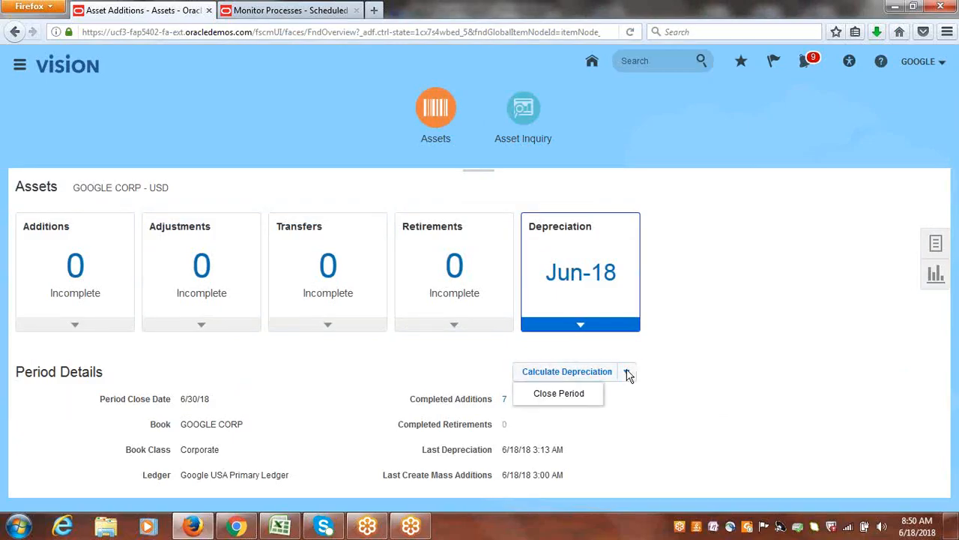
click(571, 396)
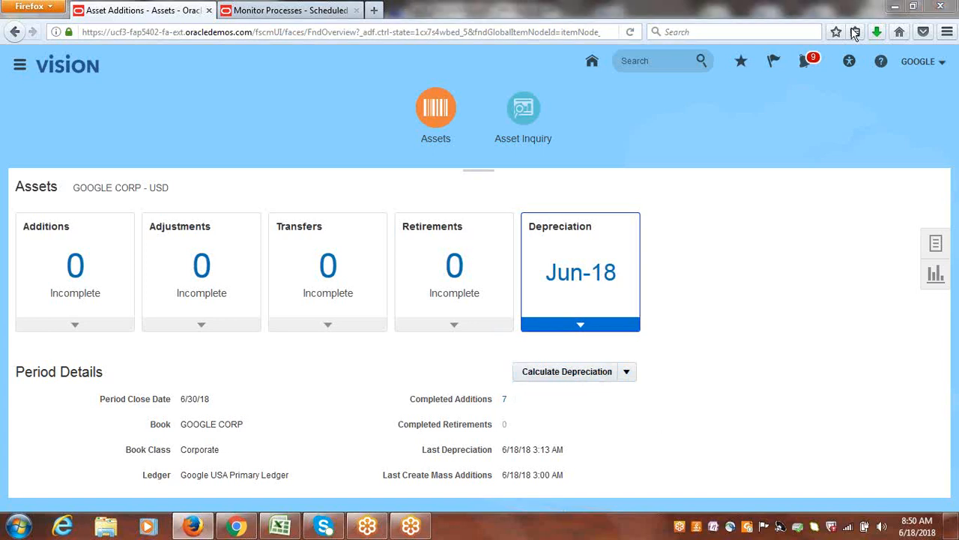
- Open the task list of the Assets work area and bring up its Accounting and General tasks
click(937, 245)
scroll(951, 349, down, 2)
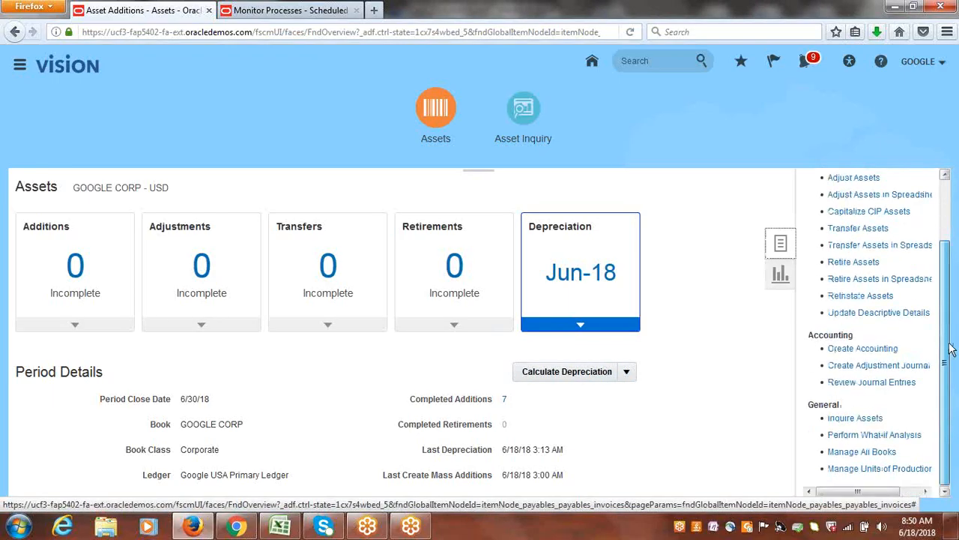
- Open Manage All Books, examine the depreciation and period-close options for the GOOGLE CORP book, and return to the Assets overview
click(855, 453)
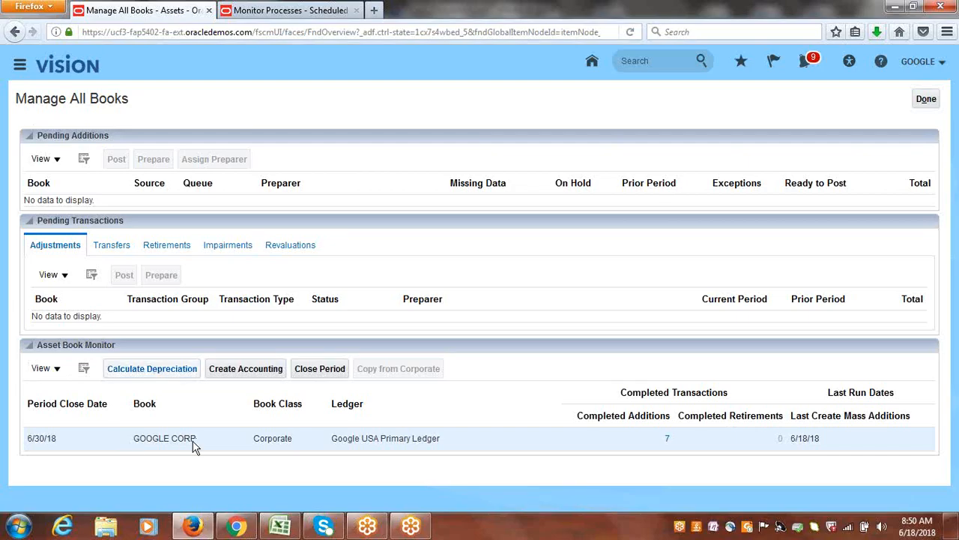
click(168, 373)
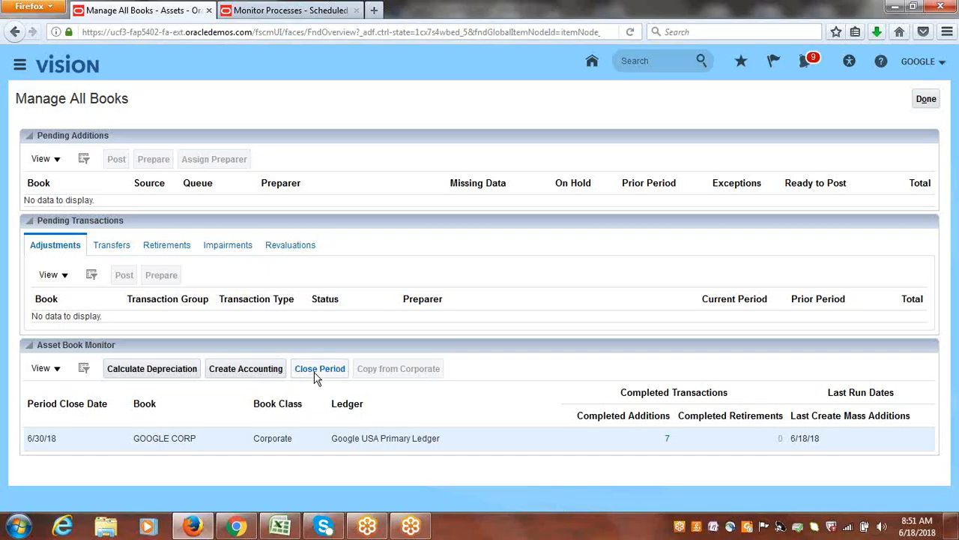
click(927, 98)
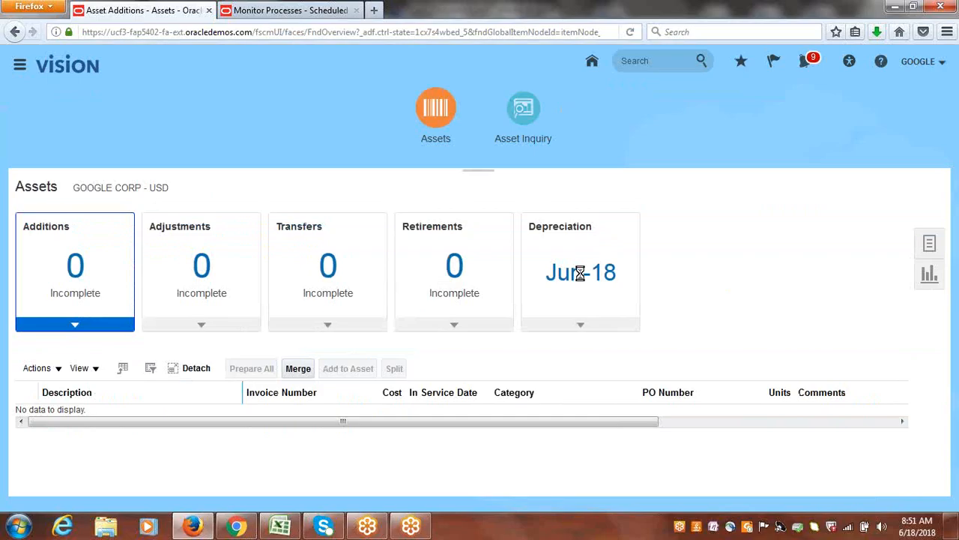
- Close the Jun-18 depreciation period for the GOOGLE CORP book and accept that it cannot be reopened
click(580, 273)
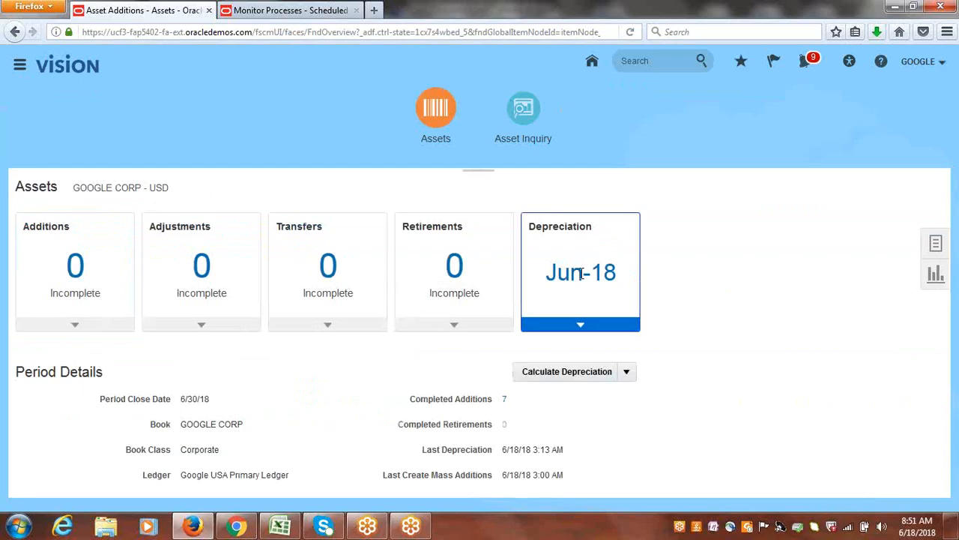
click(627, 372)
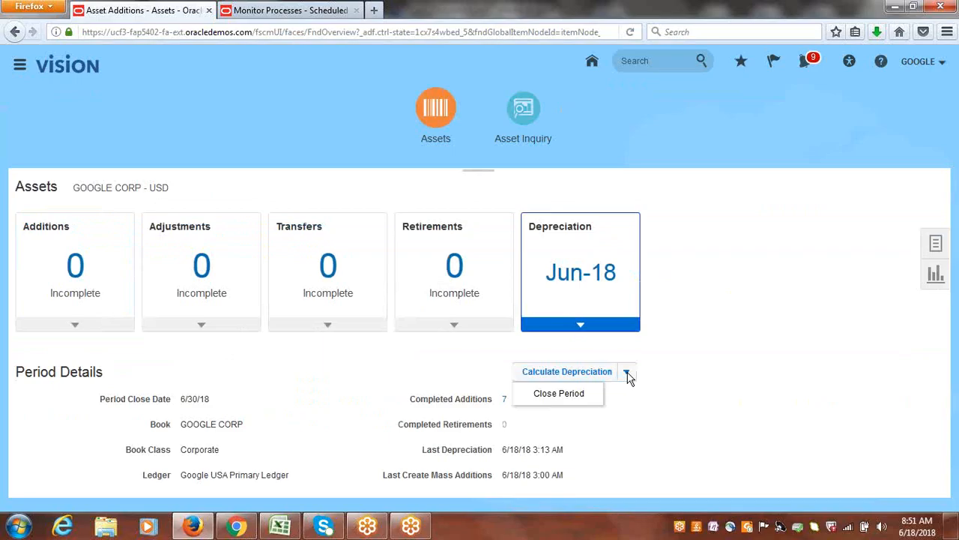
click(572, 395)
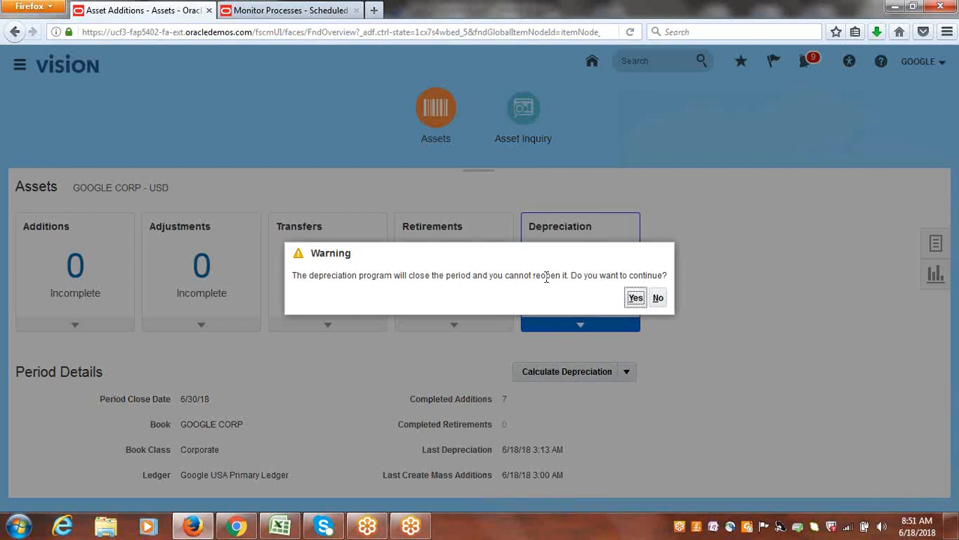
click(636, 299)
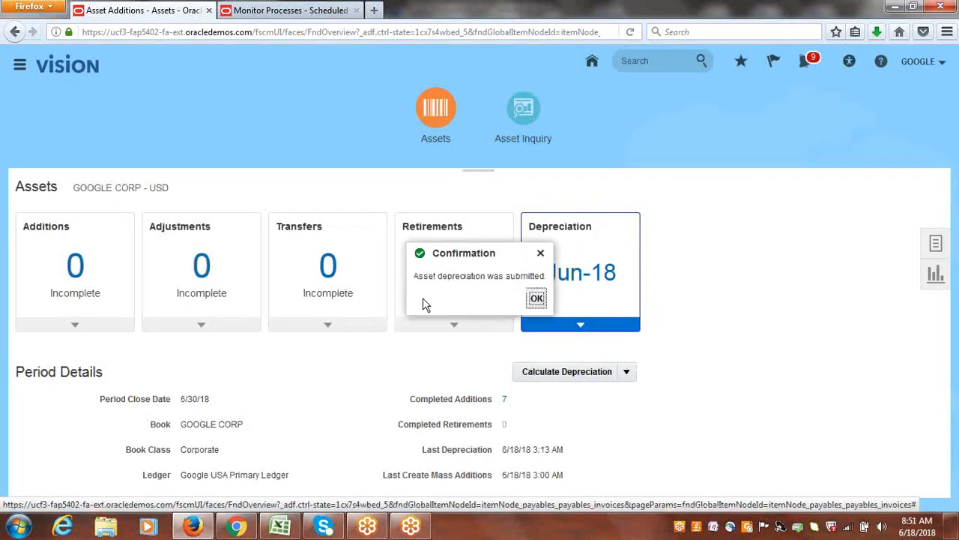
click(536, 300)
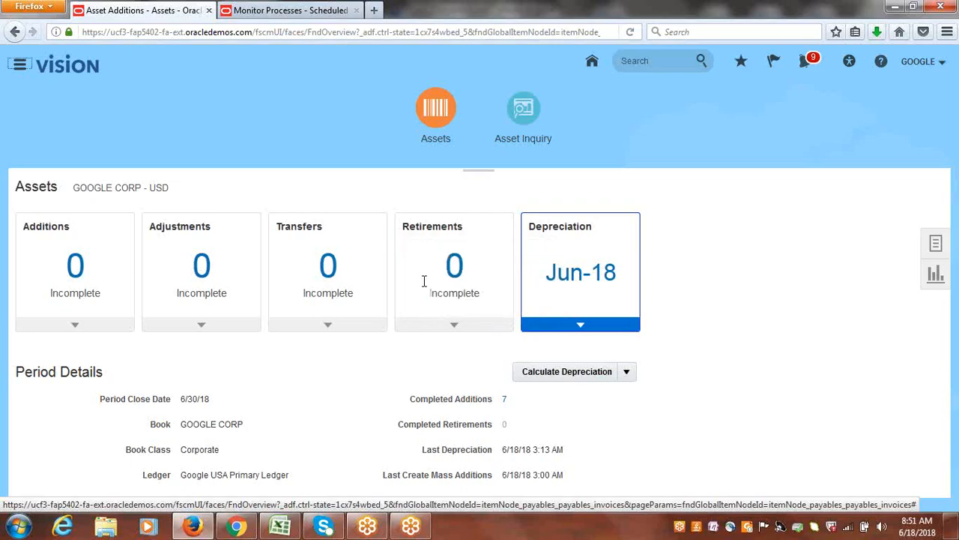
- Check the Calculate Depreciation process status in Scheduled Processes, refreshing the list until the run finishes
click(439, 120)
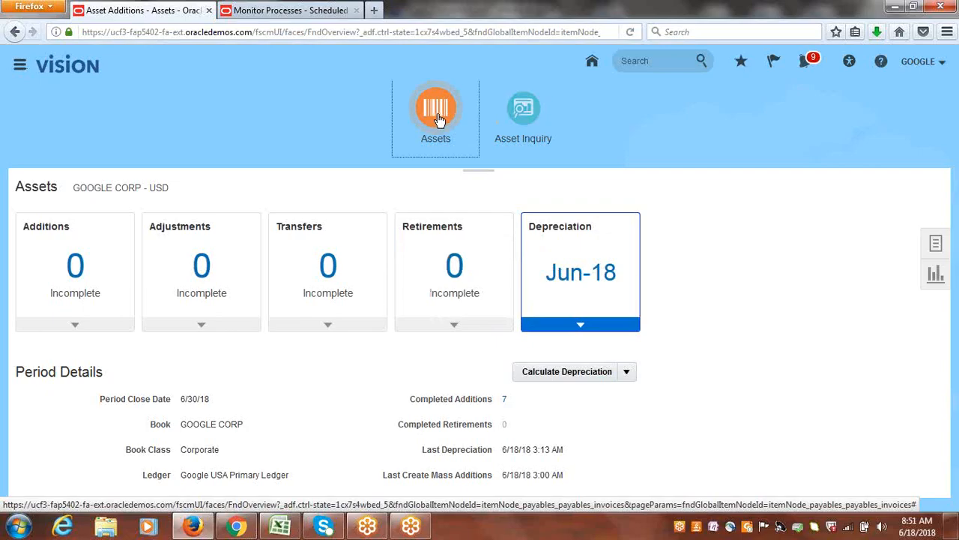
click(300, 10)
click(531, 248)
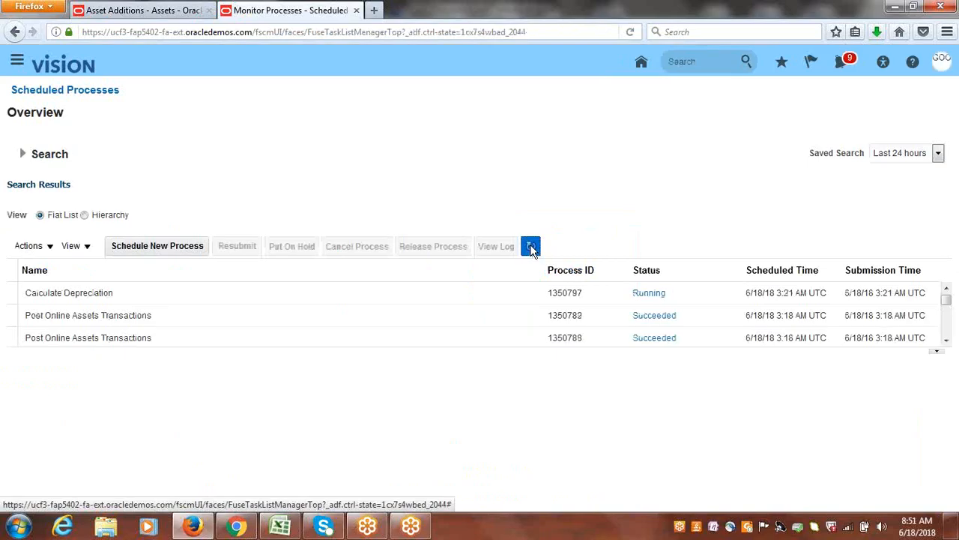
click(530, 248)
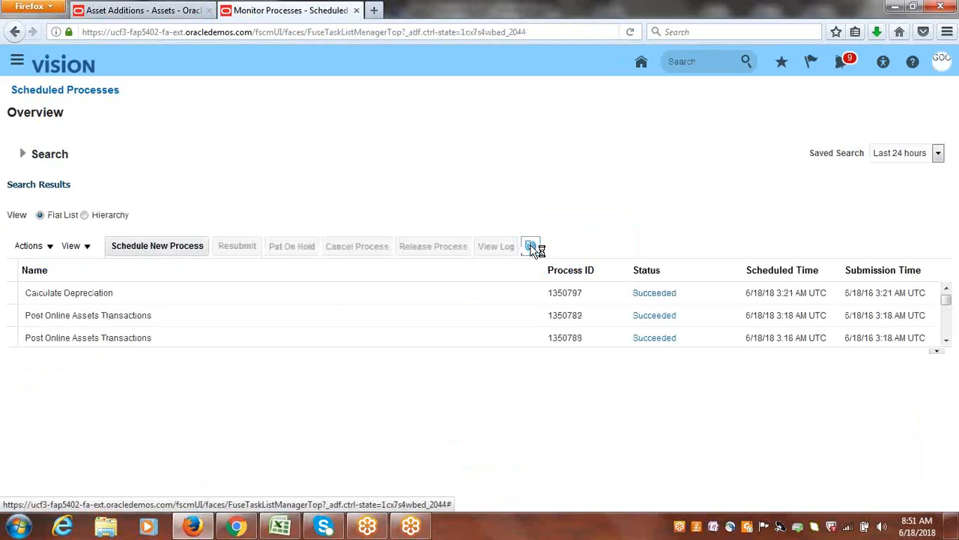
click(531, 248)
click(530, 248)
- Return to the Assets work area and reload it by way of Asset Inquiry to check the current depreciation period
click(142, 9)
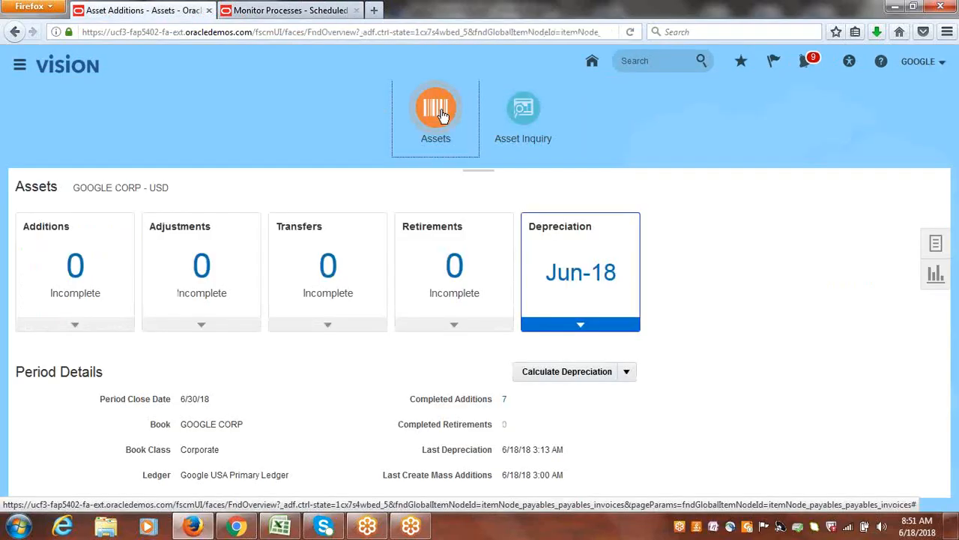
click(523, 110)
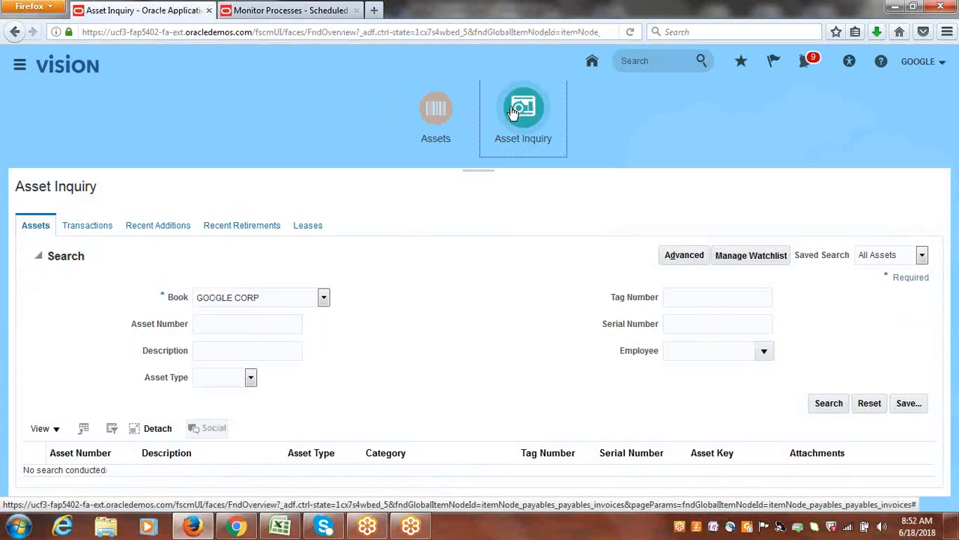
click(428, 107)
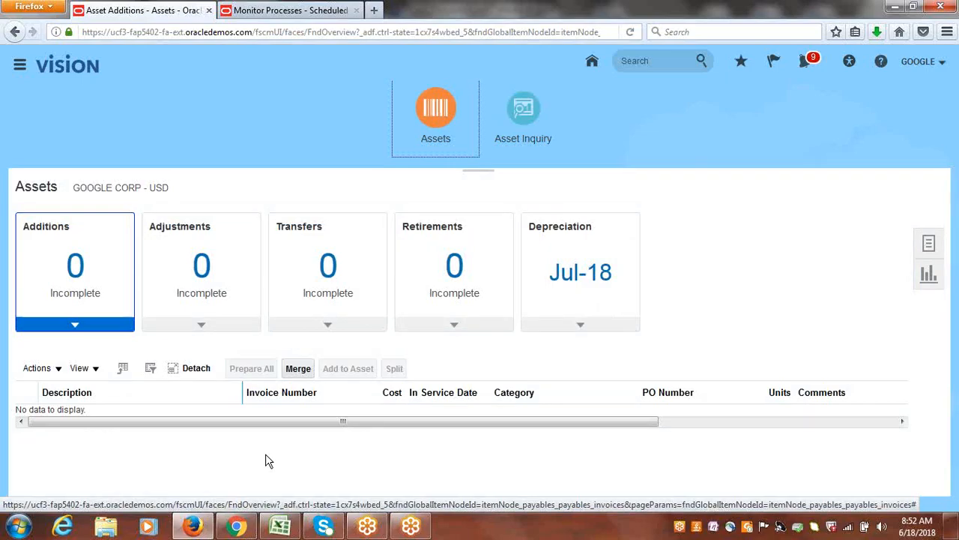
- Switch to the Class_Discussions workbook in Excel, mark the Run Depreication task as Done in cell B31, and save
click(281, 526)
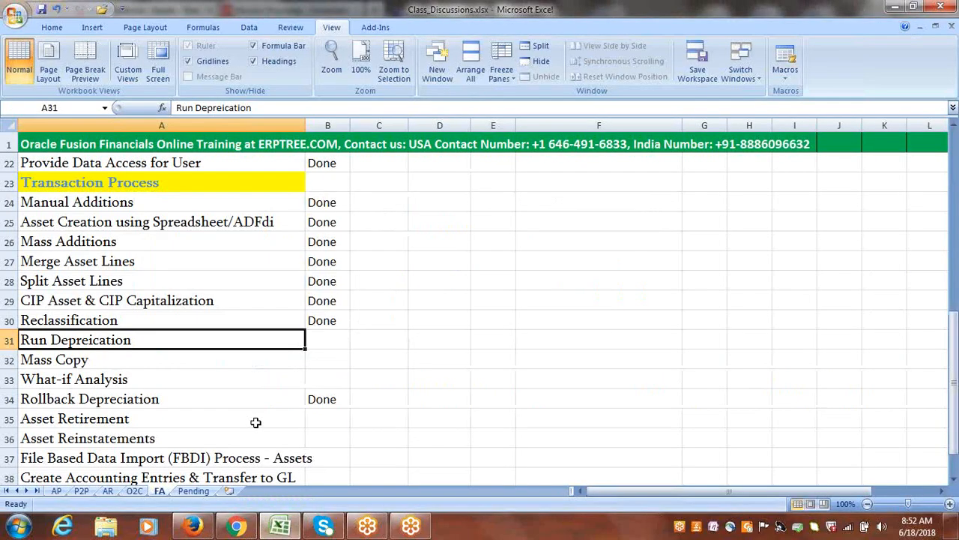
key(Right)
text(Done)
key(Tab)
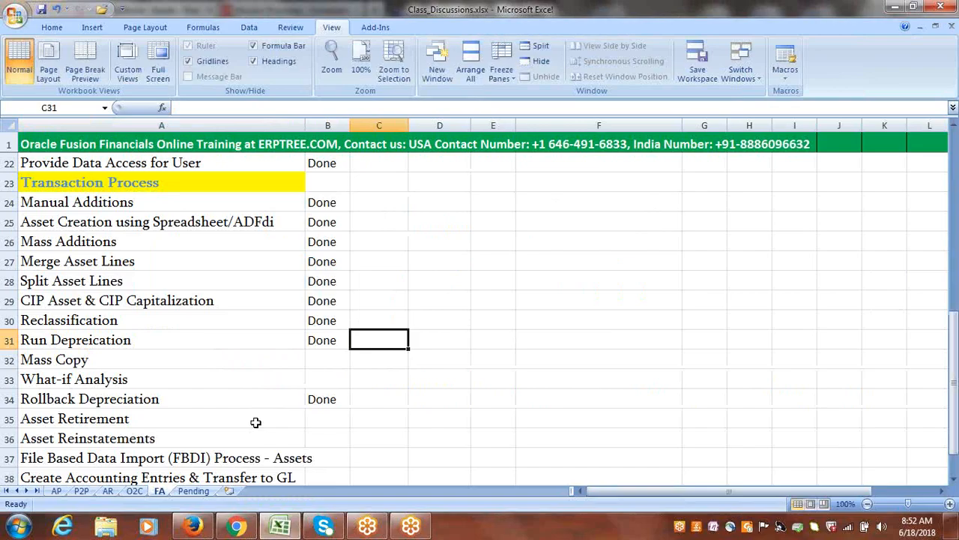
click(142, 358)
key(ctrl+s)
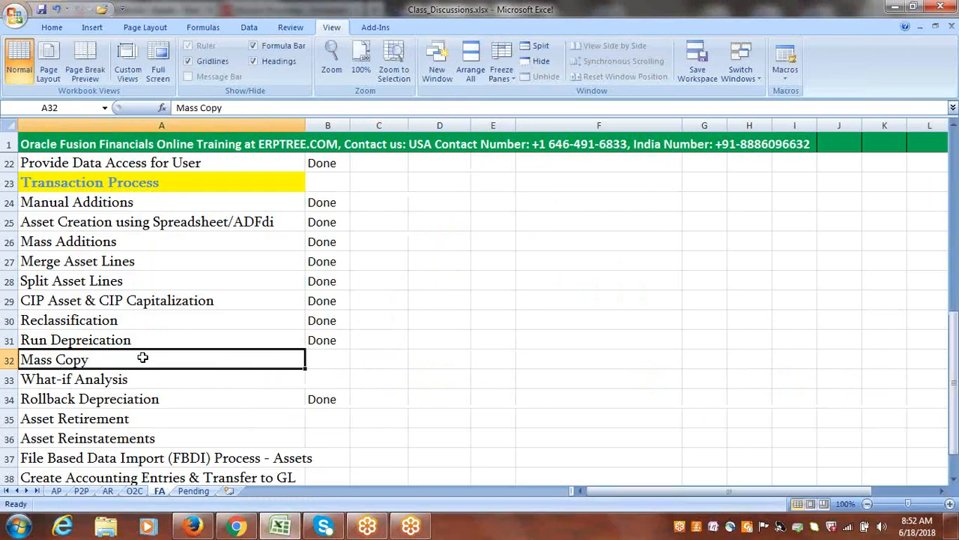
- Enter the note "Tax Book" in cell F32, on the Mass Copy row
key(Right)
key(Right)
key(Right)
key(Right)
key(Right)
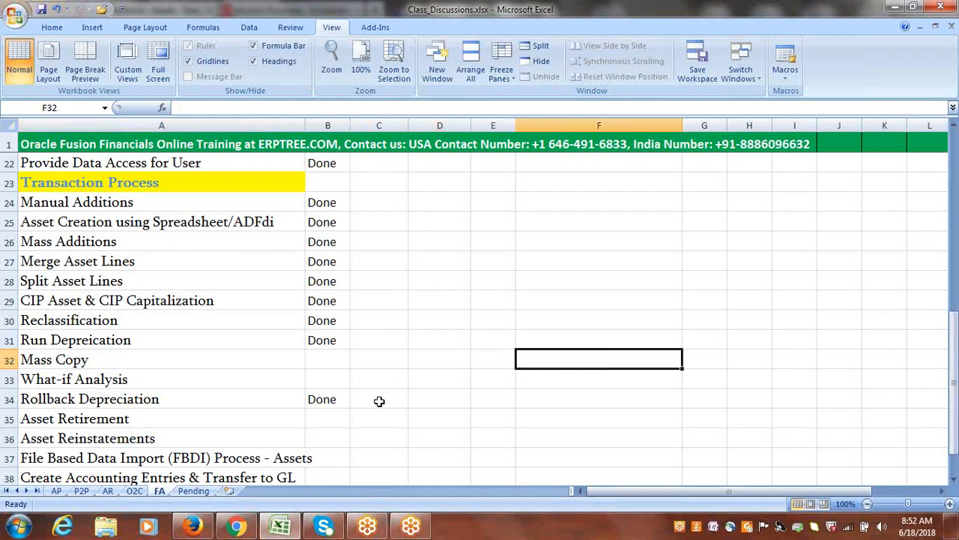
text(Tax)
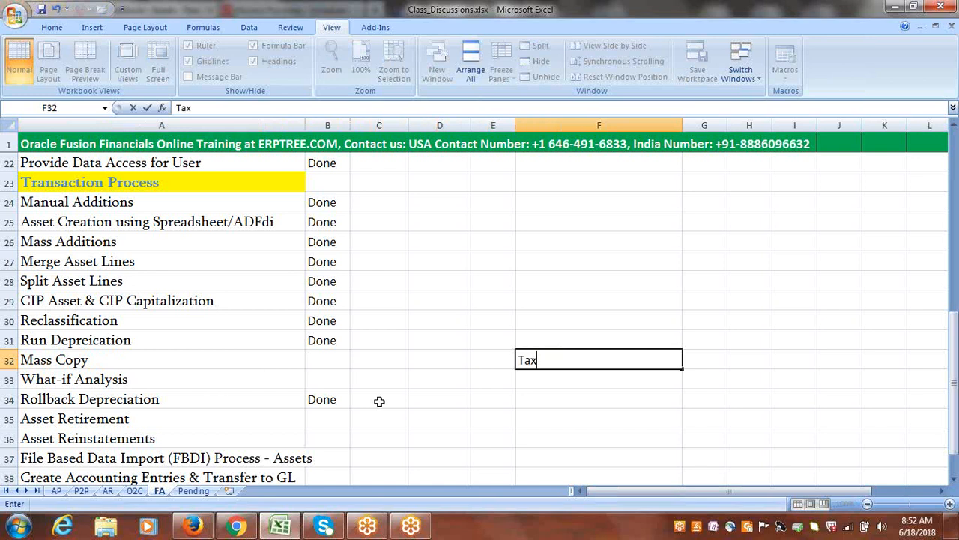
text( Book)
click(123, 354)
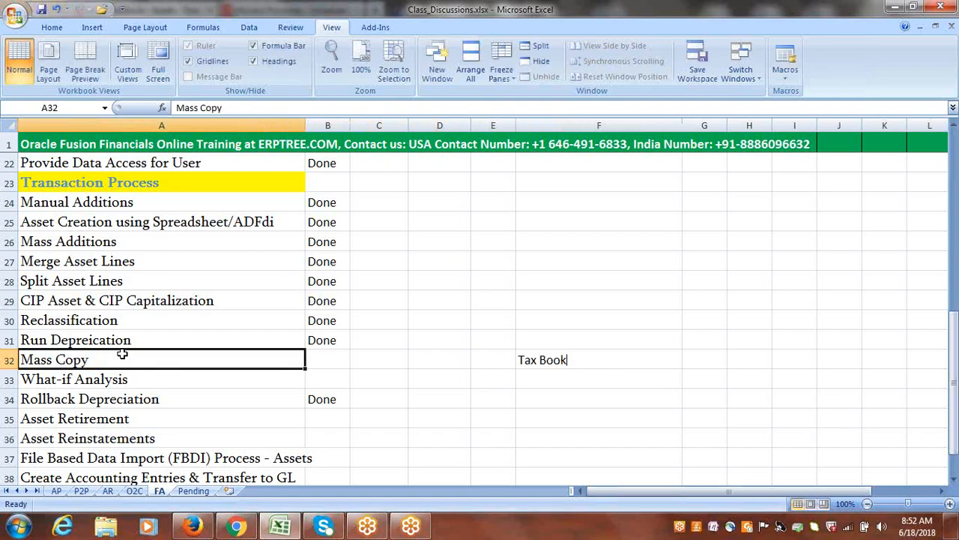
- Add the note "Assign Category to Tax Book" in cell F33, directly below the Tax Book note
click(527, 380)
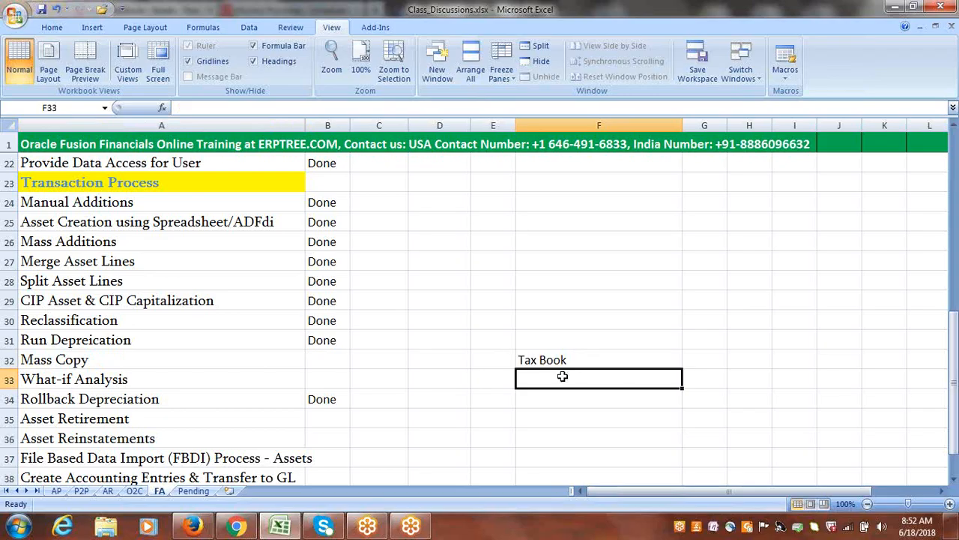
text(Assign )
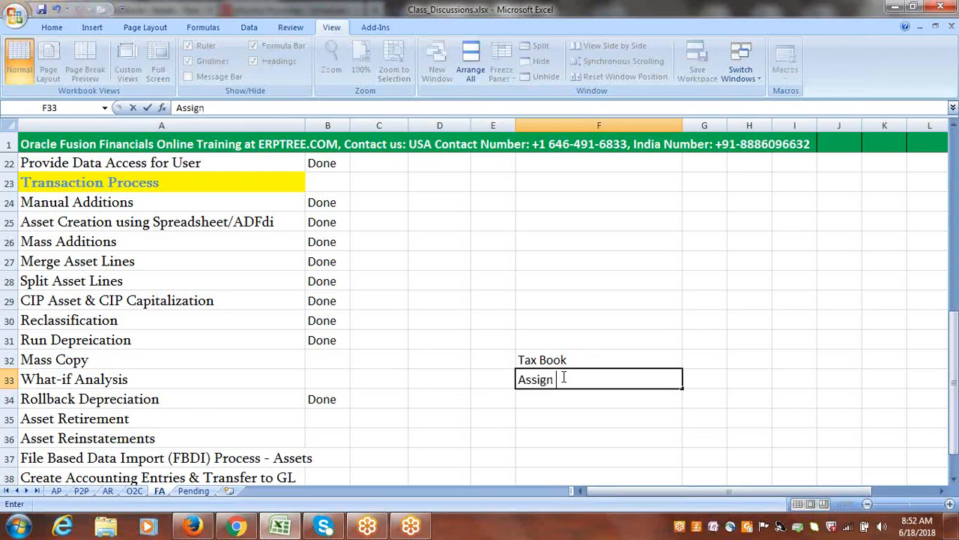
text(Category)
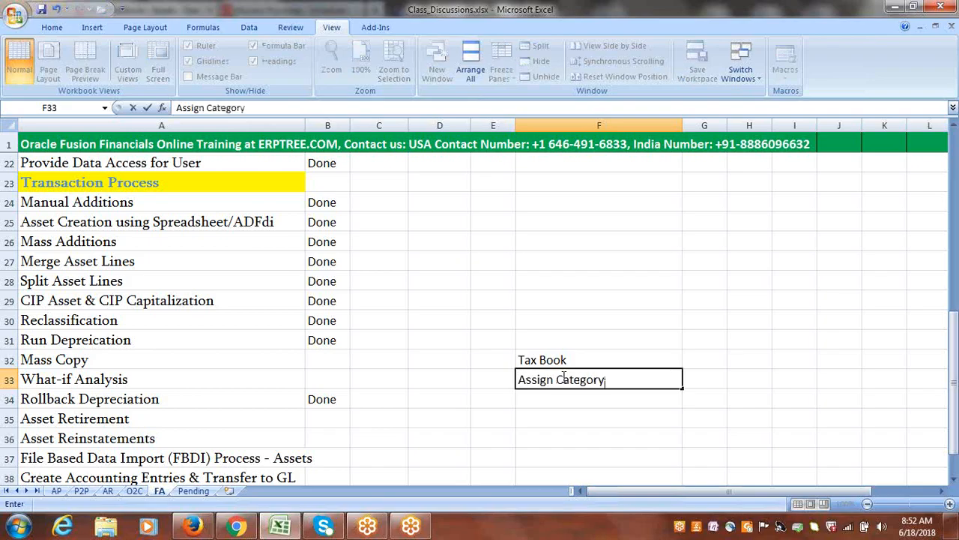
text( to Tax Book)
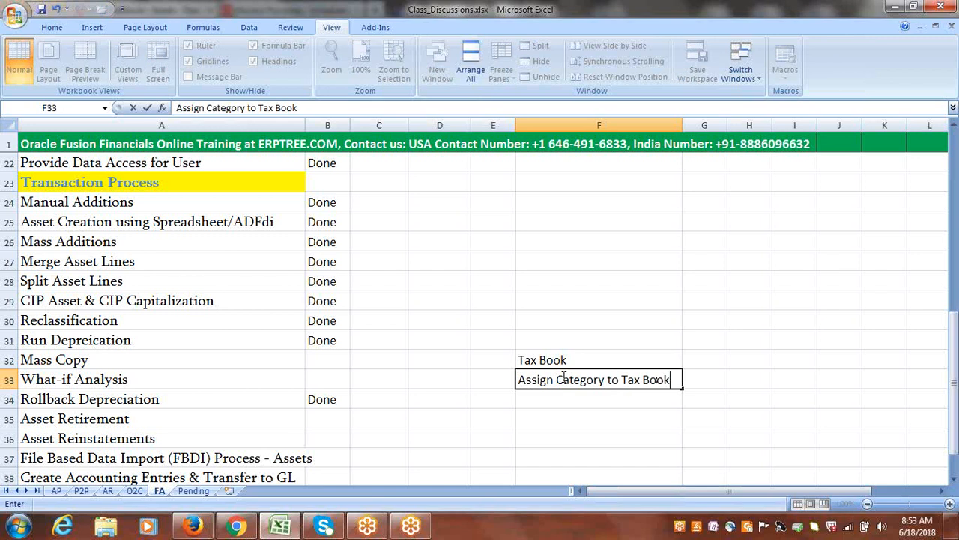
key(Return)
click(545, 362)
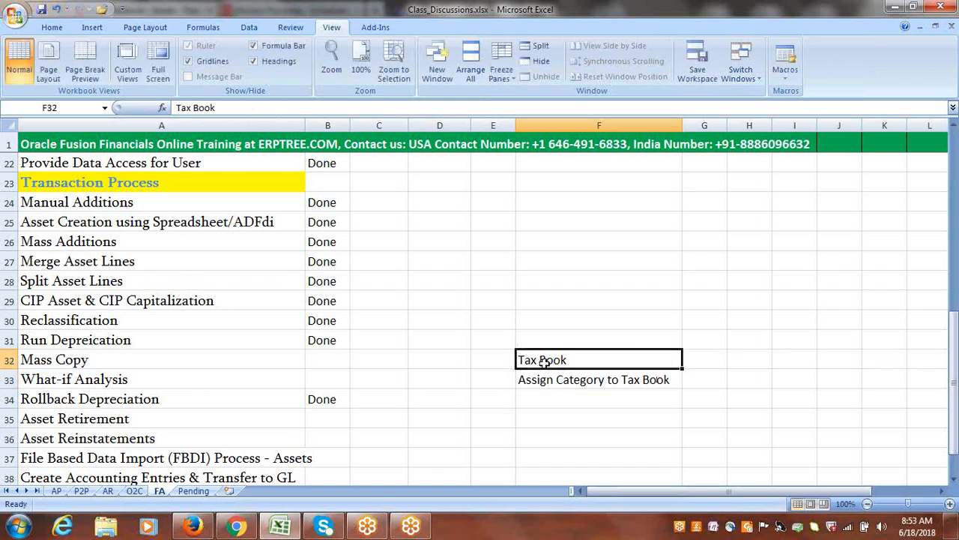
click(552, 381)
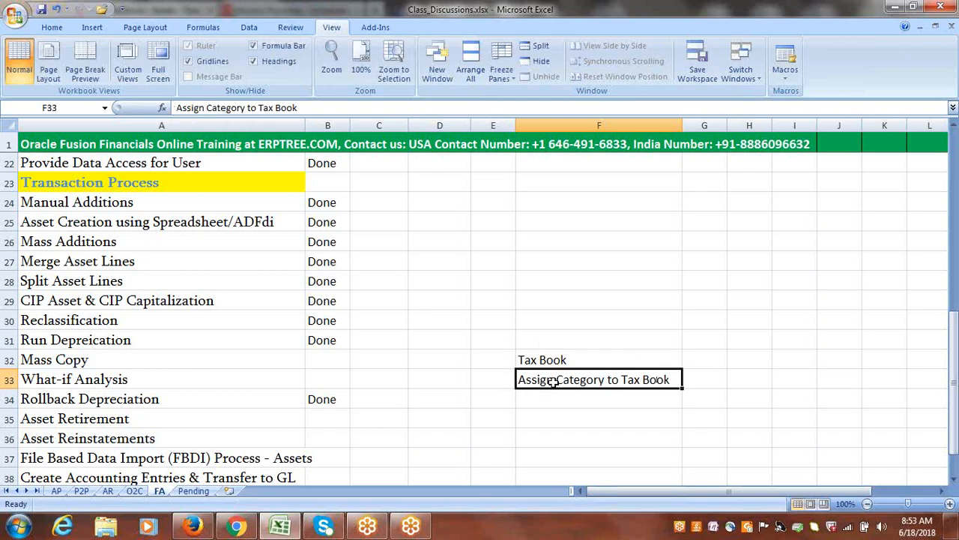
click(569, 266)
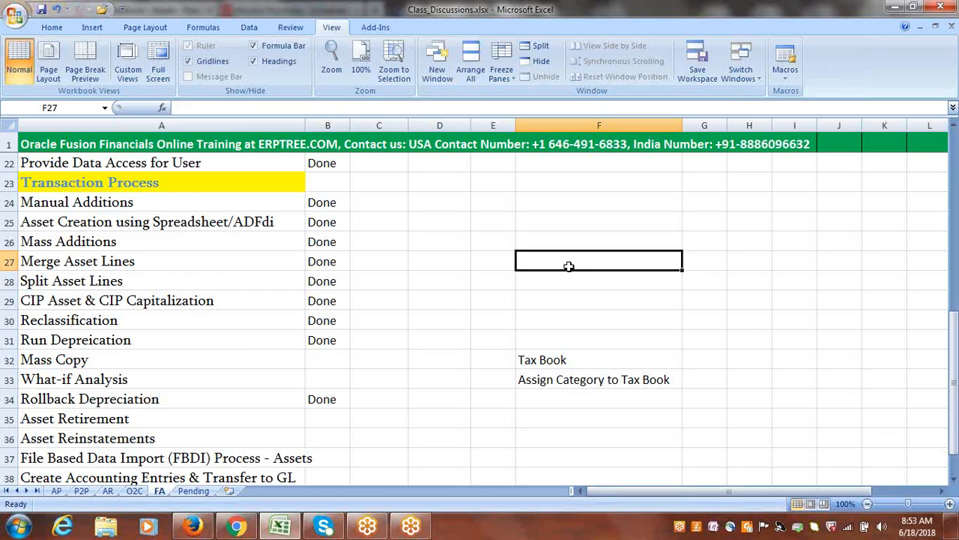
- Add the note "Copy Assets from Corp to Tax" in cell F34 as the third mass copy step
click(558, 395)
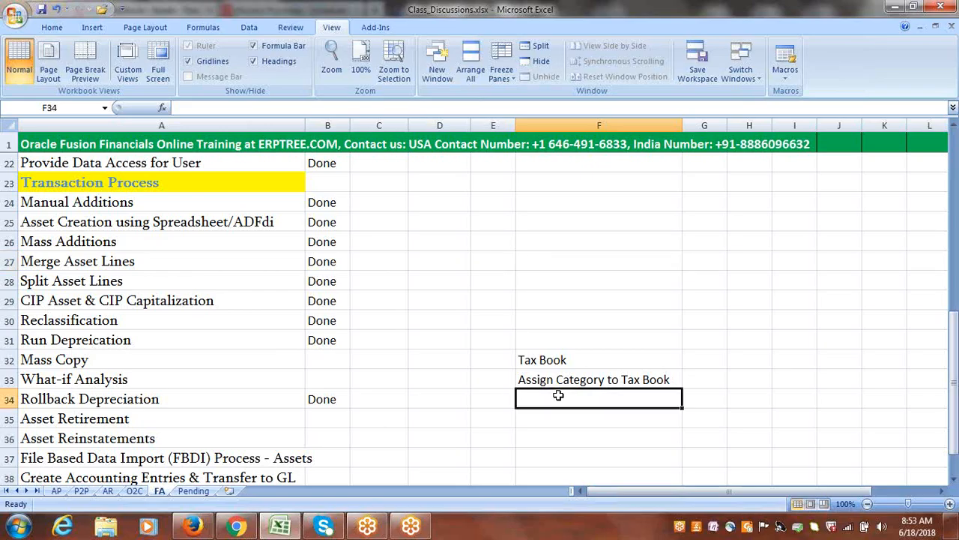
text(Cop)
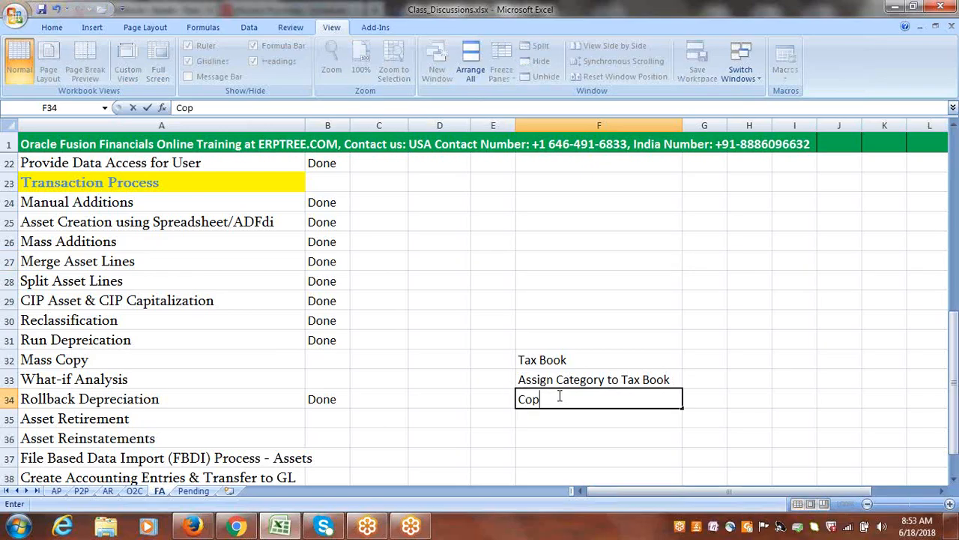
text(y Assets from)
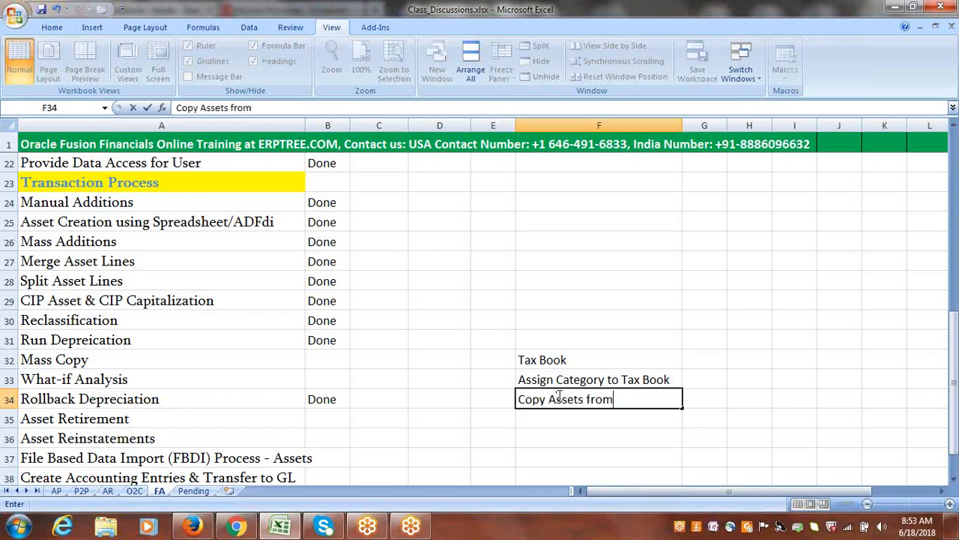
text( Corp to Tax)
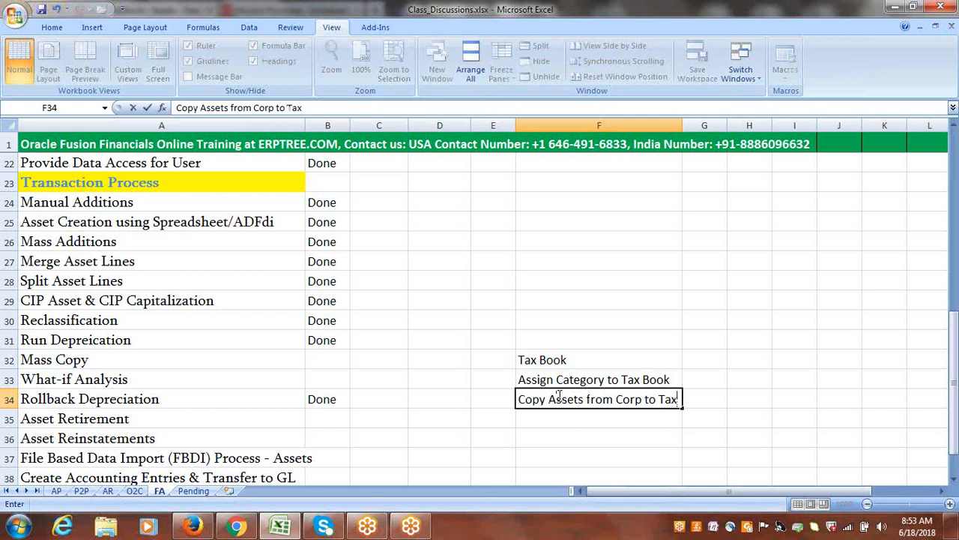
key(ctrl+Return)
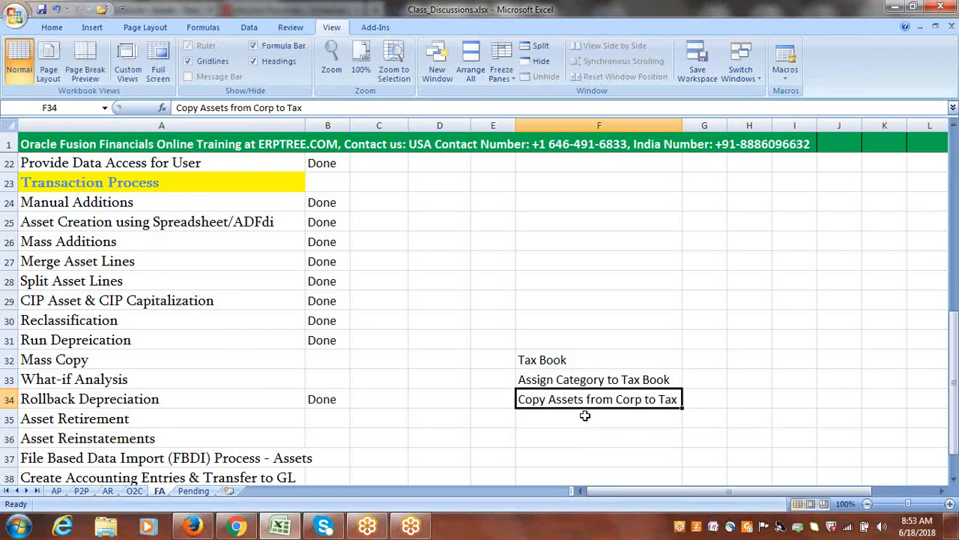
drag(574, 359, 579, 390)
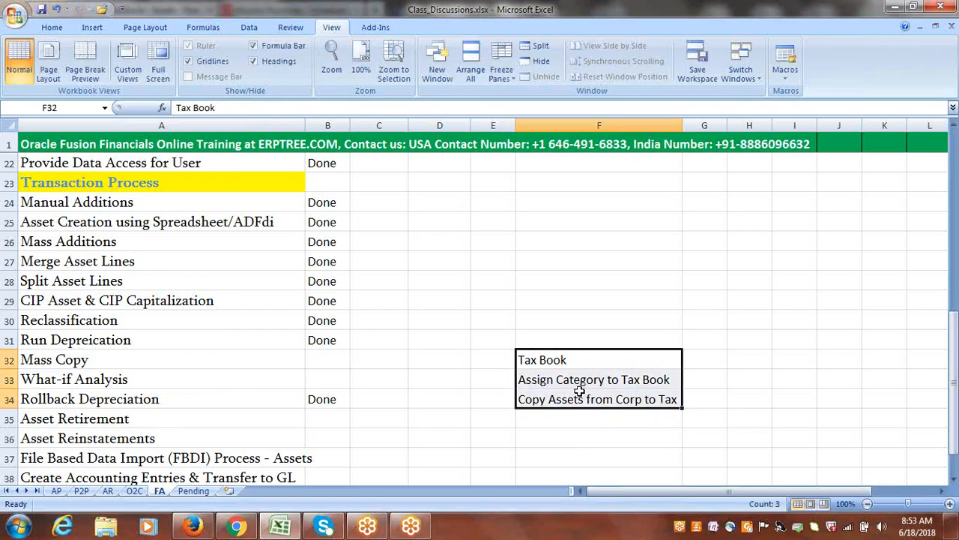
click(156, 353)
click(552, 361)
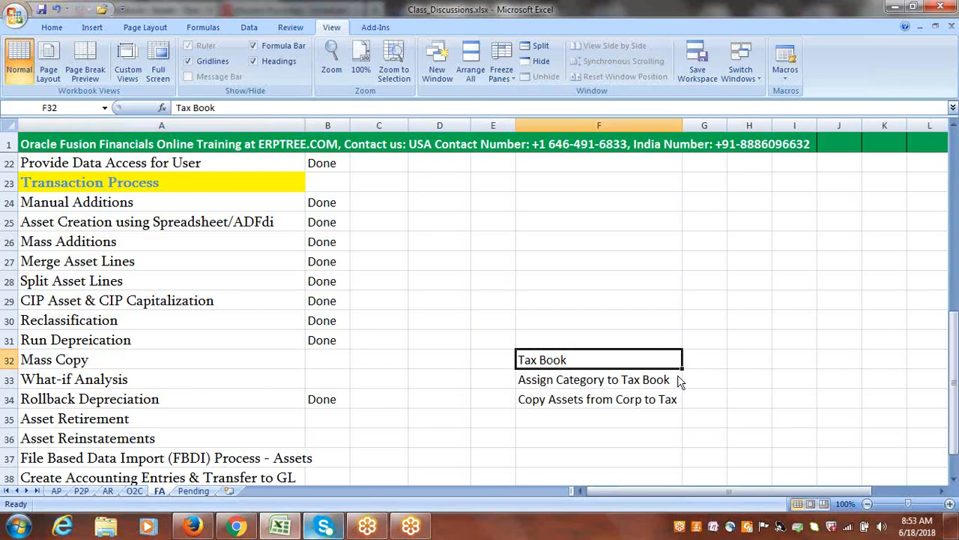
- Switch to Oracle Fusion in Firefox and open the Google Implementation Project from the implementation projects overview in Setup and Maintenance
click(192, 526)
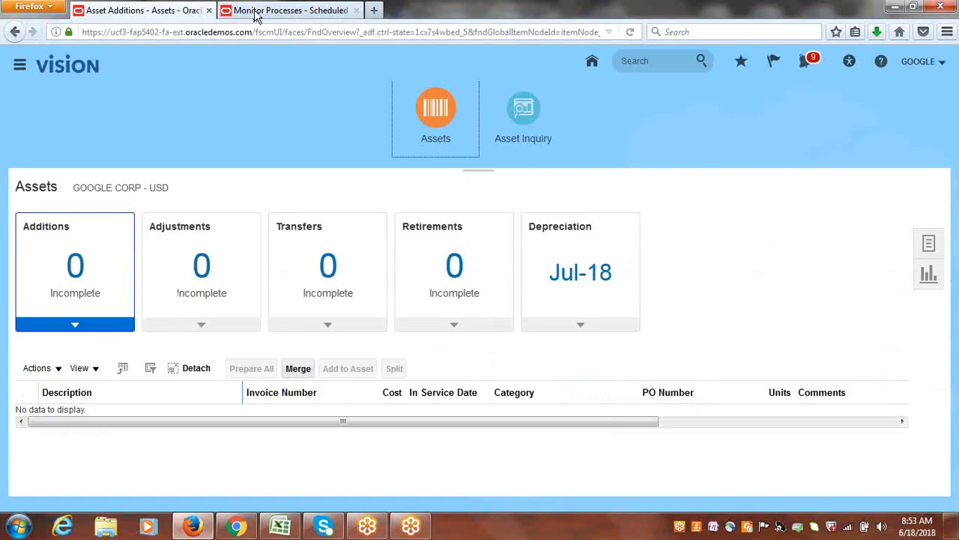
click(918, 66)
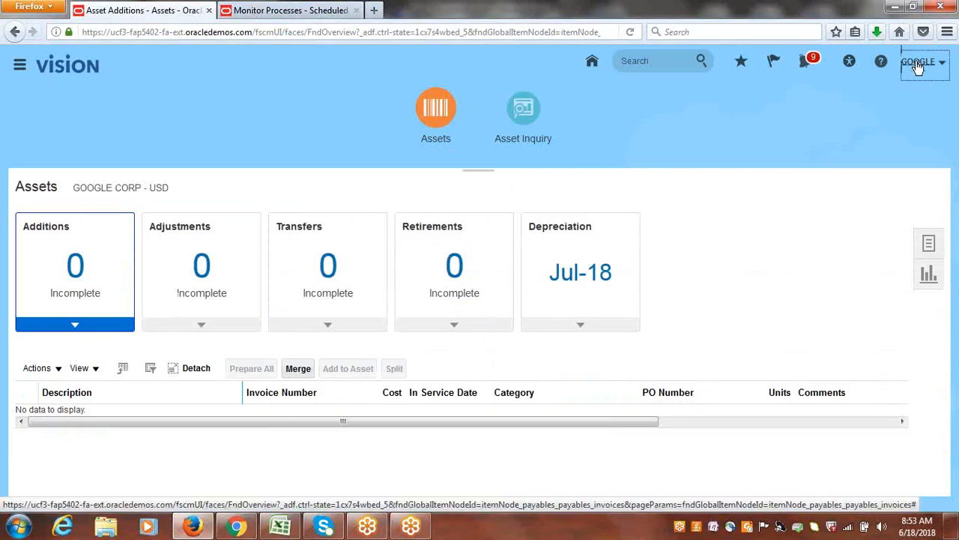
click(830, 216)
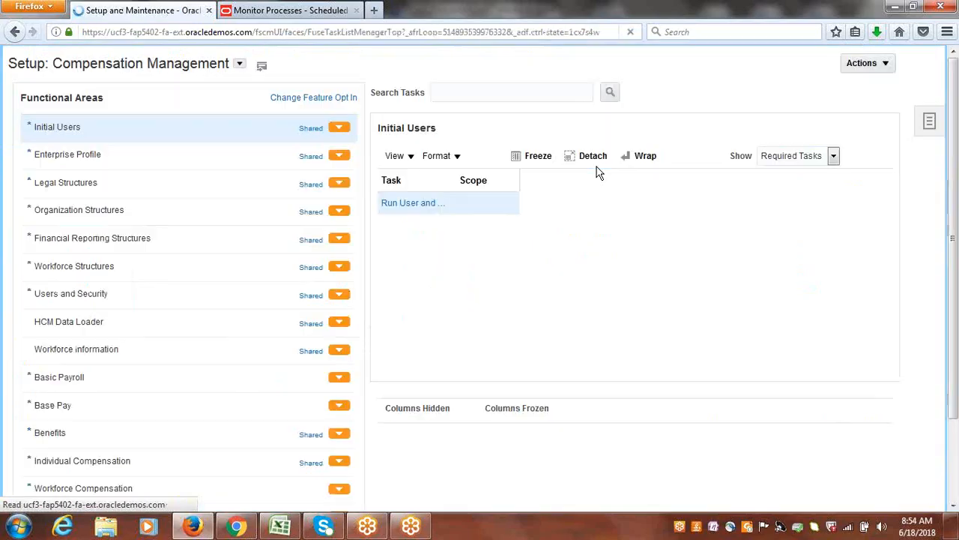
click(947, 161)
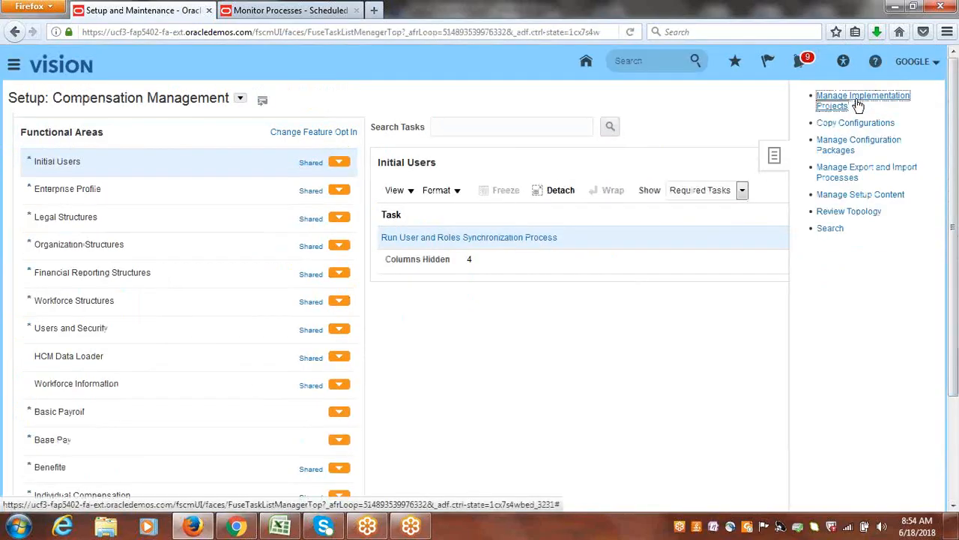
click(858, 103)
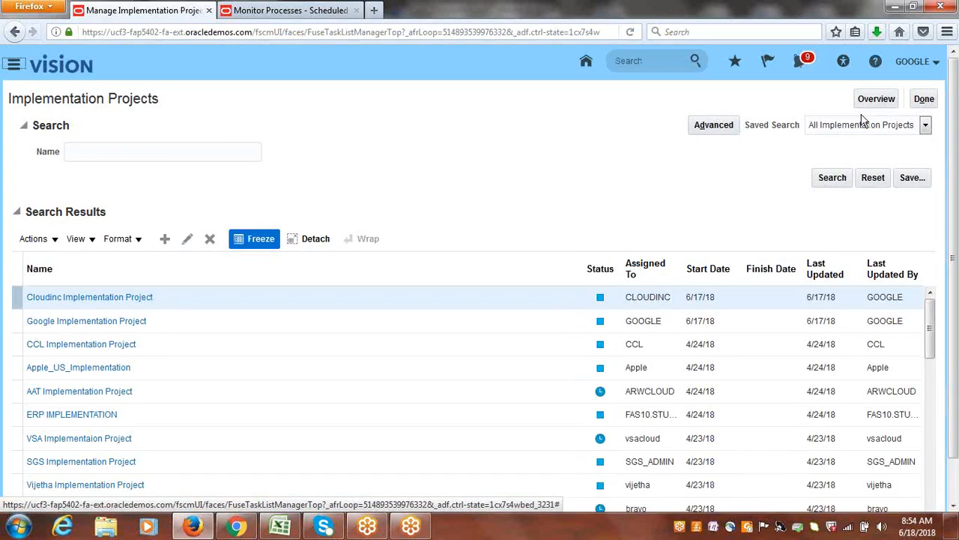
click(876, 98)
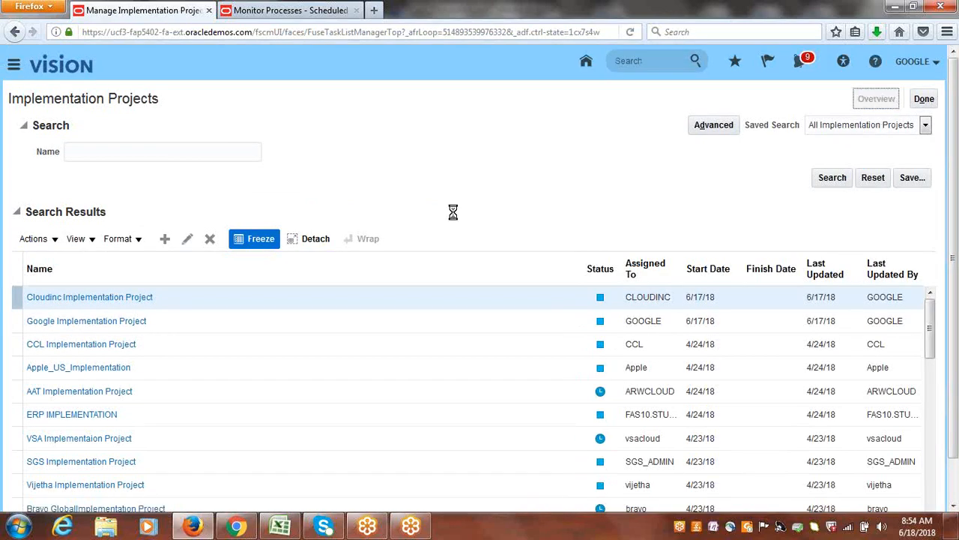
click(114, 222)
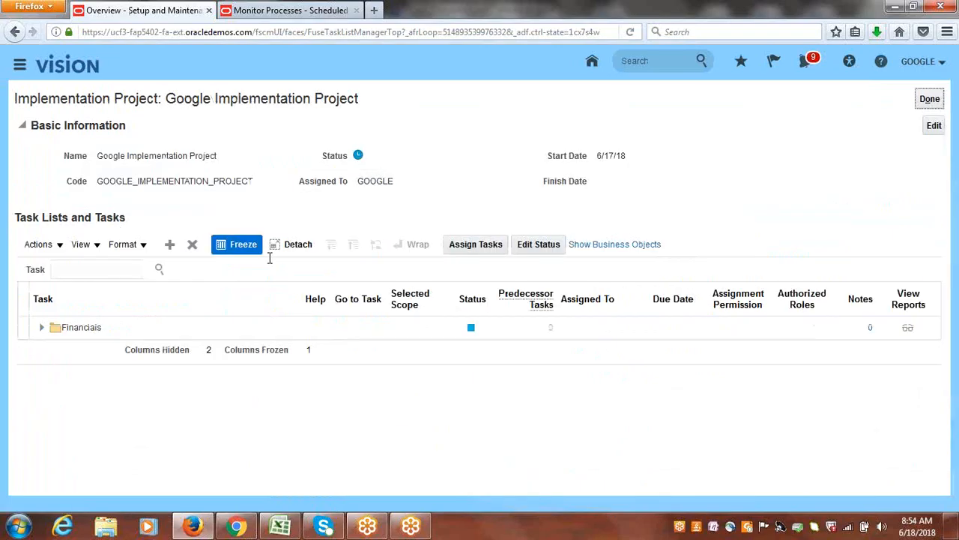
- Search the project's tasks for "Asset Book" and go to the Manage Asset Books task
text(Asset b)
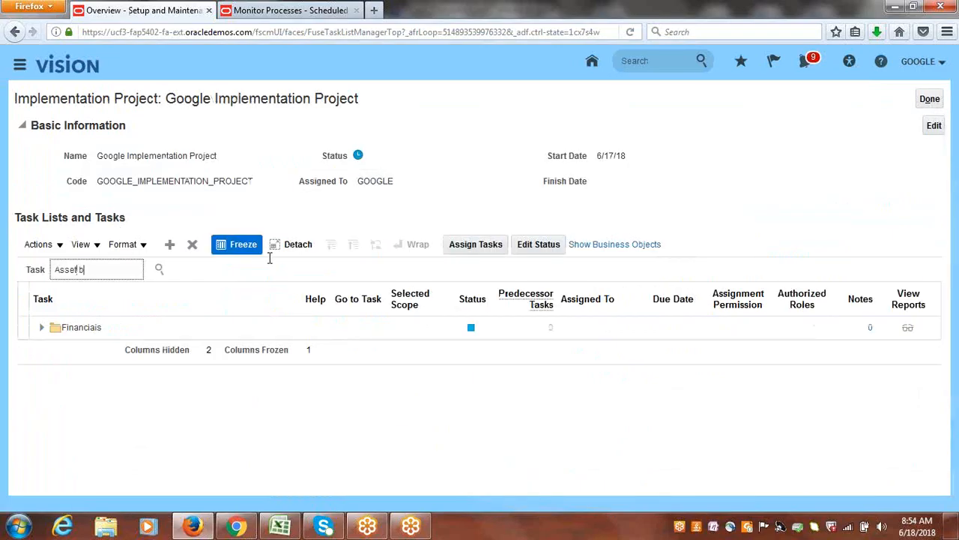
key(BackSpace)
text(Book)
key(Return)
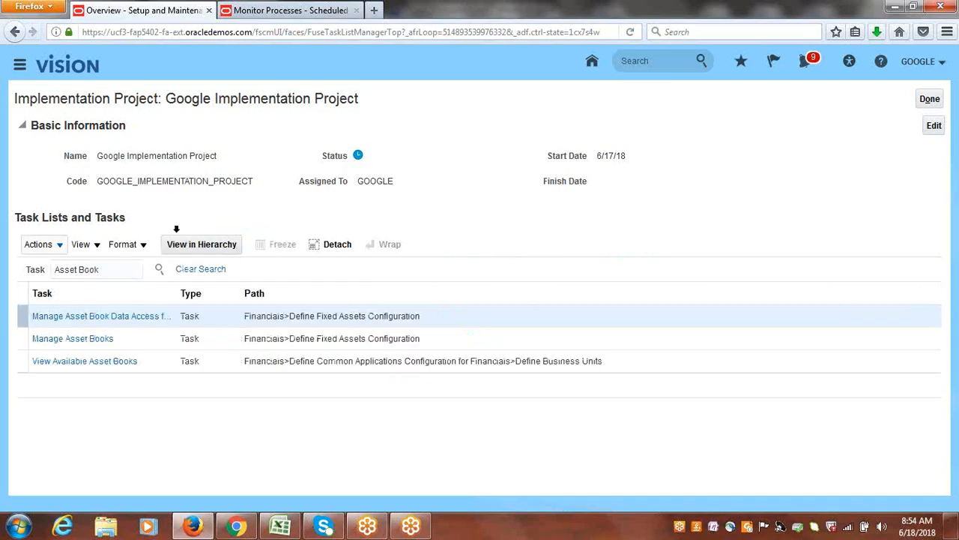
click(87, 341)
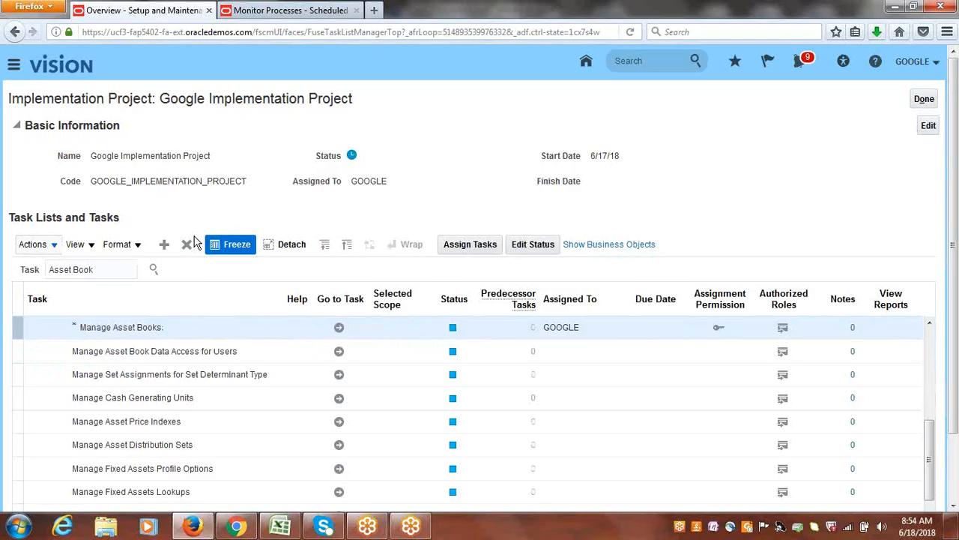
click(340, 328)
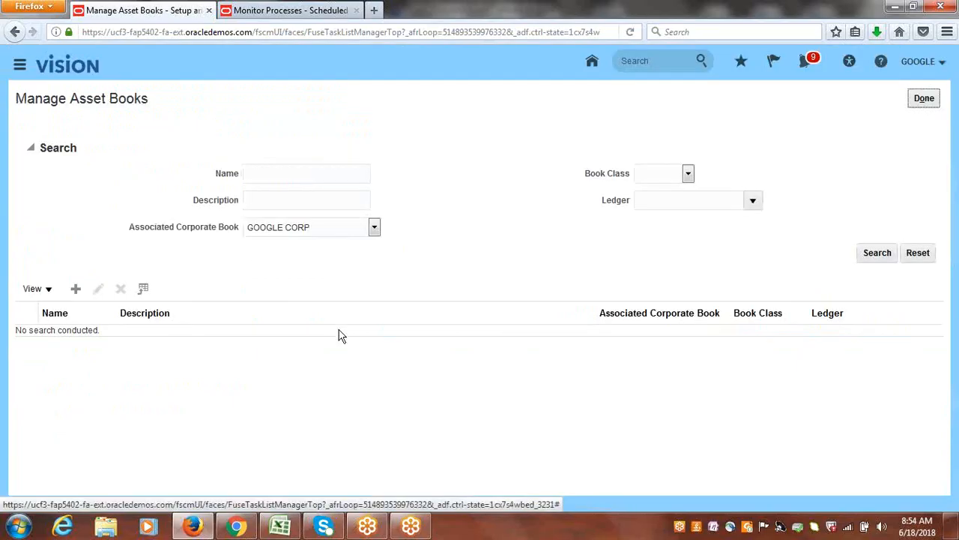
- Start a new asset book named GOOGLE TAX with the description "GOOGLE Tax Book"
click(76, 288)
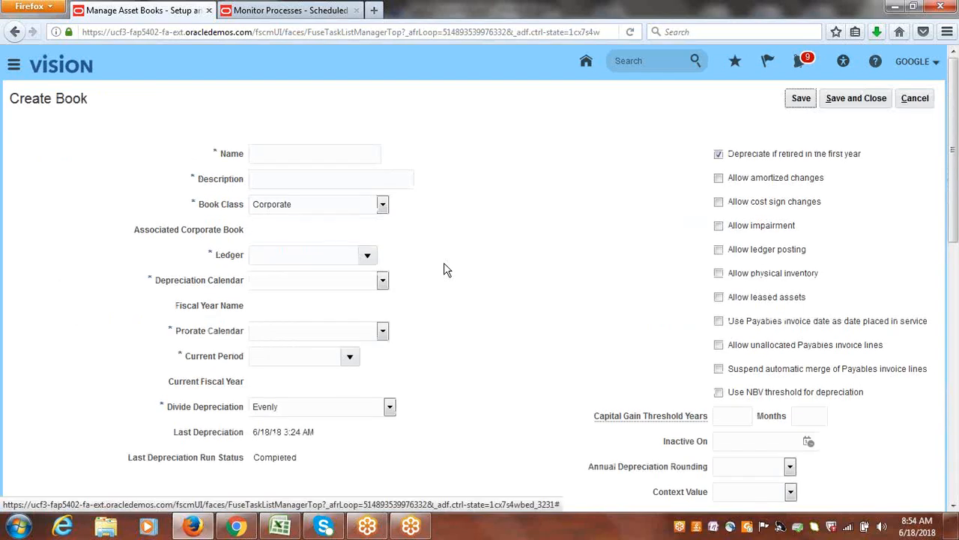
click(296, 154)
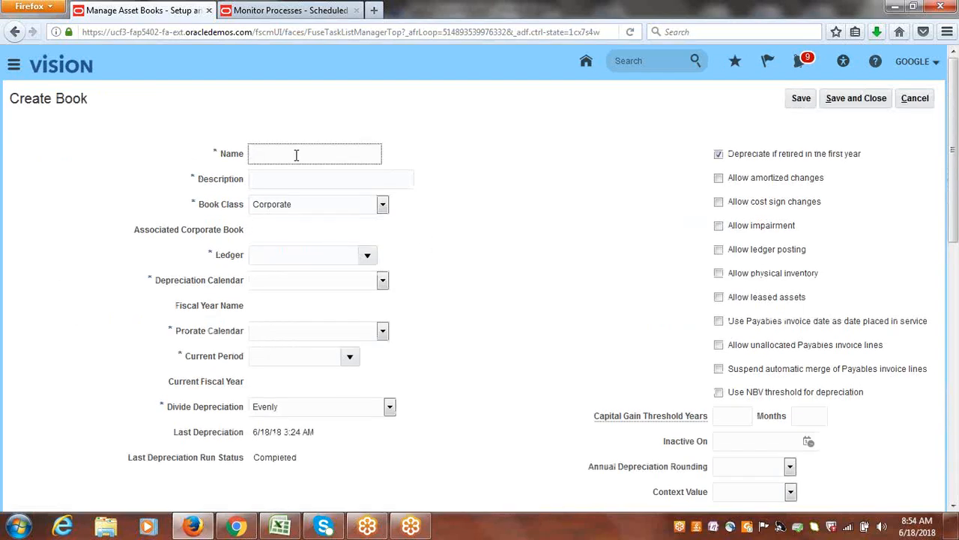
text(C)
key(BackSpace)
text(Google)
key(BackSpace)
key(BackSpace)
key(BackSpace)
key(BackSpace)
key(BackSpace)
key(BackSpace)
text(GOOGLE TAX)
key(Tab)
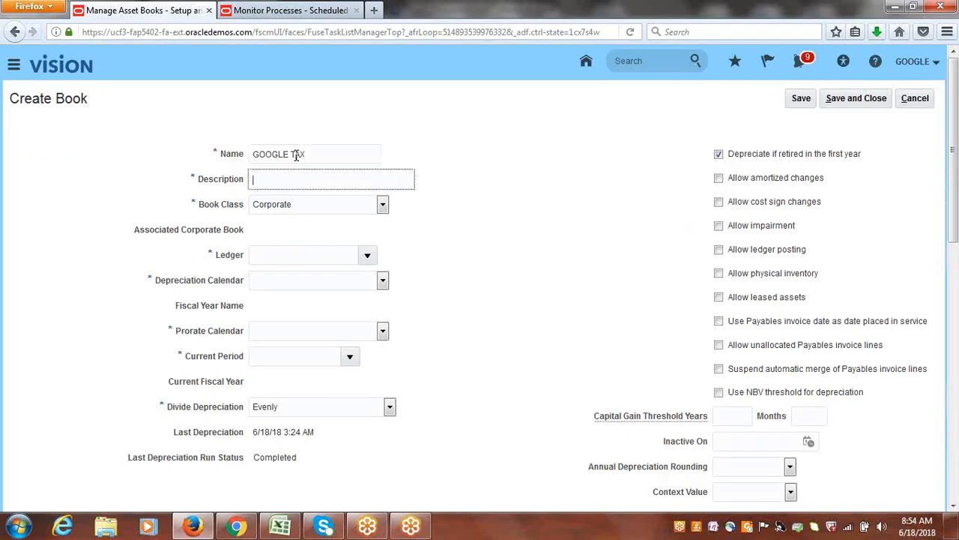
text(GOOGLE)
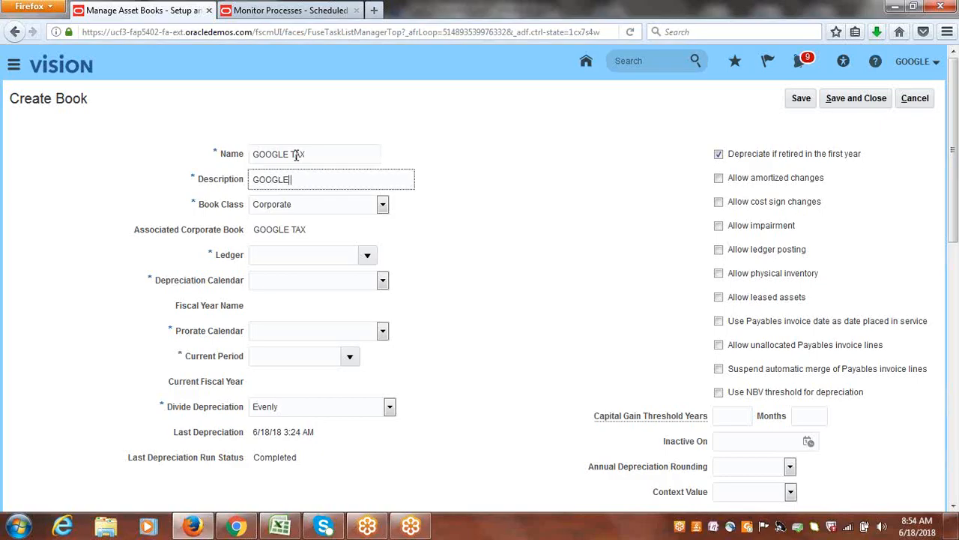
text( Tax Book)
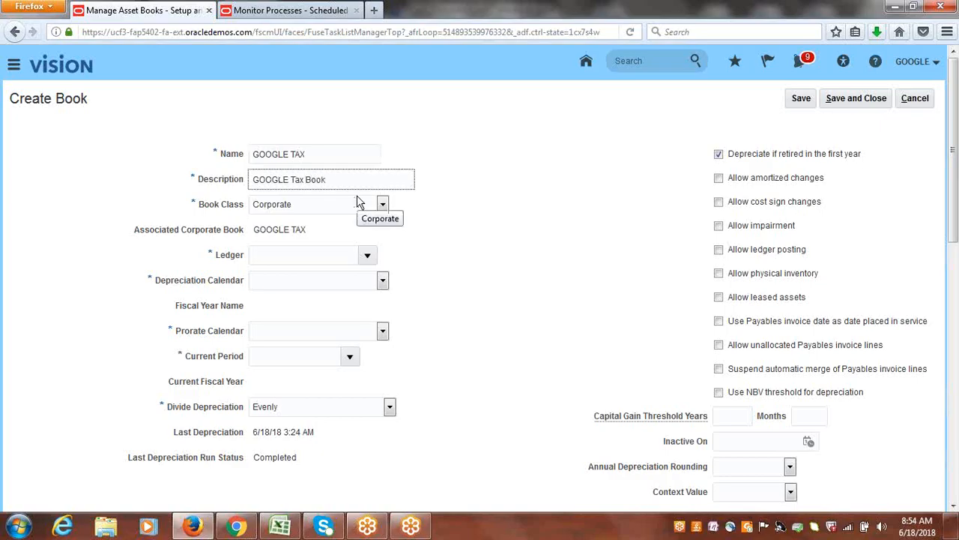
- Set the new book's class to Tax and its associated corporate book to GOOGLE CORP
click(383, 204)
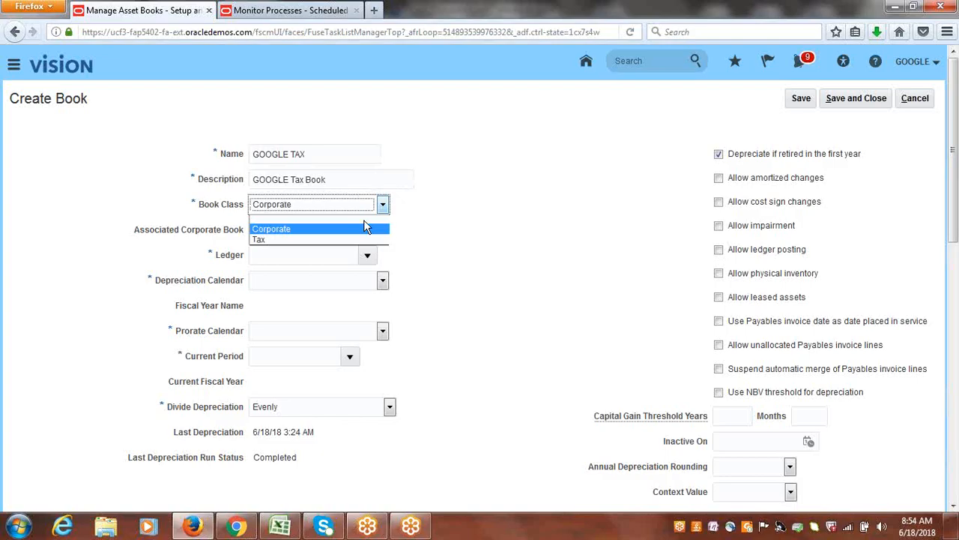
click(360, 238)
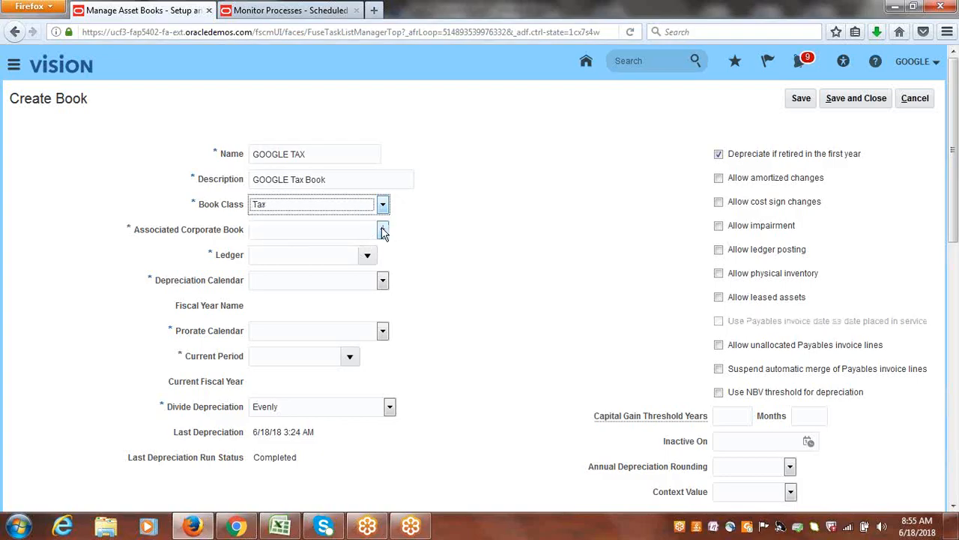
click(383, 230)
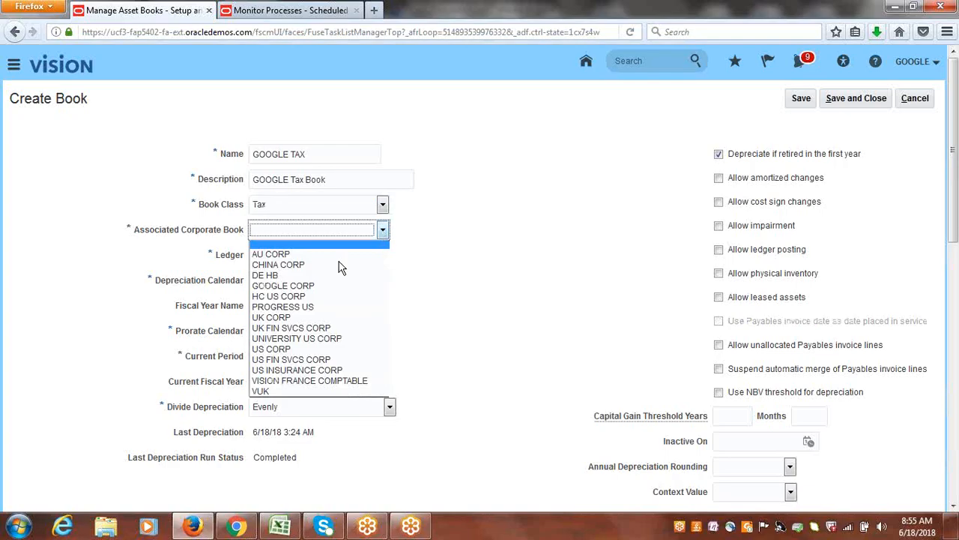
click(324, 286)
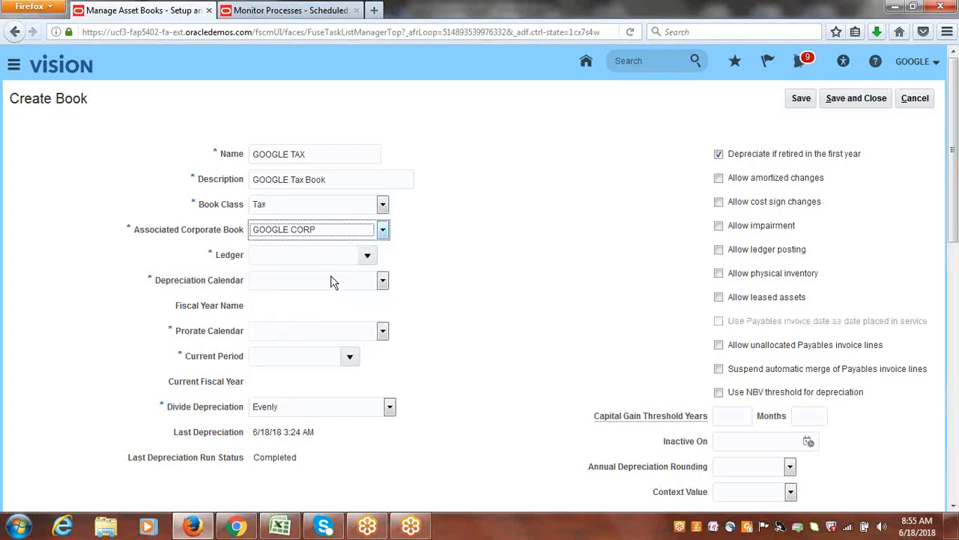
- Assign Google USA Primary Ledger as the book's ledger and Google Calendar as its depreciation calendar
click(367, 257)
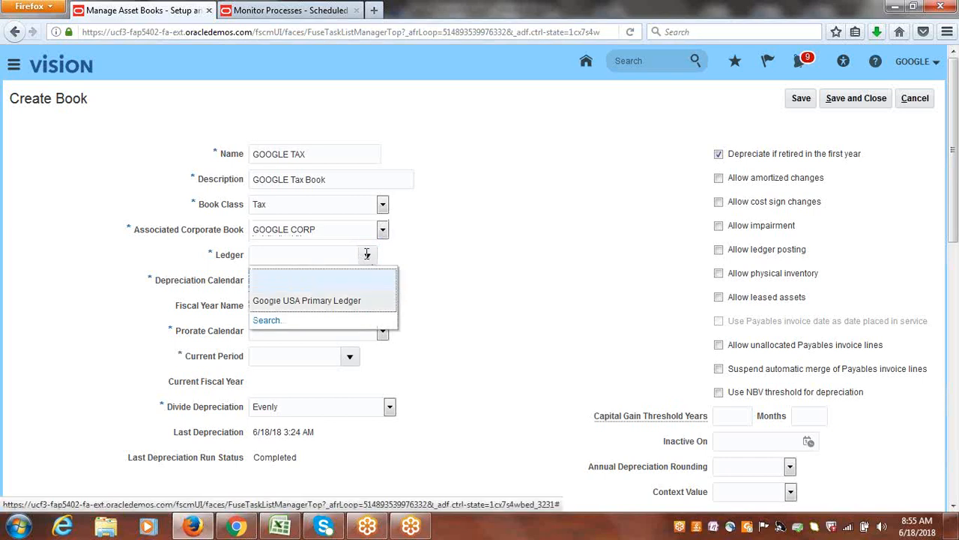
click(366, 256)
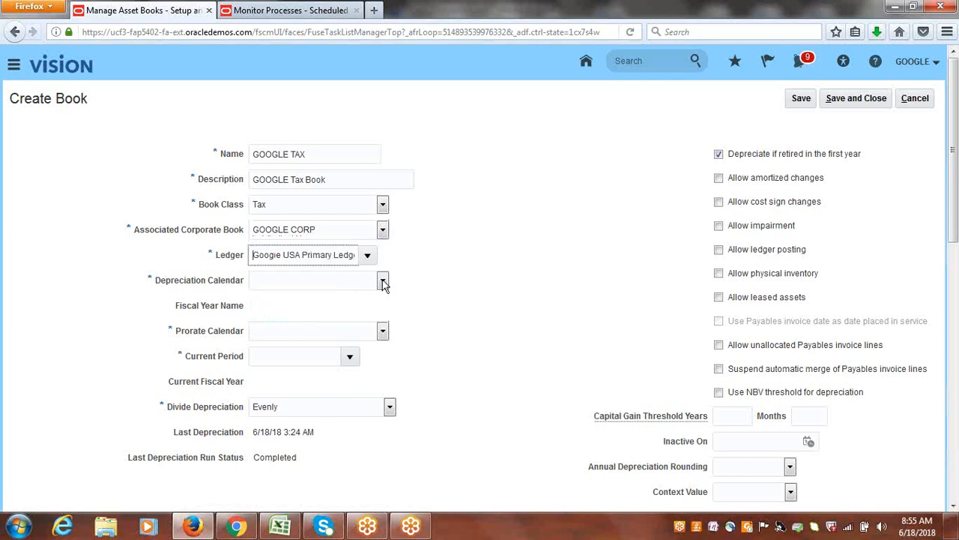
click(381, 281)
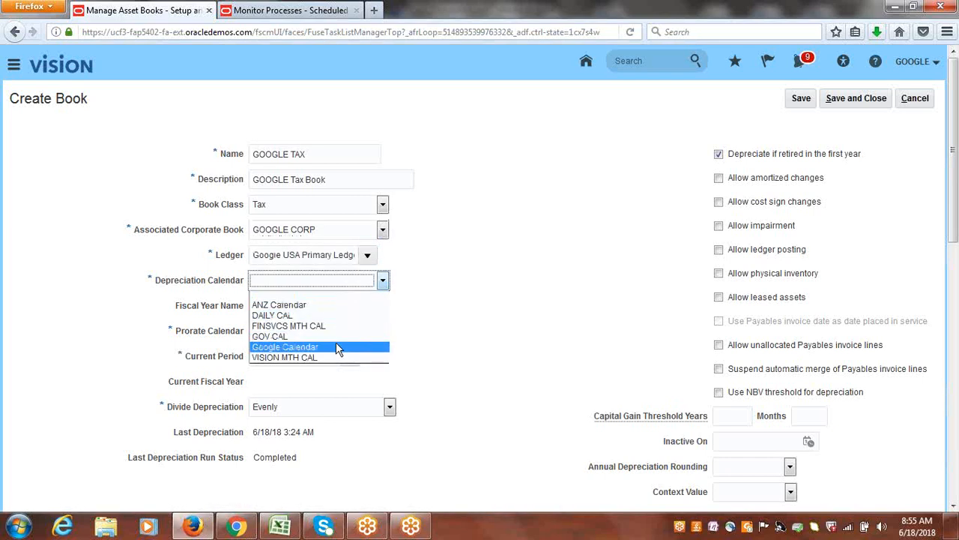
click(335, 346)
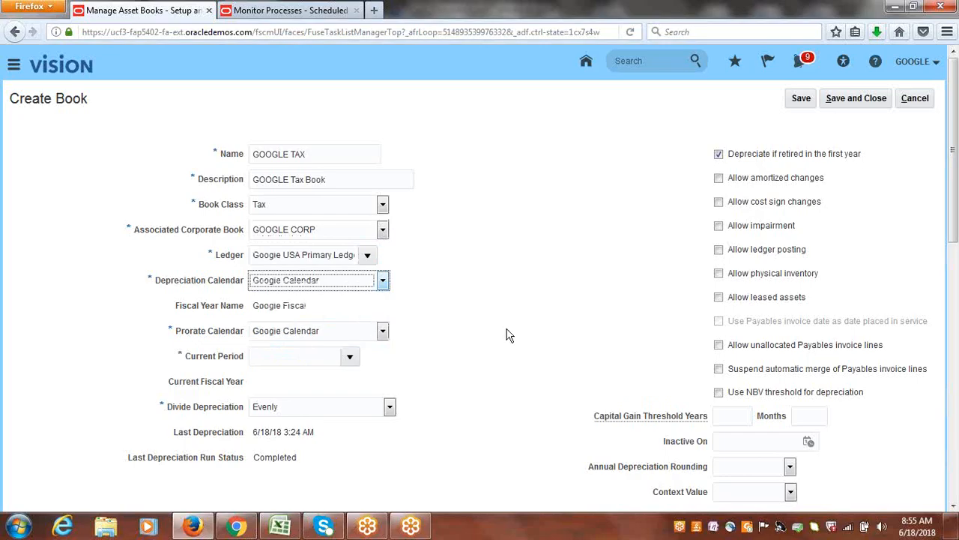
- Search the period list for Jul-18 and set it as the tax book's current period
click(349, 359)
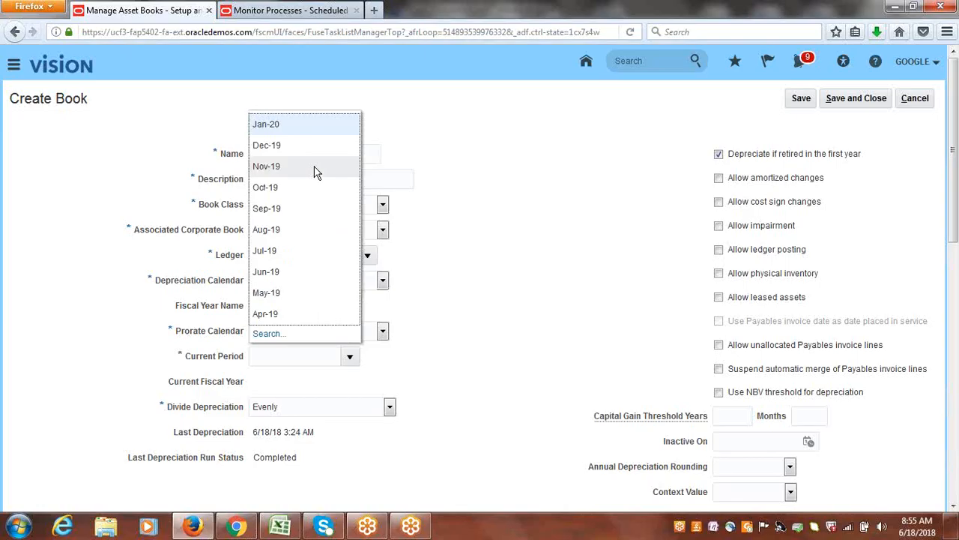
click(298, 255)
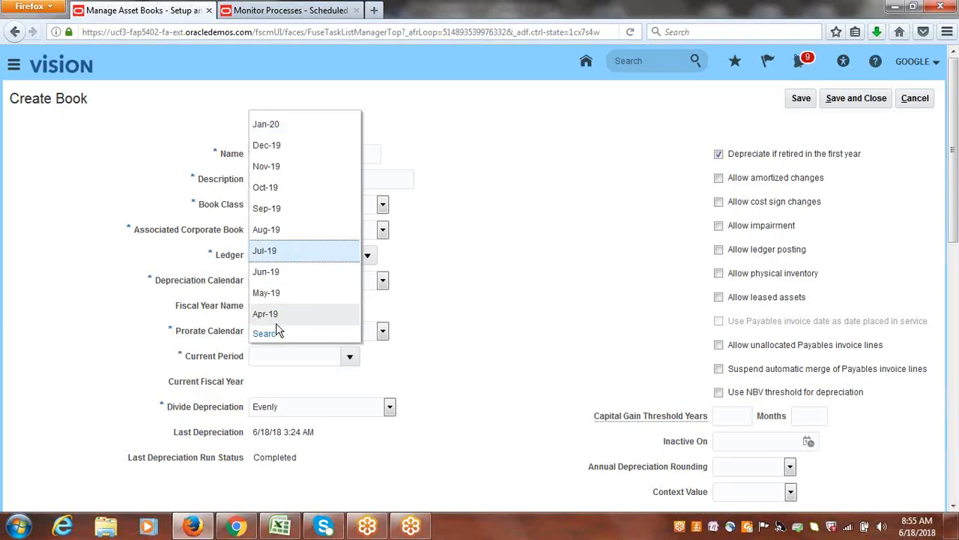
click(310, 333)
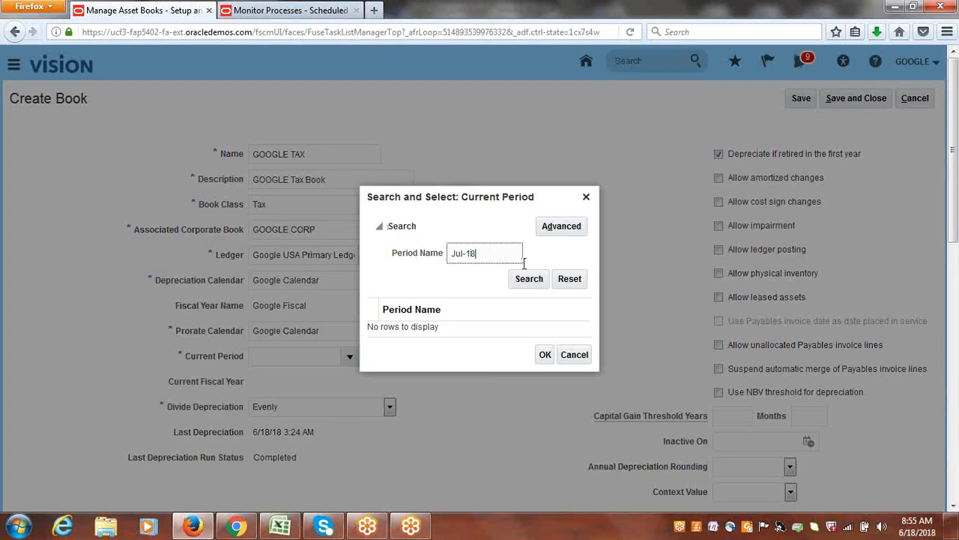
click(569, 279)
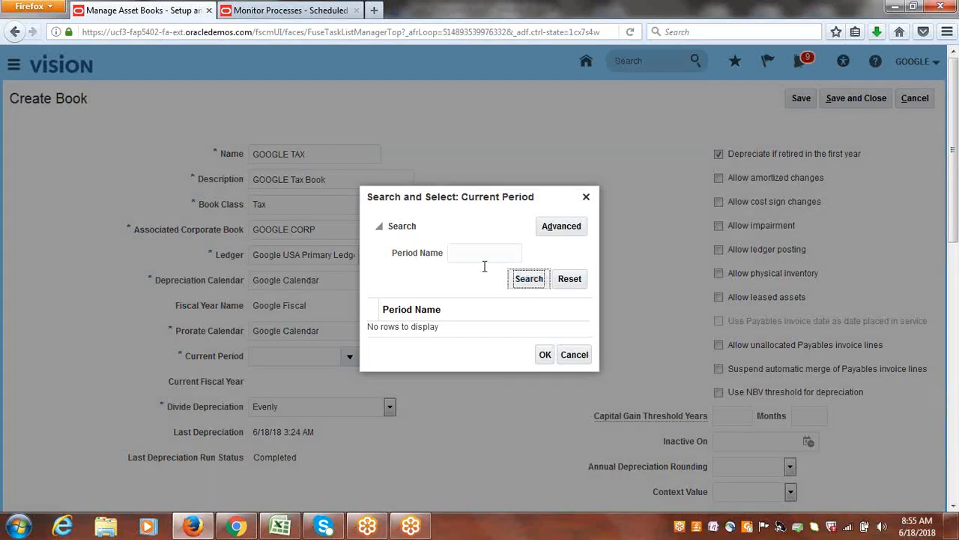
drag(483, 272, 475, 150)
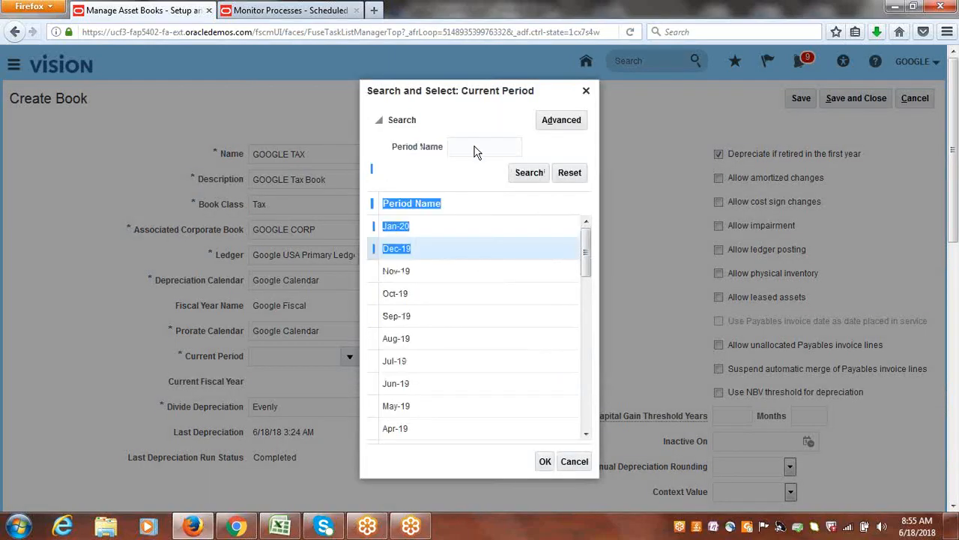
click(473, 150)
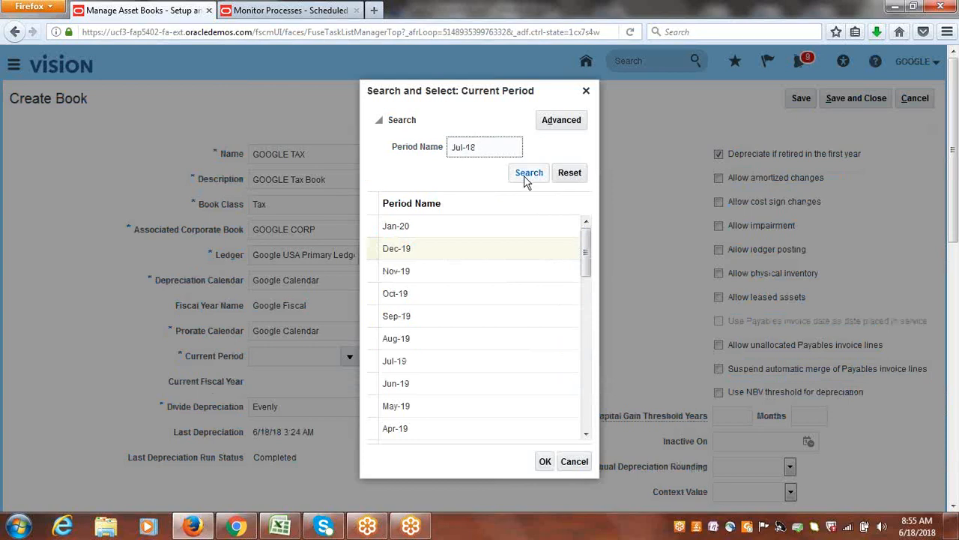
click(527, 177)
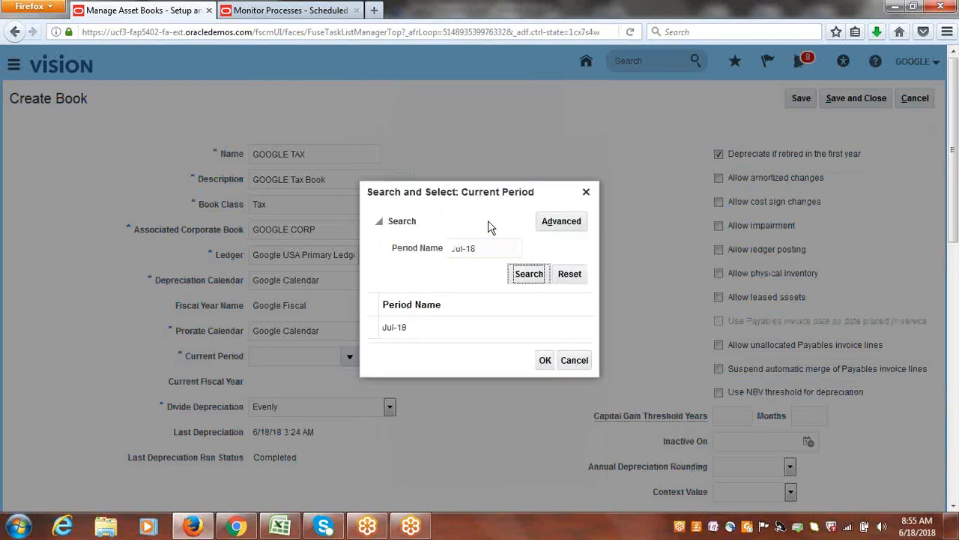
click(375, 330)
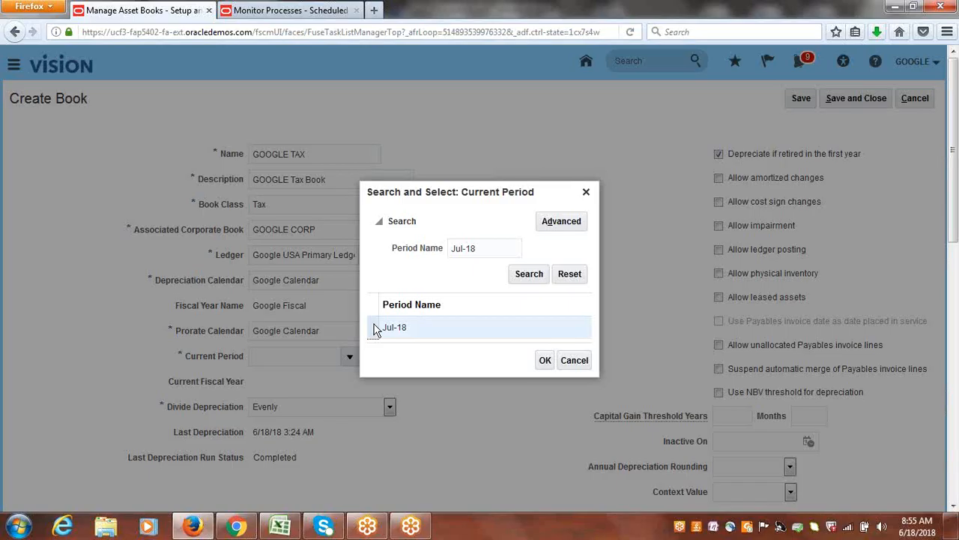
click(546, 362)
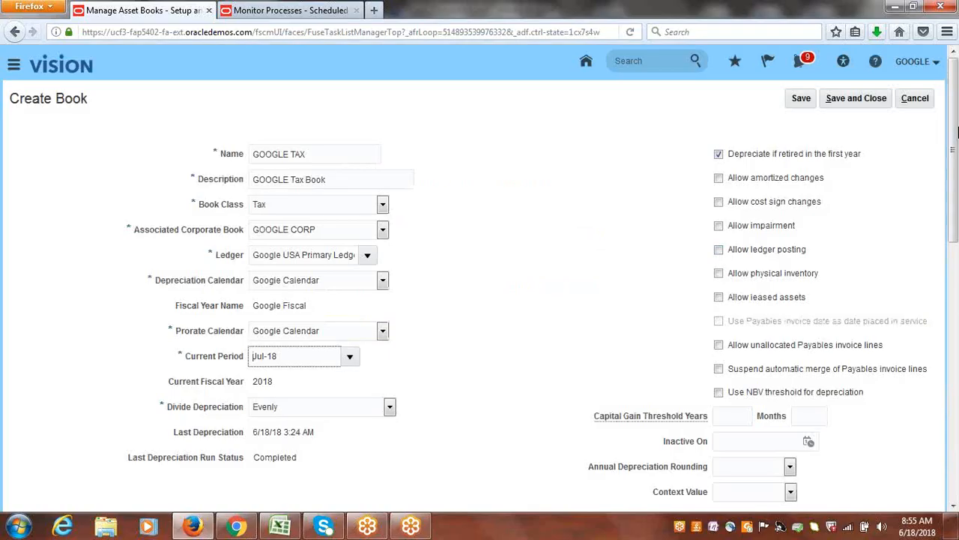
- Set the account defaults to company 1000 Google Financial Services, department 1000 Finance and account 00000 Default
drag(955, 131, 954, 275)
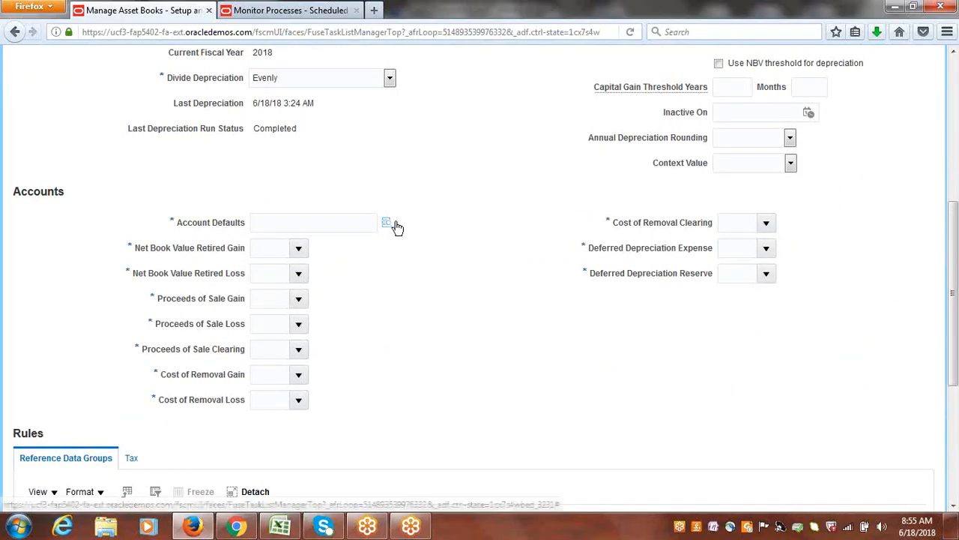
click(386, 223)
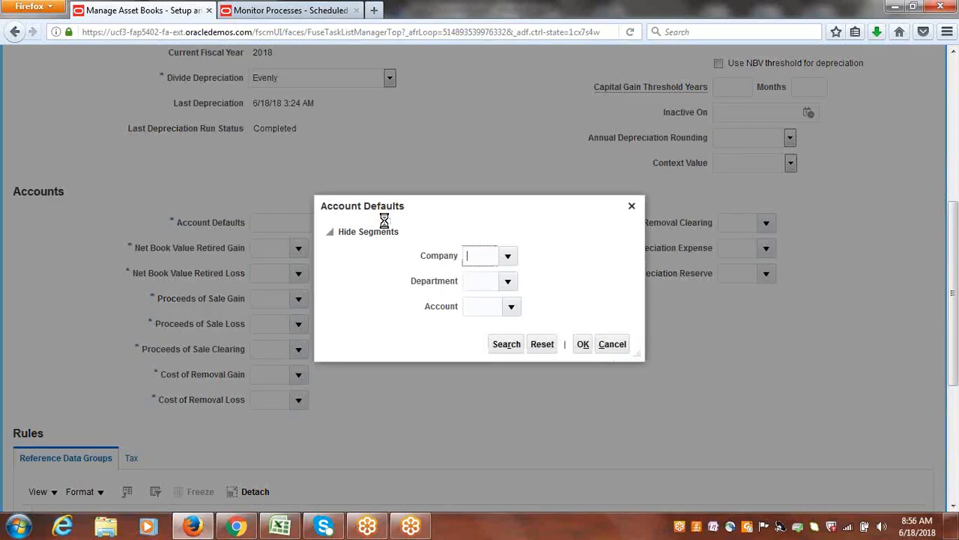
click(509, 257)
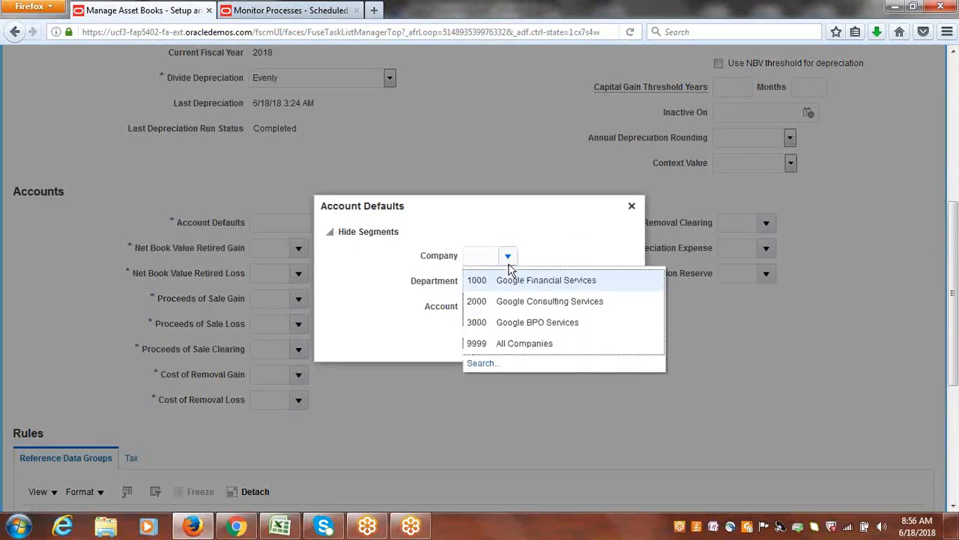
click(500, 282)
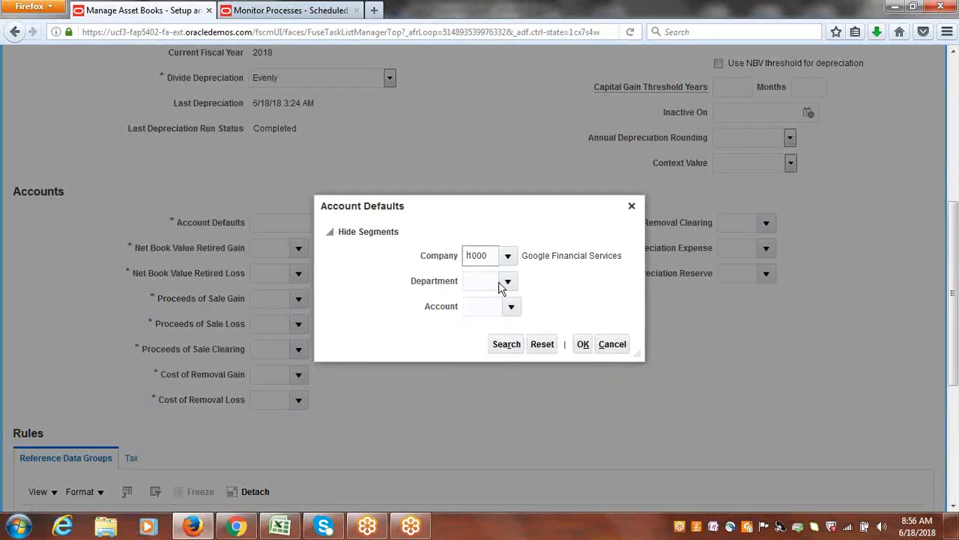
click(505, 281)
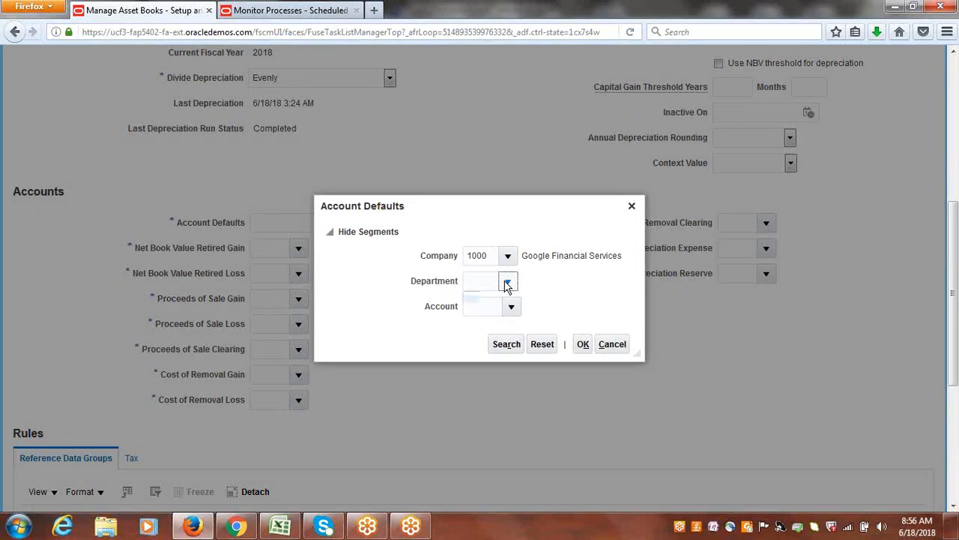
click(504, 302)
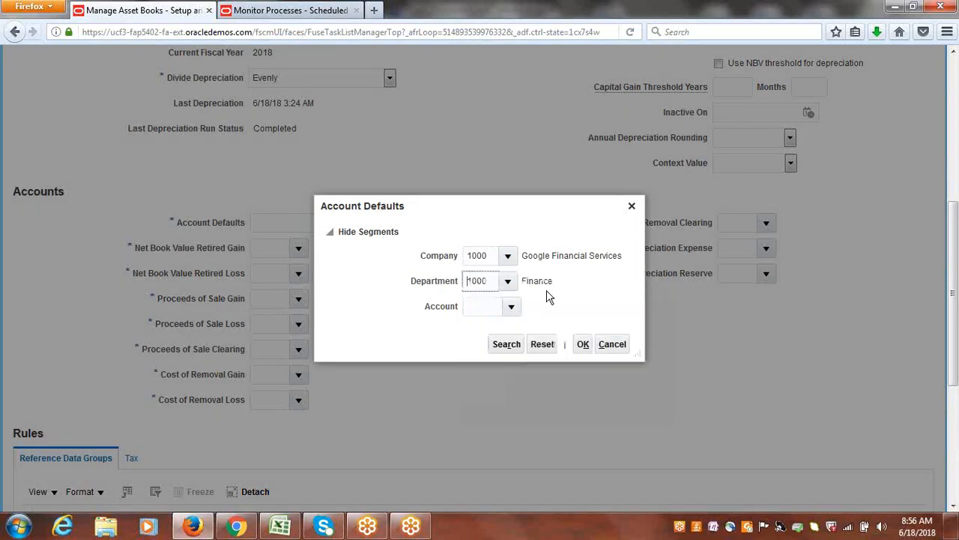
click(512, 309)
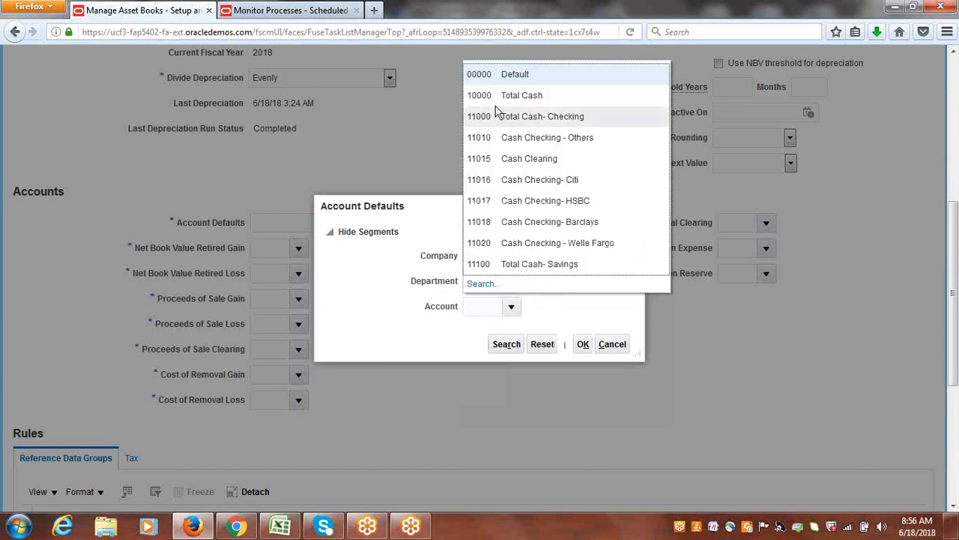
click(513, 249)
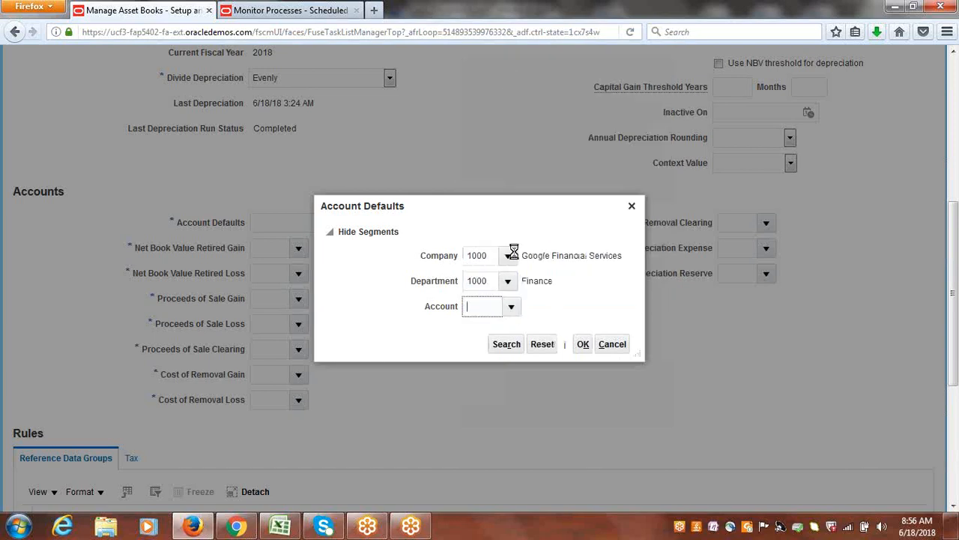
click(583, 344)
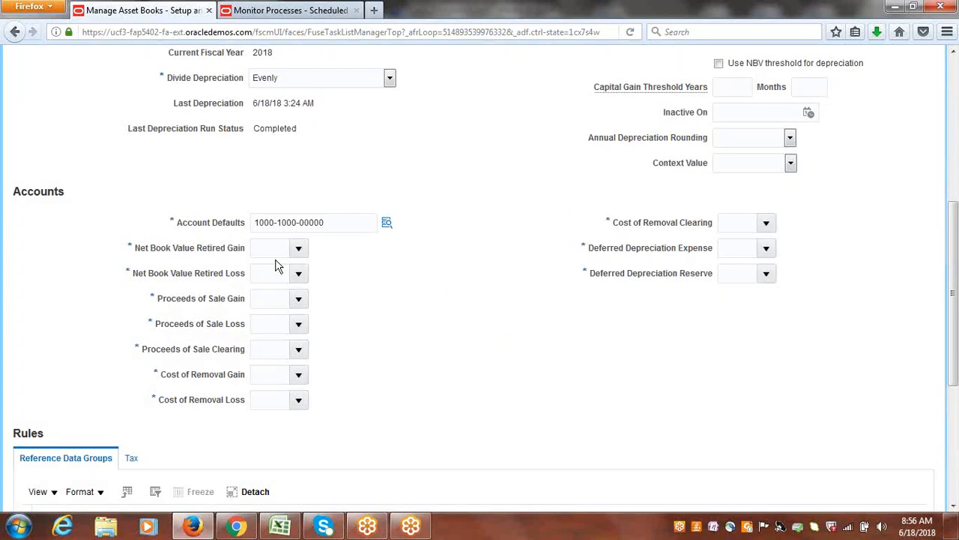
- Assign account 11015 Cash Clearing to both Net Book Value Retired Gain and Net Book Value Retired Loss
click(299, 252)
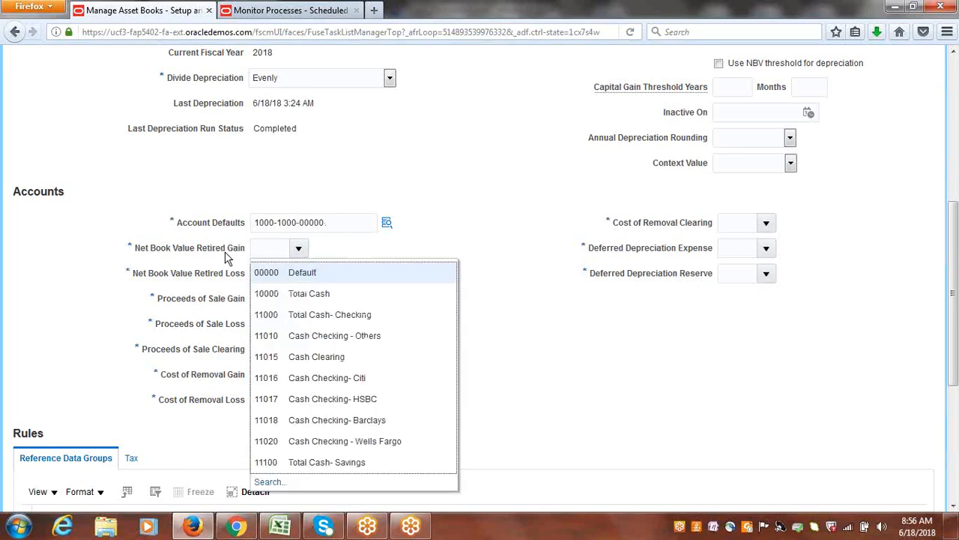
click(334, 357)
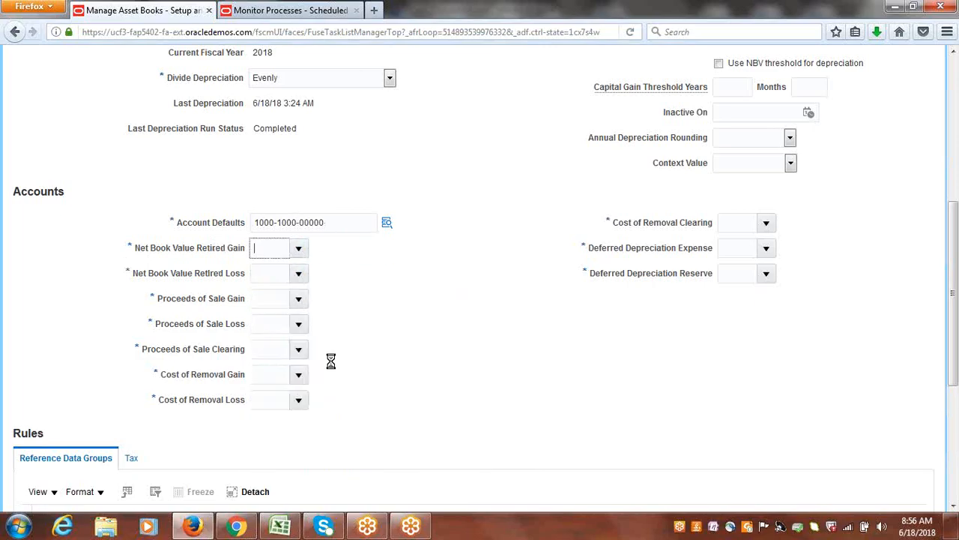
double_click(273, 253)
click(269, 274)
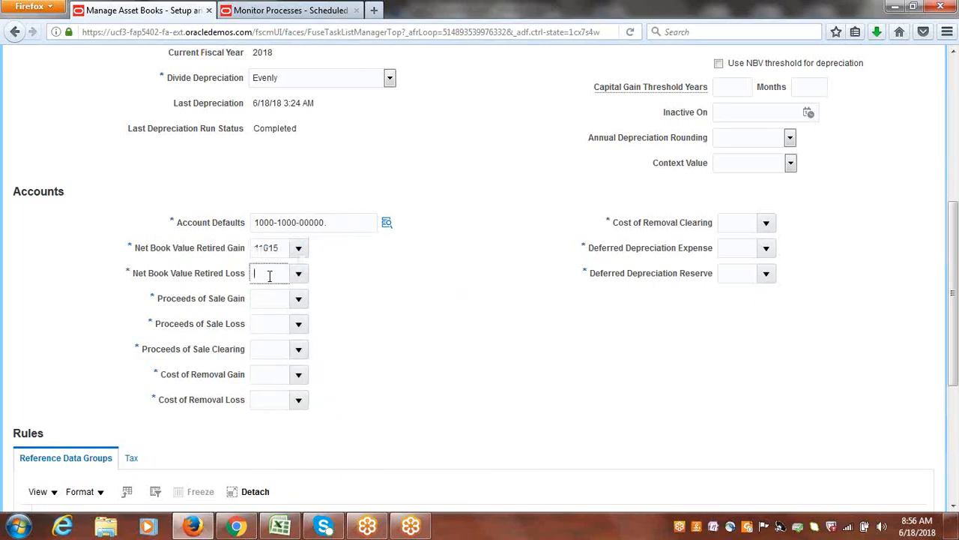
text(11015)
- Set the Proceeds of Sale Gain, Loss and Clearing accounts to 11015
click(274, 299)
text(11015)
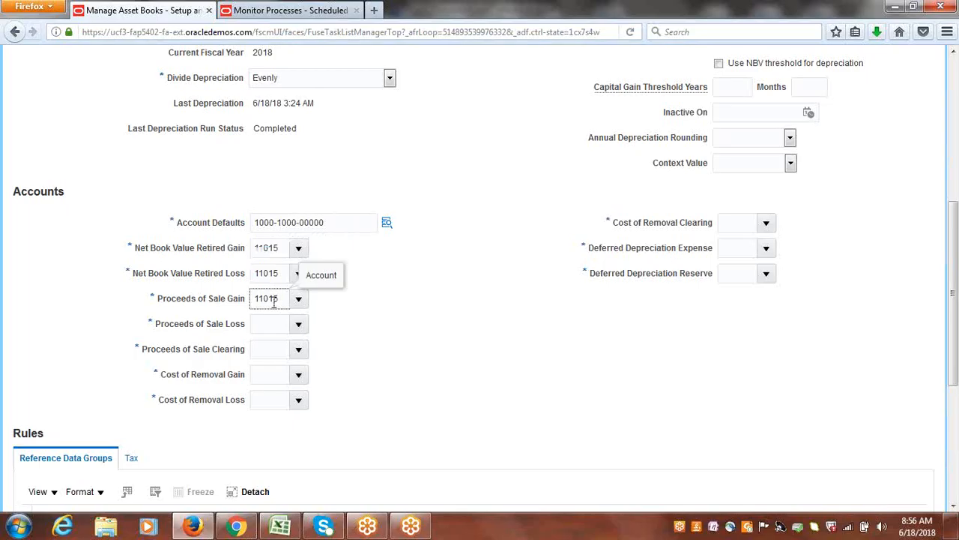
key(Tab)
text(11015)
key(Tab)
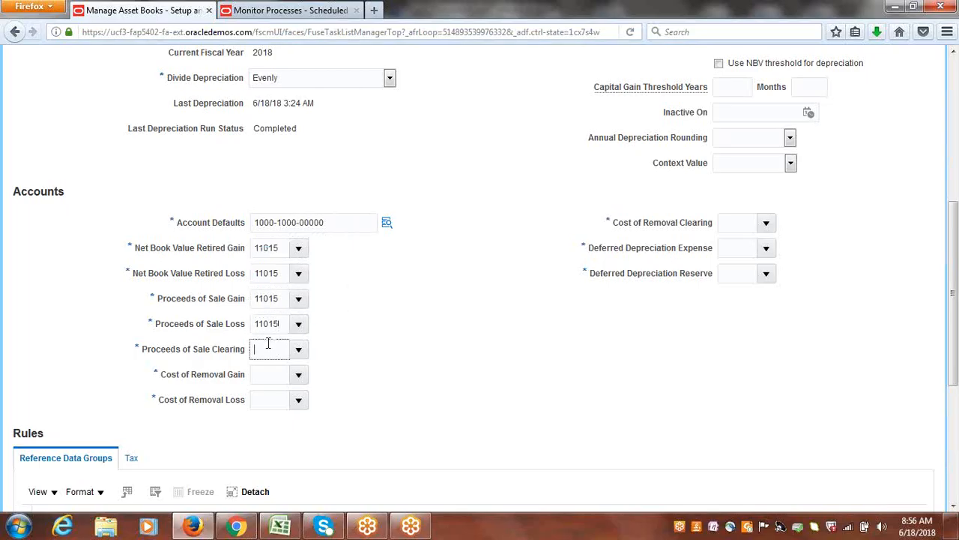
text(11015)
- Set the Cost of Removal Gain, Loss and Clearing accounts to 11015
key(Tab)
text(11015)
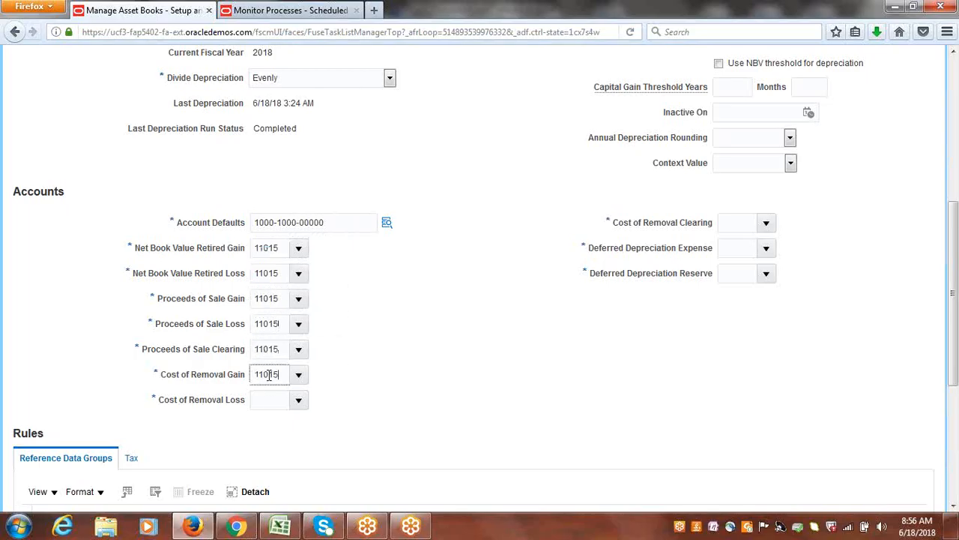
key(Tab)
text(11015)
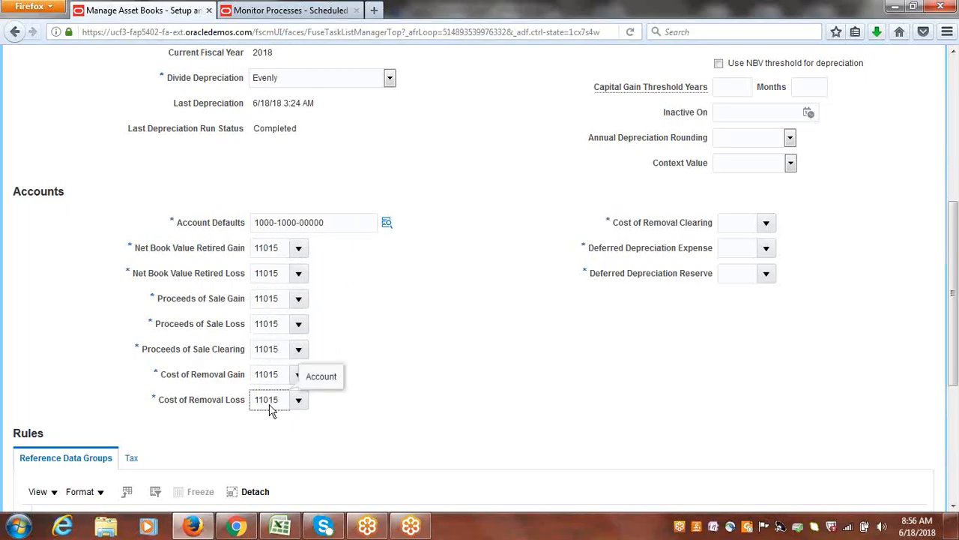
click(731, 222)
text(11015)
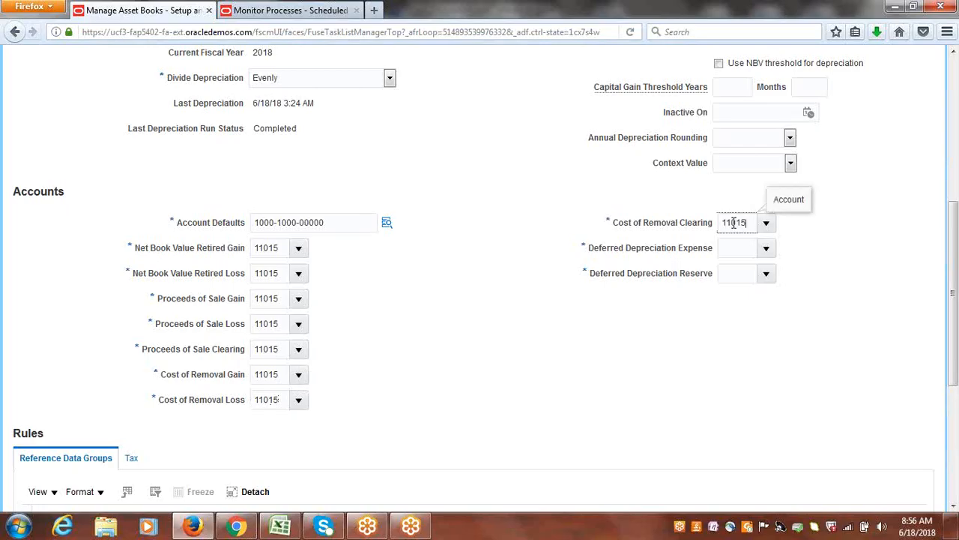
- Enter 11015 as the account for Deferred Depreciation Expense and Deferred Depreciation Reserve
click(734, 247)
text(11015)
click(739, 277)
text(11015)
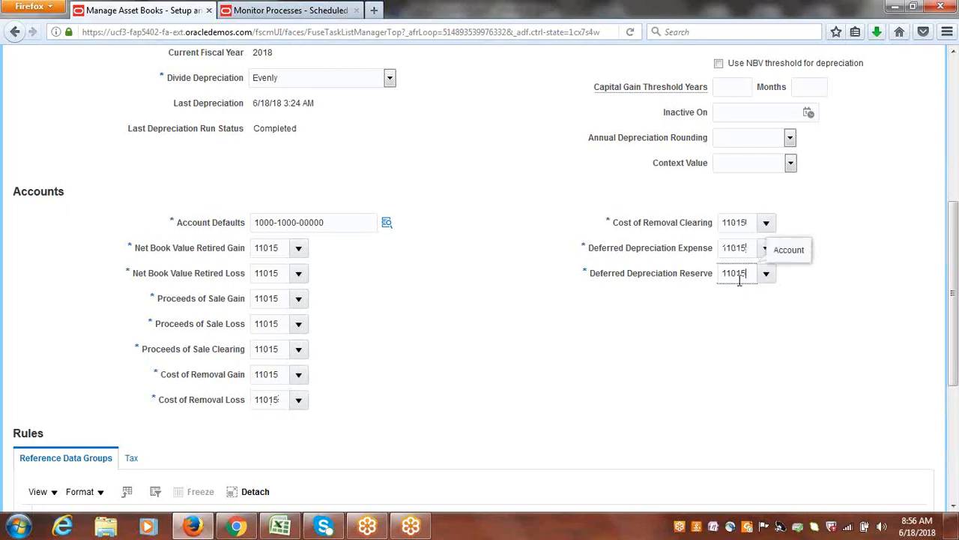
- Search for the COMMON reference data set and assign it to Asset Bonus Rules
drag(956, 302, 958, 413)
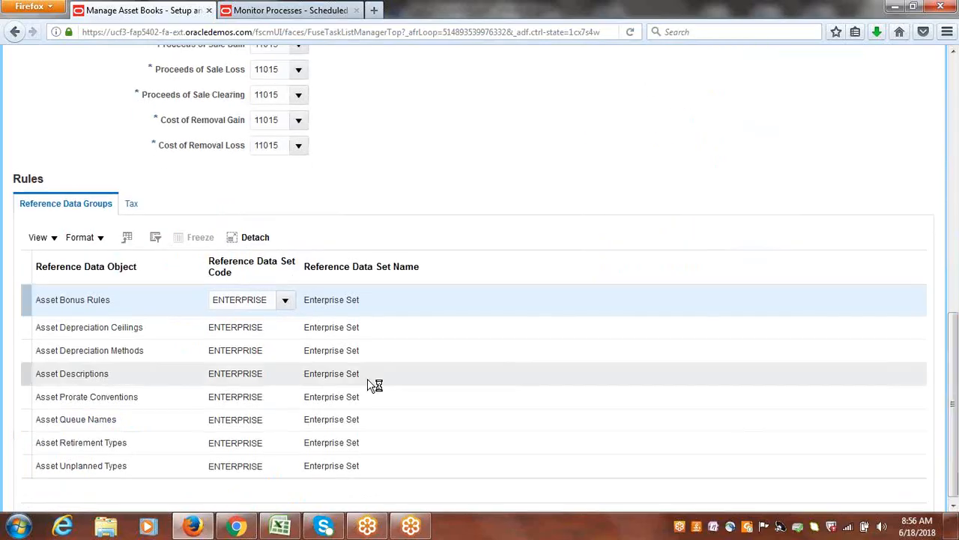
click(249, 301)
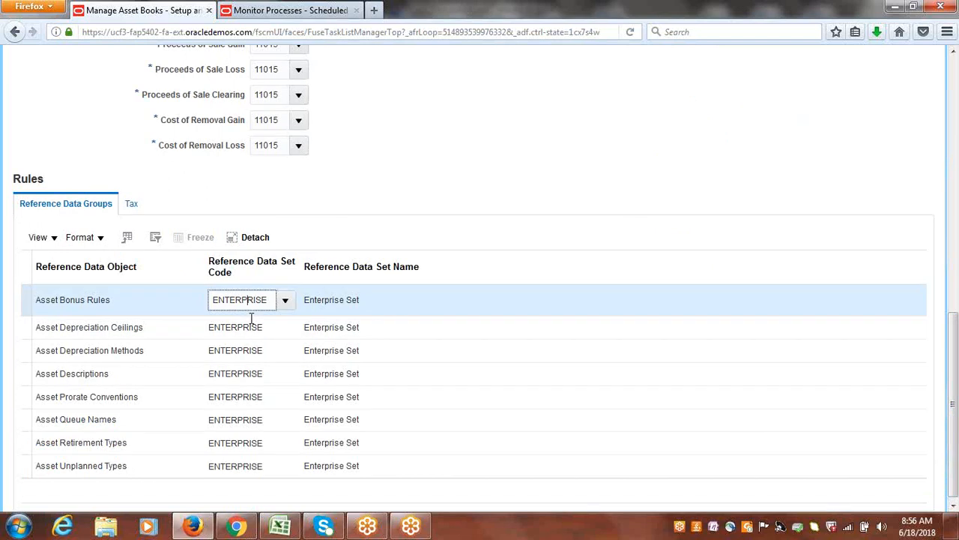
key(ctrl+a)
text(C)
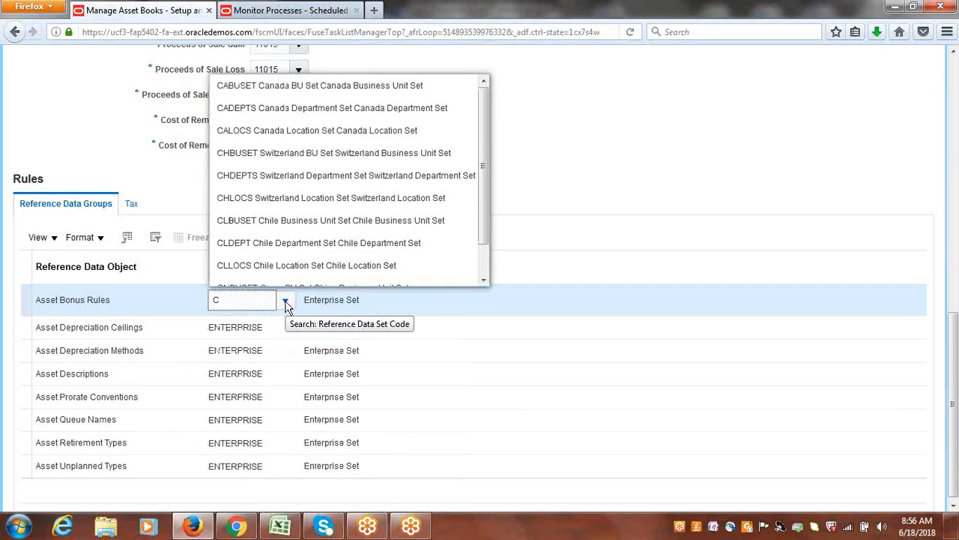
click(285, 302)
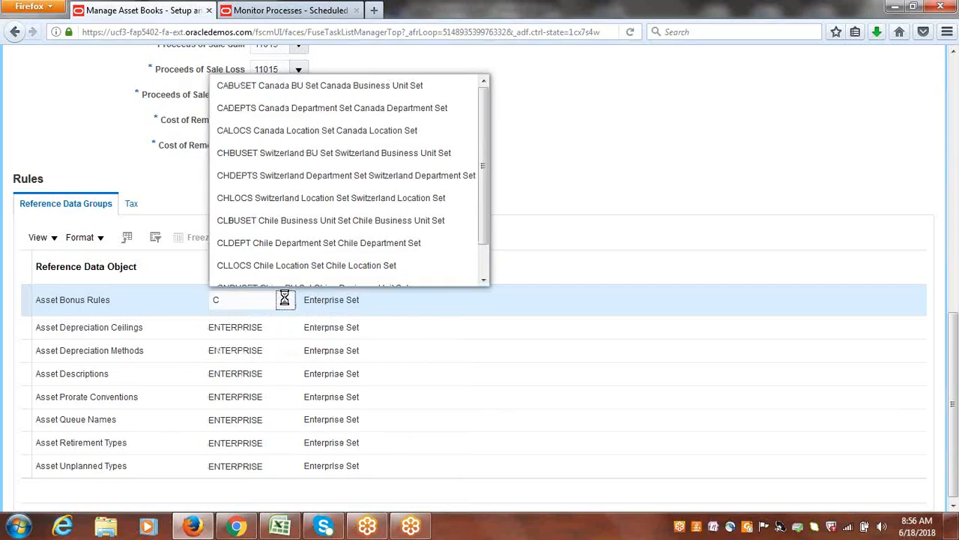
click(242, 278)
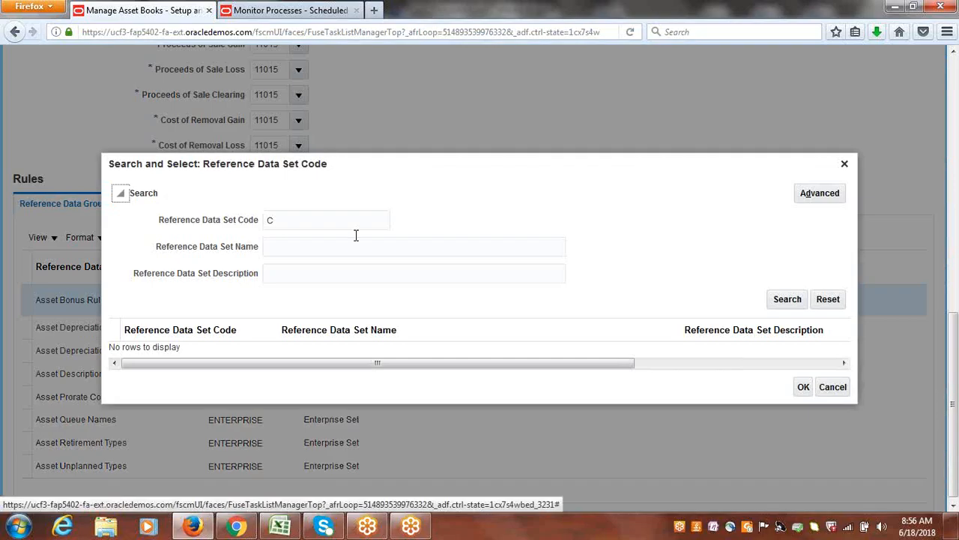
click(349, 219)
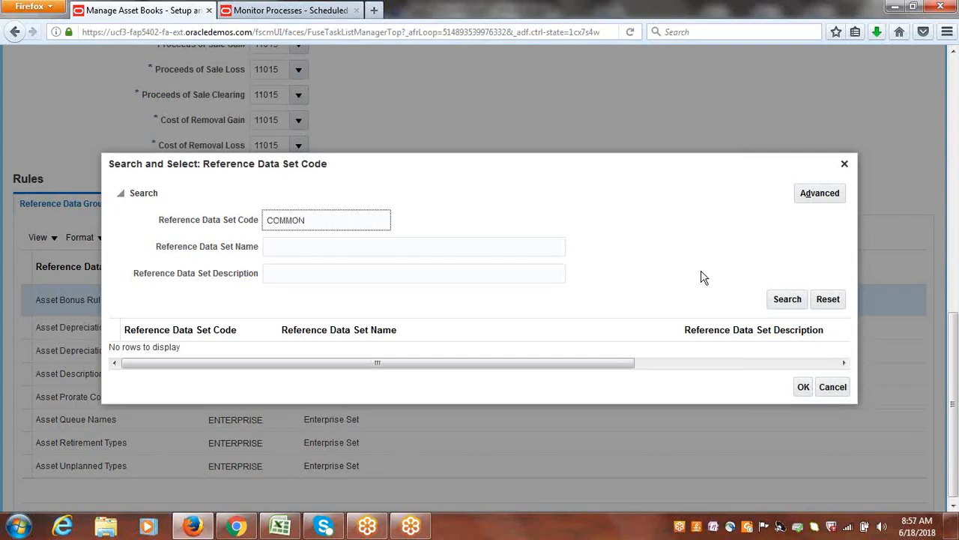
click(787, 299)
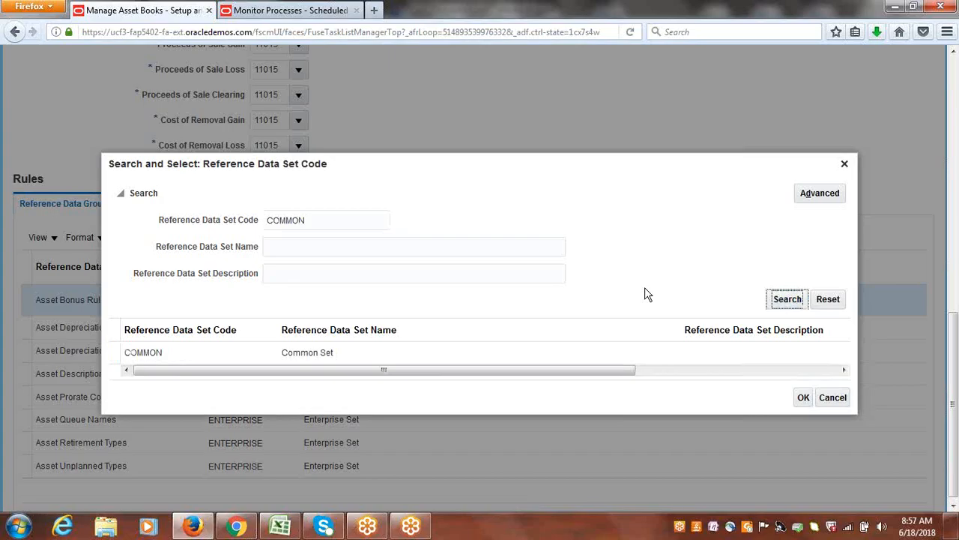
click(221, 345)
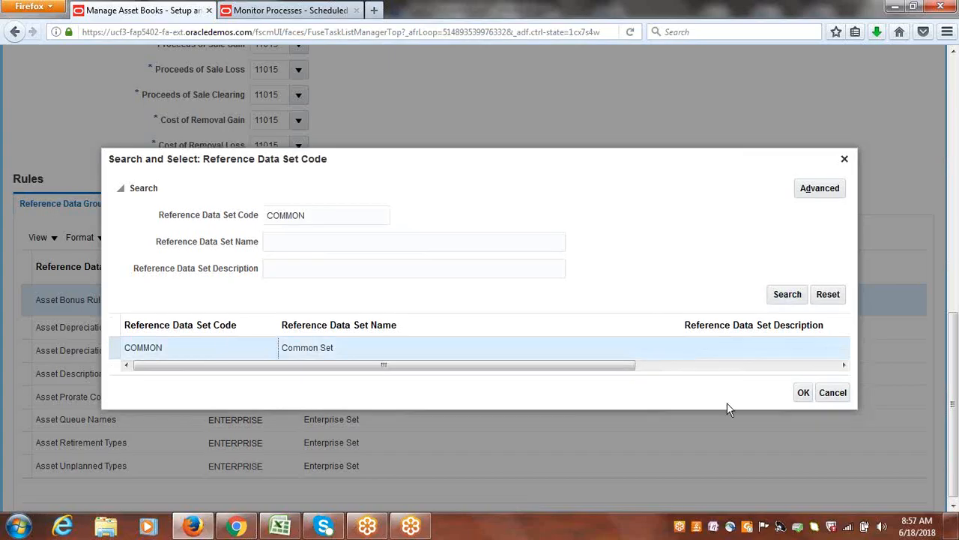
click(802, 394)
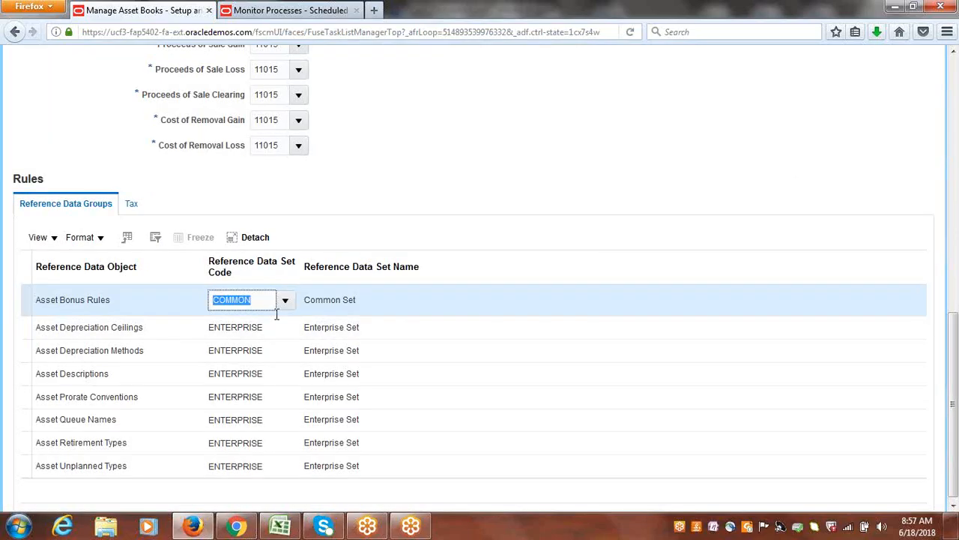
- Set the reference data set code to COMMON for Asset Depreciation Ceilings, Asset Depreciation Methods and Asset Descriptions
key(Down)
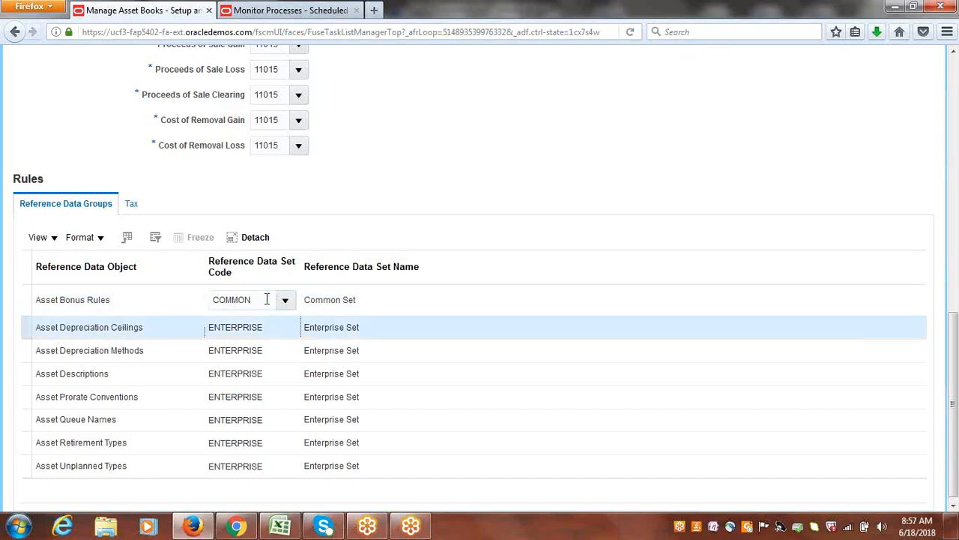
text(COMMON)
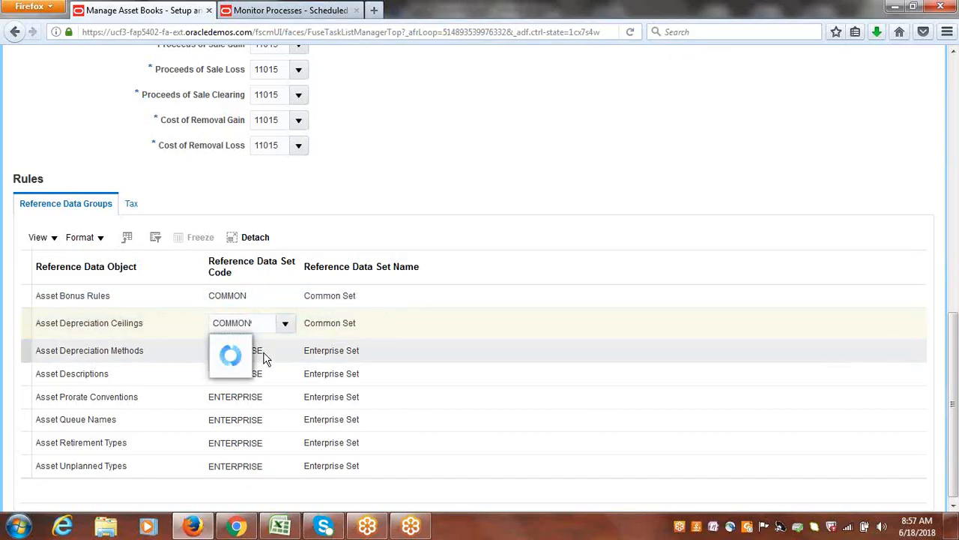
click(263, 352)
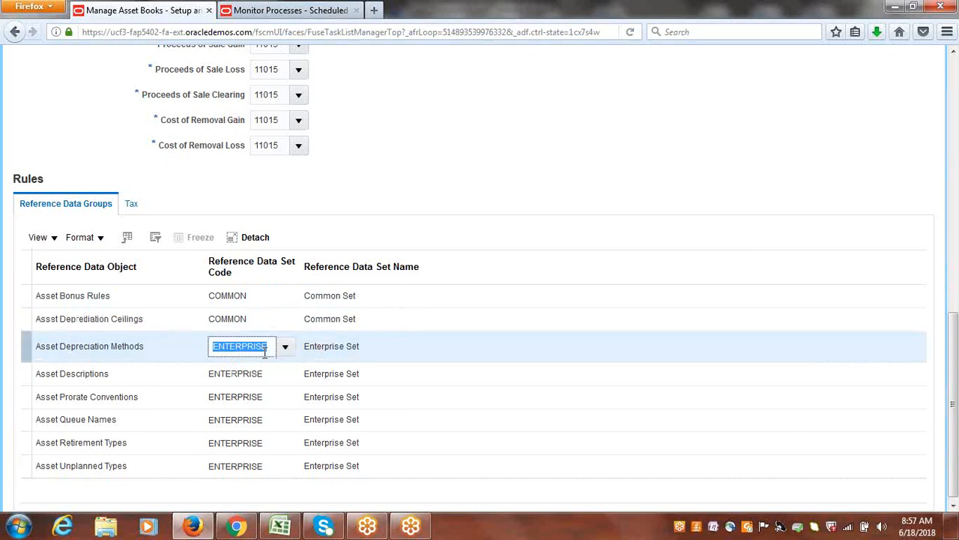
text(COMMON)
click(271, 378)
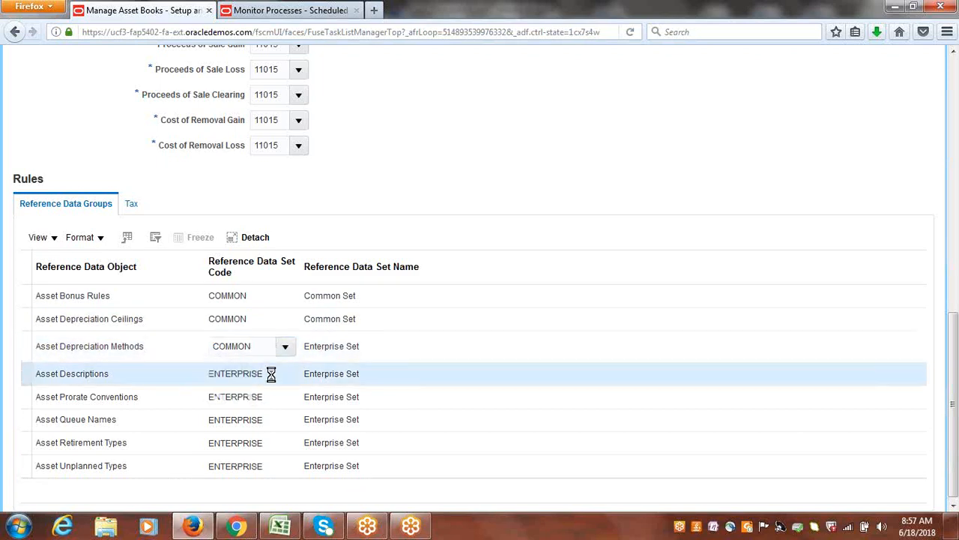
text(COMMON)
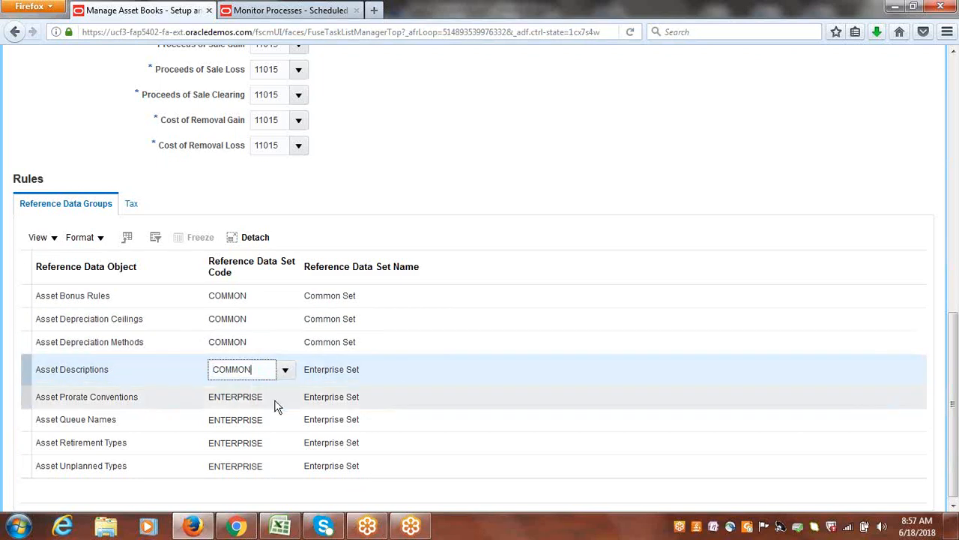
- Change the reference data set code of Asset Prorate Conventions and Asset Queue Names to COMMON
click(274, 401)
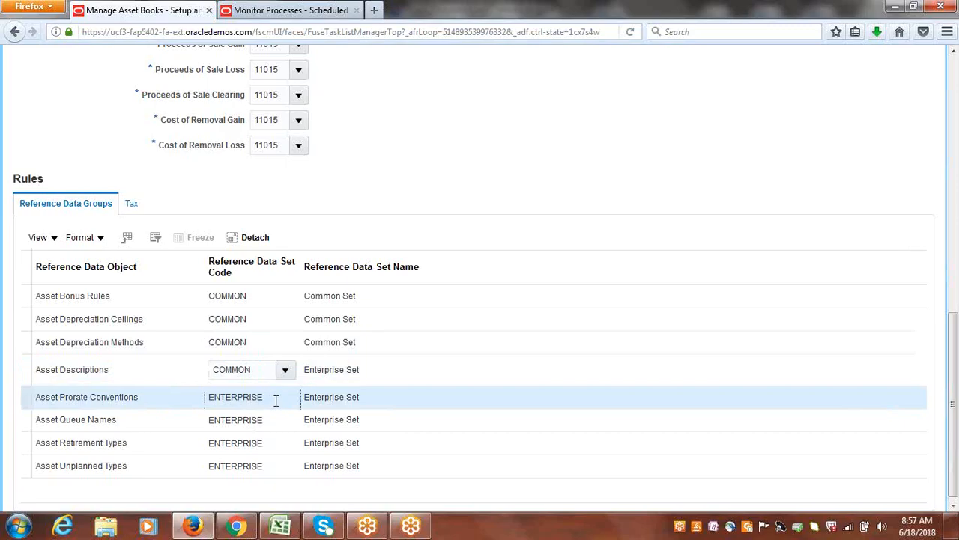
click(276, 400)
text(COMMON)
click(278, 421)
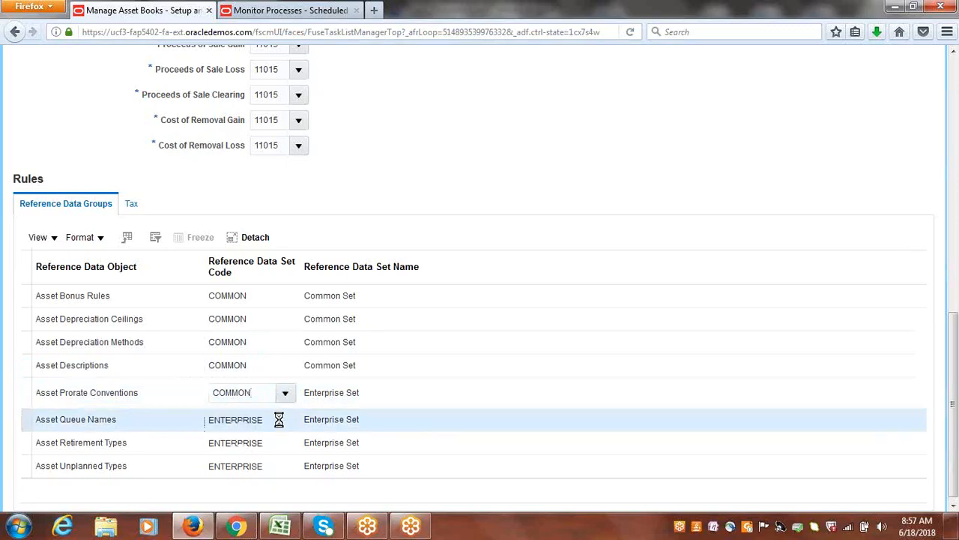
click(278, 421)
text(COMMON)
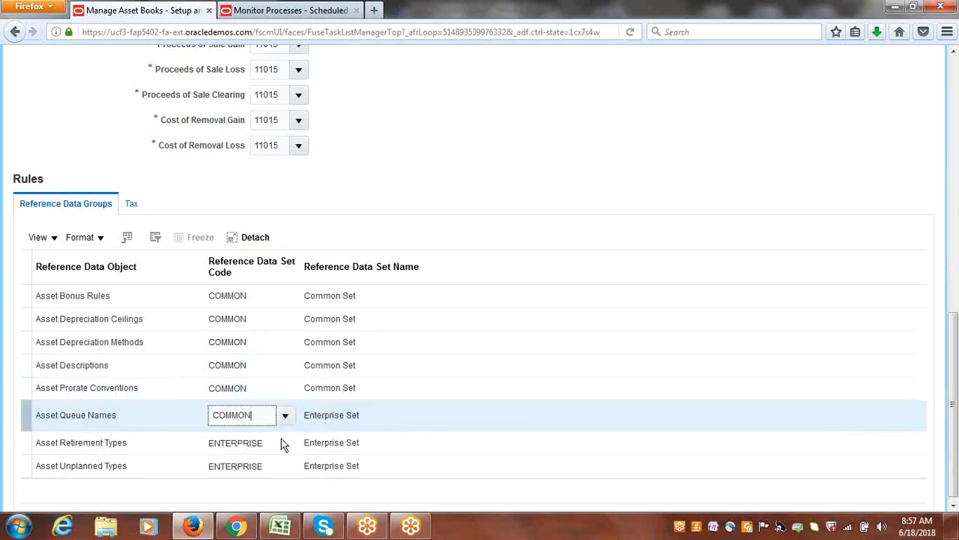
- Set the reference data set code to COMMON for Asset Retirement Types and Asset Unplanned Types
click(280, 442)
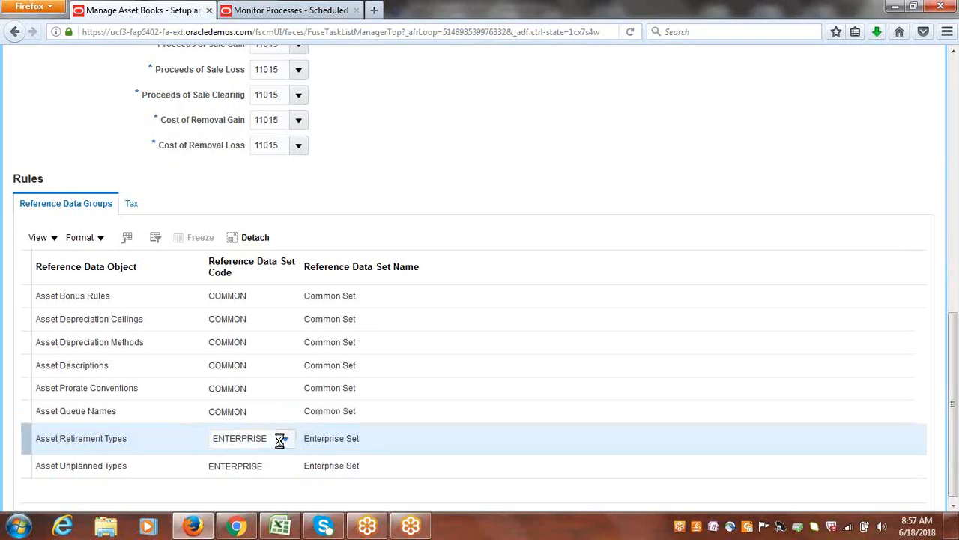
click(281, 442)
text(COMMON)
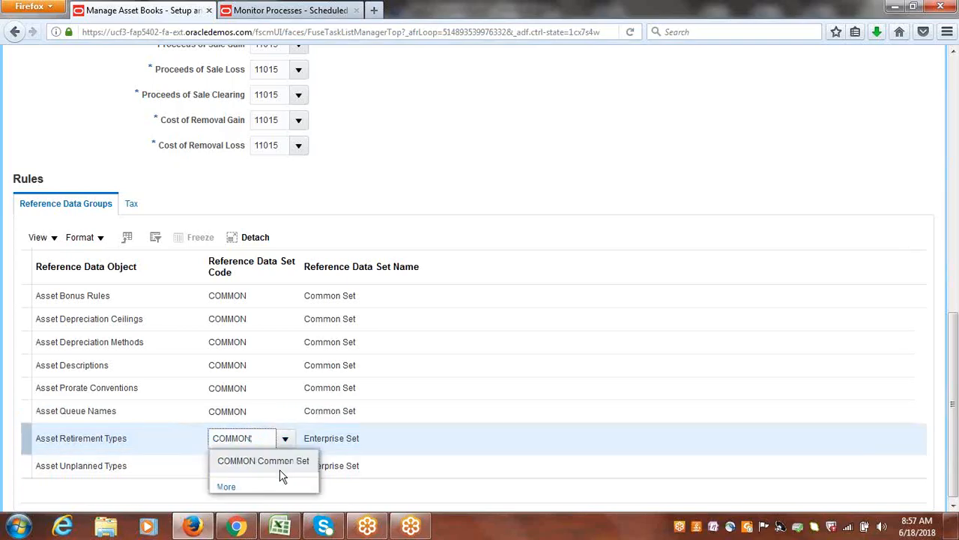
click(278, 468)
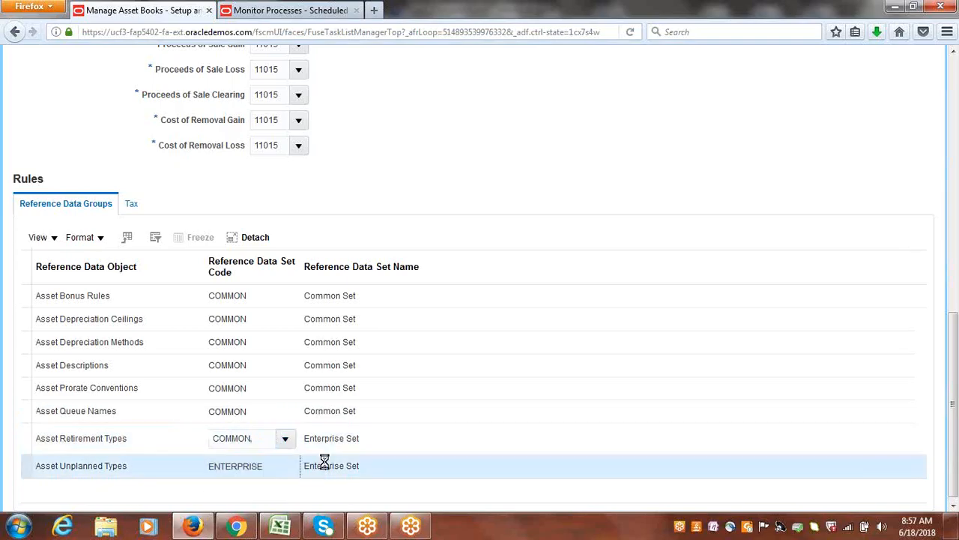
text(COMMON)
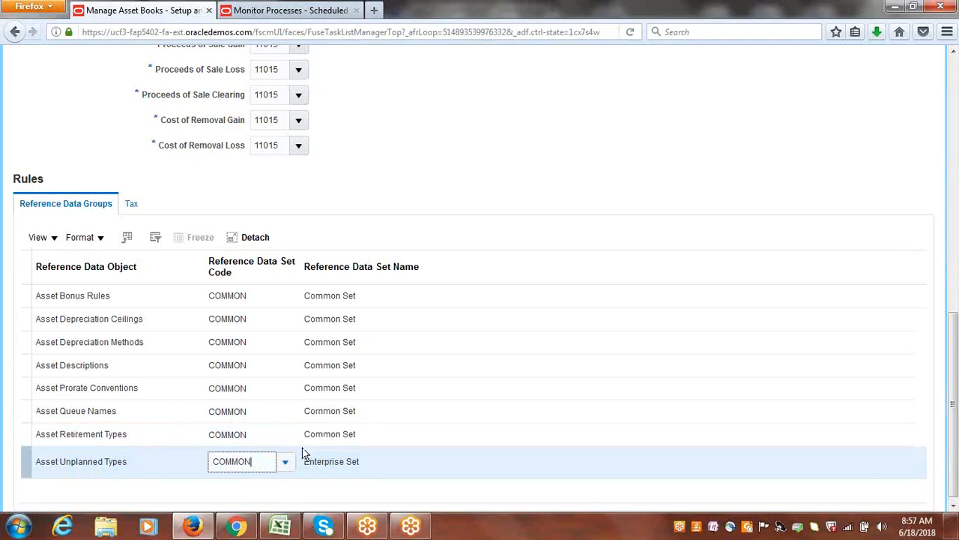
click(303, 446)
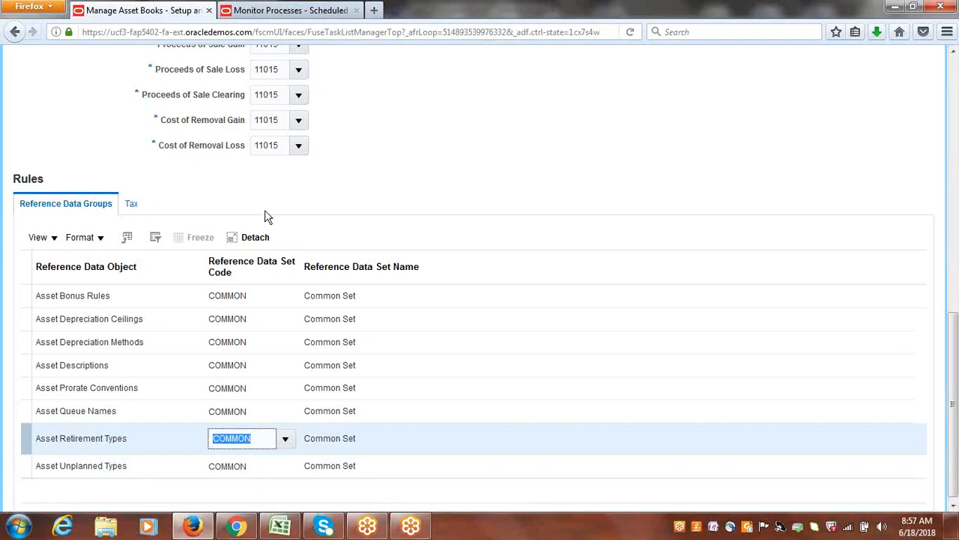
- Enable Allow mass copy in the tax rules of the GOOGLE TAX book, and save and close the asset book setup
click(132, 207)
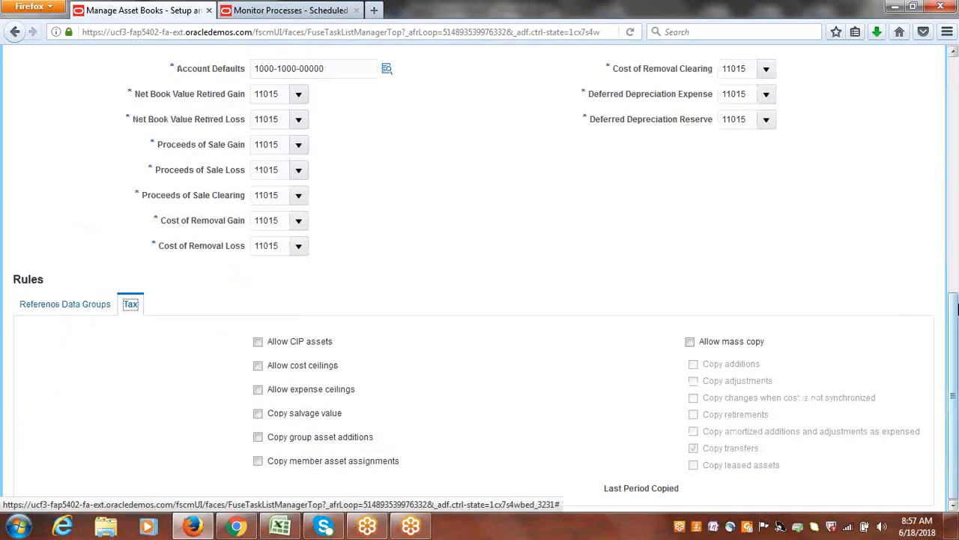
click(690, 343)
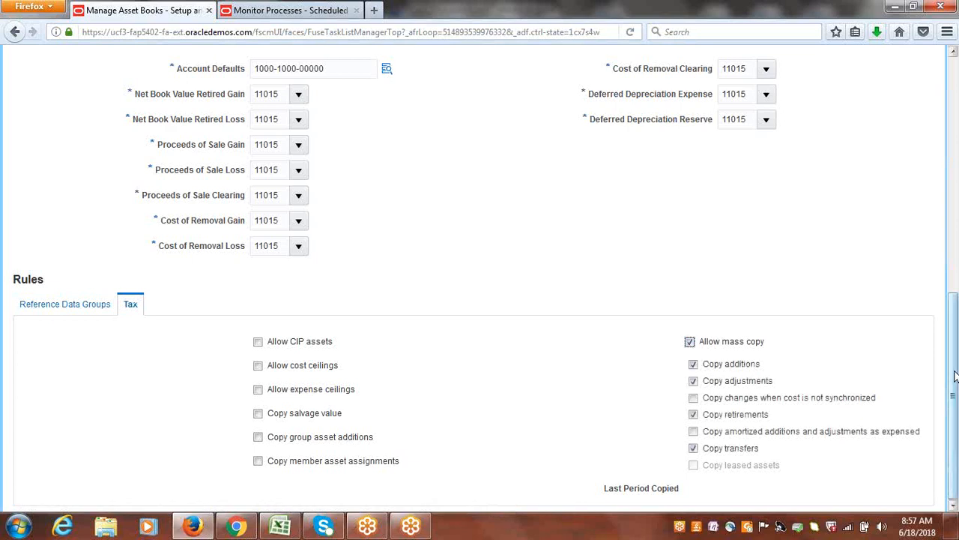
drag(955, 376, 954, 146)
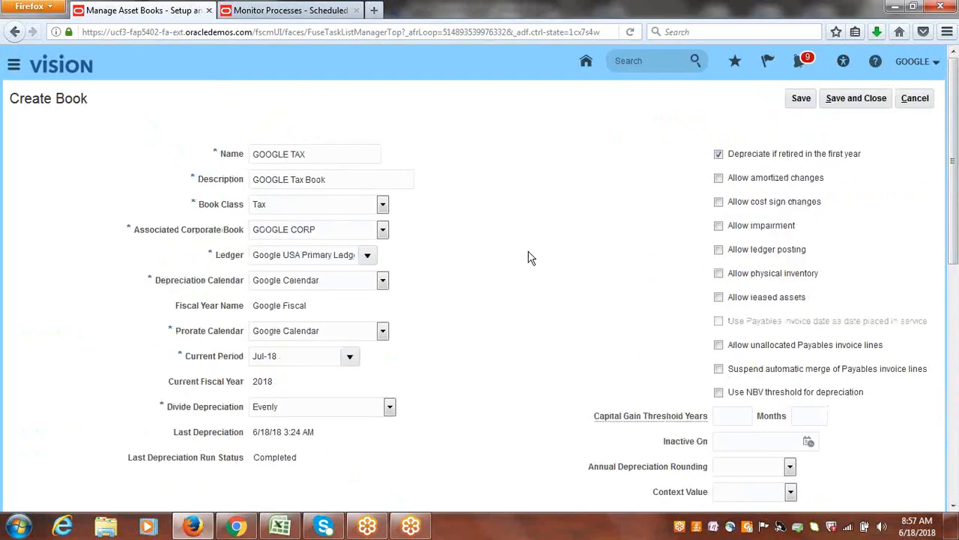
click(851, 100)
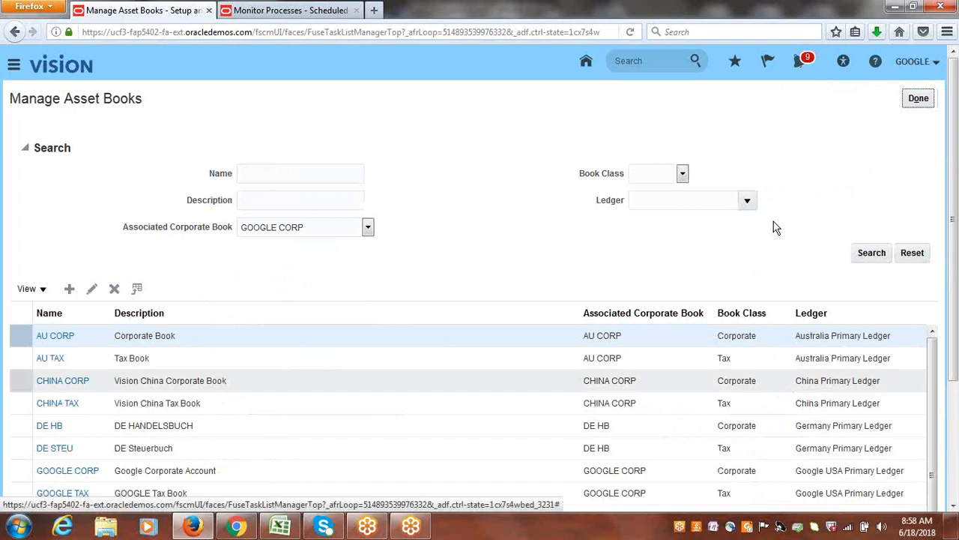
click(918, 99)
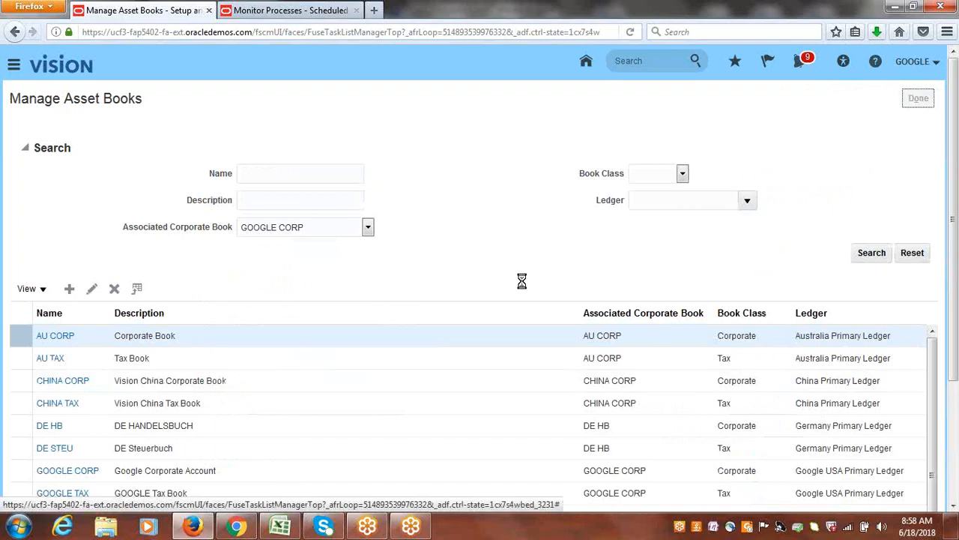
- Switch to Class_Discussions.xlsx in Excel to check the Assign Category to Tax Book entry, and return to Firefox
click(282, 530)
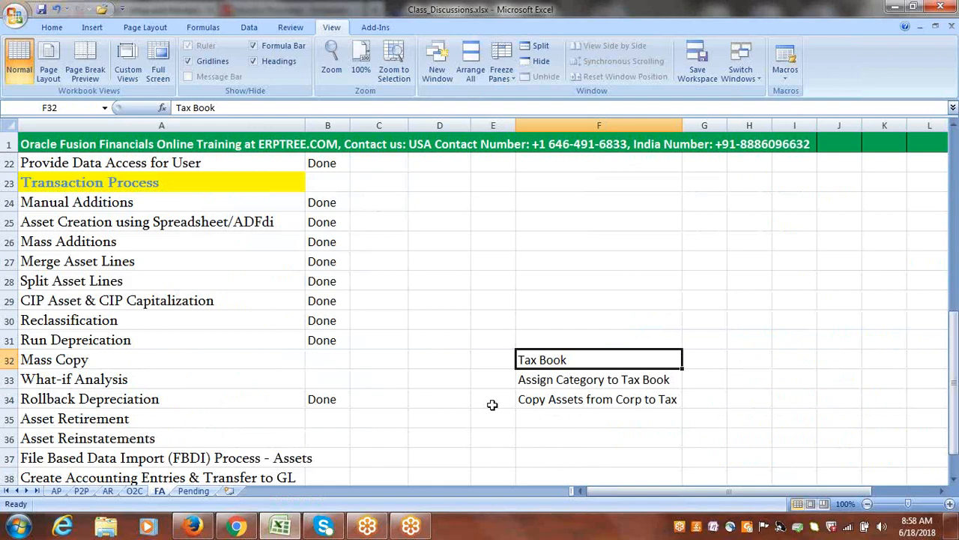
click(634, 379)
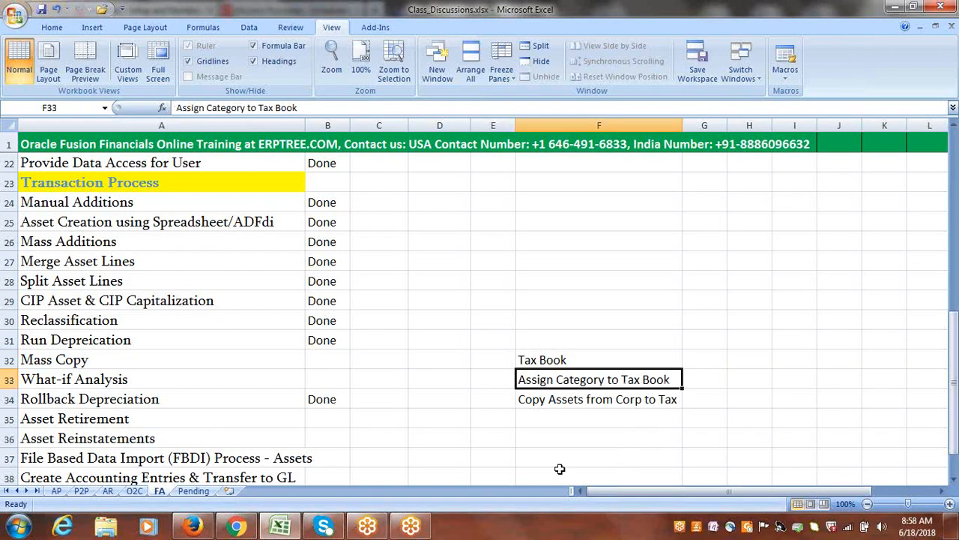
key(alt+Tab)
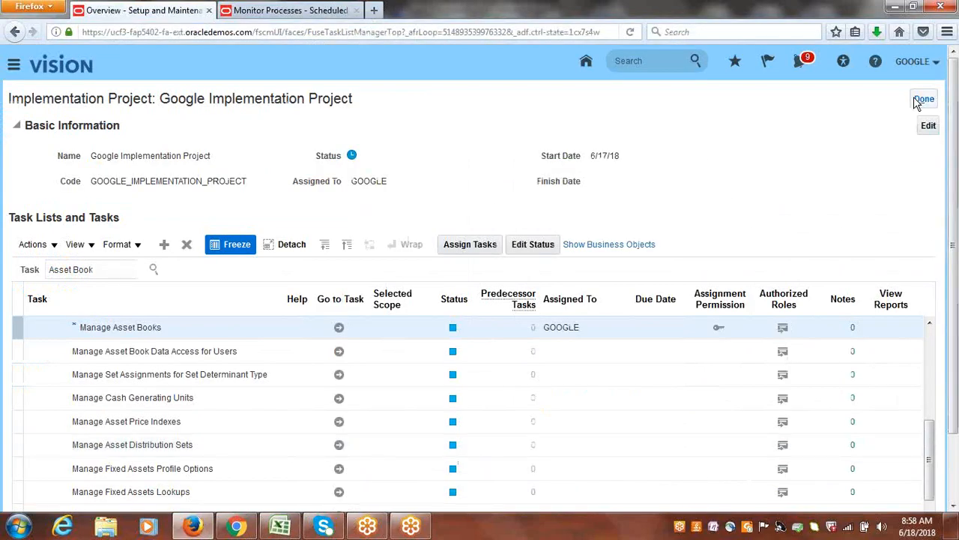
- Open the Manage Asset Categories task from the Google Implementation Project task list
drag(956, 251, 955, 317)
drag(932, 370, 936, 440)
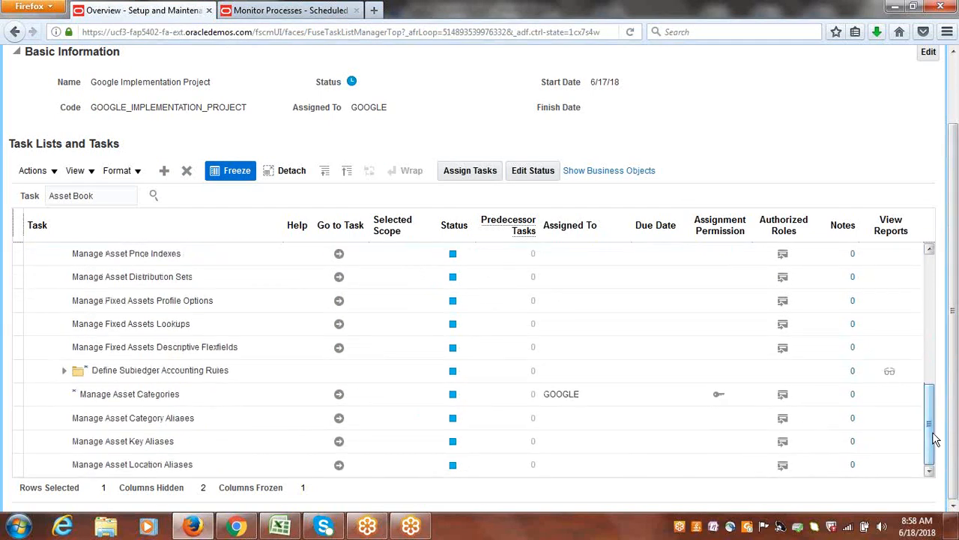
click(339, 395)
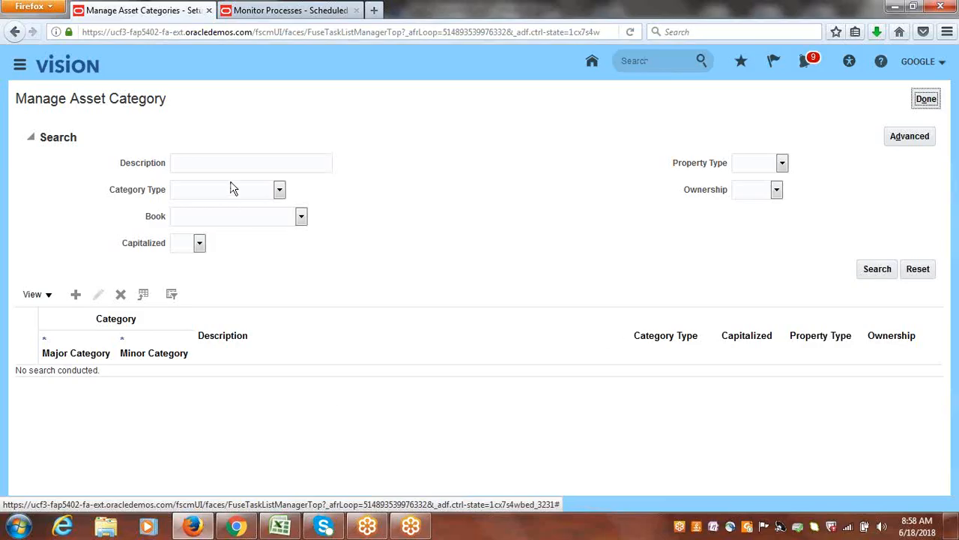
- Search the asset categories for the GOOGLE CORP book, widen the Minor Category column and select the GOOGLE OFFICE category
click(300, 217)
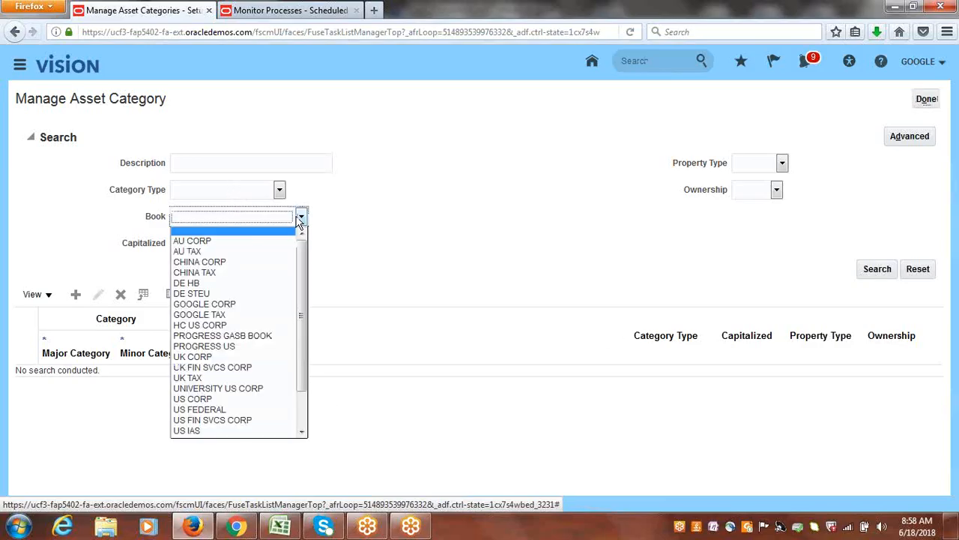
click(280, 310)
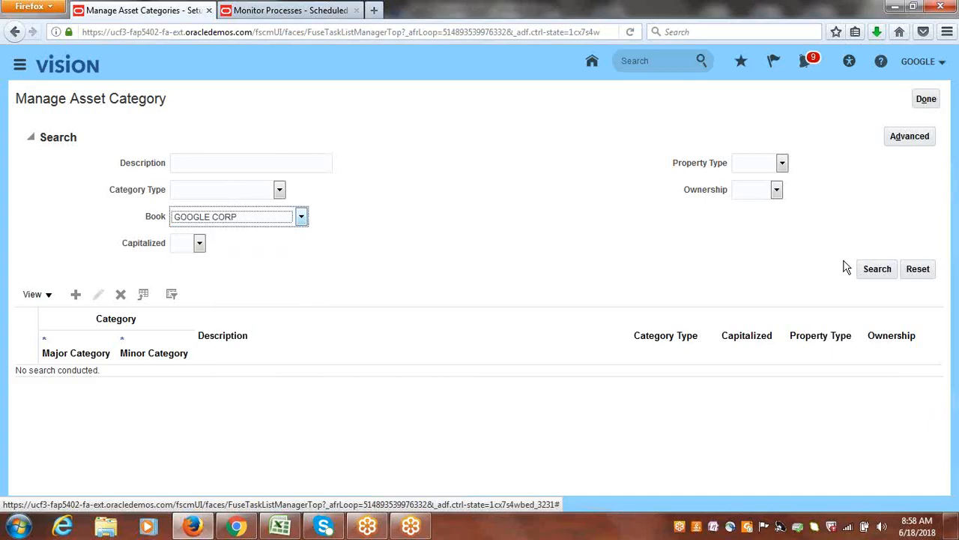
click(878, 271)
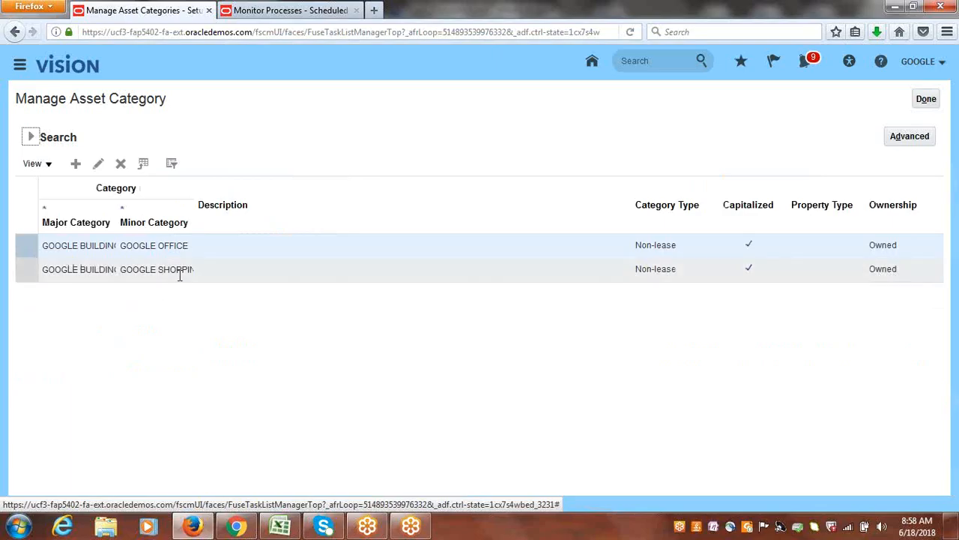
drag(192, 202, 275, 208)
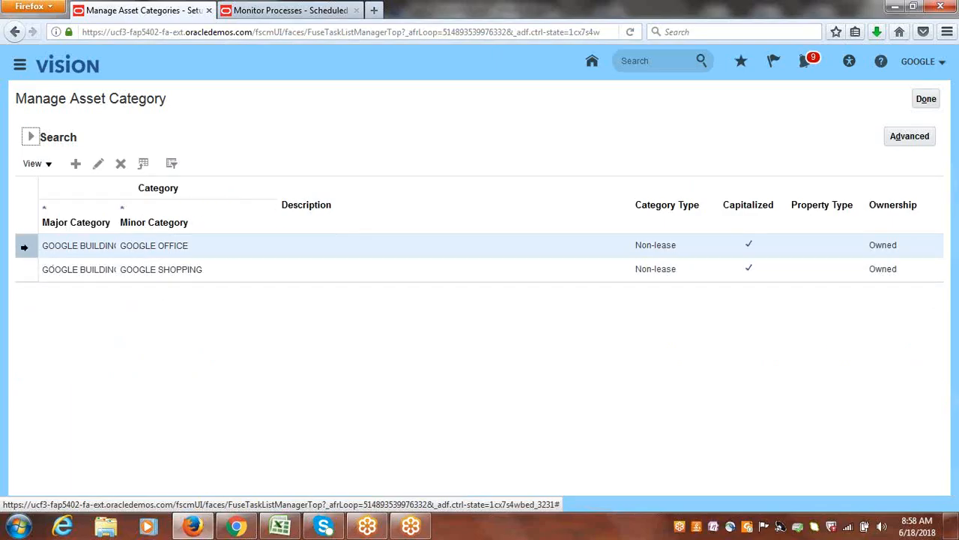
click(23, 247)
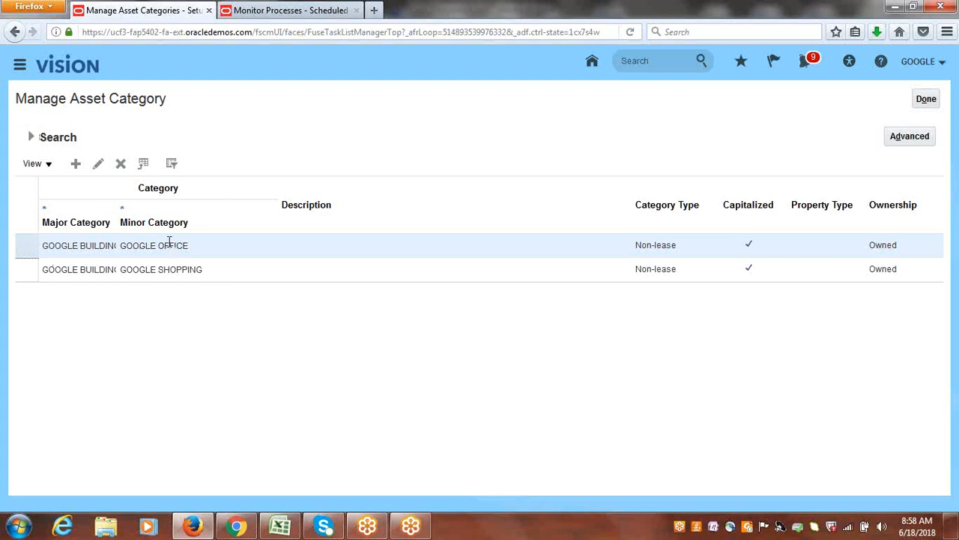
click(75, 164)
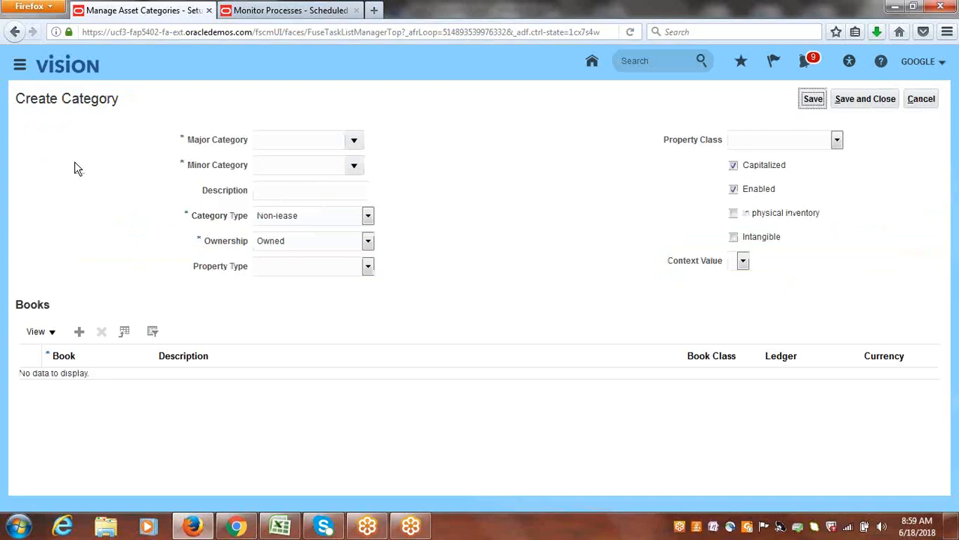
click(927, 98)
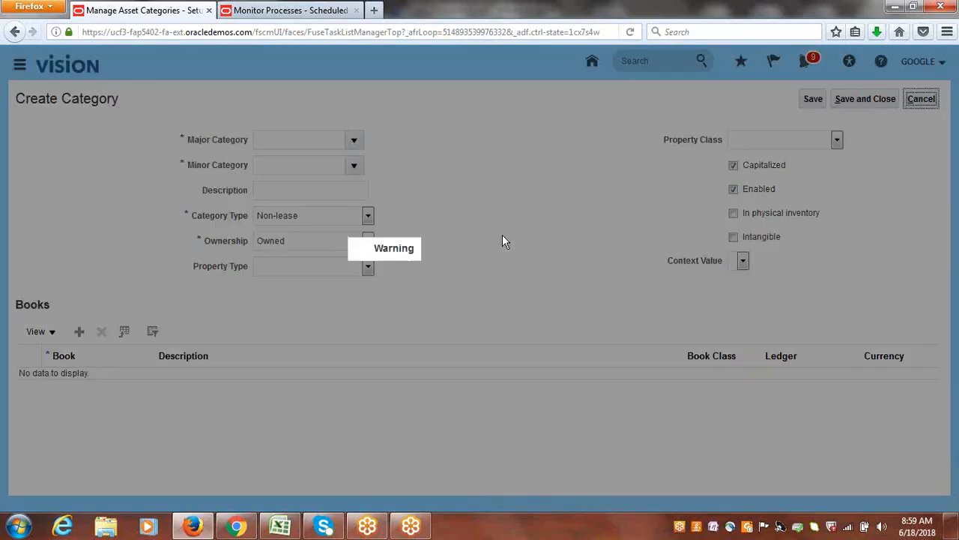
click(571, 304)
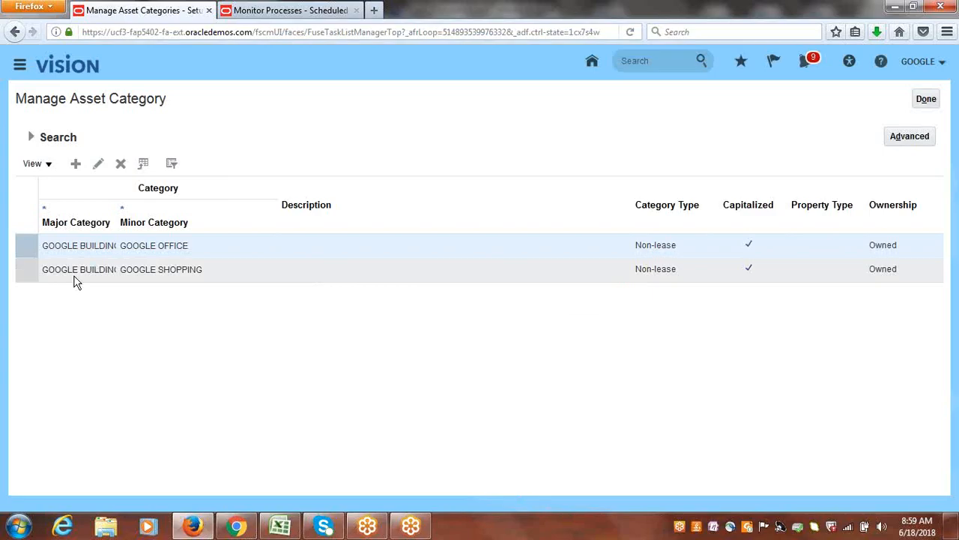
- Edit the GOOGLE OFFICE category and add GOOGLE TAX to its books
click(100, 164)
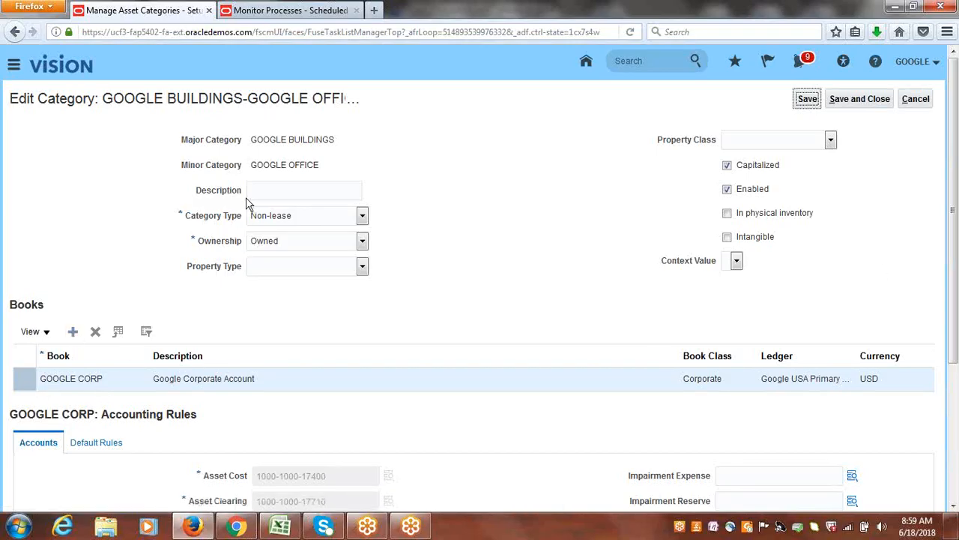
click(76, 336)
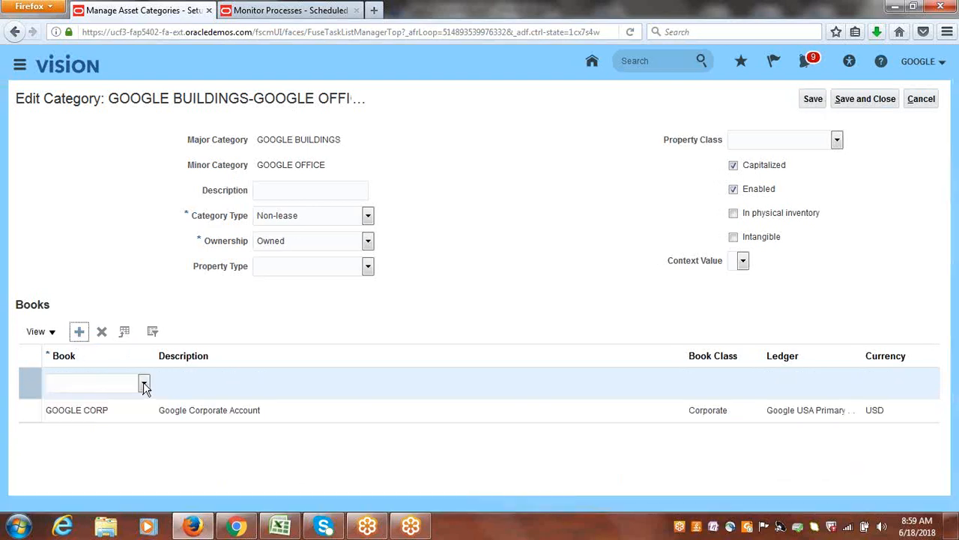
click(144, 384)
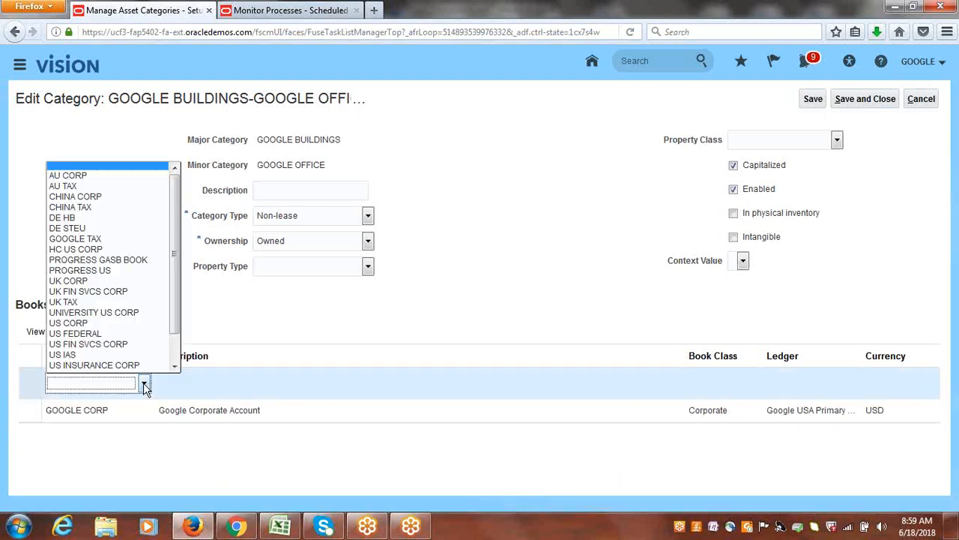
click(107, 239)
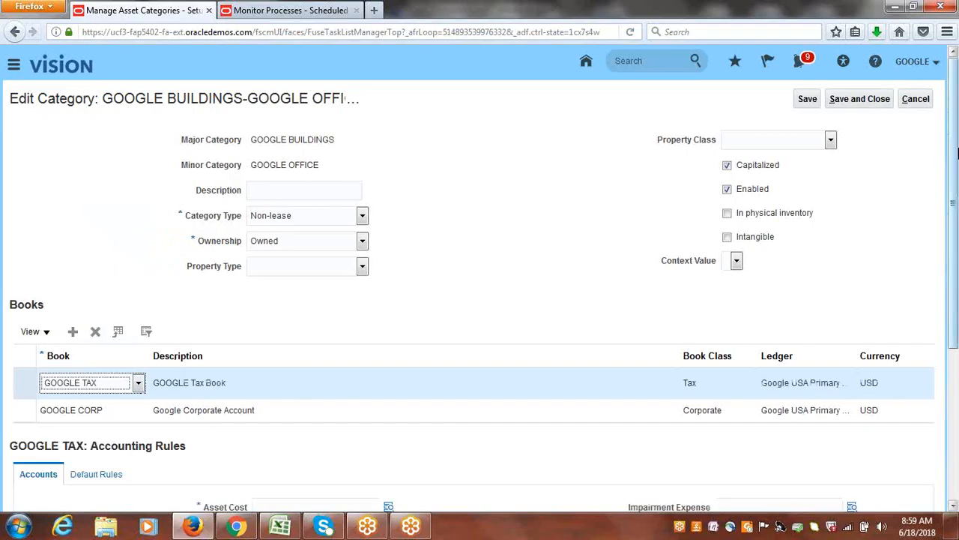
scroll(437, 375, down, 5)
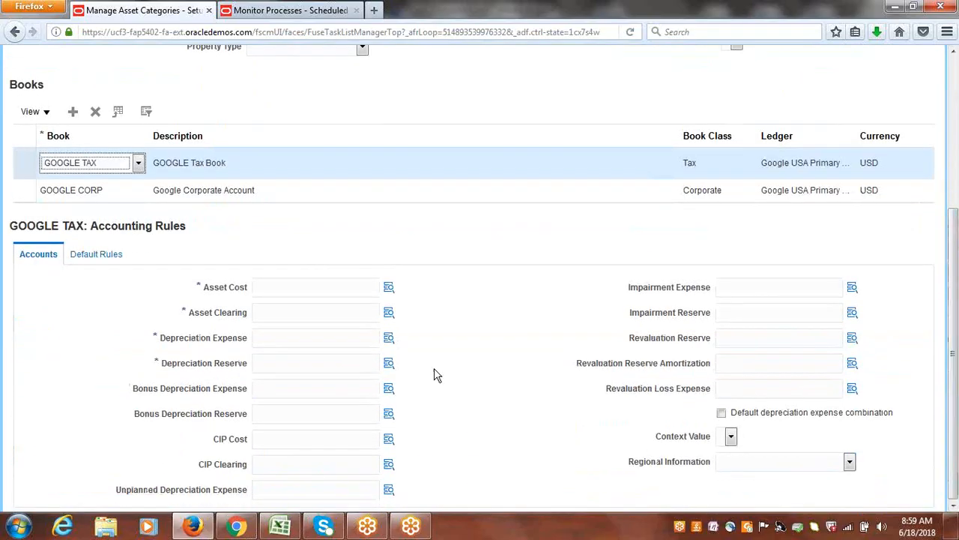
click(364, 285)
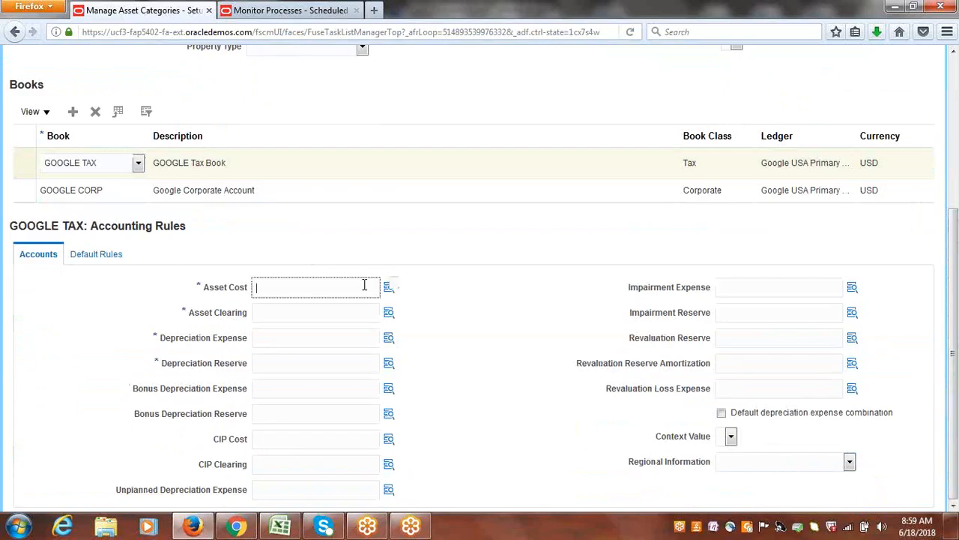
text(1000-1)
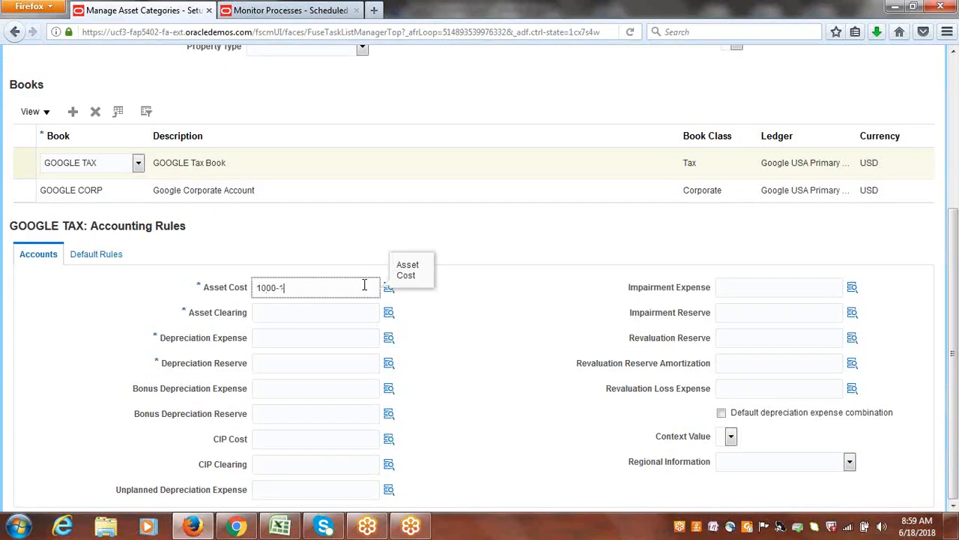
text(000)
key(Tab)
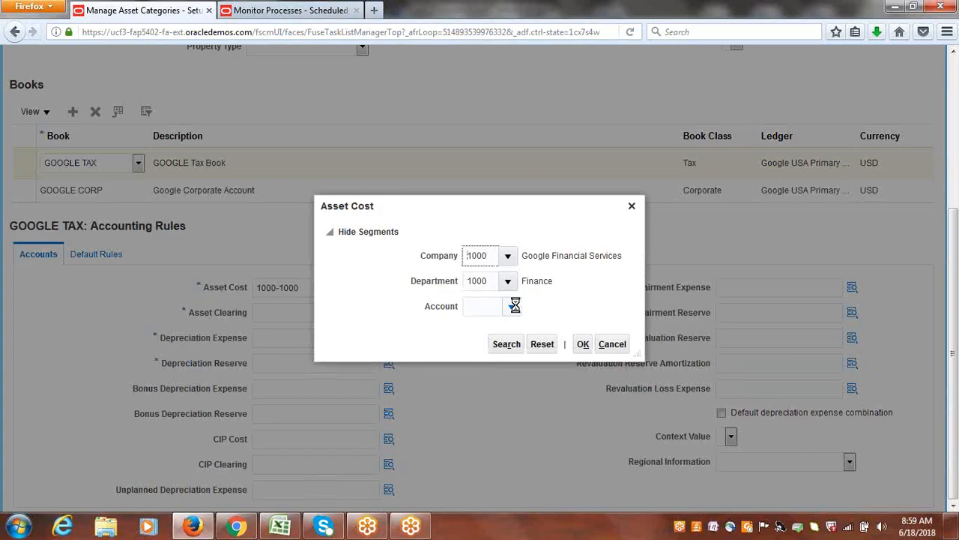
click(513, 309)
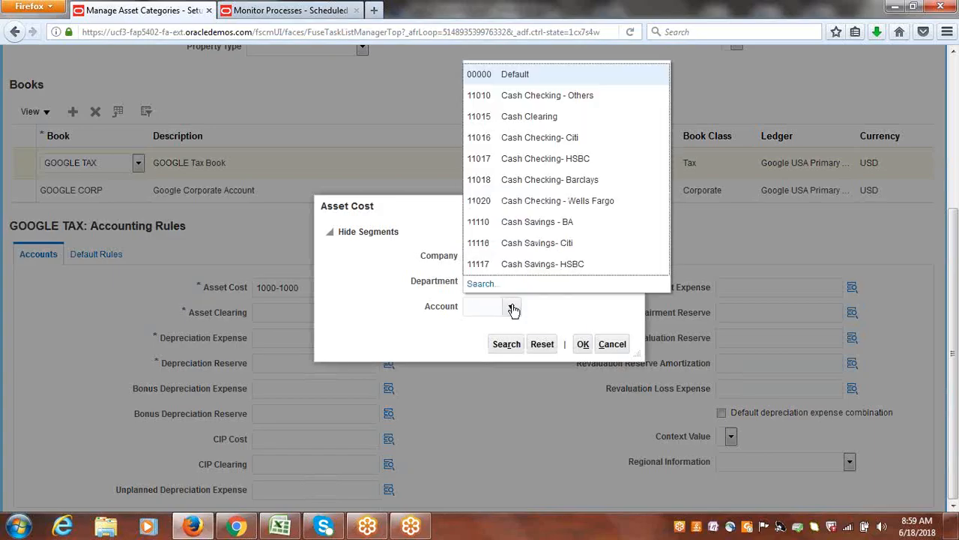
click(483, 280)
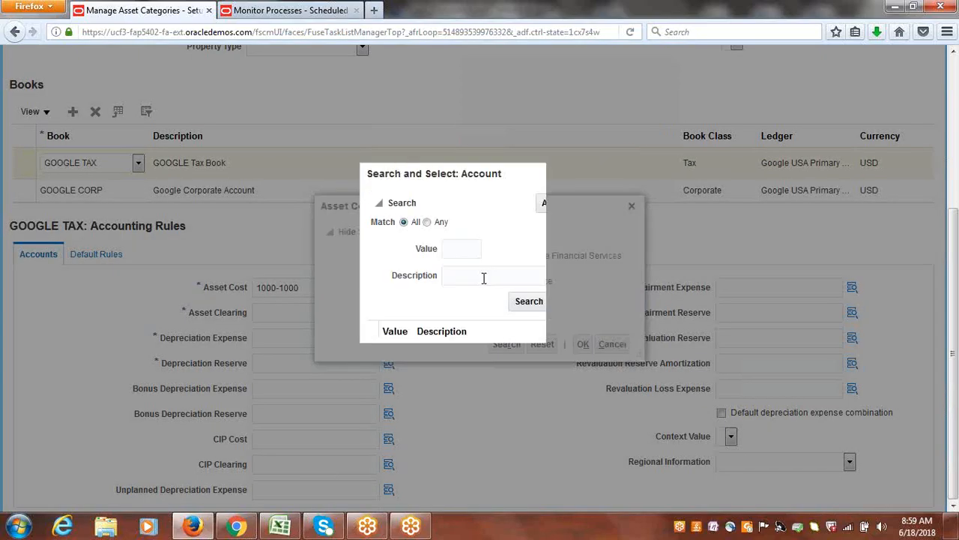
click(474, 275)
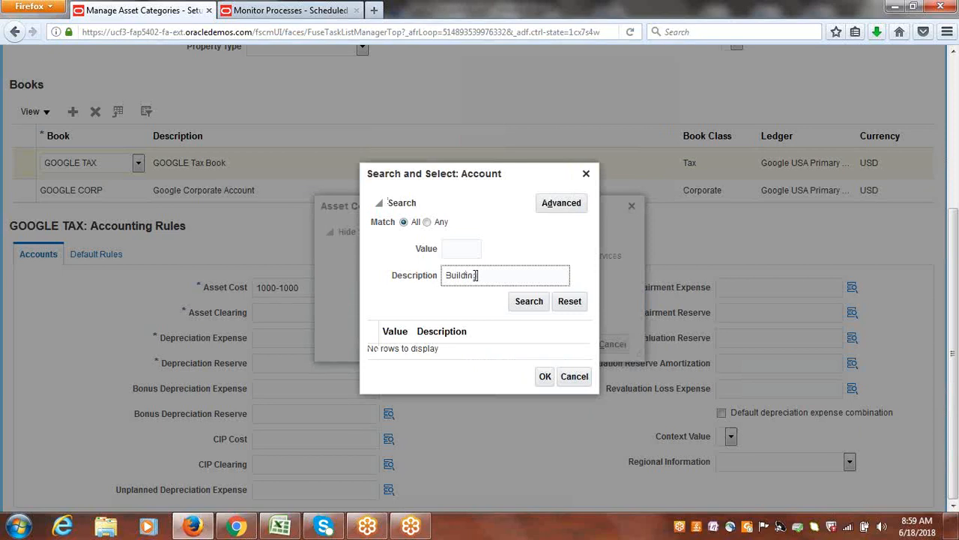
click(522, 303)
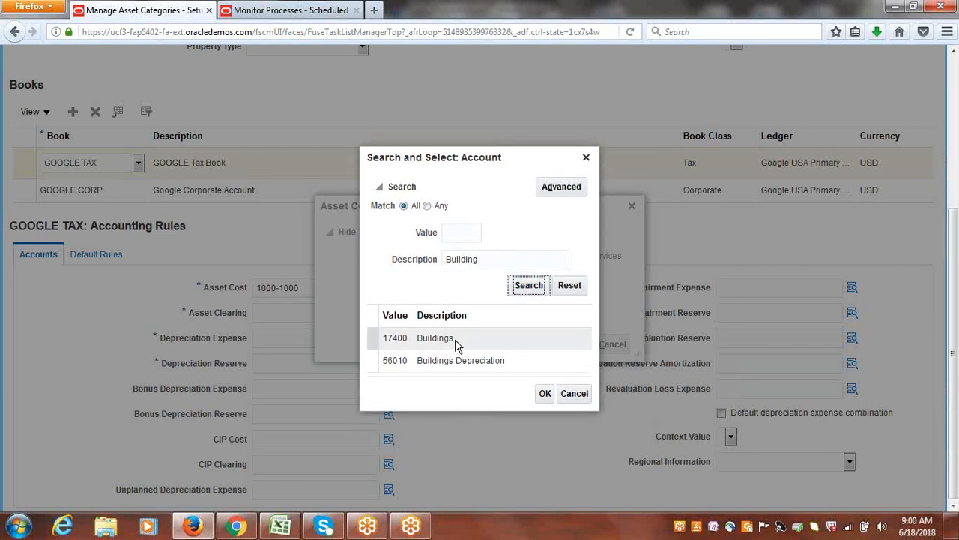
click(455, 340)
click(545, 395)
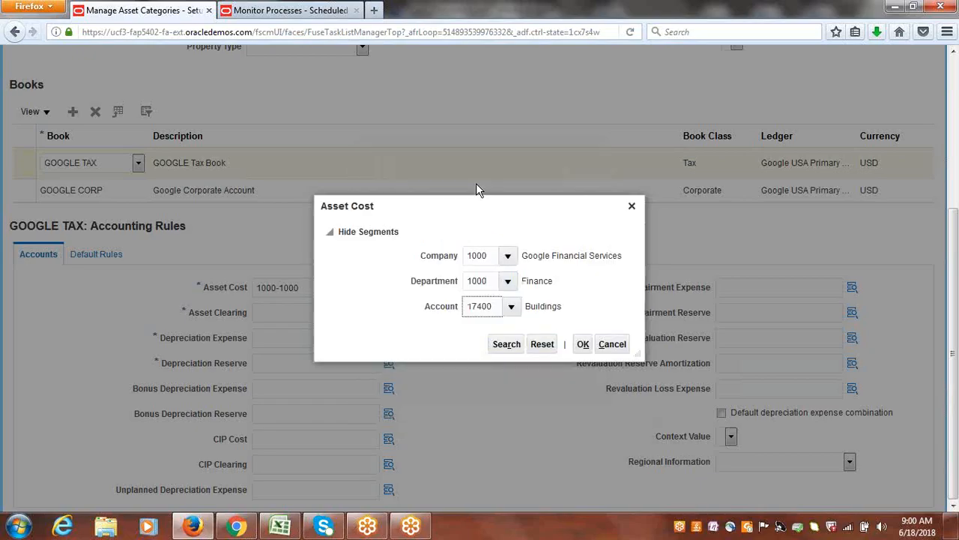
click(583, 344)
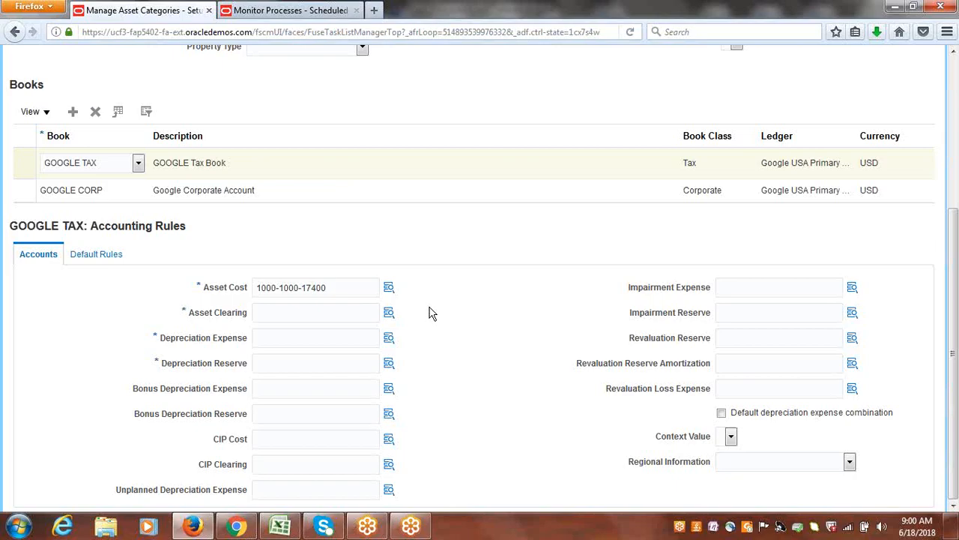
- Copy the Asset Cost account combination into Asset Clearing for the GOOGLE TAX book
triple_click(335, 288)
key(ctrl+c)
click(327, 313)
key(ctrl+v)
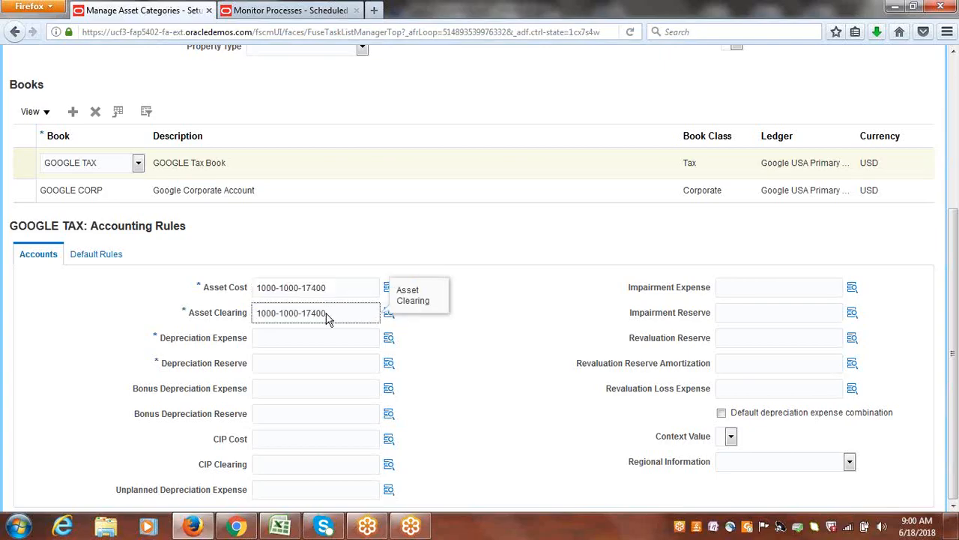
- Change the account segment of Asset Clearing to 17710 Asset Clearing, searching account descriptions for "Asset Clear"
click(389, 314)
click(389, 314)
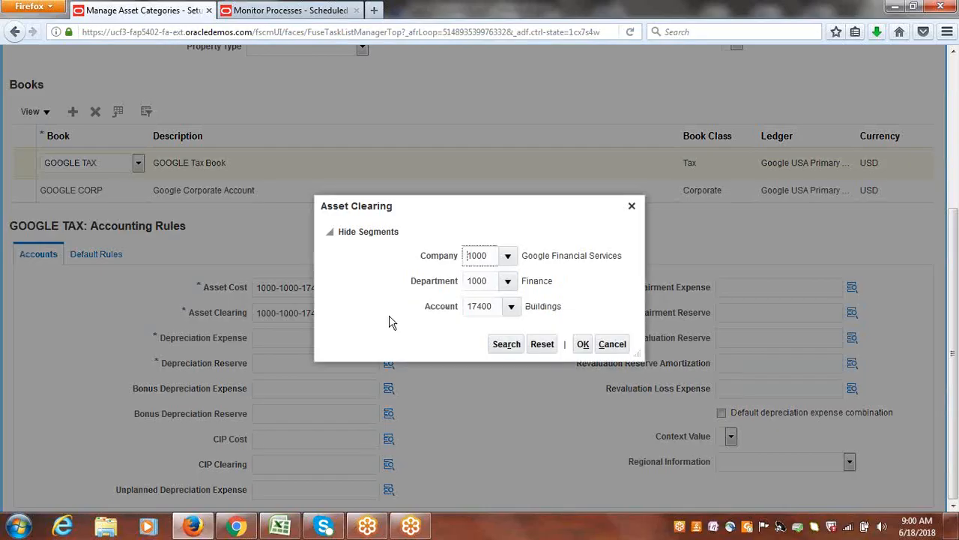
click(512, 307)
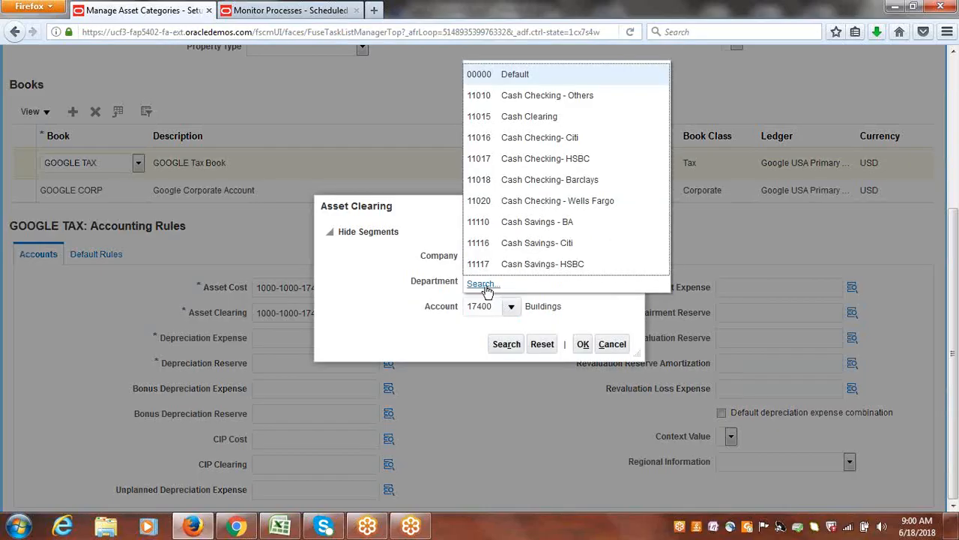
click(487, 284)
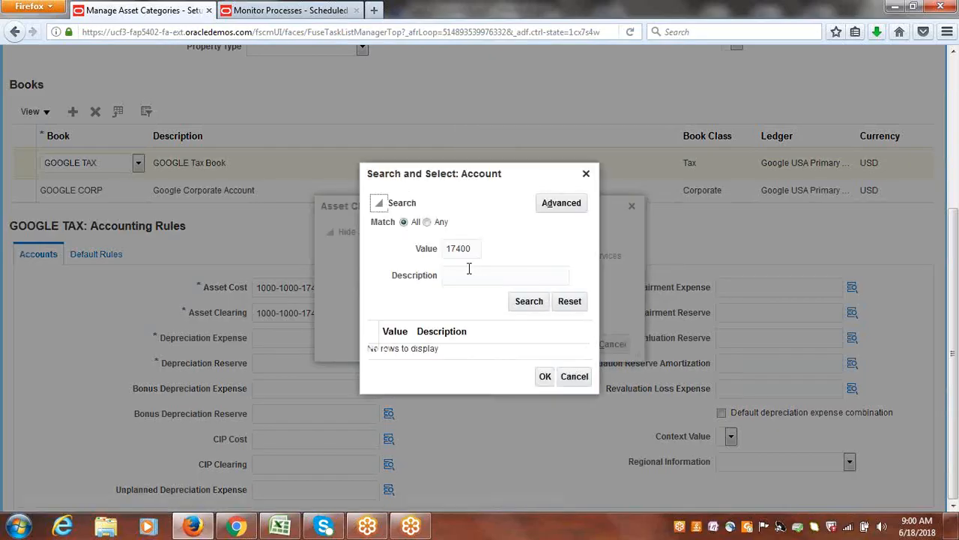
key(BackSpace)
click(468, 271)
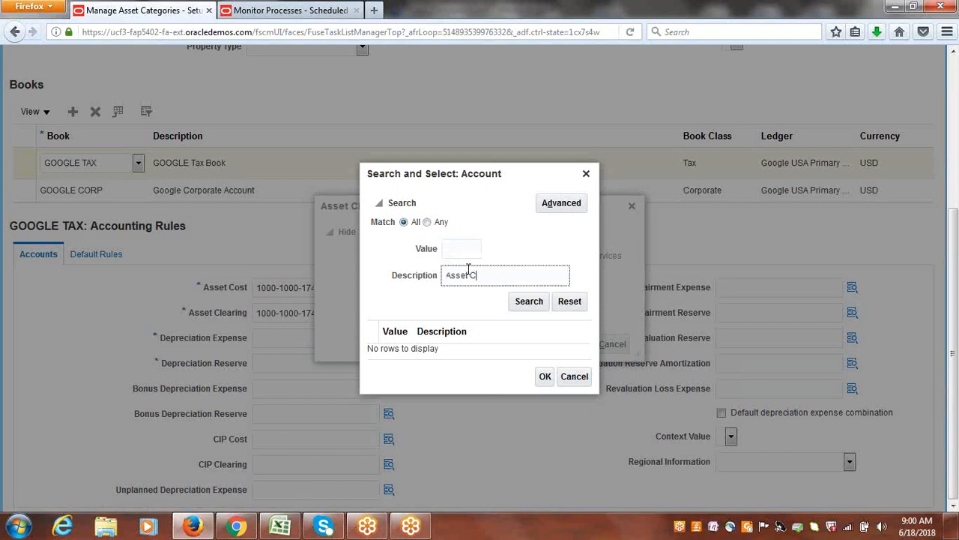
click(529, 301)
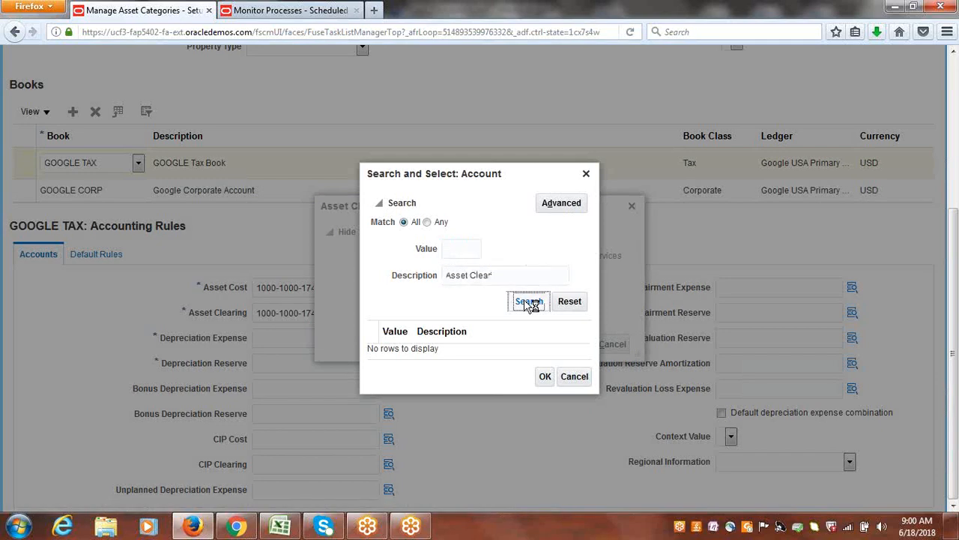
click(454, 345)
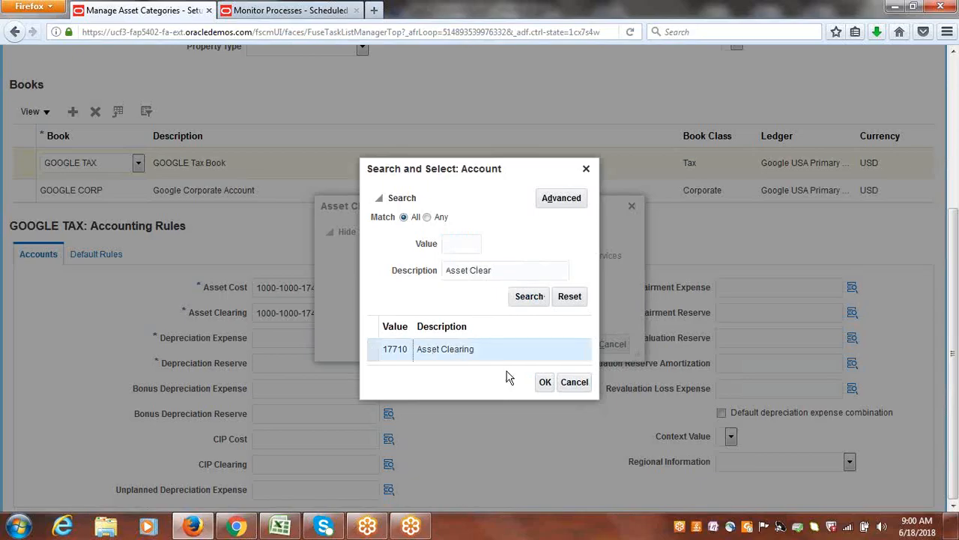
click(545, 383)
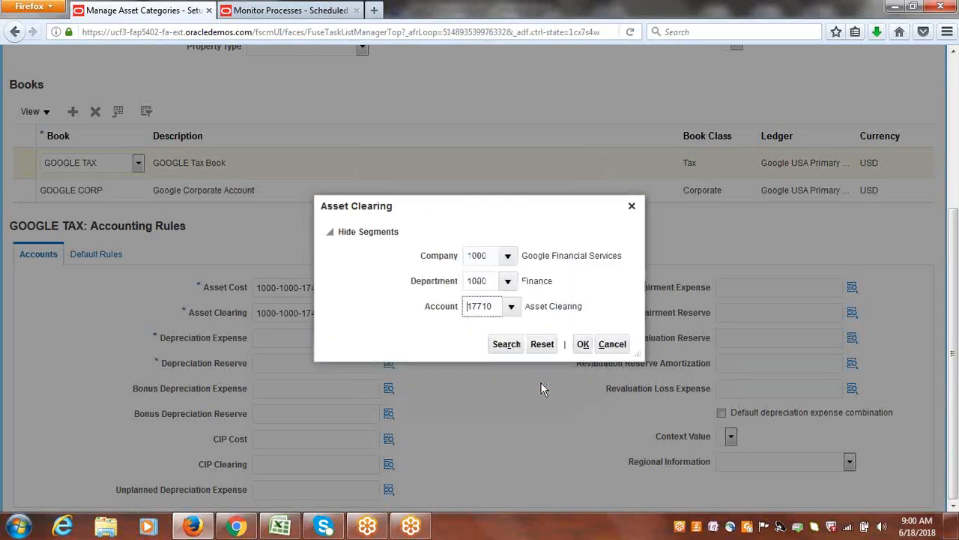
click(580, 345)
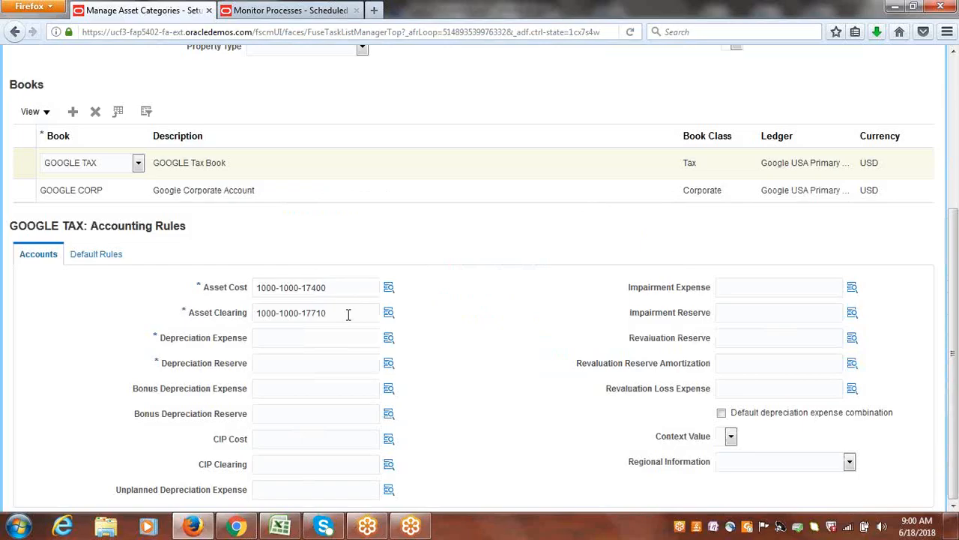
- Copy the Asset Clearing account combination into Depreciation Expense and bring up its segments for editing
drag(349, 315, 222, 322)
key(ctrl+c)
click(294, 340)
key(ctrl+v)
key(Tab)
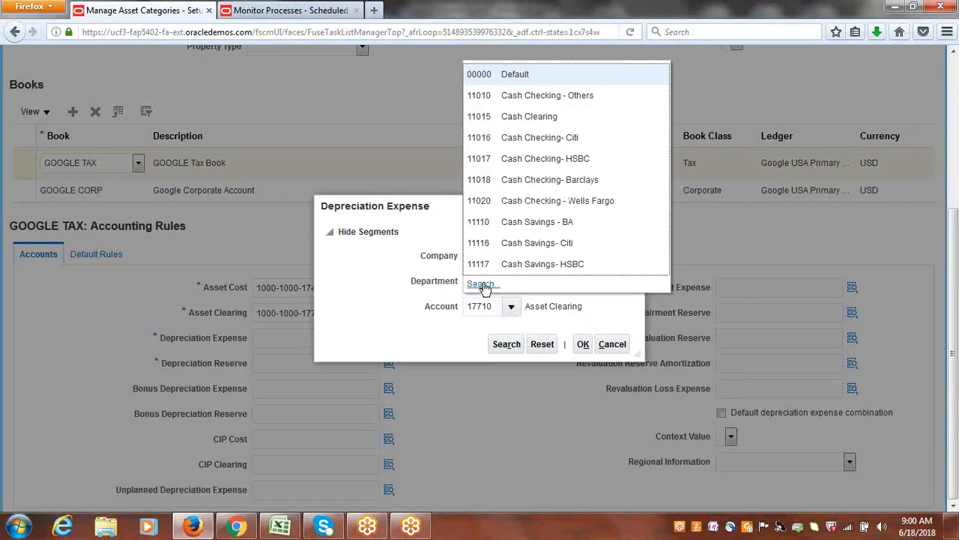
- Change the account segment of Depreciation Expense to 56010 Buildings Depreciation, searching account descriptions for "Building"
click(484, 285)
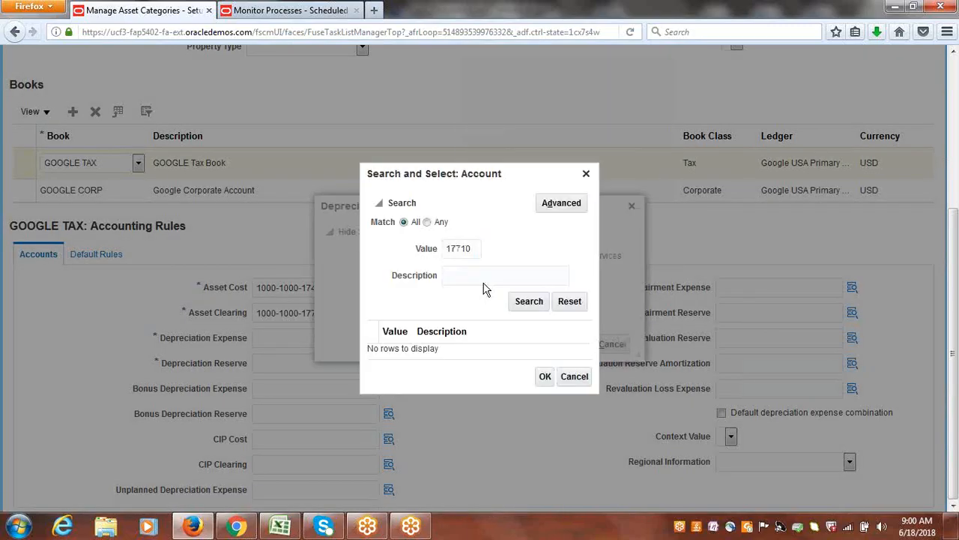
double_click(480, 251)
key(BackSpace)
key(Tab)
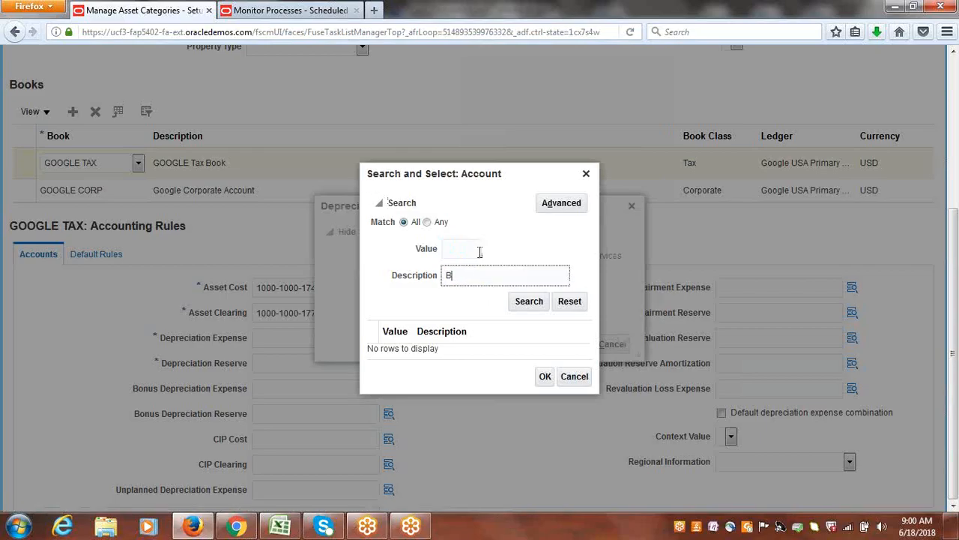
click(522, 304)
click(458, 361)
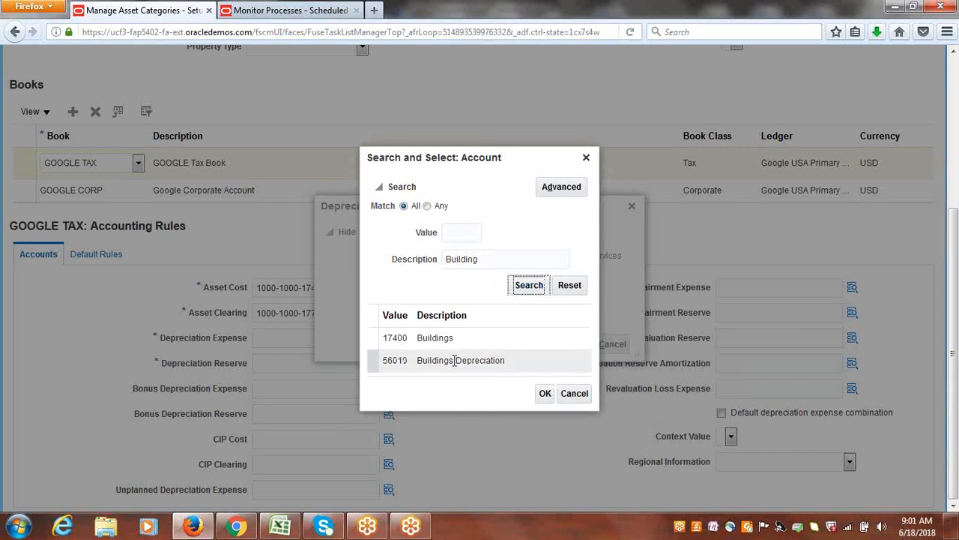
click(545, 394)
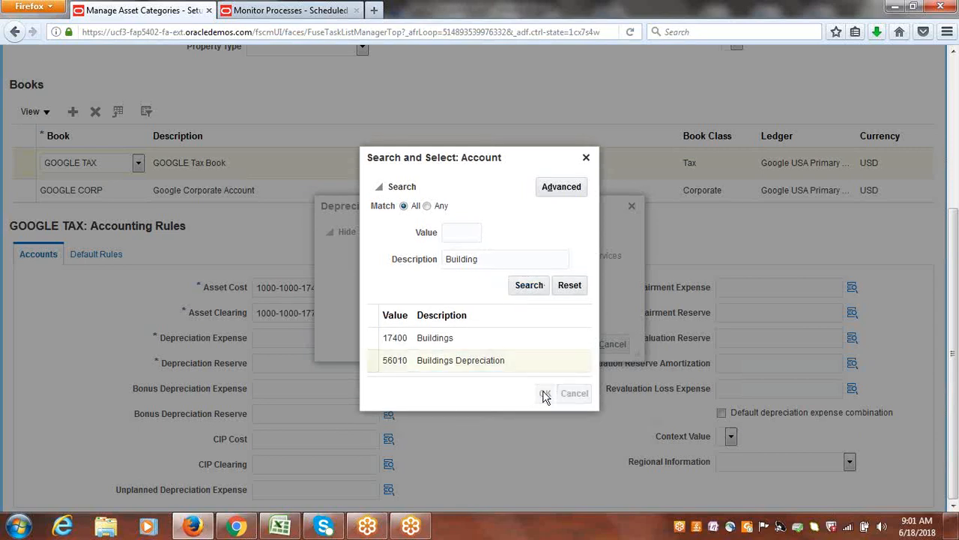
click(581, 347)
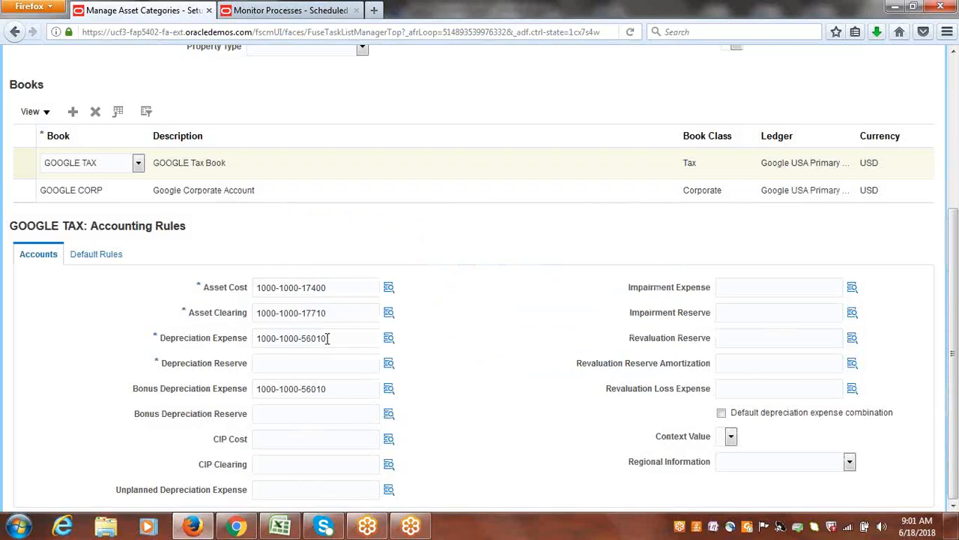
- Copy the Depreciation Expense account combination into Depreciation Reserve
triple_click(327, 338)
key(ctrl+c)
click(271, 365)
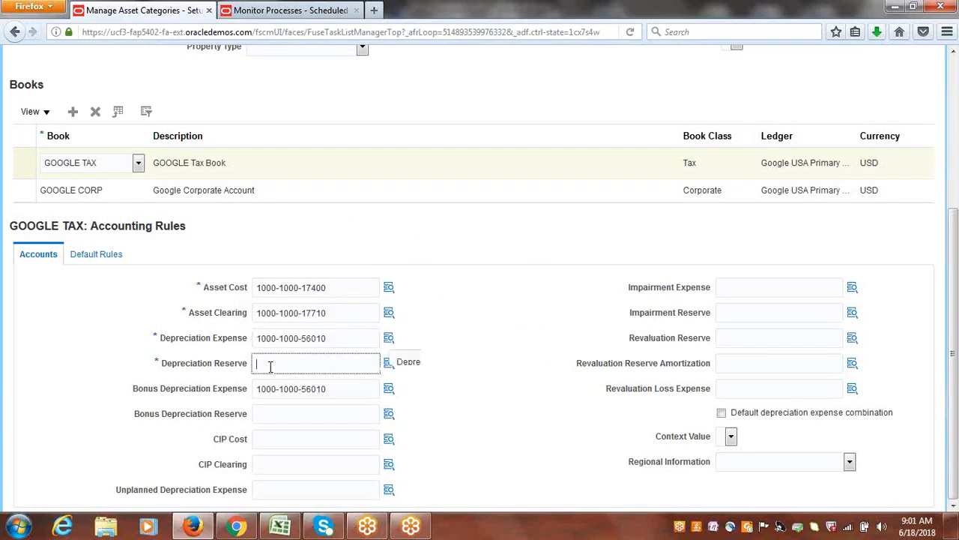
key(ctrl+v)
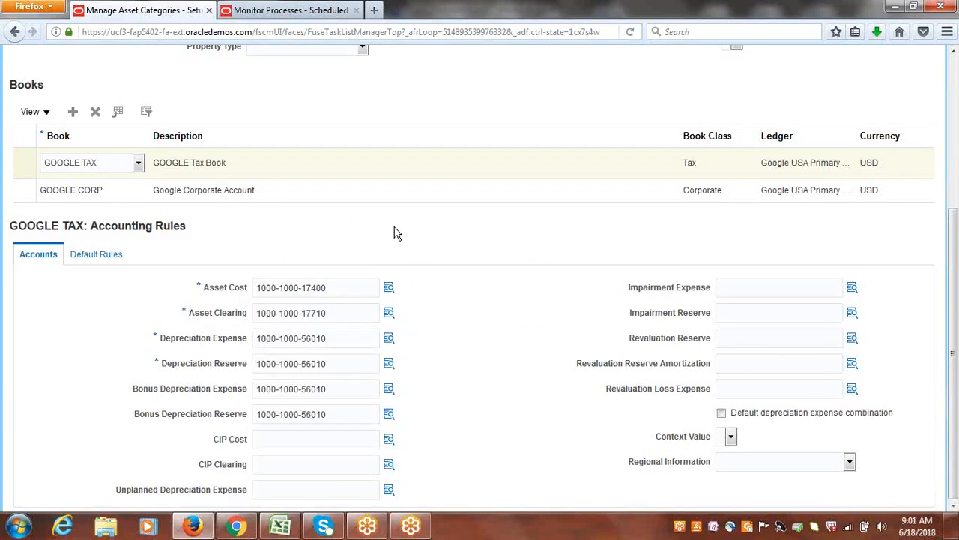
- Add a default rule row to the GOOGLE TAX book's accounting rules
click(107, 256)
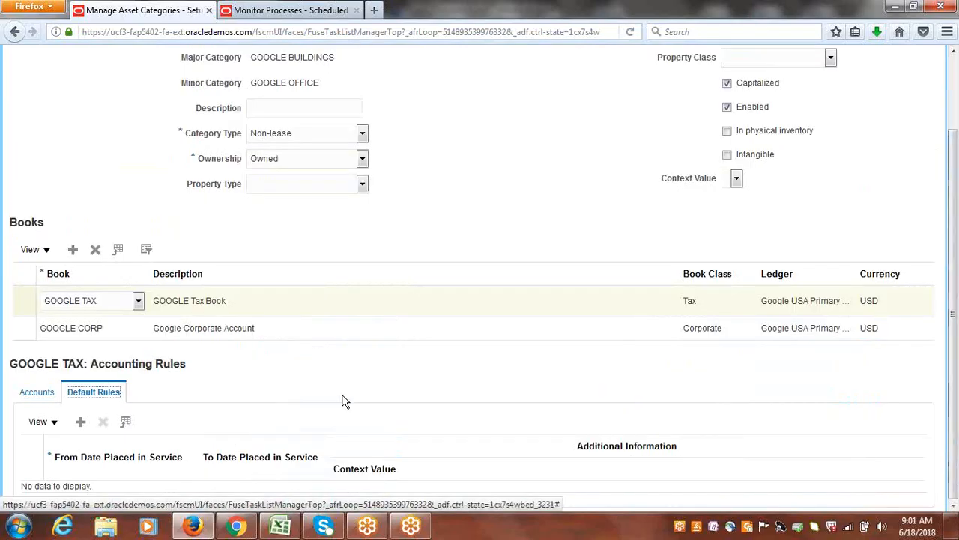
click(79, 421)
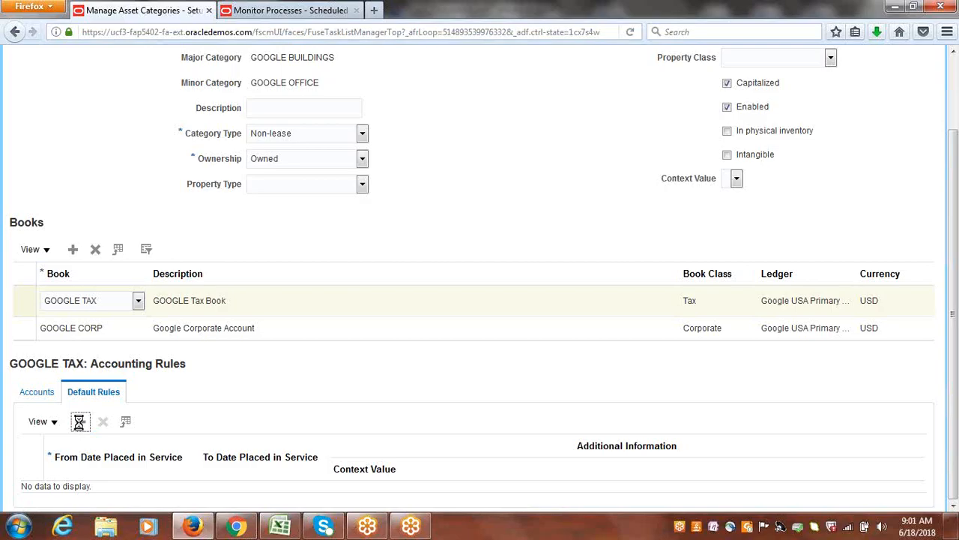
drag(954, 181, 954, 336)
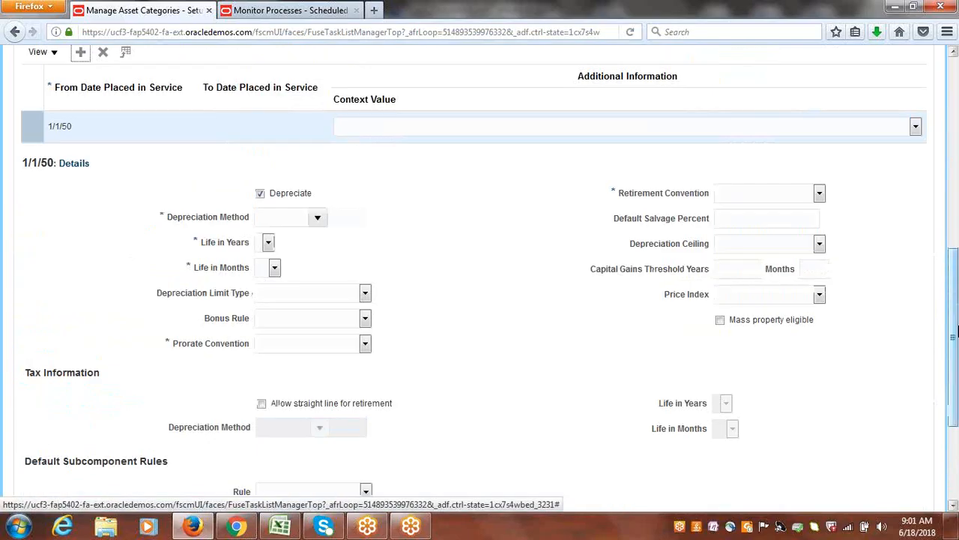
click(317, 217)
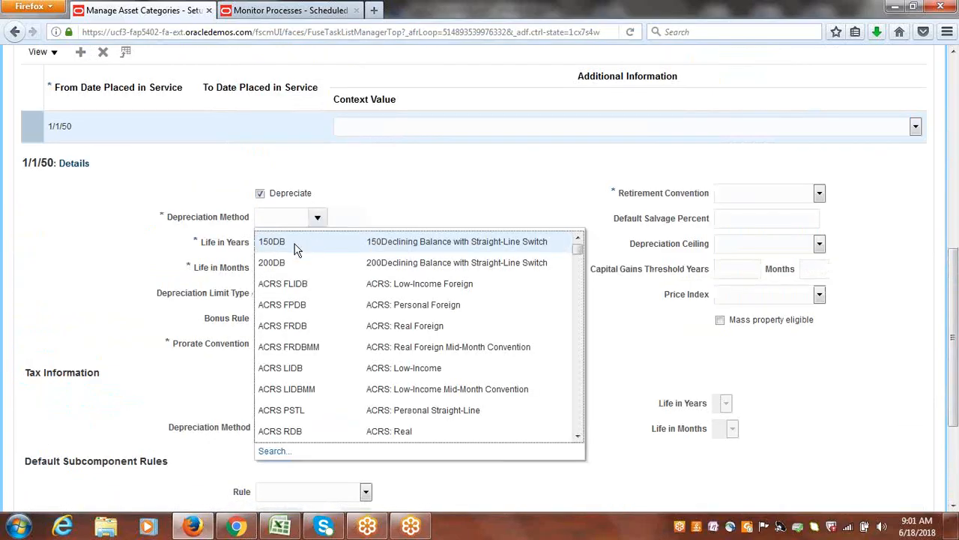
click(294, 247)
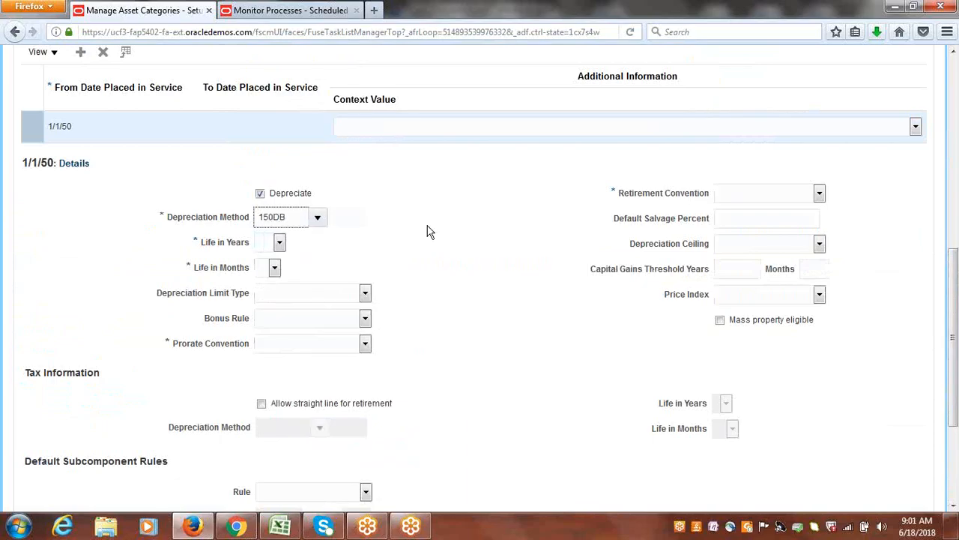
click(279, 241)
scroll(283, 330, down, 1)
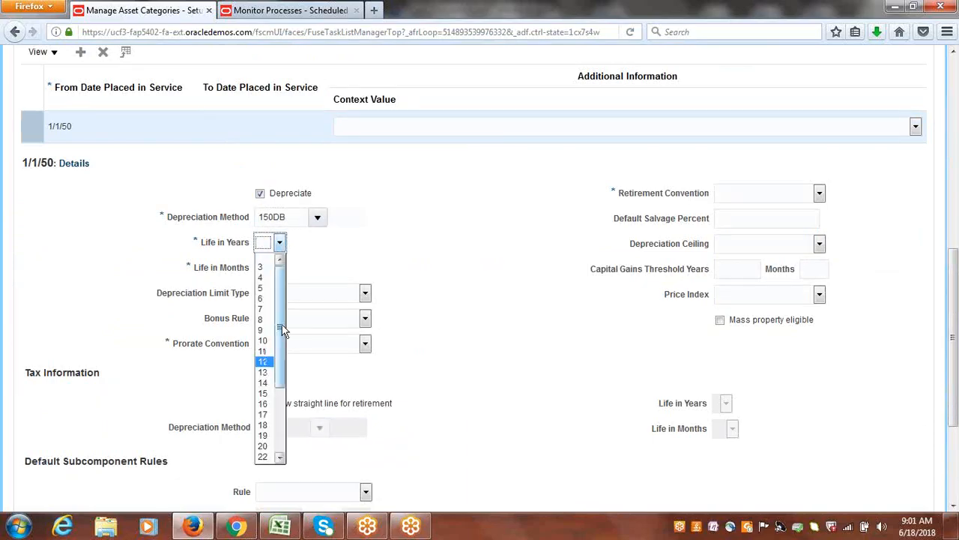
drag(282, 330, 291, 386)
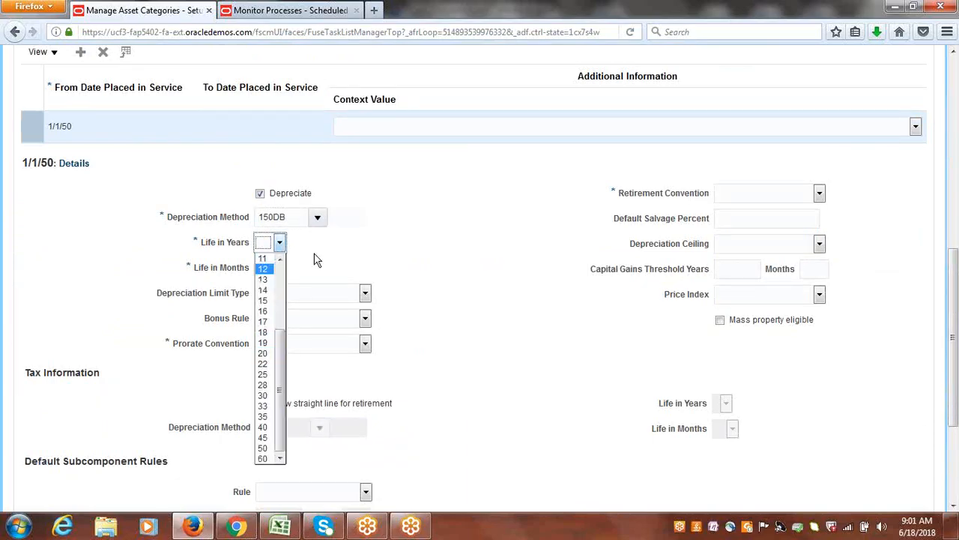
- Set the depreciation method of the 1/1/50 default rule to STL (Straight-Line), searching for methods starting with S
key(shift+Tab)
text(s)
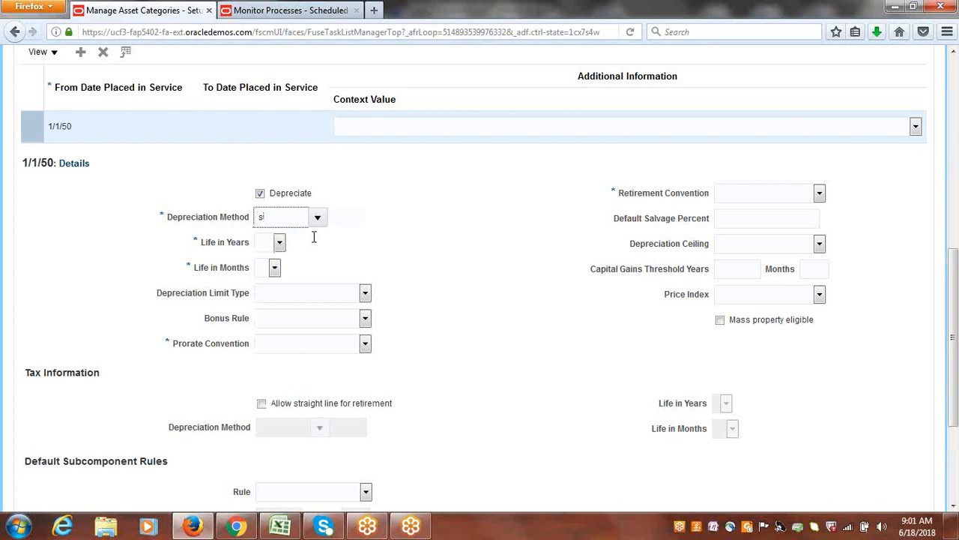
text(tl)
key(Tab)
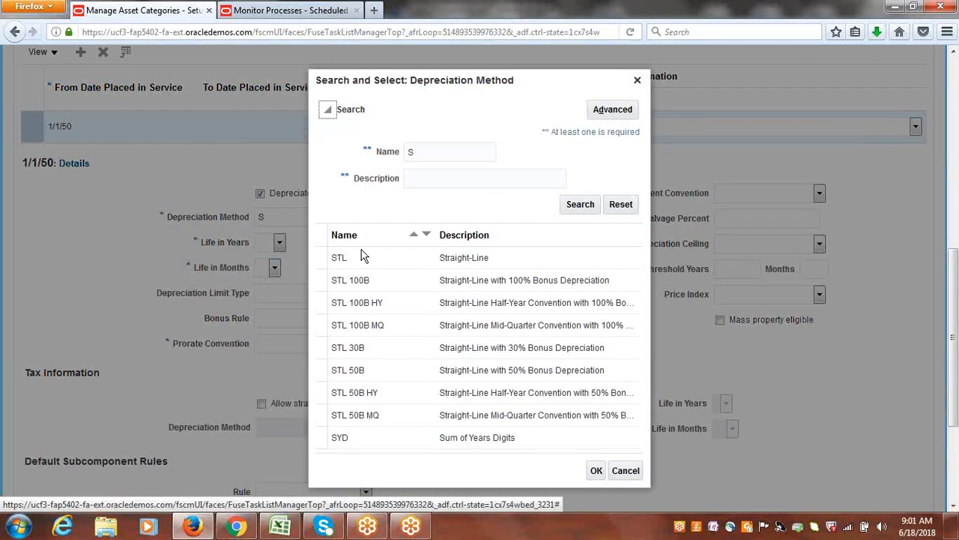
click(363, 258)
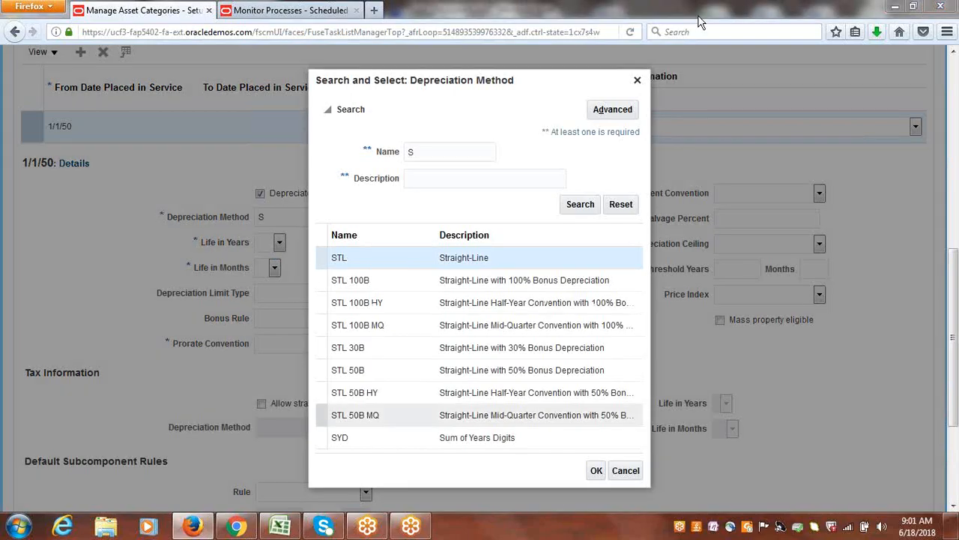
click(596, 471)
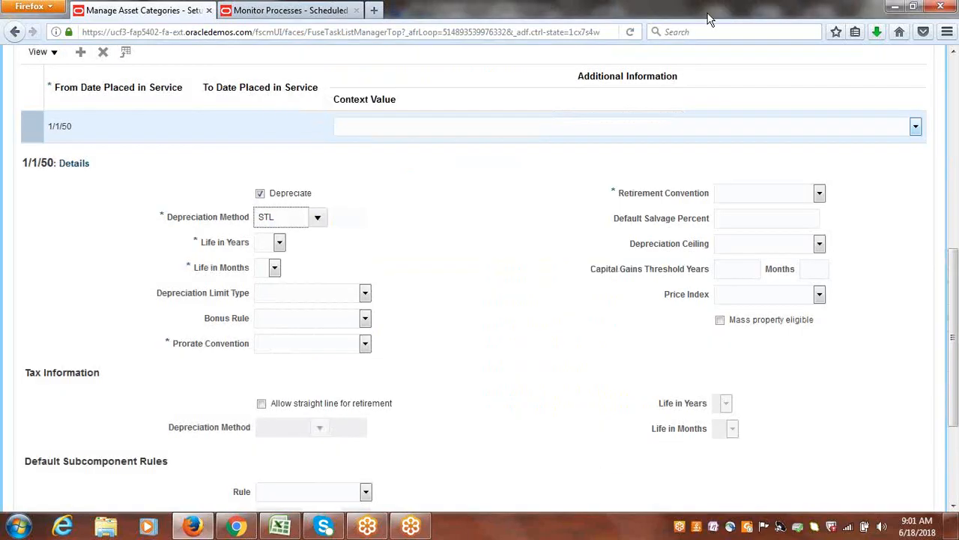
- Set the default rule's asset life to 50 years and 0 months
click(279, 244)
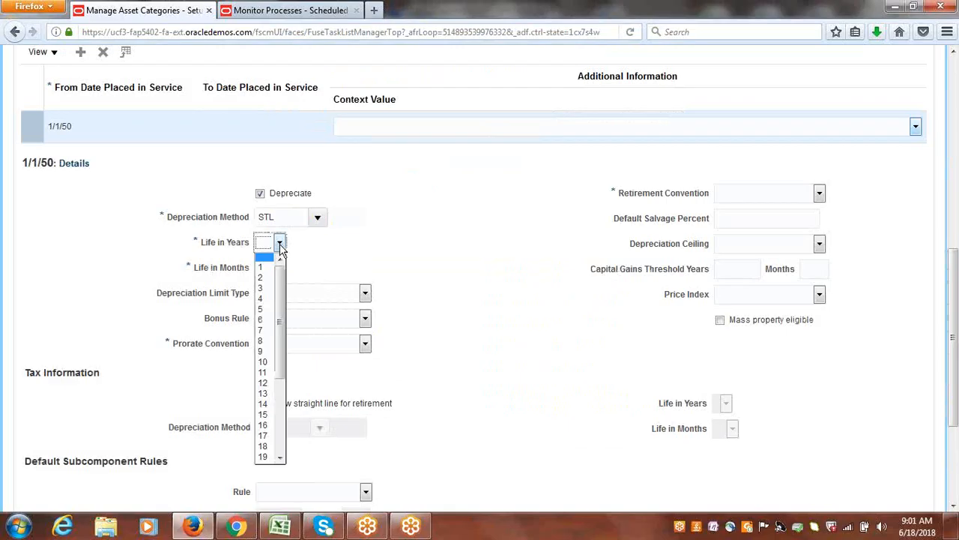
scroll(282, 293, down, 4)
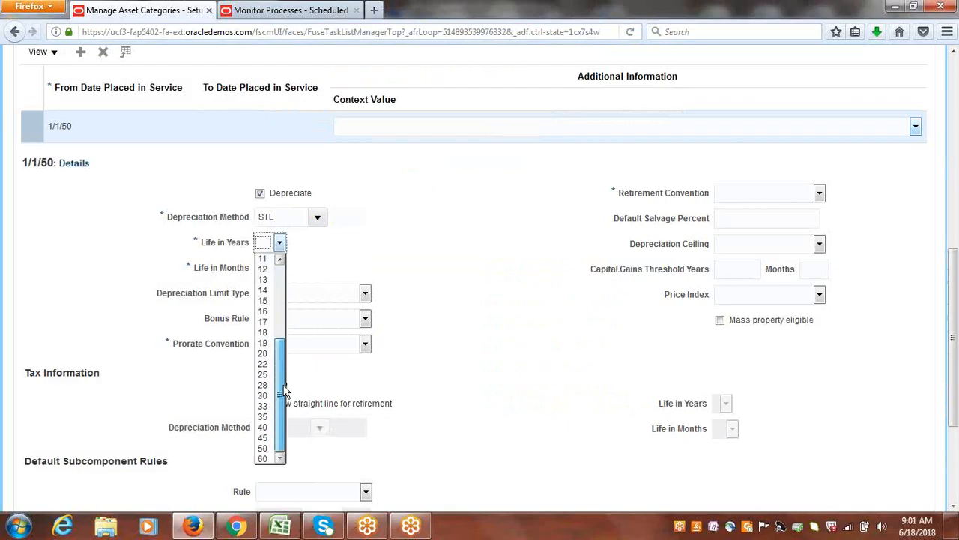
click(264, 447)
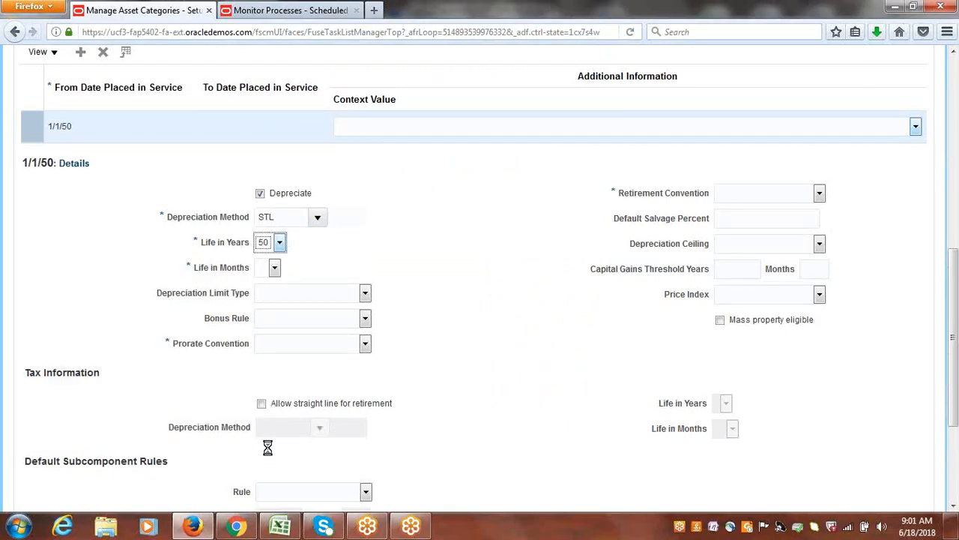
click(275, 268)
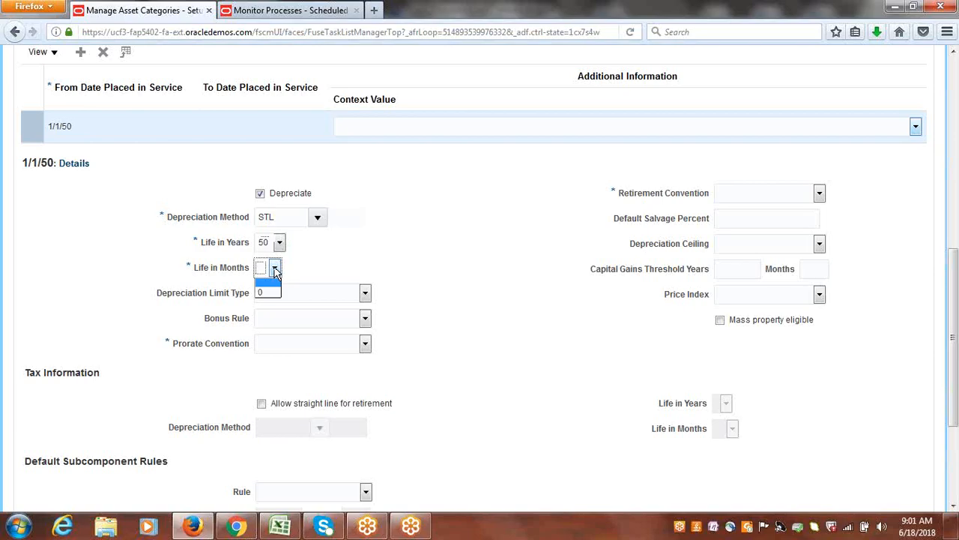
click(269, 291)
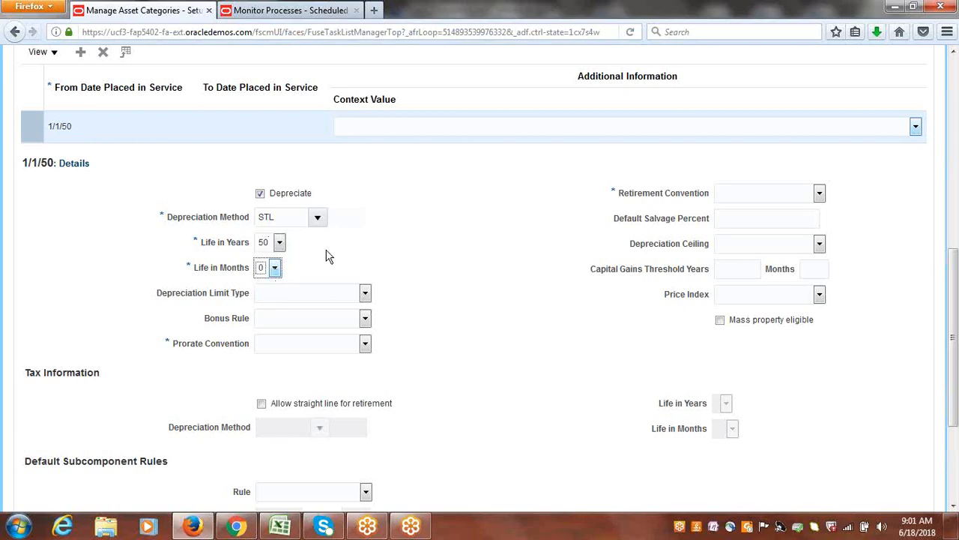
- Set both the prorate convention and the retirement convention of the default rule to Google Pro
click(365, 344)
click(354, 368)
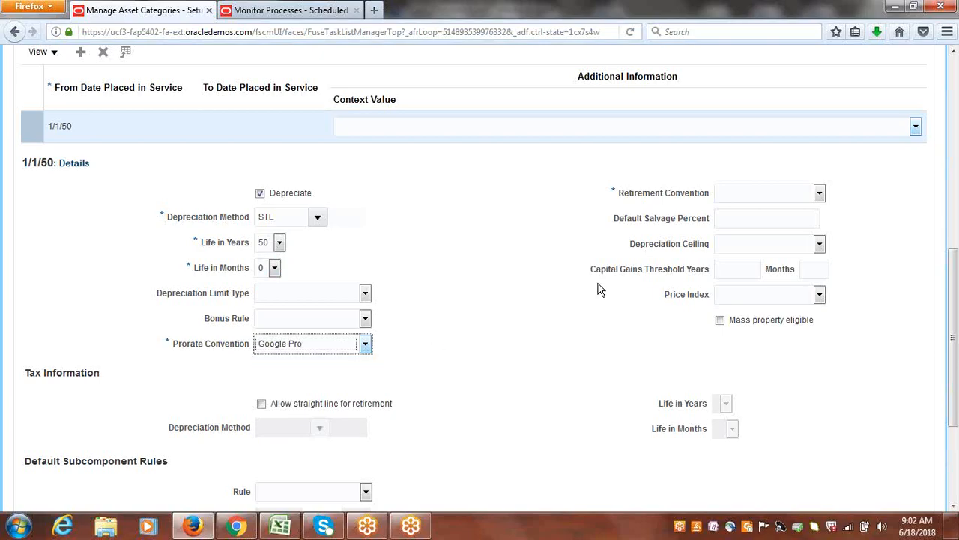
click(820, 193)
click(780, 217)
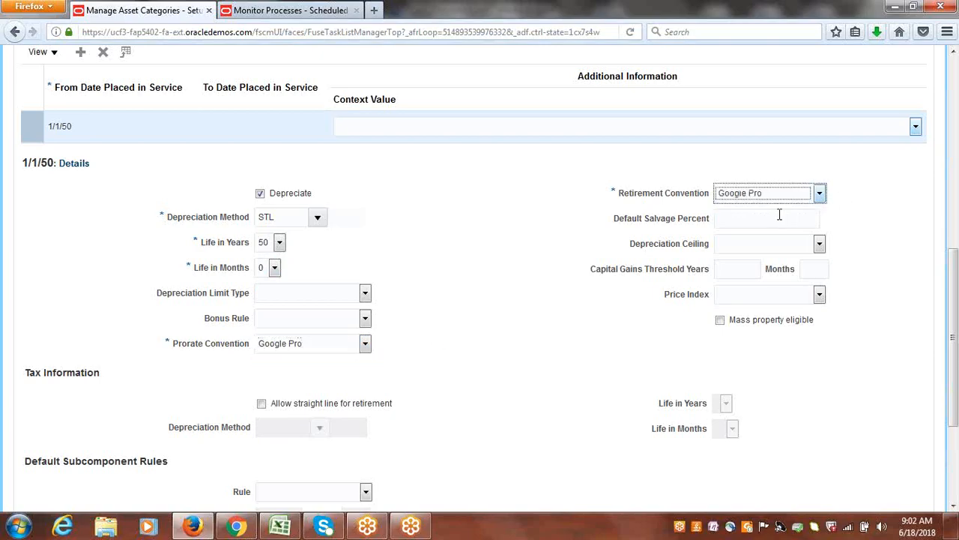
- Save and close the GOOGLE BUILDINGS-GOOGLE OFFICE category and finish managing asset categories
drag(957, 325, 957, 132)
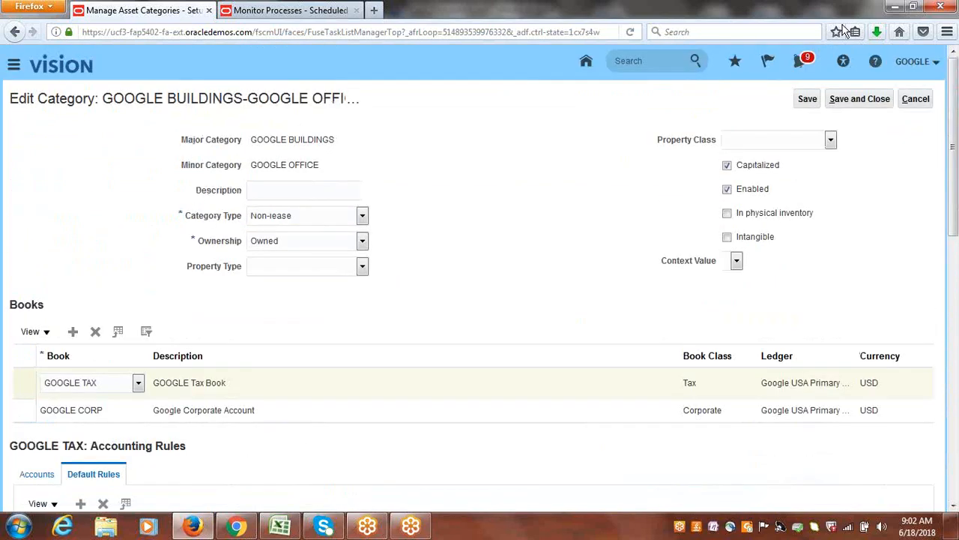
click(859, 98)
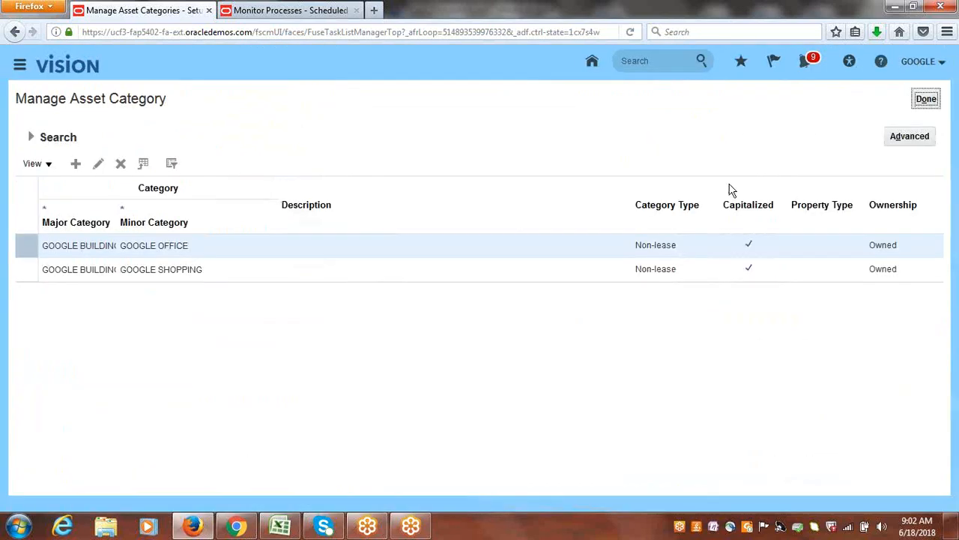
click(926, 98)
- Switch to the Class_Discussions.xlsx workbook in Excel, review the mass copy notes in F33 and F34, and save it
click(280, 527)
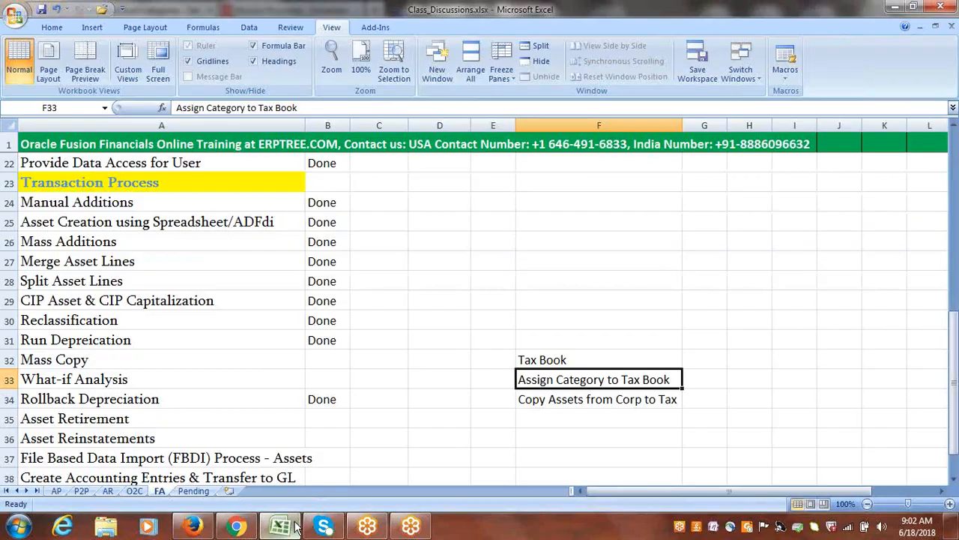
click(557, 401)
click(546, 382)
key(ctrl+s)
click(563, 400)
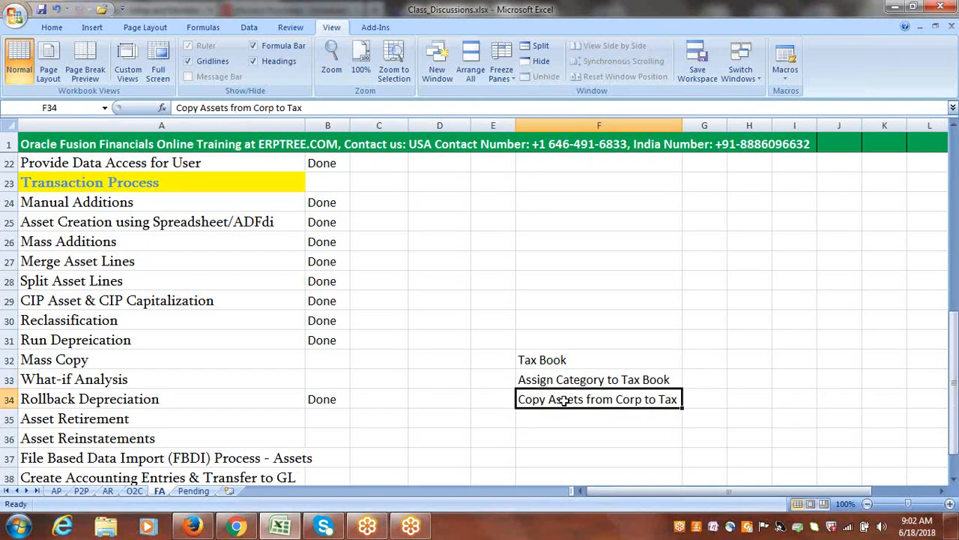
- Enter "Initital Mass Copy" in cell F36 and "Periodic Mass Copy" in cell F37
click(574, 435)
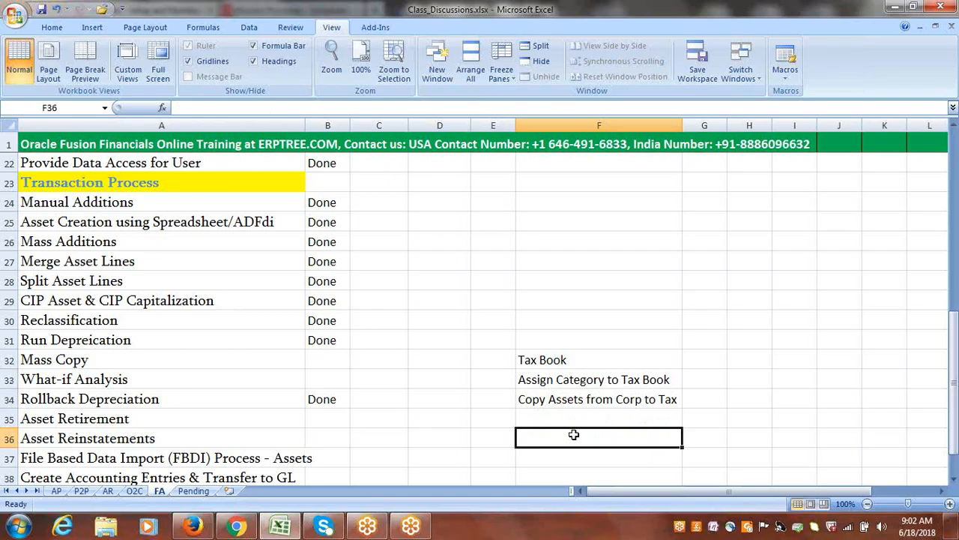
text(i)
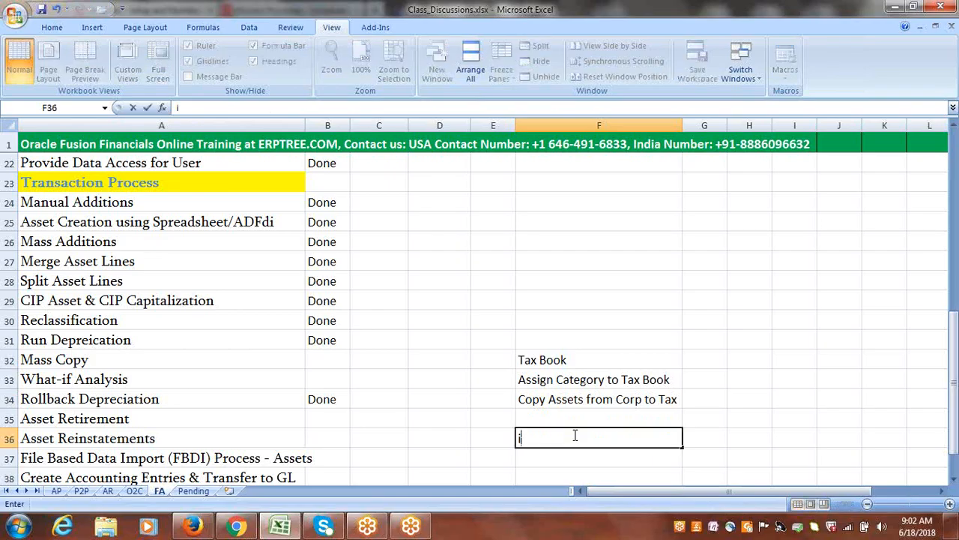
text(Initital Ma)
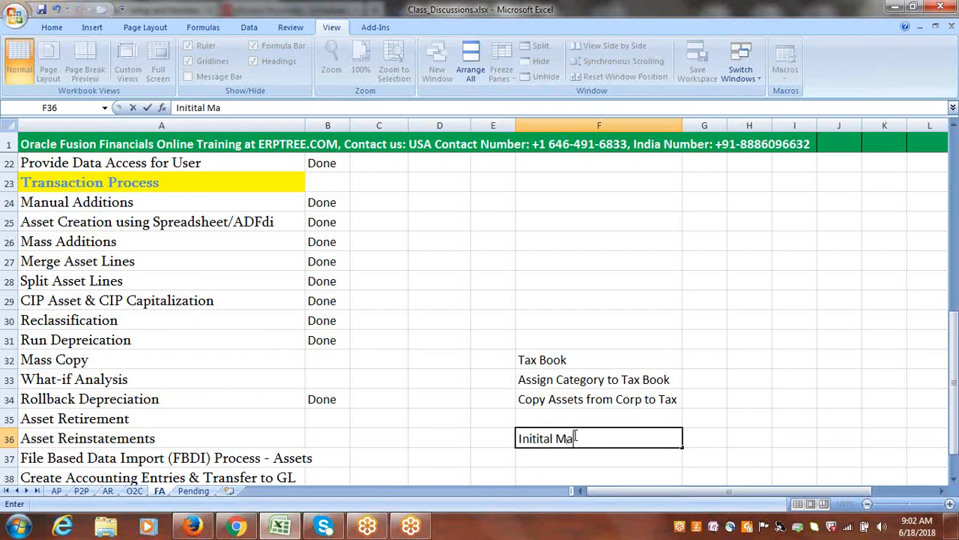
text(ss Copy)
key(Return)
text(Peri)
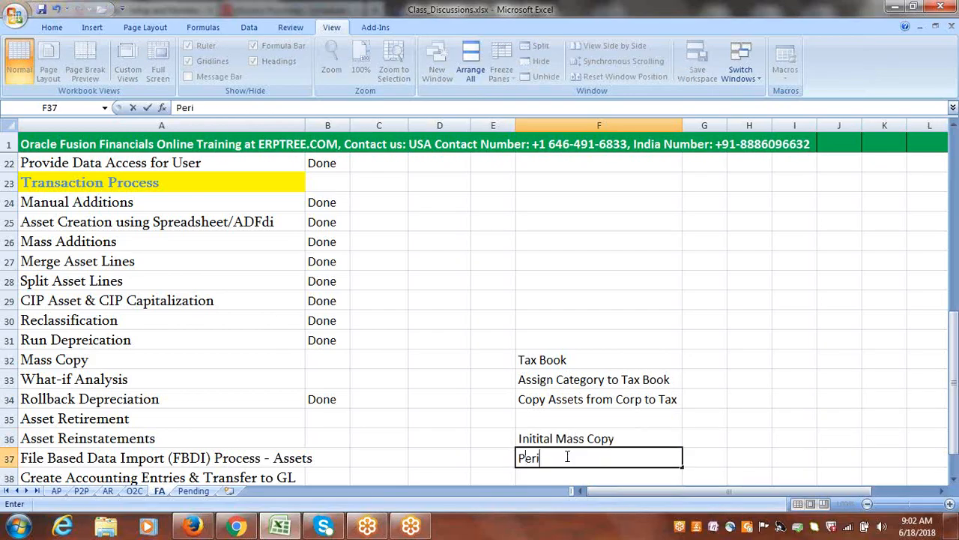
text(odic Mass Copy)
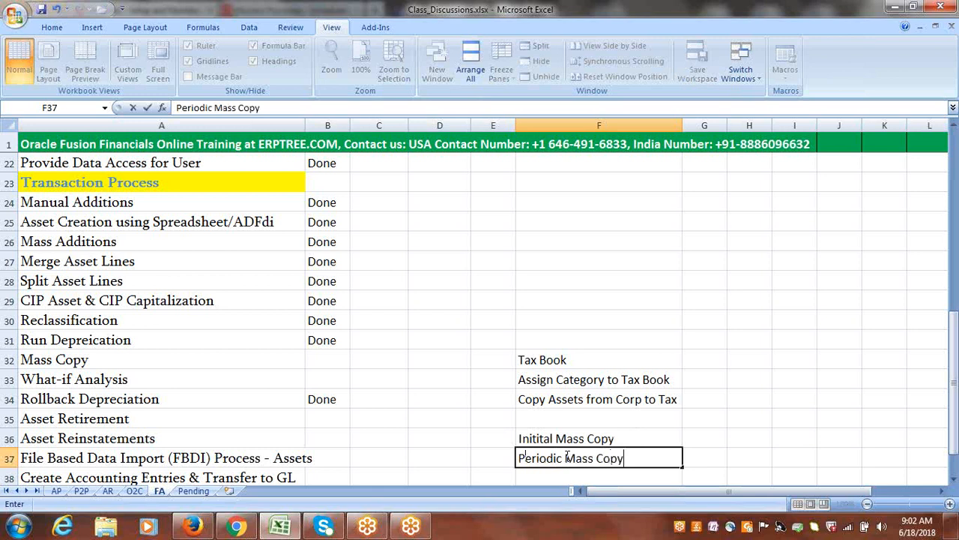
- Enter "All" in G36 beside the initial mass copy note and "Period" in G37 beside the periodic one
click(705, 442)
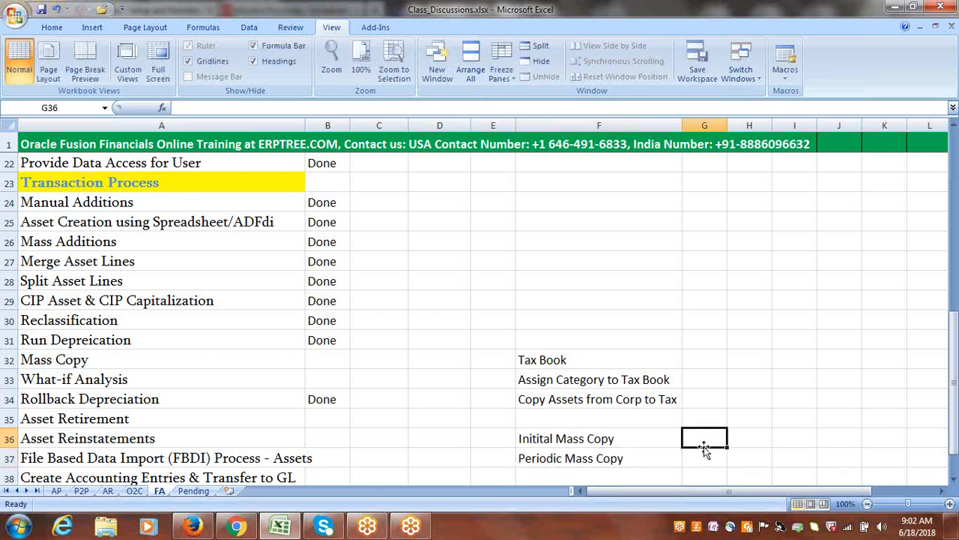
text(All)
click(702, 455)
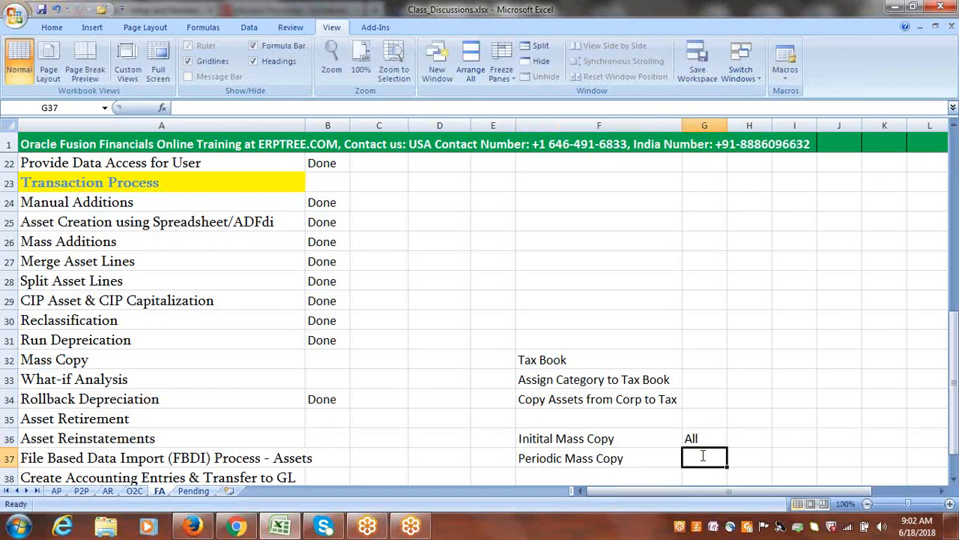
text(Period)
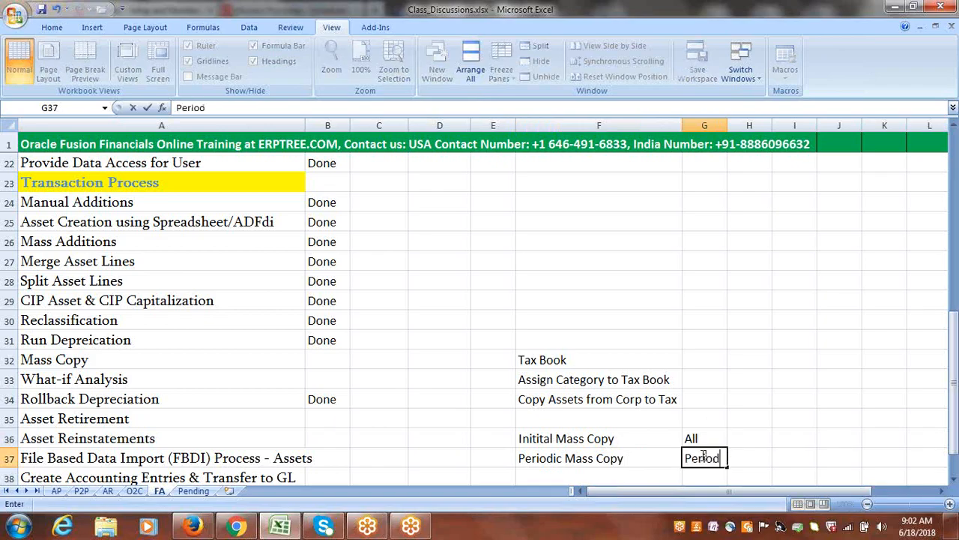
click(651, 439)
click(700, 434)
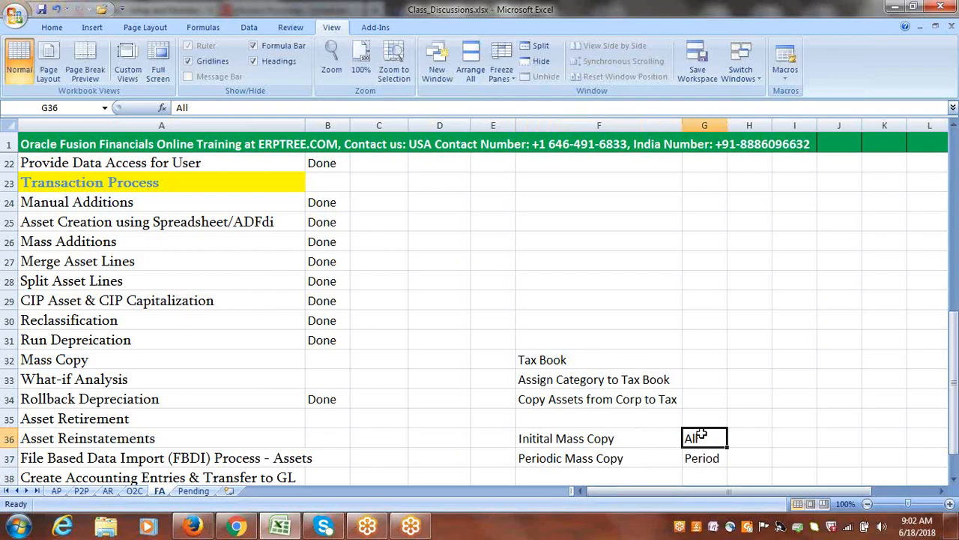
click(634, 458)
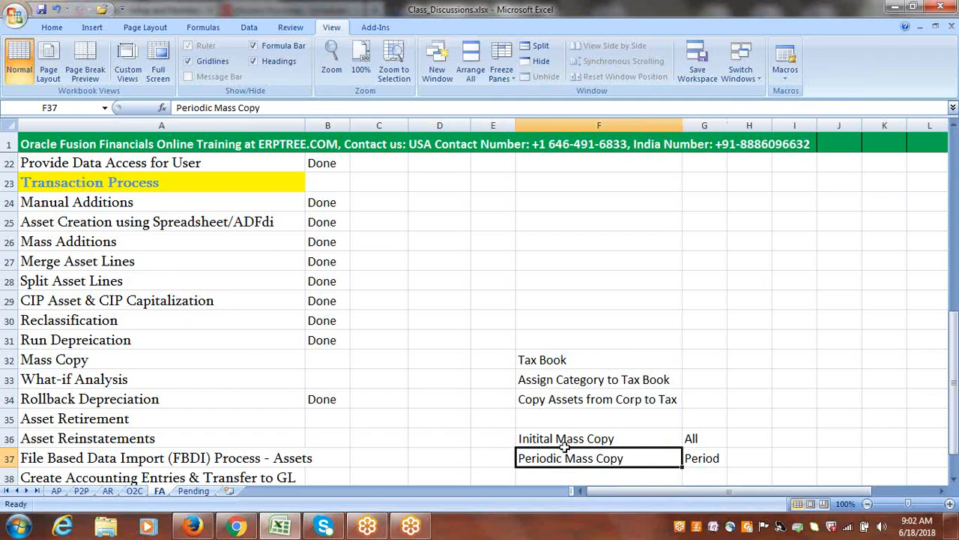
- Switch to Firefox and look over the Scheduled Processes overview and the Google Implementation Project page
mouse_move(195, 528)
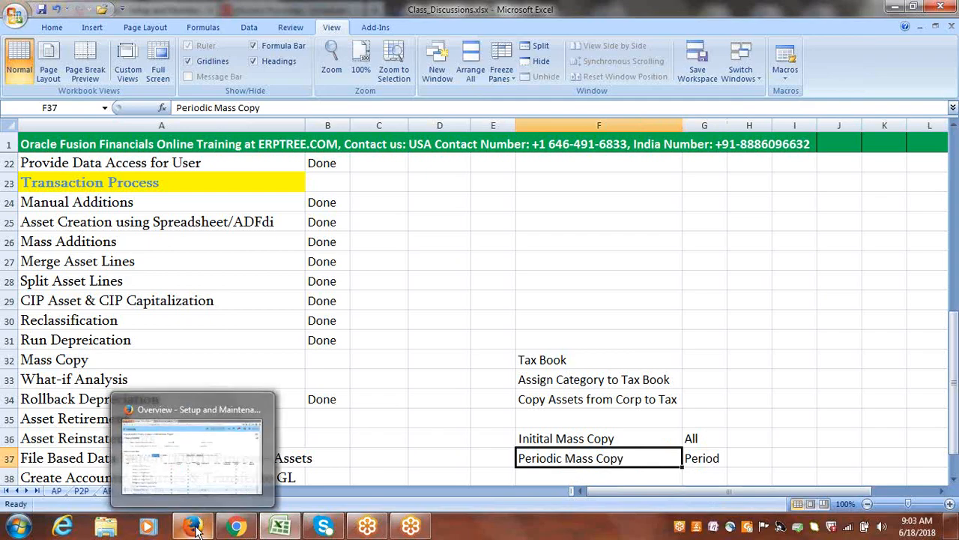
click(209, 488)
click(274, 9)
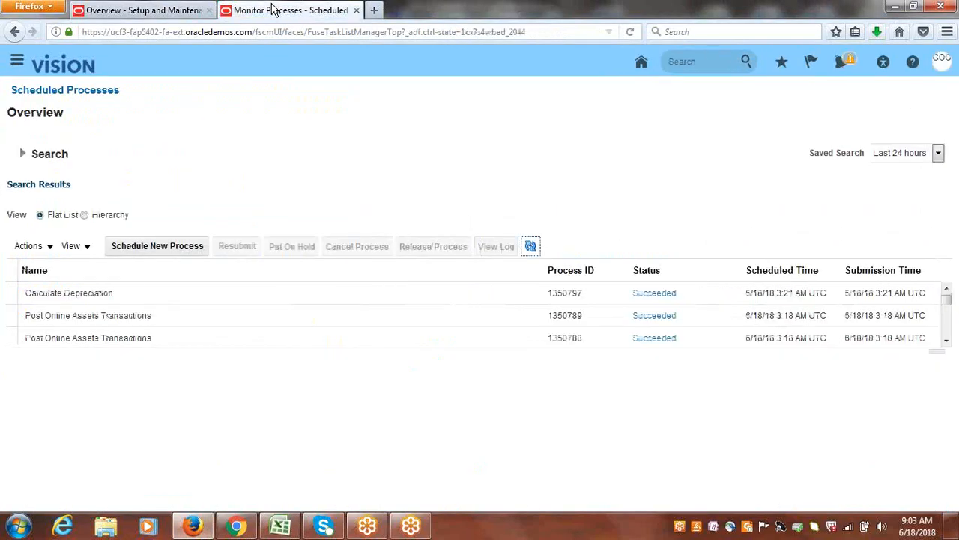
click(119, 9)
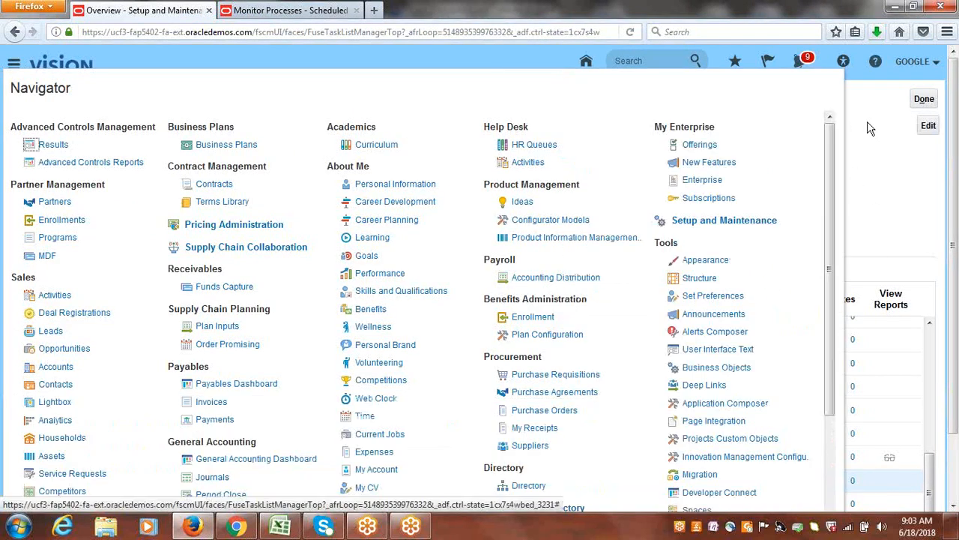
click(869, 128)
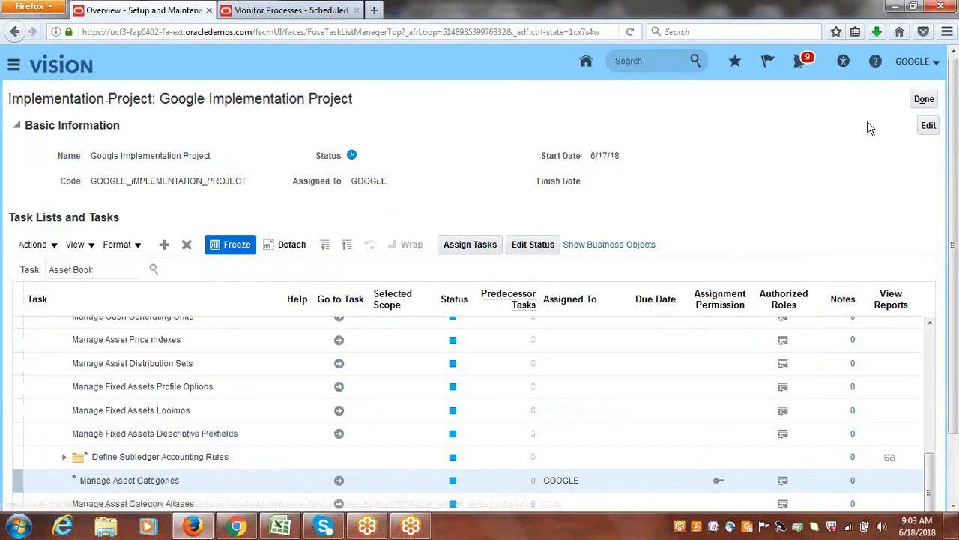
- Switch back to Excel, extend the note in F32 to "Tax Book, Assign tax book to User", and save the workbook
click(280, 526)
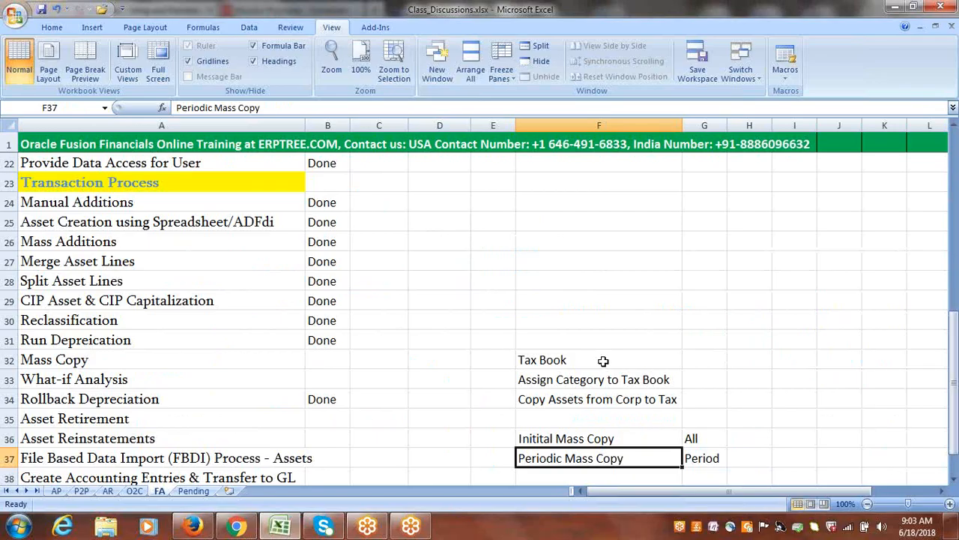
click(604, 359)
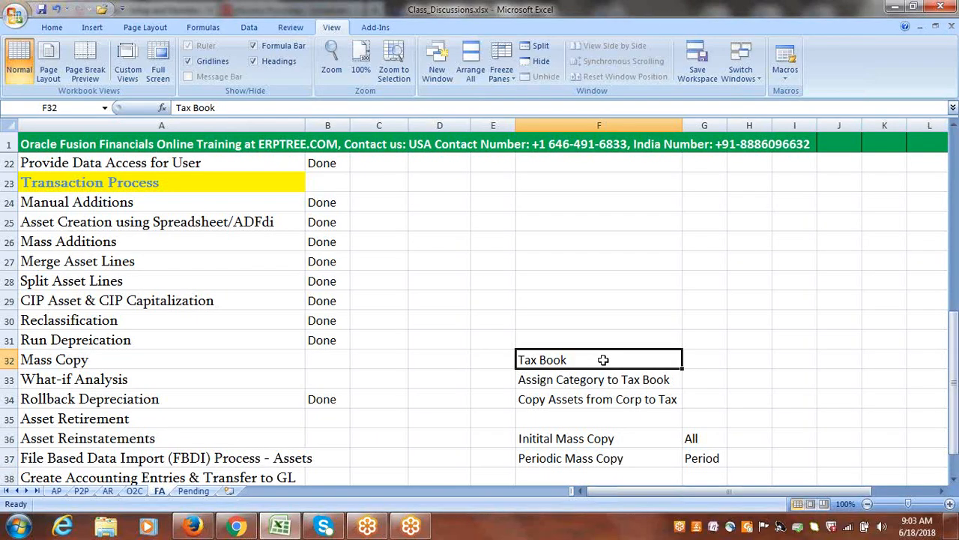
double_click(596, 362)
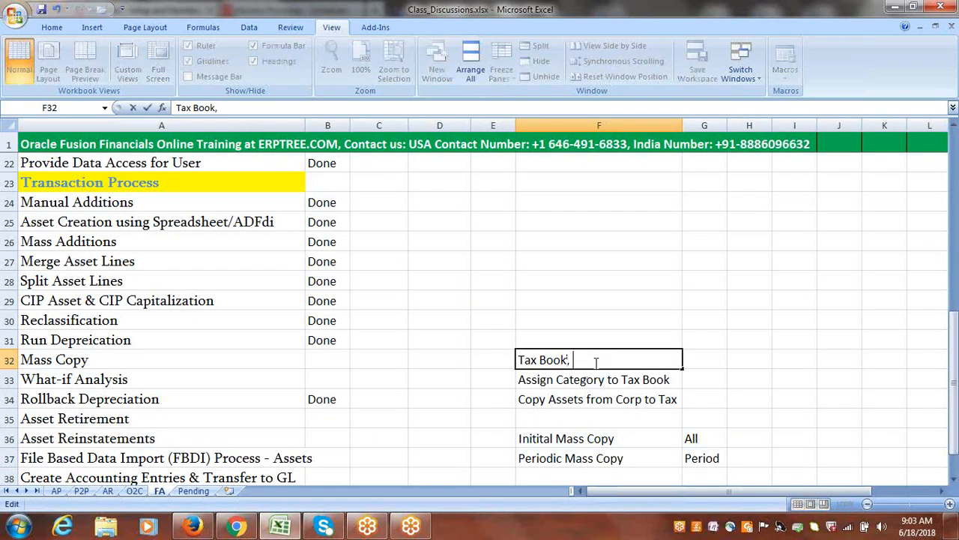
text(, Assign tax book to User)
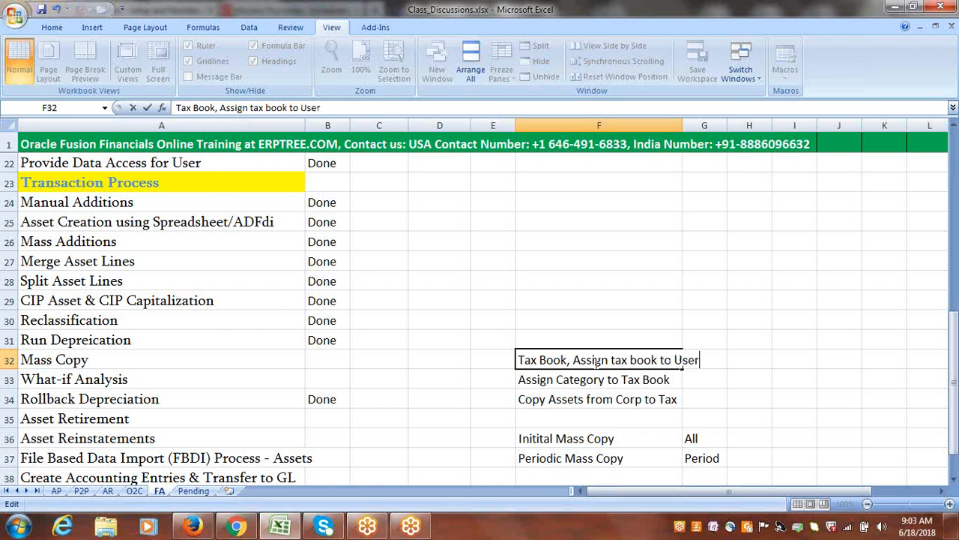
key(Tab)
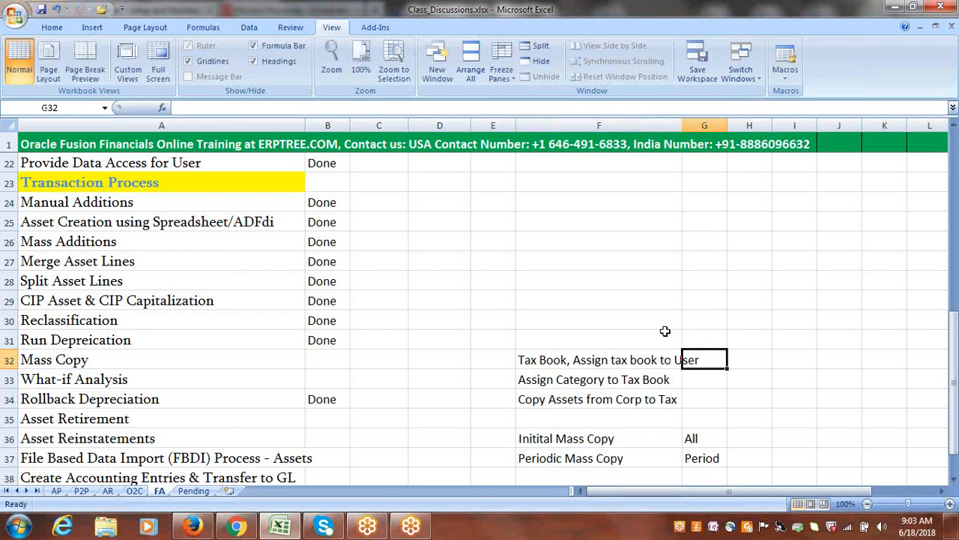
key(ctrl+s)
click(608, 361)
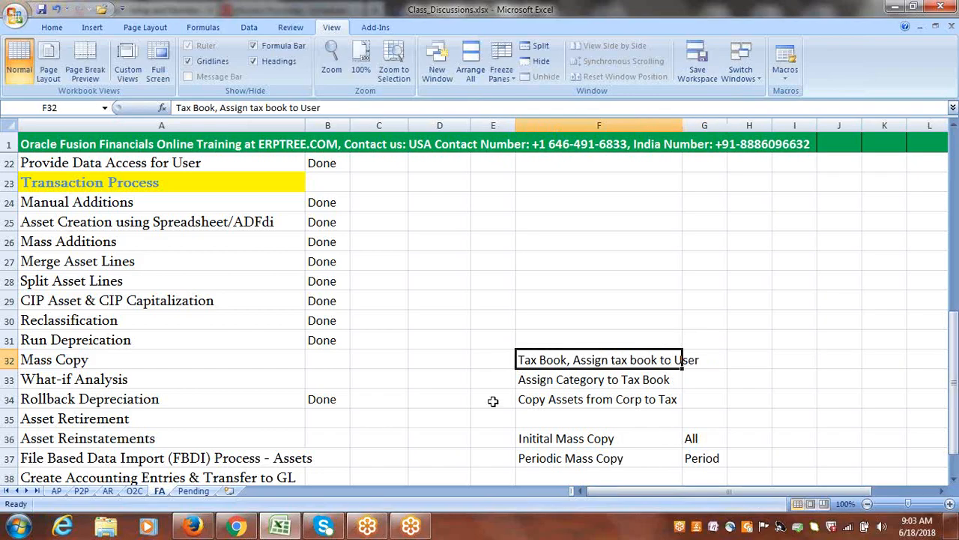
- Switch to Firefox, find the project task with "data access for user", and open Manage Data Access for Users
click(193, 527)
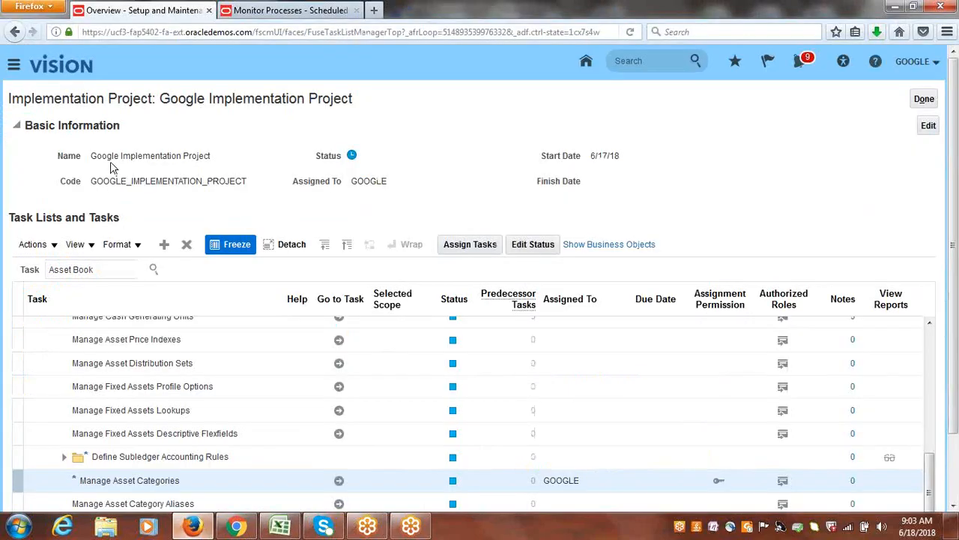
double_click(102, 261)
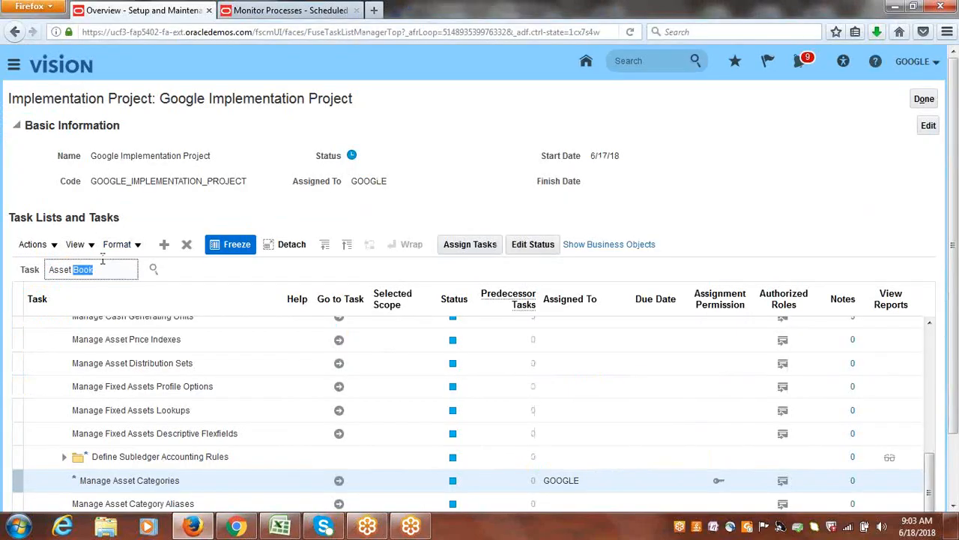
key(ctrl+a)
text(data access for use)
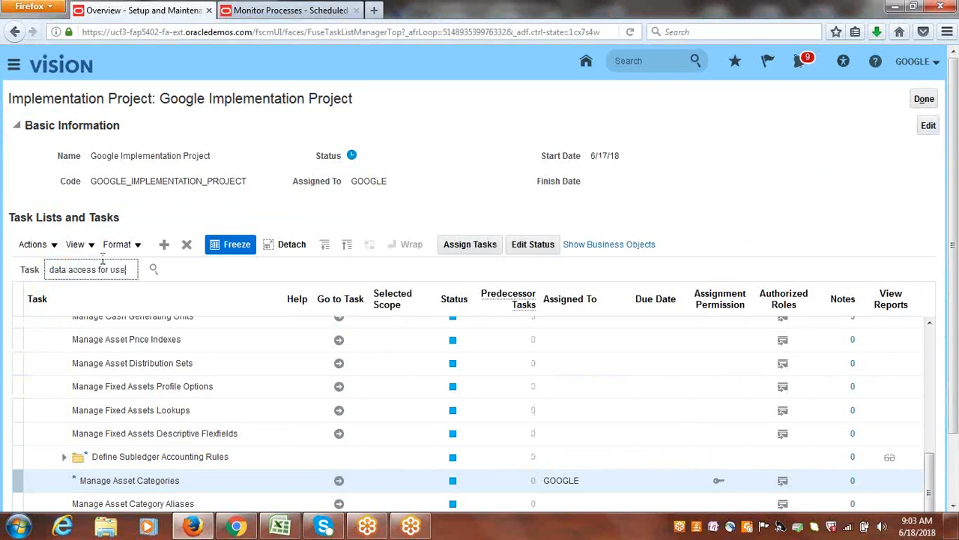
key(Return)
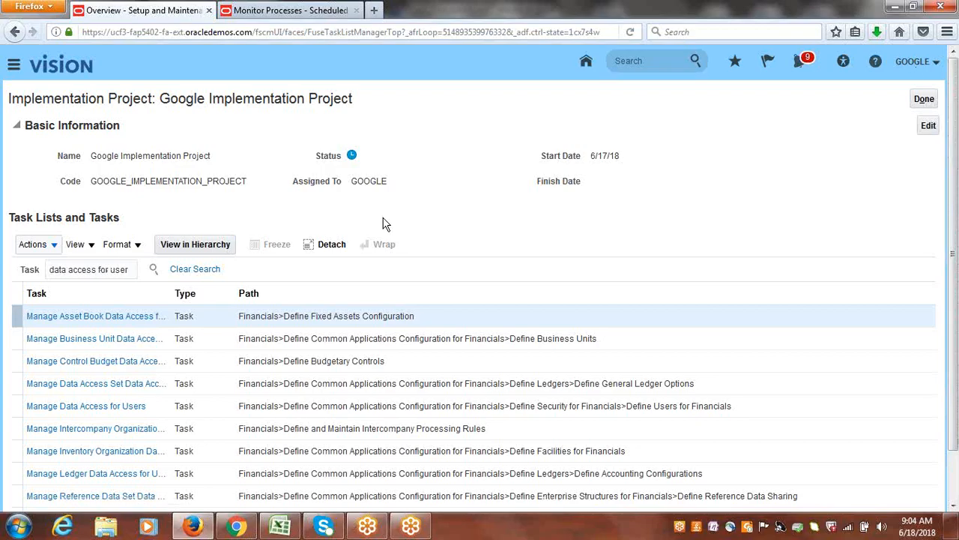
click(118, 407)
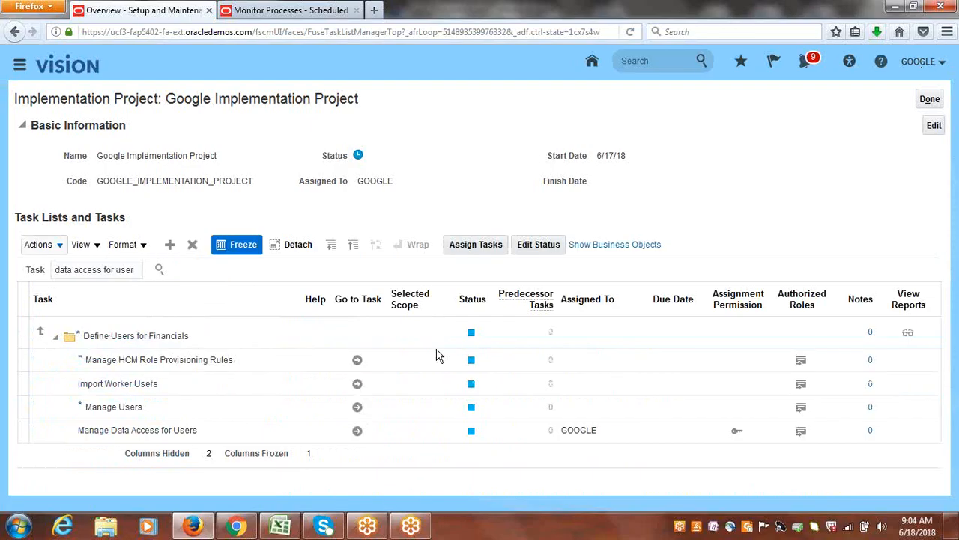
click(357, 430)
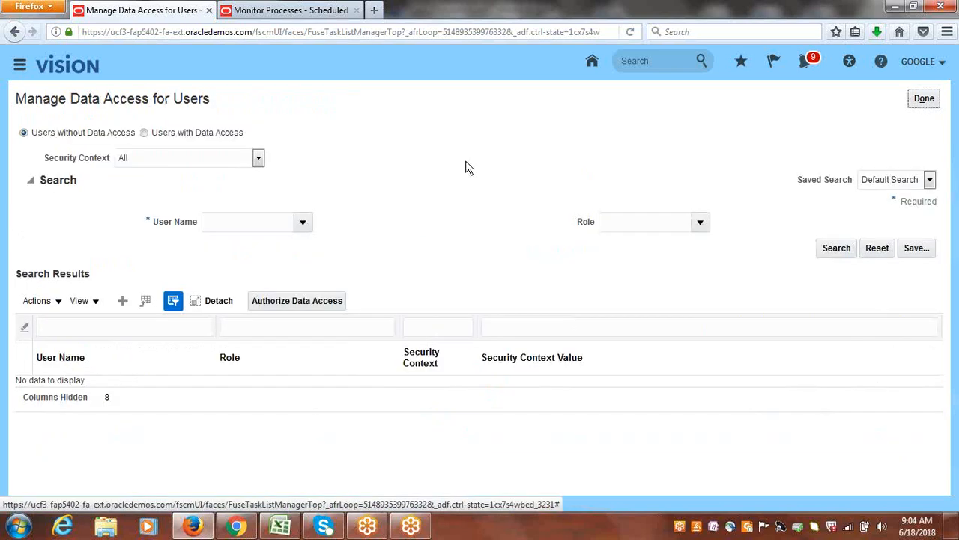
- Add a data access entry for user GOOGLE with the Asset Accountant role
click(123, 301)
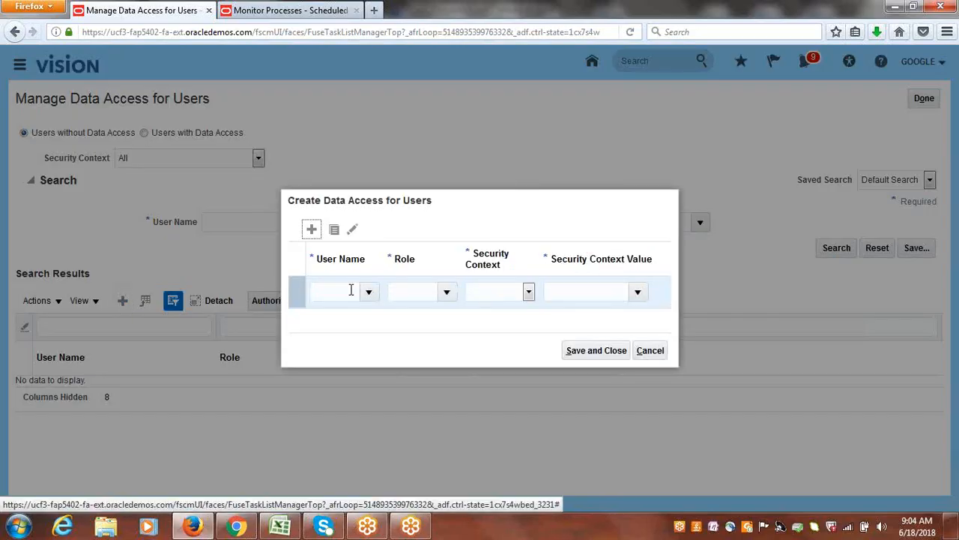
click(351, 289)
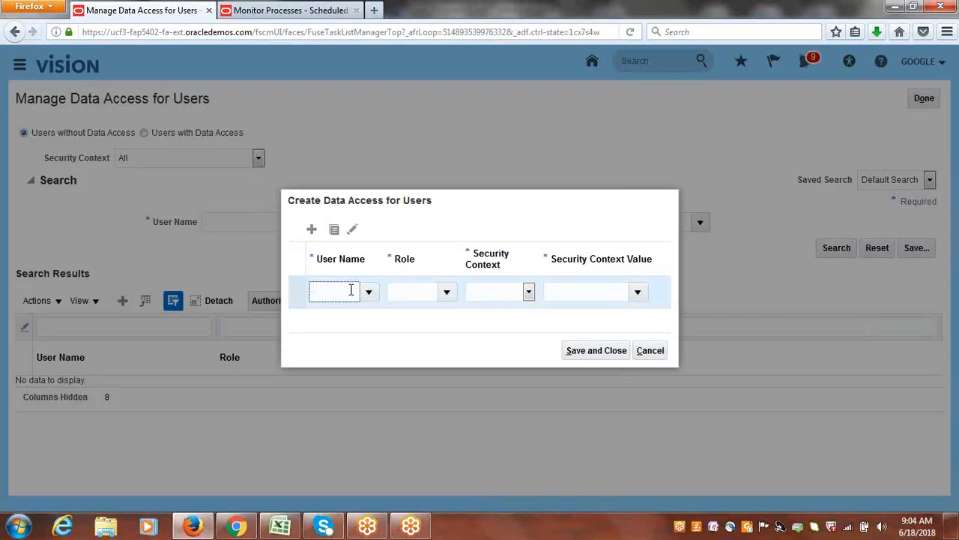
text(google)
key(Tab)
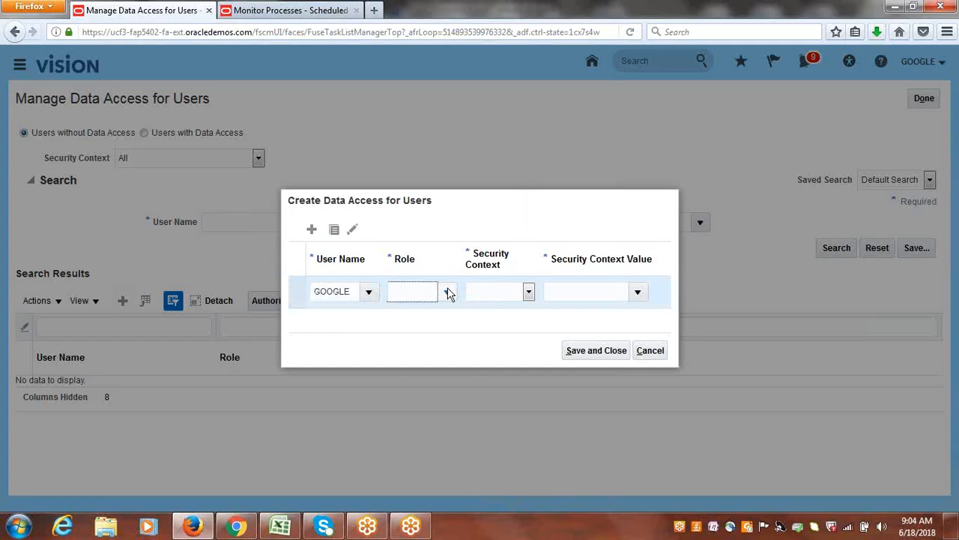
click(447, 291)
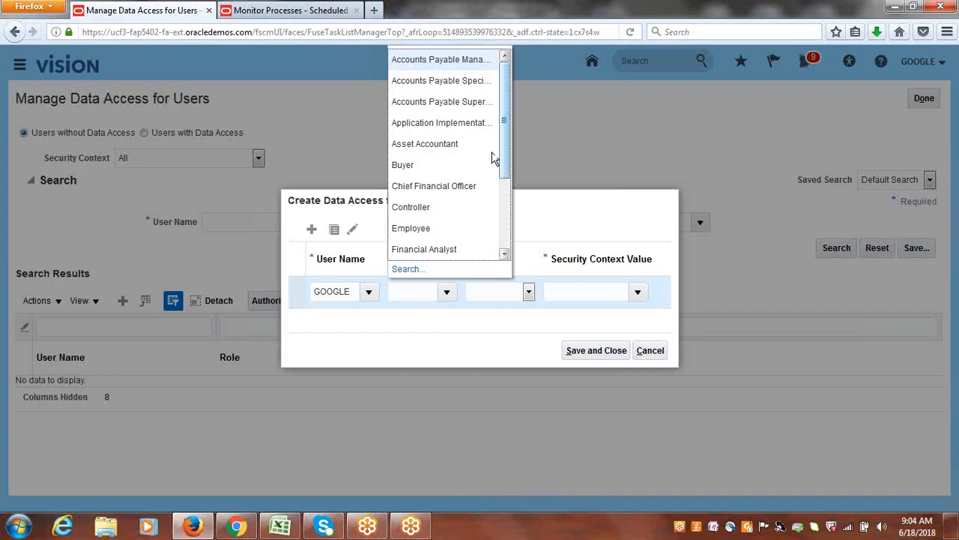
click(447, 143)
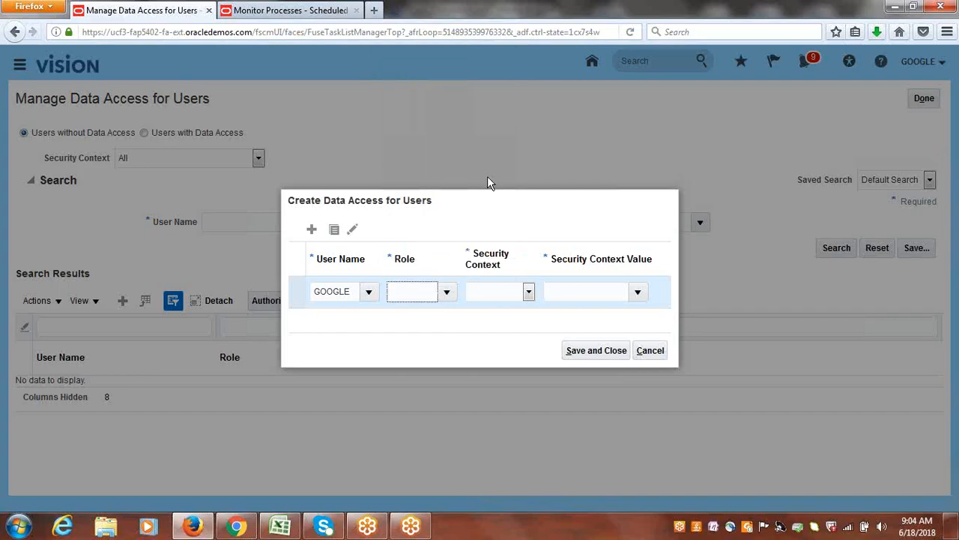
- Set the entry's security context to Asset book with value GOOGLE TAX, and save it
click(528, 292)
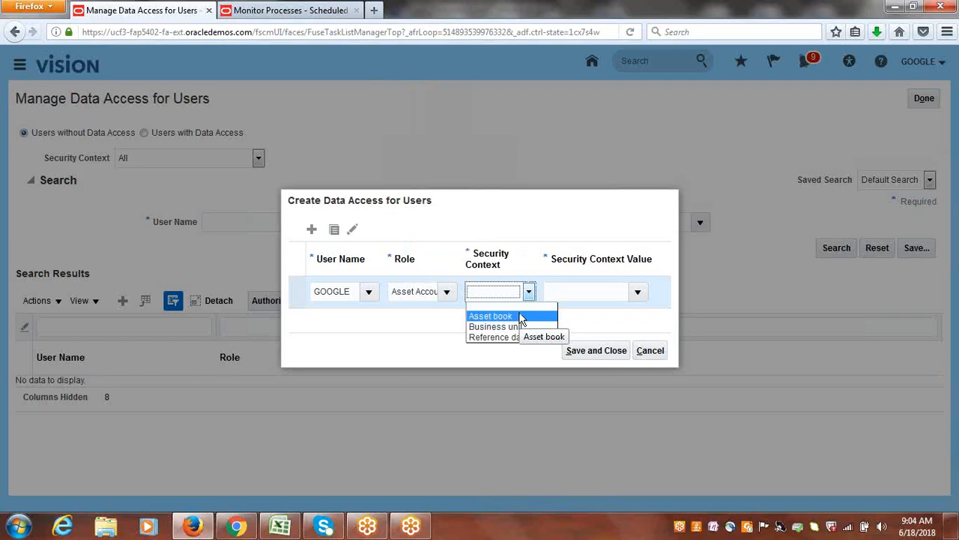
click(522, 317)
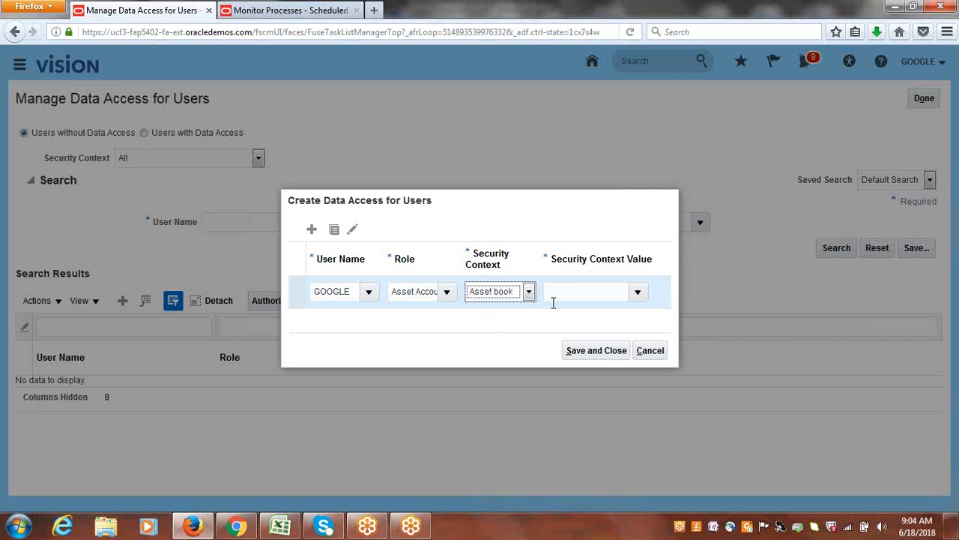
click(638, 293)
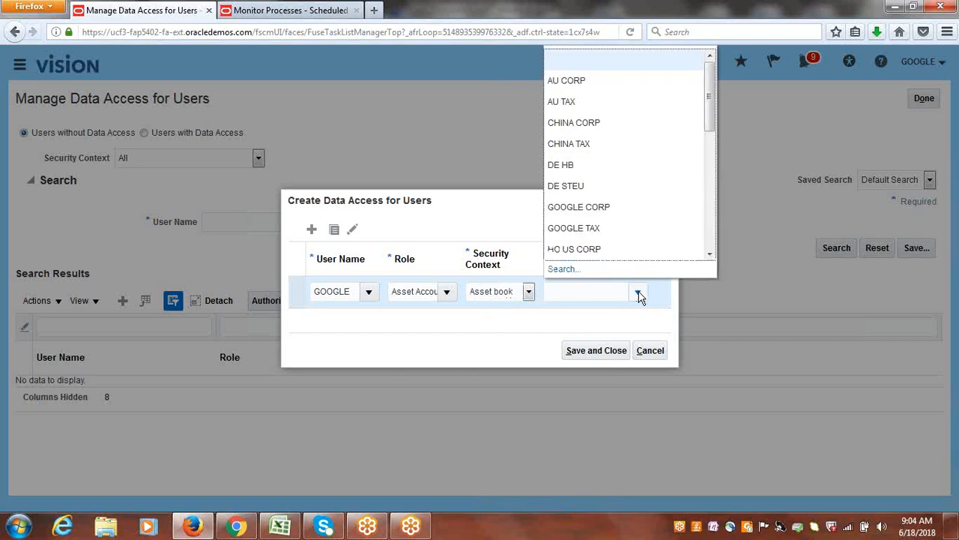
key(Up)
key(Up)
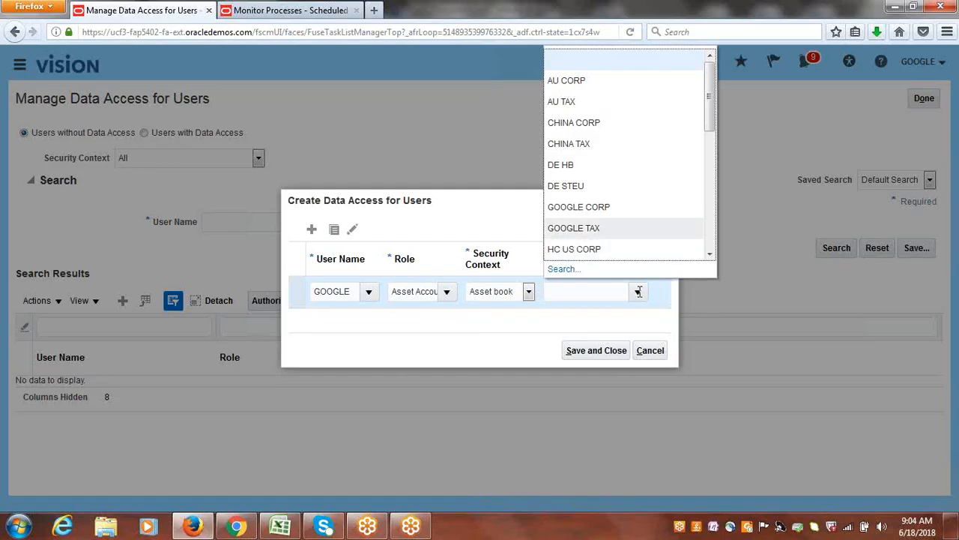
key(Return)
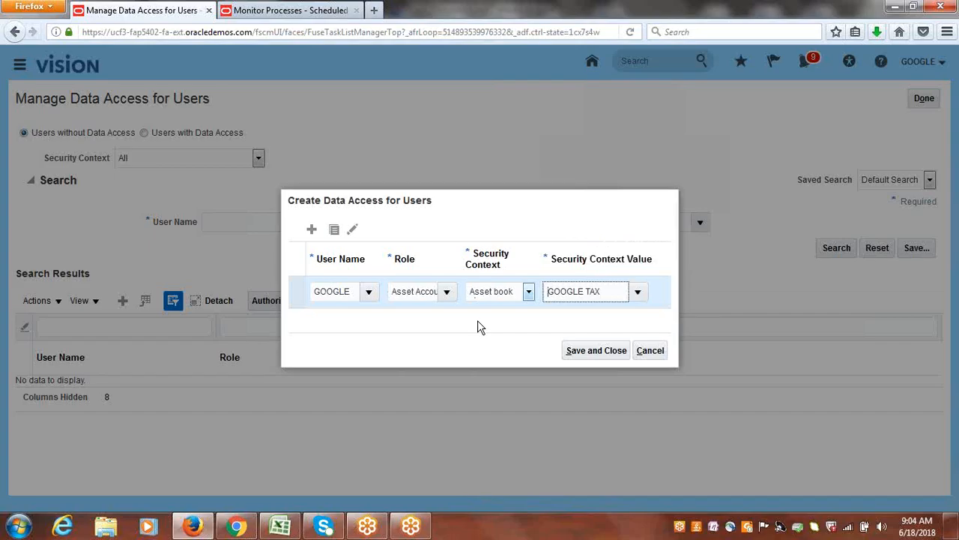
click(611, 351)
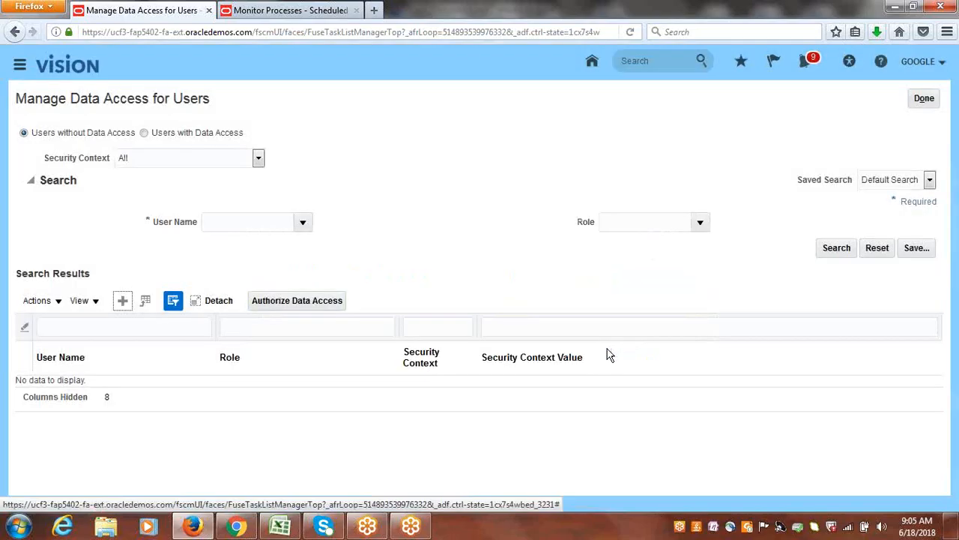
- Close the data access page and the implementation project, and open the Scheduled Processes overview
click(924, 99)
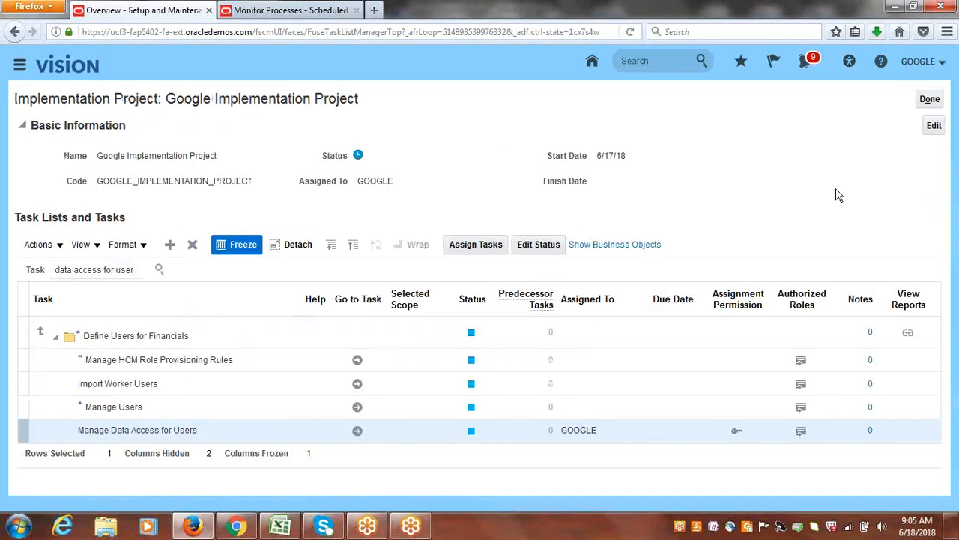
click(932, 100)
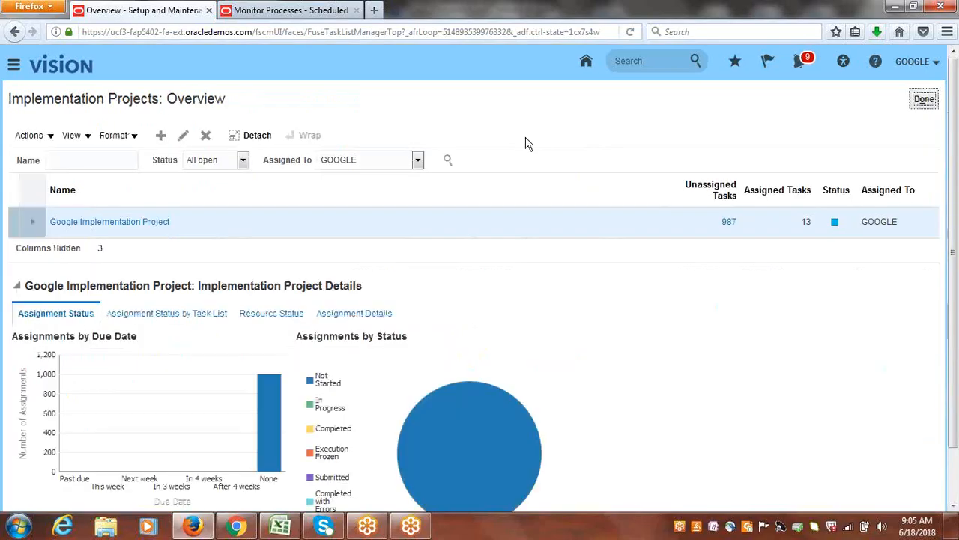
click(13, 66)
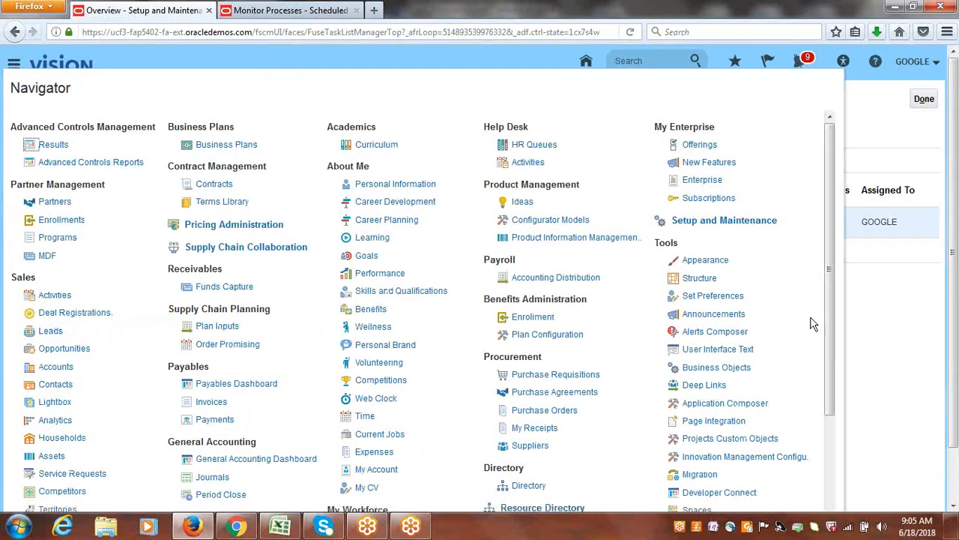
drag(829, 314, 847, 410)
click(723, 432)
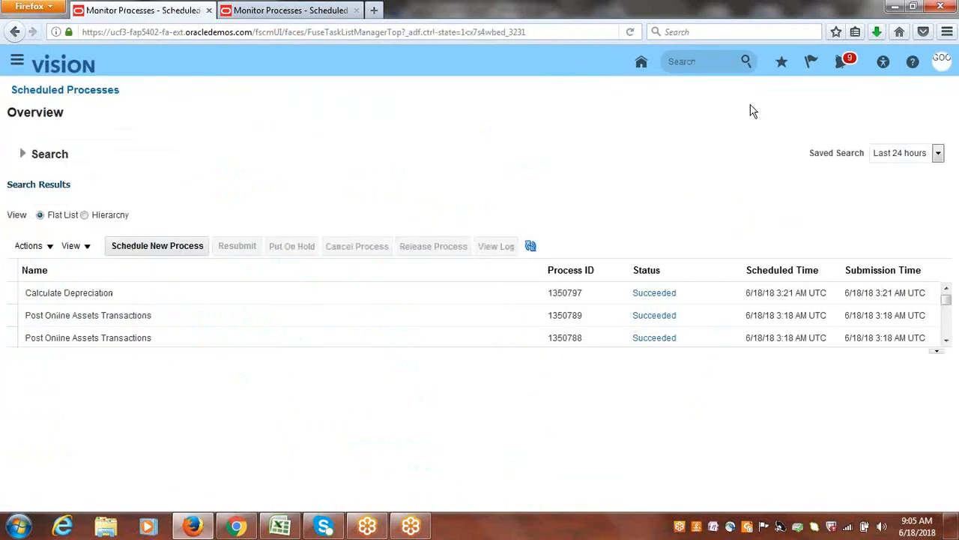
- Start a new scheduled process, search for "LDAP", and choose the Retrieve Latest LDAP Changes job
click(164, 249)
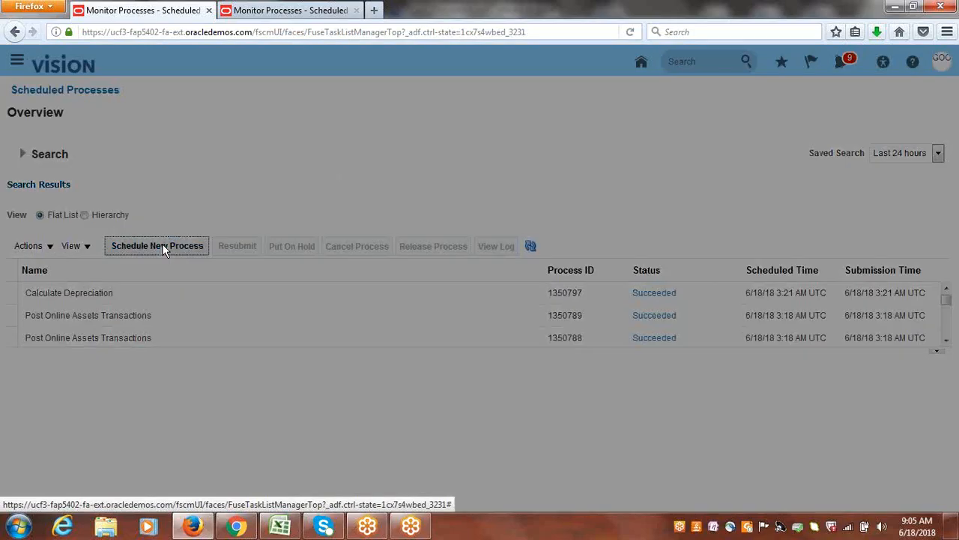
click(482, 249)
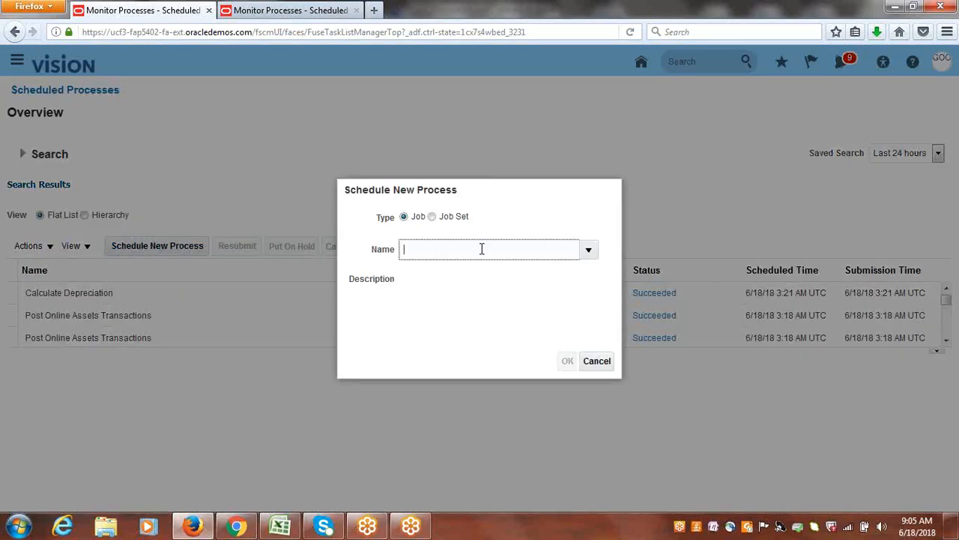
text(LDAP)
key(Tab)
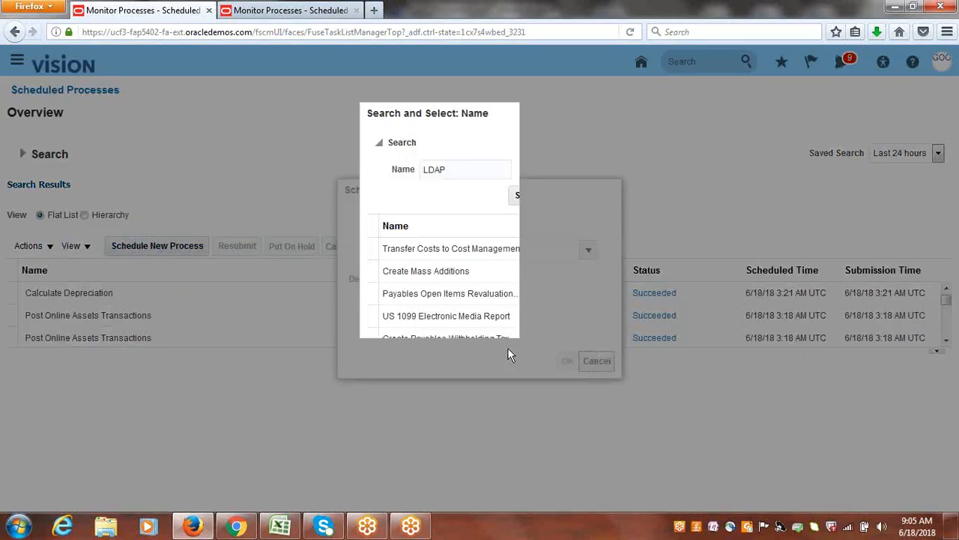
click(534, 196)
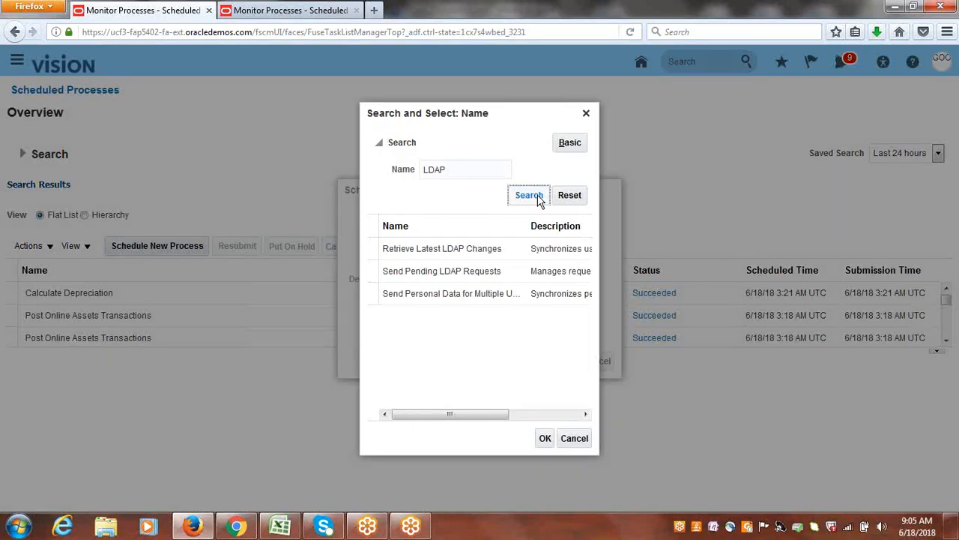
click(450, 249)
click(552, 439)
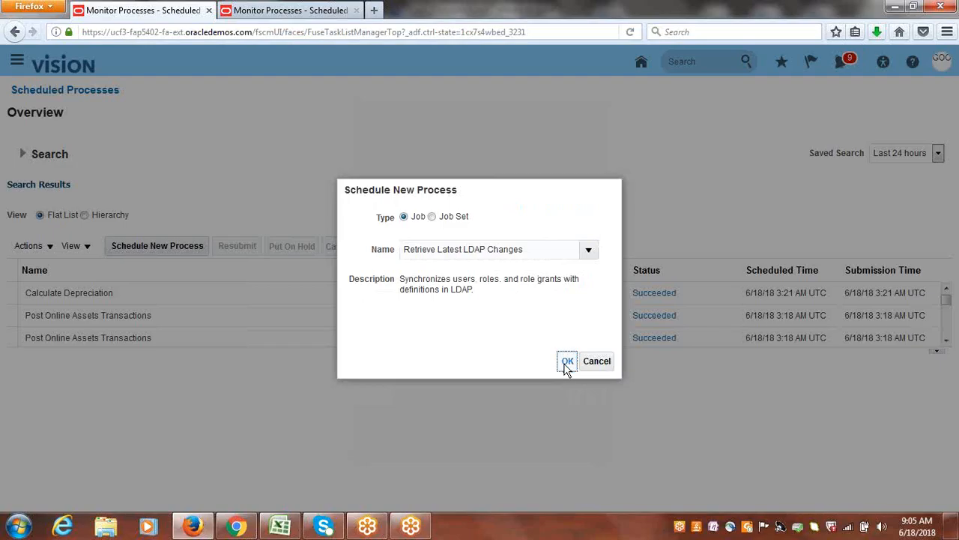
- Submit the Retrieve Latest LDAP Changes process with default options and refresh the process list
click(567, 361)
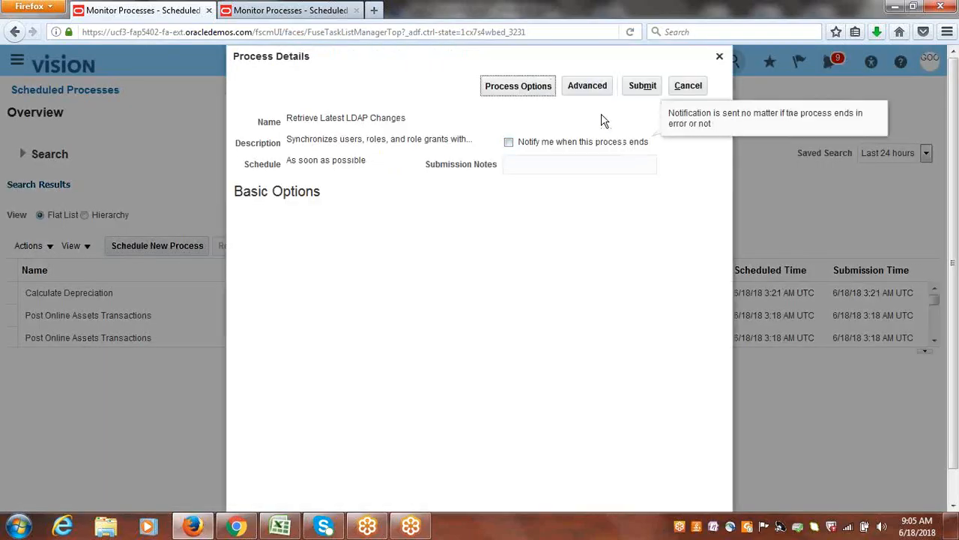
click(645, 87)
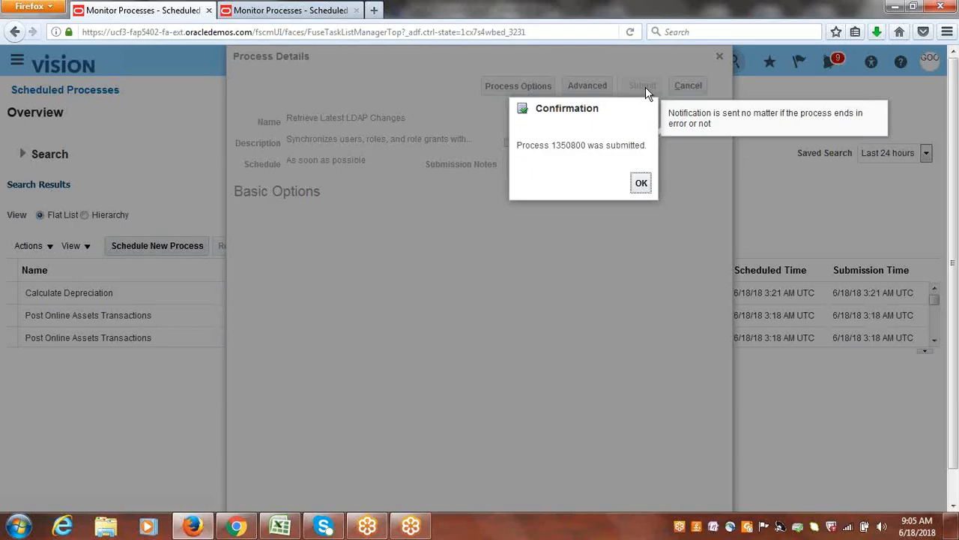
click(641, 185)
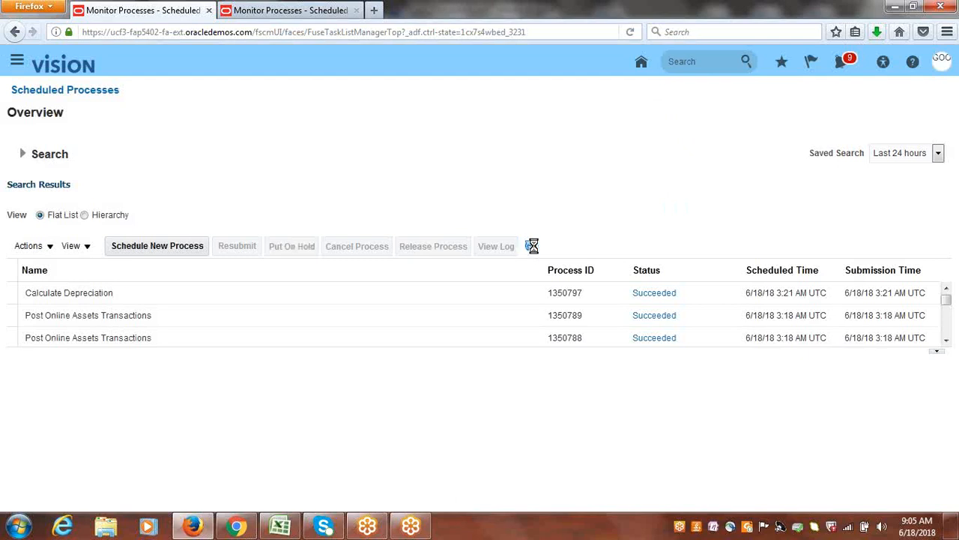
click(531, 247)
click(533, 248)
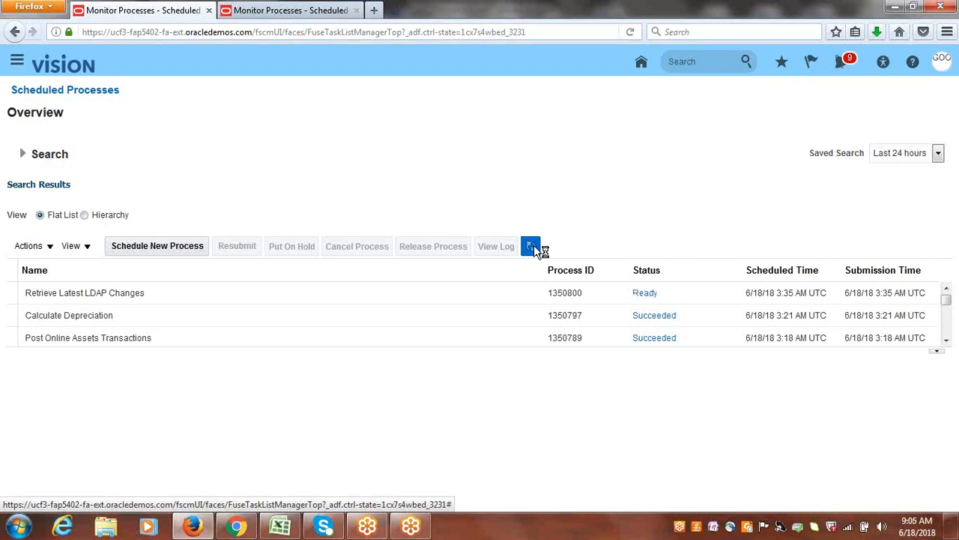
- In the second browser tab, reload the application and open the Fixed Assets Assets work area
click(295, 13)
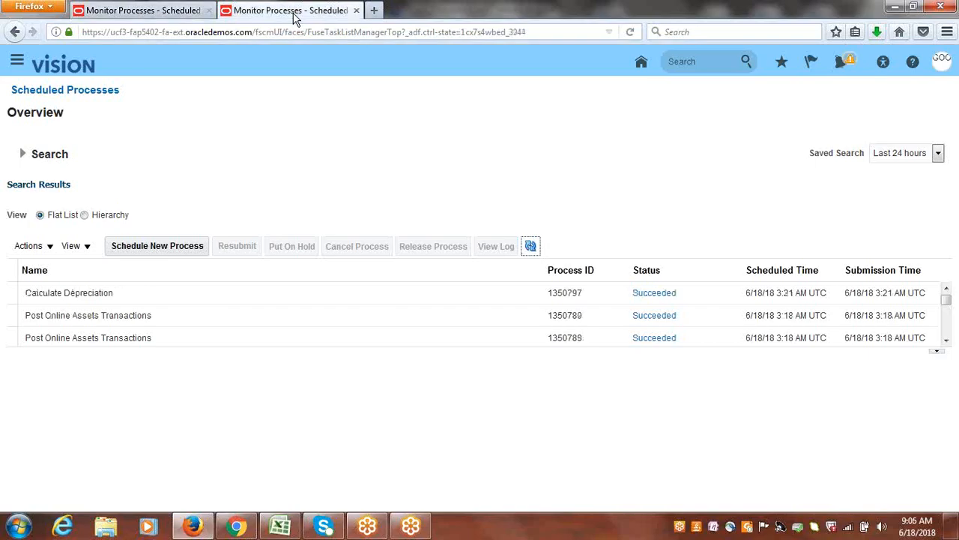
click(292, 26)
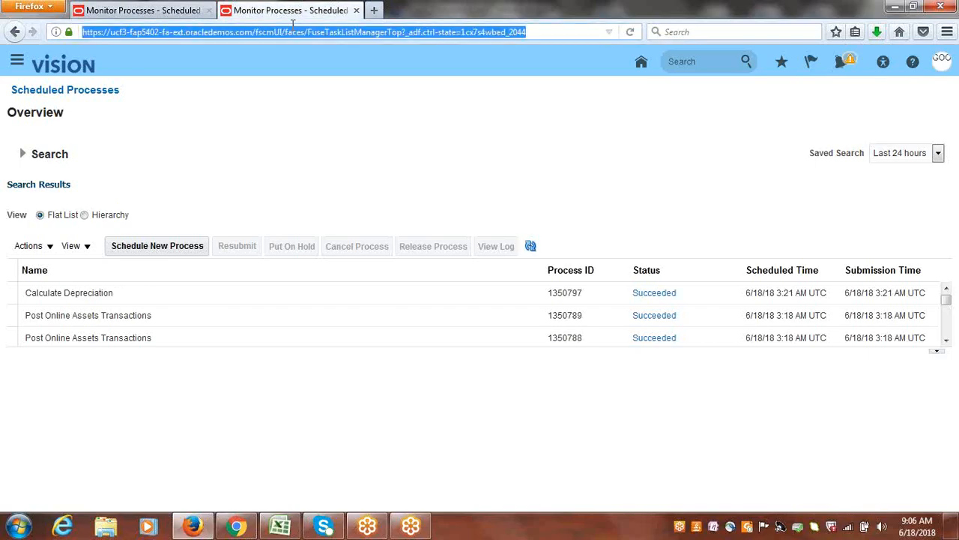
key(Return)
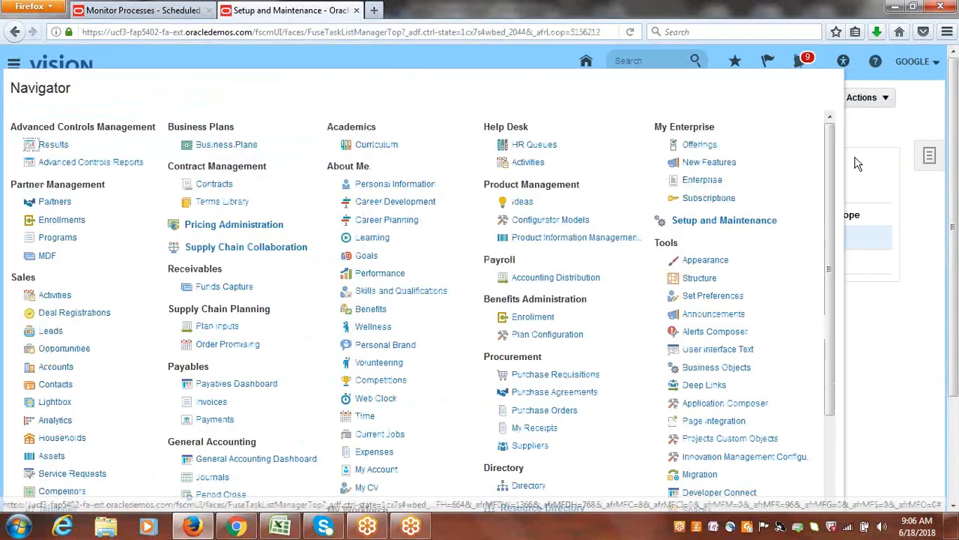
drag(837, 171, 846, 295)
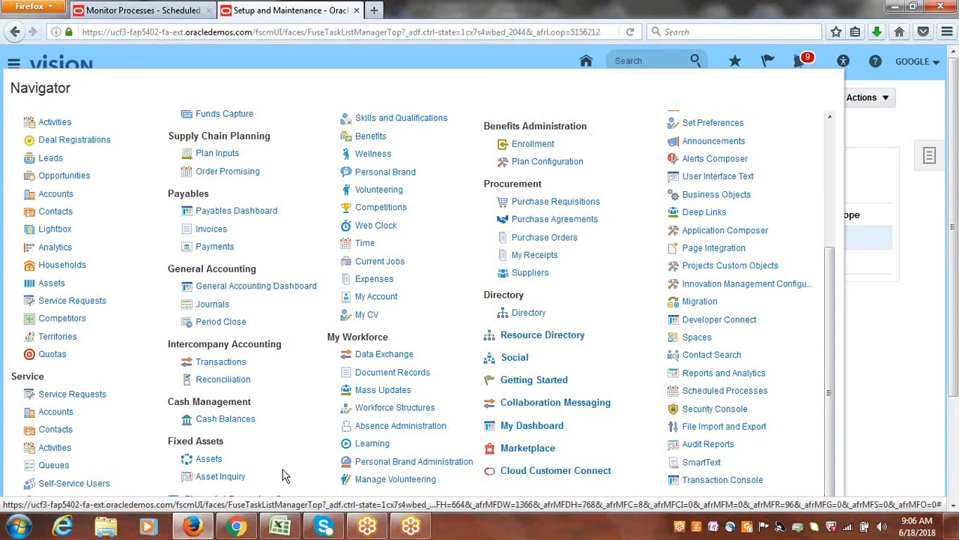
click(213, 458)
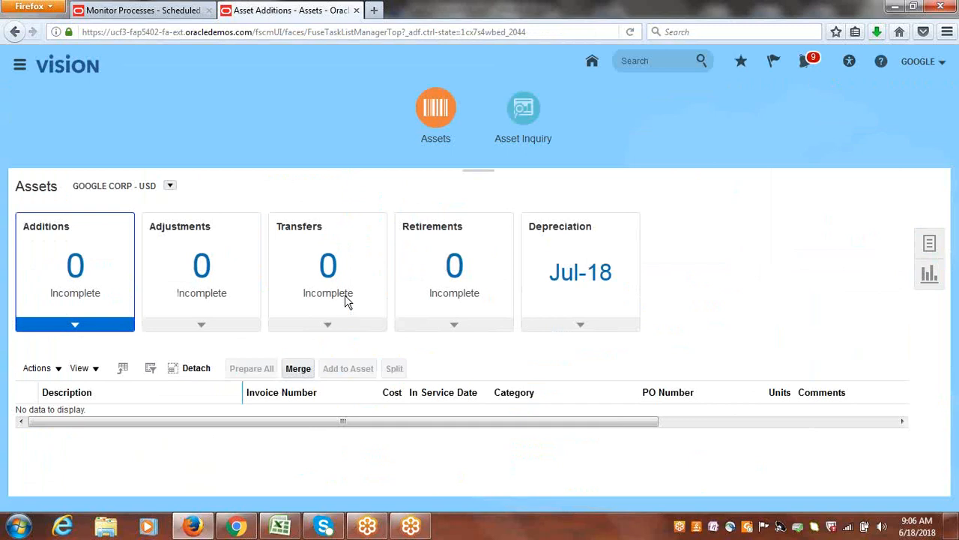
- Switch the Assets work area to the GOOGLE TAX - USD book and open Manage All Books
click(170, 186)
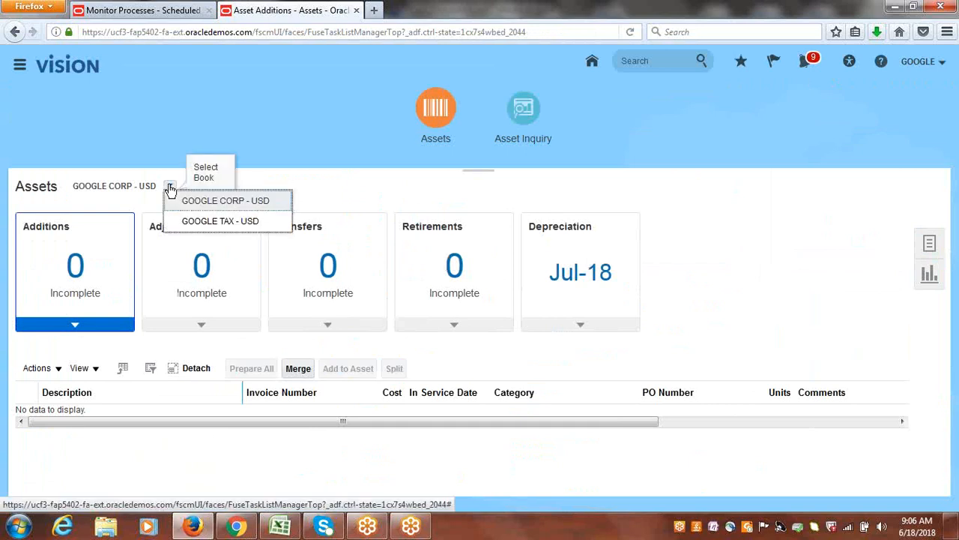
click(195, 225)
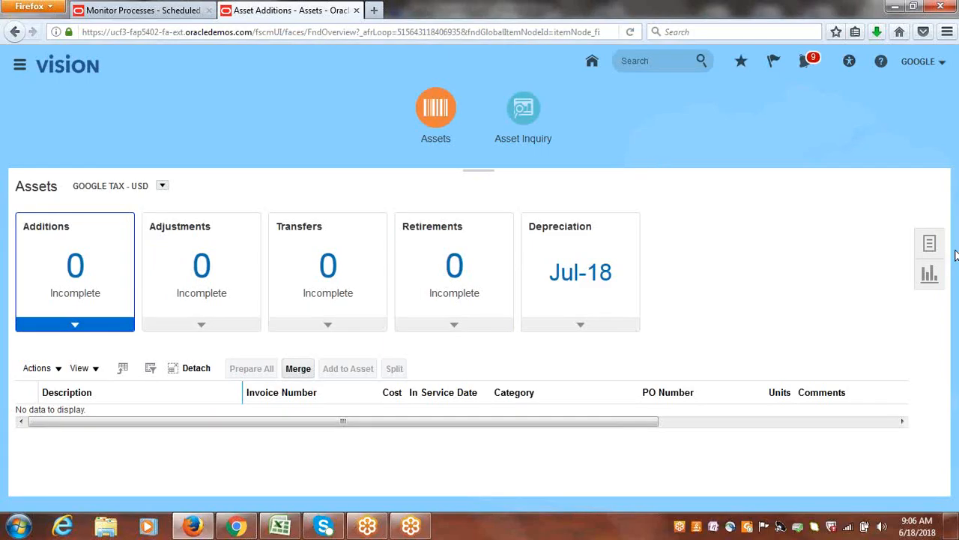
click(931, 245)
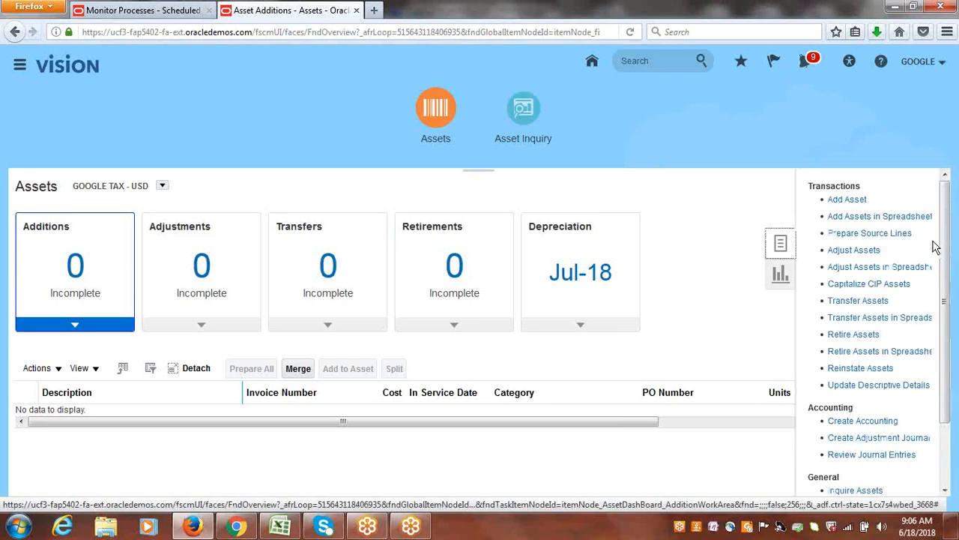
scroll(946, 237, down, 2)
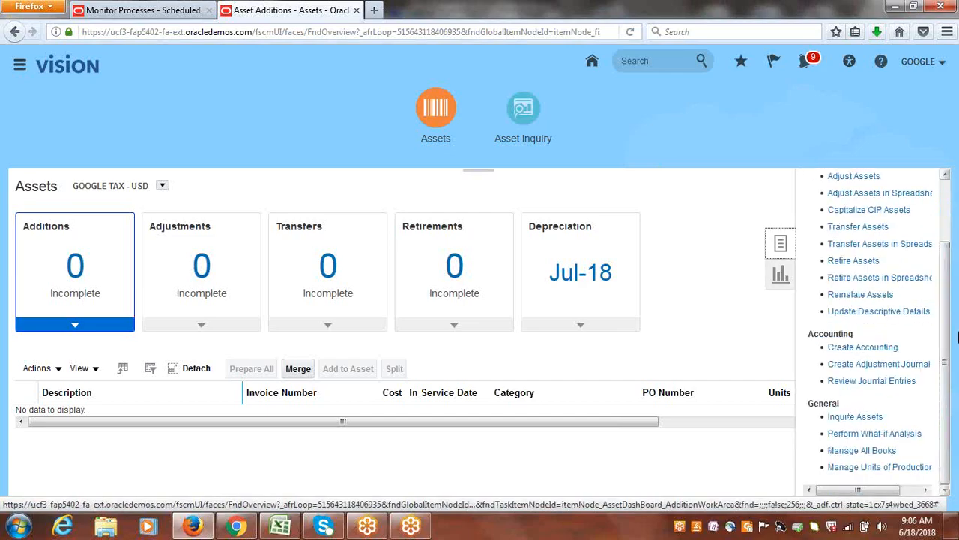
click(853, 452)
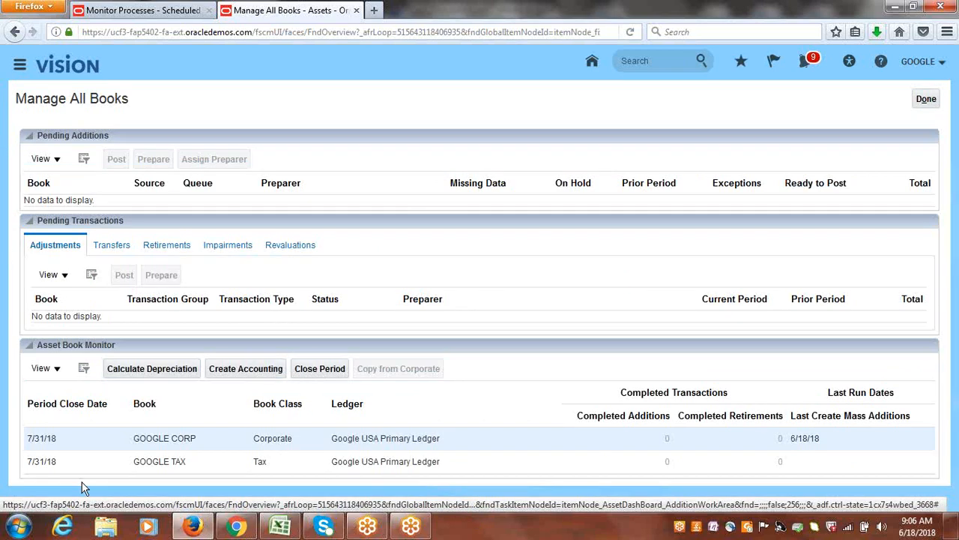
- Submit Copy from Corporate for the GOOGLE TAX book with corporate book period Jul-18 and acknowledge the confirmation
click(34, 464)
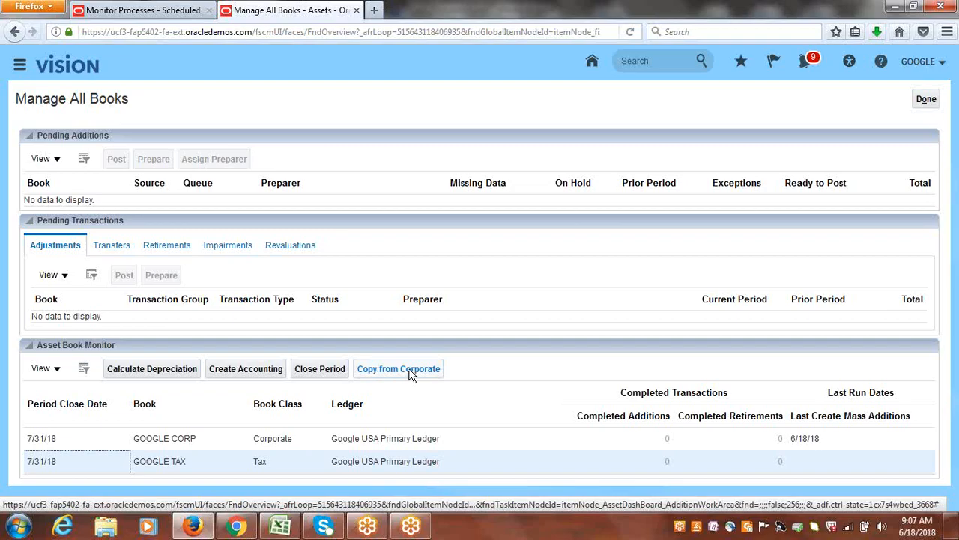
click(357, 458)
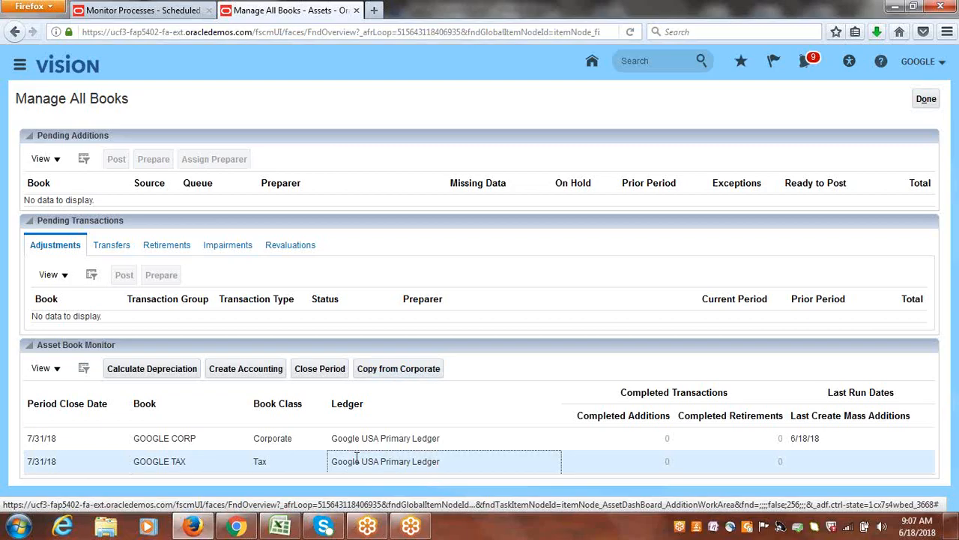
click(396, 376)
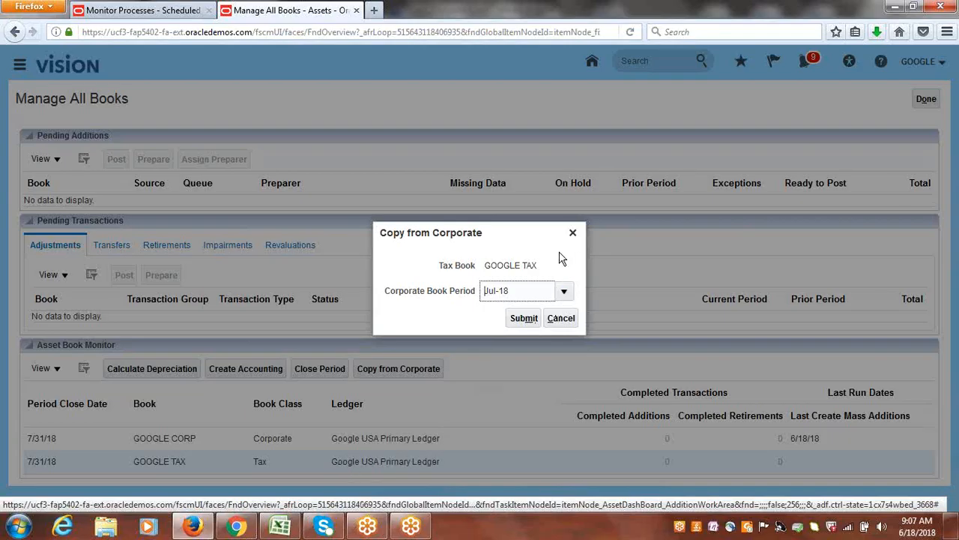
click(517, 322)
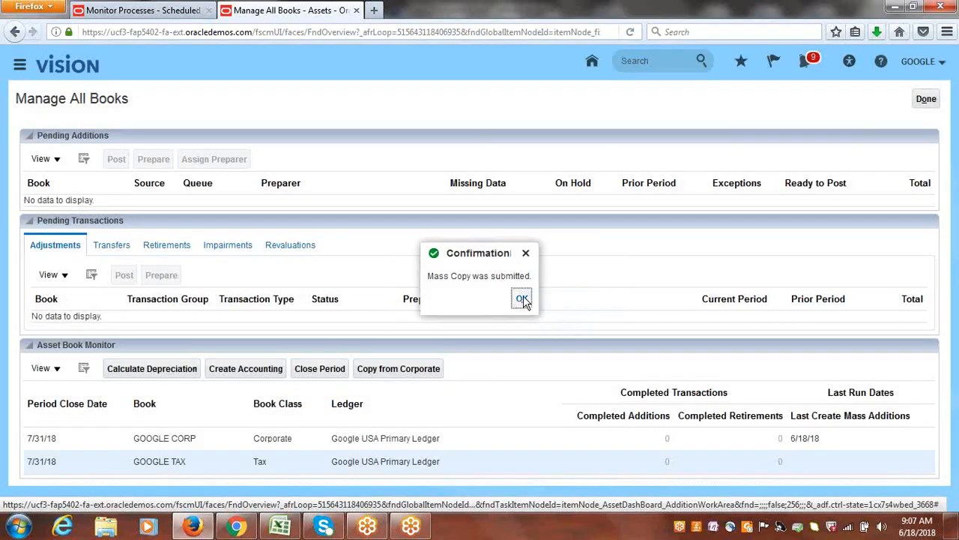
click(522, 299)
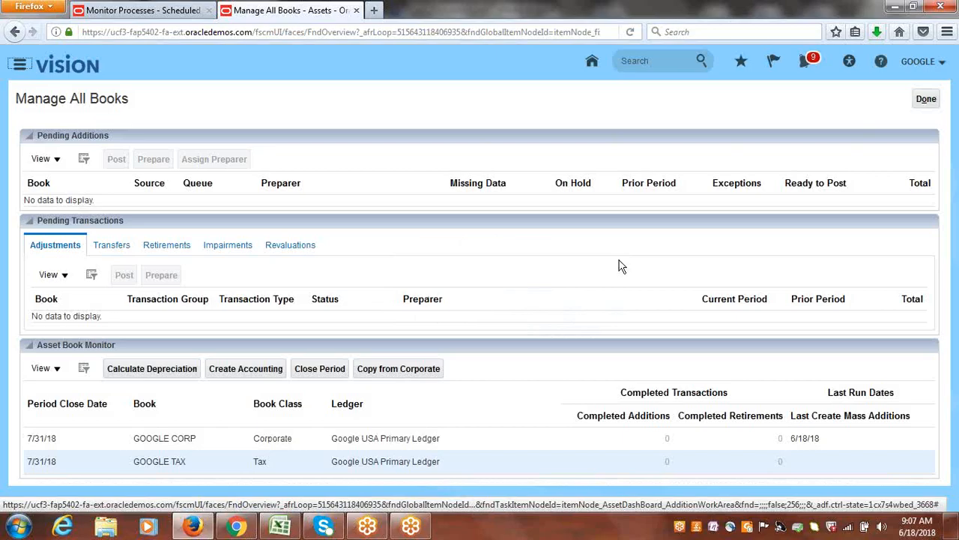
- Switch to the Scheduled Processes browser tab and refresh the list to check the mass copy process status
click(135, 10)
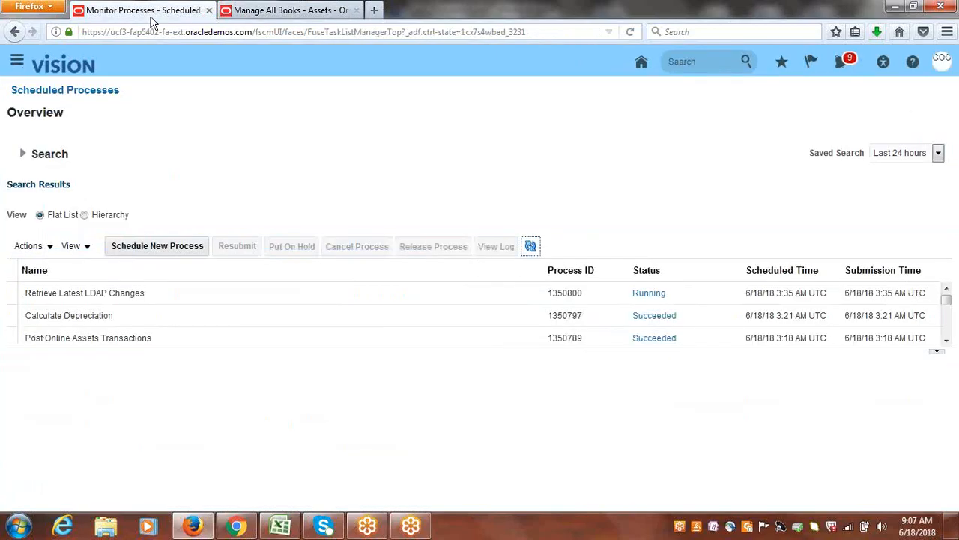
click(531, 247)
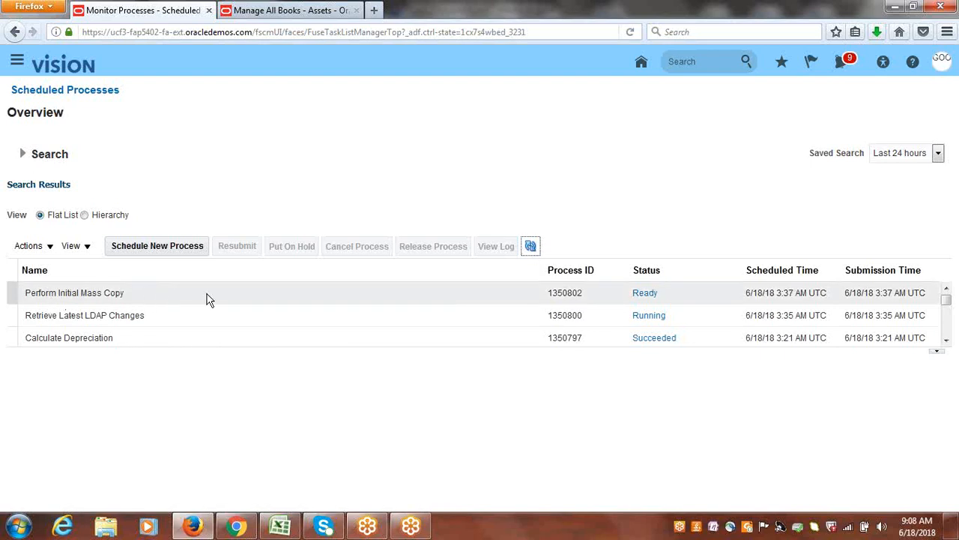
click(532, 248)
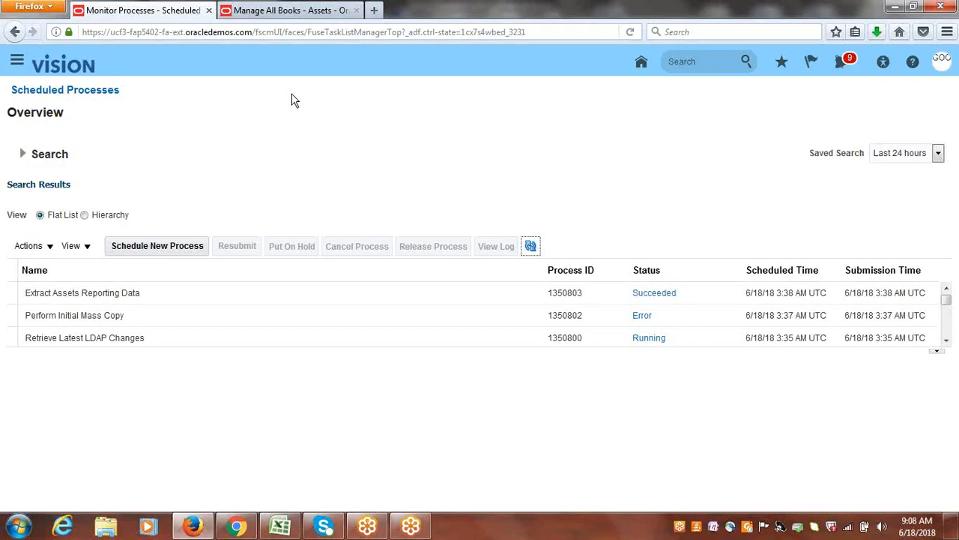
- Return to Manage All Books, close it, and search Asset Inquiry for all assets in the GOOGLE TAX book
click(281, 14)
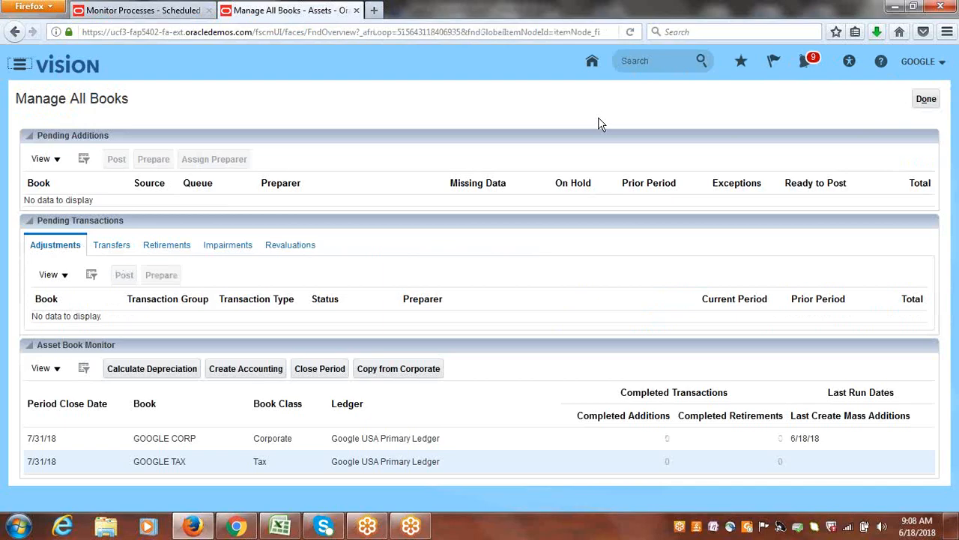
click(927, 99)
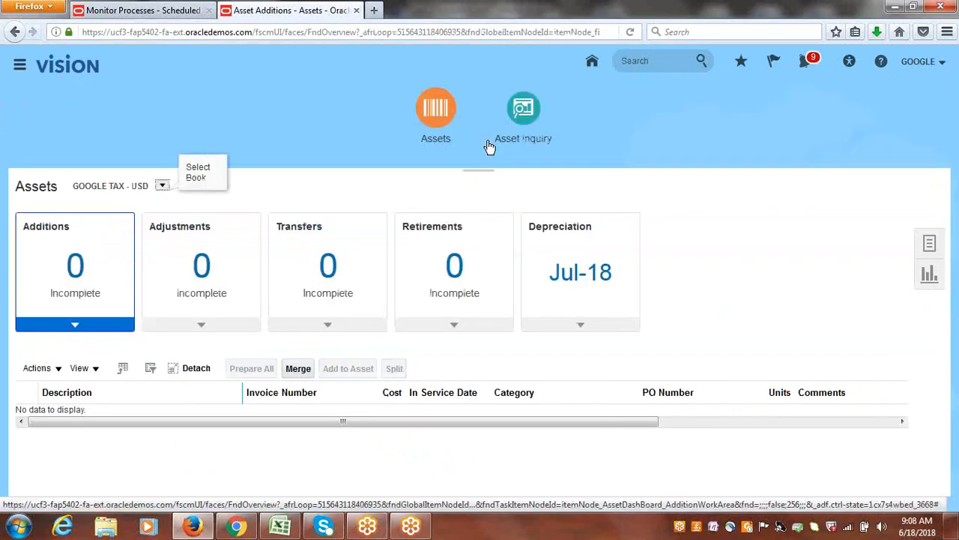
click(522, 105)
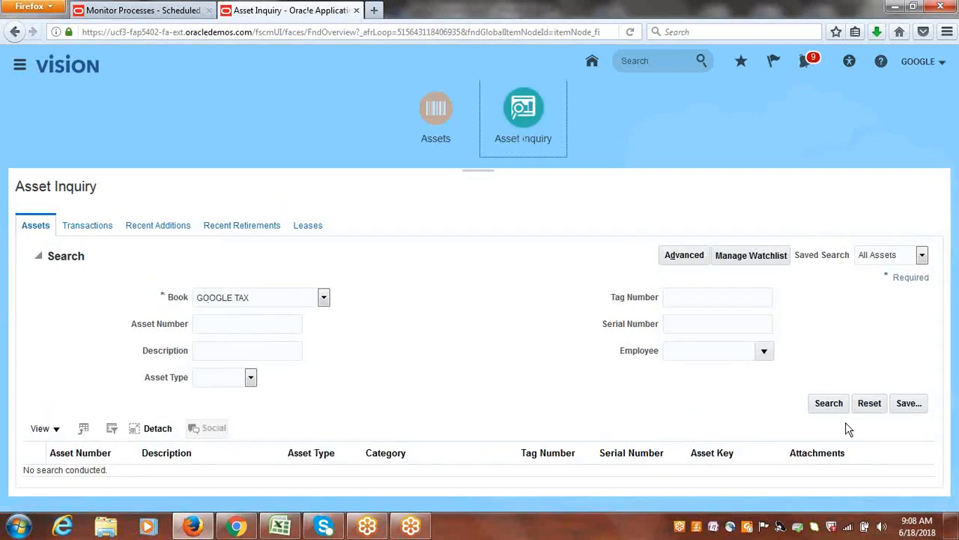
click(827, 405)
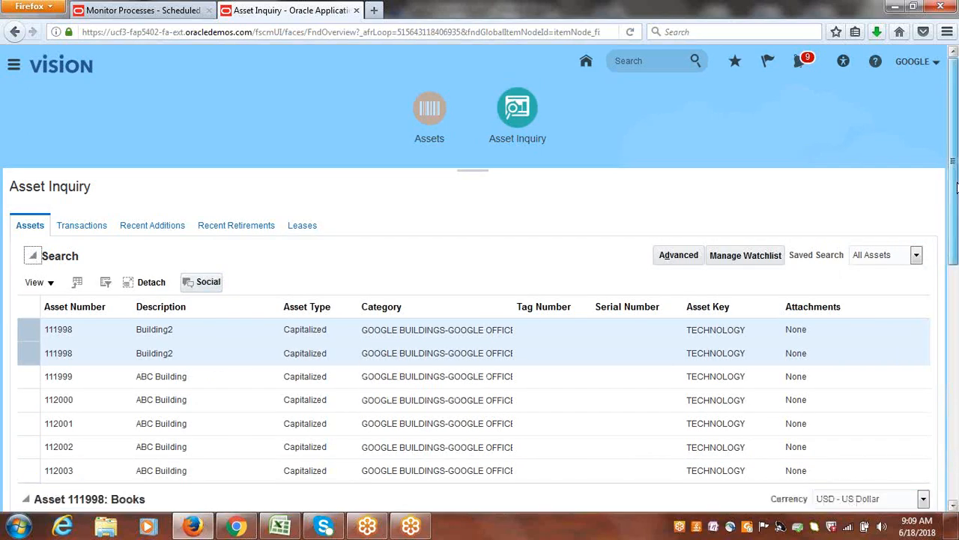
- Examine the book amounts of the Building2 asset and display its GOOGLE TAX book details
scroll(956, 188, down, 2)
drag(958, 302, 958, 304)
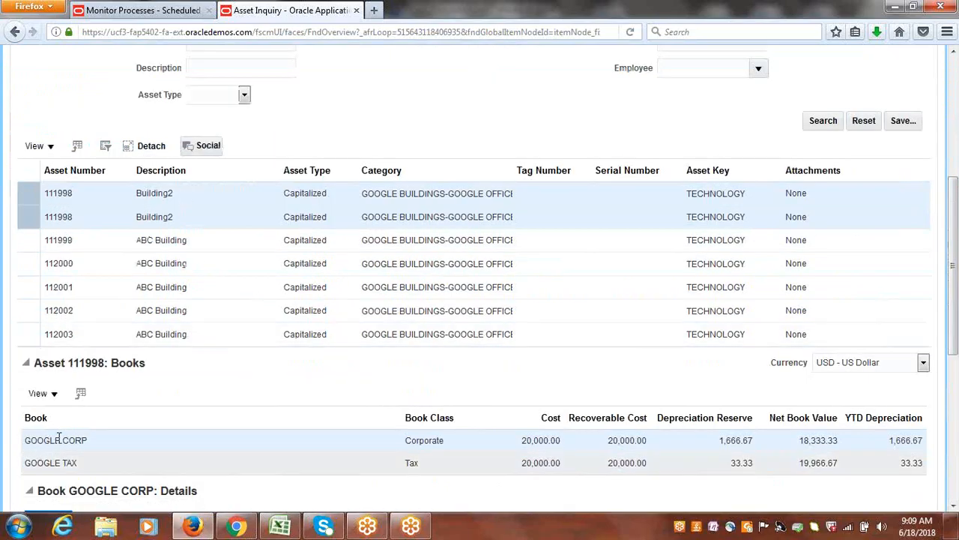
key(Down)
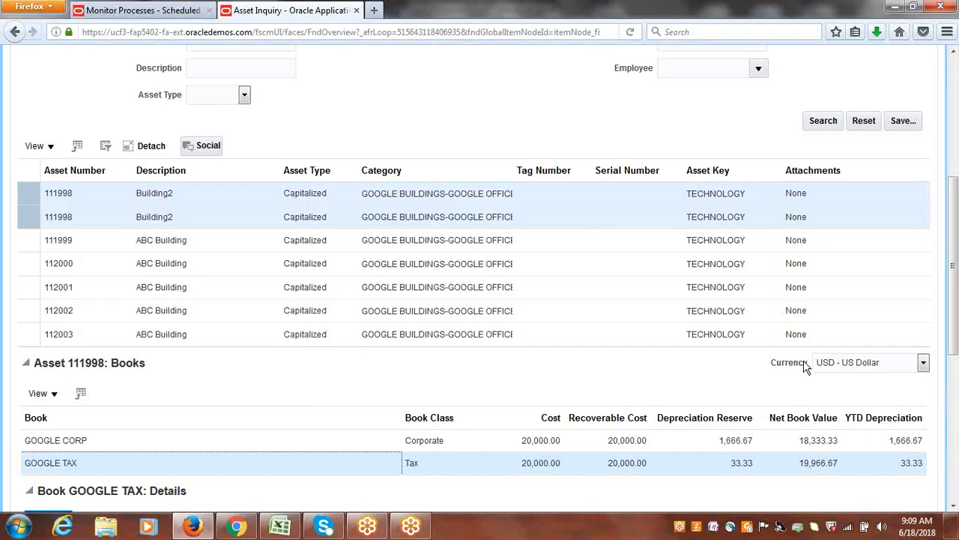
drag(953, 296, 957, 189)
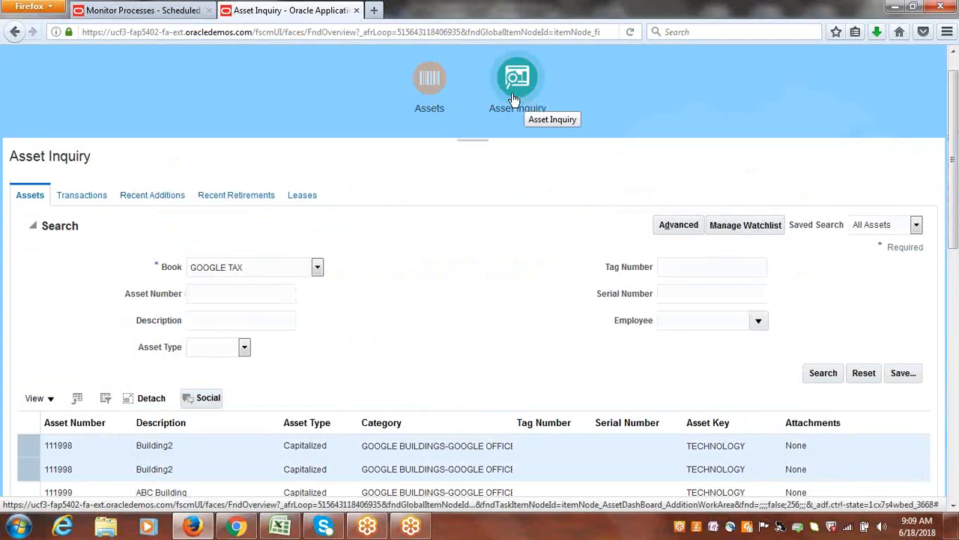
- Leave the asset inquiry for the Assets work area and reload the Scheduled Processes overview in the first browser tab
click(431, 93)
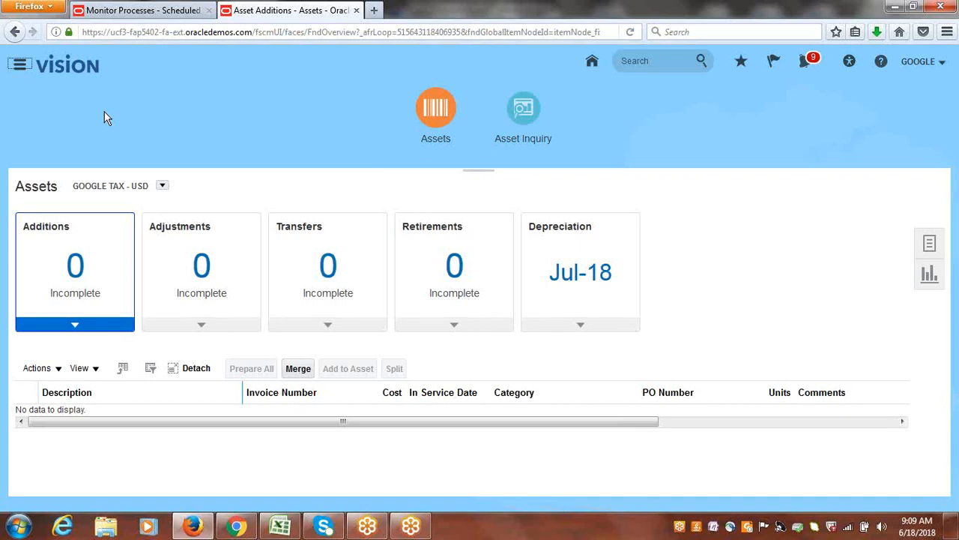
click(30, 74)
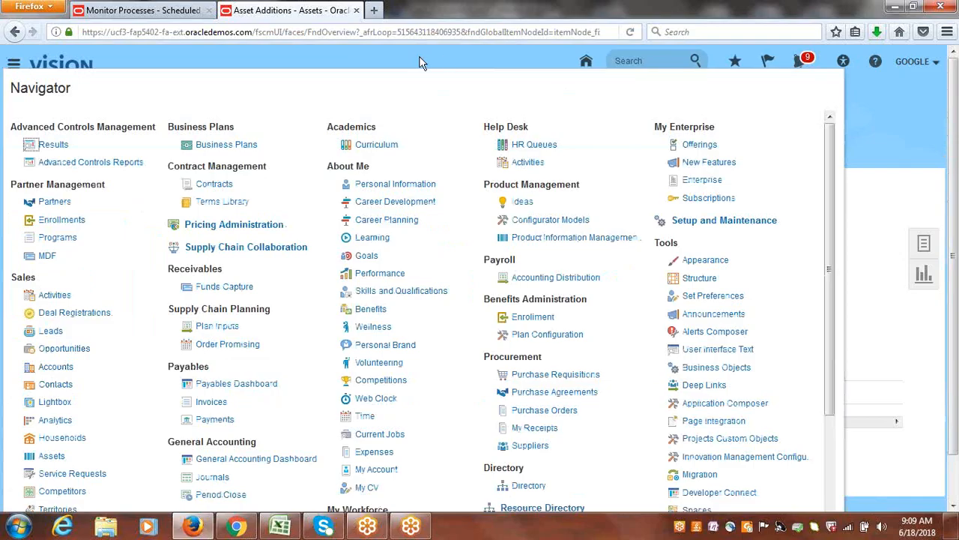
click(142, 12)
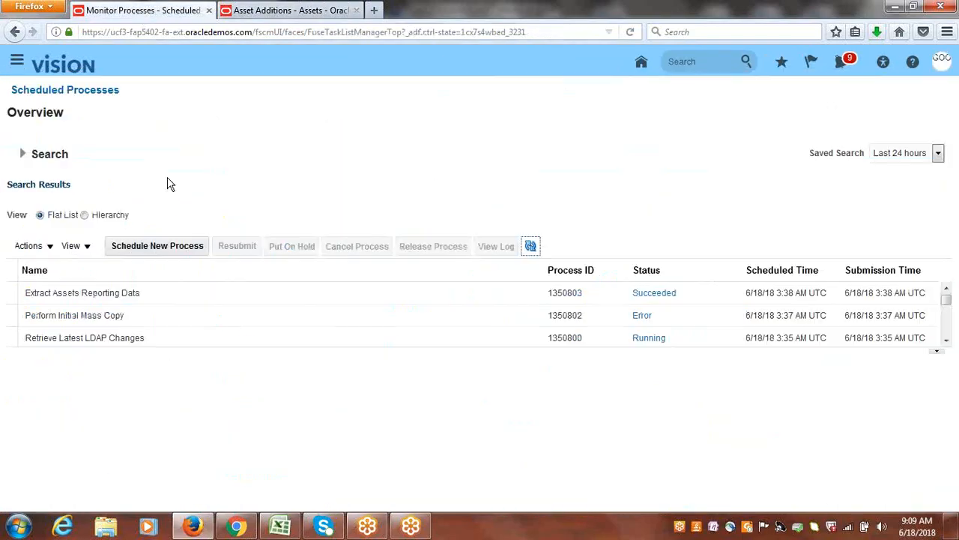
click(156, 240)
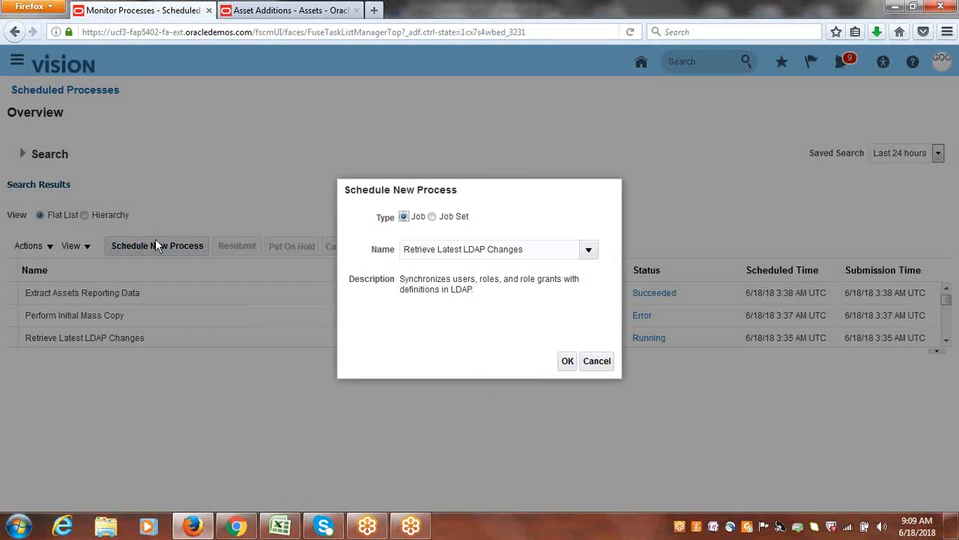
click(597, 365)
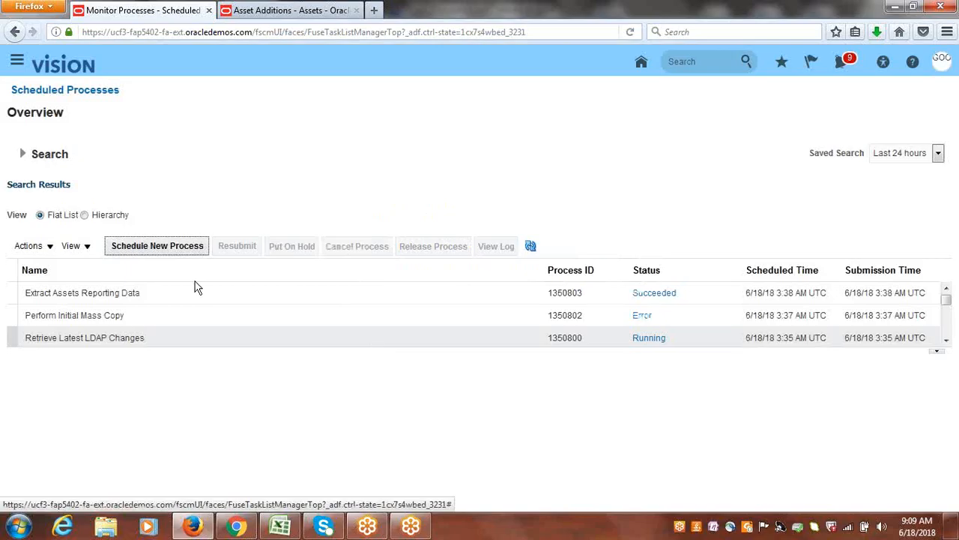
click(16, 65)
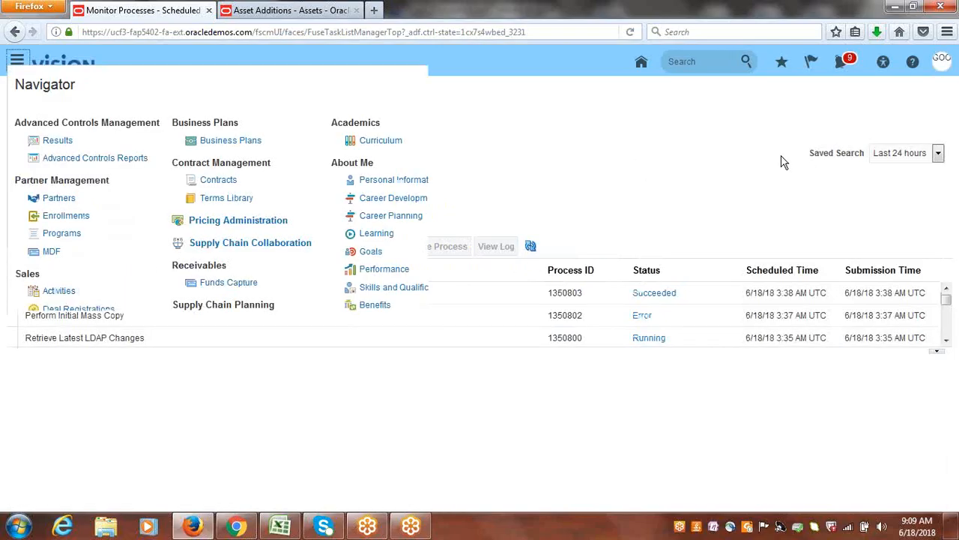
scroll(750, 367, down, 4)
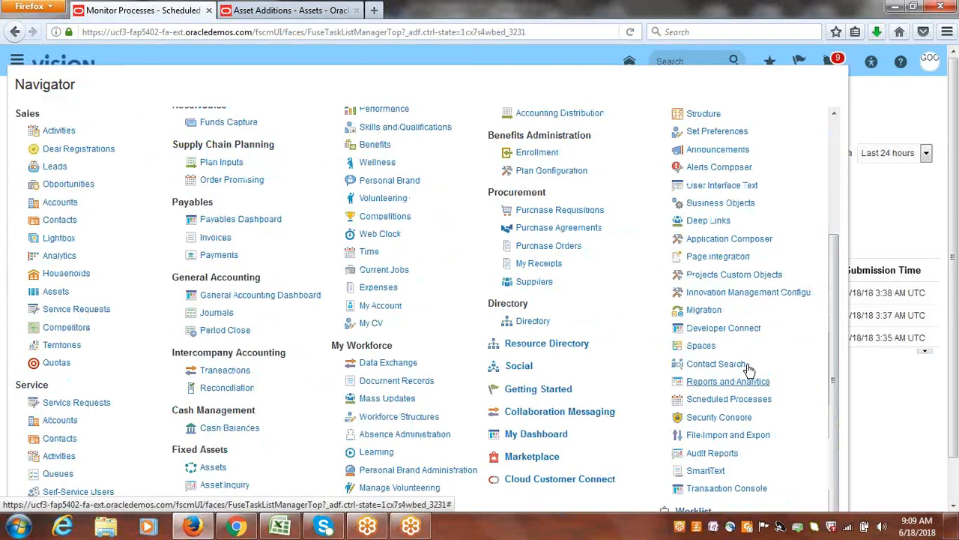
click(727, 399)
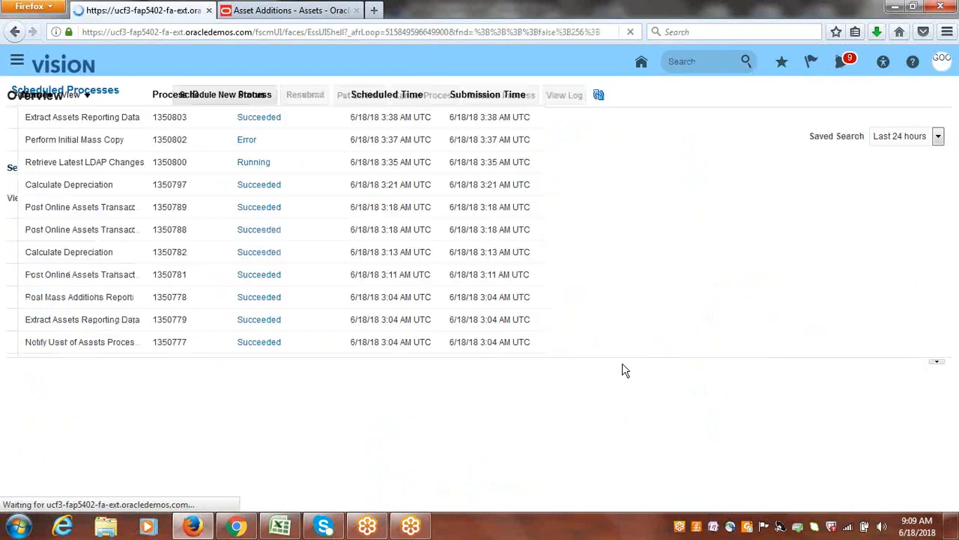
click(142, 253)
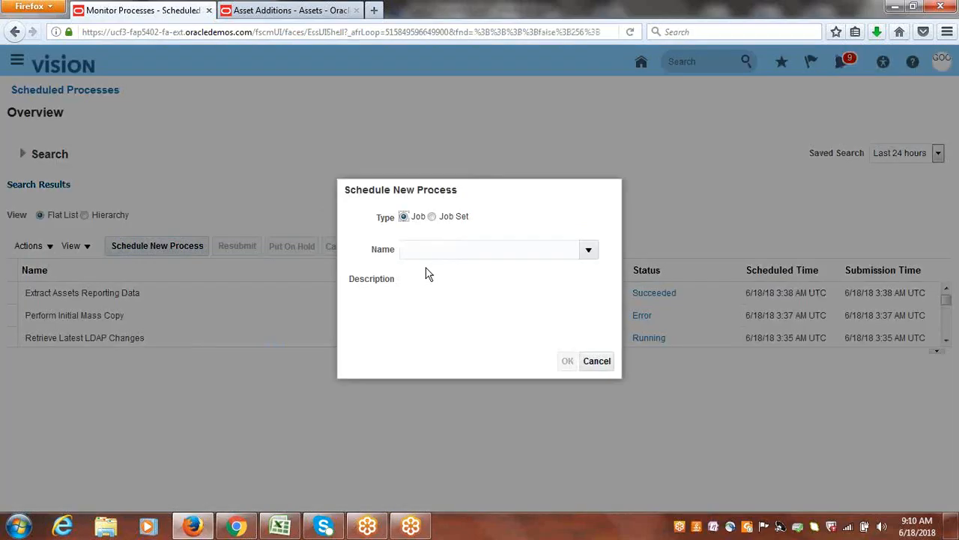
click(434, 251)
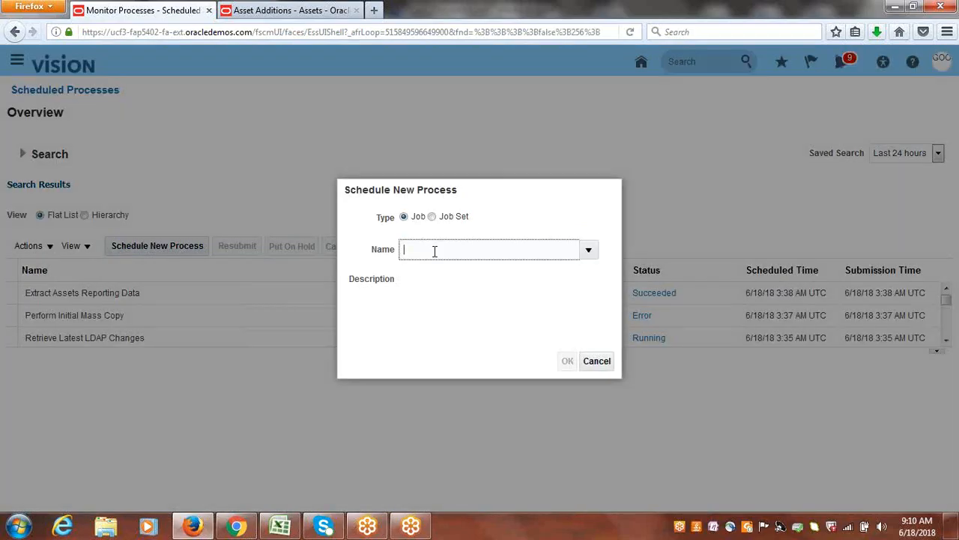
text(Initi)
key(Tab)
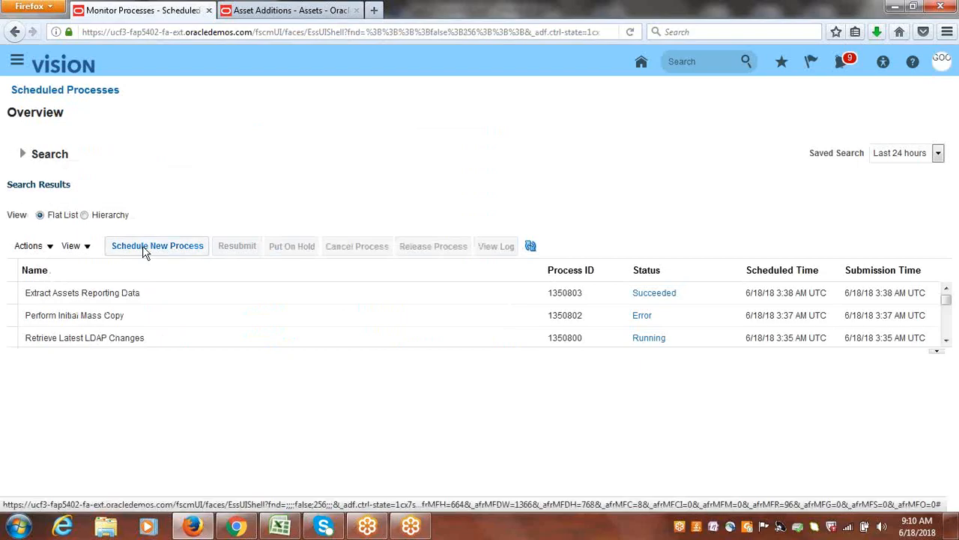
- Start scheduling a new job and search the process names for "Initital"
click(144, 253)
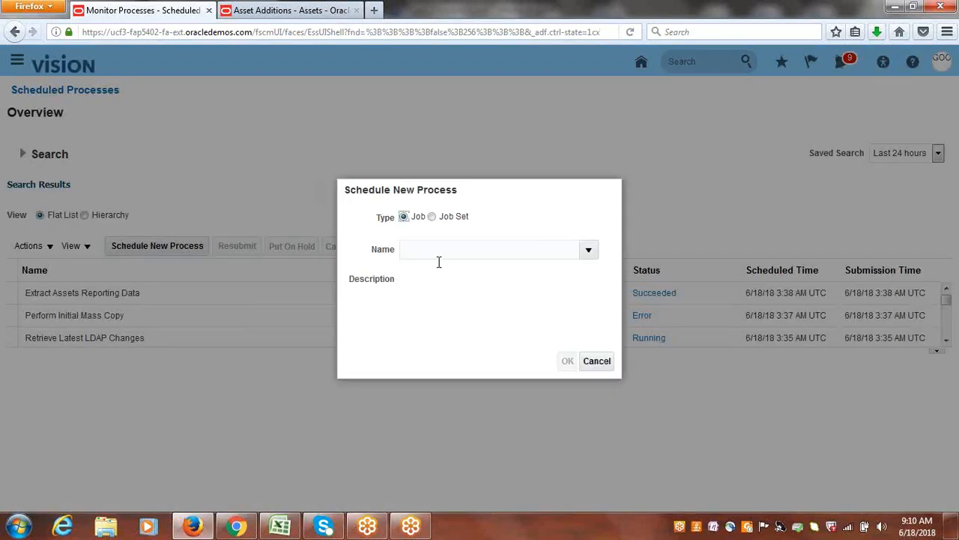
click(440, 258)
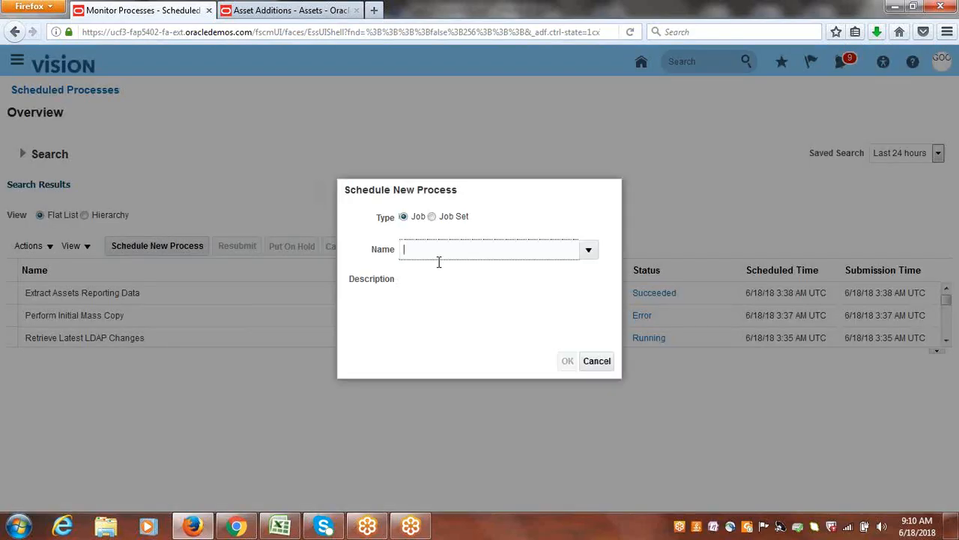
text(Initital)
key(Tab)
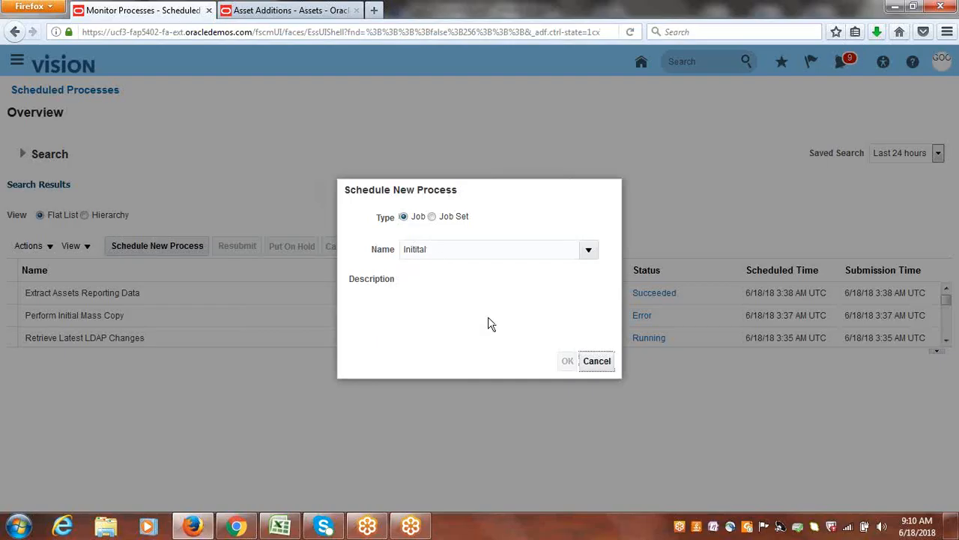
click(528, 199)
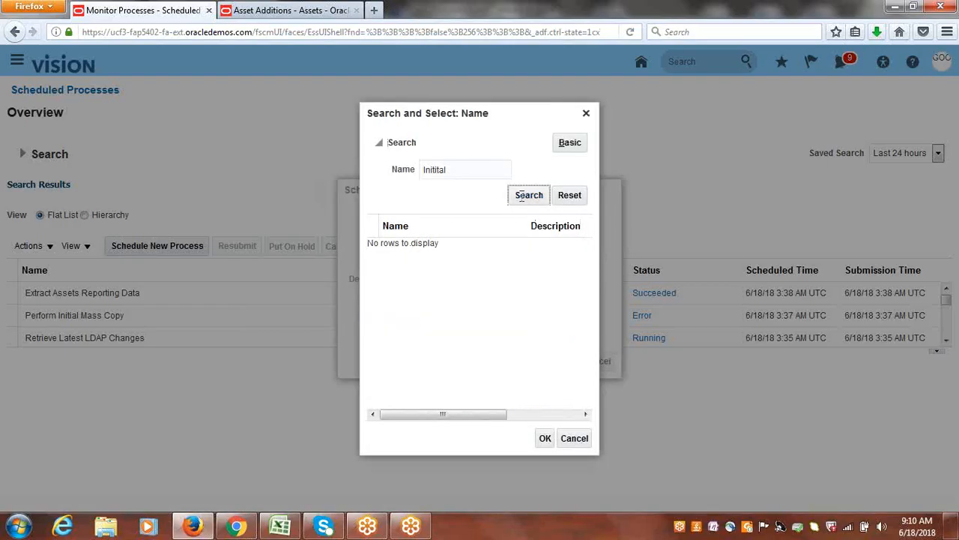
- Look up Perform Periodic Mass Copy by searching the process names for "Mass Copy", and cancel out of scheduling without submitting
click(469, 169)
key(BackSpace)
key(BackSpace)
key(BackSpace)
key(BackSpace)
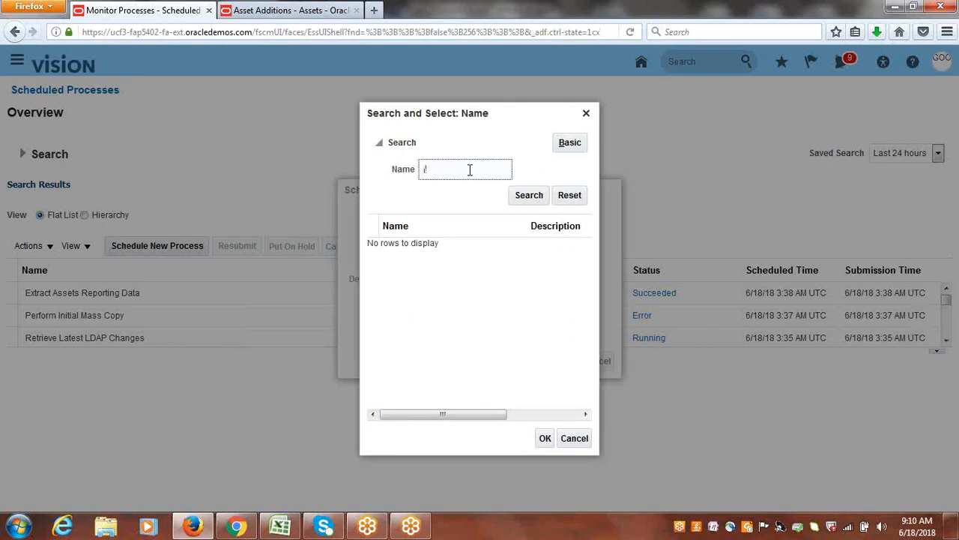
text(Mass Copy)
click(517, 196)
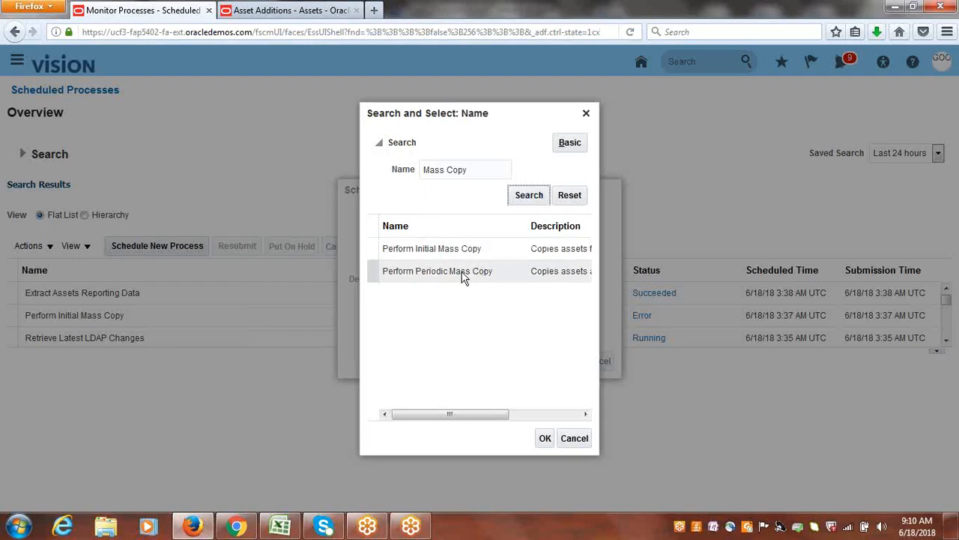
click(370, 271)
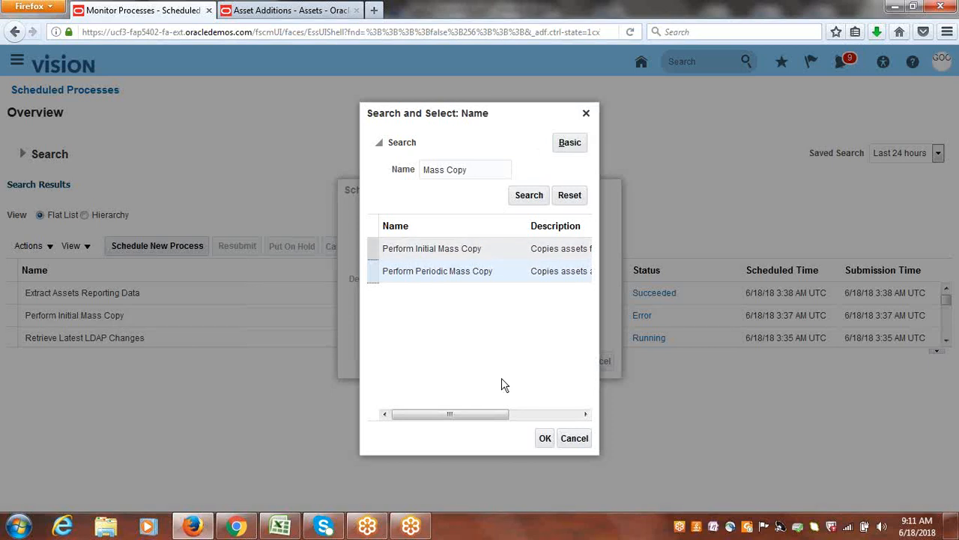
click(575, 439)
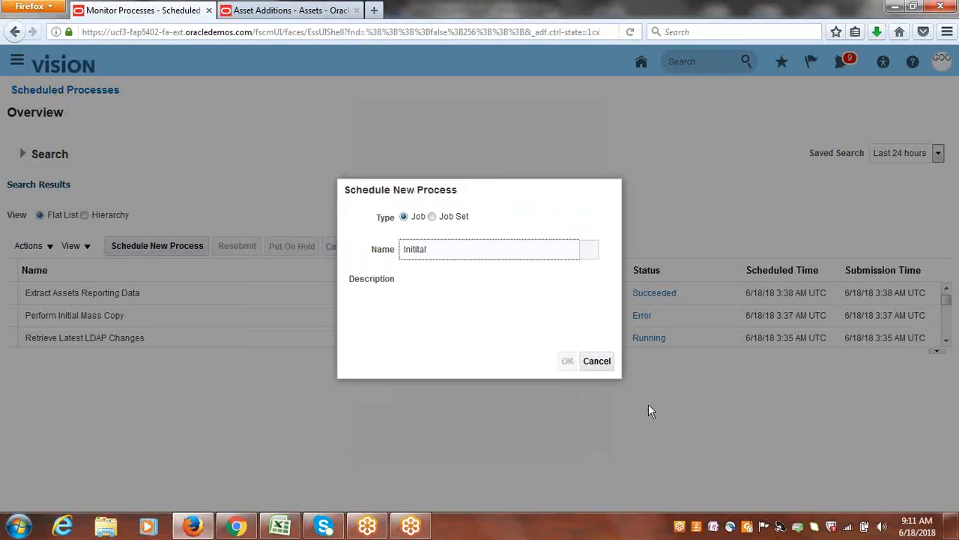
click(599, 362)
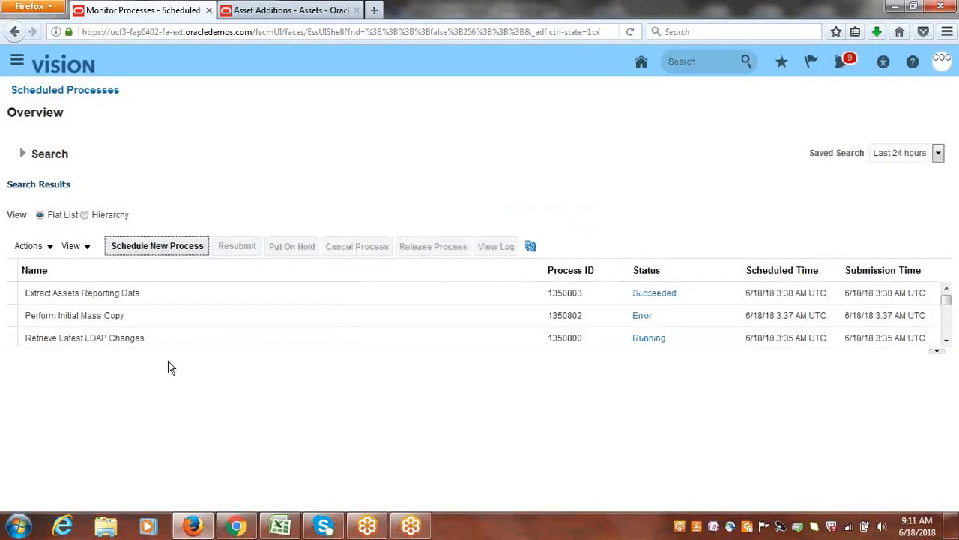
- Switch to the Class_Discussions.xlsx workbook in Excel and mark the Mass Copy topic as Done in cell B32
click(280, 526)
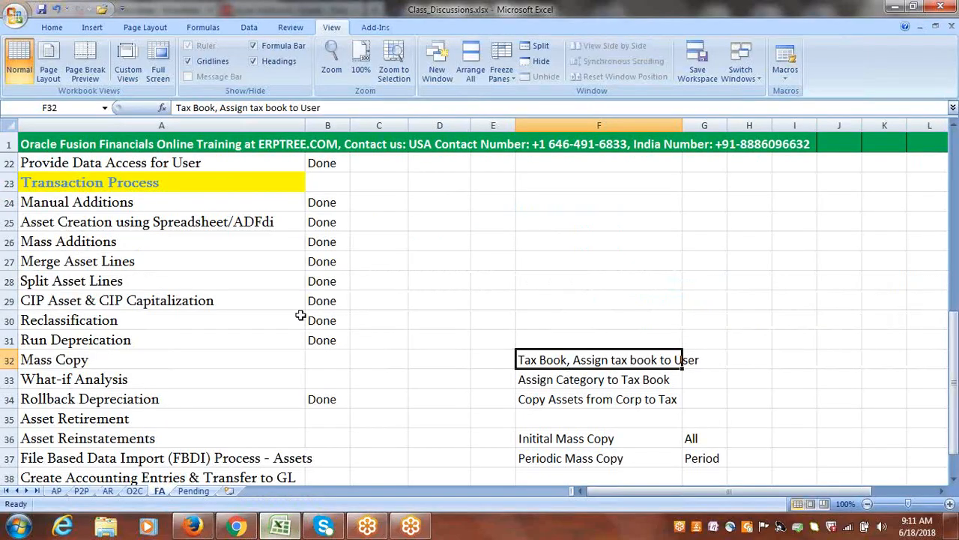
click(161, 359)
key(Right)
text(d)
key(Right)
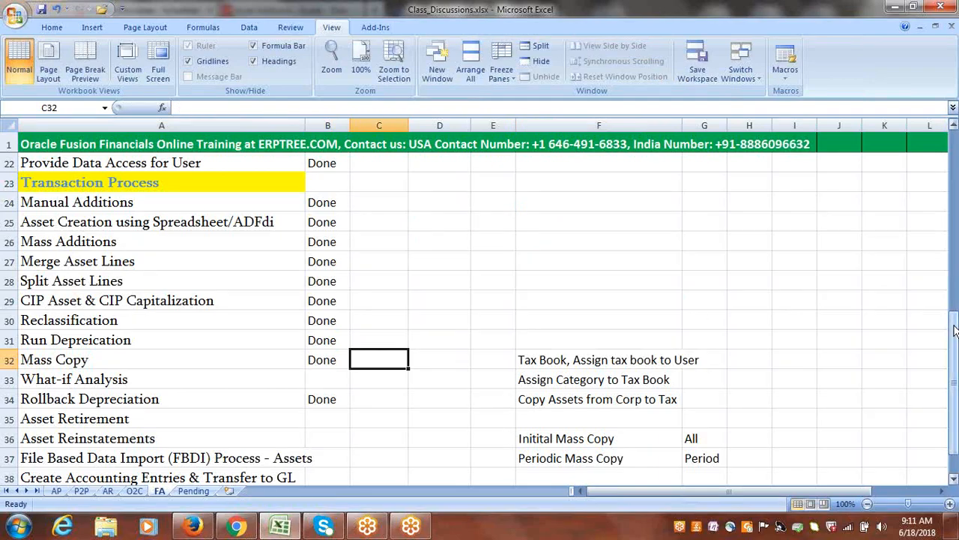
- Review the topics in A33:A38, highlighting from What-if Analysis through Create Accounting Entries & Transfer to GL
drag(955, 339, 955, 351)
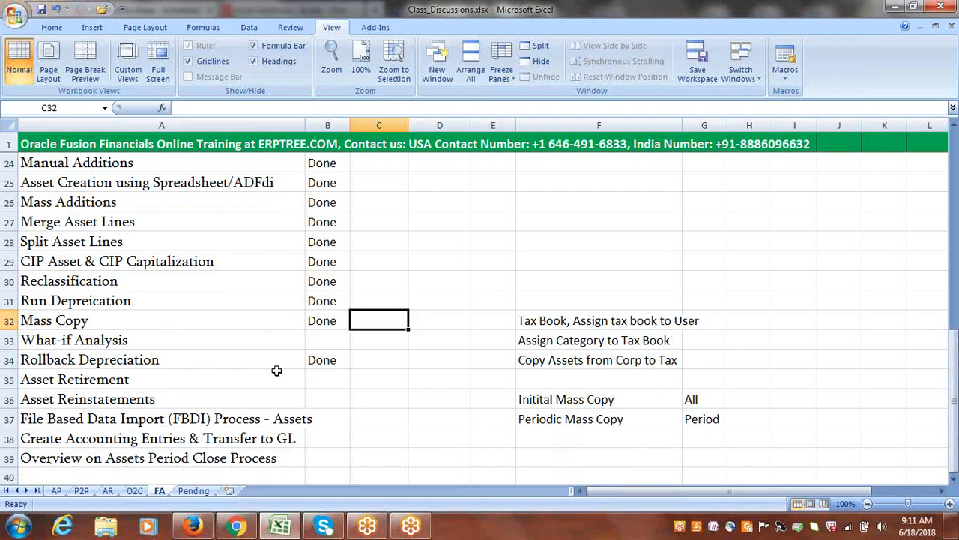
click(129, 339)
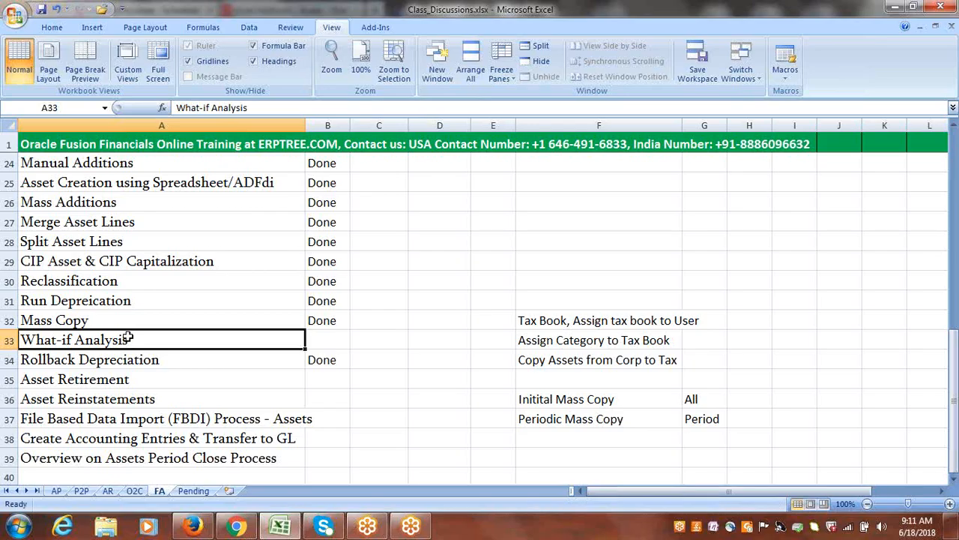
drag(132, 338, 135, 440)
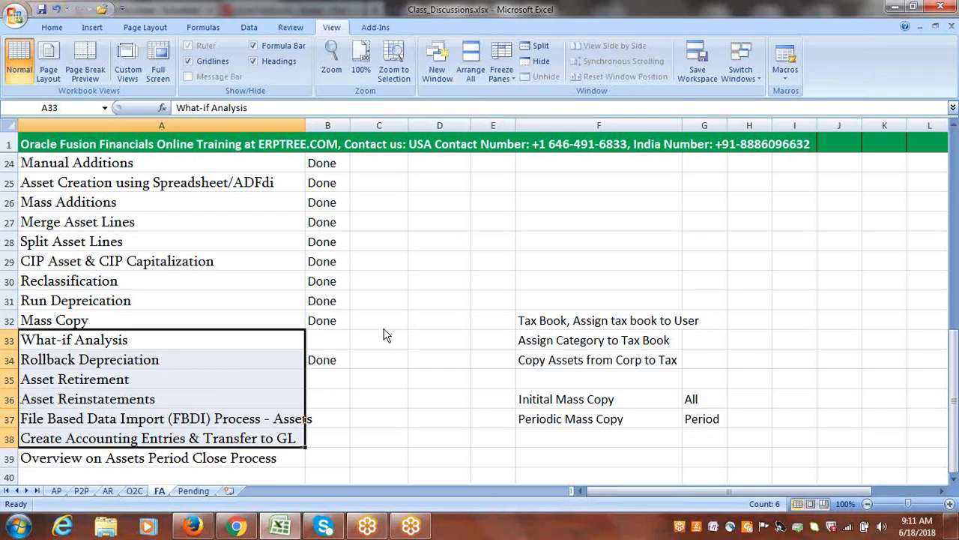
drag(142, 342, 160, 441)
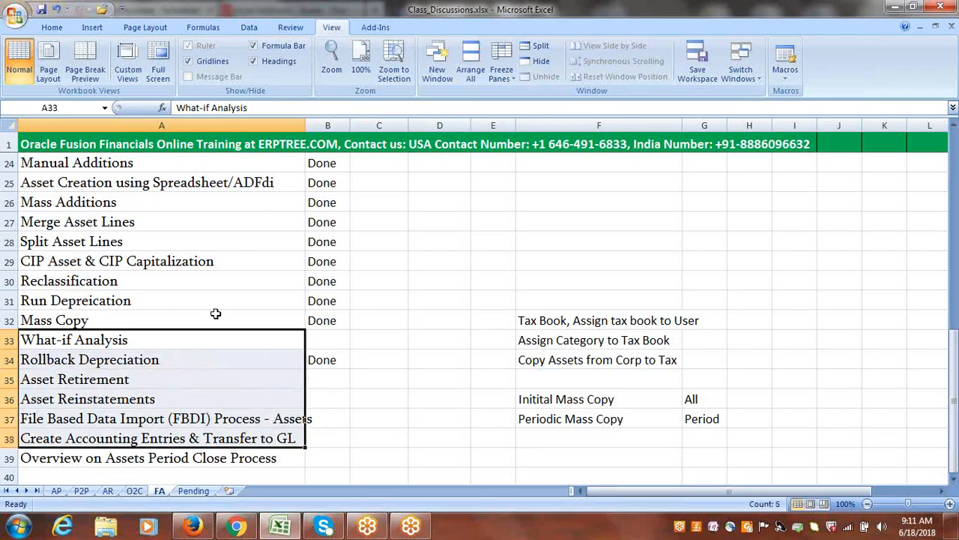